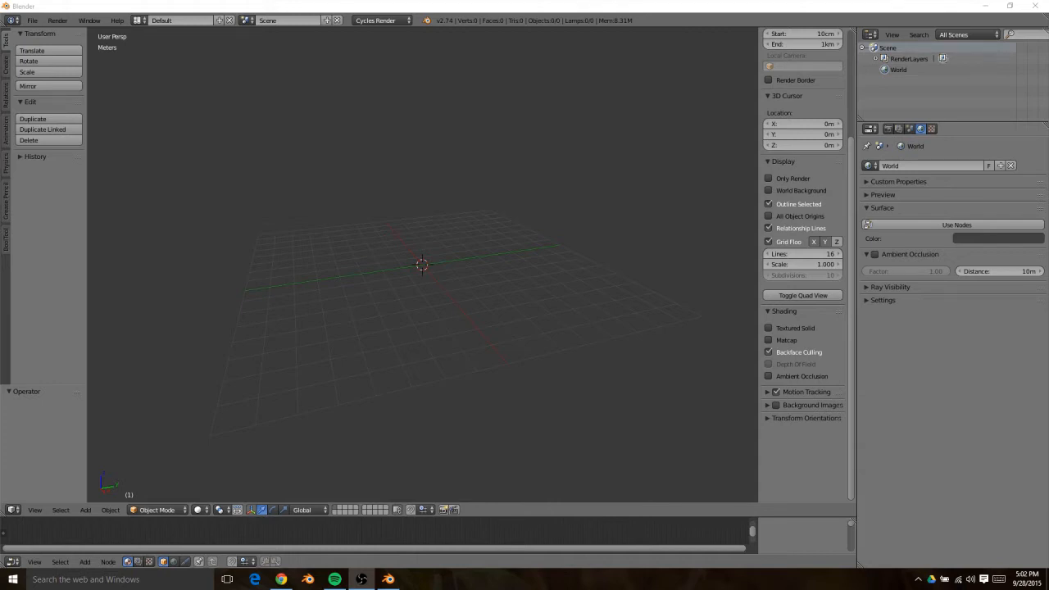
# Switch to Chrome and examine the sci-fi environment images related to the Sci Fi Base result in the sci+fi+panel image search
pyautogui.moveTo(1048, 119); pyautogui.dragTo(484, 3)
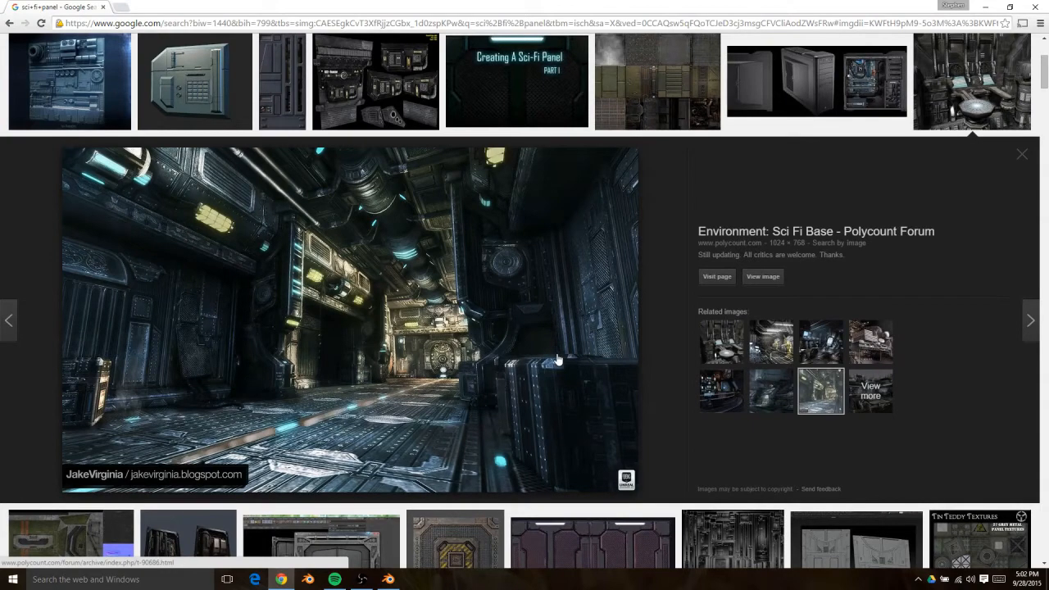
pyautogui.scroll(3, 557, 358)
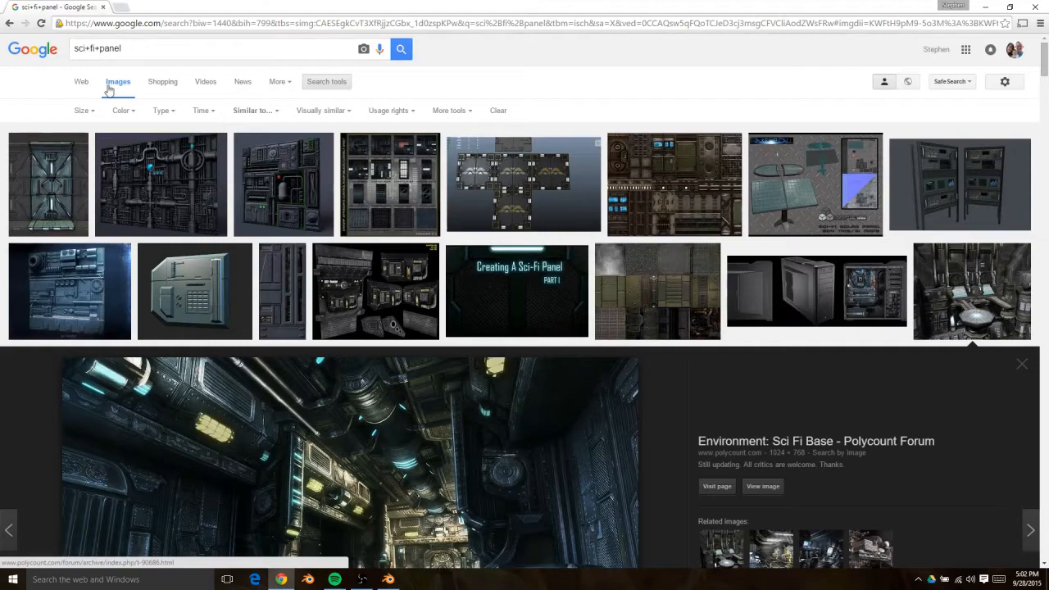
pyautogui.scroll(-2, 574, 229)
pyautogui.scroll(-2, 573, 230)
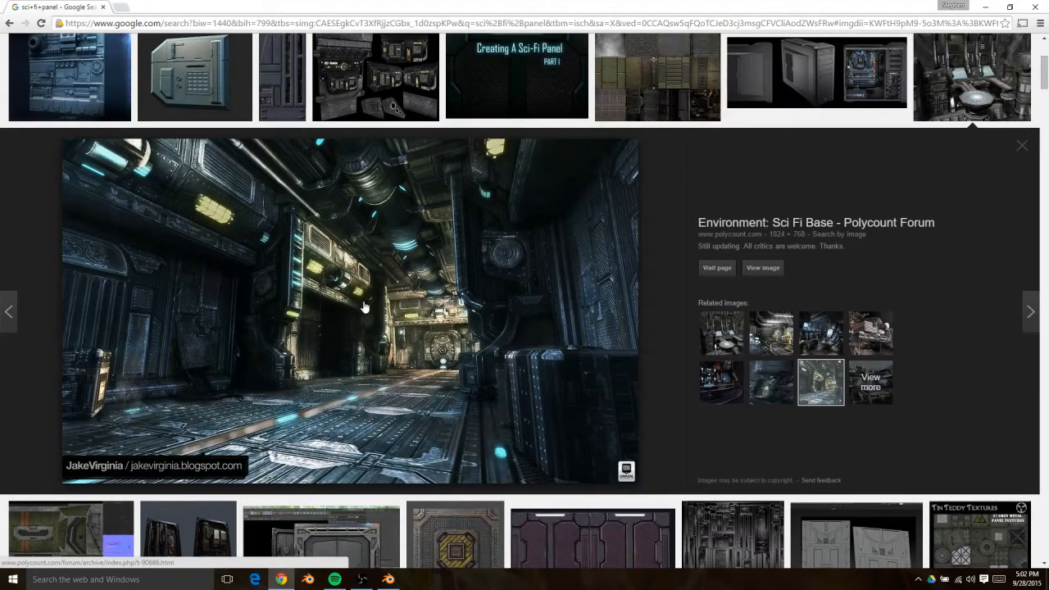
pyautogui.click(770, 337)
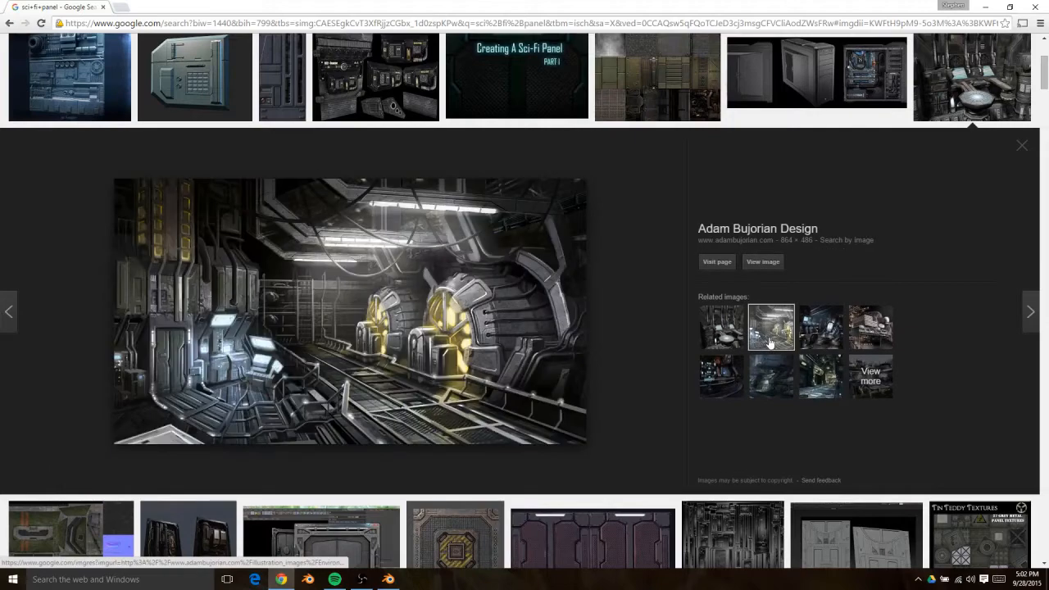
pyautogui.click(828, 332)
pyautogui.click(827, 386)
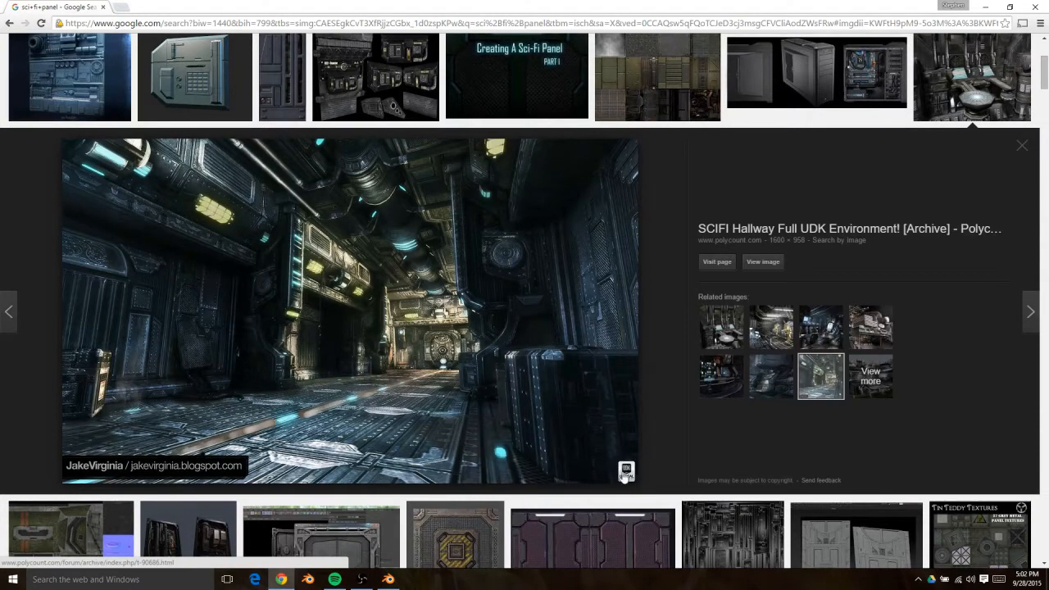
pyautogui.click(784, 379)
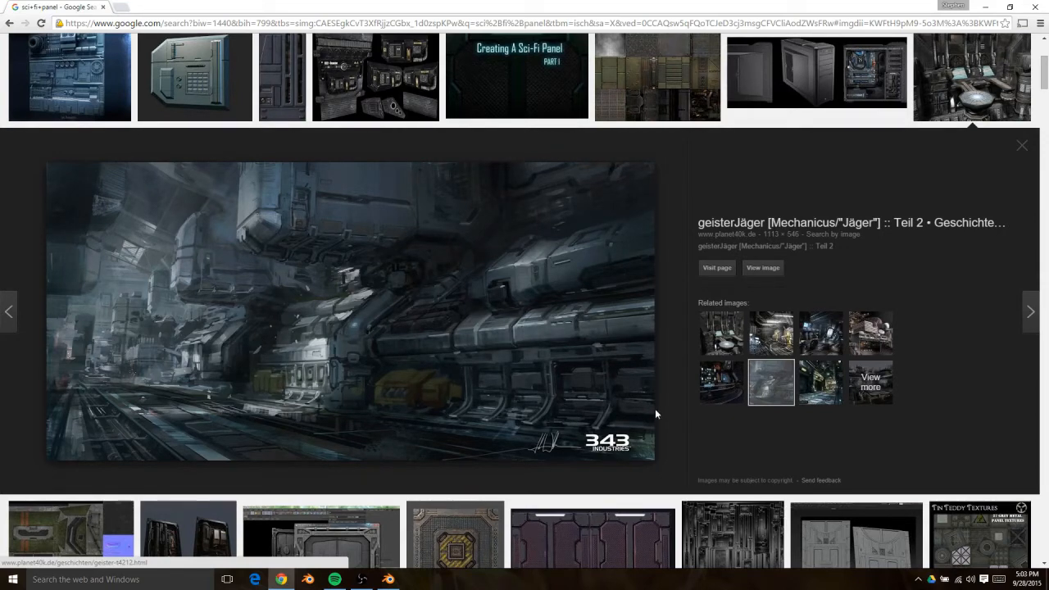
pyautogui.click(709, 379)
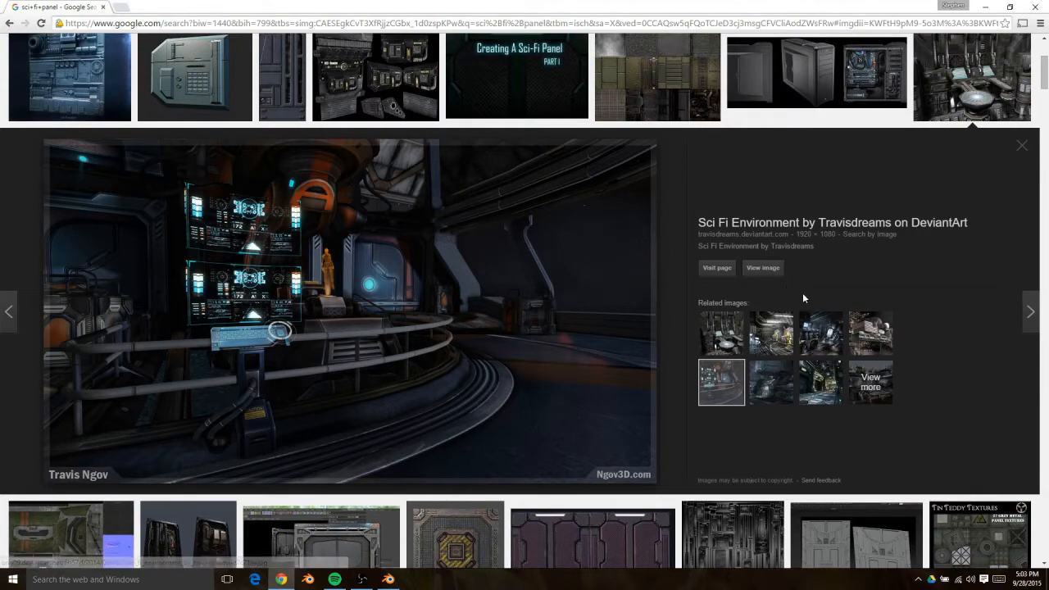
# Examine the sci-fi door, grey metal panel texture, hard-surface sculpt and detailed wall panel images in the search results
pyautogui.scroll(-2, 803, 295)
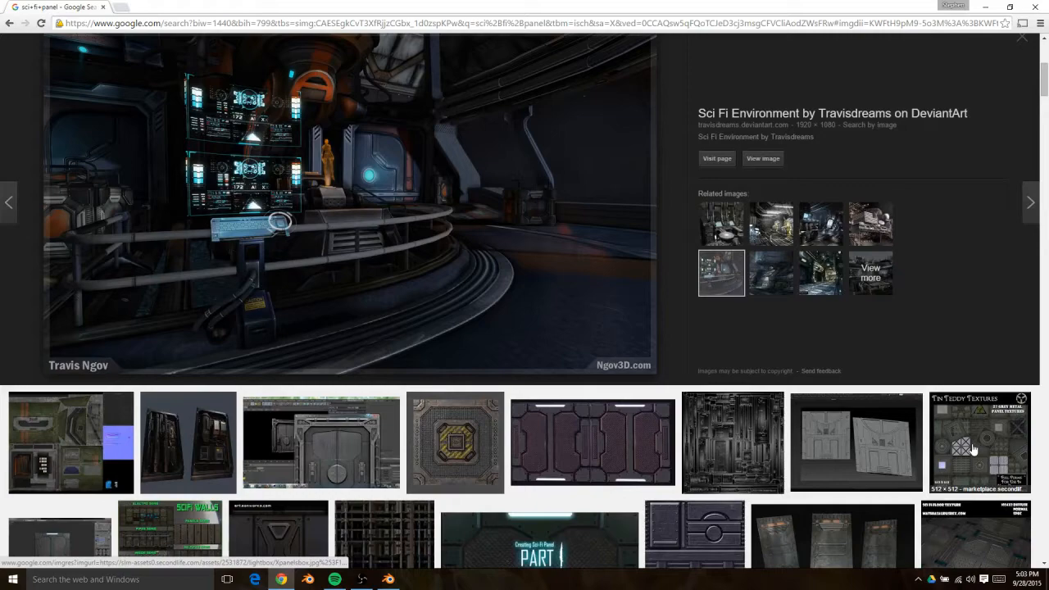
pyautogui.click(382, 442)
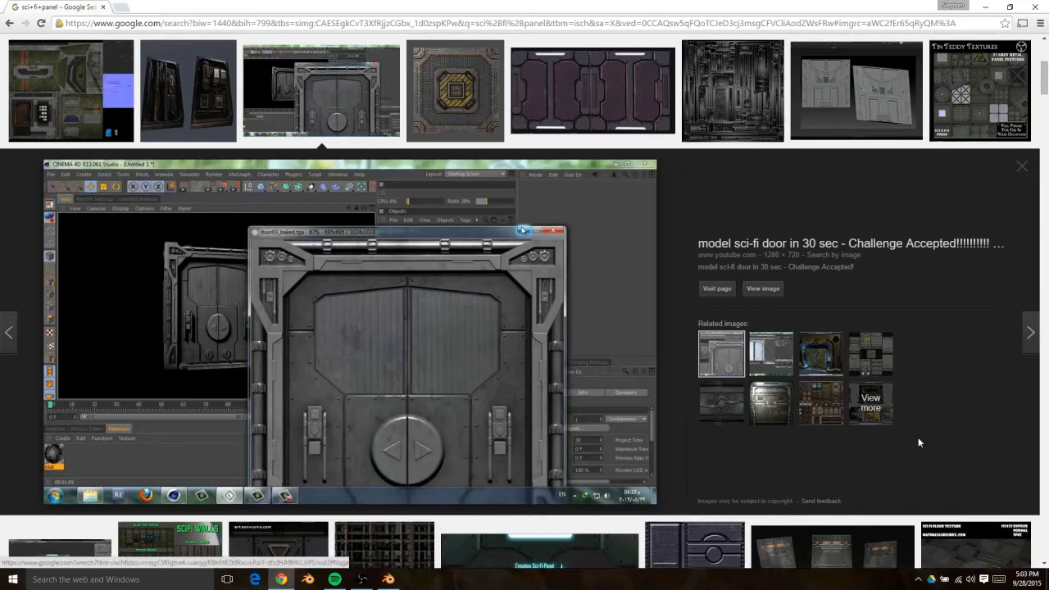
pyautogui.scroll(2, 979, 271)
pyautogui.click(975, 210)
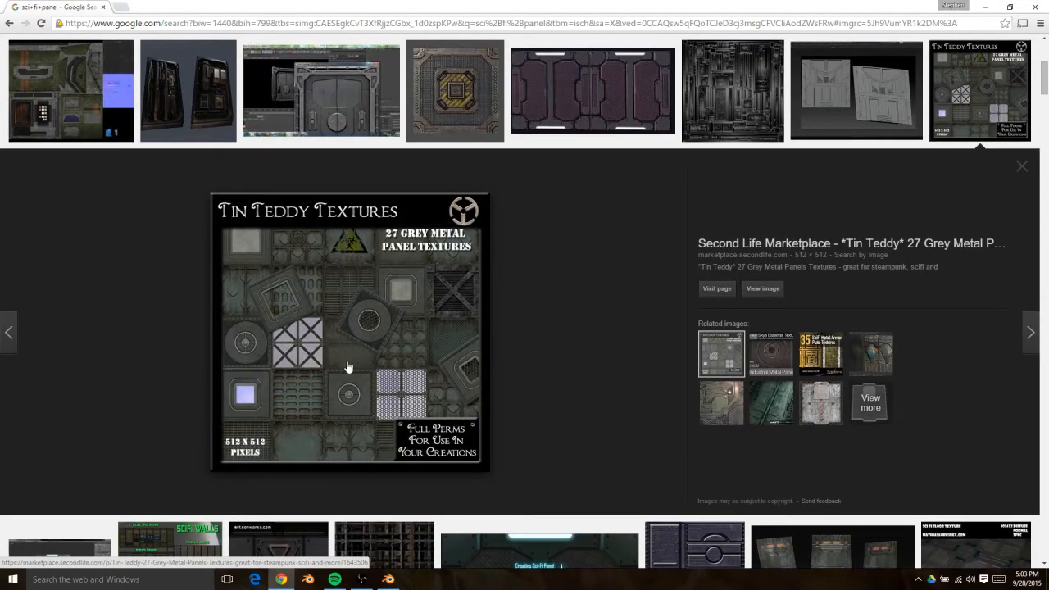
pyautogui.click(870, 354)
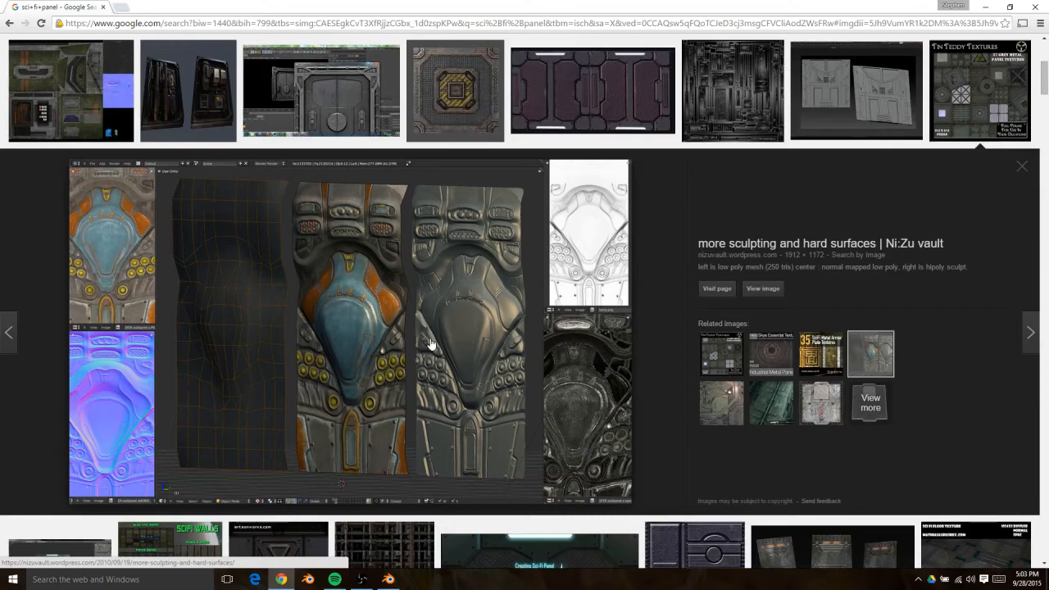
pyautogui.scroll(4, 432, 342)
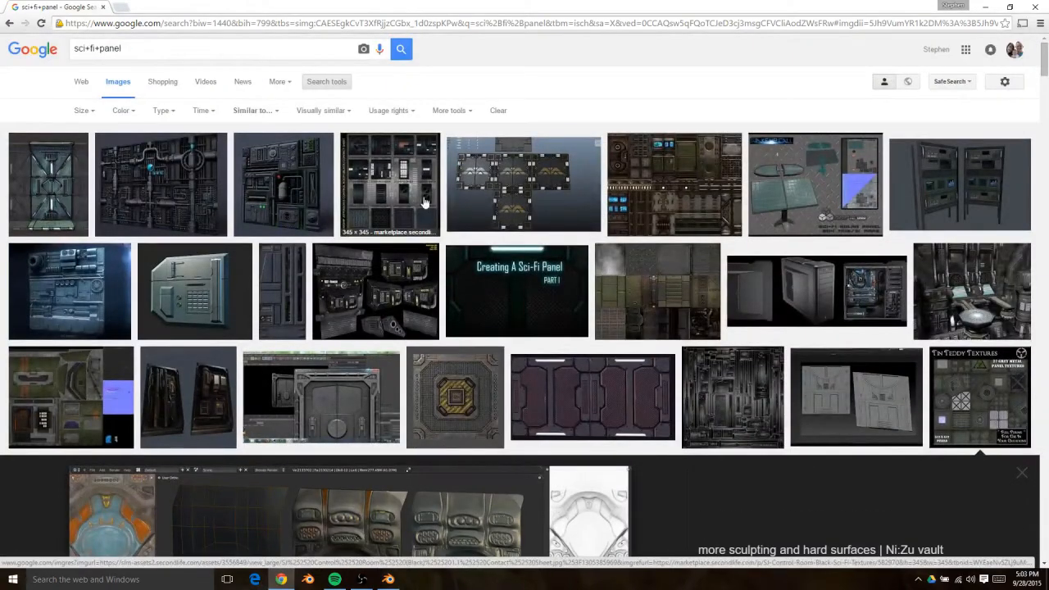
pyautogui.click(58, 303)
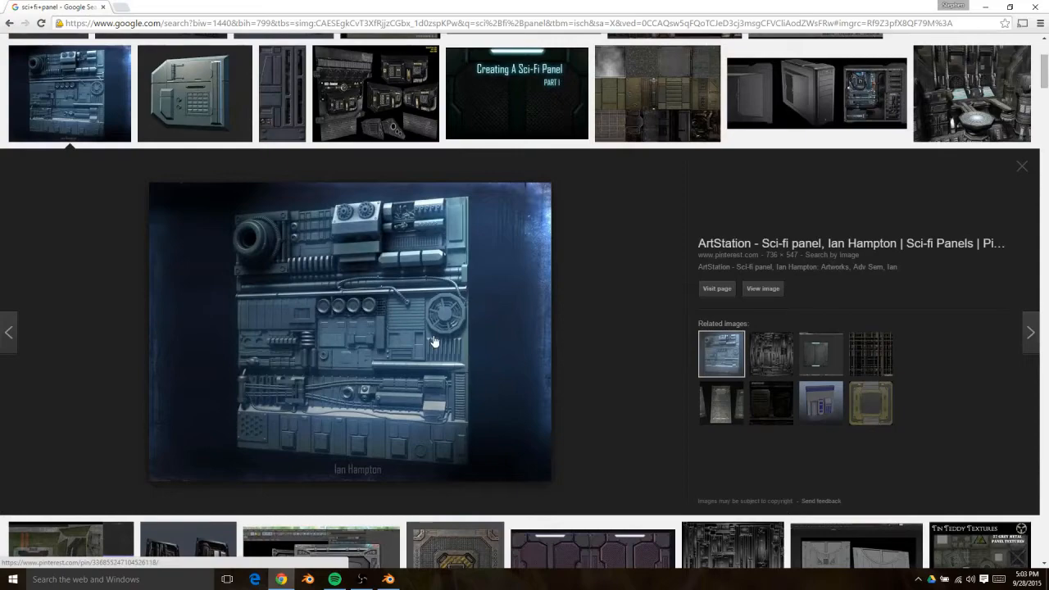
pyautogui.click(965, 71)
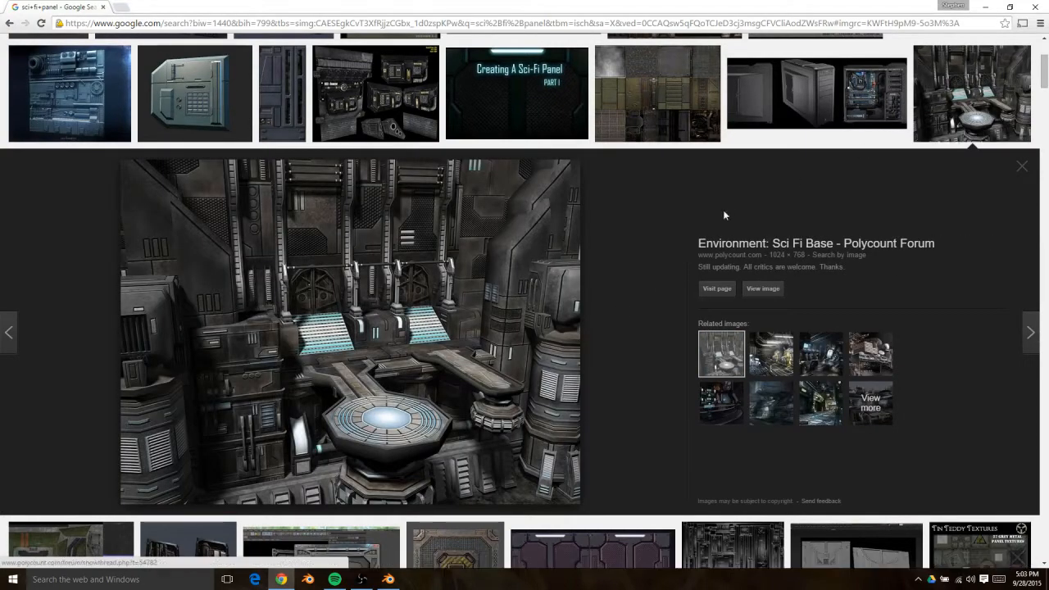
# Browse further image results for sci-fi floor and metal panel references, including the ESCAPE panels and the UDK research lab floor
pyautogui.scroll(-5, 623, 328)
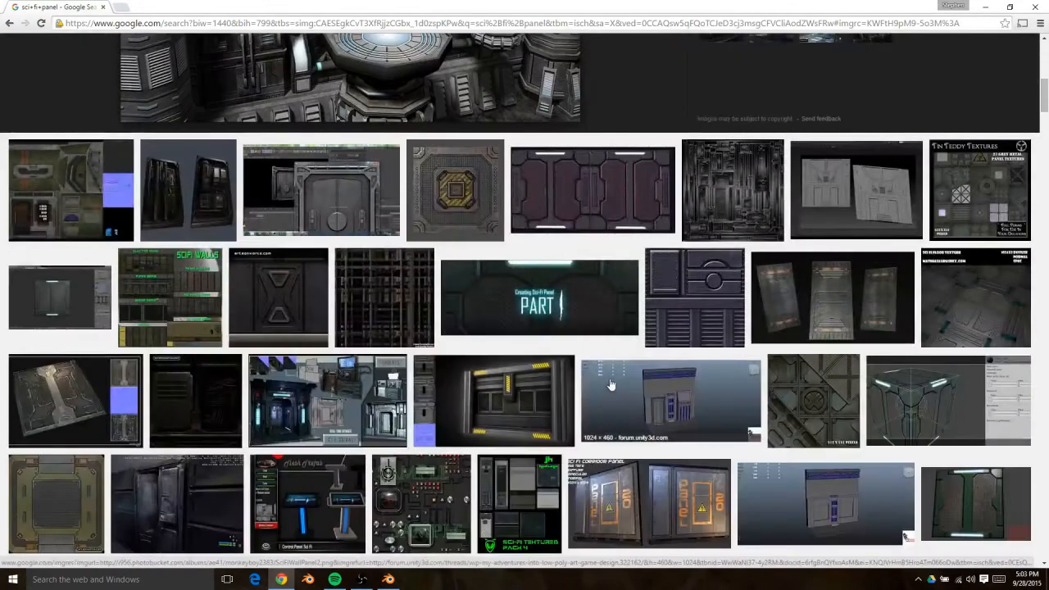
pyautogui.scroll(-1, 609, 385)
pyautogui.scroll(-1, 490, 387)
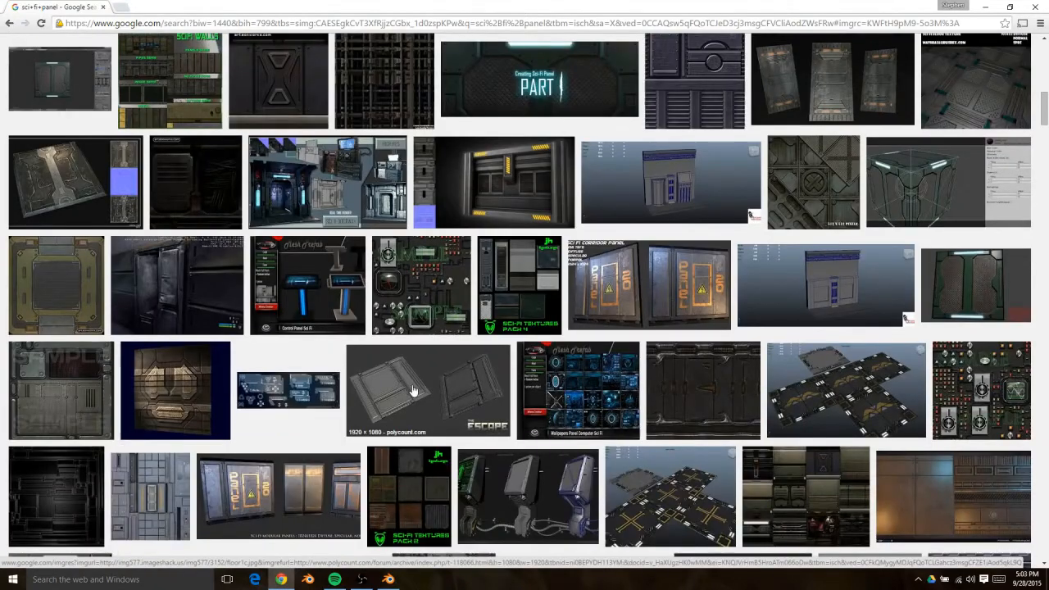
pyautogui.click(414, 391)
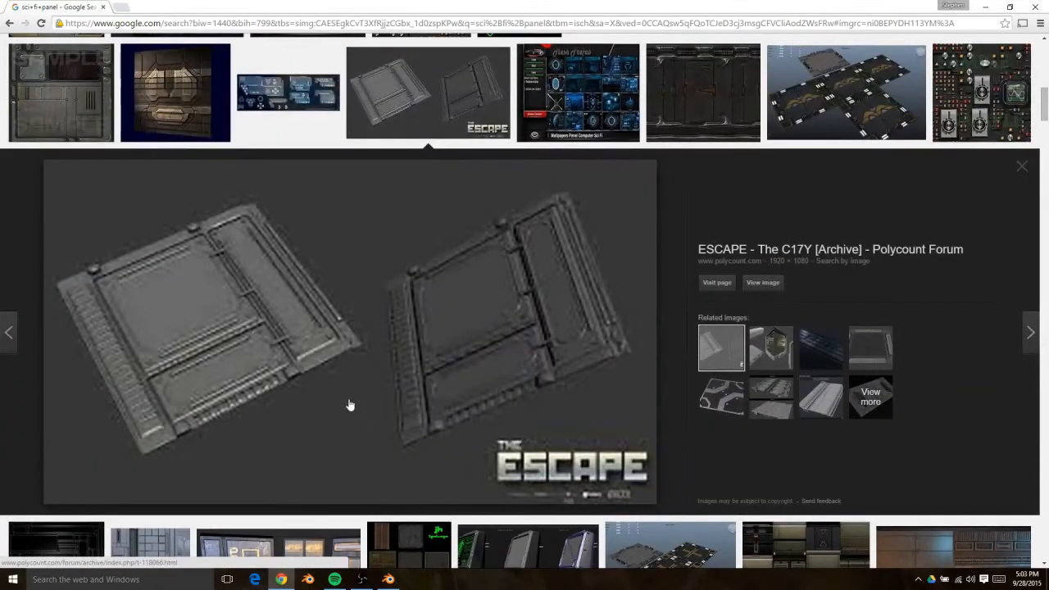
pyautogui.click(813, 353)
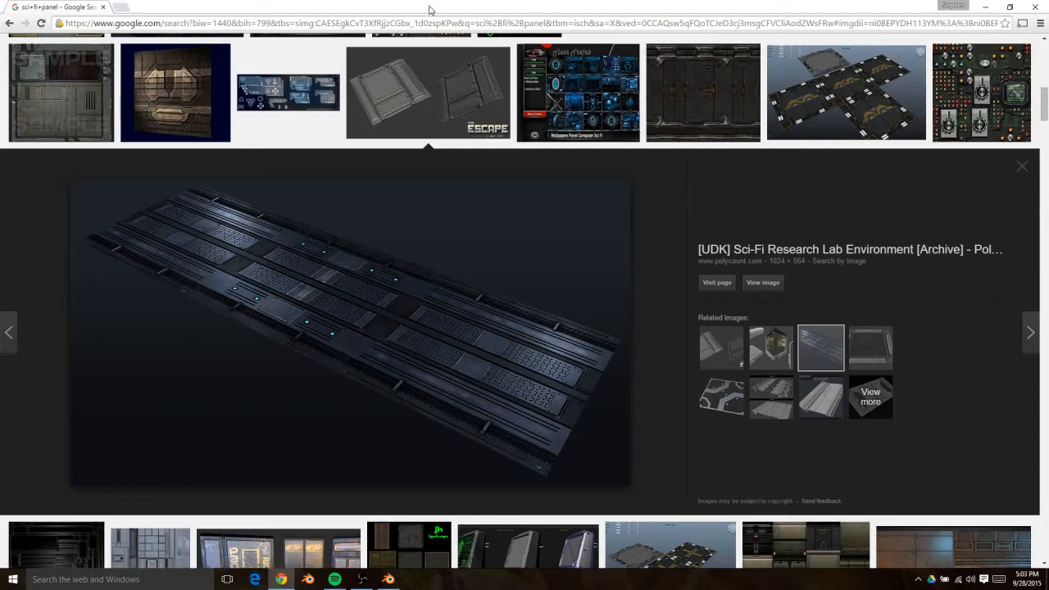
pyautogui.moveTo(430, 6); pyautogui.dragTo(1048, 102)
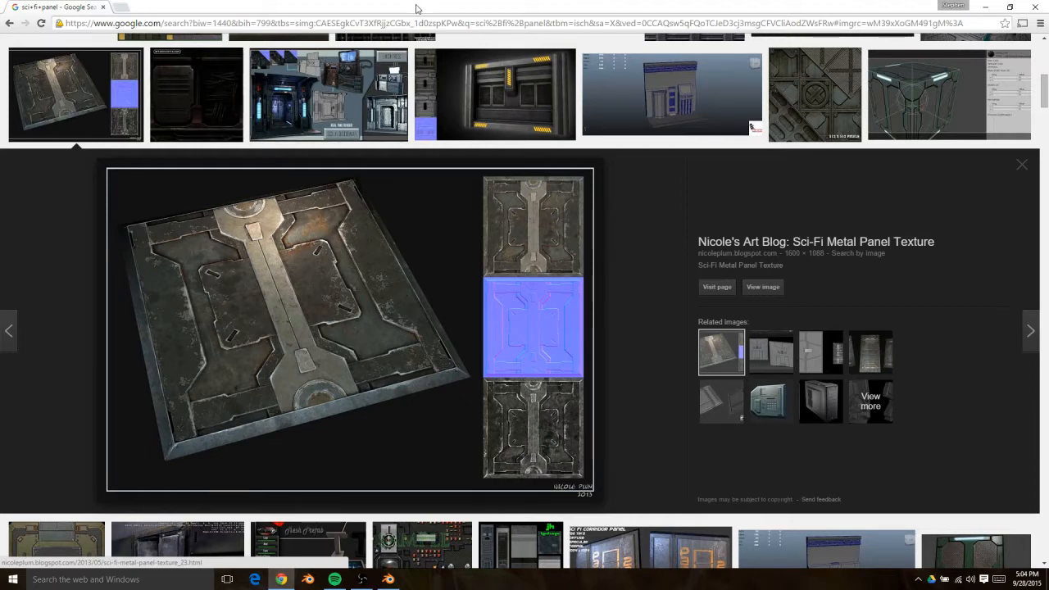
pyautogui.moveTo(416, 6); pyautogui.dragTo(1048, 53)
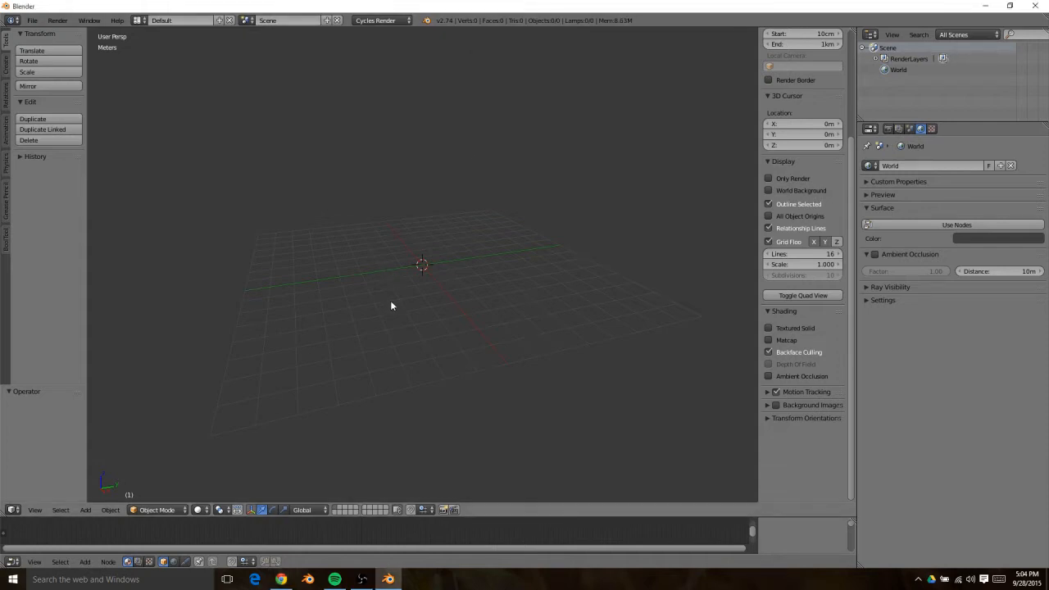
# In Blender, add a plane mesh at the origin and scale it uniformly by 8
pyautogui.hotkey('shift', 'a')
pyautogui.moveTo(390, 313)
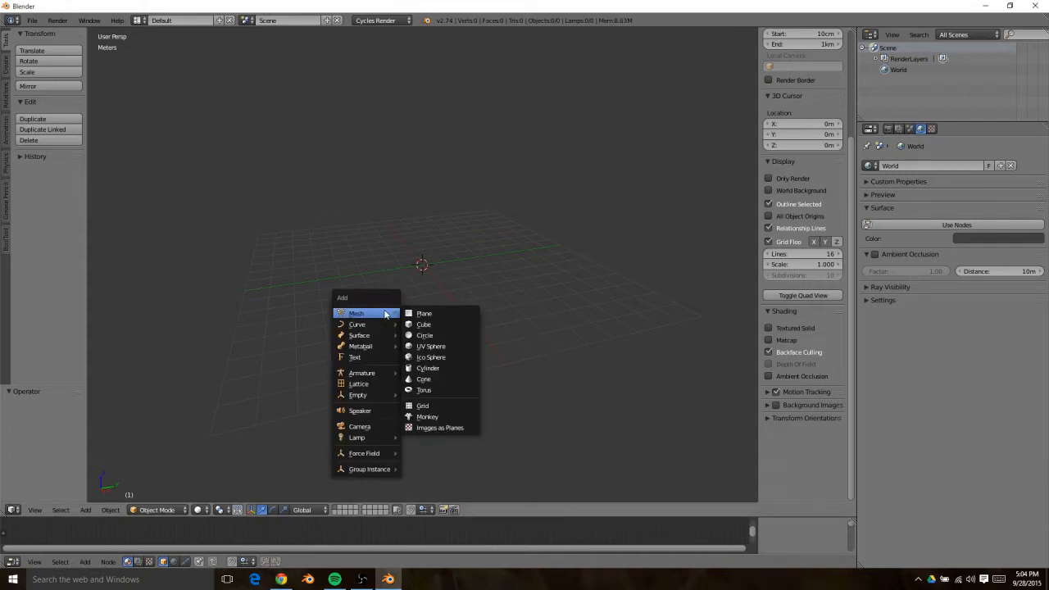
pyautogui.click(454, 315)
pyautogui.press('s')
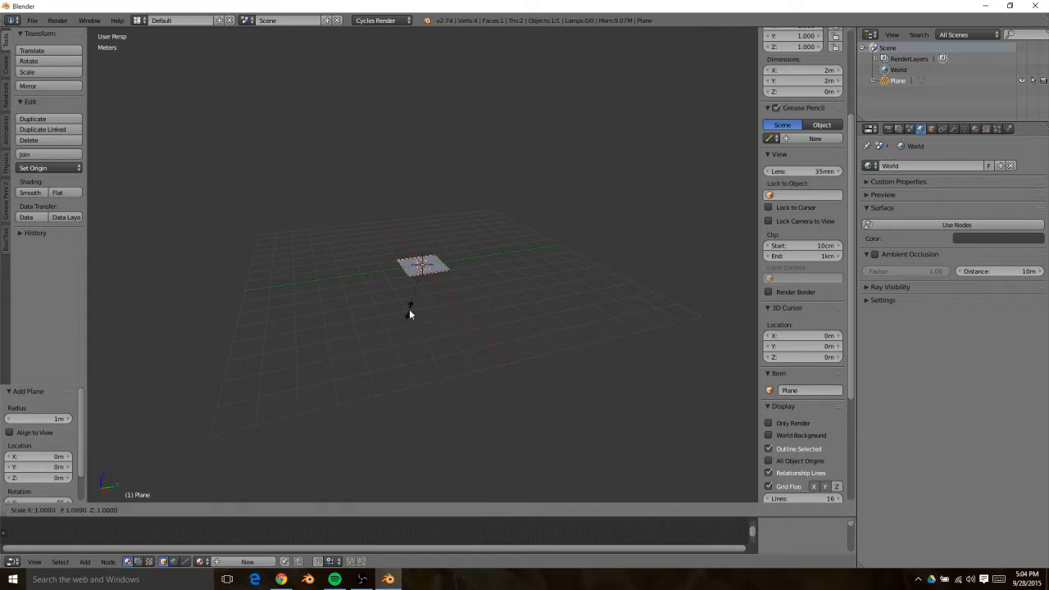
pyautogui.press('8')
pyautogui.press('Return')
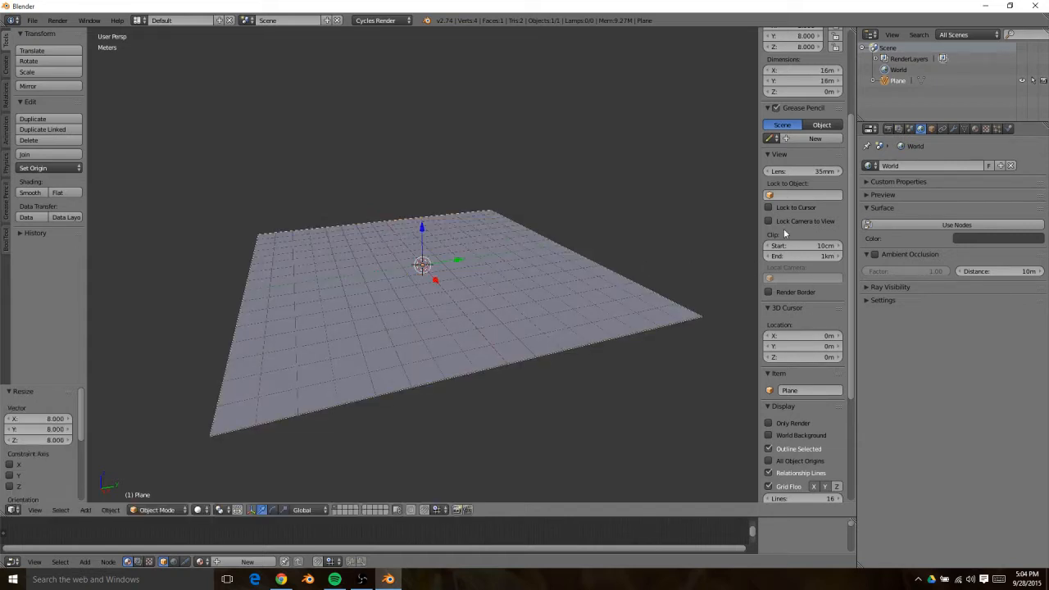
# Hide the viewport's grid floor while leaving the Only Render display option off
pyautogui.click(768, 422)
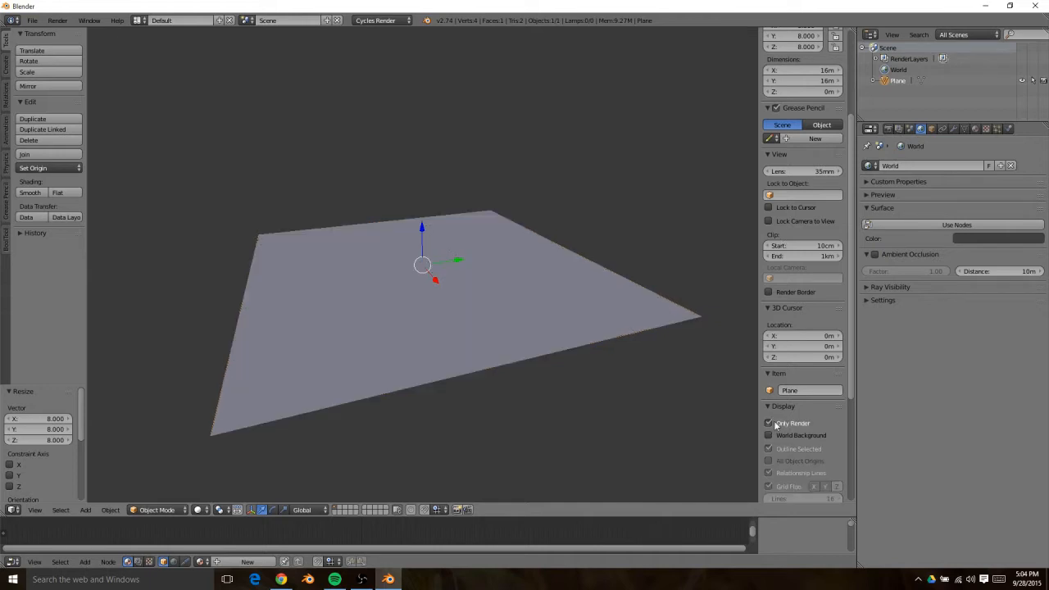
pyautogui.click(768, 423)
pyautogui.scroll(-3, 778, 410)
pyautogui.click(769, 354)
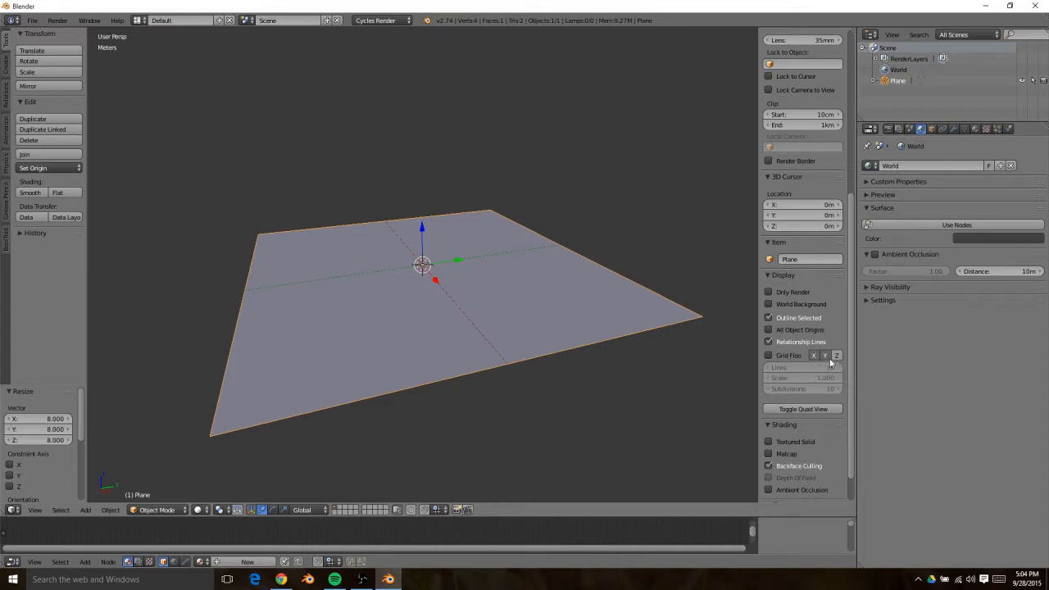
# View the plane from the top and enter Edit Mode on it
pyautogui.moveTo(509, 229); pyautogui.dragTo(378, 272, button='middle')
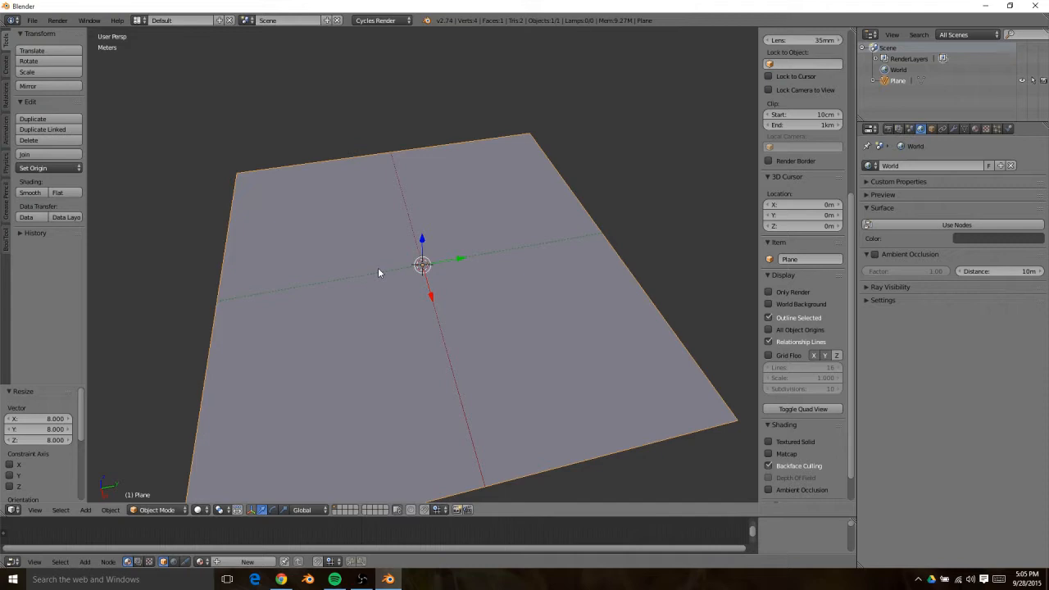
pyautogui.press('KP_7')
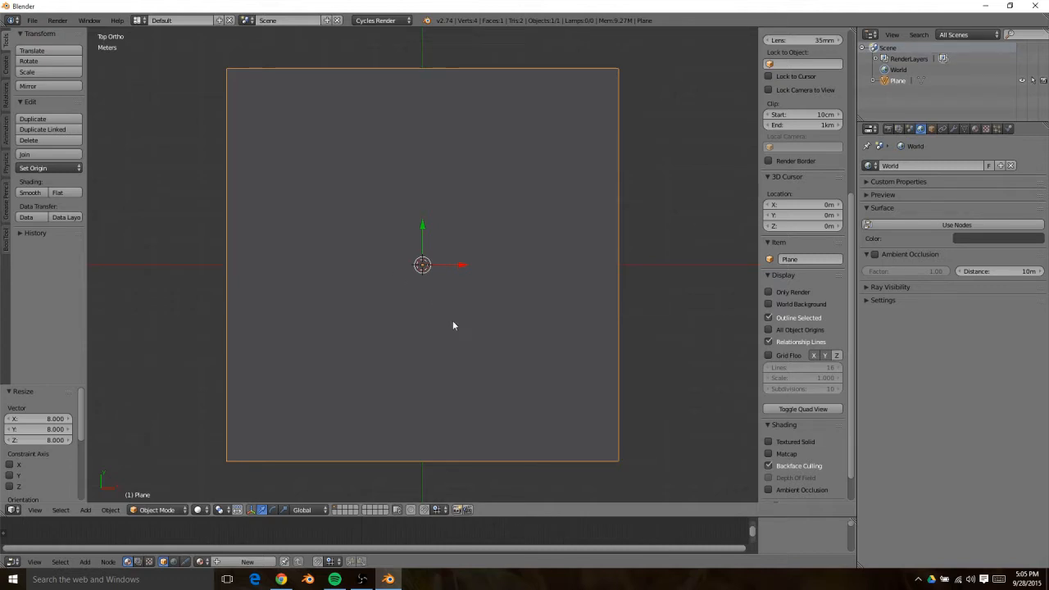
pyautogui.press('Tab')
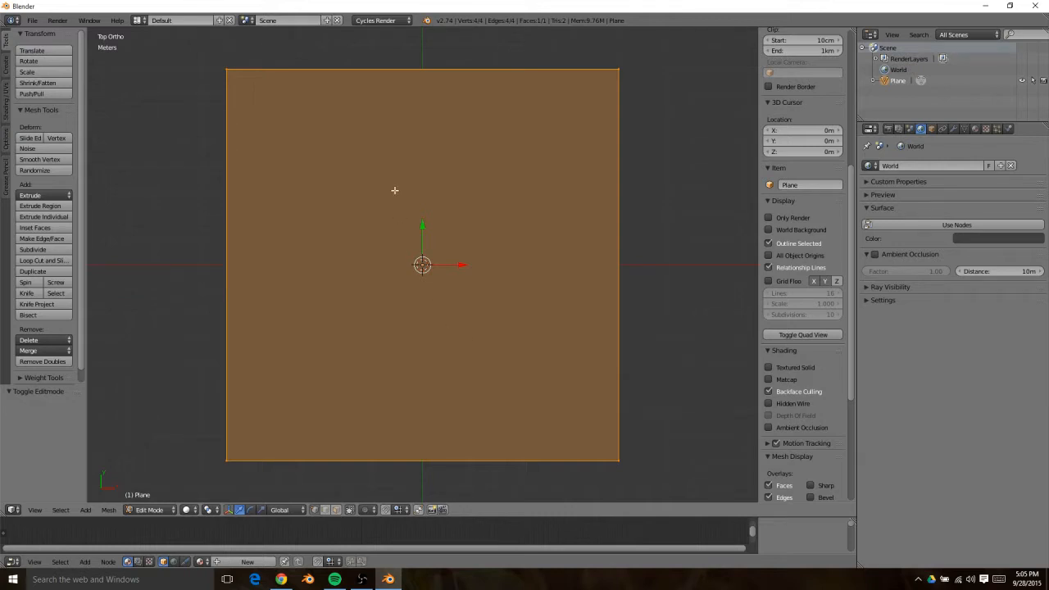
# Switch to Chrome to examine the Sci-Fi Metal Panel Texture reference image, then return to Blender
pyautogui.hotkey('alt', 'Tab')
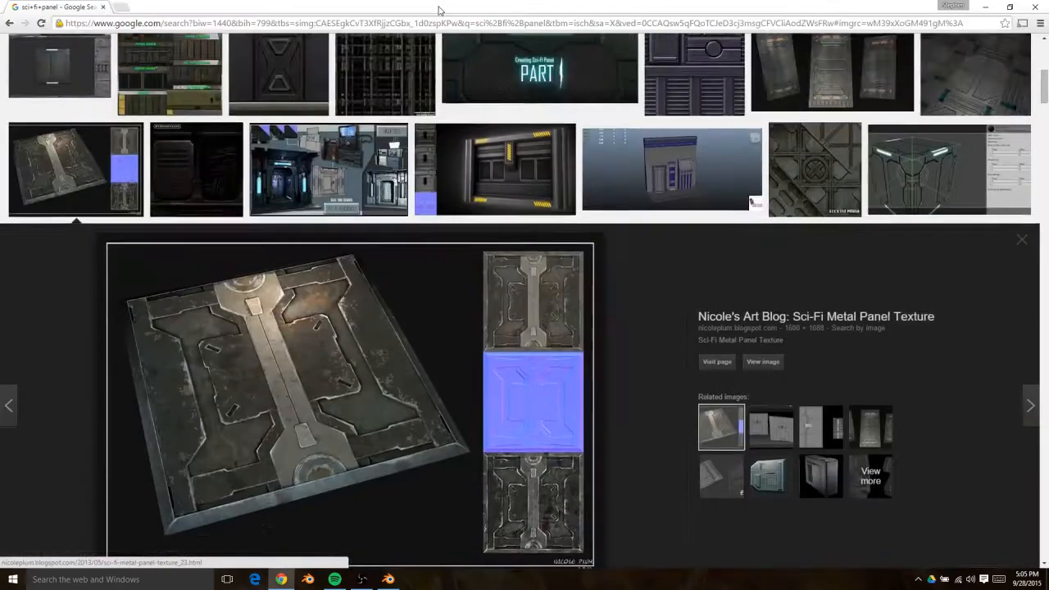
pyautogui.scroll(-1, 343, 348)
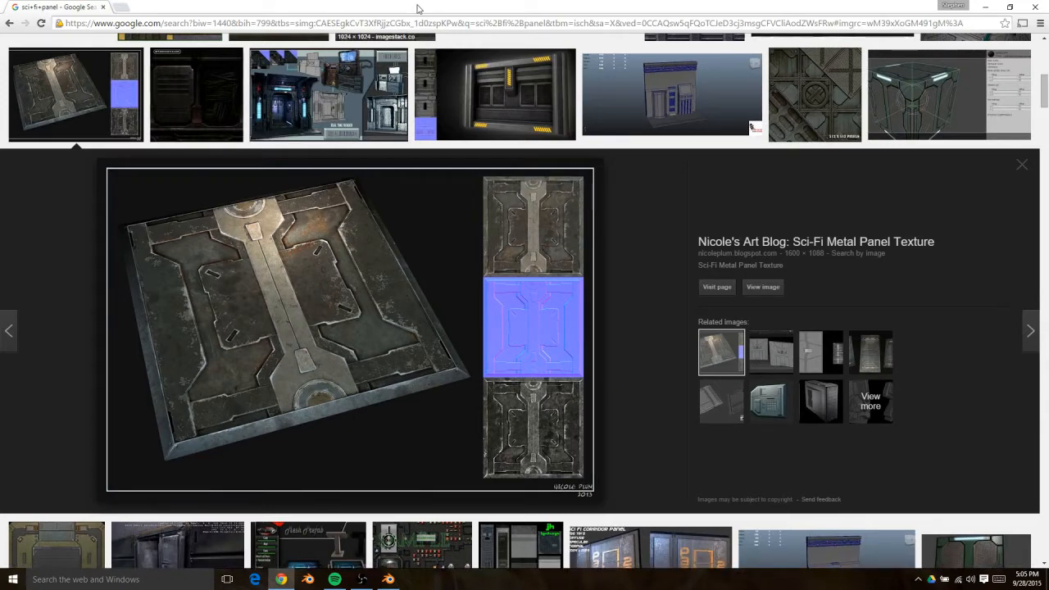
pyautogui.moveTo(421, 8); pyautogui.dragTo(1048, 246)
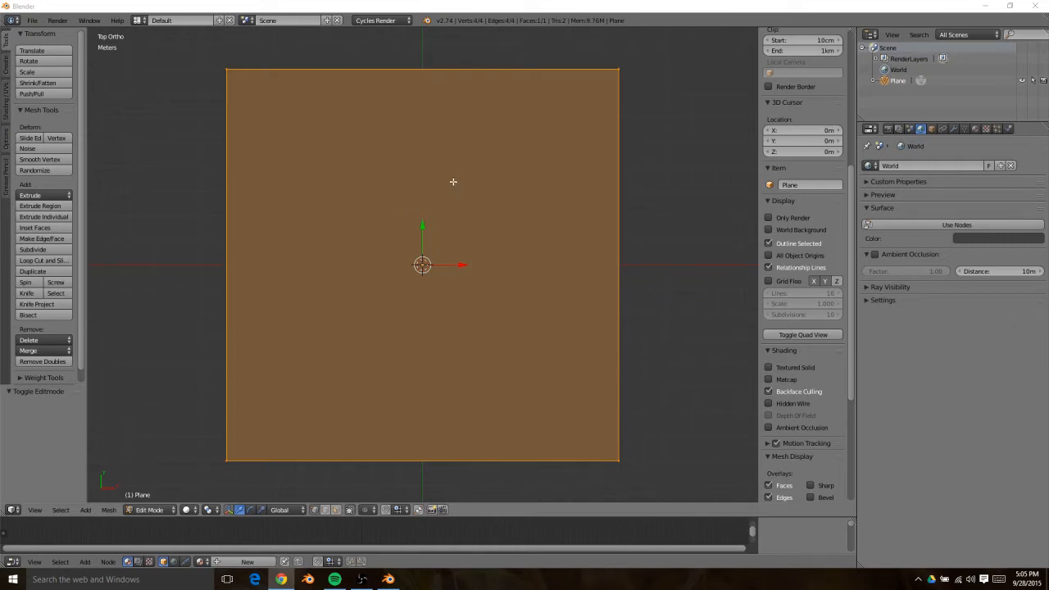
# Split the plane with a centred loop cut along Y, delete the face on the negative X side and select the remaining face
pyautogui.click(438, 203)
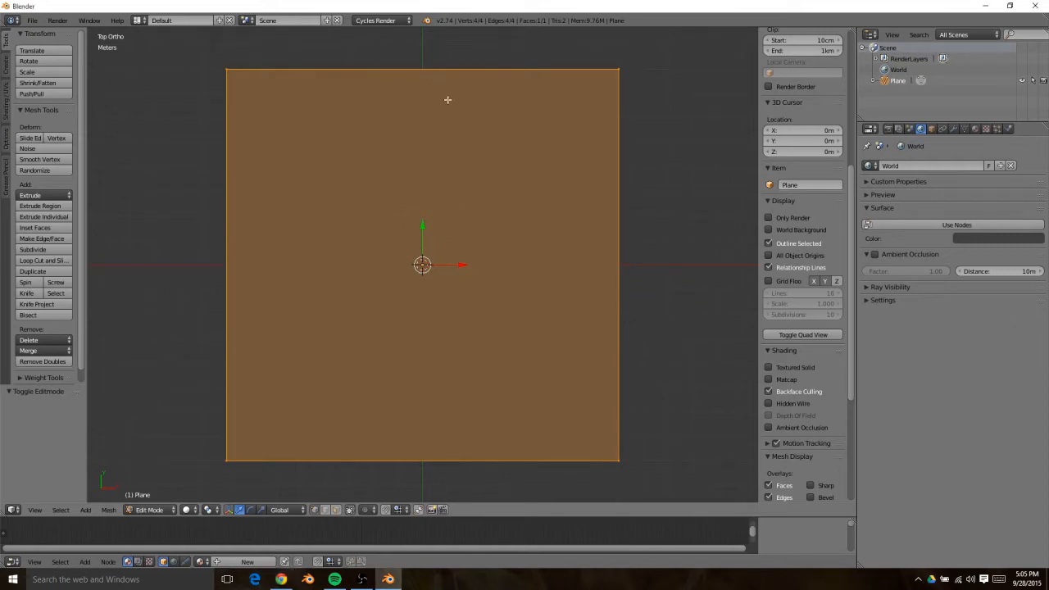
pyautogui.hotkey('ctrl', 'r')
pyautogui.click(423, 66)
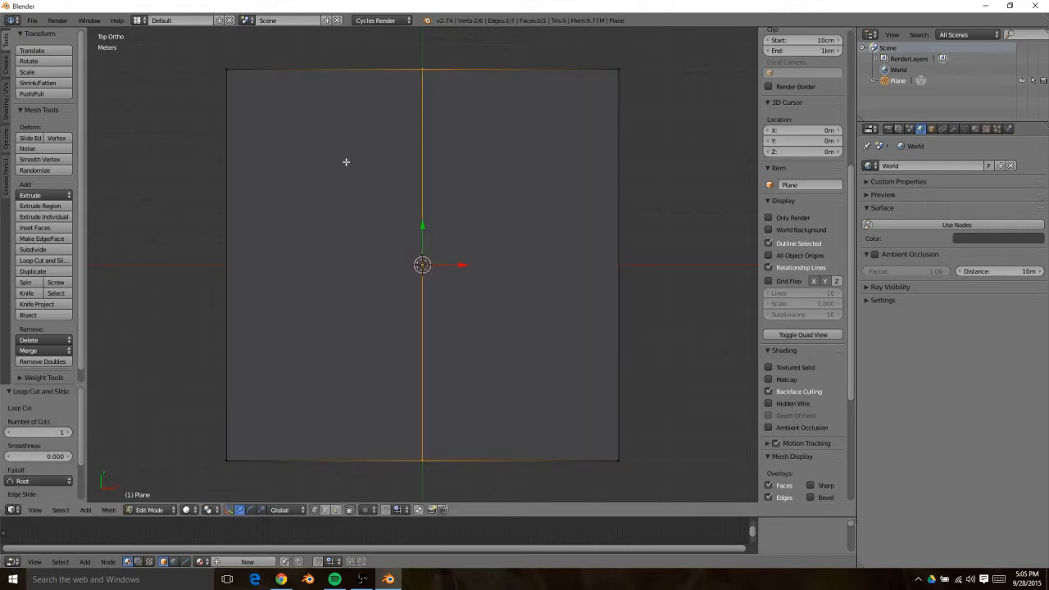
pyautogui.hotkey('ctrl', 'Tab')
pyautogui.press('x')
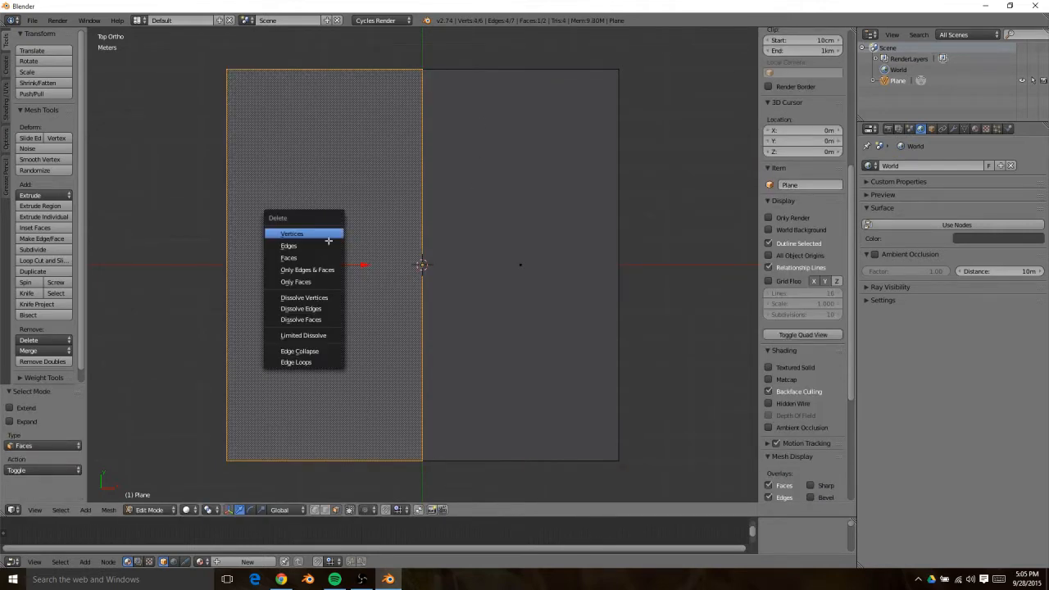
pyautogui.click(307, 258)
pyautogui.rightClick(545, 216)
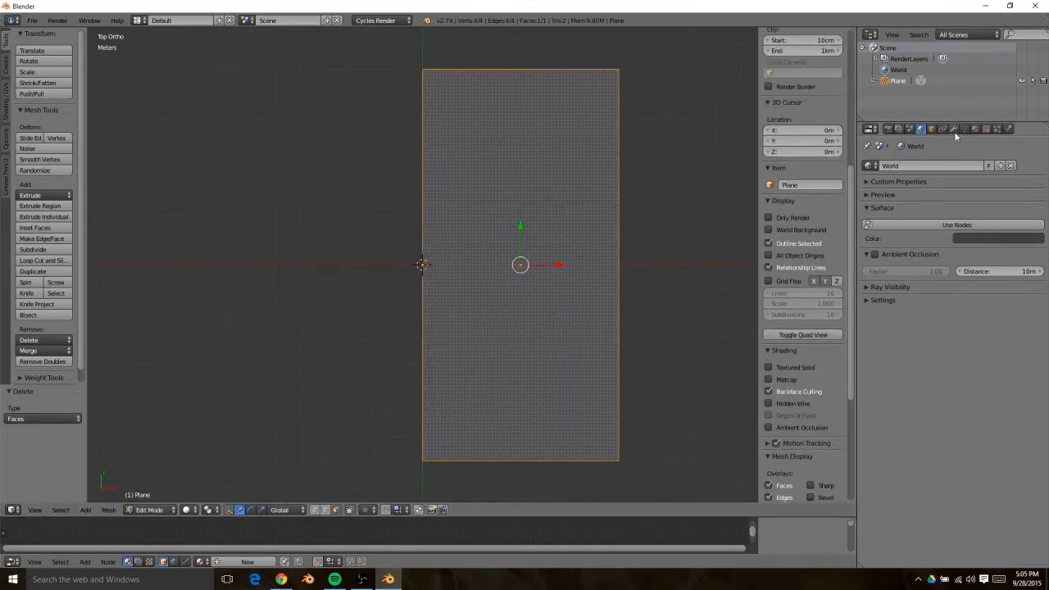
# Add a Mirror modifier across X to the half plane and enable editing on the mirrored cage
pyautogui.click(953, 129)
pyautogui.click(951, 165)
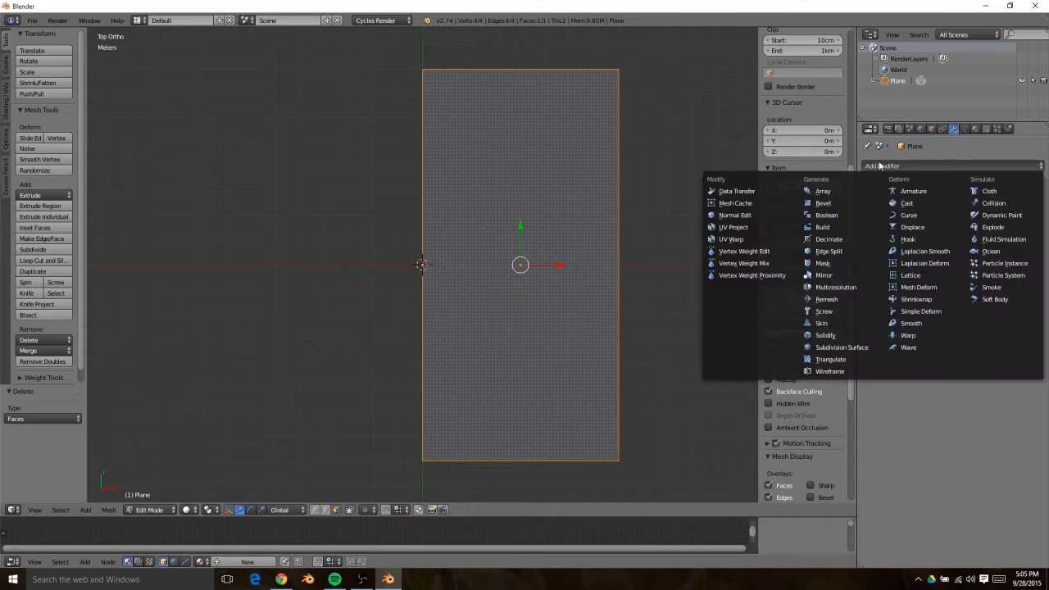
pyautogui.click(841, 278)
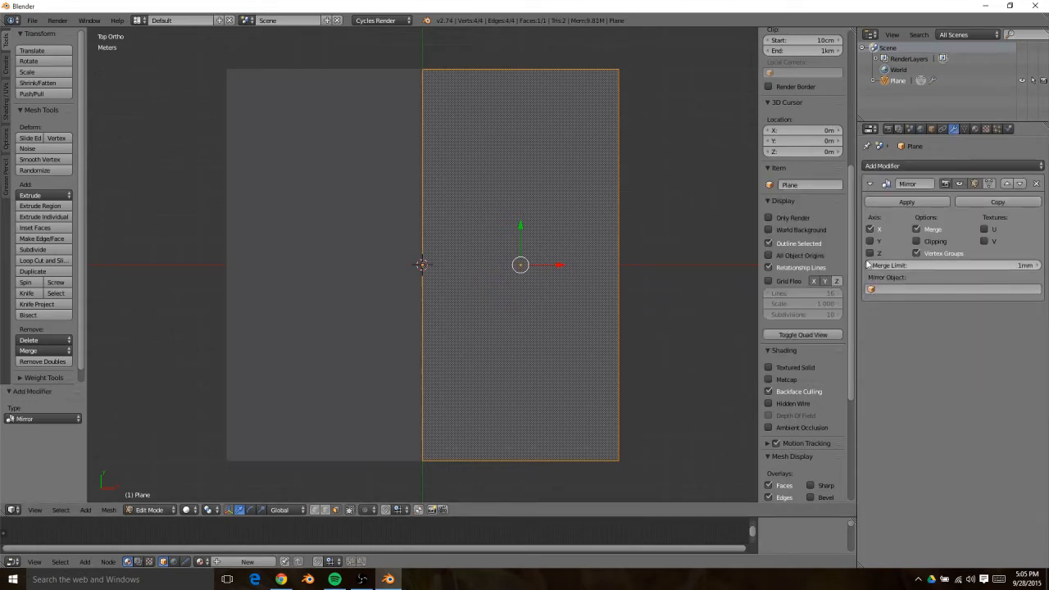
pyautogui.click(988, 185)
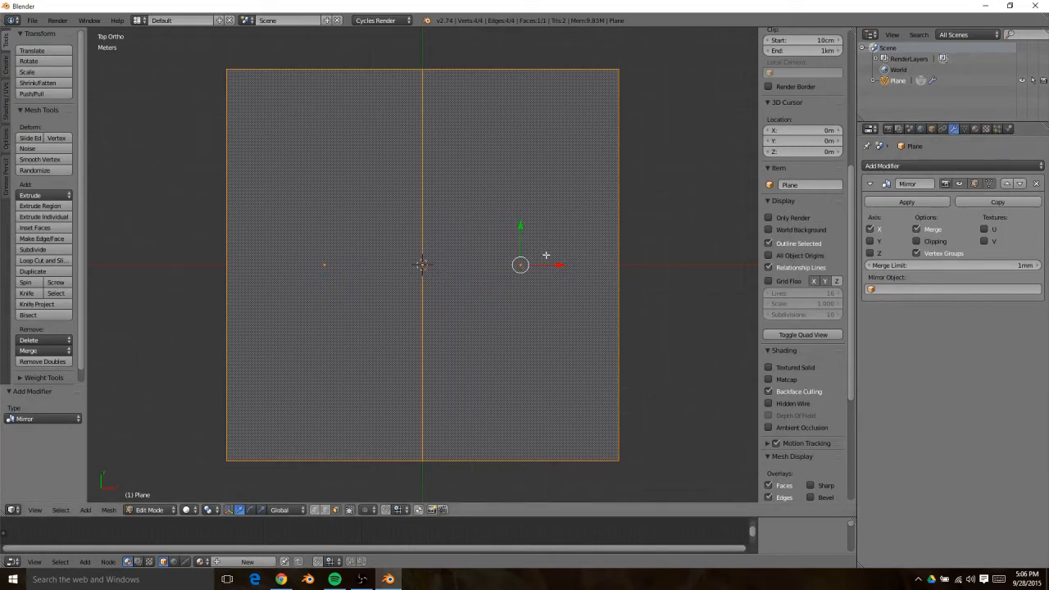
pyautogui.press('g')
pyautogui.press('Escape')
pyautogui.press('g')
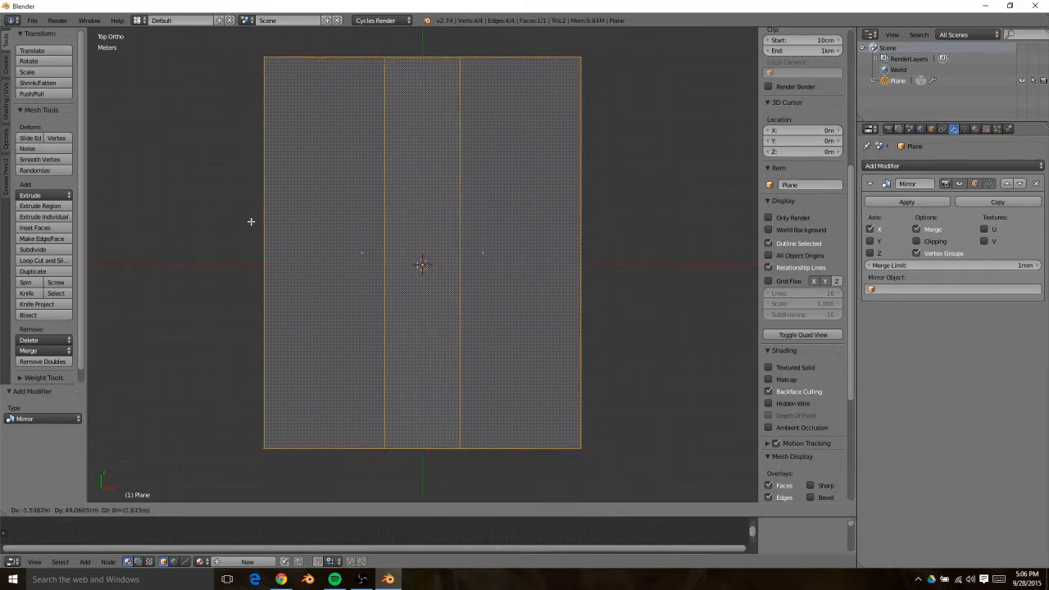
pyautogui.rightClick(360, 233)
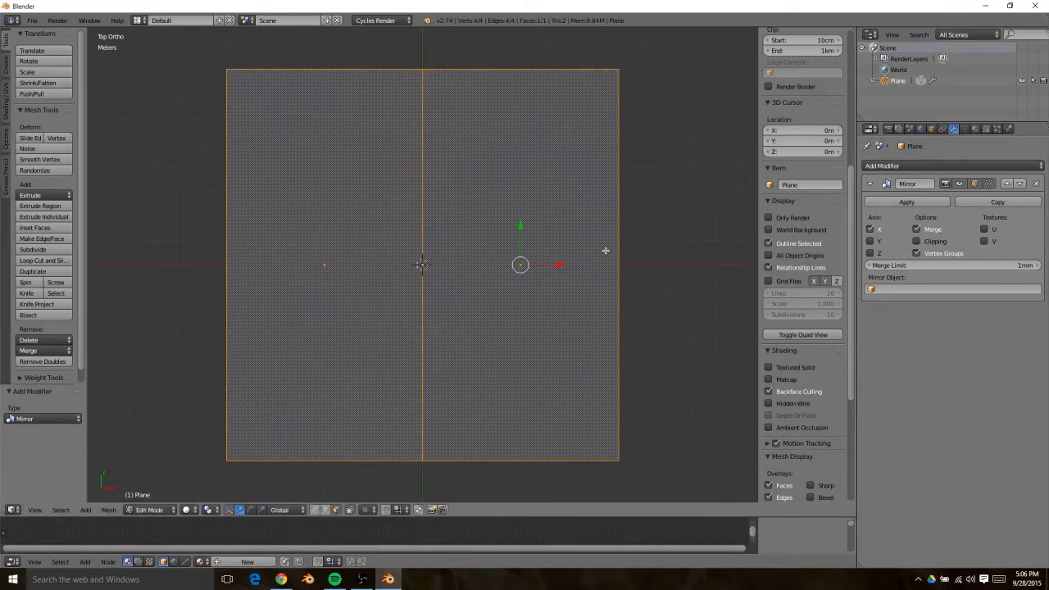
pyautogui.click(989, 184)
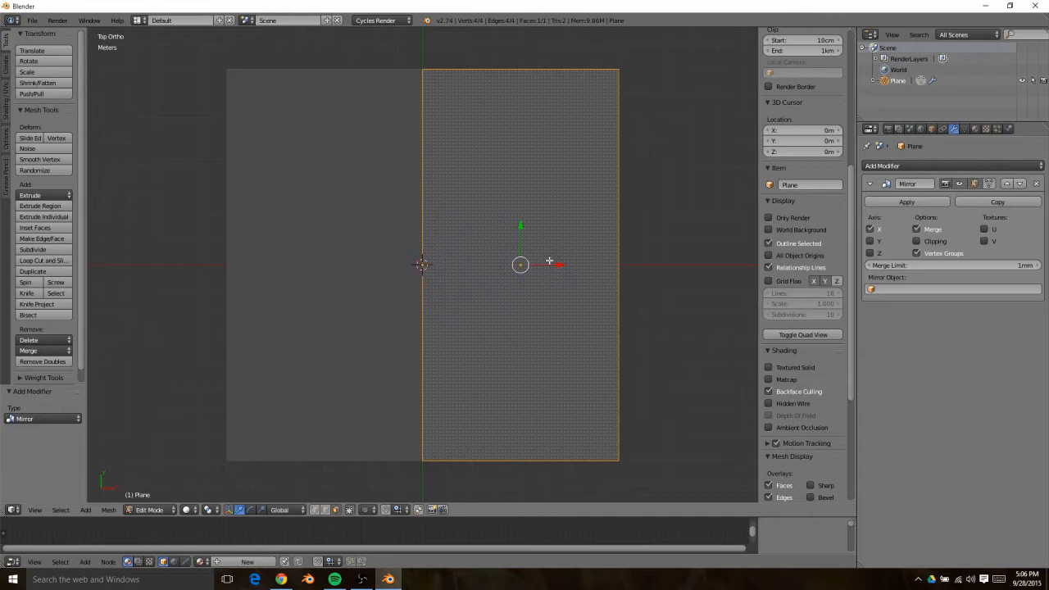
pyautogui.click(343, 262)
pyautogui.click(989, 185)
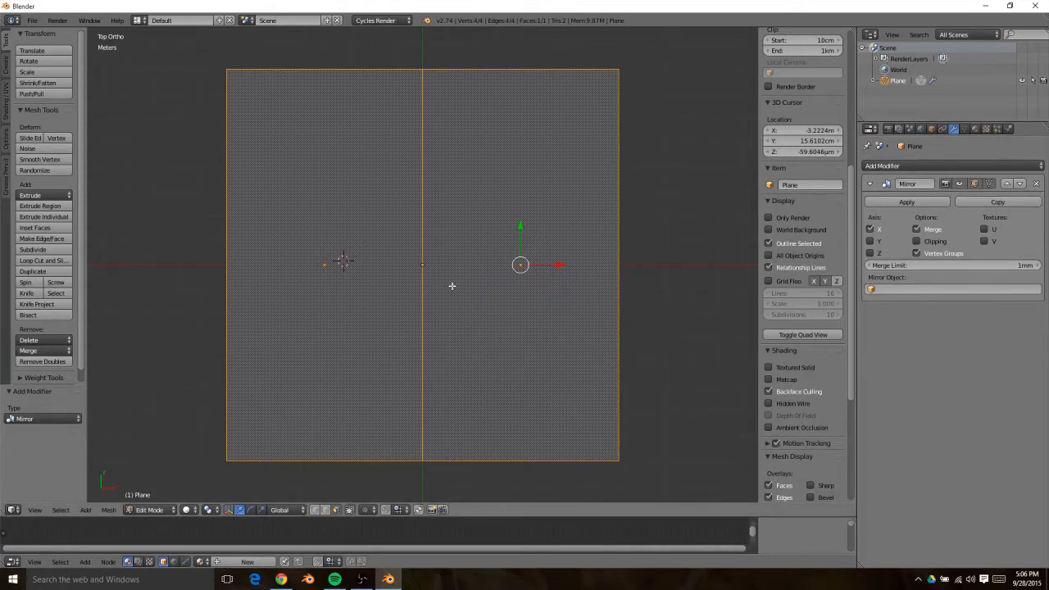
# Add a second plane to the mesh at the origin and scale it up to about two-fifths of the panel's width
pyautogui.scroll(-1, 452, 285)
pyautogui.press('a')
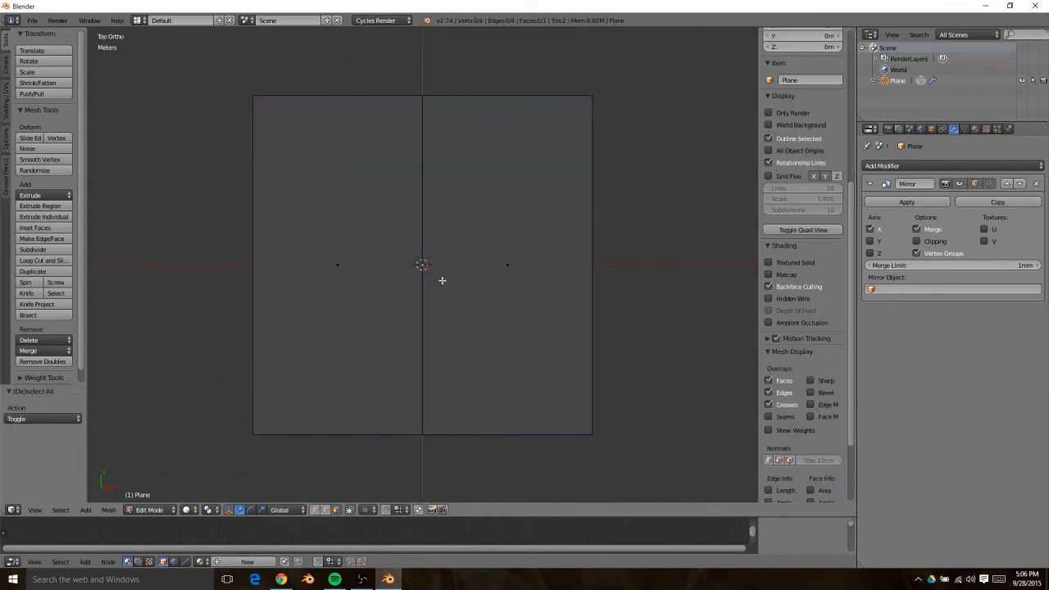
pyautogui.press('a')
pyautogui.hotkey('shift', 'a')
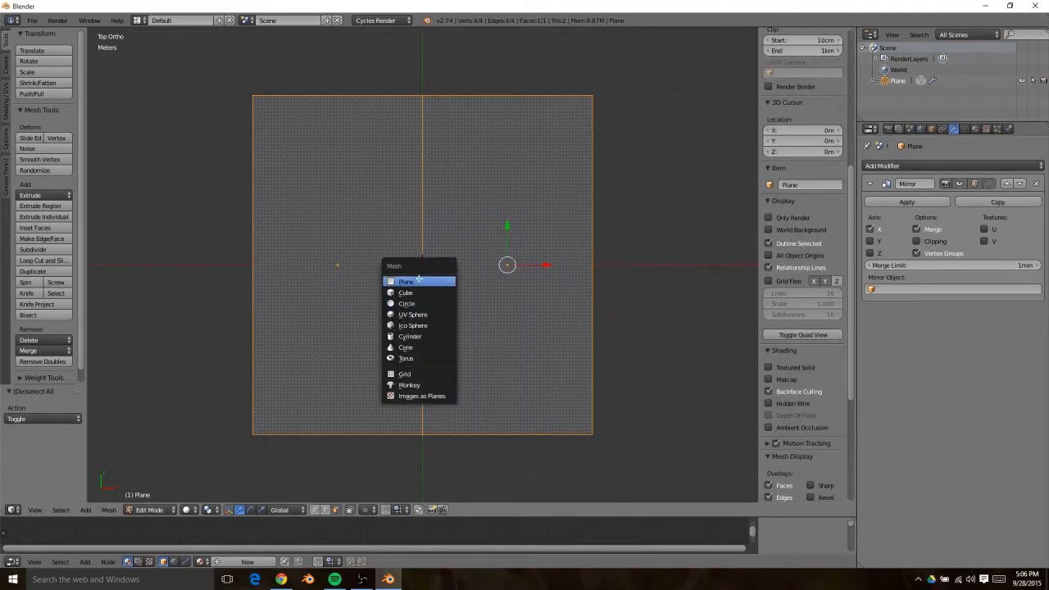
pyautogui.click(459, 273)
pyautogui.press('s')
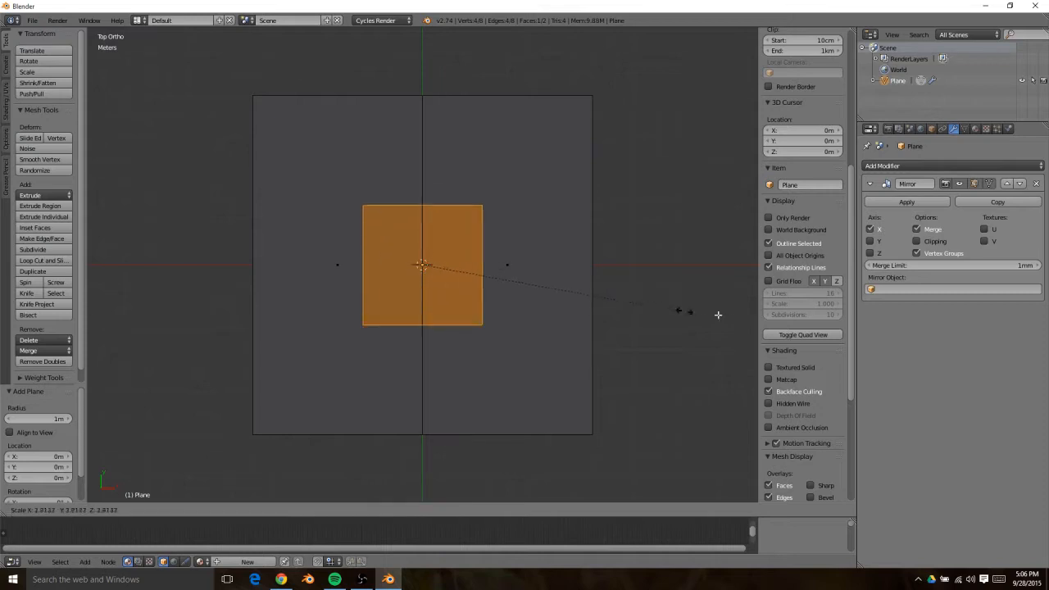
pyautogui.click(719, 311)
pyautogui.press('Tab')
pyautogui.press('Tab')
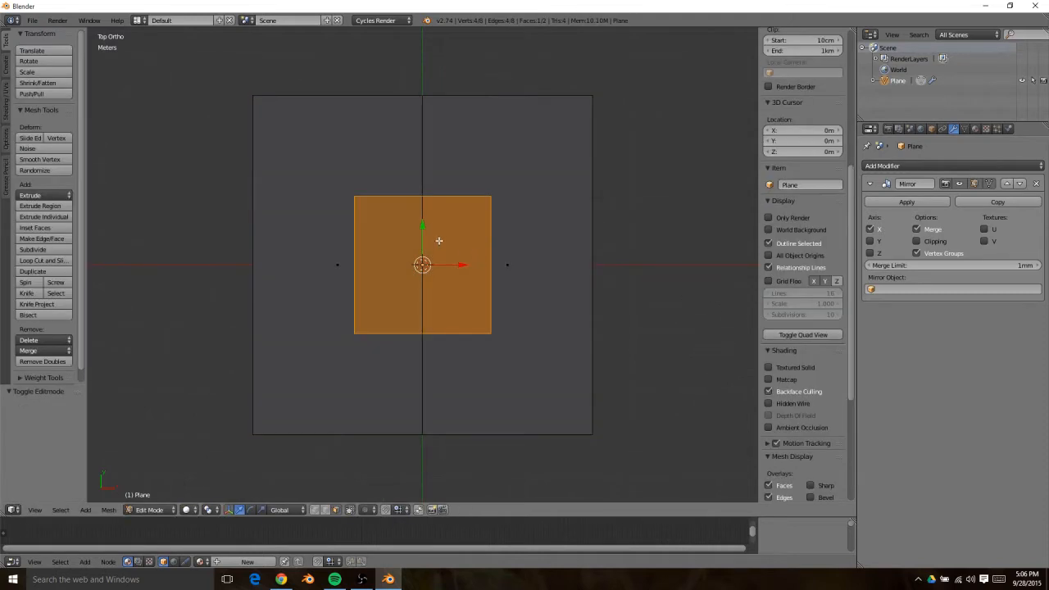
# Split the small plane with a centred loop cut along Y and delete its face on the positive X side
pyautogui.hotkey('ctrl', 'r')
pyautogui.click(385, 203)
pyautogui.rightClick(385, 203)
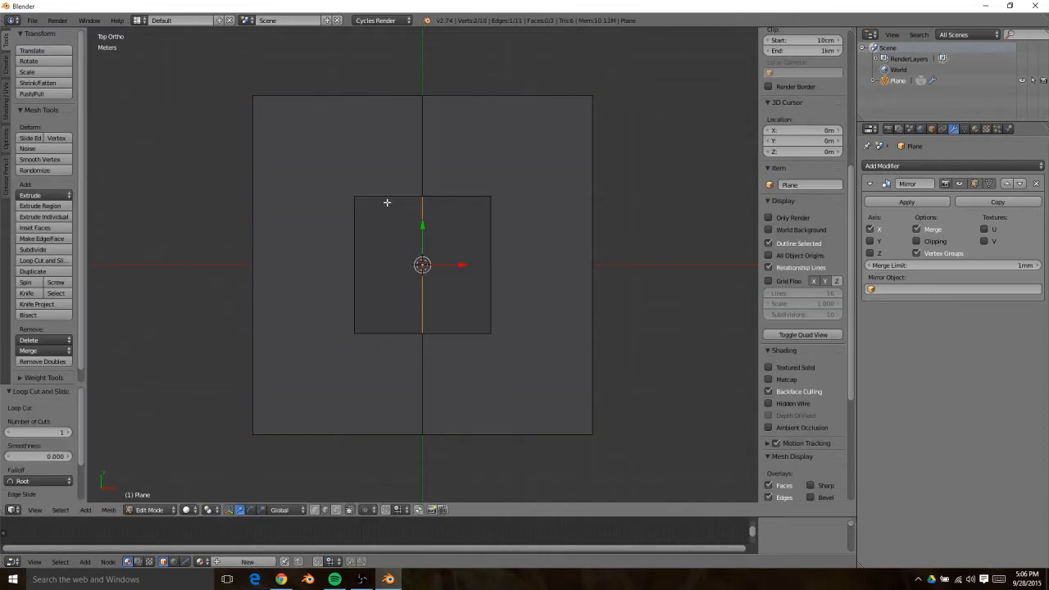
pyautogui.hotkey('ctrl', 'Tab')
pyautogui.click(378, 208)
pyautogui.rightClick(380, 225)
pyautogui.press('x')
pyautogui.click(380, 227)
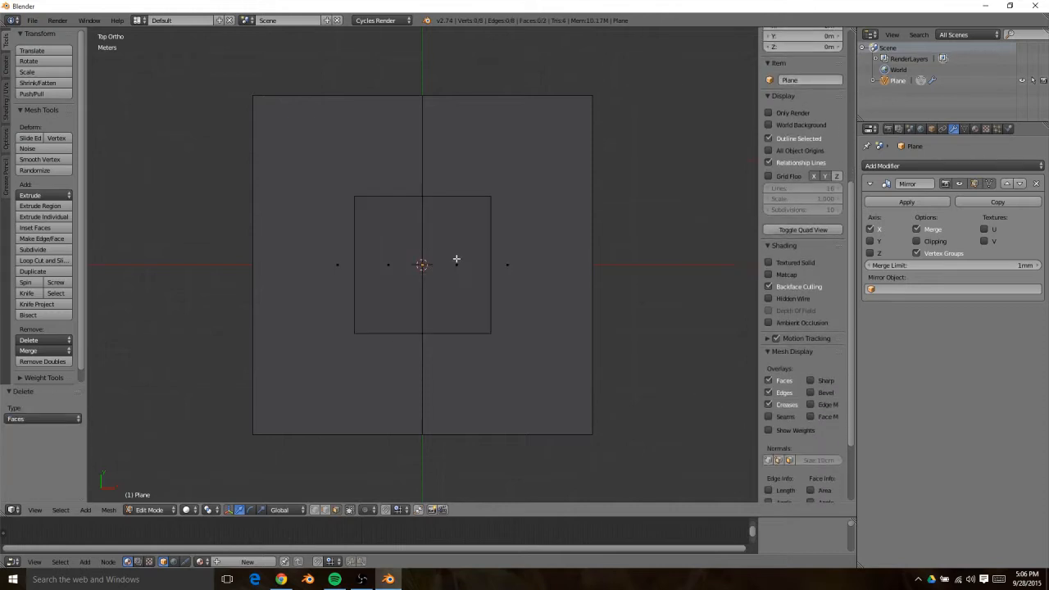
pyautogui.rightClick(466, 266)
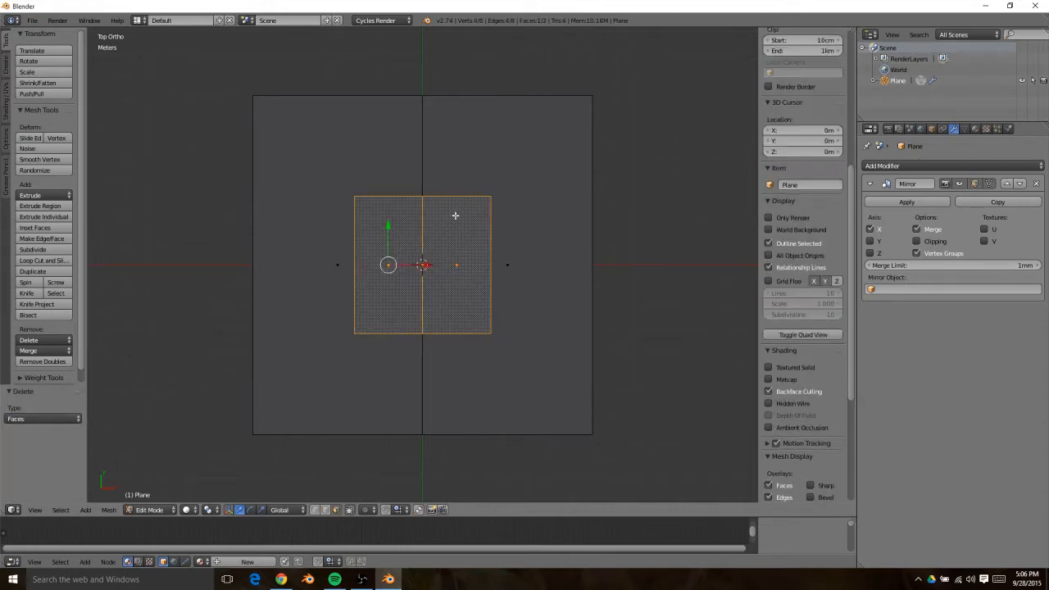
pyautogui.scroll(2, 456, 215)
pyautogui.press('x')
pyautogui.click(450, 169)
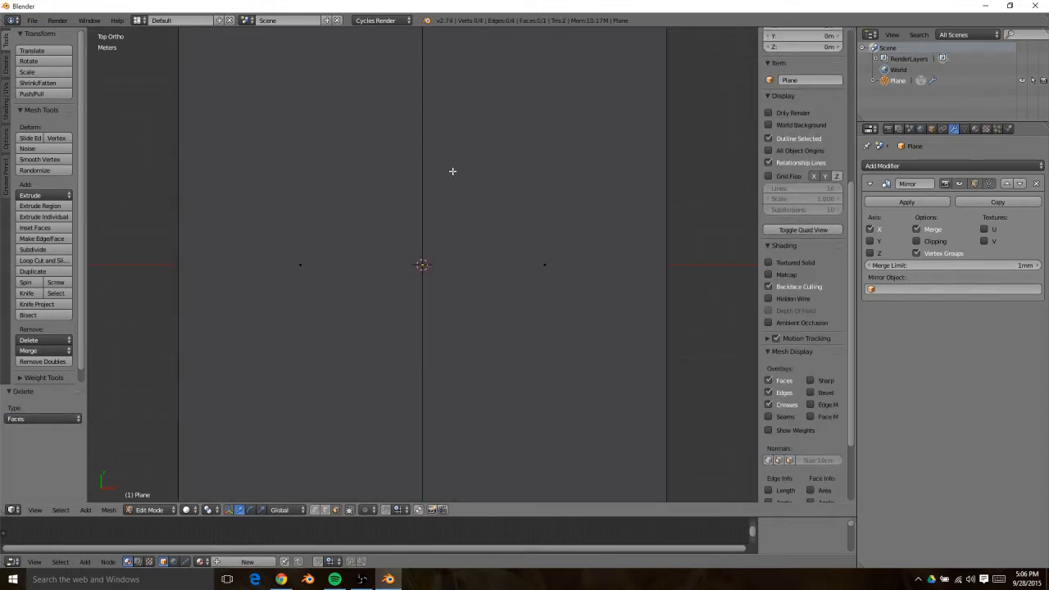
pyautogui.hotkey('ctrl', 'z')
# Loop cut the small half plane lengthwise near the centreline and crosswise near its upper edge, sliding the crosswise cut about 0.6 upward
pyautogui.hotkey('ctrl', 'r')
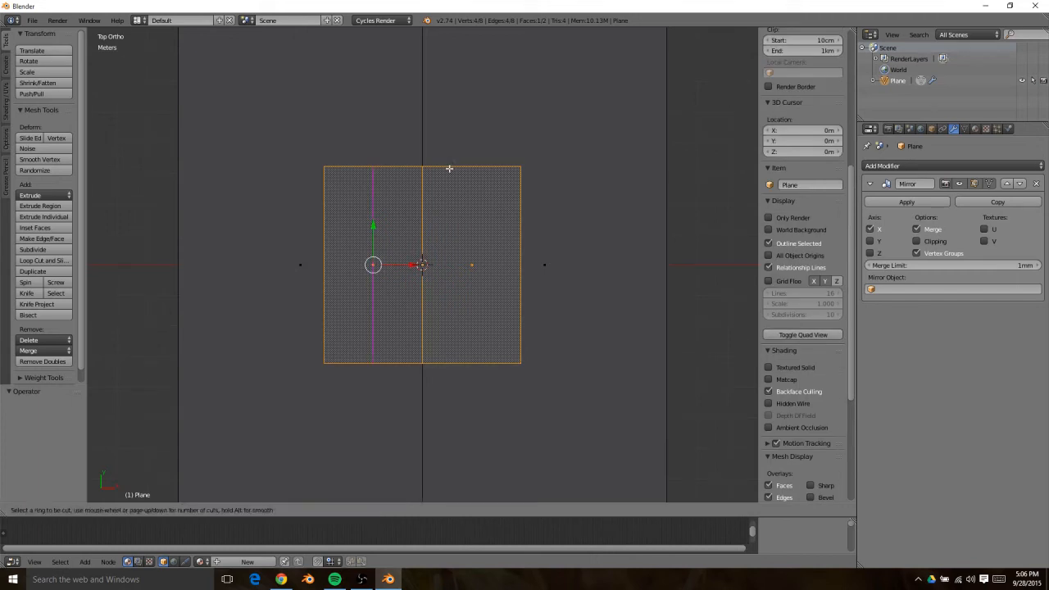
pyautogui.click(377, 171)
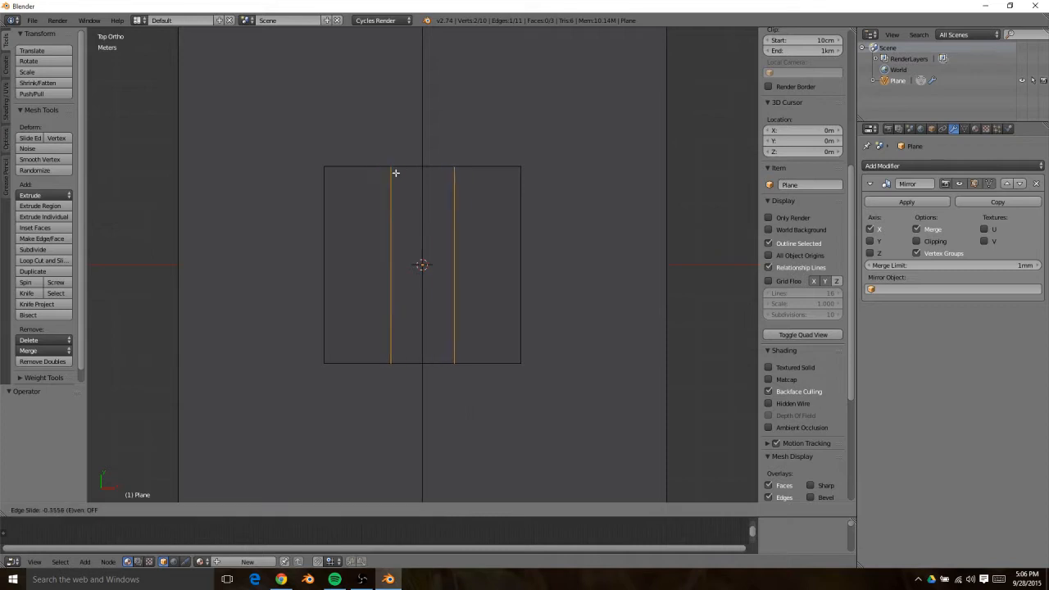
pyautogui.click(402, 172)
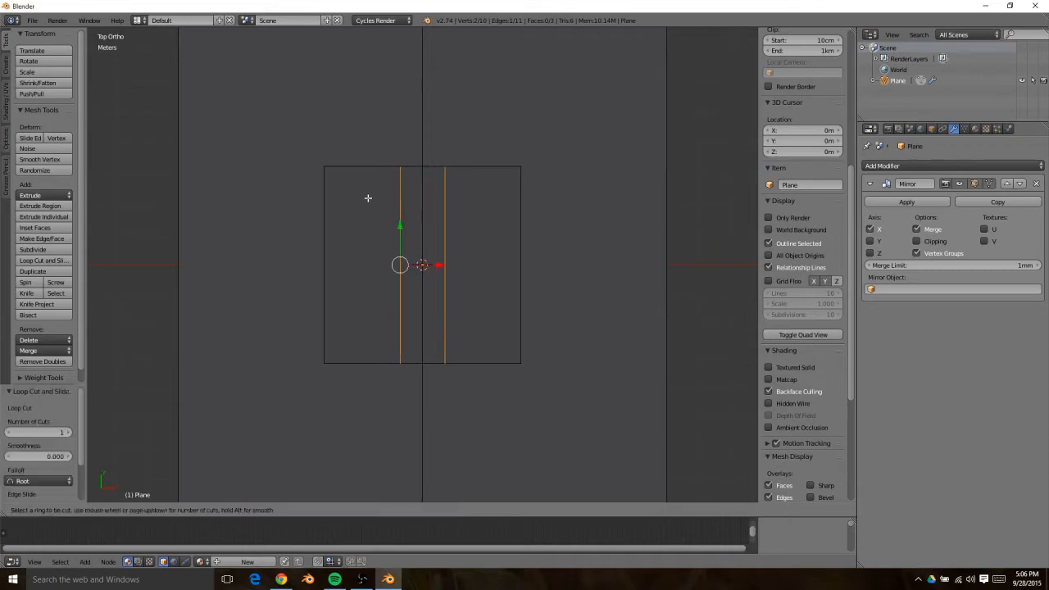
pyautogui.click(328, 205)
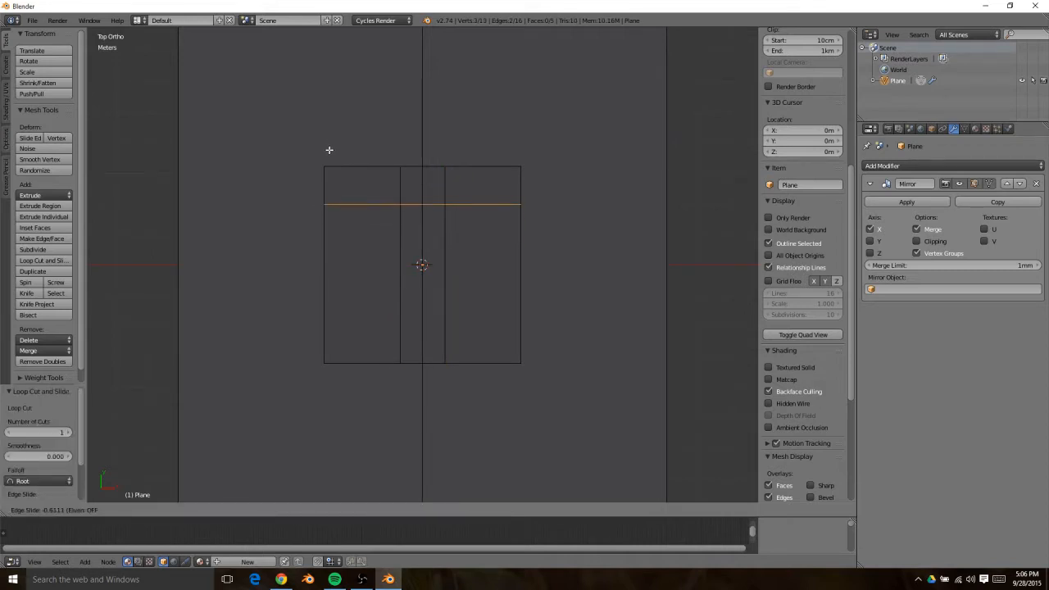
pyautogui.click(330, 153)
# Extrude the small plane's outer side edge below the crosswise cut about 1.06 m outward along X
pyautogui.hotkey('ctrl', 'Tab')
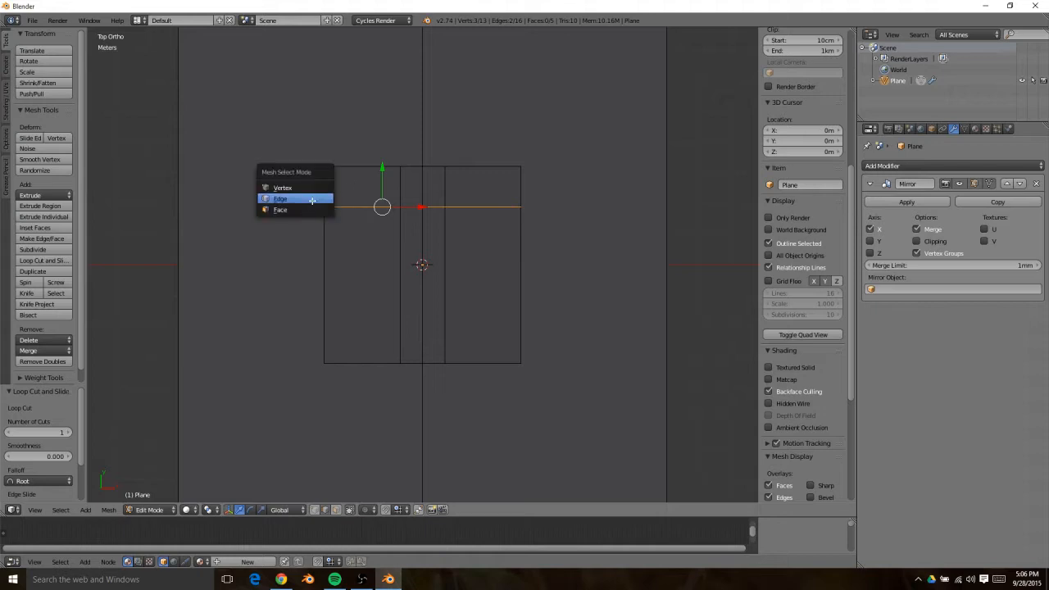
pyautogui.click(314, 199)
pyautogui.rightClick(329, 237)
pyautogui.keyDown('shift'); pyautogui.rightClick(428, 166); pyautogui.keyUp('shift')
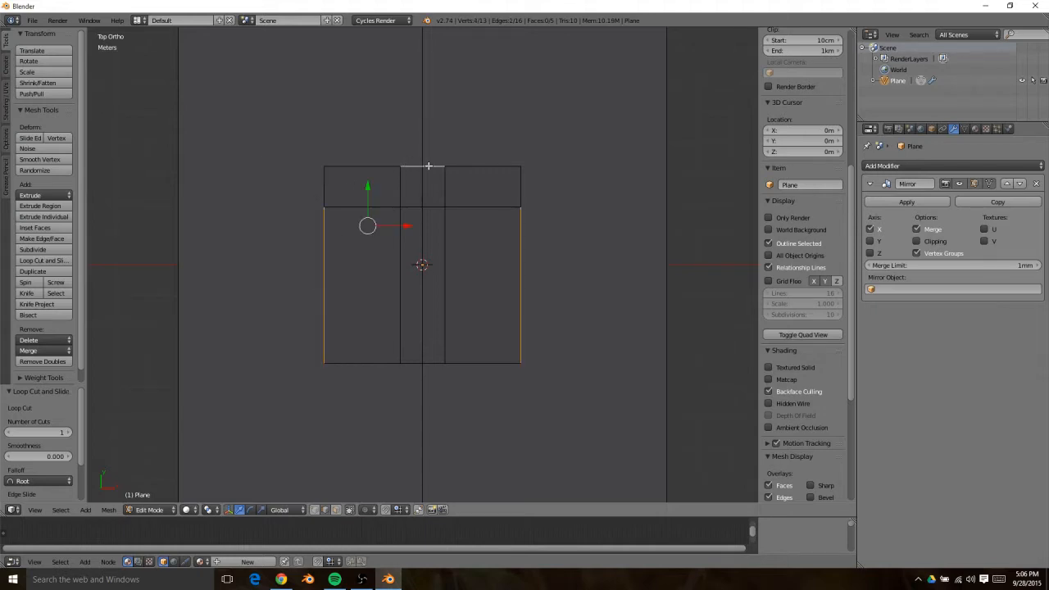
pyautogui.rightClick(354, 239)
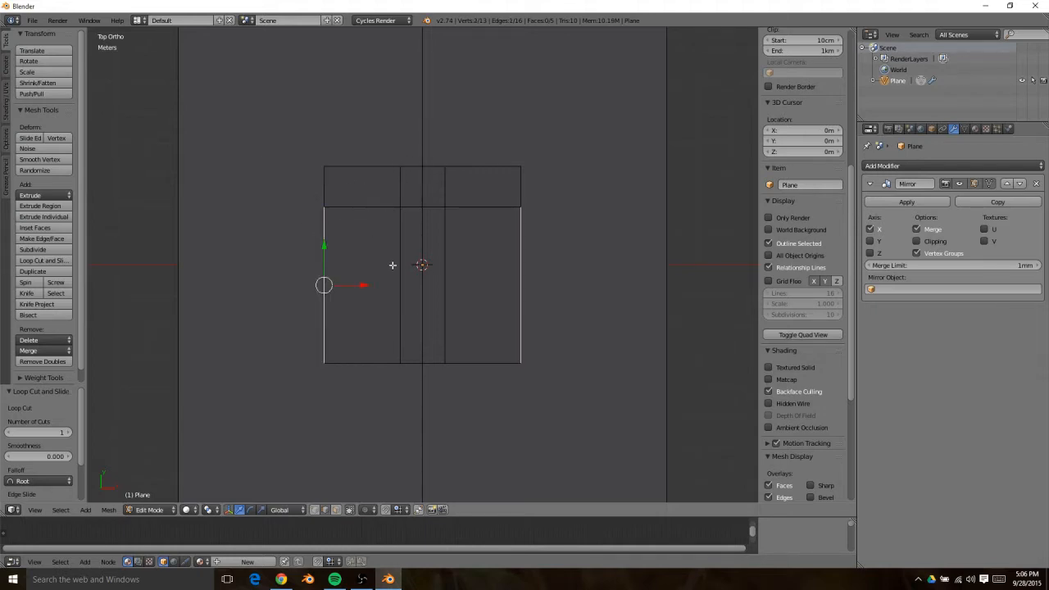
pyautogui.press('e')
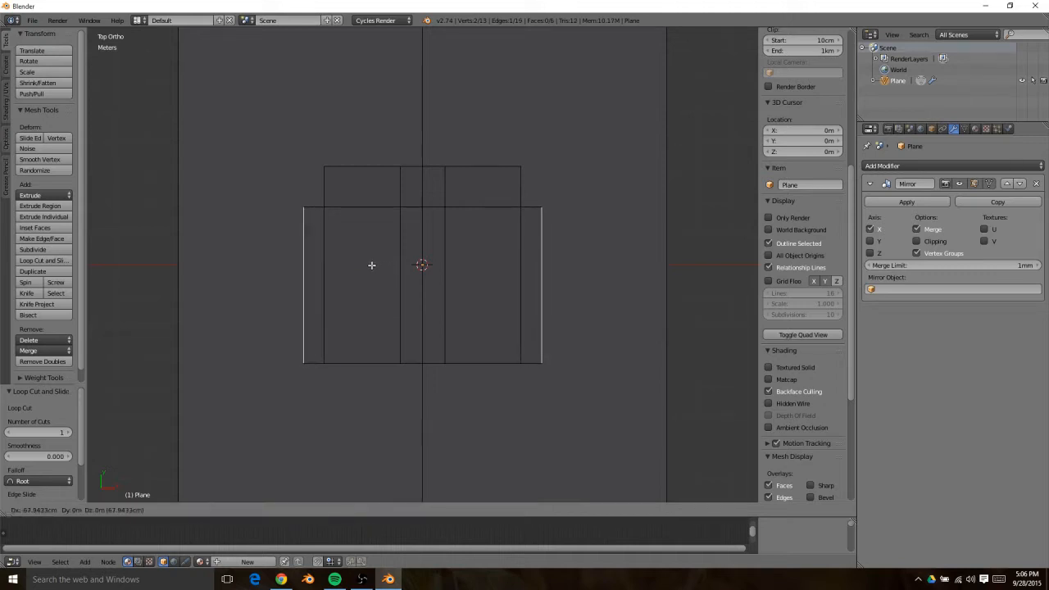
pyautogui.press('x')
pyautogui.click(360, 264)
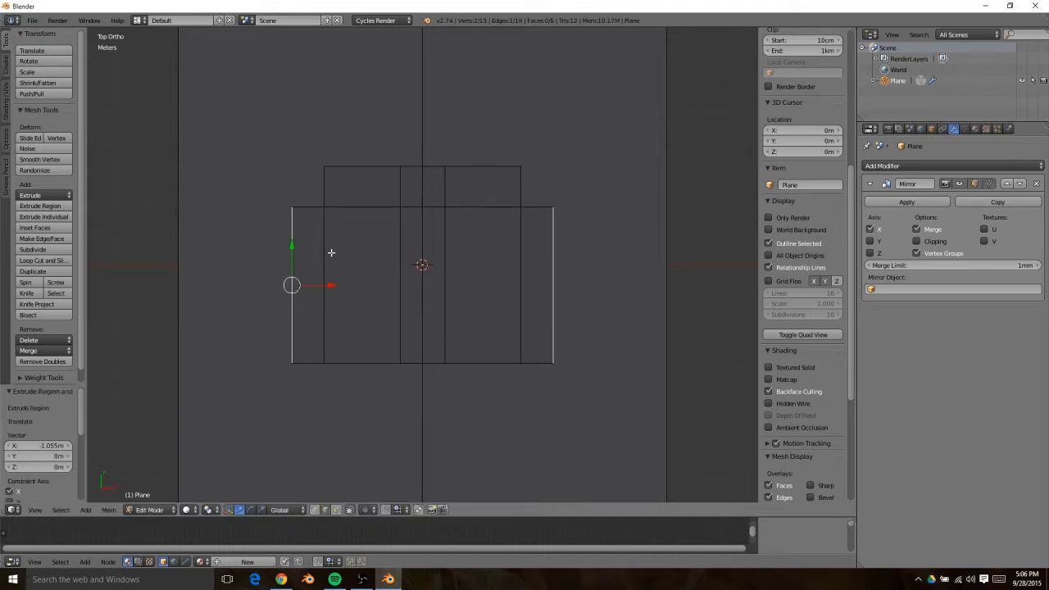
# Move the extruded section's upper outer vertex about 1.04 m down along Y to slope the corner
pyautogui.hotkey('ctrl', 'Tab')
pyautogui.click(304, 212)
pyautogui.rightClick(306, 194)
pyautogui.press('g')
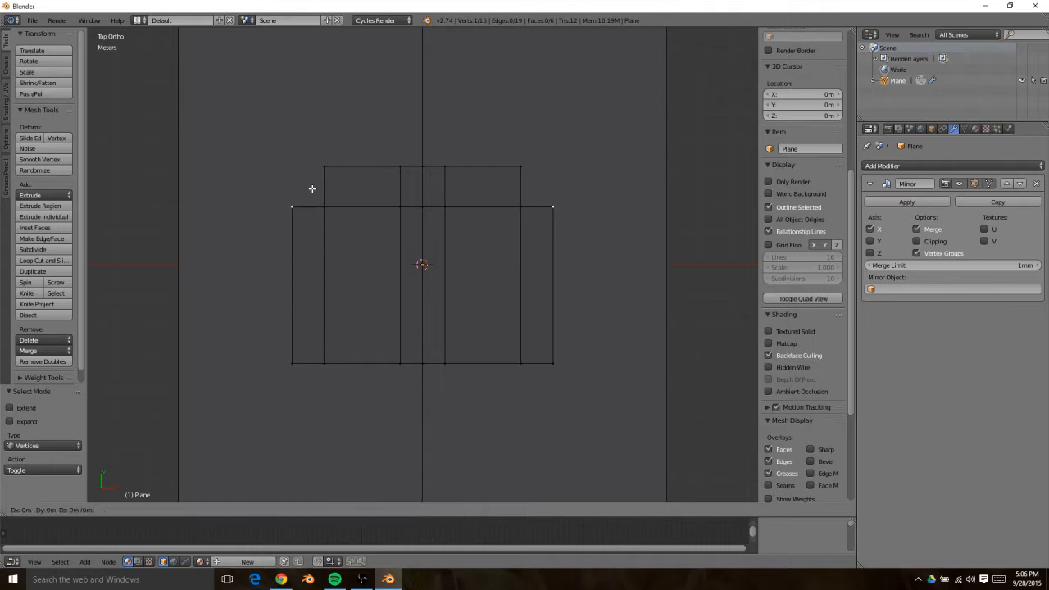
pyautogui.press('y')
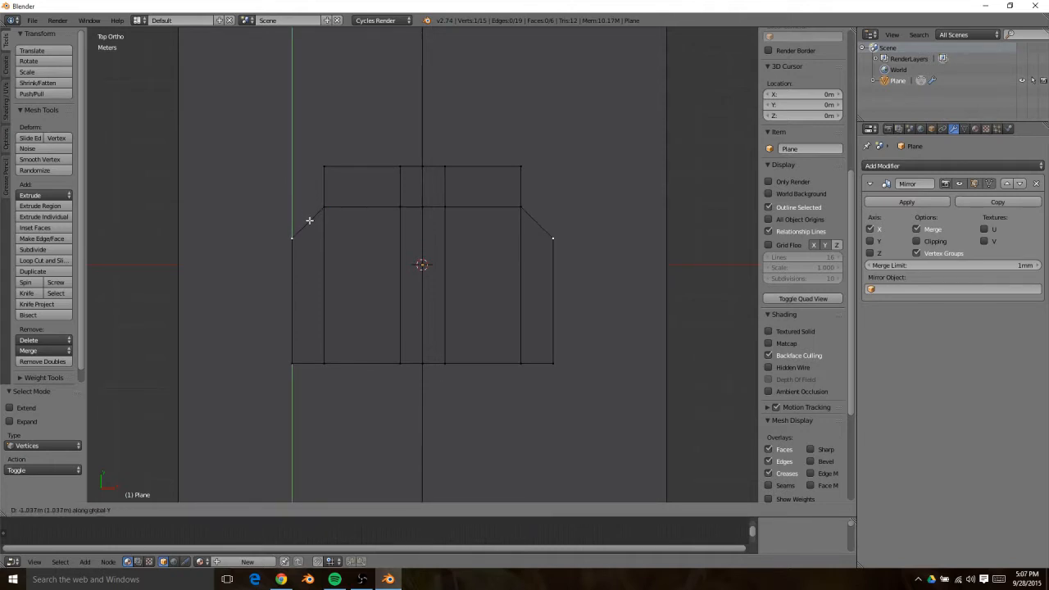
pyautogui.click(313, 219)
# Extrude the small plane's upper edge segment at the centreline about 0.95 m upward along Y
pyautogui.rightClick(402, 161)
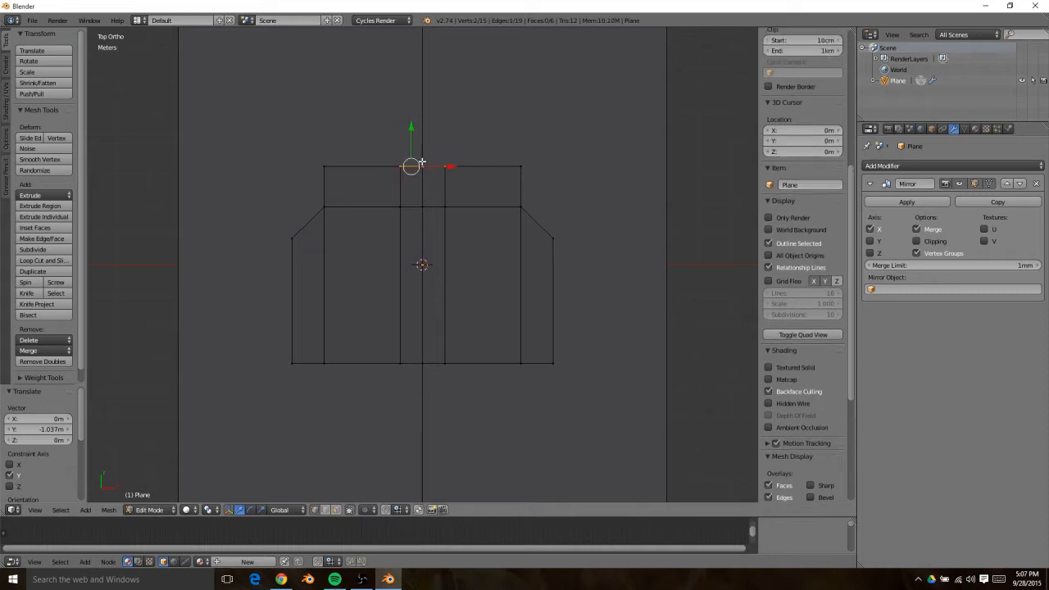
pyautogui.press('e')
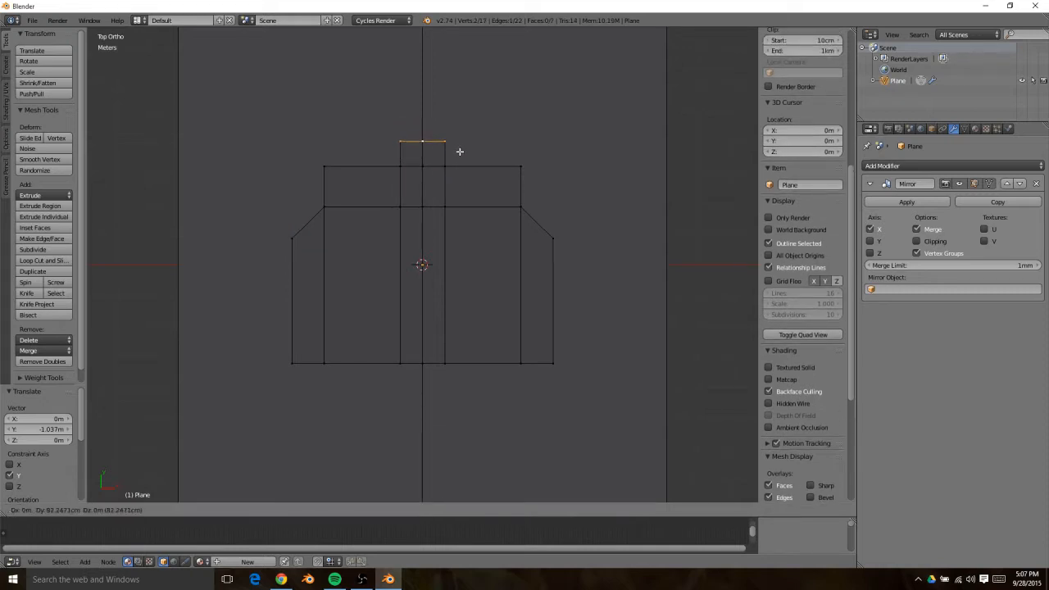
pyautogui.press('y')
pyautogui.click(460, 150)
pyautogui.rightClick(399, 137)
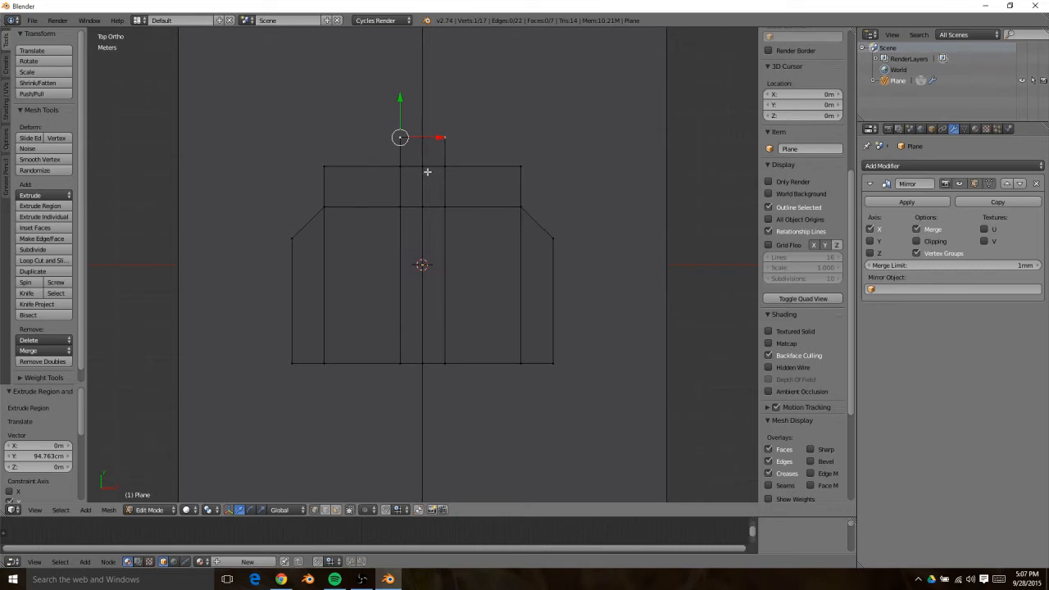
pyautogui.hotkey('ctrl', 'shift', 'b')
pyautogui.rightClick(510, 182)
pyautogui.hotkey('ctrl', 'Tab')
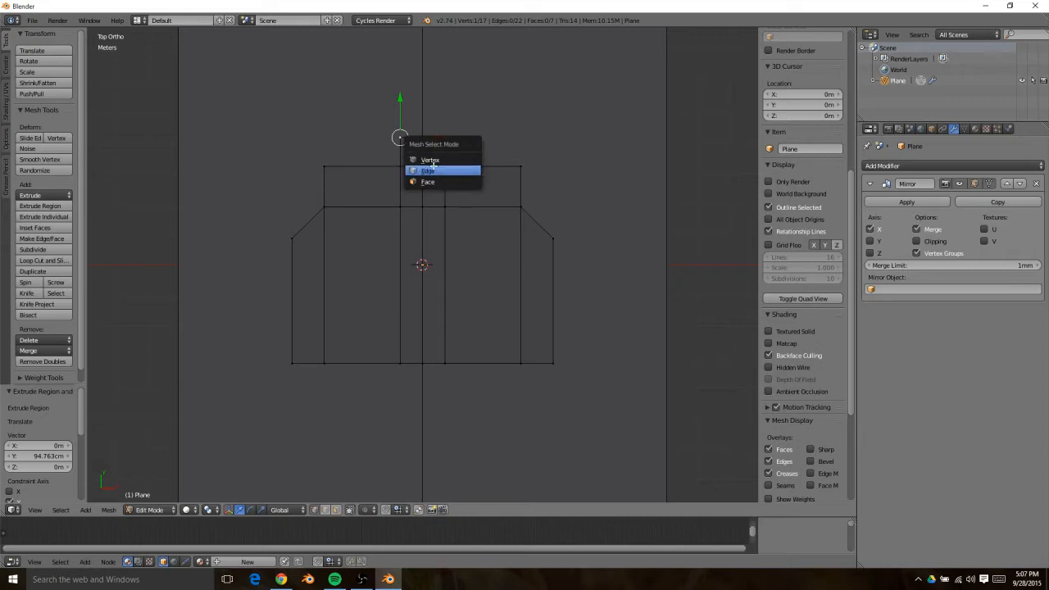
pyautogui.rightClick(328, 163)
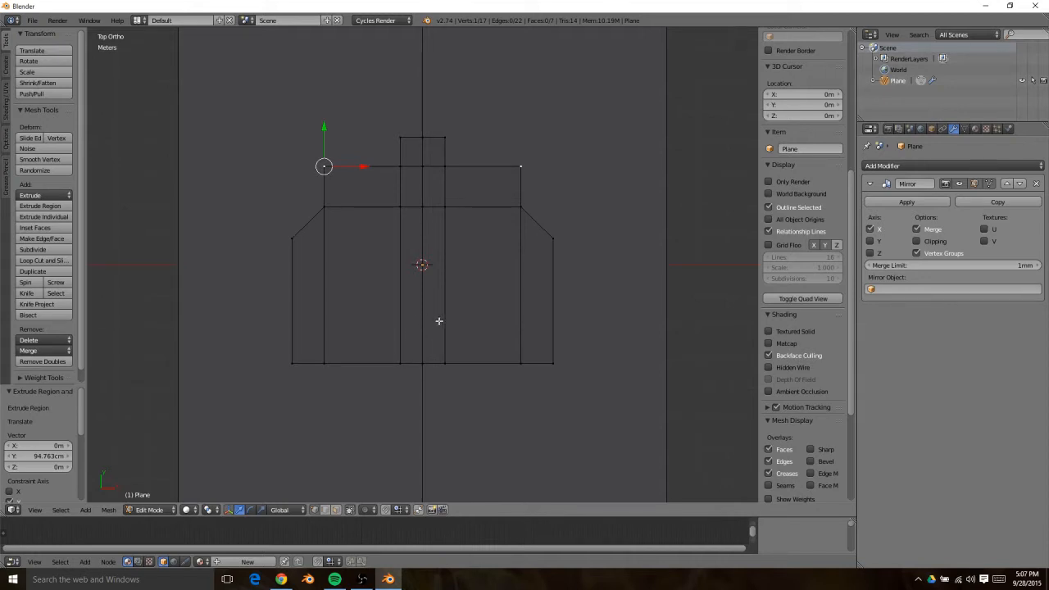
# Move the whole row of lower edges of the centre piece about 3.4 m up along Y, near the origin
pyautogui.hotkey('ctrl', 'Tab')
pyautogui.click(414, 333)
pyautogui.rightClick(534, 365)
pyautogui.keyDown('ctrl'); pyautogui.rightClick(338, 363); pyautogui.keyUp('ctrl')
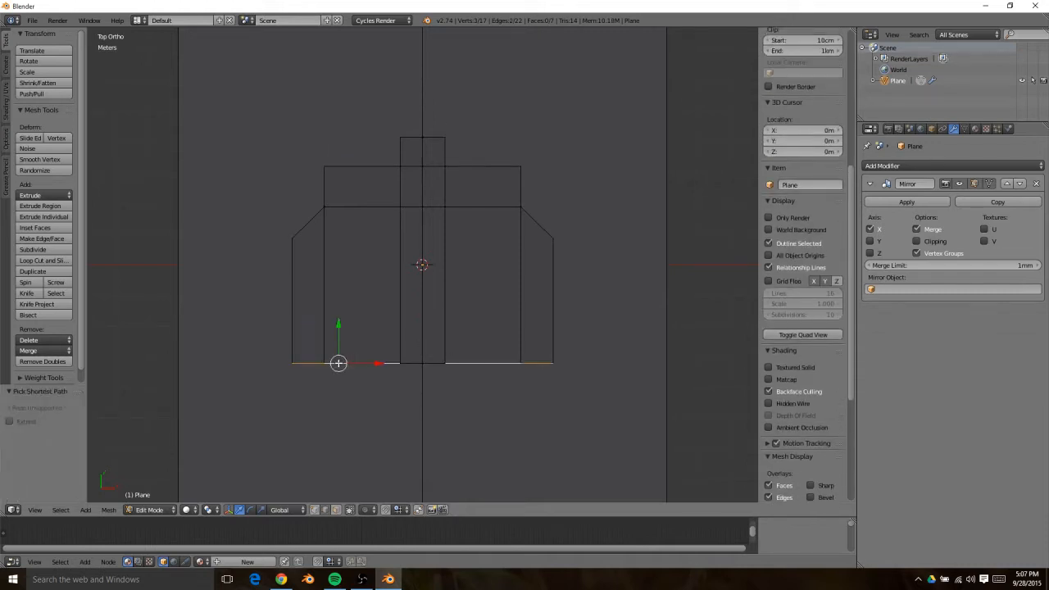
pyautogui.keyDown('ctrl'); pyautogui.rightClick(416, 366); pyautogui.keyUp('ctrl')
pyautogui.keyDown('ctrl'); pyautogui.rightClick(444, 363); pyautogui.keyUp('ctrl')
pyautogui.keyDown('ctrl'); pyautogui.rightClick(407, 362); pyautogui.keyUp('ctrl')
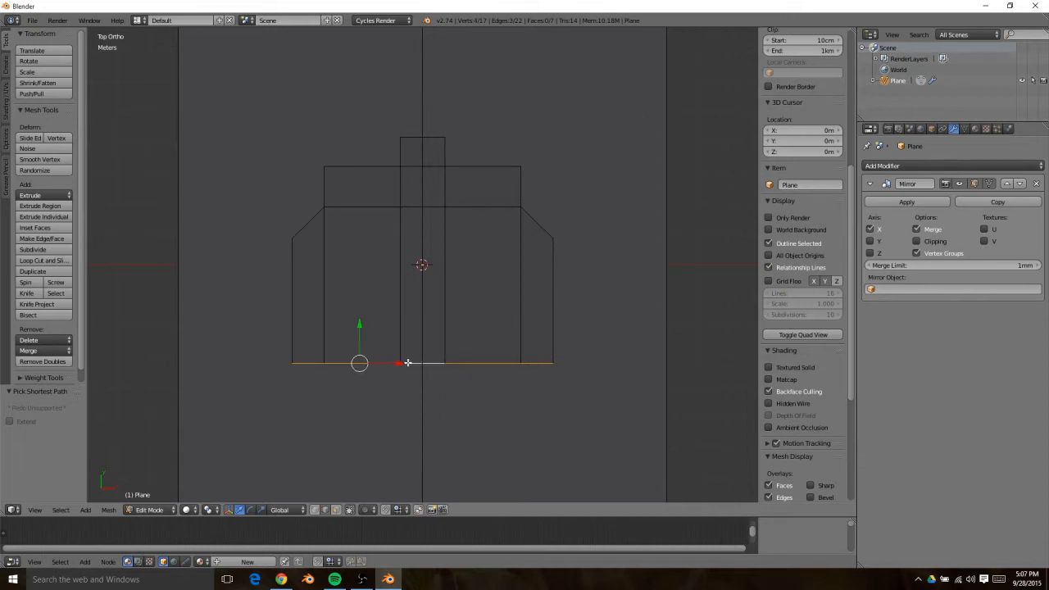
pyautogui.click(974, 184)
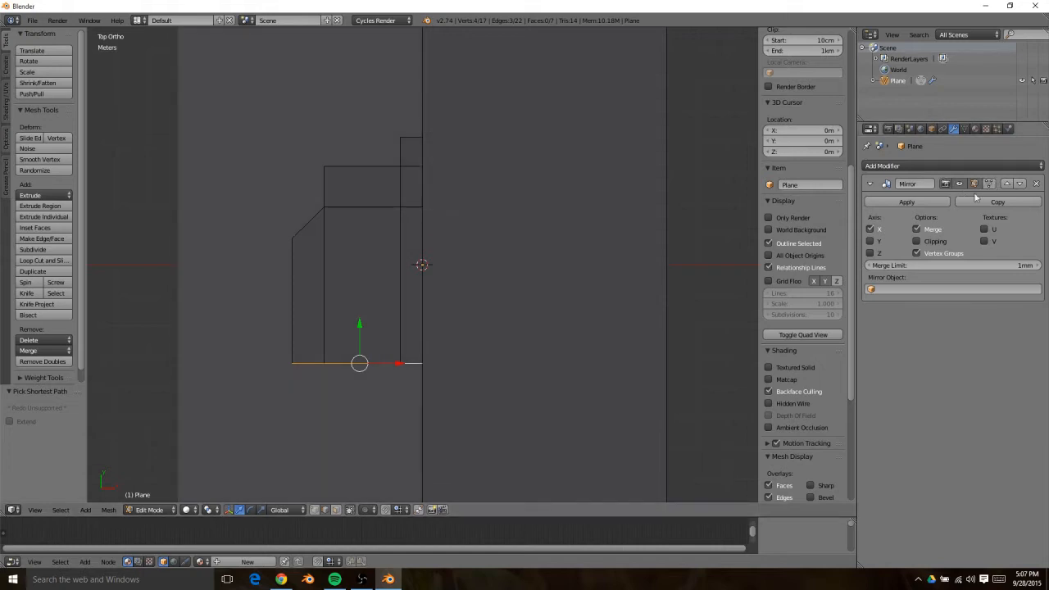
pyautogui.click(993, 184)
pyautogui.press('g')
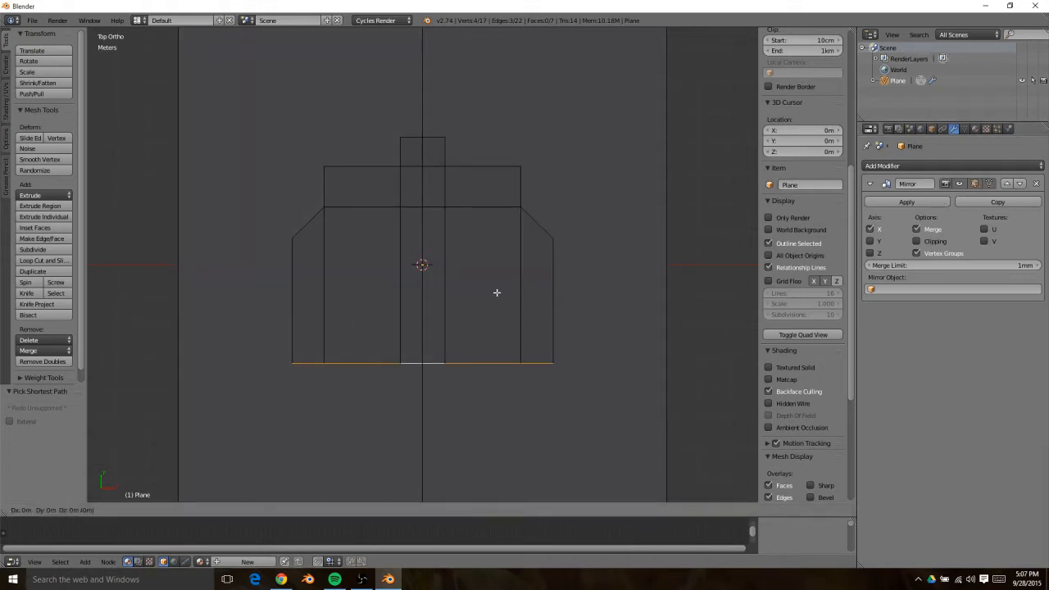
pyautogui.press('y')
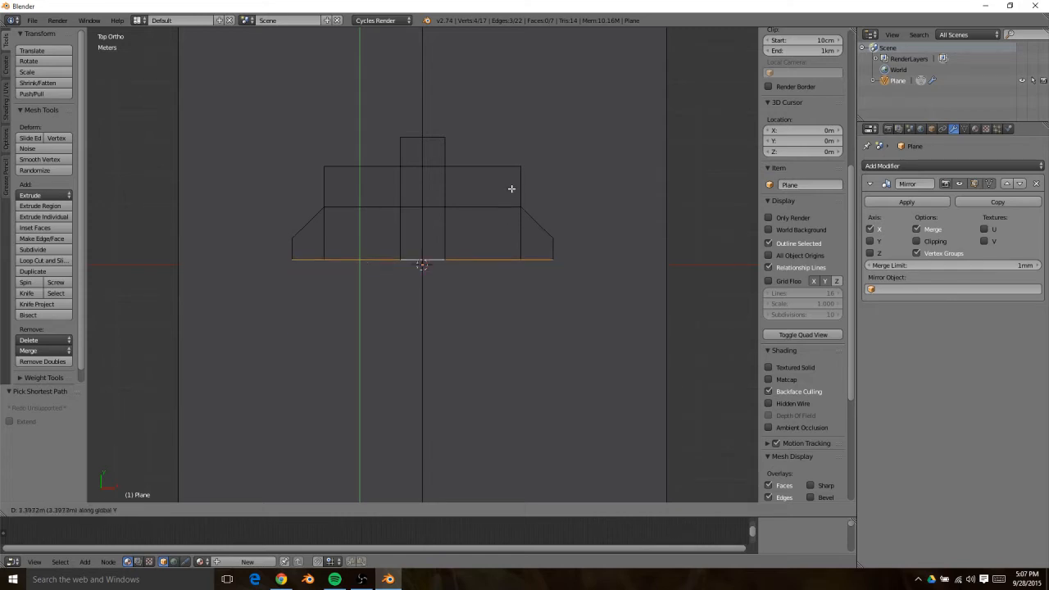
pyautogui.click(510, 188)
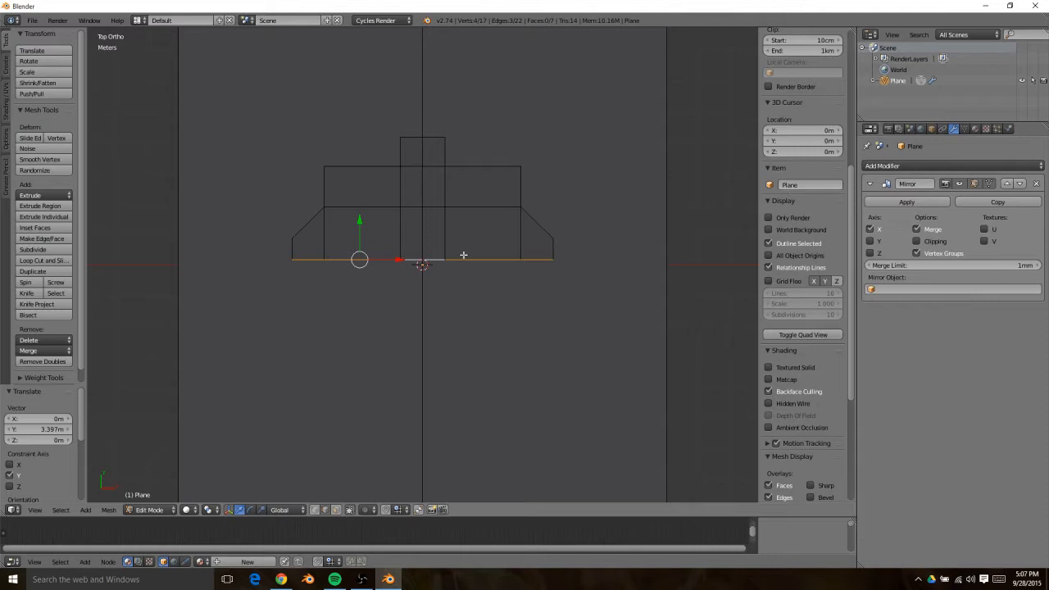
# Enable the Y axis and Clipping on the Mirror modifier, and move the selected edges about 0.55 m down along Y onto the centreline
pyautogui.click(943, 167)
pyautogui.click(819, 276)
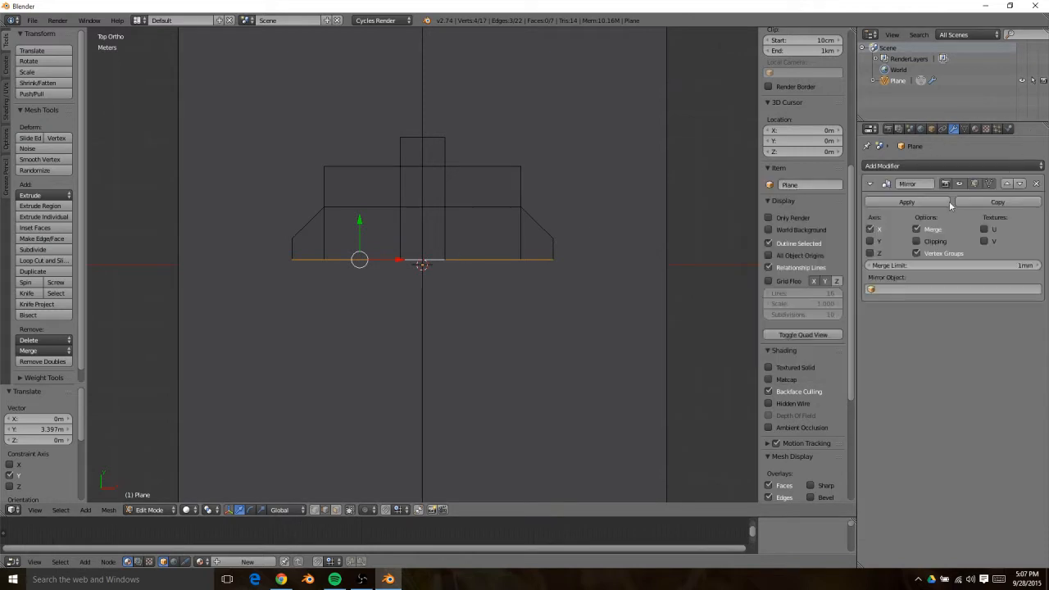
pyautogui.click(869, 241)
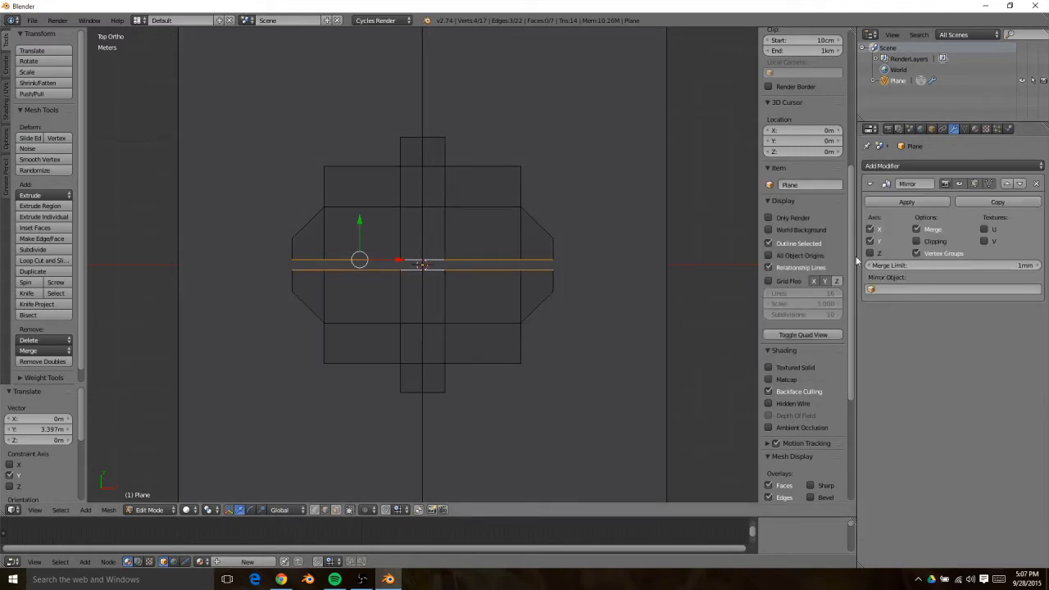
pyautogui.click(916, 241)
pyautogui.moveTo(372, 221); pyautogui.dragTo(357, 236)
pyautogui.rightClick(424, 162)
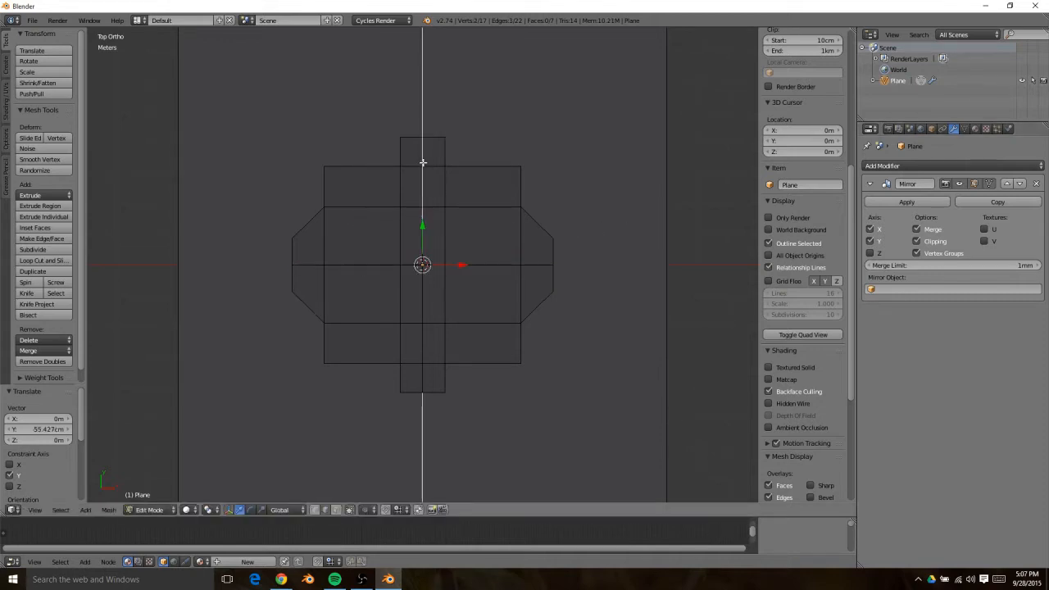
pyautogui.rightClick(424, 340)
pyautogui.rightClick(444, 160)
pyautogui.press('Tab')
pyautogui.press('Tab')
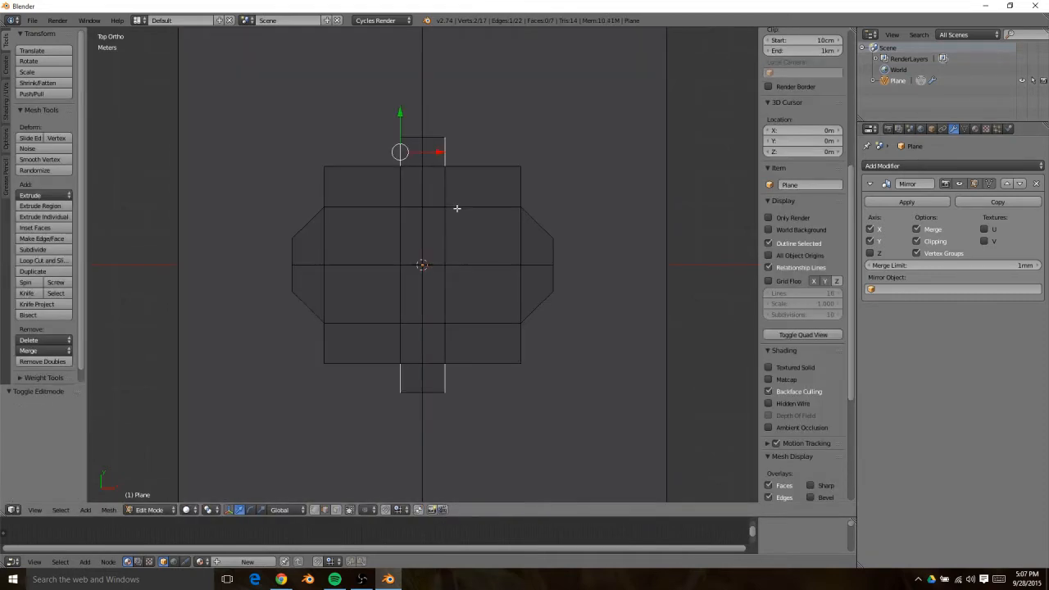
# Switch the mesh to face selection and clear the selection
pyautogui.moveTo(449, 269); pyautogui.dragTo(503, 150, button='middle')
pyautogui.hotkey('ctrl', 'Tab')
pyautogui.click(471, 161)
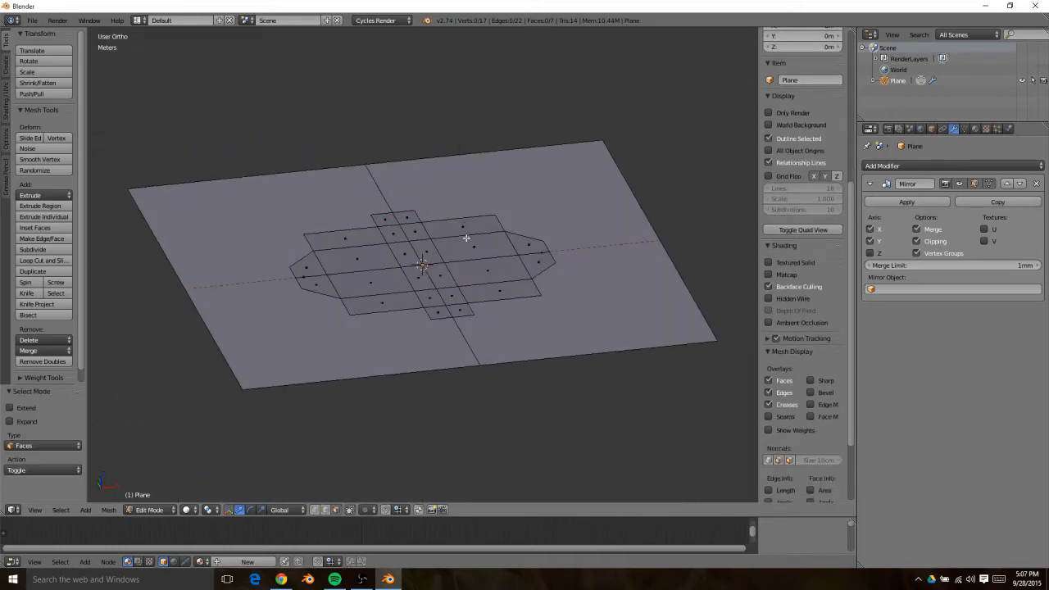
pyautogui.rightClick(466, 238)
pyautogui.press('a')
pyautogui.press('a')
pyautogui.press('a')
pyautogui.press('a')
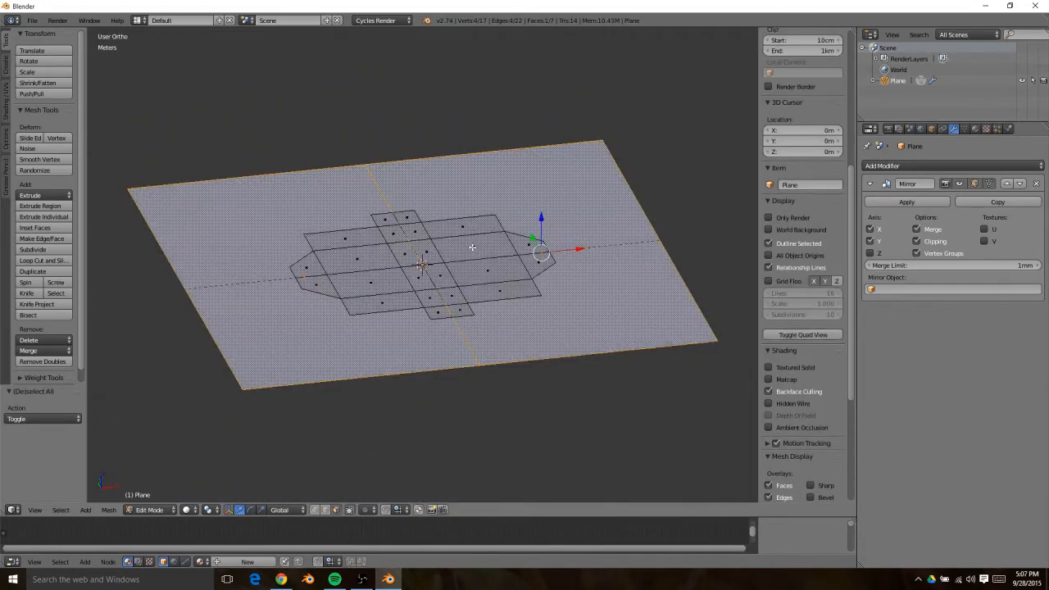
pyautogui.press('a')
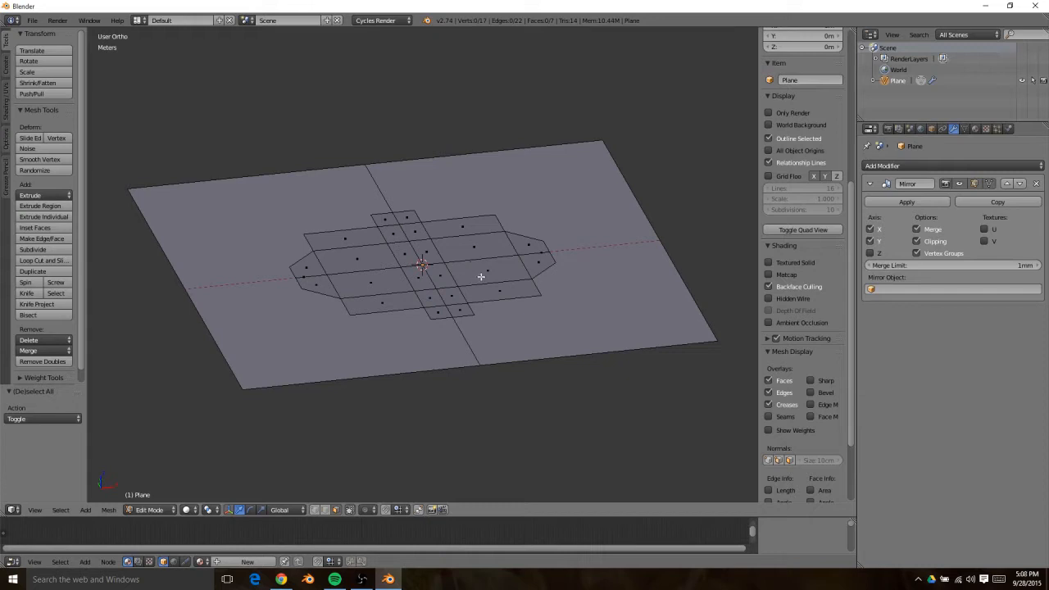
# Raise all faces of the centre piece about 6.6 cm along Z and extrude them about 34.5 cm upward
pyautogui.press('l')
pyautogui.rightClick(481, 282)
pyautogui.press('l')
pyautogui.rightClick(485, 281)
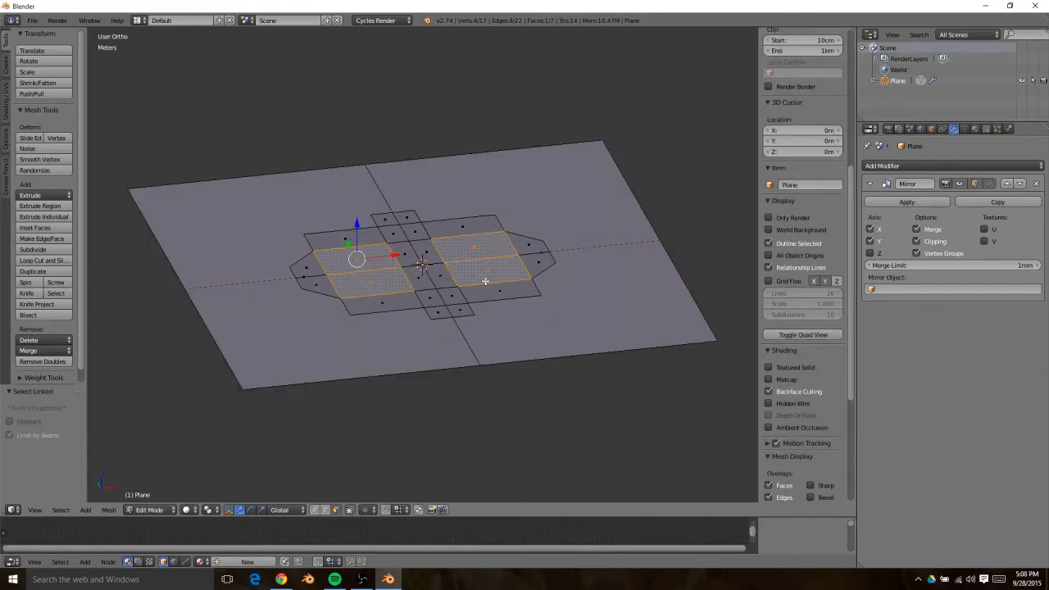
pyautogui.scroll(1, 485, 281)
pyautogui.press('ctrl+KP_Add')
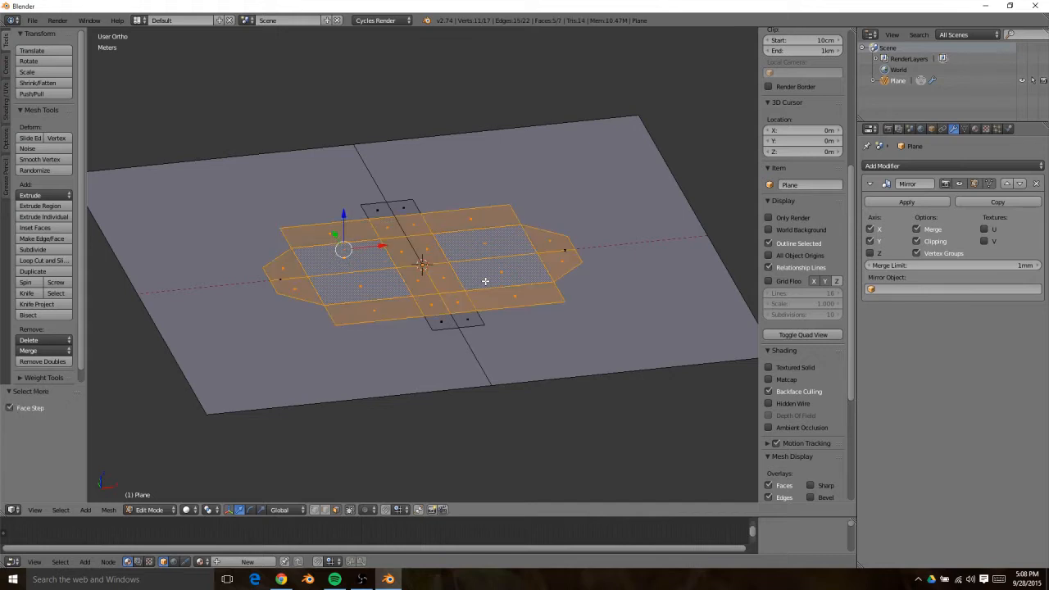
pyautogui.press('g')
pyautogui.press('z')
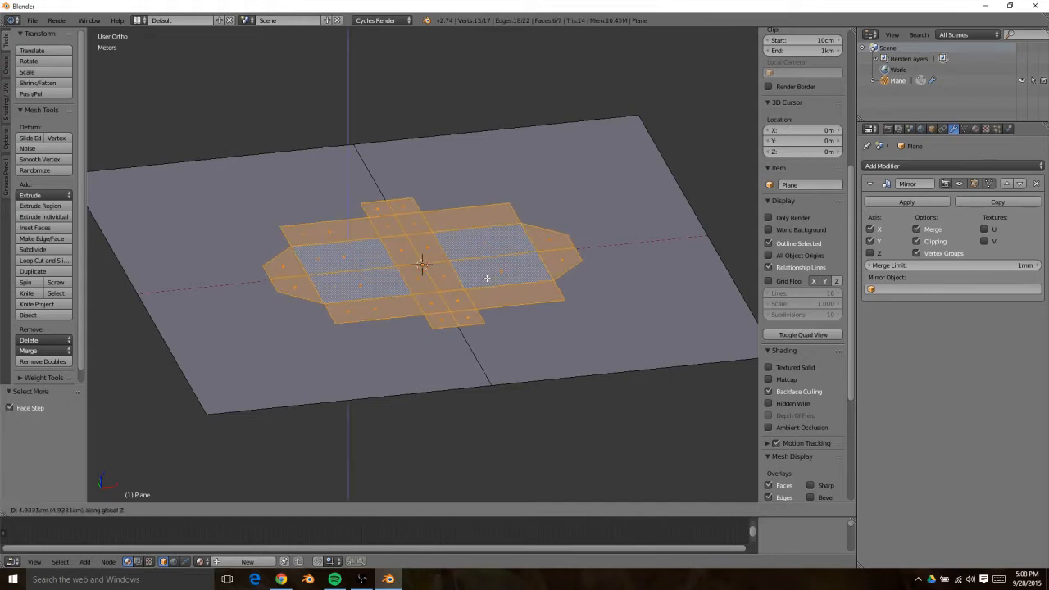
pyautogui.click(490, 279)
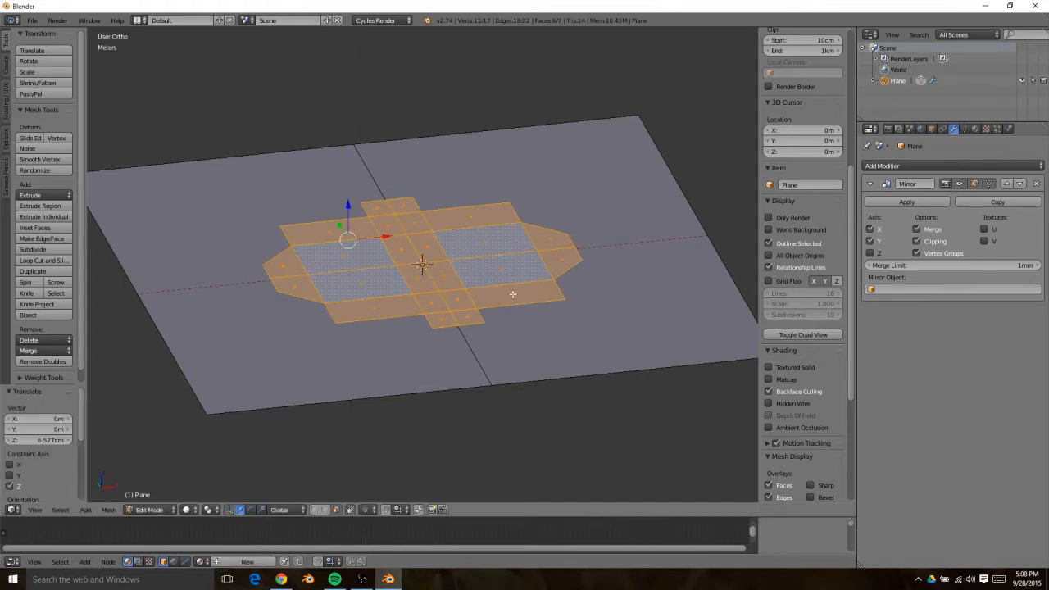
pyautogui.press('e')
pyautogui.click(544, 264)
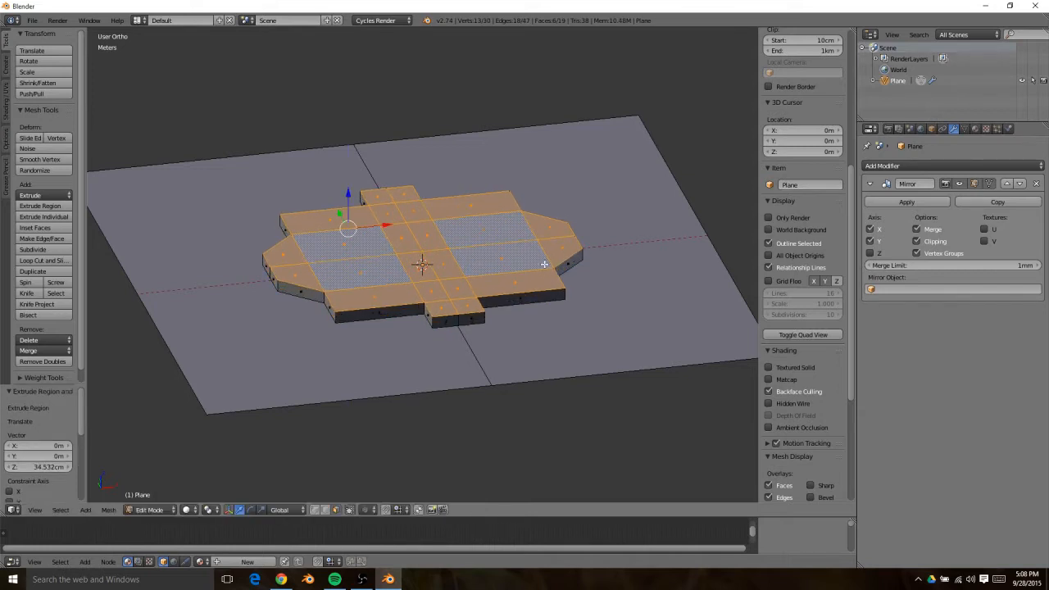
# Bevel the vertical corner edges of the centre piece's shoulders and end tabs with one segment and an offset of about 0.07
pyautogui.hotkey('ctrl', 'Tab')
pyautogui.click(541, 300)
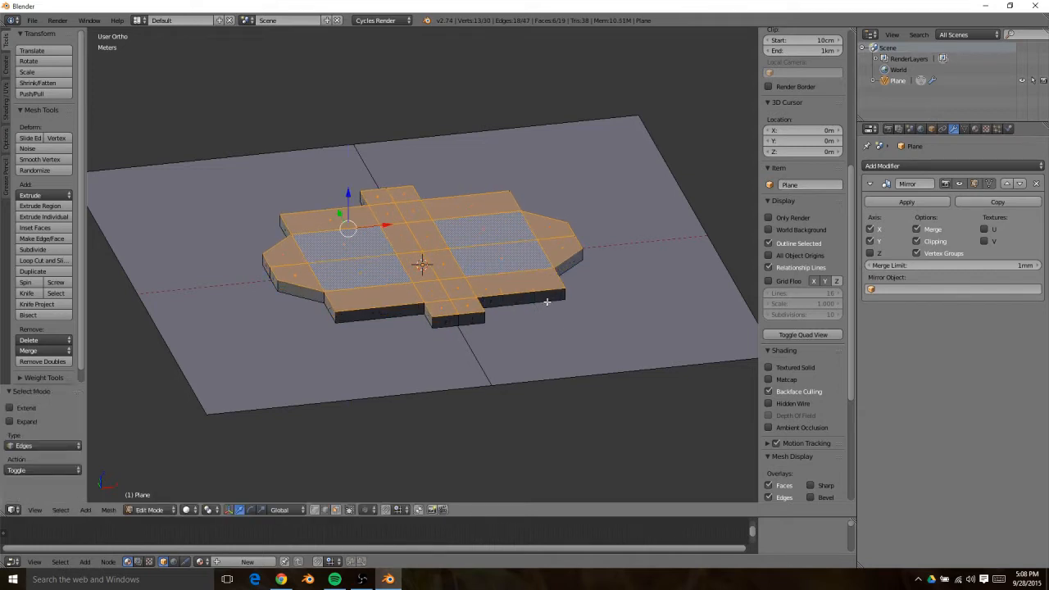
pyautogui.rightClick(565, 296)
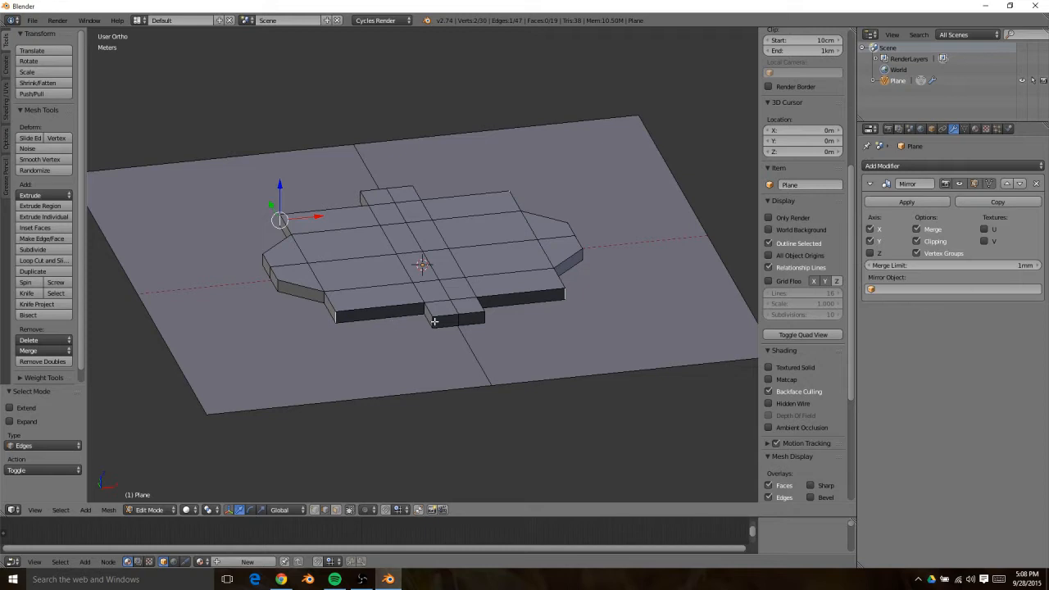
pyautogui.keyDown('shift'); pyautogui.rightClick(380, 313); pyautogui.keyUp('shift')
pyautogui.moveTo(308, 298); pyautogui.dragTo(381, 295, button='middle')
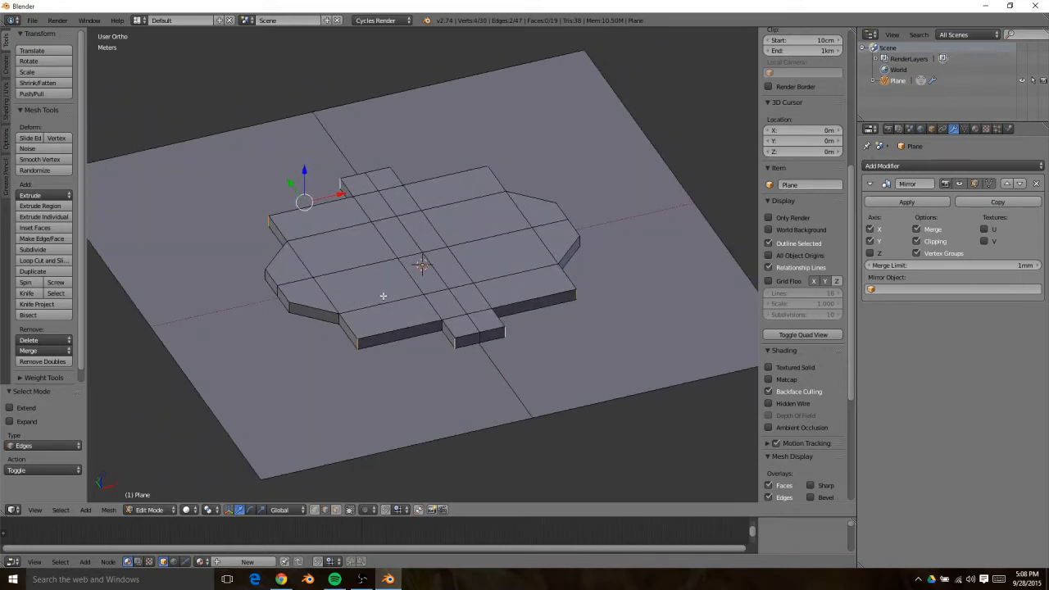
pyautogui.scroll(2, 436, 290)
pyautogui.hotkey('ctrl', 'b')
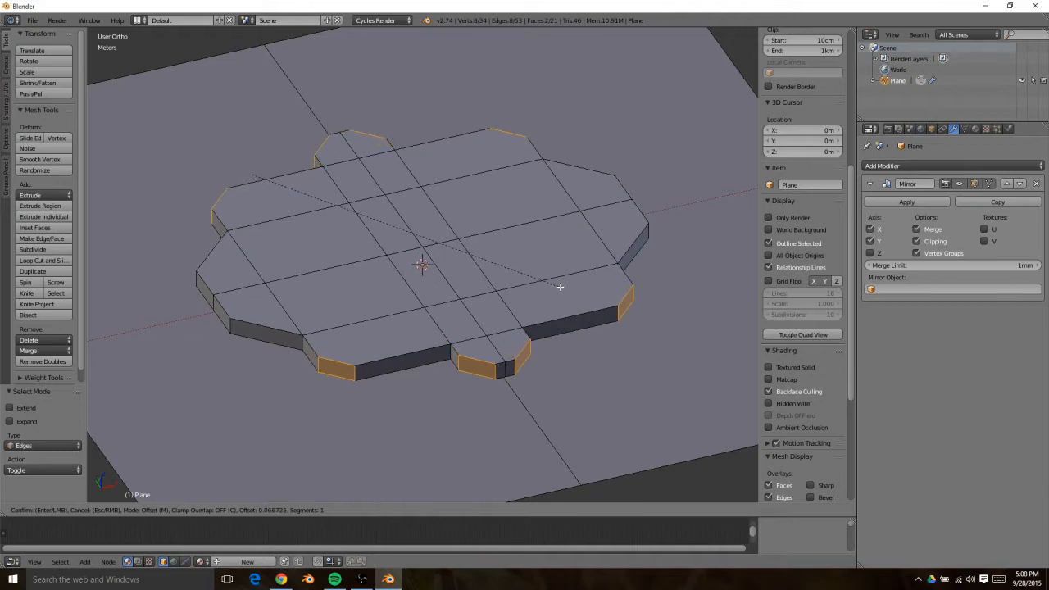
pyautogui.click(562, 287)
# In a top wireframe view, add a new plane of 1 m radius and move it about 7 m up along Y to the panel's upper edge
pyautogui.press('Tab')
pyautogui.press('KP_7')
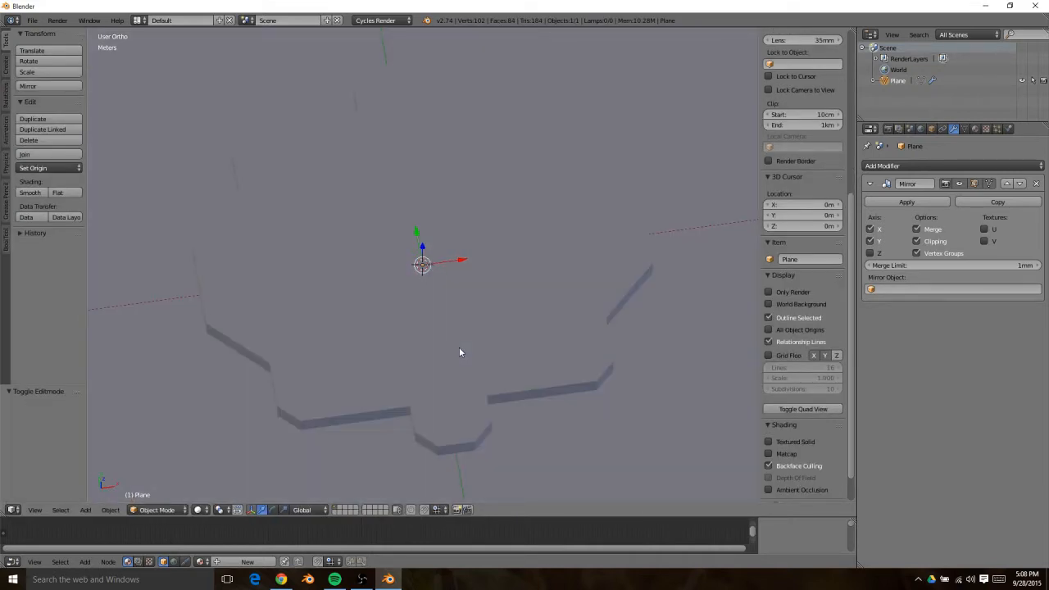
pyautogui.press('z')
pyautogui.scroll(-5, 431, 267)
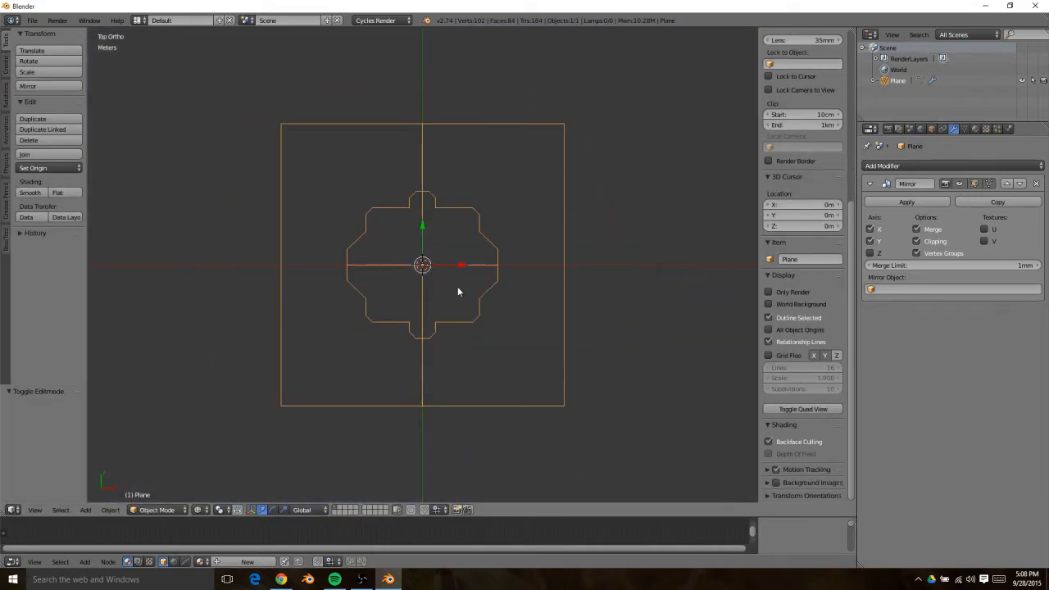
pyautogui.scroll(2, 459, 283)
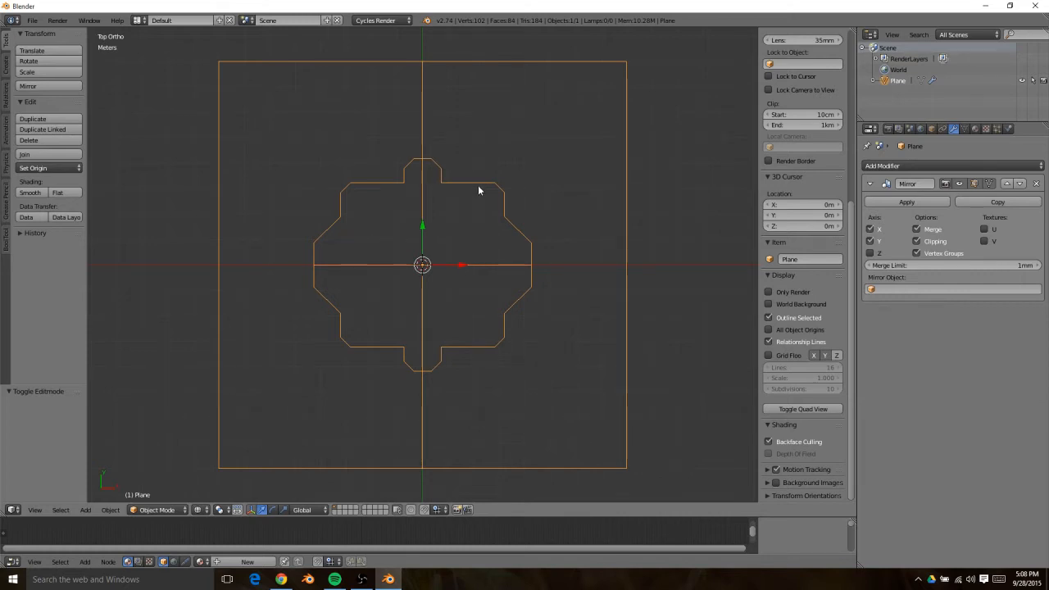
pyautogui.hotkey('shift', 'a')
pyautogui.moveTo(402, 121)
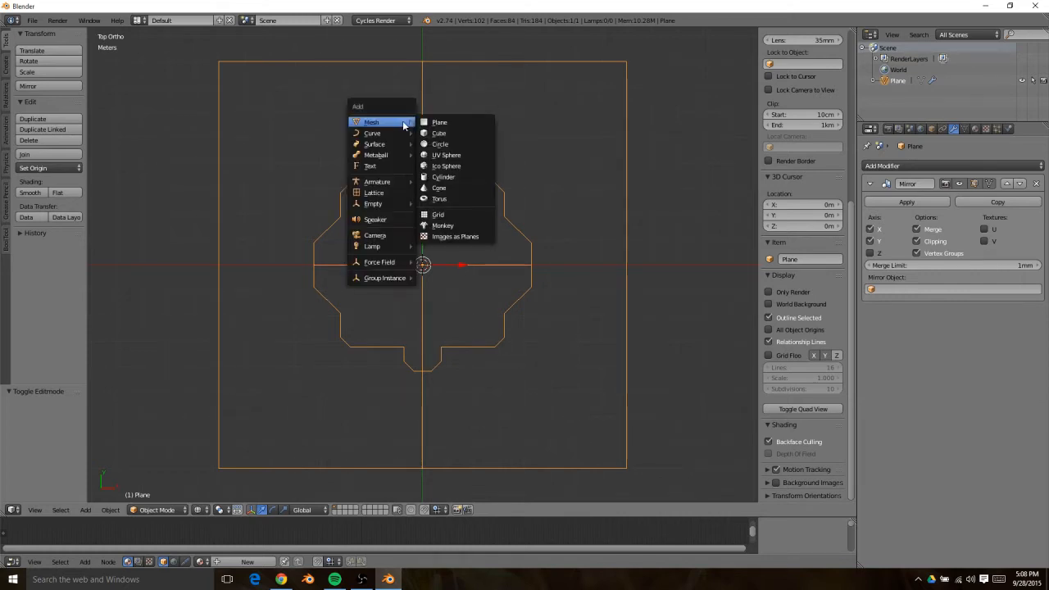
pyautogui.click(454, 129)
pyautogui.press('g')
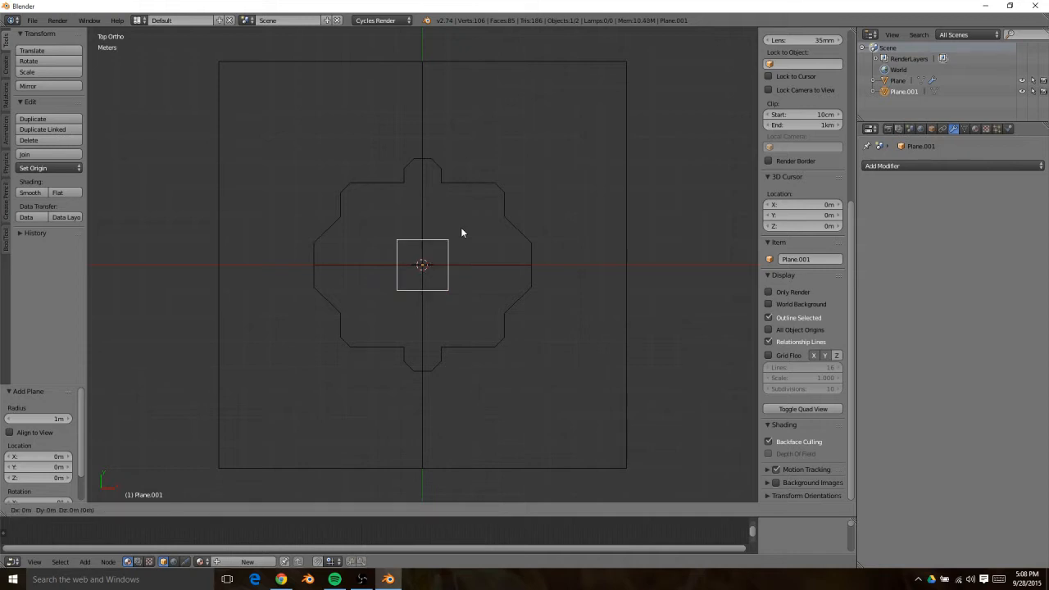
pyautogui.press('y')
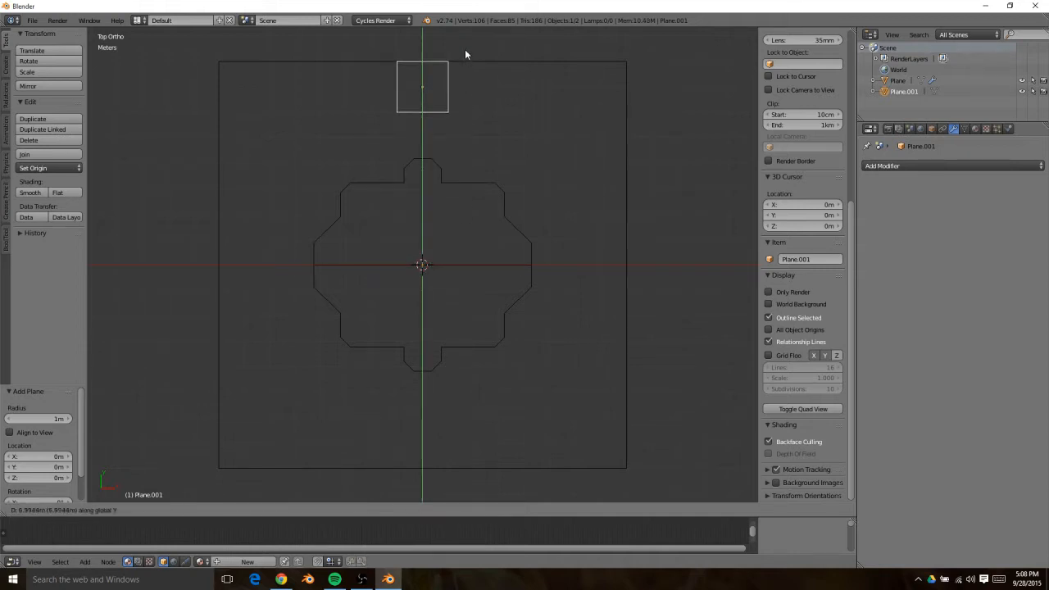
pyautogui.click(465, 54)
pyautogui.hotkey('ctrl', 'Tab')
pyautogui.hotkey('ctrl', 'Tab')
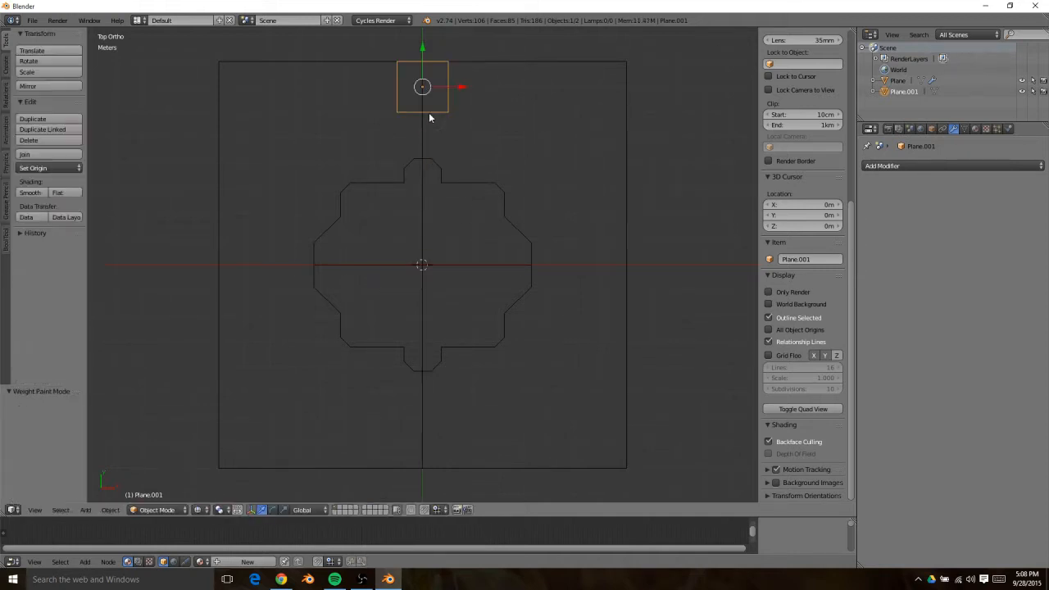
# Move the new plane's lower edge about 0.54 m down along Y and loop cut the plane crosswise through its middle
pyautogui.press('Tab')
pyautogui.rightClick(431, 118)
pyautogui.press('g')
pyautogui.press('y')
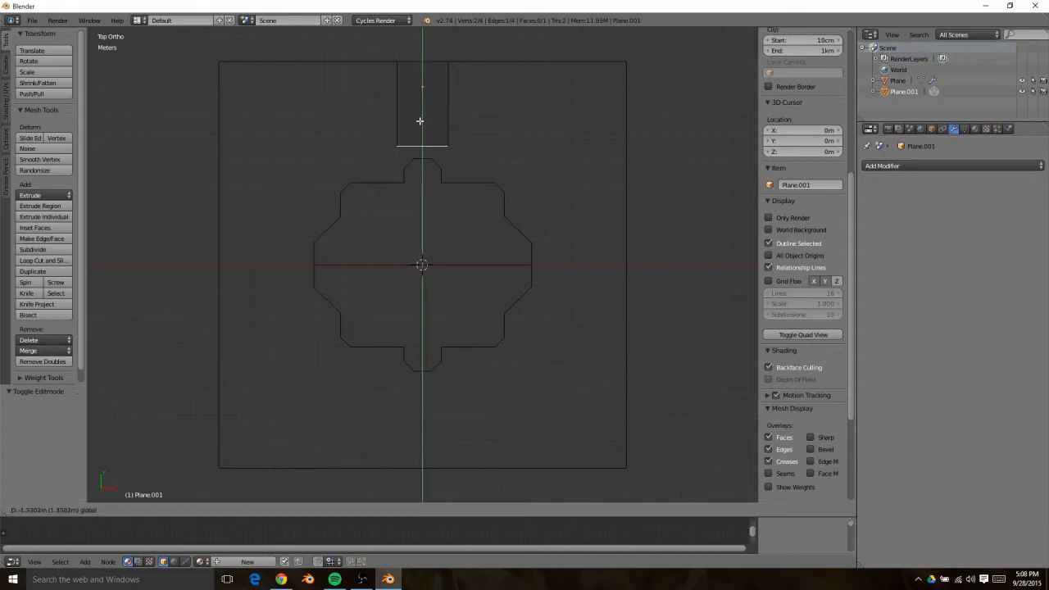
pyautogui.click(421, 100)
pyautogui.hotkey('ctrl', 'r')
pyautogui.click(445, 92)
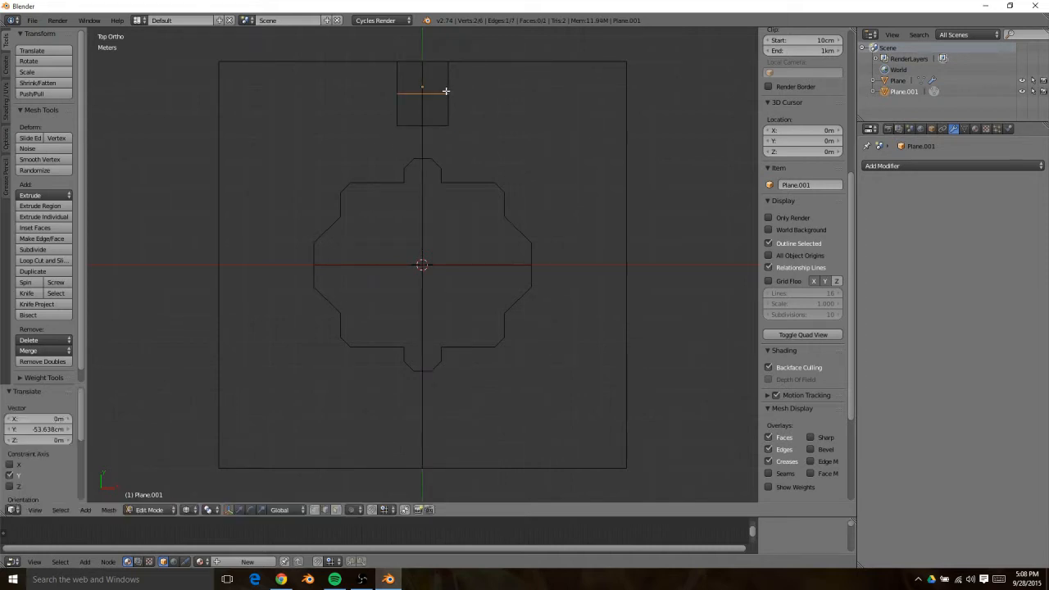
pyautogui.rightClick(446, 90)
# Extrude the new plane's upper side edge outward along X in two sections of about 5.54 m and 1.46 m, reaching the panel's corner
pyautogui.rightClick(450, 78)
pyautogui.press('e')
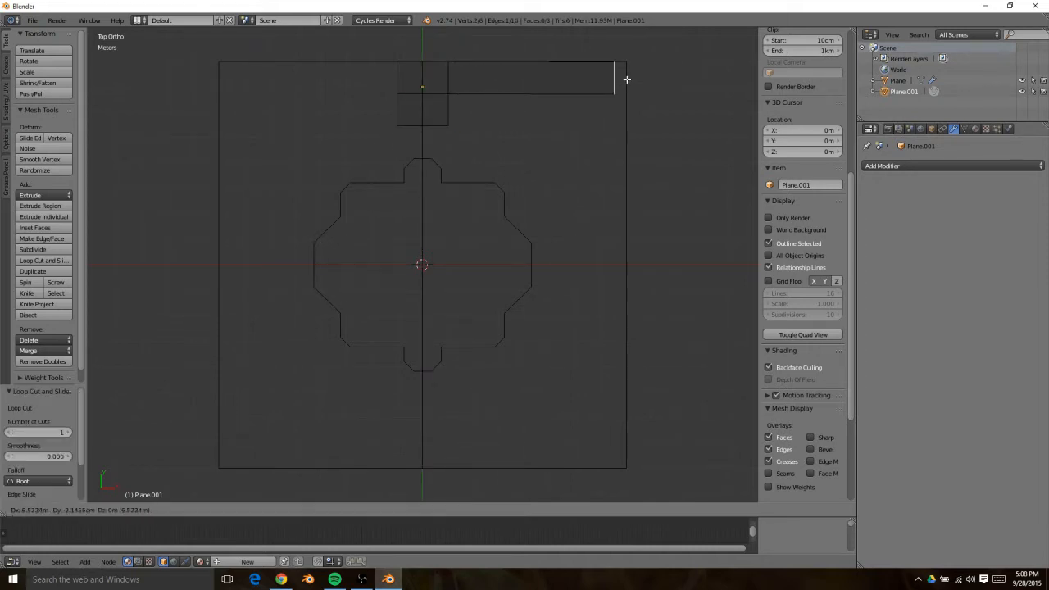
pyautogui.press('x')
pyautogui.click(601, 78)
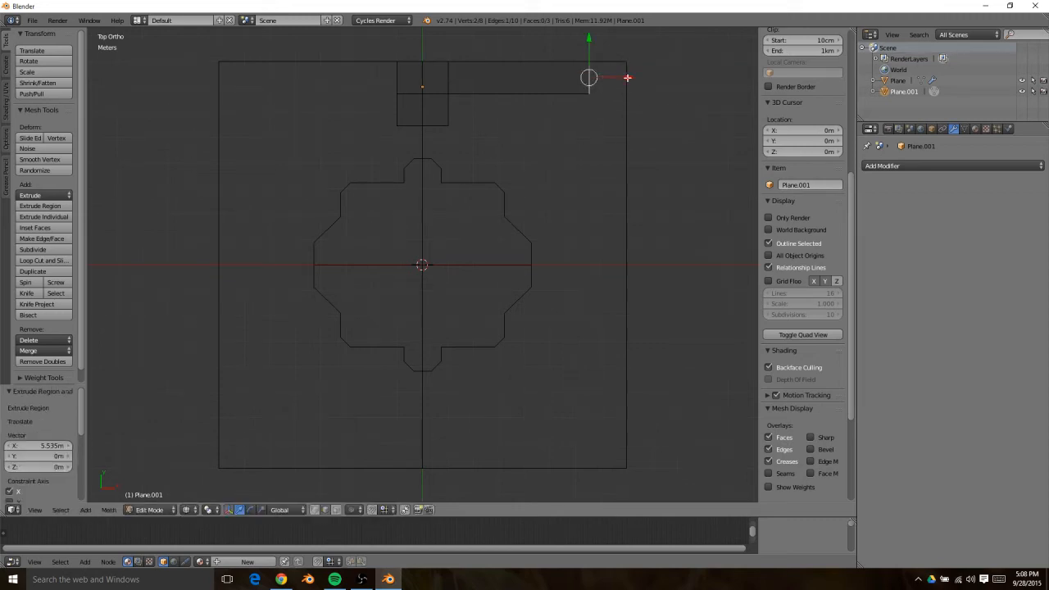
pyautogui.press('e')
pyautogui.press('x')
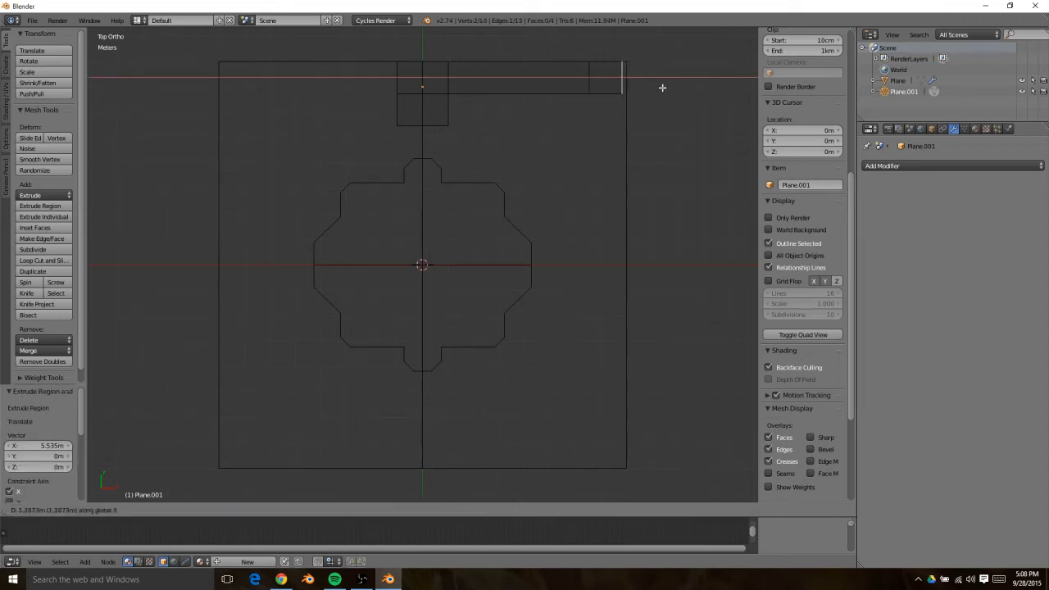
pyautogui.click(666, 86)
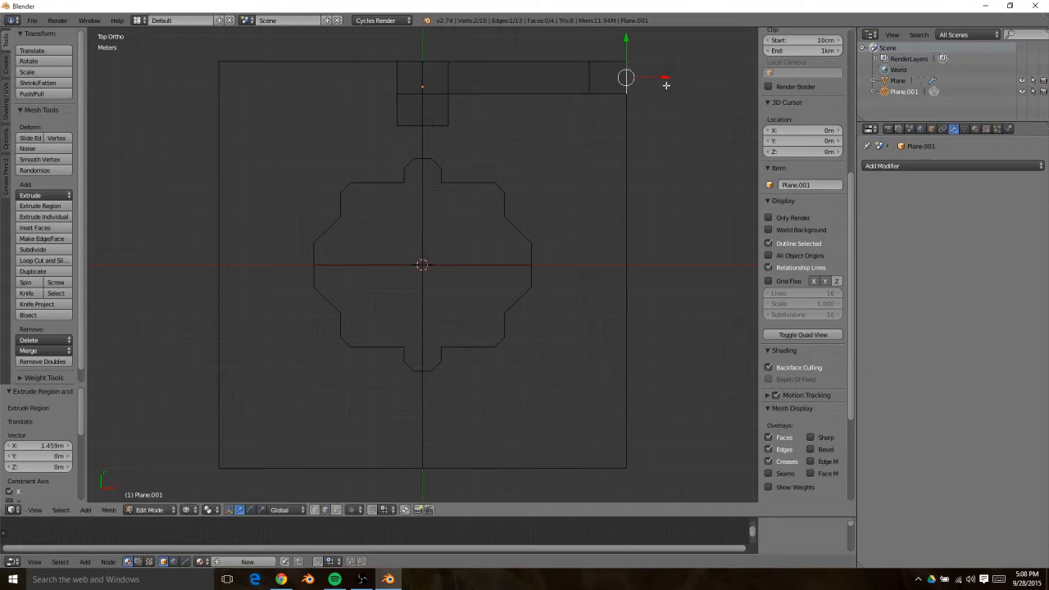
# Extrude the lower edge of the frame's corner section downward along Y in two sections of about 5.73 m and 0.92 m
pyautogui.rightClick(615, 94)
pyautogui.press('e')
pyautogui.press('y')
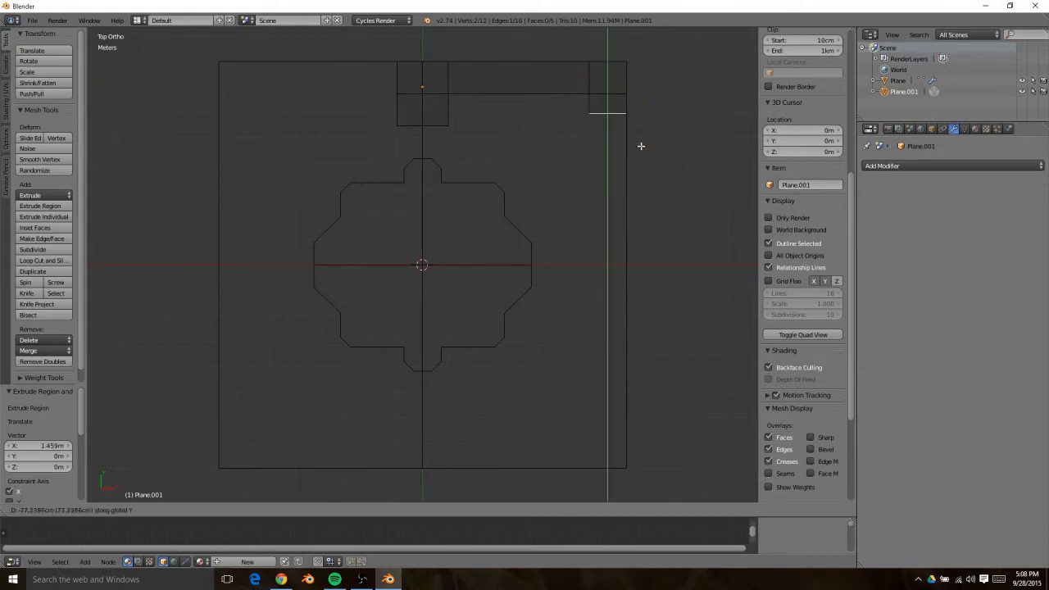
pyautogui.click(635, 238)
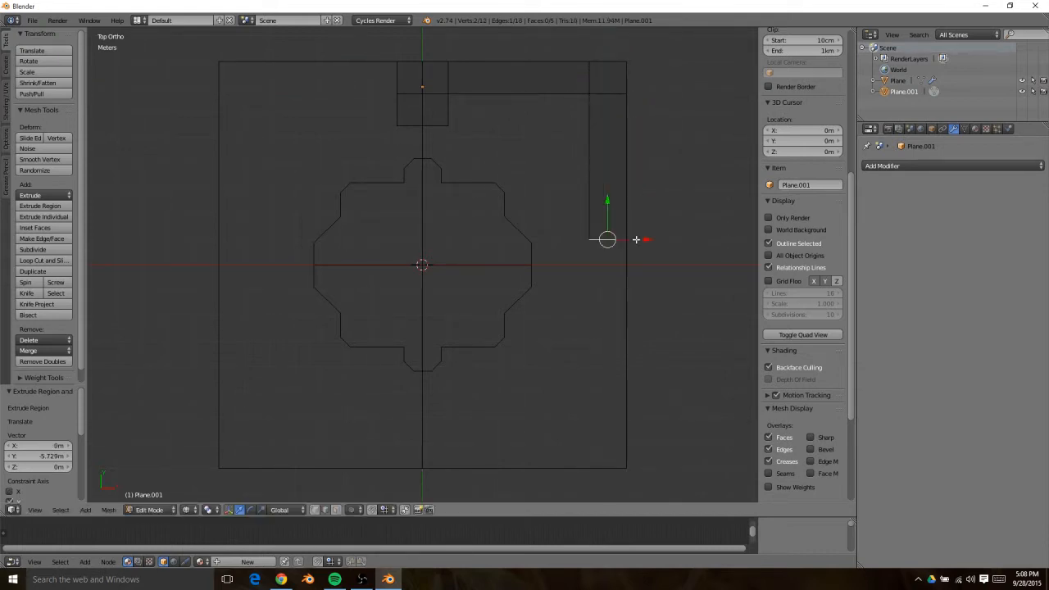
pyautogui.press('e')
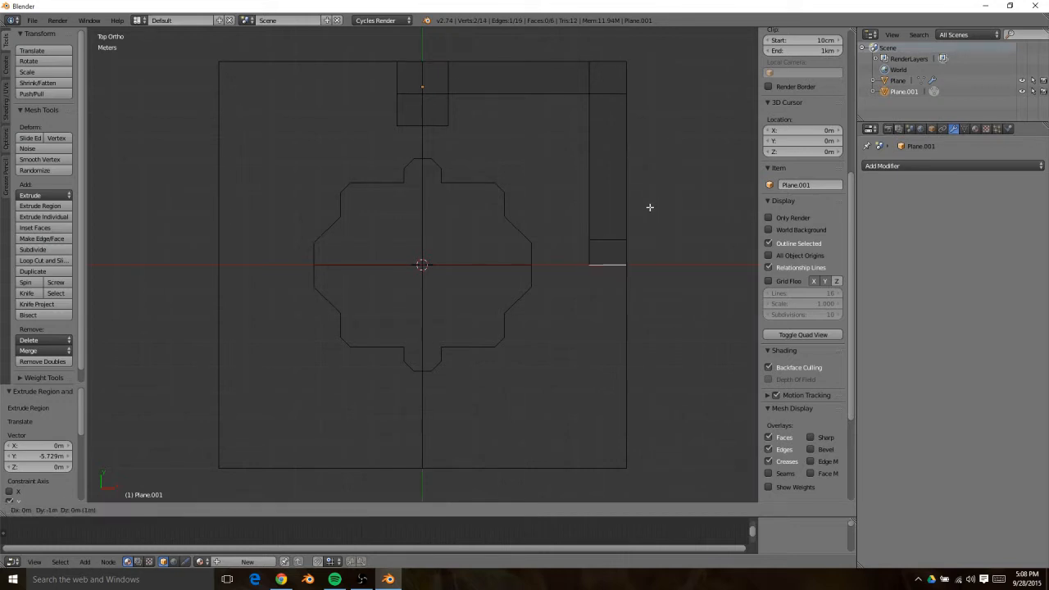
pyautogui.press('y')
pyautogui.click(650, 215)
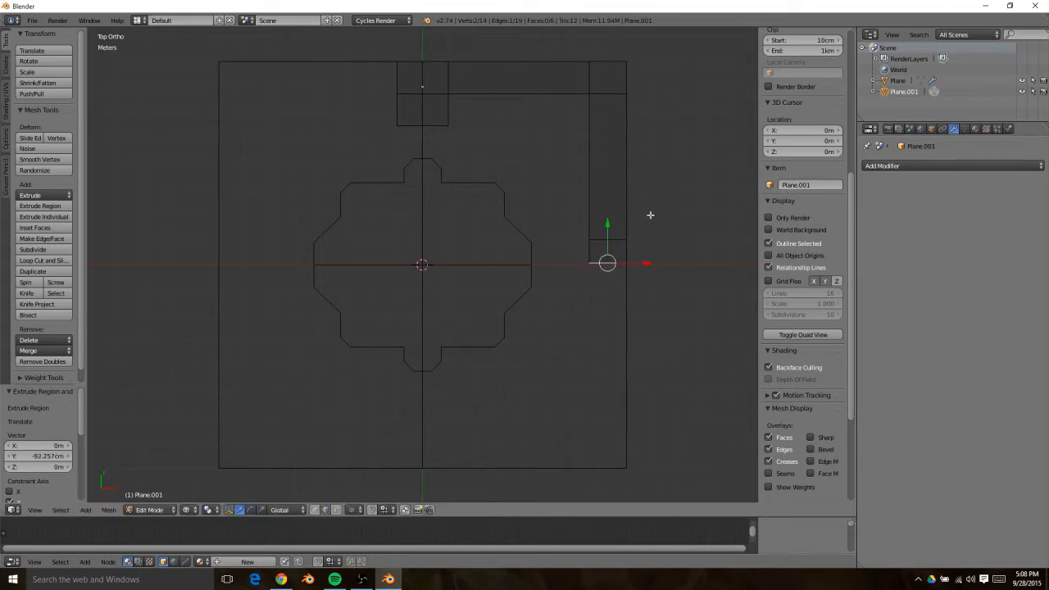
# Extrude the inner side edge of the lowest frame section about 0.69 m inward along X to form an end tab
pyautogui.rightClick(590, 246)
pyautogui.press('x')
pyautogui.press('Escape')
pyautogui.press('w')
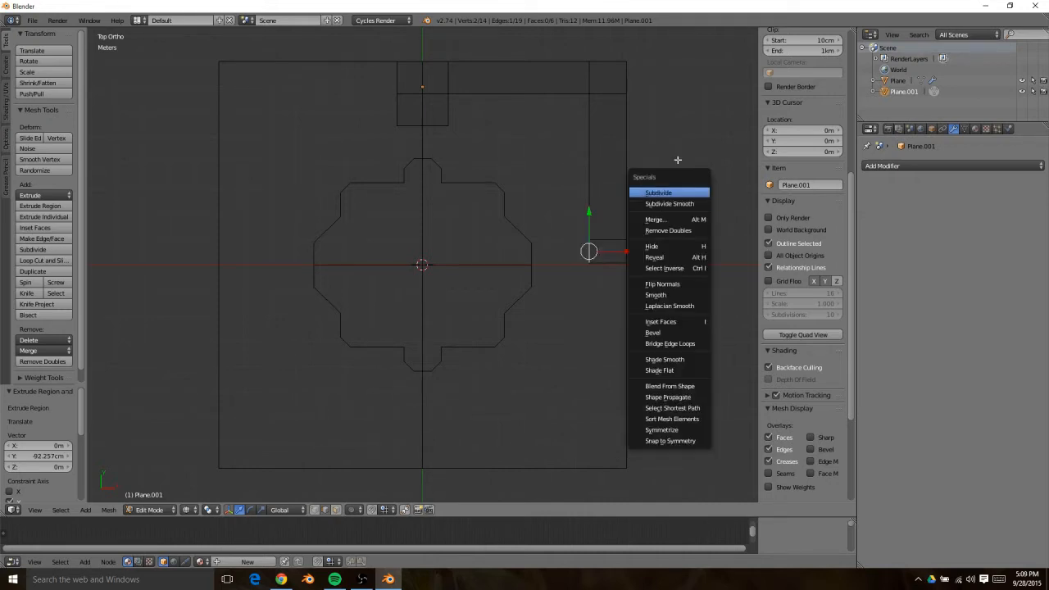
pyautogui.press('Escape')
pyautogui.press('e')
pyautogui.click(650, 196)
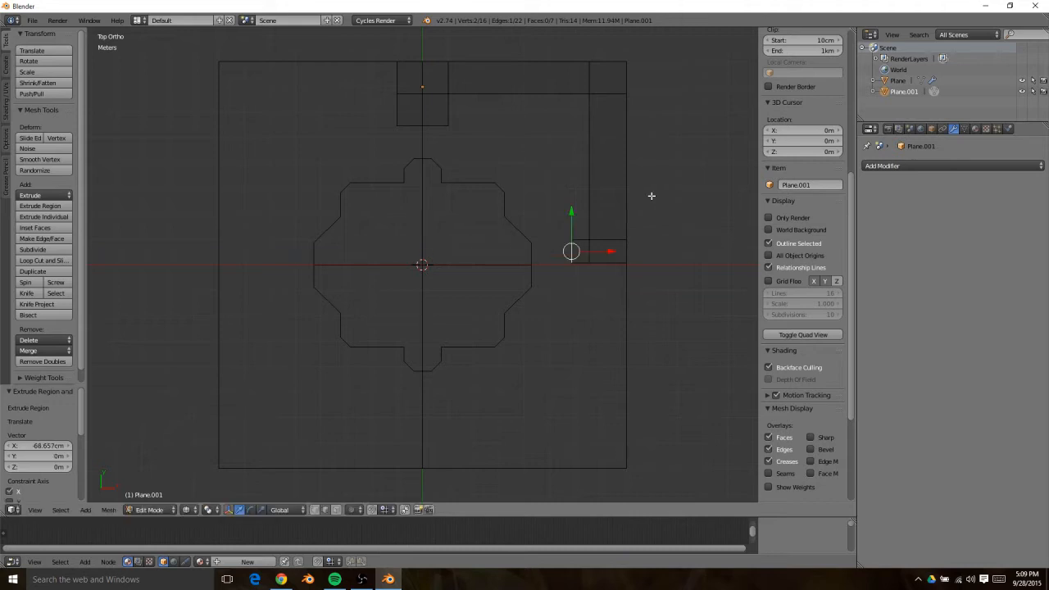
# Loop cut the frame's starting section lengthwise along the Y axis and delete its two faces on the negative X side
pyautogui.hotkey('ctrl', 'Tab')
pyautogui.click(426, 179)
pyautogui.rightClick(402, 115)
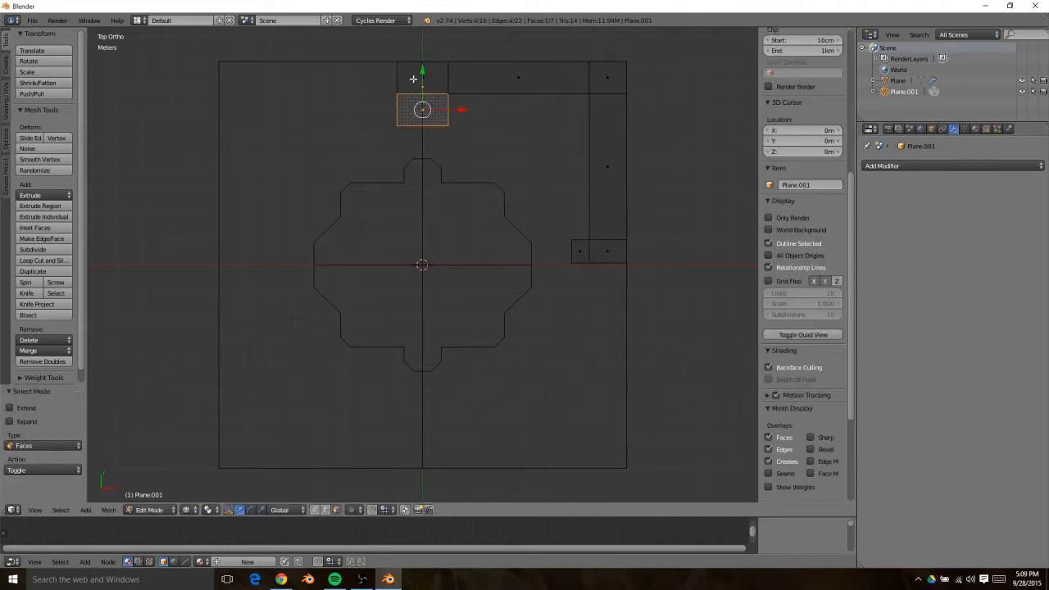
pyautogui.hotkey('ctrl', 'r')
pyautogui.click(414, 85)
pyautogui.rightClick(417, 97)
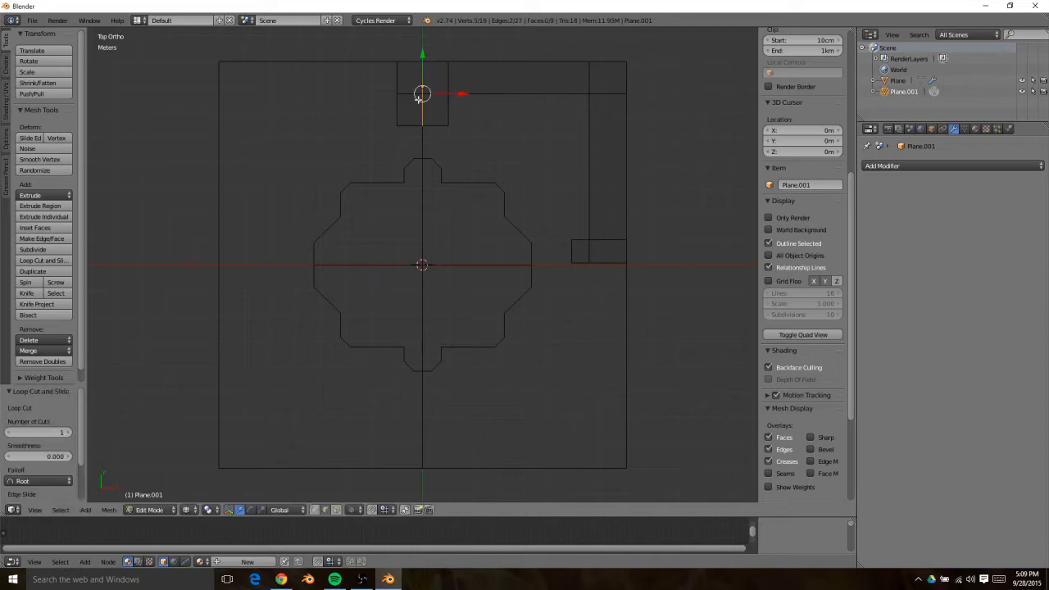
pyautogui.hotkey('ctrl', 'Tab')
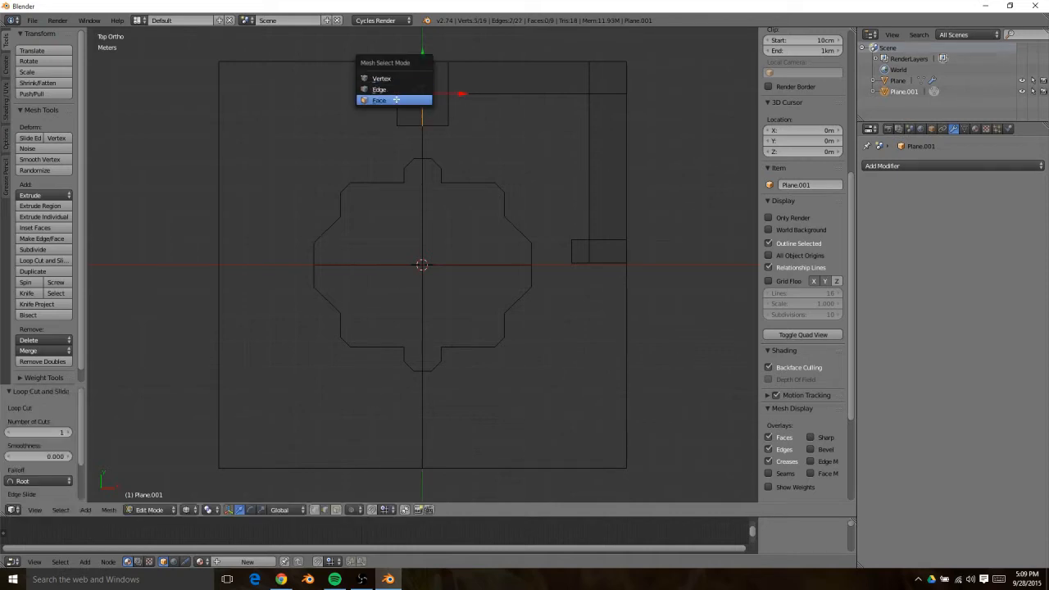
pyautogui.click(396, 100)
pyautogui.keyDown('shift'); pyautogui.rightClick(410, 109); pyautogui.keyUp('shift')
pyautogui.press('x')
pyautogui.click(406, 118)
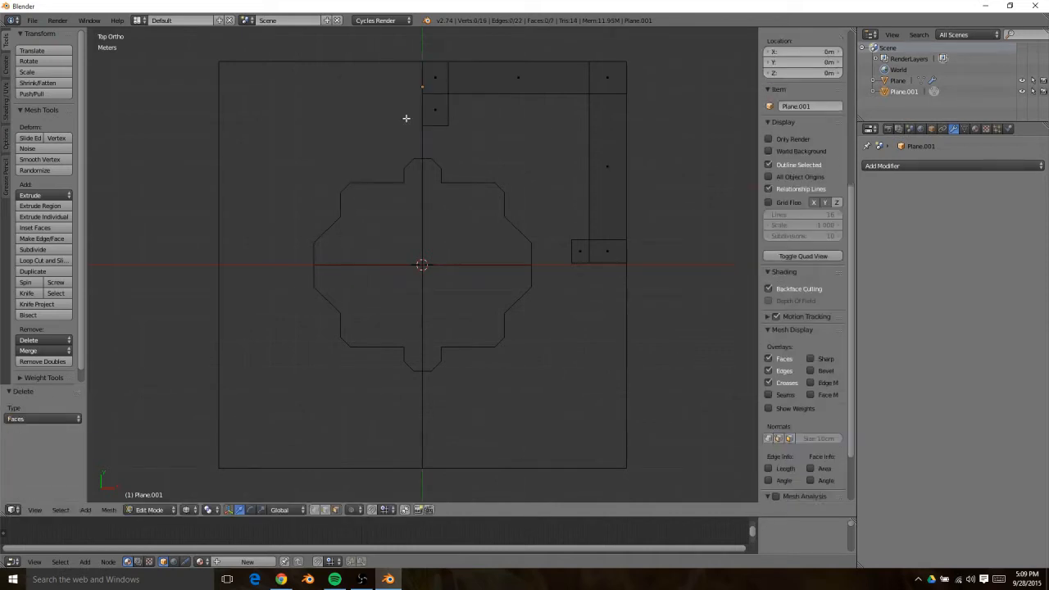
# In solid shading, extrude all faces of the frame piece about 25.6 cm up along Z
pyautogui.hotkey('ctrl', 'Tab')
pyautogui.click(448, 114)
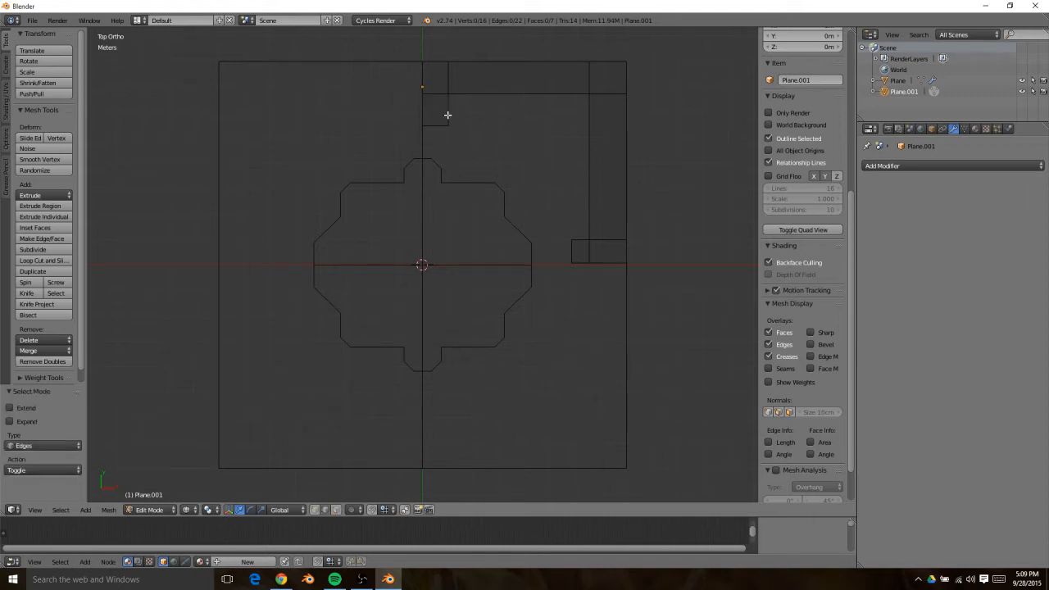
pyautogui.press('Tab')
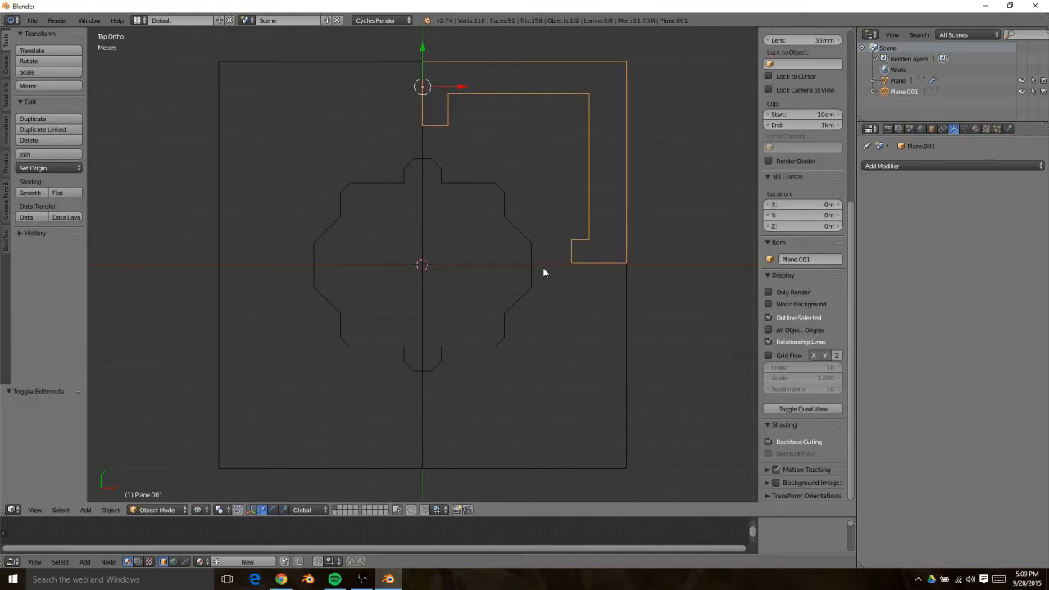
pyautogui.moveTo(542, 272); pyautogui.dragTo(536, 211, button='middle')
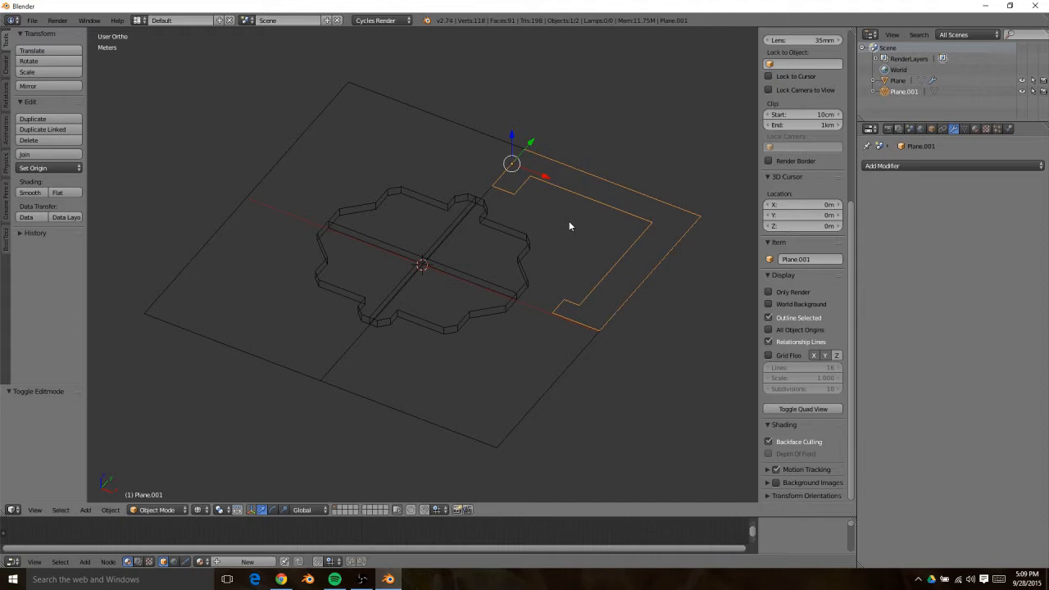
pyautogui.press('z')
pyautogui.press('Tab')
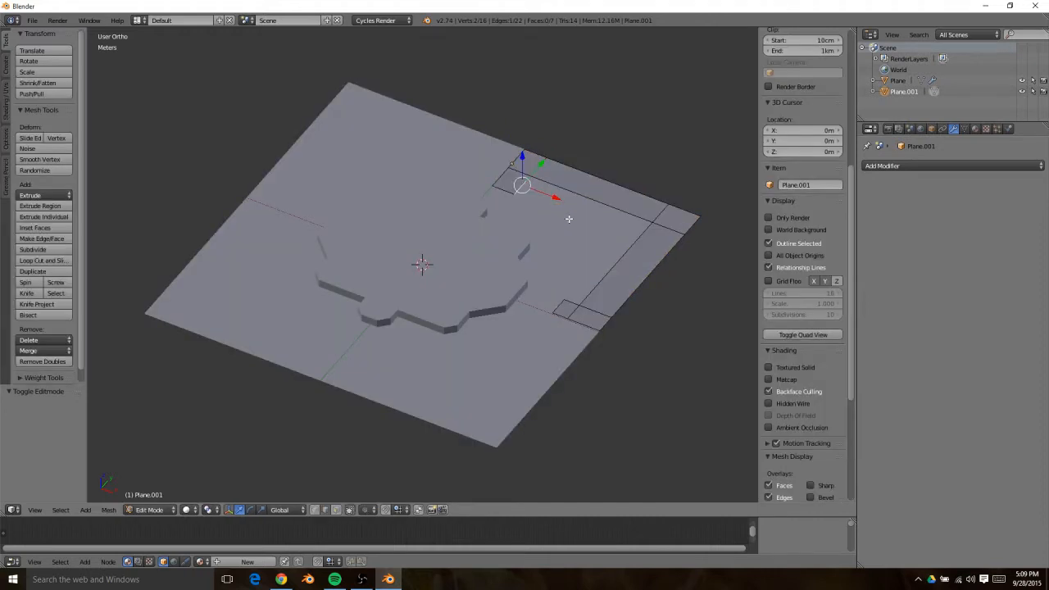
pyautogui.press('e')
pyautogui.rightClick(569, 219)
pyautogui.press('a')
pyautogui.press('a')
pyautogui.press('e')
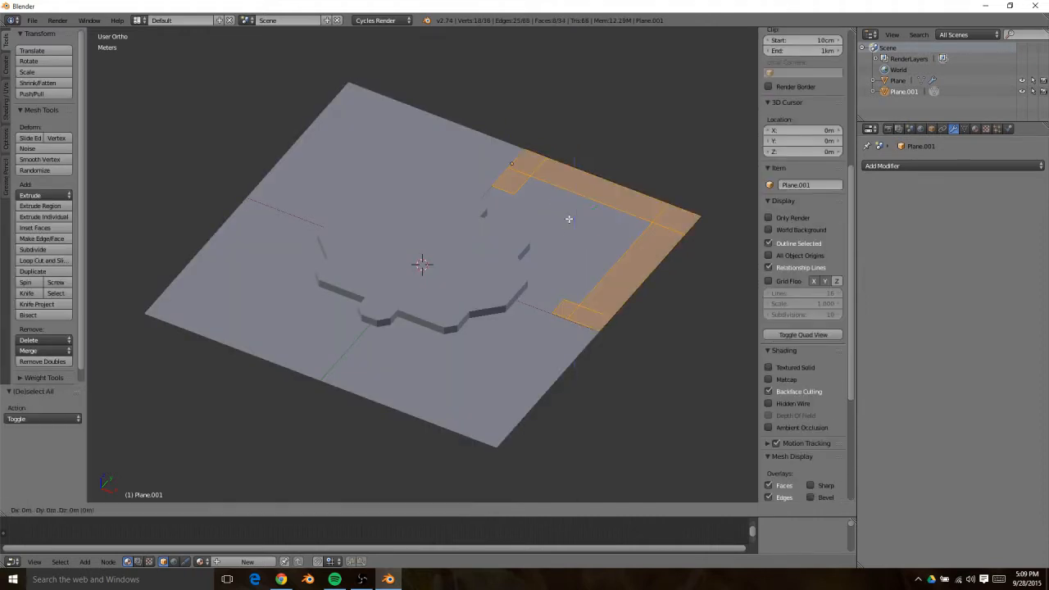
pyautogui.press('z')
pyautogui.click(566, 214)
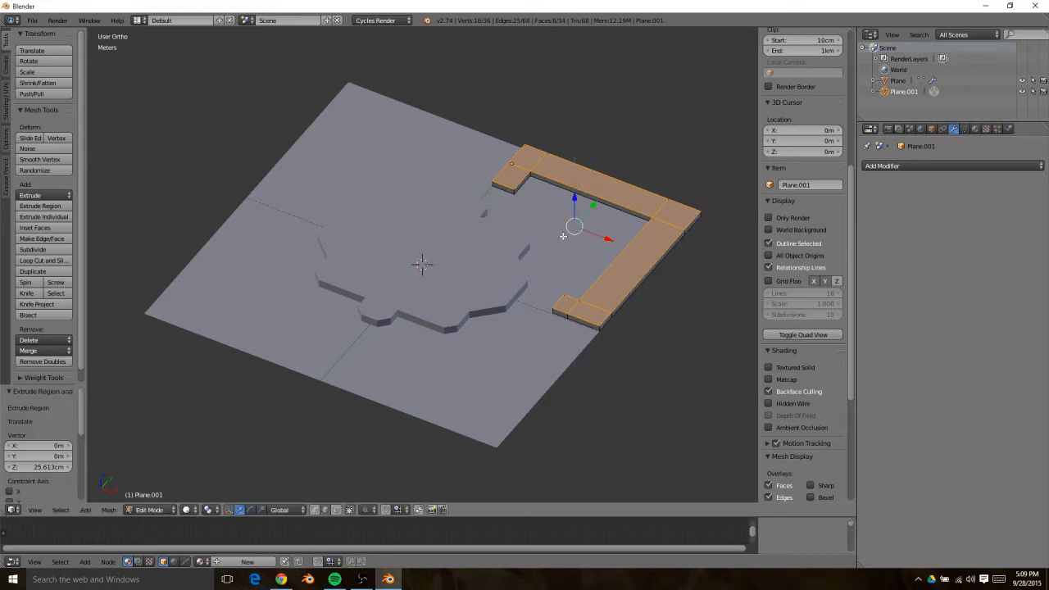
# Bevel the inner vertical corner edges of the frame's two end tabs with one segment
pyautogui.hotkey('ctrl', 'Tab')
pyautogui.click(539, 233)
pyautogui.rightClick(509, 194)
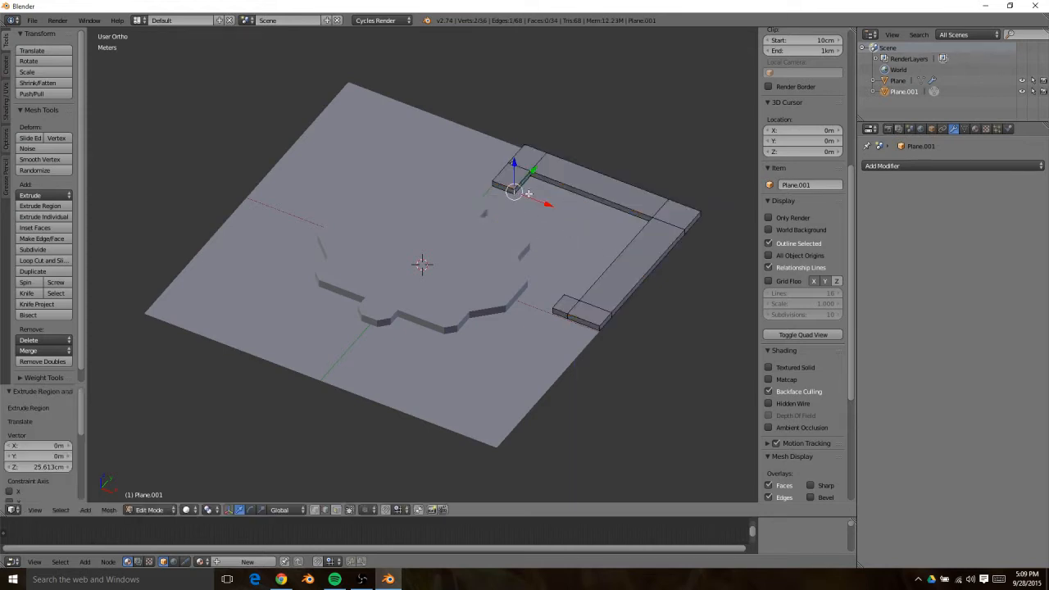
pyautogui.moveTo(515, 271); pyautogui.dragTo(686, 333, button='middle')
pyautogui.scroll(6, 573, 117)
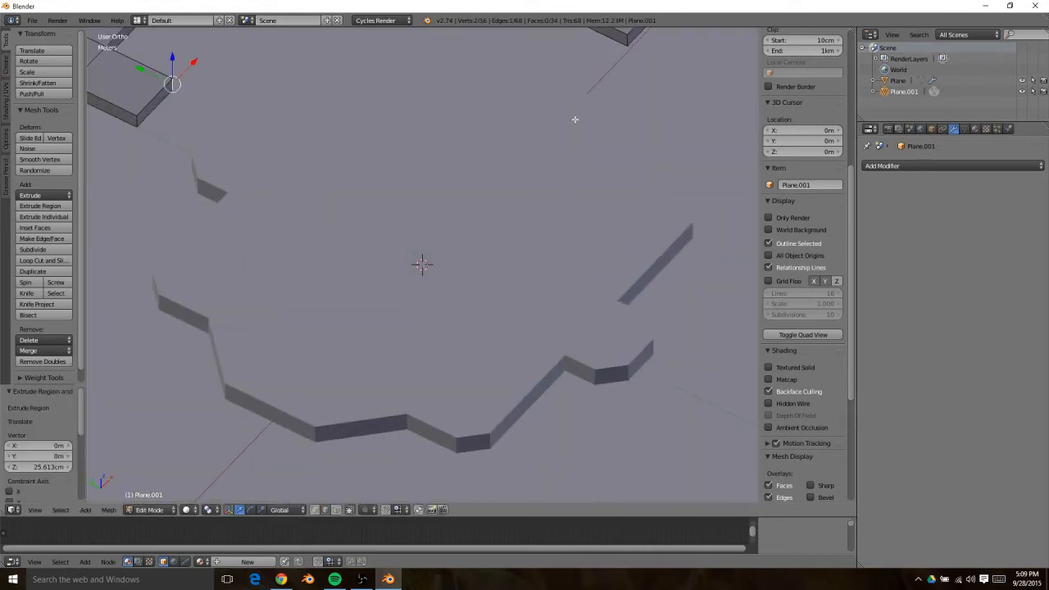
pyautogui.keyDown('shift'); pyautogui.moveTo(574, 117); pyautogui.dragTo(544, 229, button='middle'); pyautogui.keyUp('shift')
pyautogui.keyDown('shift'); pyautogui.rightClick(569, 108); pyautogui.keyUp('shift')
pyautogui.keyDown('shift'); pyautogui.rightClick(567, 112); pyautogui.keyUp('shift')
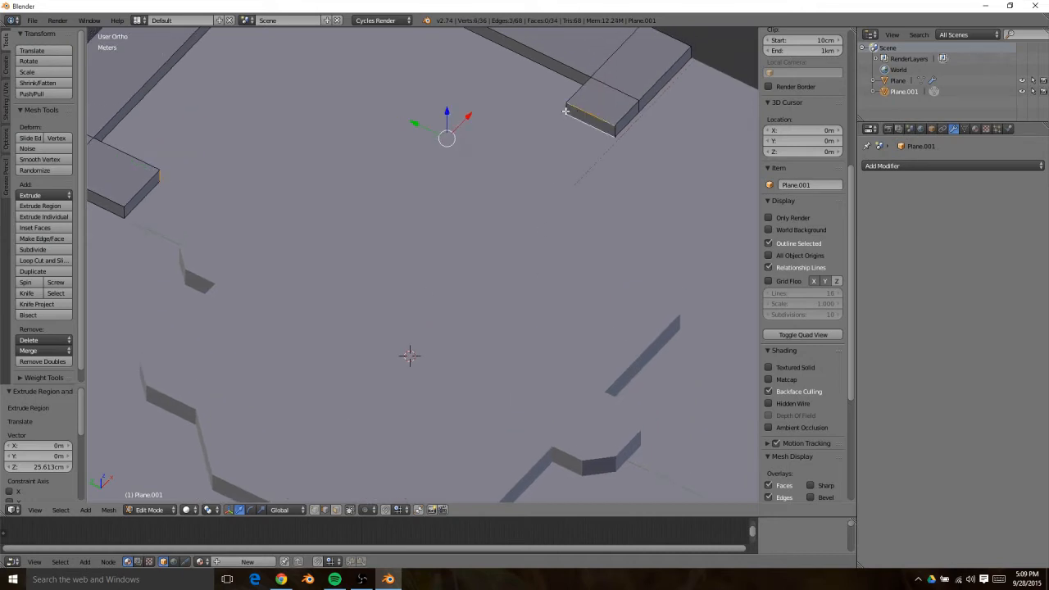
pyautogui.keyDown('shift'); pyautogui.rightClick(577, 111); pyautogui.keyUp('shift')
pyautogui.keyDown('shift'); pyautogui.rightClick(612, 138); pyautogui.keyUp('shift')
pyautogui.hotkey('ctrl', 'b')
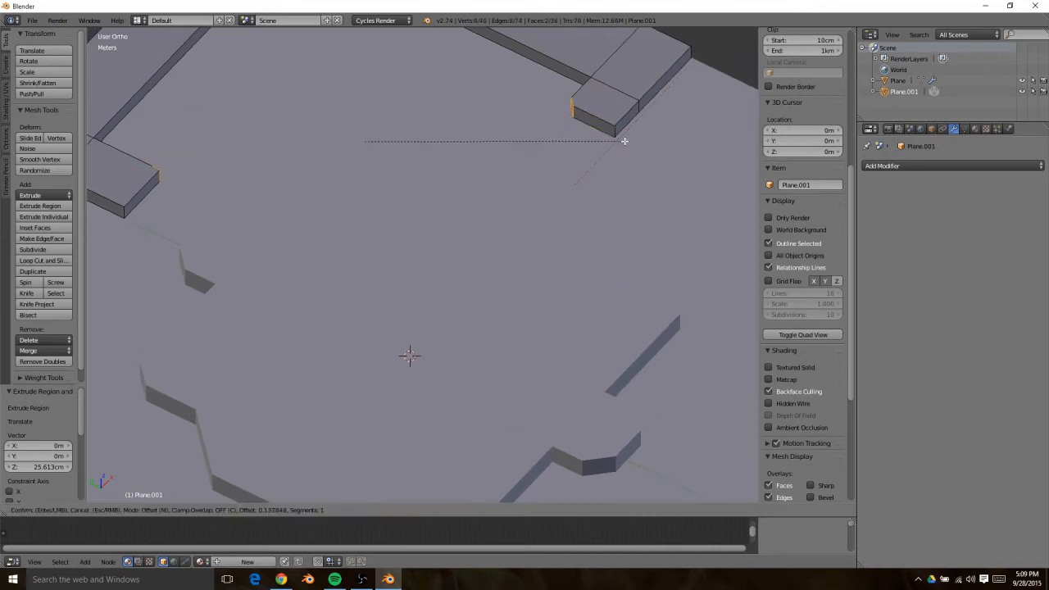
pyautogui.click(632, 143)
pyautogui.press('Tab')
pyautogui.press('Tab')
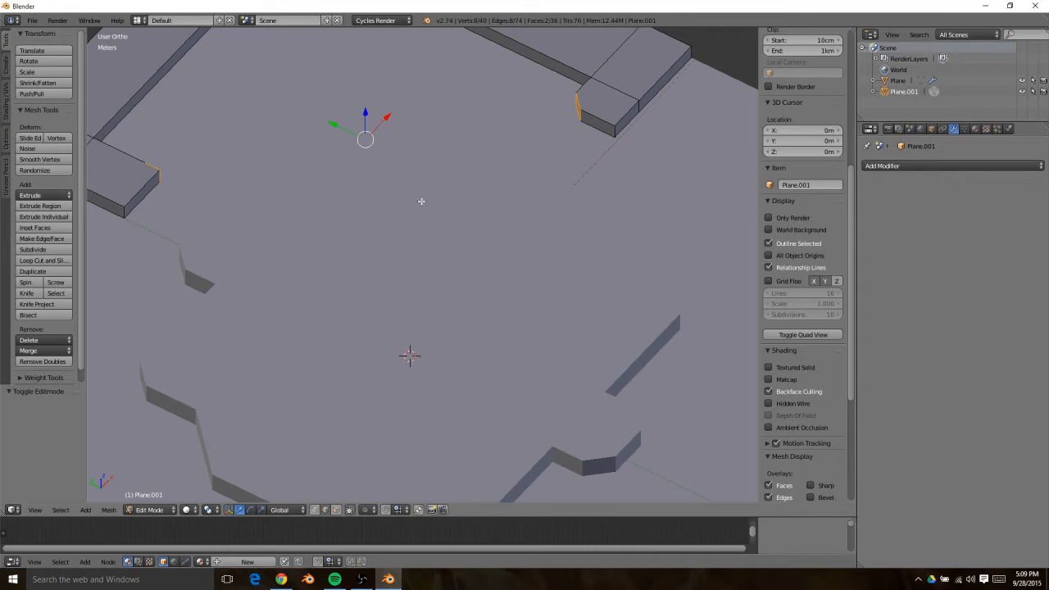
# Delete the narrow corner face and the adjoining long side face of the tab at the panel's upper centre
pyautogui.moveTo(421, 201); pyautogui.dragTo(358, 196, button='middle')
pyautogui.rightClick(632, 215)
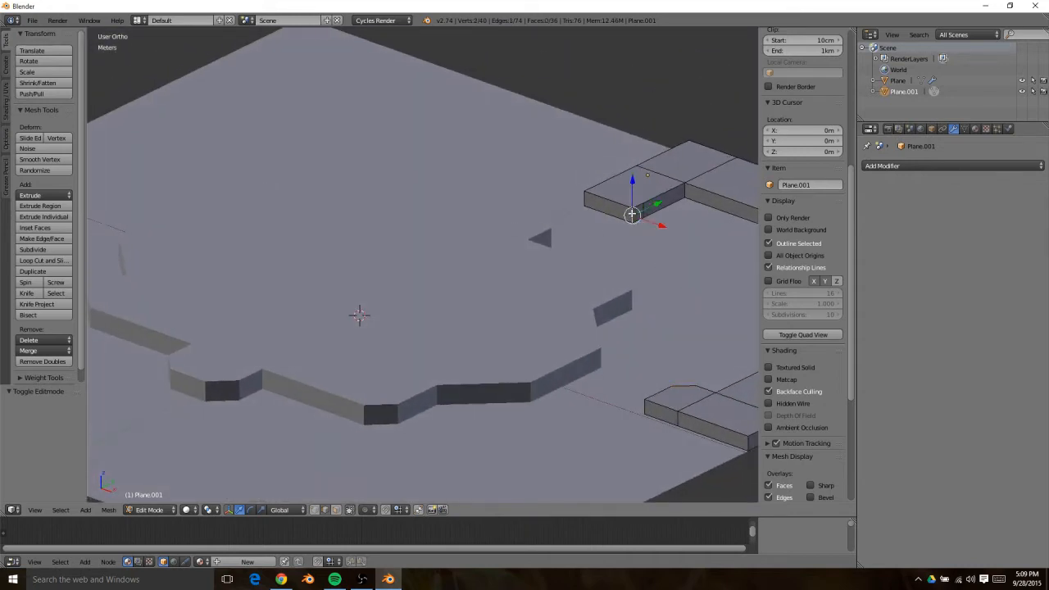
pyautogui.hotkey('ctrl', 'Tab')
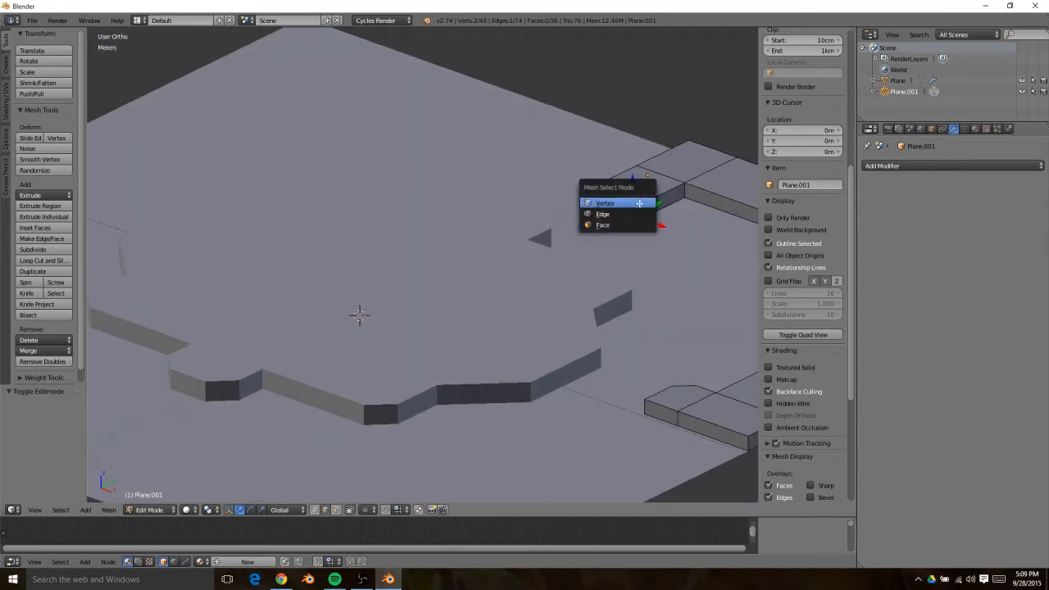
pyautogui.click(633, 214)
pyautogui.hotkey('ctrl', 'Tab')
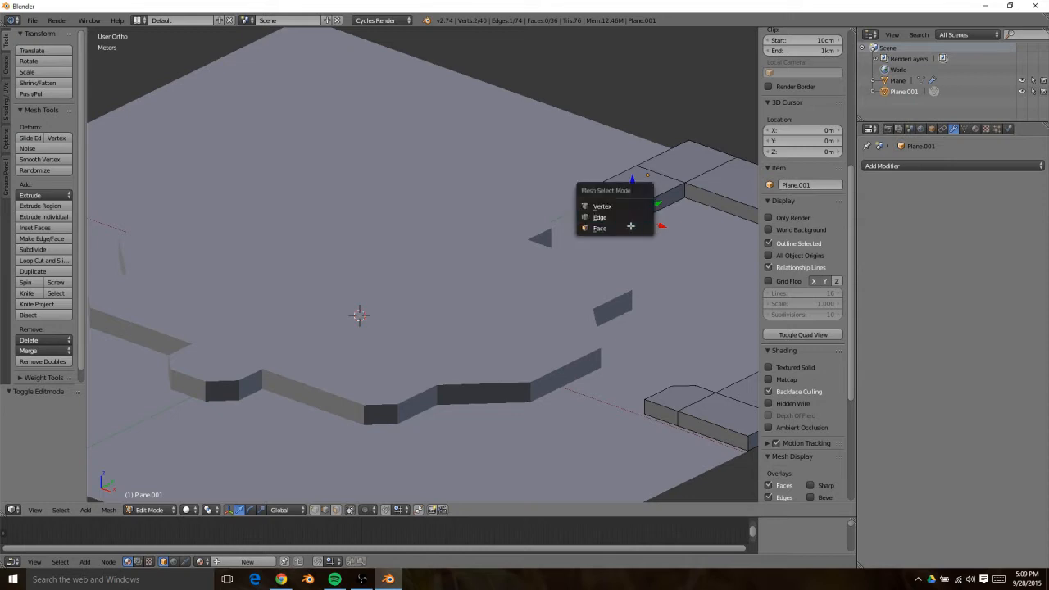
pyautogui.click(631, 228)
pyautogui.rightClick(637, 215)
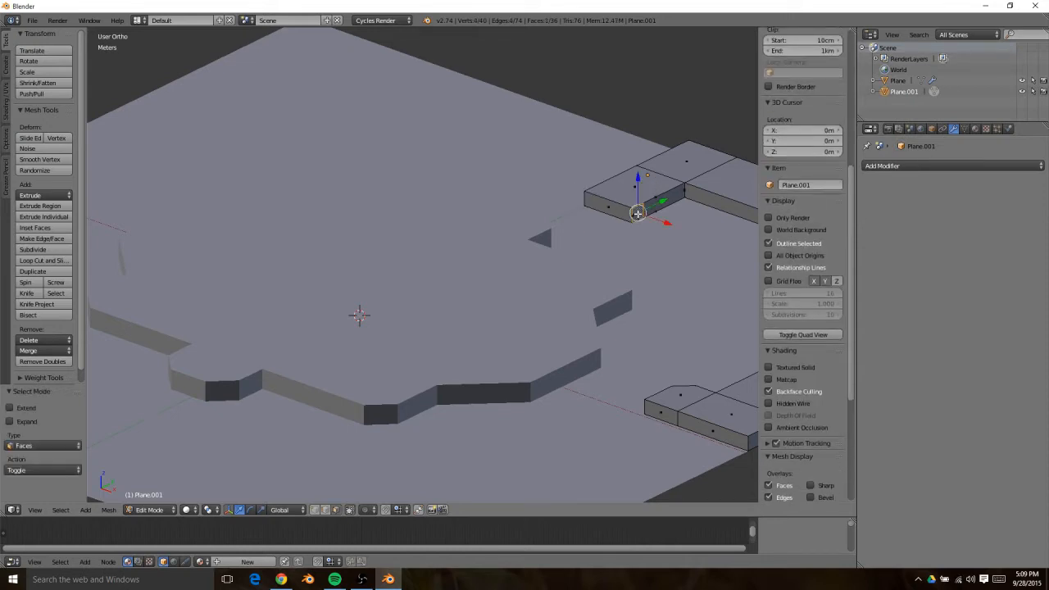
pyautogui.press('KP_Decimal')
pyautogui.scroll(-3, 621, 214)
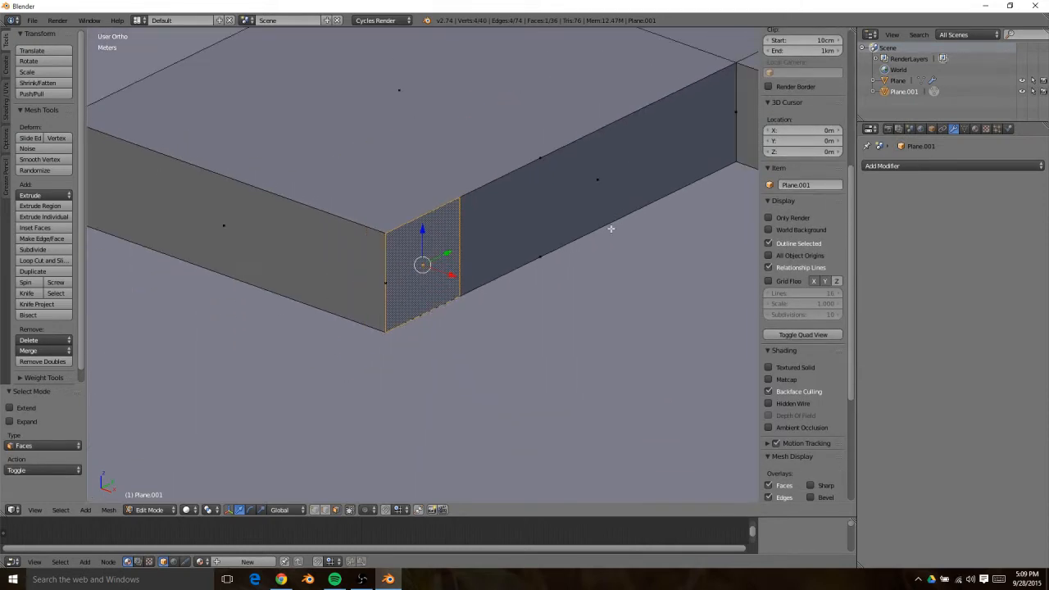
pyautogui.moveTo(607, 227)
pyautogui.mouseDown(button='middle')
pyautogui.moveTo(527, 222)
pyautogui.moveTo(403, 263)
pyautogui.mouseUp(button='middle')
pyautogui.press('z')
pyautogui.hotkey('ctrl', 'Tab')
pyautogui.click(447, 265)
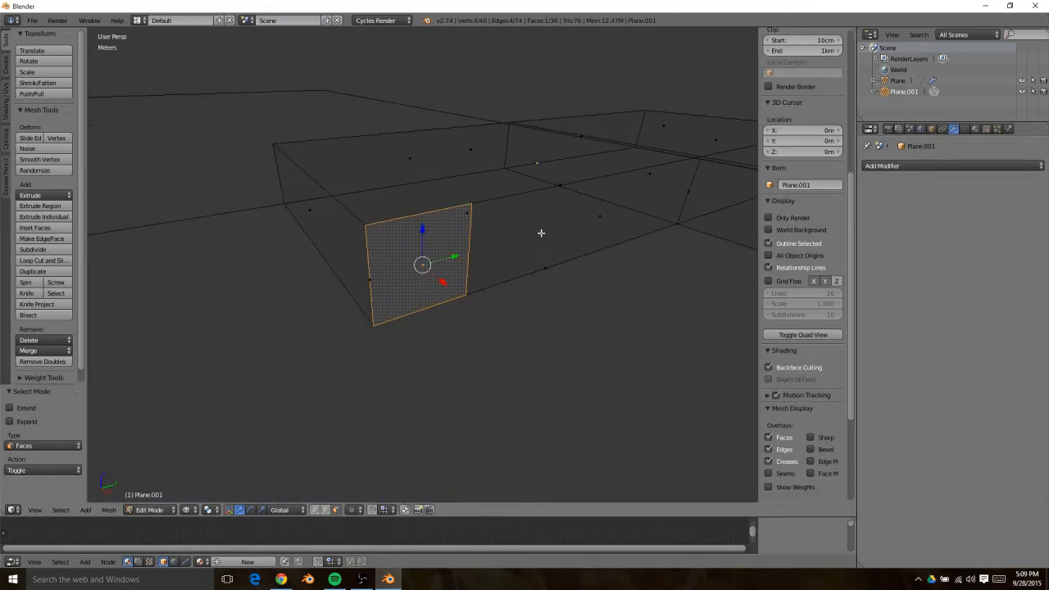
pyautogui.rightClick(541, 233)
pyautogui.rightClick(424, 255)
pyautogui.keyDown('shift'); pyautogui.rightClick(595, 217); pyautogui.keyUp('shift')
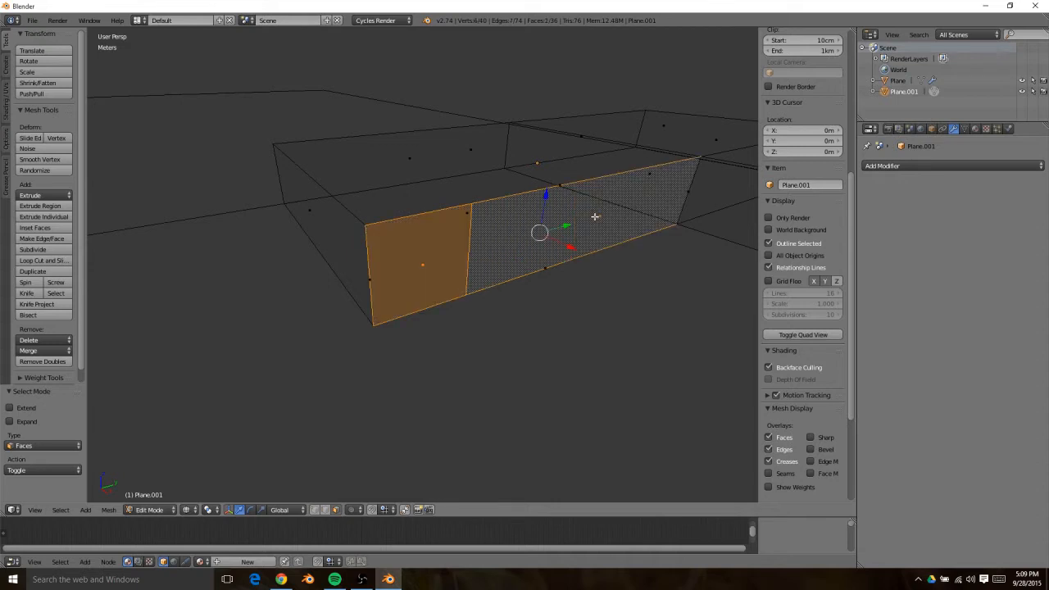
pyautogui.press('x')
pyautogui.click(595, 217)
pyautogui.press('Tab')
pyautogui.press('z')
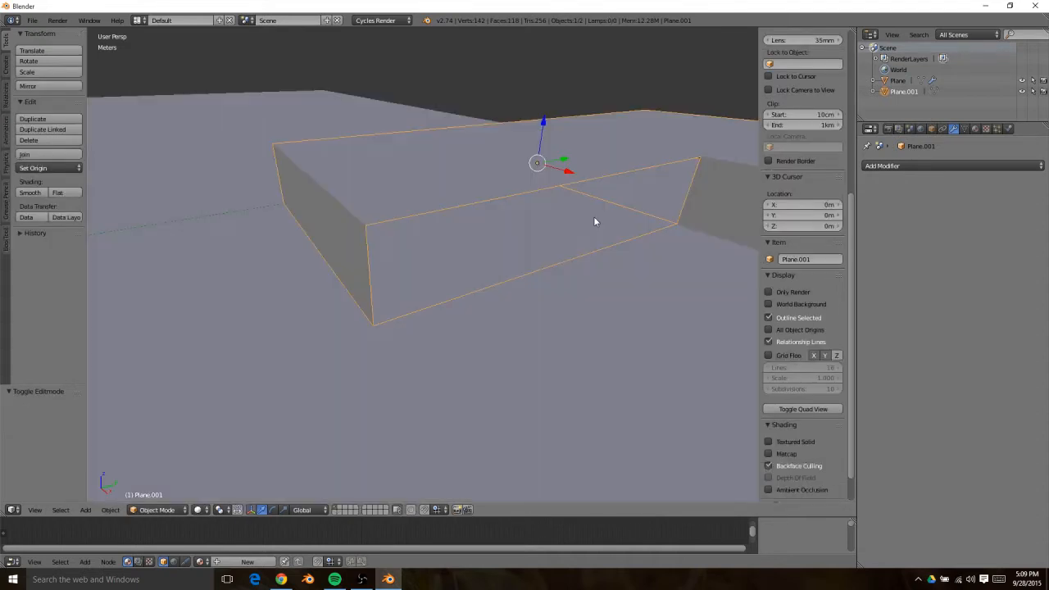
# Examine the open side of the upper centre tab and the faces around it
pyautogui.scroll(-2, 593, 219)
pyautogui.moveTo(552, 252); pyautogui.dragTo(445, 256, button='middle')
pyautogui.press('Tab')
pyautogui.moveTo(508, 281); pyautogui.dragTo(515, 229, button='middle')
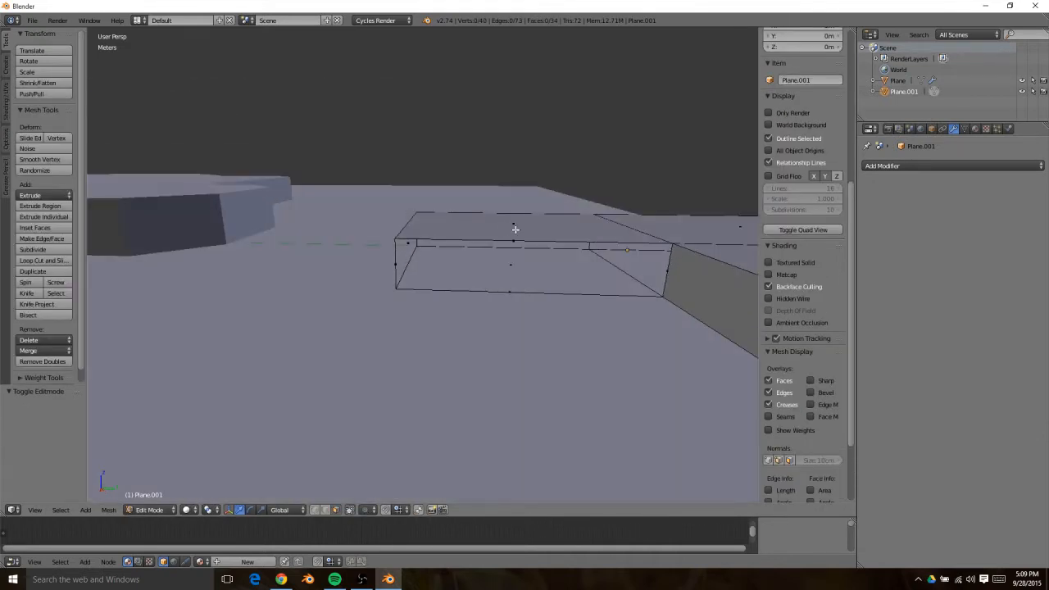
pyautogui.rightClick(516, 231)
pyautogui.rightClick(520, 241)
pyautogui.moveTo(495, 331); pyautogui.dragTo(526, 199, button='middle')
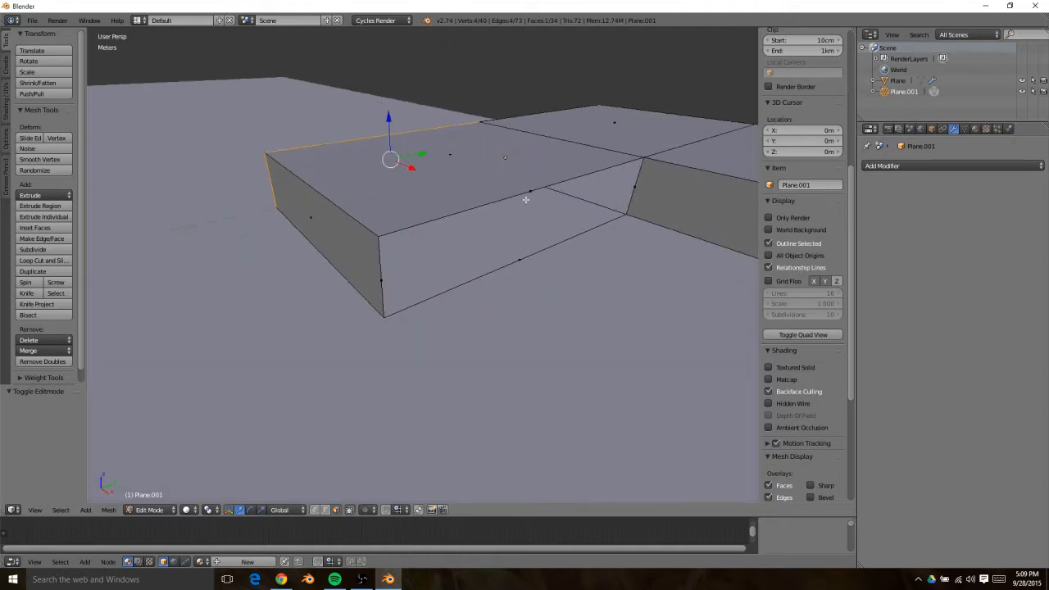
# In wireframe shading, select all overlapping vertices at the two vertical corners of the upper centre tab's open side
pyautogui.hotkey('ctrl', 'Tab')
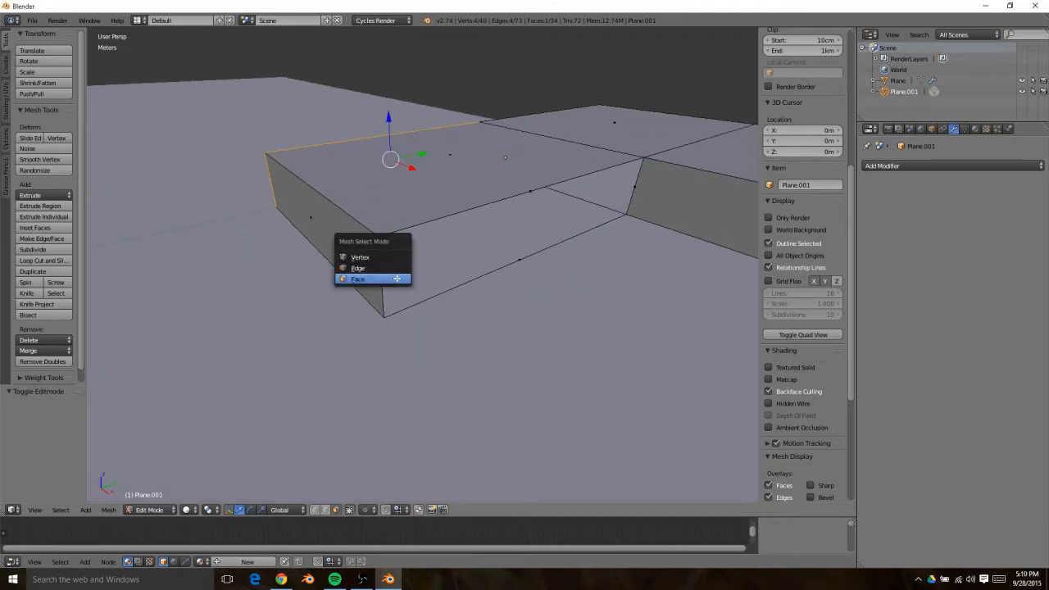
pyautogui.click(392, 268)
pyautogui.rightClick(383, 277)
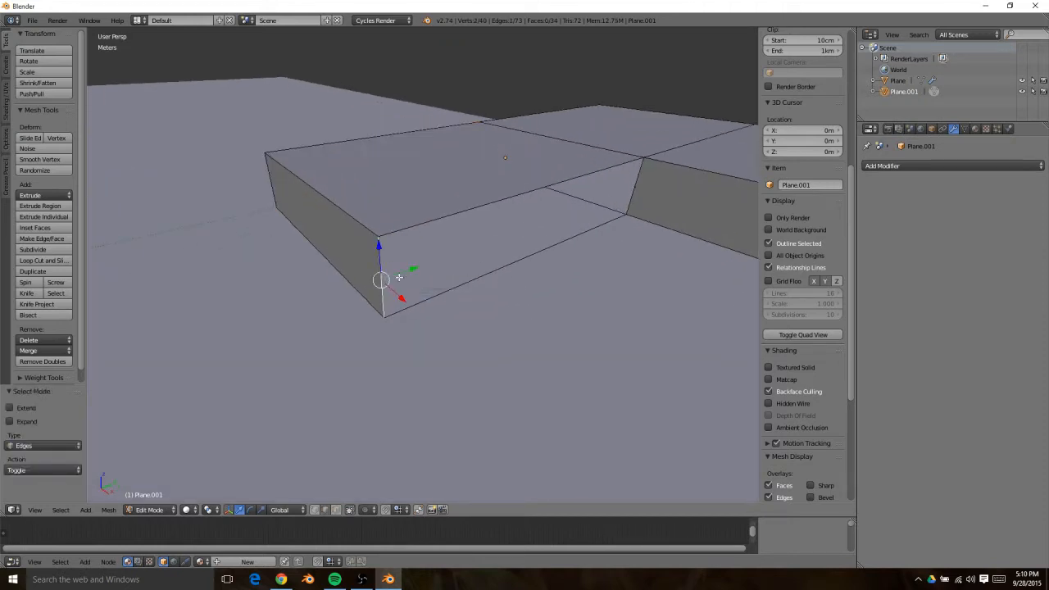
pyautogui.hotkey('ctrl', 'Tab')
pyautogui.click(375, 226)
pyautogui.keyDown('shift'); pyautogui.rightClick(642, 162); pyautogui.keyUp('shift')
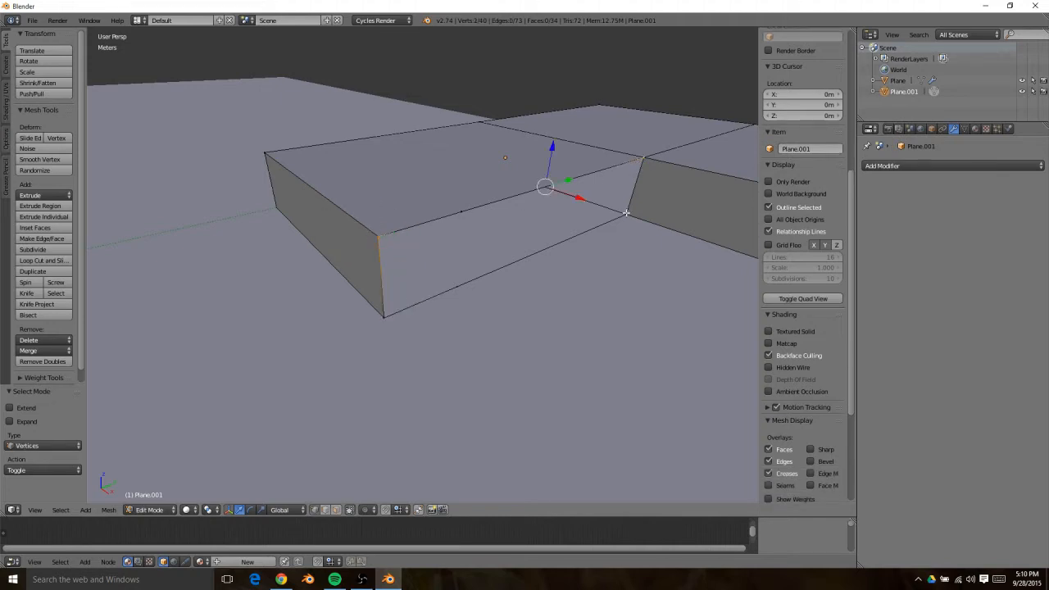
pyautogui.keyDown('shift'); pyautogui.rightClick(626, 214); pyautogui.keyUp('shift')
pyautogui.keyDown('shift'); pyautogui.rightClick(386, 315); pyautogui.keyUp('shift')
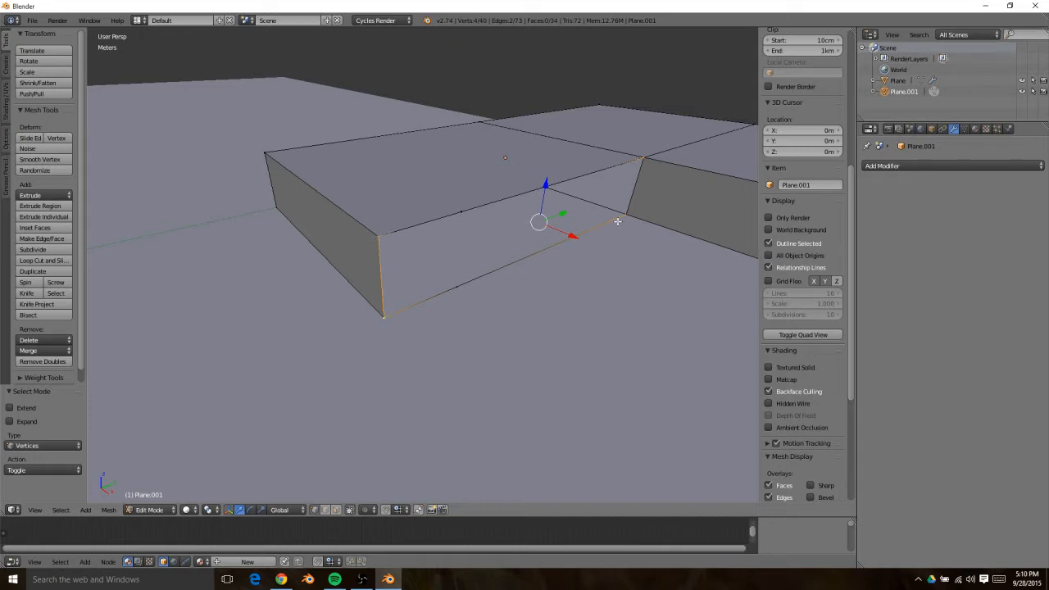
pyautogui.press('z')
pyautogui.press('b')
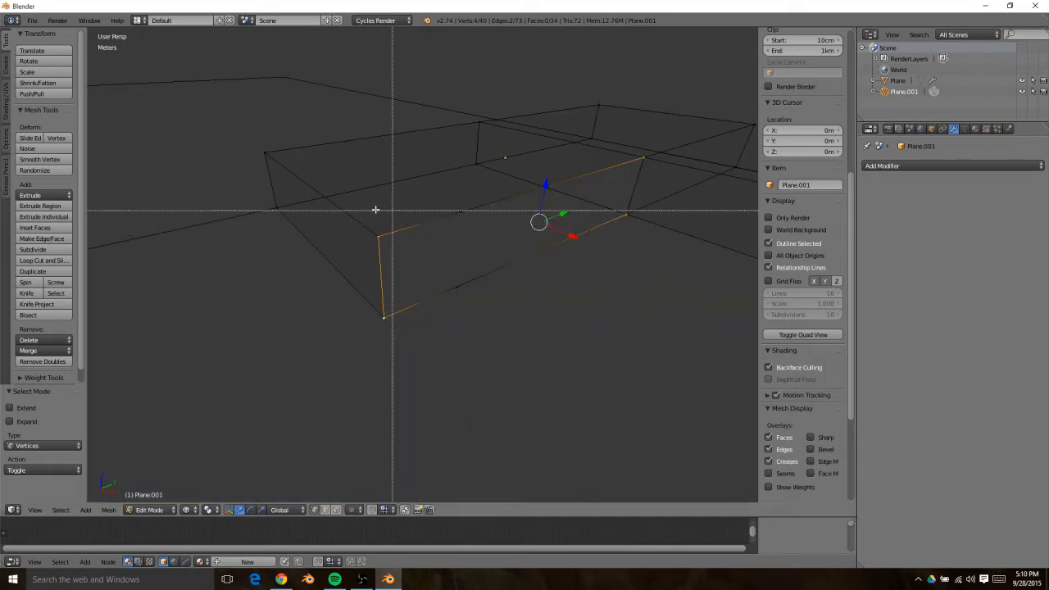
pyautogui.moveTo(375, 210); pyautogui.dragTo(438, 344)
pyautogui.press('b')
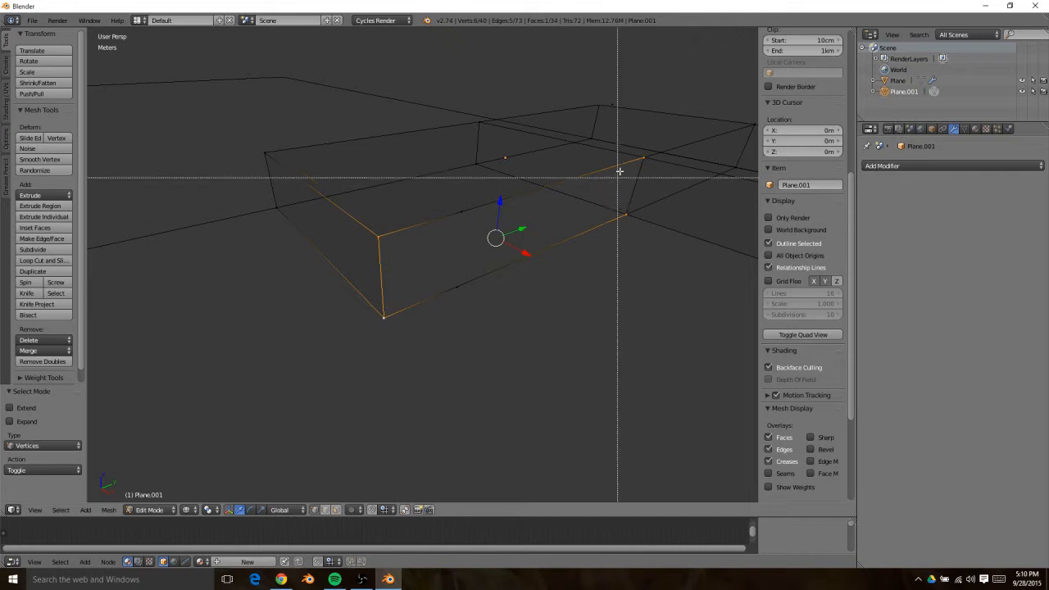
pyautogui.moveTo(630, 143); pyautogui.dragTo(647, 249)
pyautogui.press('b')
pyautogui.moveTo(602, 186); pyautogui.dragTo(643, 233)
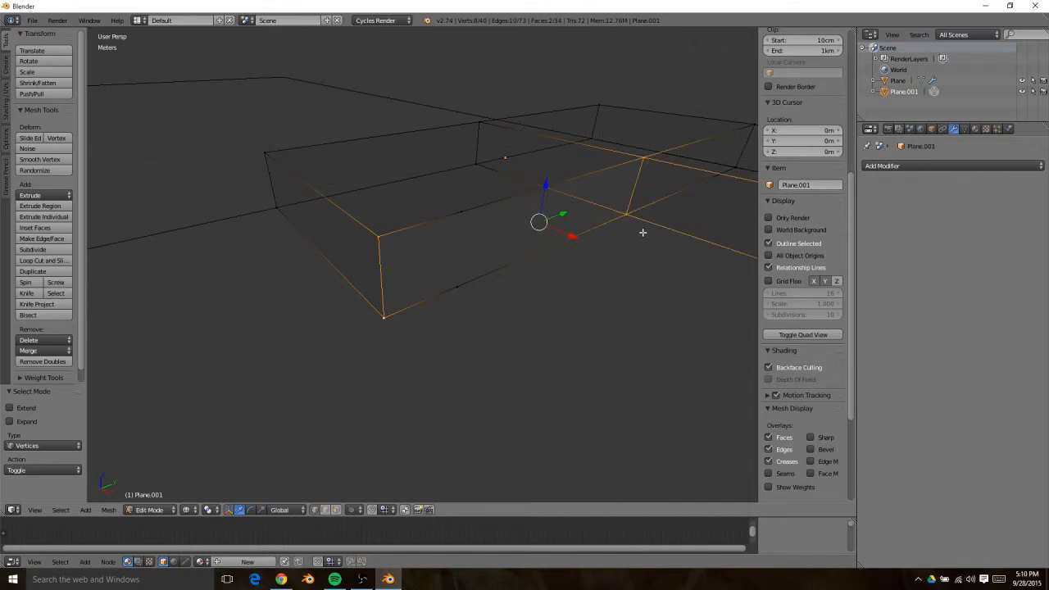
# Merge the selected overlapping corner vertices with Remove Doubles
pyautogui.press('space')
pyautogui.write('remo')
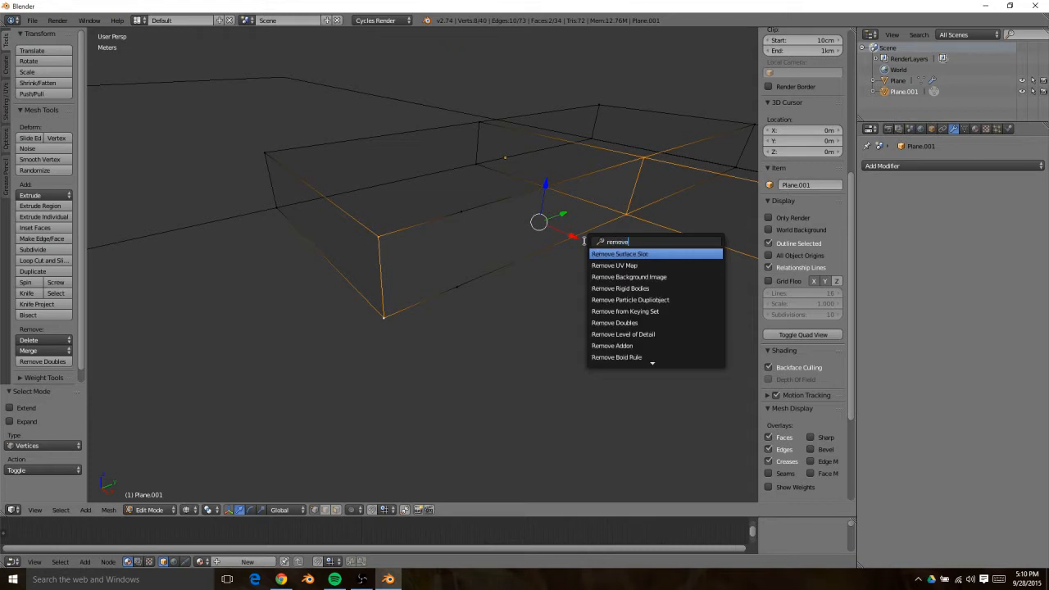
pyautogui.write('ve')
pyautogui.press('Down')
pyautogui.press('Down')
pyautogui.press('Down')
pyautogui.press('Down')
pyautogui.press('Down')
pyautogui.press('Down')
pyautogui.press('Return')
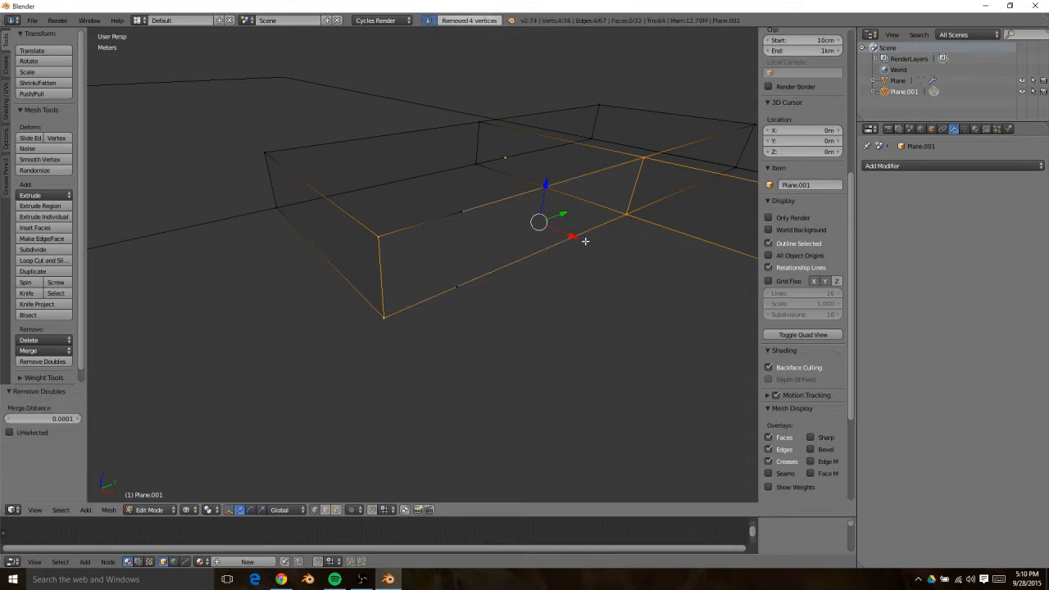
# Delete the two leftover vertices partway along the upper and lower edges of the tab's open side
pyautogui.rightClick(461, 211)
pyautogui.keyDown('shift'); pyautogui.rightClick(456, 286); pyautogui.keyUp('shift')
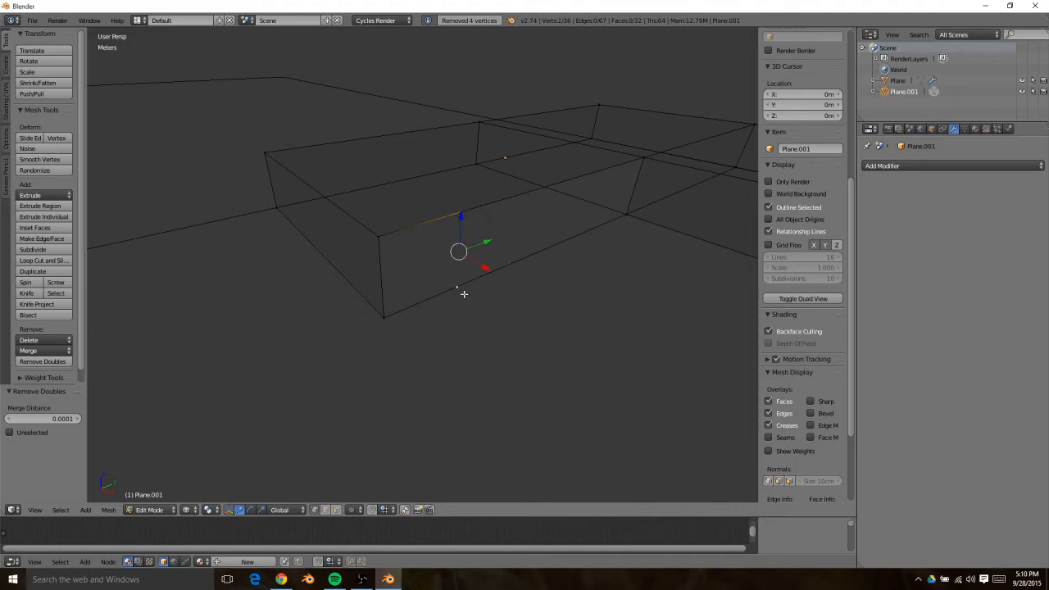
pyautogui.press('x')
pyautogui.click(447, 270)
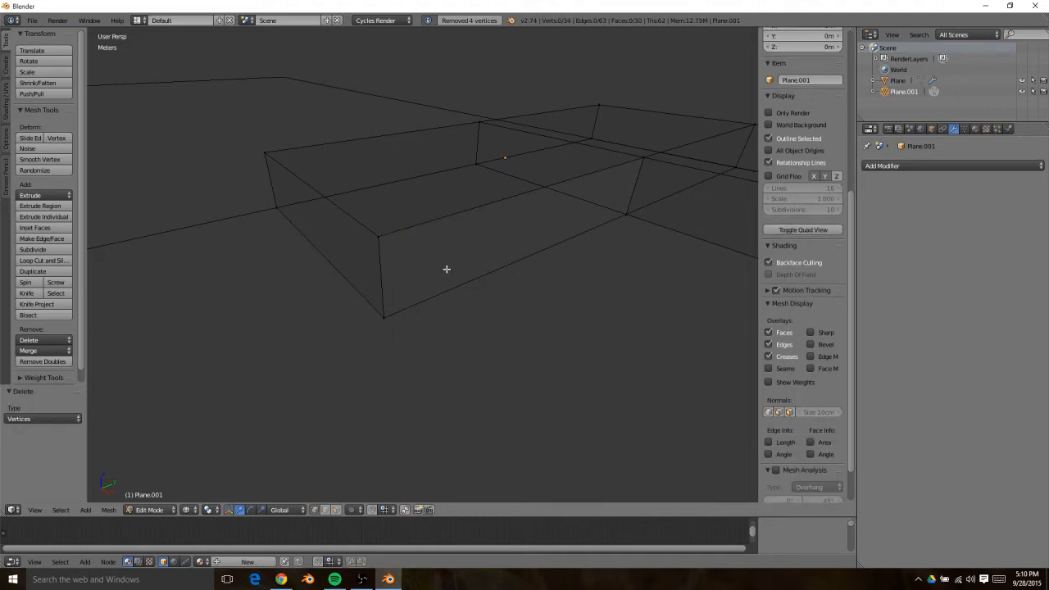
# Fill the tab's open long side with a face from its upper edge and return to solid shading
pyautogui.hotkey('ctrl', 'Tab')
pyautogui.click(447, 257)
pyautogui.rightClick(464, 227)
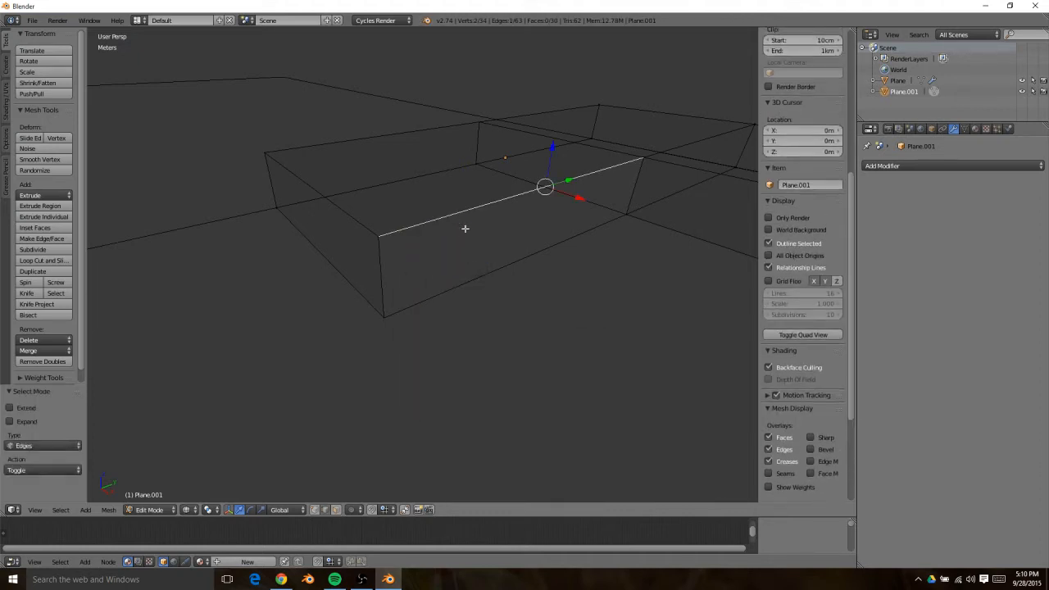
pyautogui.press('f')
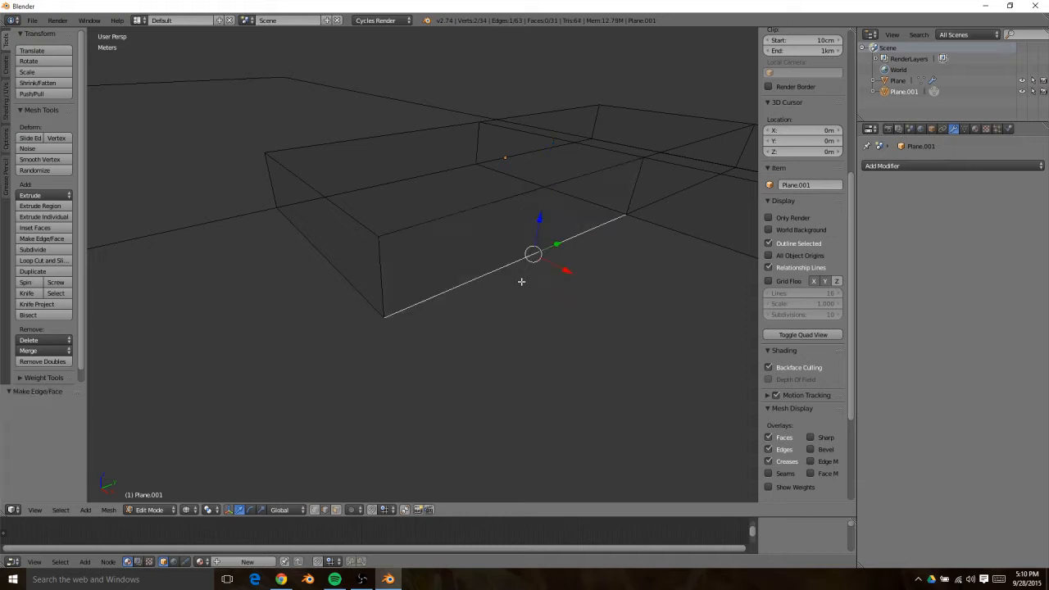
pyautogui.press('z')
# Bevel the vertical corner edge at the tab's free end with one segment and leave mesh editing
pyautogui.moveTo(553, 293); pyautogui.dragTo(546, 324, button='middle')
pyautogui.rightClick(386, 292)
pyautogui.press('e')
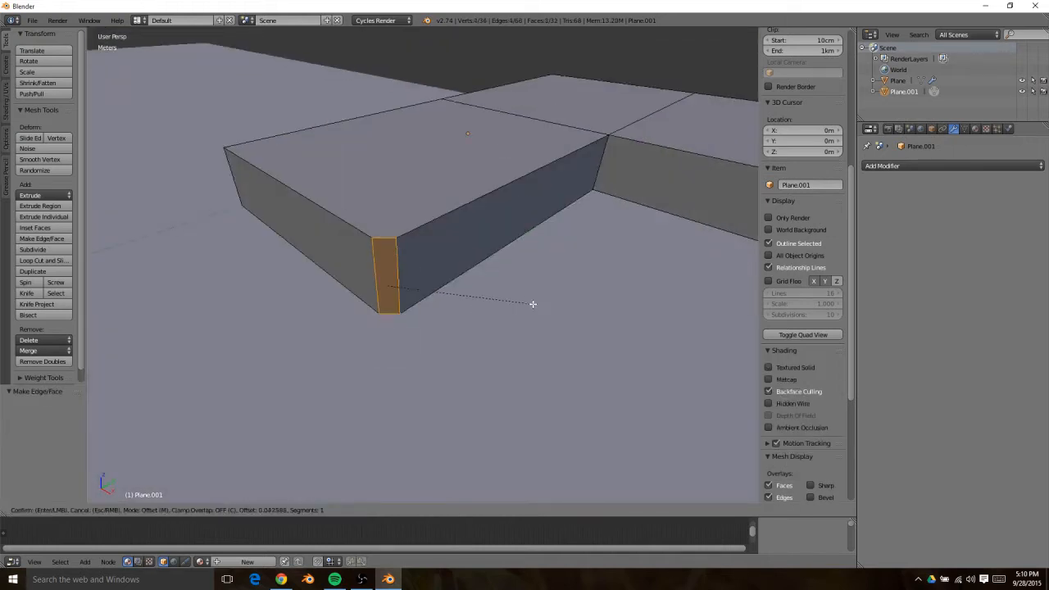
pyautogui.click(592, 311)
pyautogui.press('Tab')
# Examine the bevelled tab and the surrounding frame piece from several angles
pyautogui.moveTo(585, 315); pyautogui.dragTo(513, 346, button='middle')
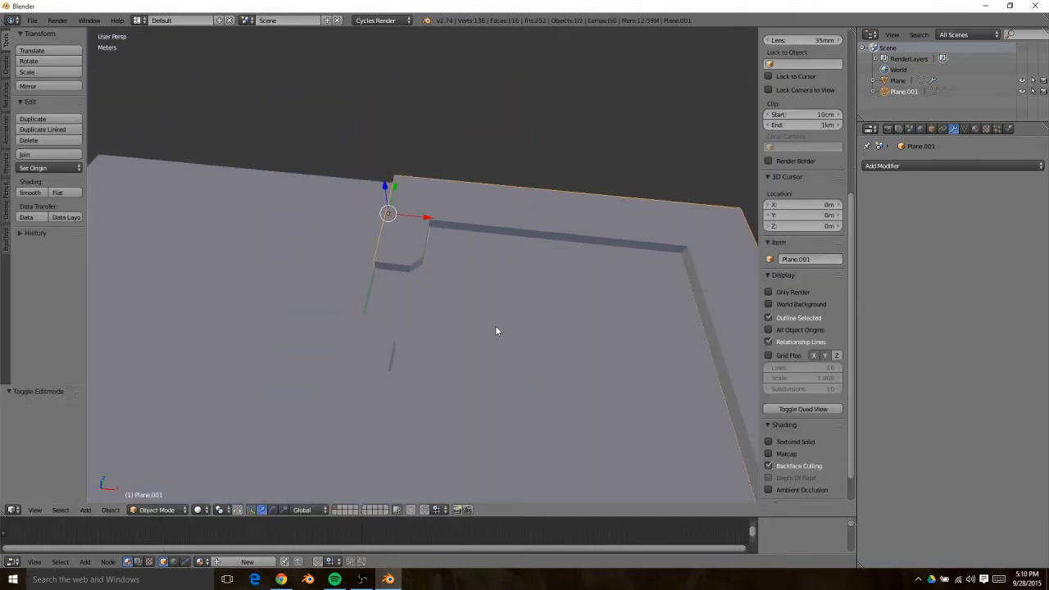
pyautogui.keyDown('shift'); pyautogui.moveTo(434, 340); pyautogui.dragTo(519, 167, button='middle'); pyautogui.keyUp('shift')
pyautogui.scroll(3, 457, 192)
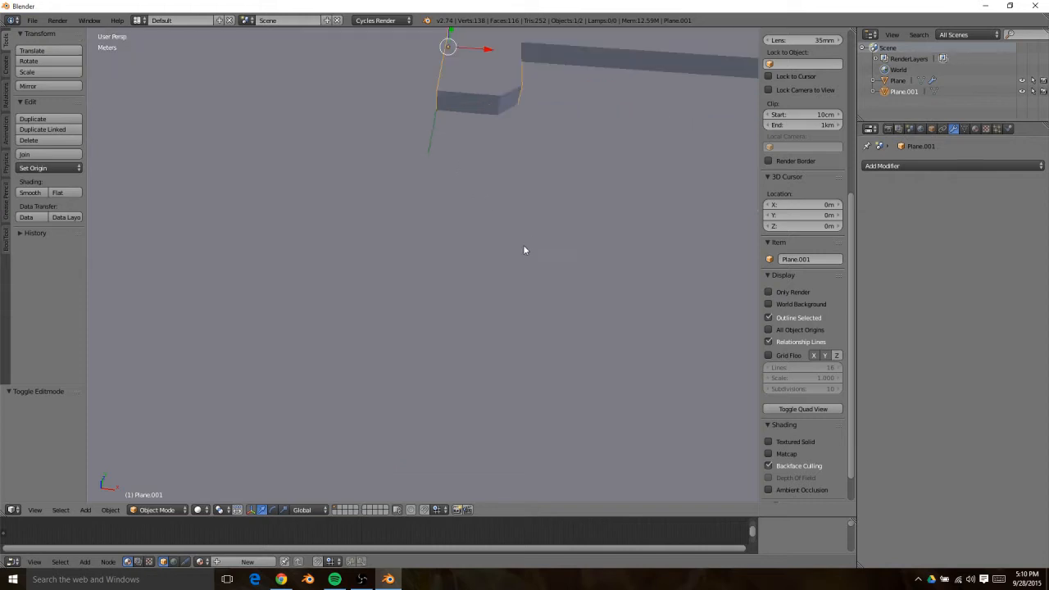
pyautogui.moveTo(524, 247); pyautogui.dragTo(385, 204, button='middle')
pyautogui.press('Tab')
pyautogui.scroll(-4, 541, 228)
pyautogui.moveTo(430, 249); pyautogui.dragTo(489, 258, button='middle')
pyautogui.press('Tab')
# In the top orthographic wireframe view, add a new mesh plane at the panel's centre
pyautogui.press('KP_7')
pyautogui.press('KP_5')
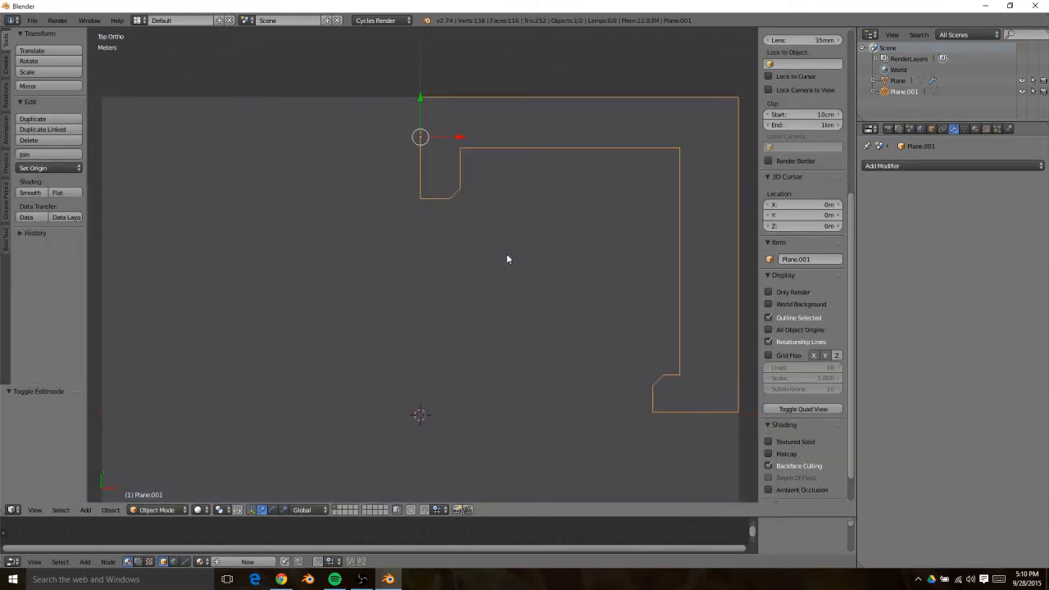
pyautogui.press('z')
pyautogui.keyDown('shift'); pyautogui.moveTo(479, 270); pyautogui.dragTo(447, 170, button='middle'); pyautogui.keyUp('shift')
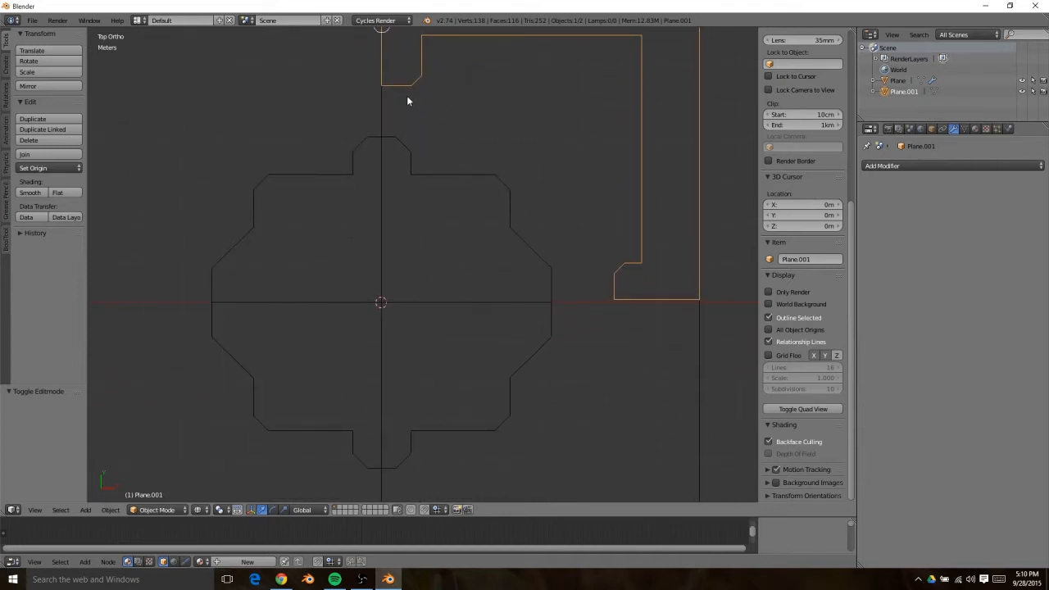
pyautogui.keyDown('shift'); pyautogui.moveTo(407, 101); pyautogui.dragTo(448, 136, button='middle'); pyautogui.keyUp('shift')
pyautogui.hotkey('shift', 'a')
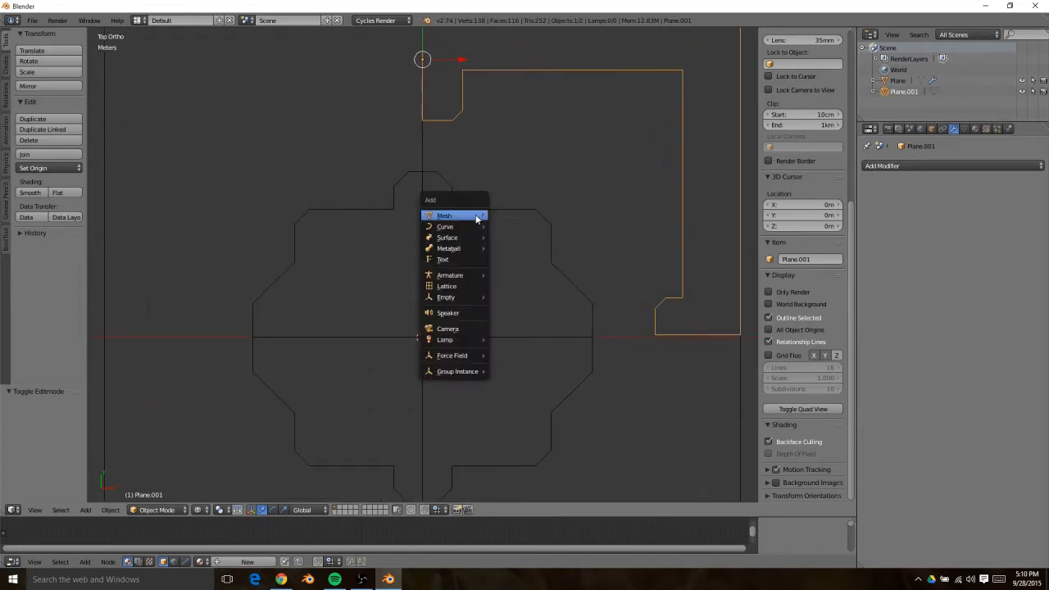
pyautogui.moveTo(479, 215)
pyautogui.click(512, 215)
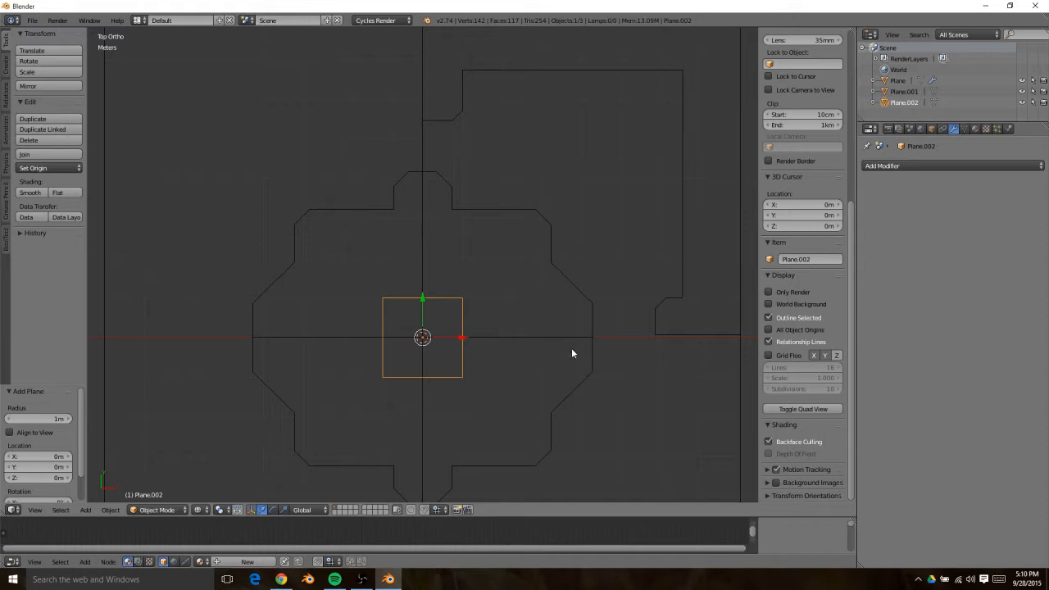
# Scale the new plane by about 8.01 along X so it spans the panel's full width
pyautogui.keyDown('shift'); pyautogui.moveTo(572, 353); pyautogui.dragTo(381, 275, button='middle'); pyautogui.keyUp('shift')
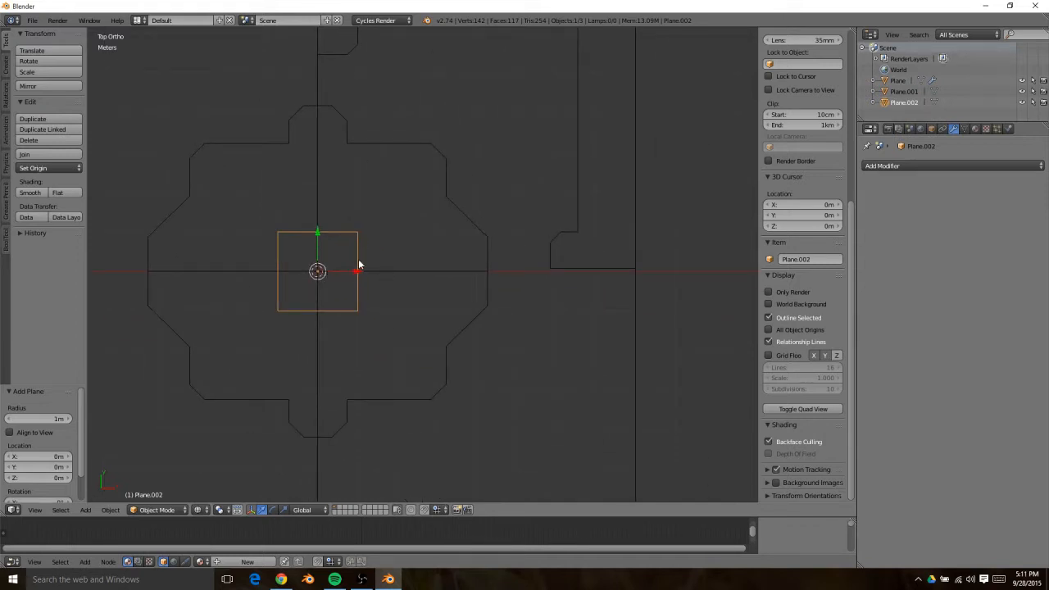
pyautogui.press('s')
pyautogui.press('x')
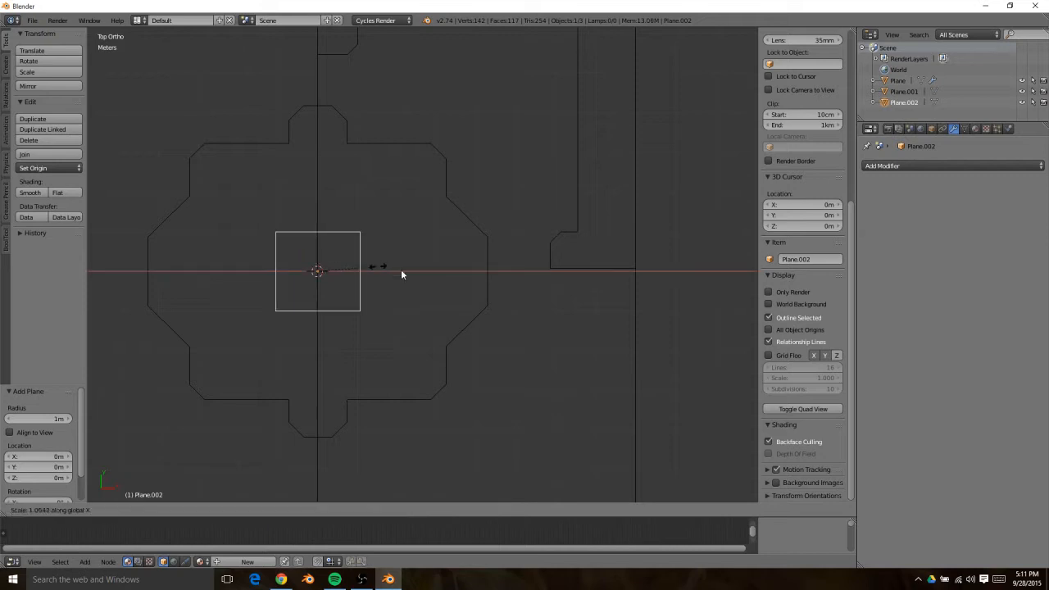
pyautogui.click(104, 276)
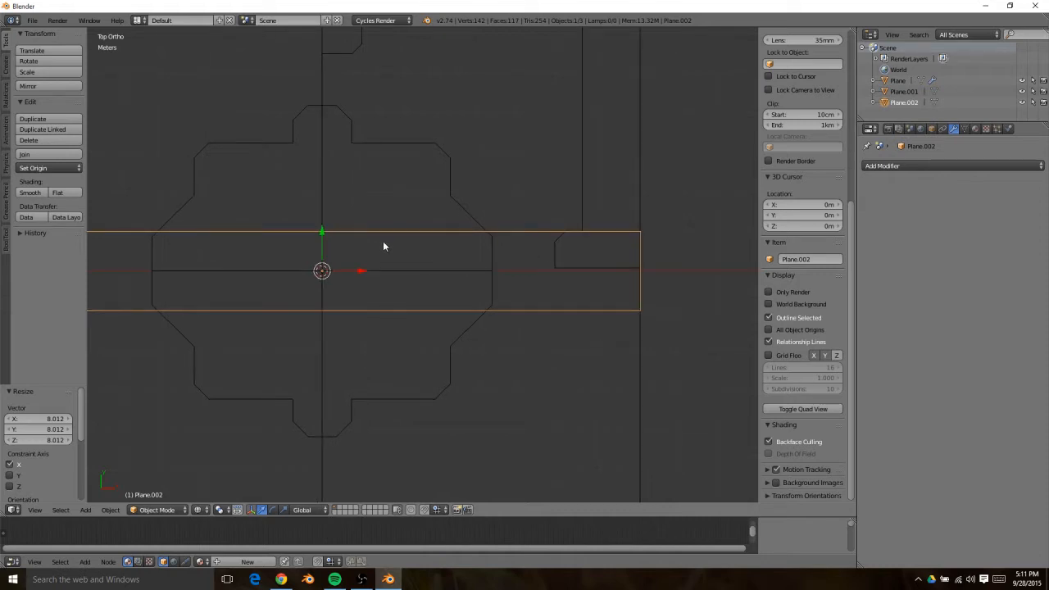
# Split the wide strip into two halves at its centre and apply the object's rotation and scale
pyautogui.press('Tab')
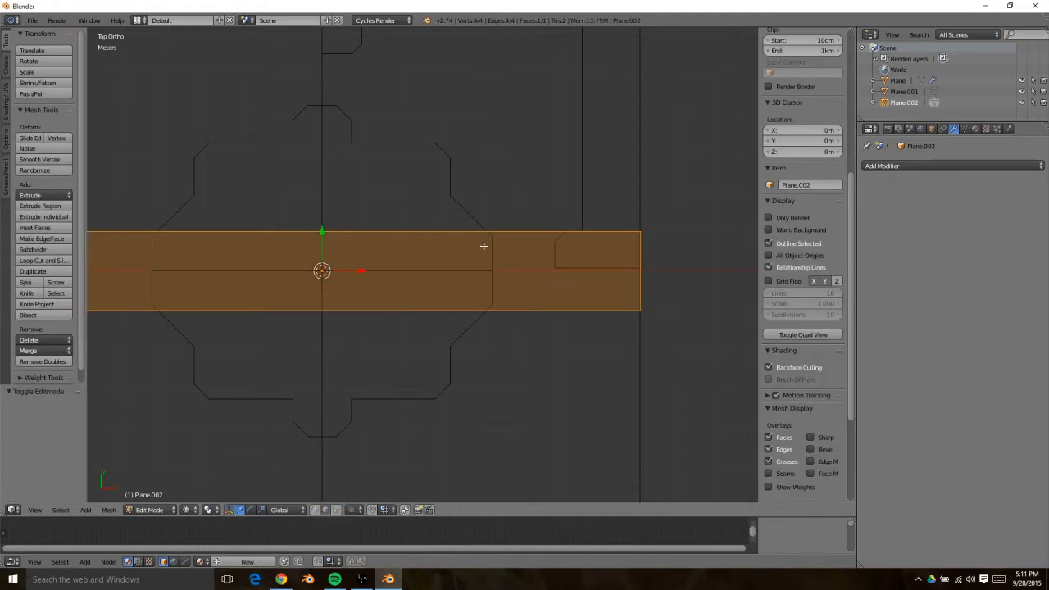
pyautogui.press('a')
pyautogui.press('Tab')
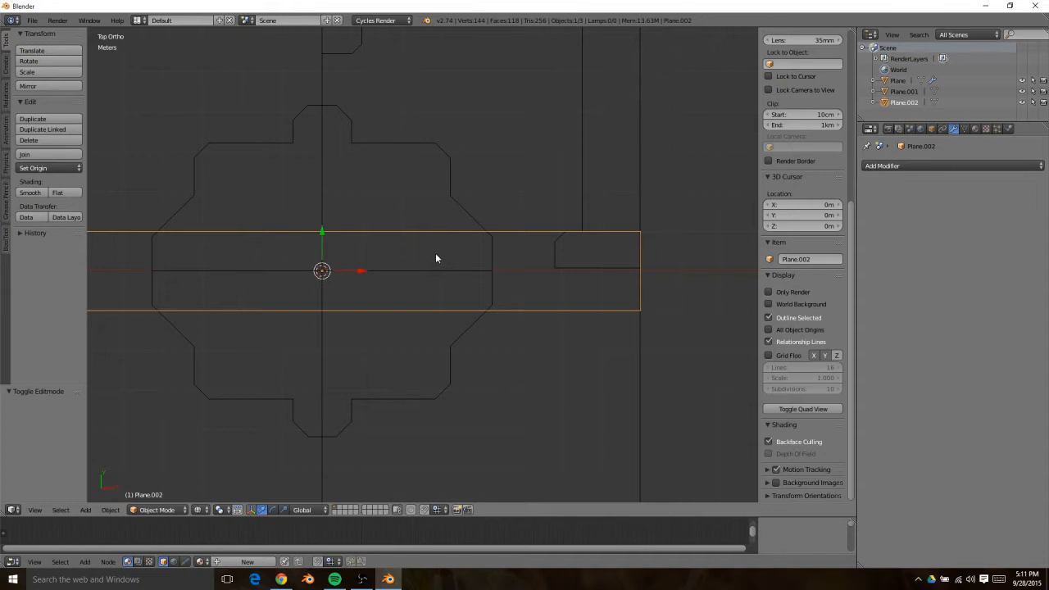
pyautogui.hotkey('ctrl', 'a')
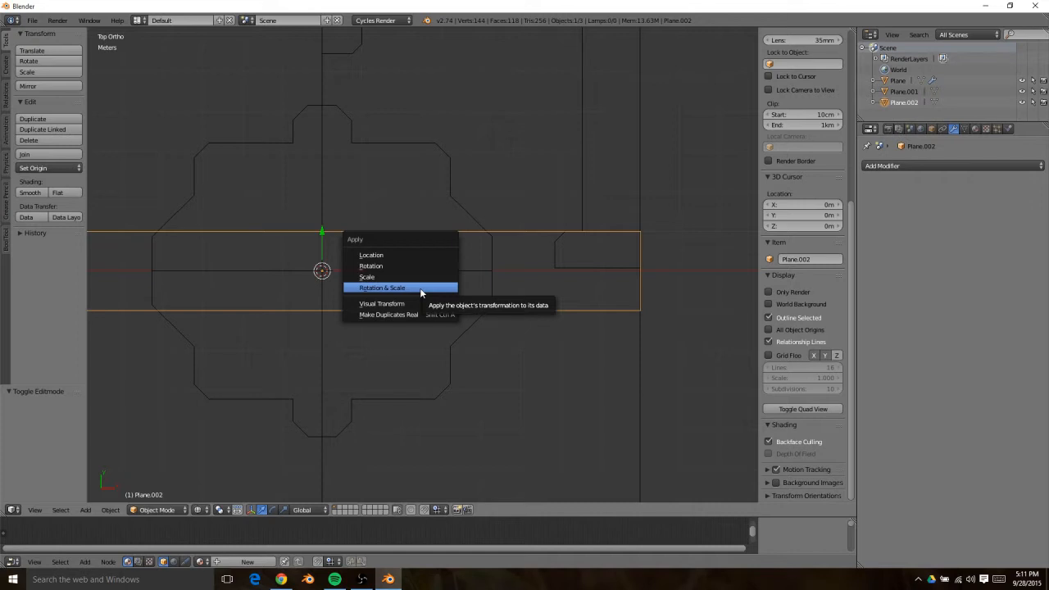
pyautogui.click(420, 287)
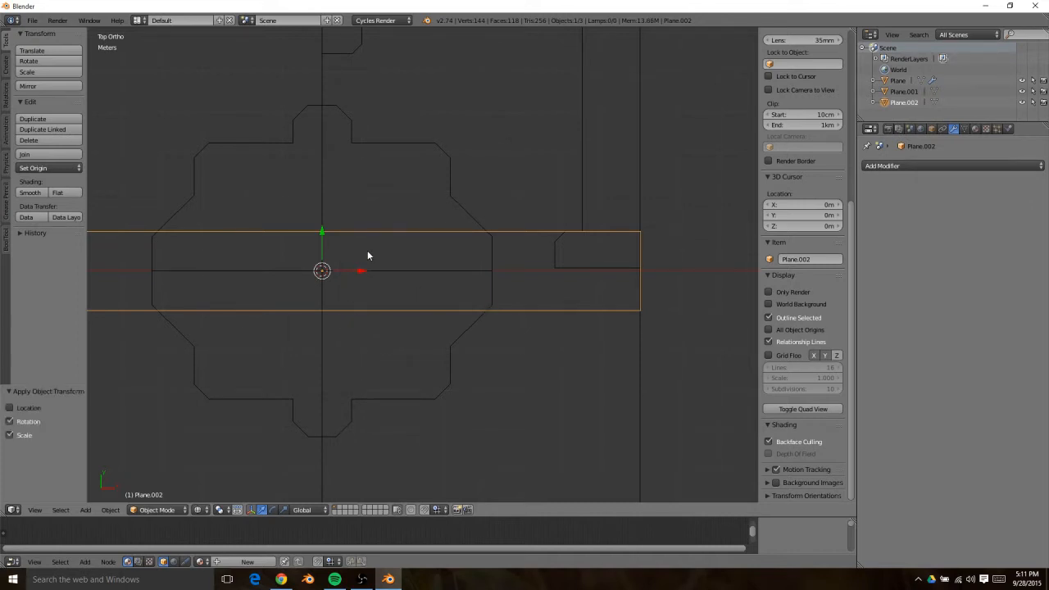
# Delete the strip's face on the negative X side of the centre
pyautogui.press('Tab')
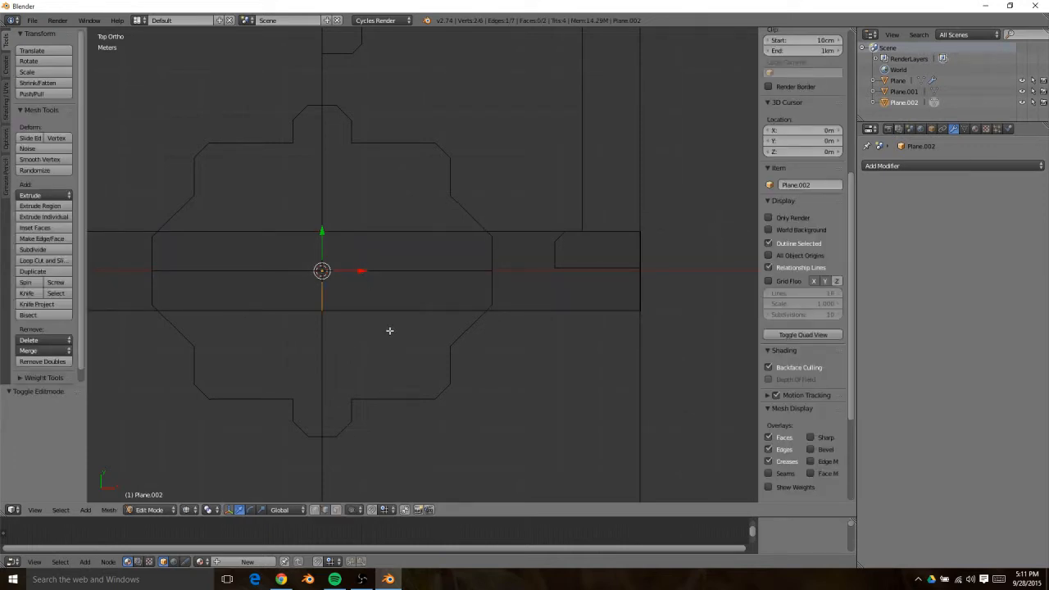
pyautogui.scroll(-3, 377, 303)
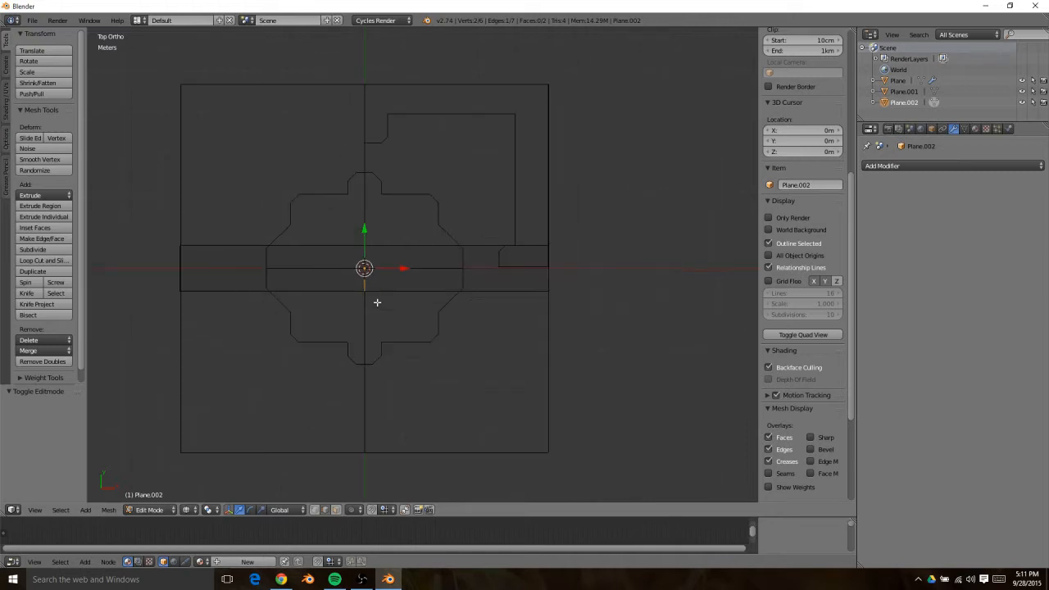
pyautogui.scroll(1, 377, 302)
pyautogui.hotkey('ctrl', 'Tab')
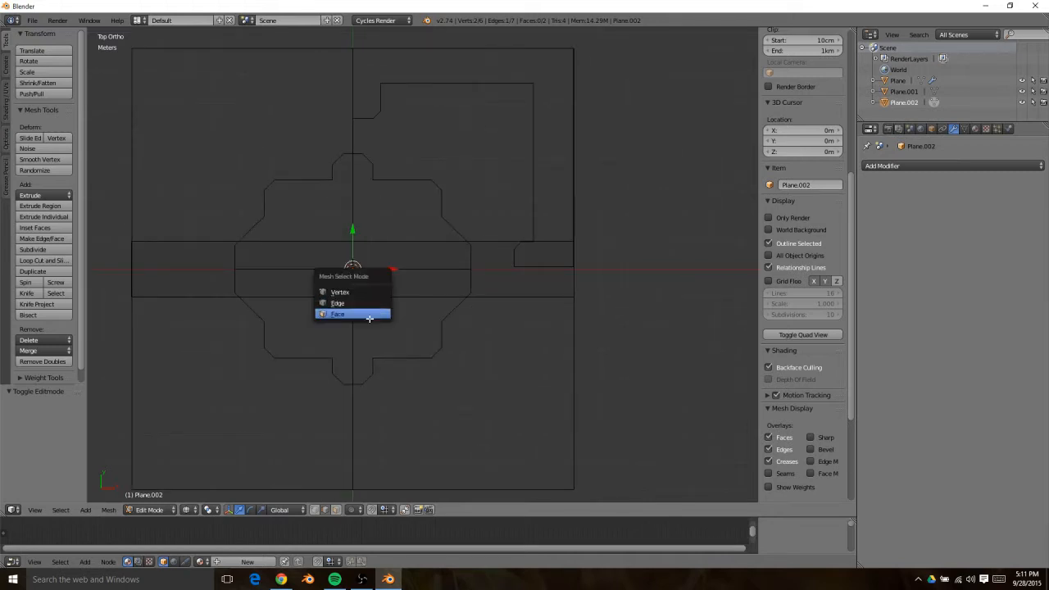
pyautogui.click(368, 316)
pyautogui.rightClick(280, 287)
pyautogui.press('x')
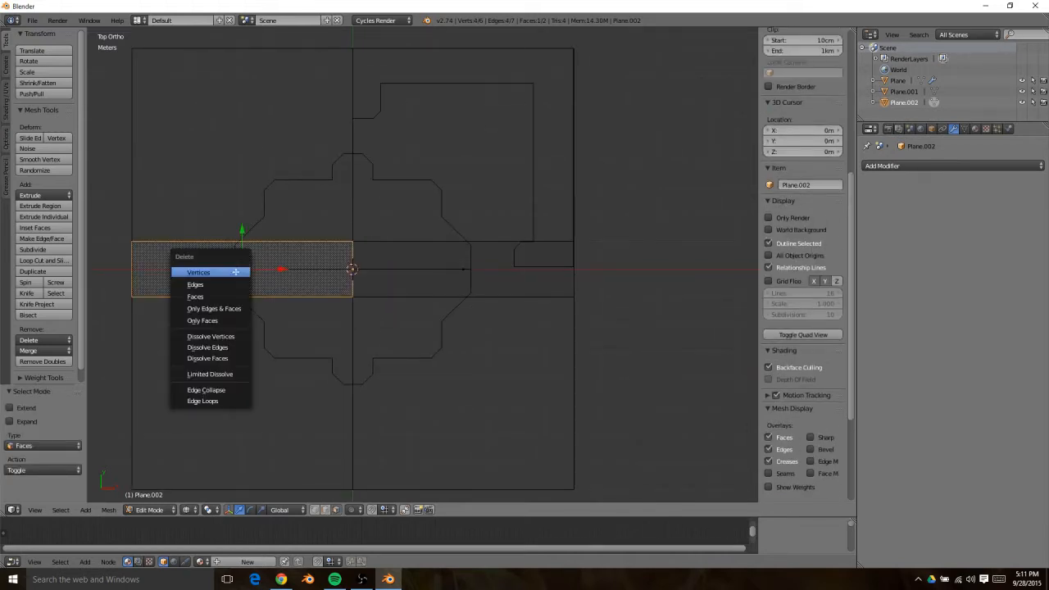
pyautogui.click(220, 293)
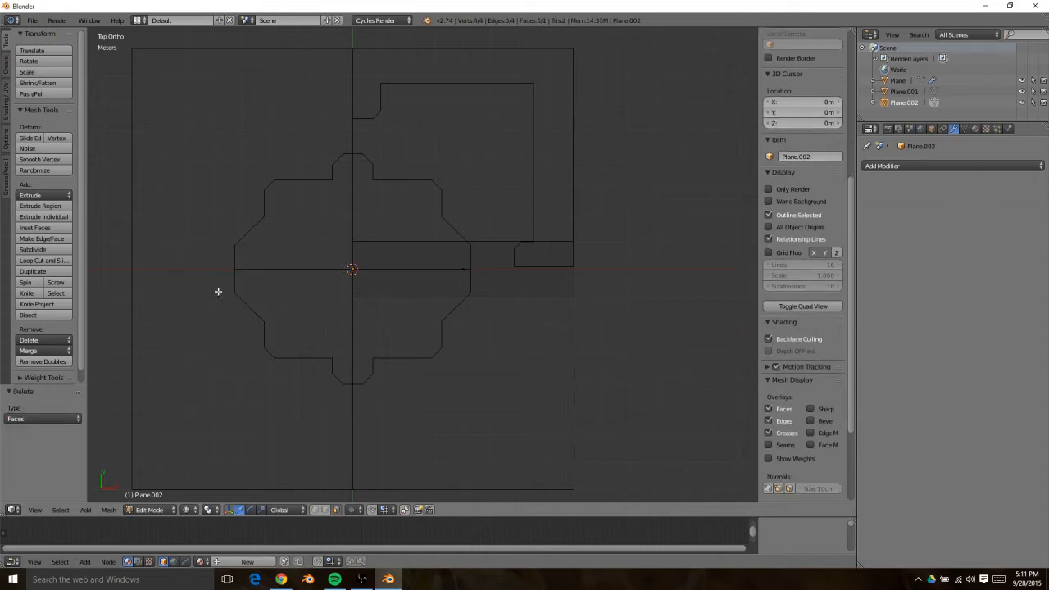
# Scale the remaining half strip to about 0.34 along Y and return to object mode
pyautogui.rightClick(481, 266)
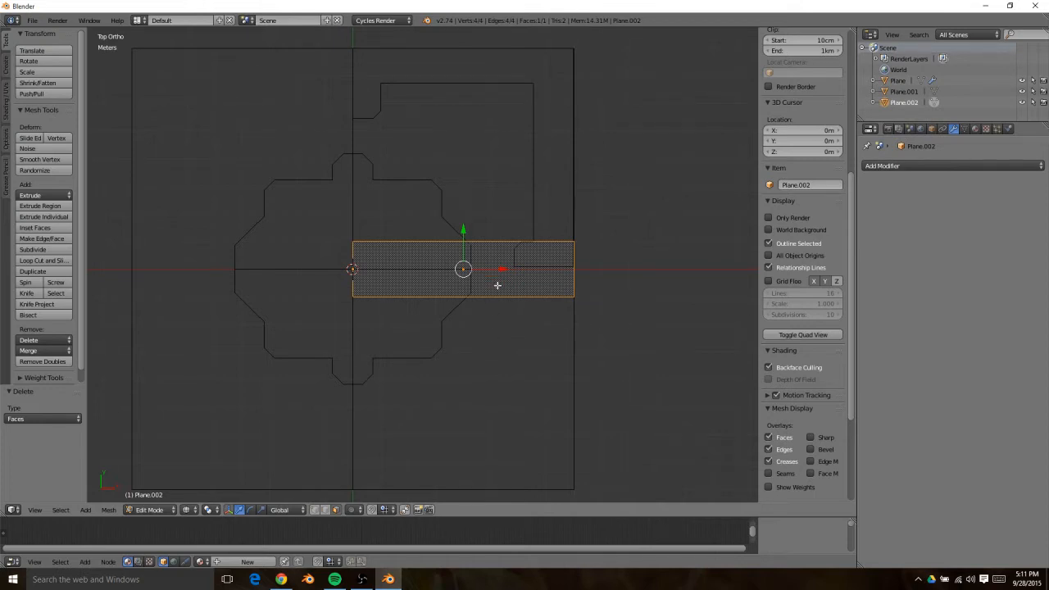
pyautogui.press('s')
pyautogui.press('y')
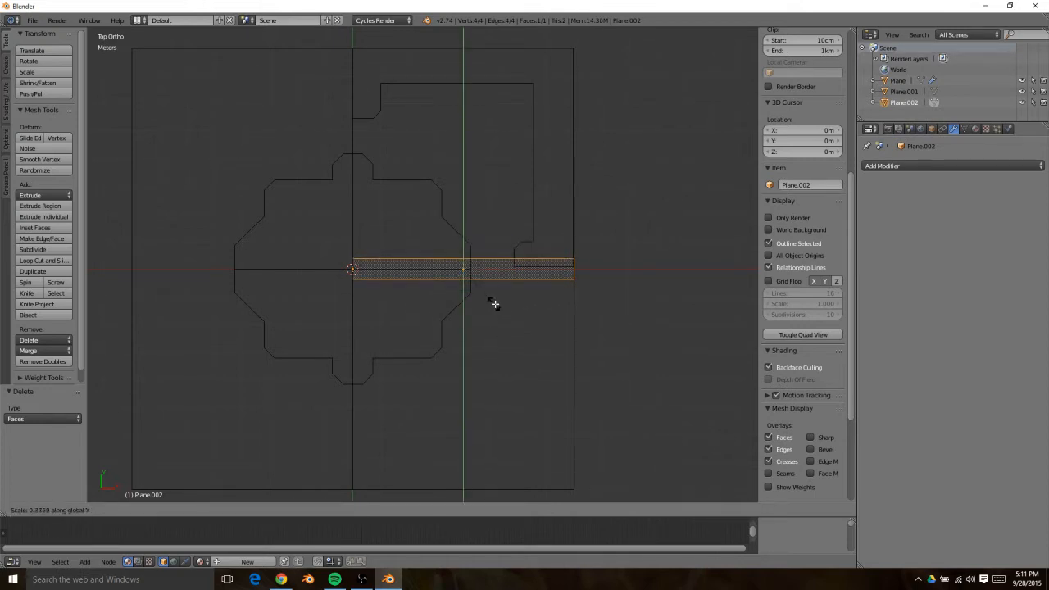
pyautogui.click(495, 303)
pyautogui.scroll(4, 517, 339)
pyautogui.moveTo(588, 393); pyautogui.dragTo(435, 284, button='middle')
pyautogui.press('Tab')
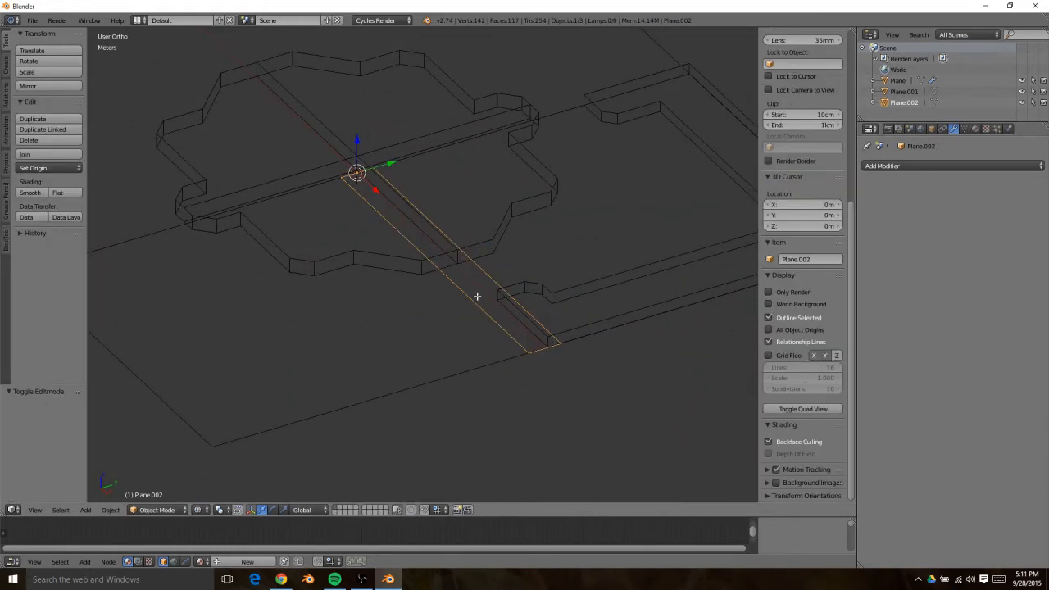
# Extrude the half strip's face upward about 19.66 cm along Z
pyautogui.press('Tab')
pyautogui.scroll(2, 476, 296)
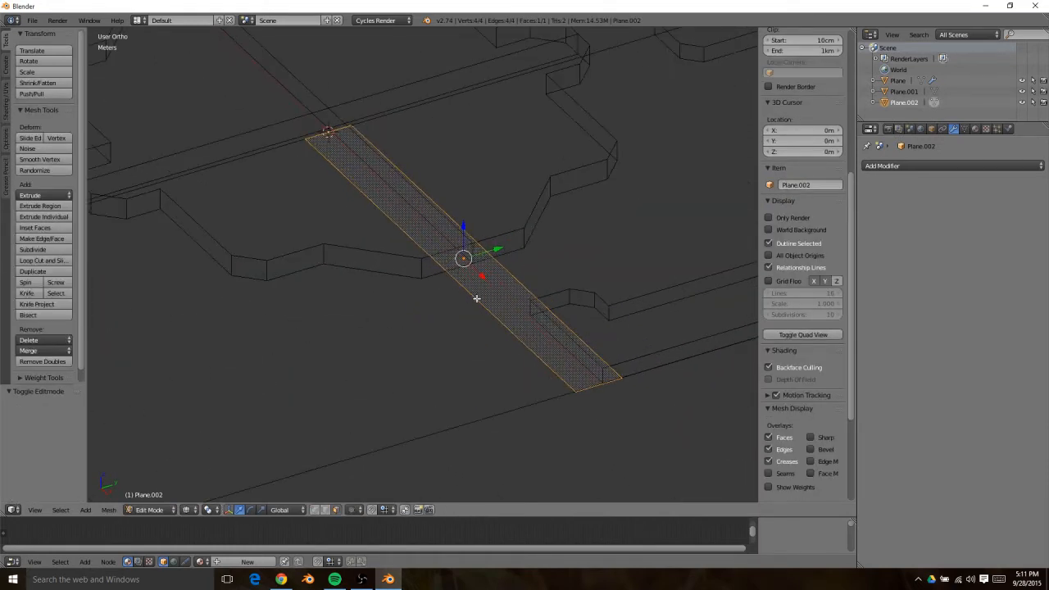
pyautogui.press('z')
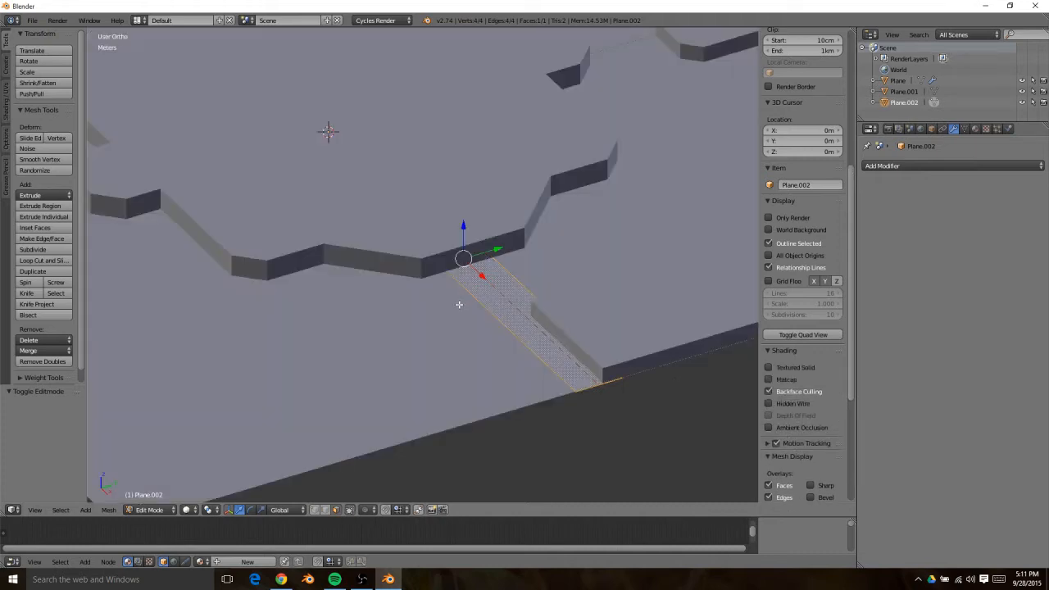
pyautogui.press('e')
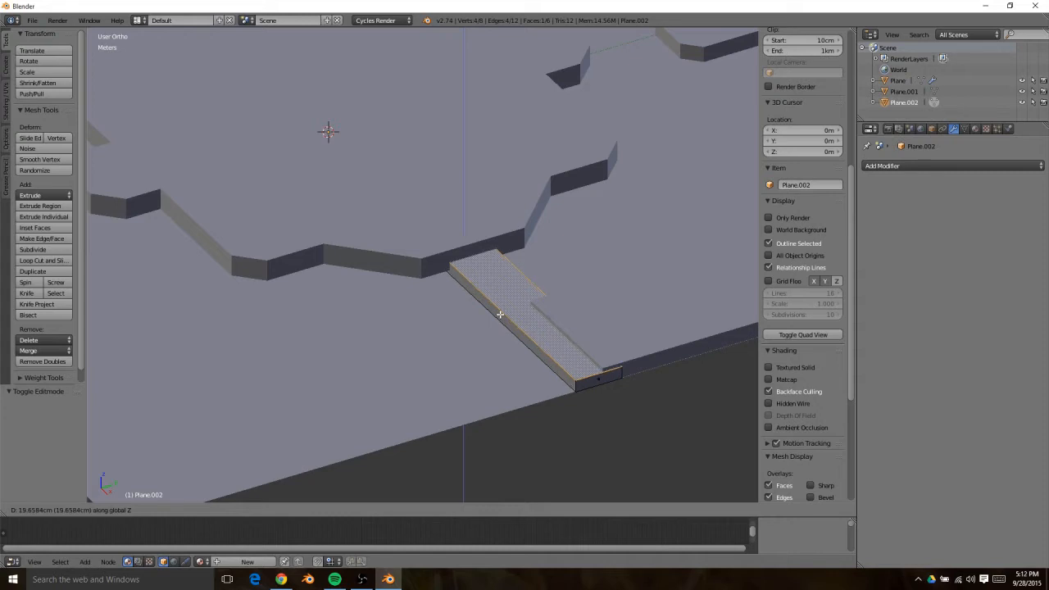
pyautogui.click(500, 314)
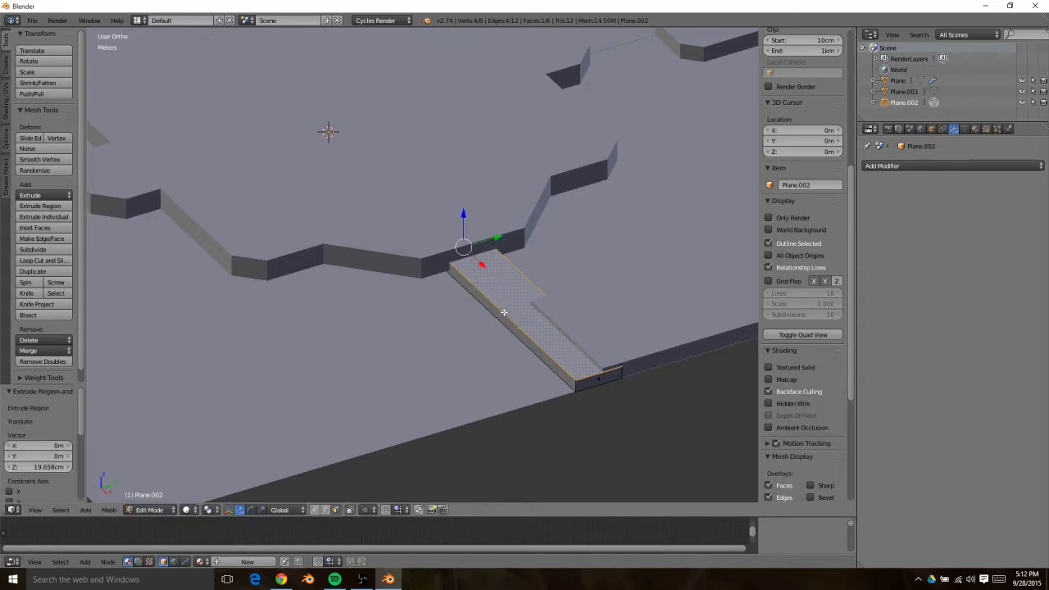
# Bevel the two long top edges of the raised strip and return to object mode
pyautogui.hotkey('ctrl', 'Tab')
pyautogui.click(483, 278)
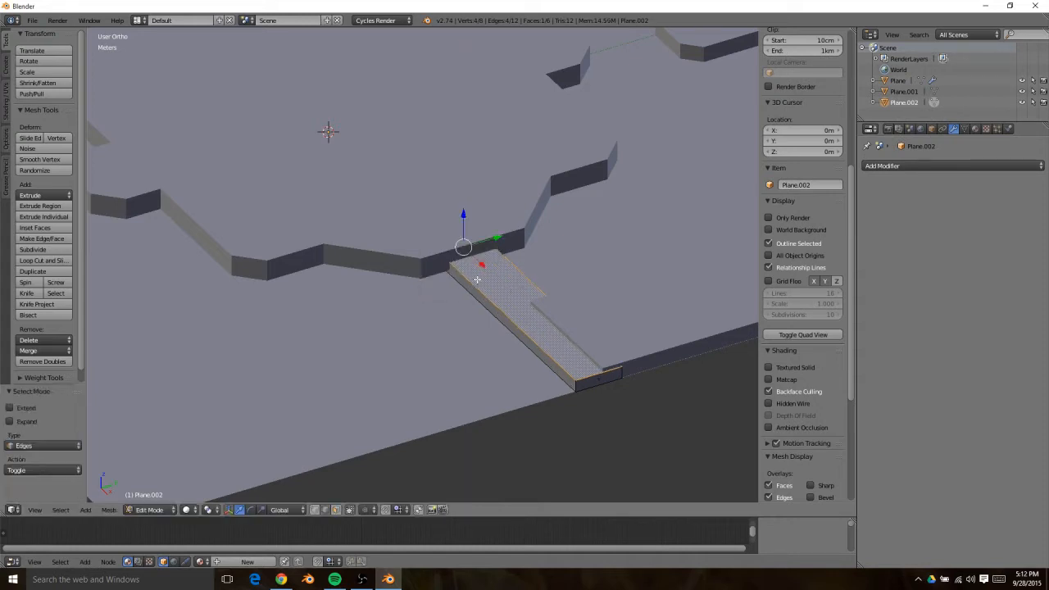
pyautogui.rightClick(525, 280)
pyautogui.keyDown('shift'); pyautogui.rightClick(492, 299); pyautogui.keyUp('shift')
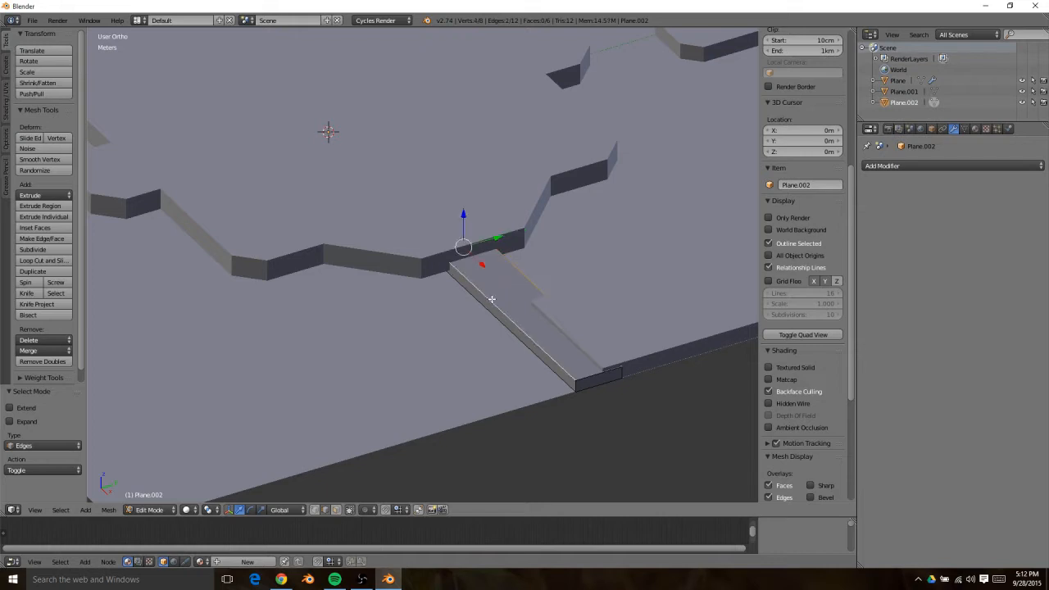
pyautogui.hotkey('ctrl', 'b')
pyautogui.click(578, 284)
pyautogui.press('Tab')
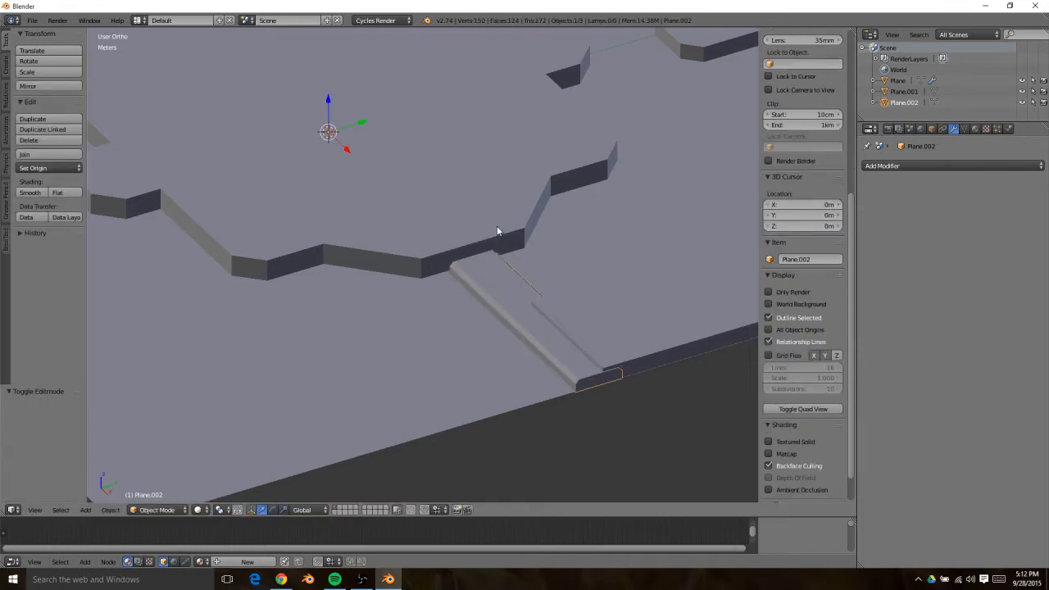
# Bevel the top outline edges of the centre piece by about 0.012 with one segment
pyautogui.rightClick(496, 226)
pyautogui.press('Tab')
pyautogui.rightClick(540, 205)
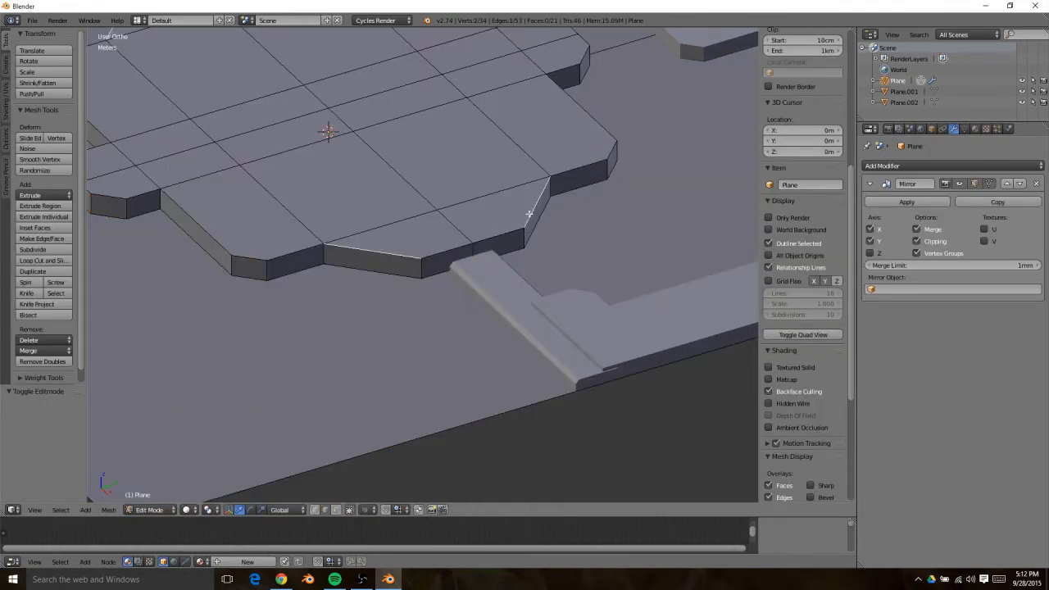
pyautogui.keyDown('ctrl'); pyautogui.rightClick(581, 106); pyautogui.keyUp('ctrl')
pyautogui.moveTo(579, 108); pyautogui.dragTo(448, 331, button='middle')
pyautogui.keyDown('ctrl'); pyautogui.rightClick(522, 169); pyautogui.keyUp('ctrl')
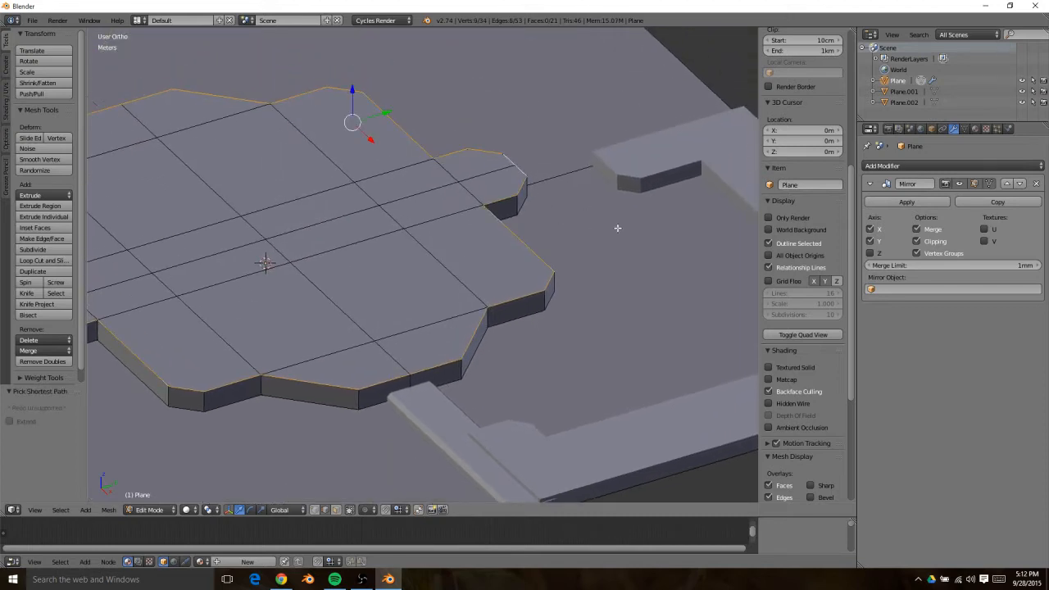
pyautogui.hotkey('ctrl', 'b')
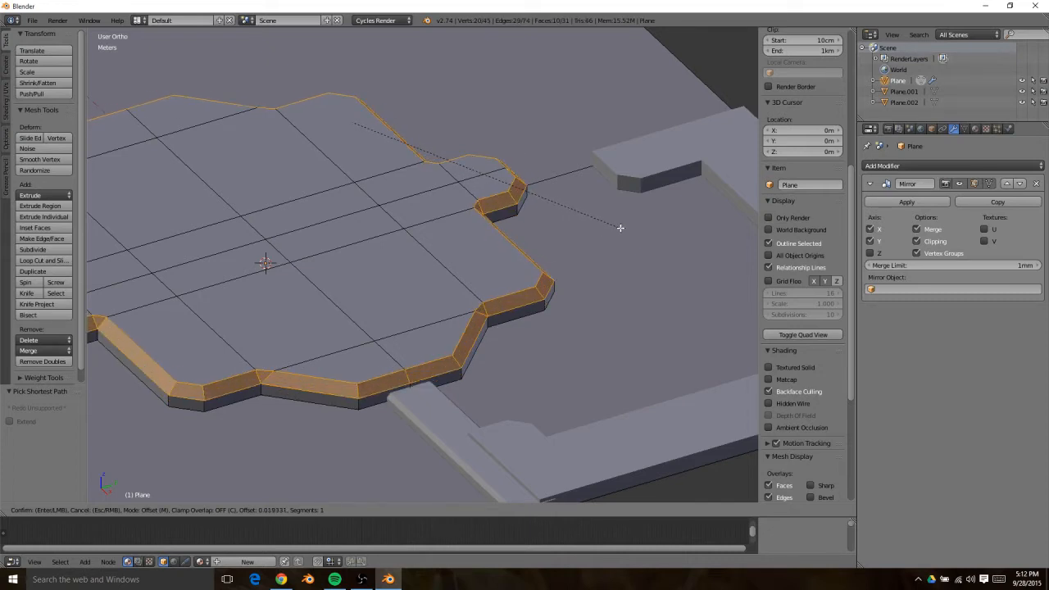
pyautogui.click(619, 228)
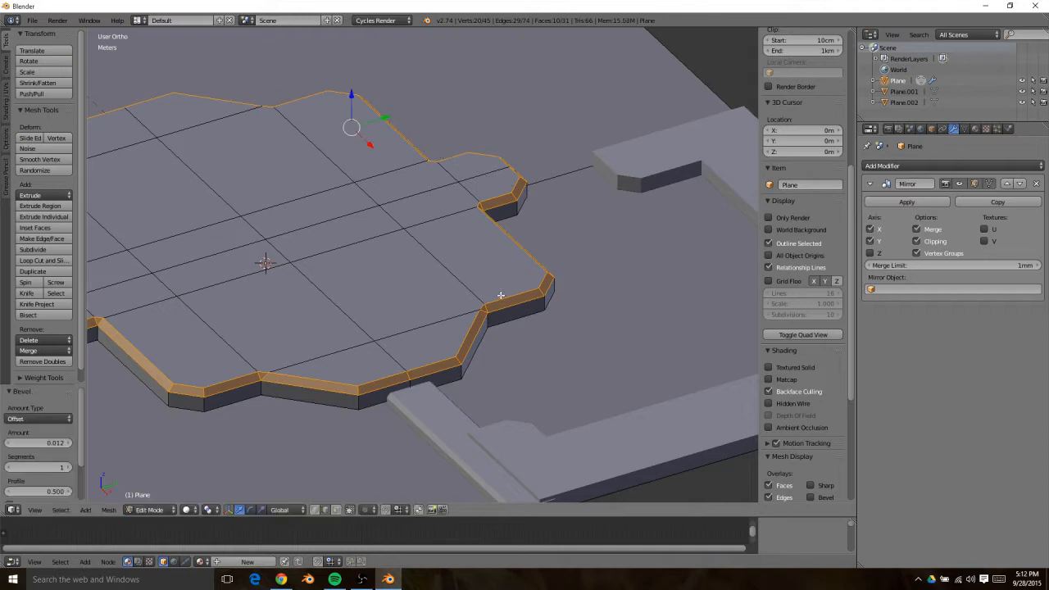
pyautogui.hotkey('ctrl', 'Tab')
pyautogui.click(477, 285)
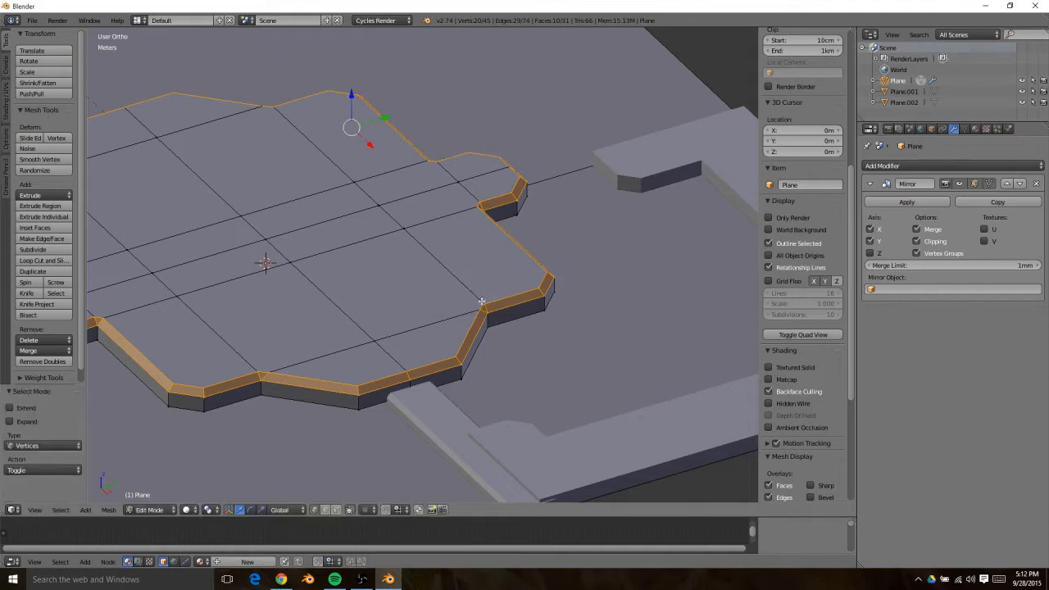
pyautogui.rightClick(482, 303)
pyautogui.keyDown('shift'); pyautogui.rightClick(480, 308); pyautogui.keyUp('shift')
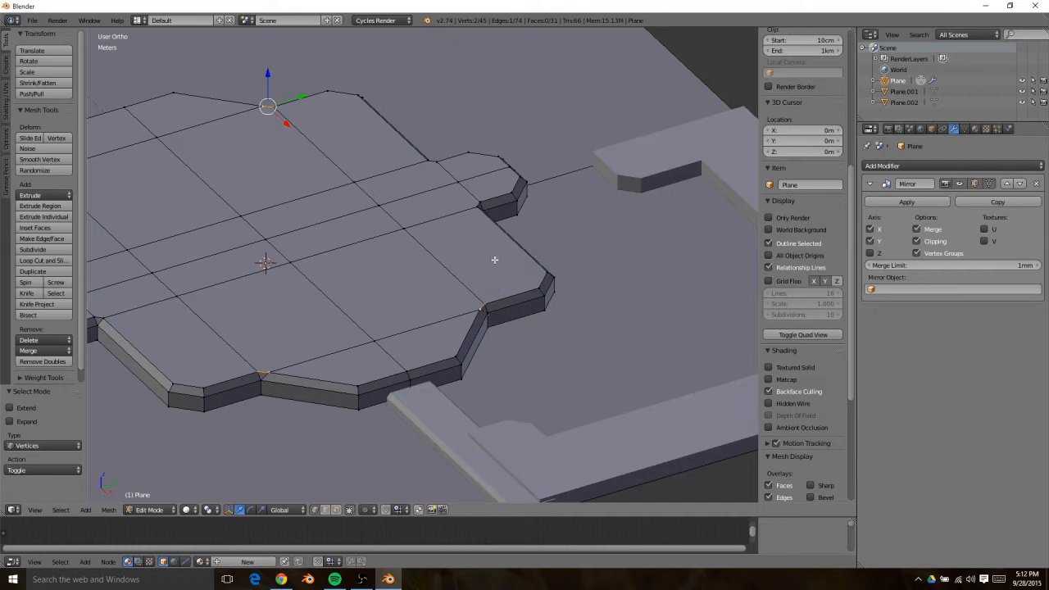
pyautogui.hotkey('ctrl', 'm')
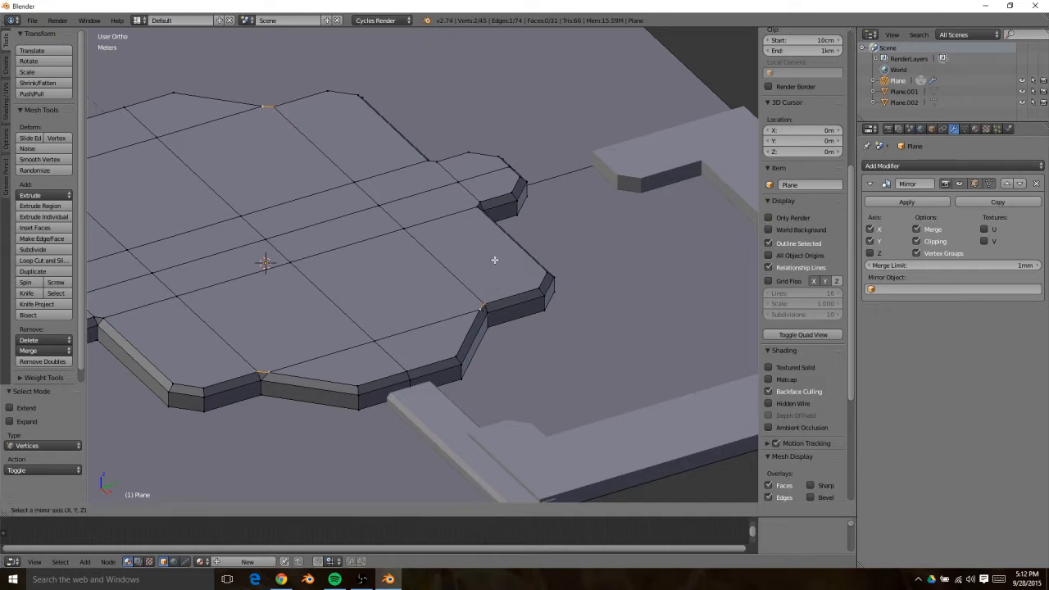
pyautogui.press('x')
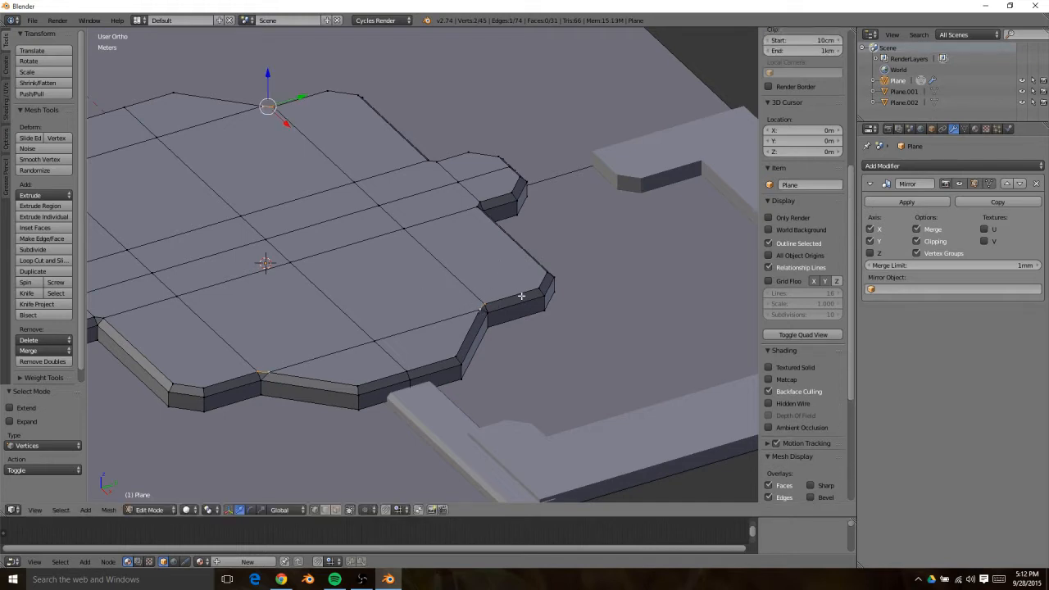
# Try deleting the short edge between the two bevel vertices at the centre piece's concave corner, and undo the deletion
pyautogui.scroll(5, 521, 296)
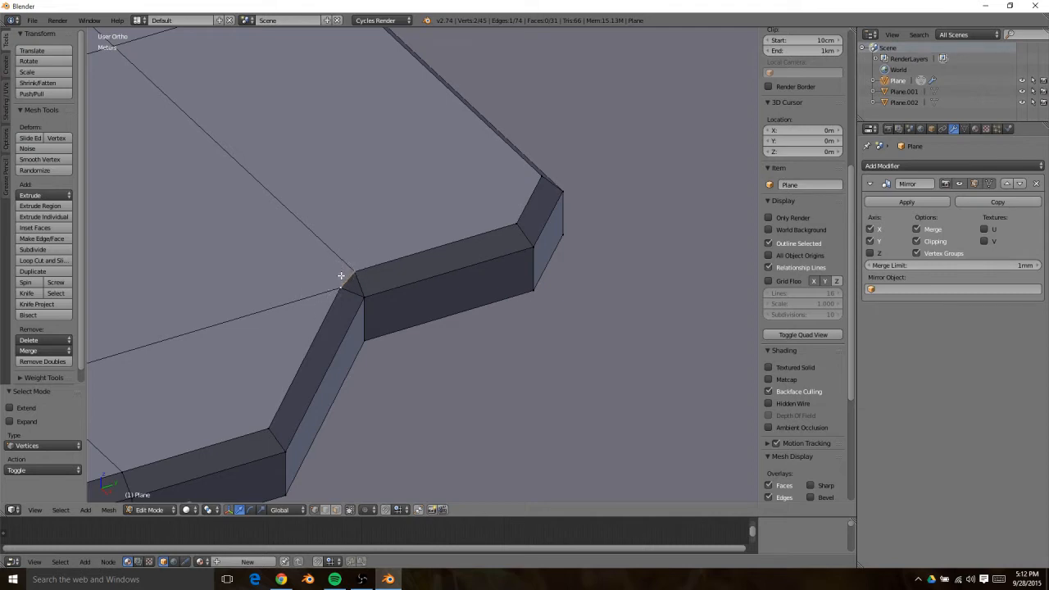
pyautogui.press('b')
pyautogui.moveTo(312, 257); pyautogui.dragTo(366, 295)
pyautogui.hotkey('ctrl', 'Tab')
pyautogui.click(389, 290)
pyautogui.press('z')
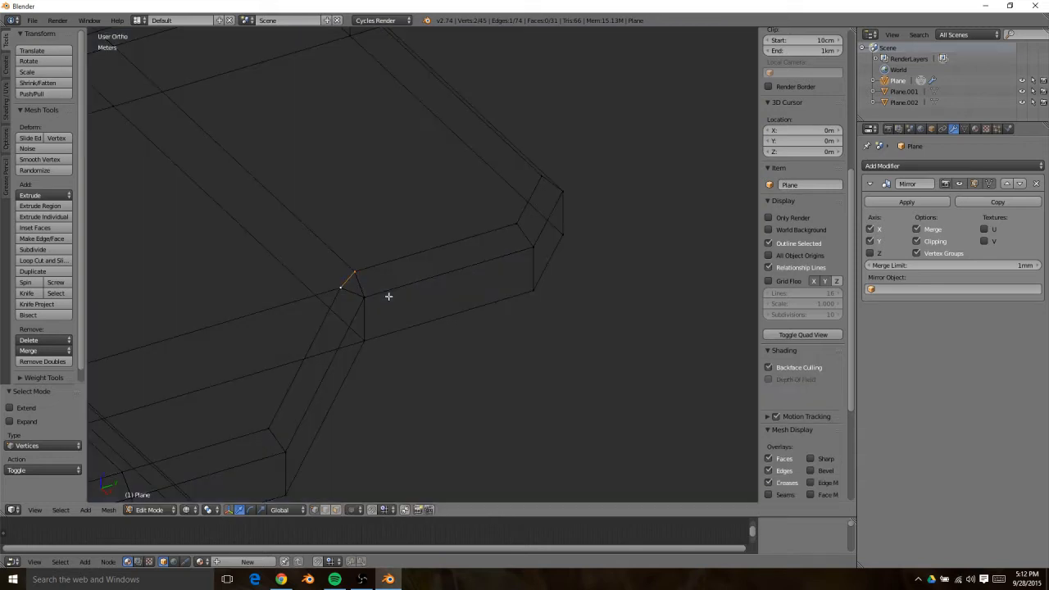
pyautogui.press('x')
pyautogui.click(361, 256)
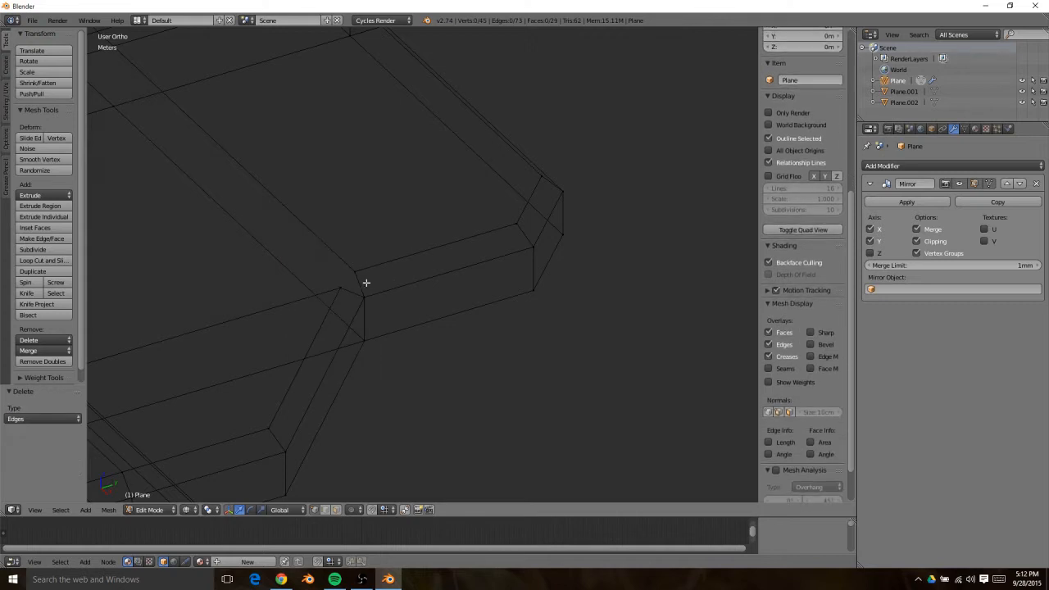
pyautogui.hotkey('ctrl', 'z')
# Merge the two inner bevel vertices at the centre piece's concave corner at their centre
pyautogui.keyDown('shift'); pyautogui.rightClick(337, 287); pyautogui.keyUp('shift')
pyautogui.keyDown('shift'); pyautogui.rightClick(338, 288); pyautogui.keyUp('shift')
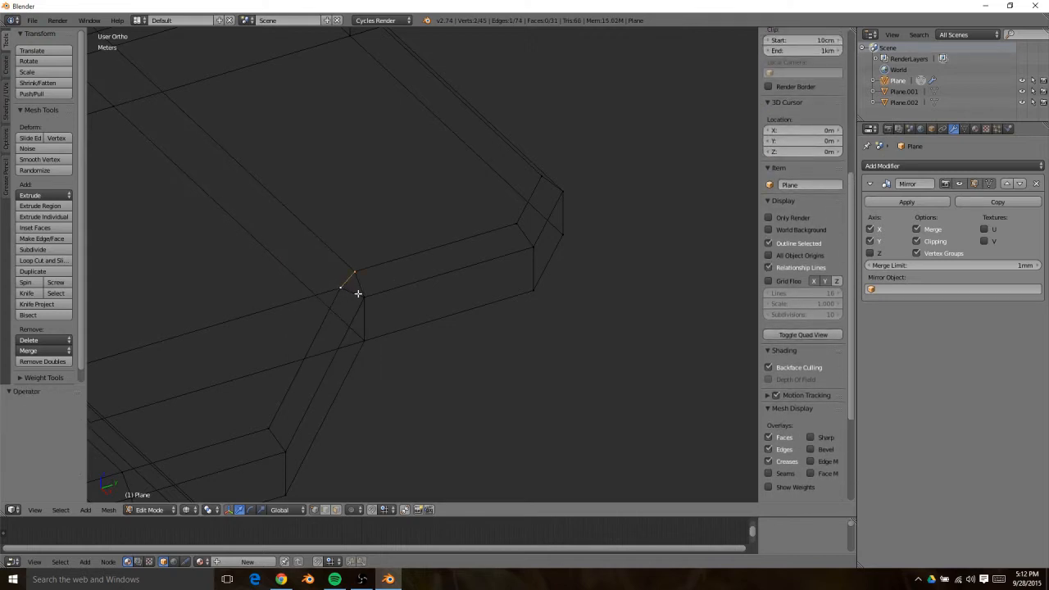
pyautogui.keyDown('shift'); pyautogui.rightClick(359, 294); pyautogui.keyUp('shift')
pyautogui.keyDown('shift'); pyautogui.rightClick(351, 273); pyautogui.keyUp('shift')
pyautogui.rightClick(356, 275)
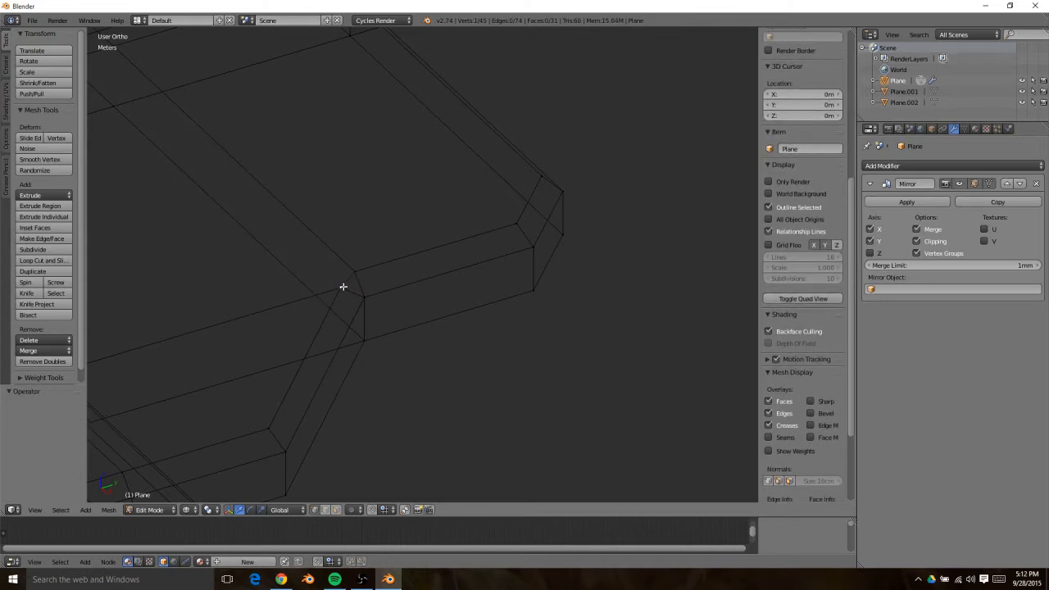
pyautogui.keyDown('shift'); pyautogui.rightClick(340, 287); pyautogui.keyUp('shift')
pyautogui.scroll(-5, 417, 278)
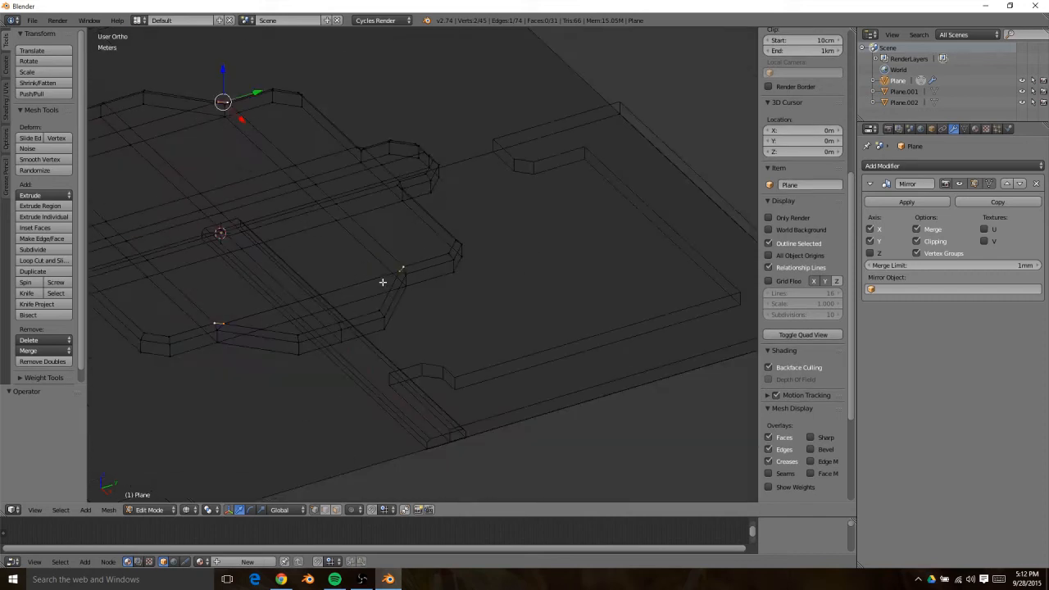
pyautogui.press('KP_Decimal')
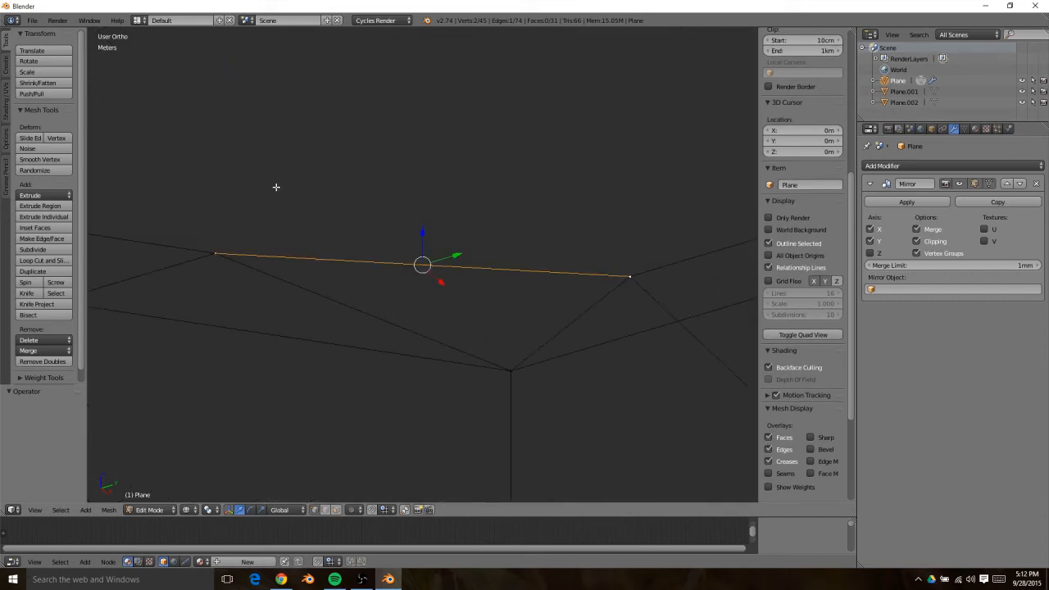
pyautogui.moveTo(276, 188); pyautogui.dragTo(472, 270, button='middle')
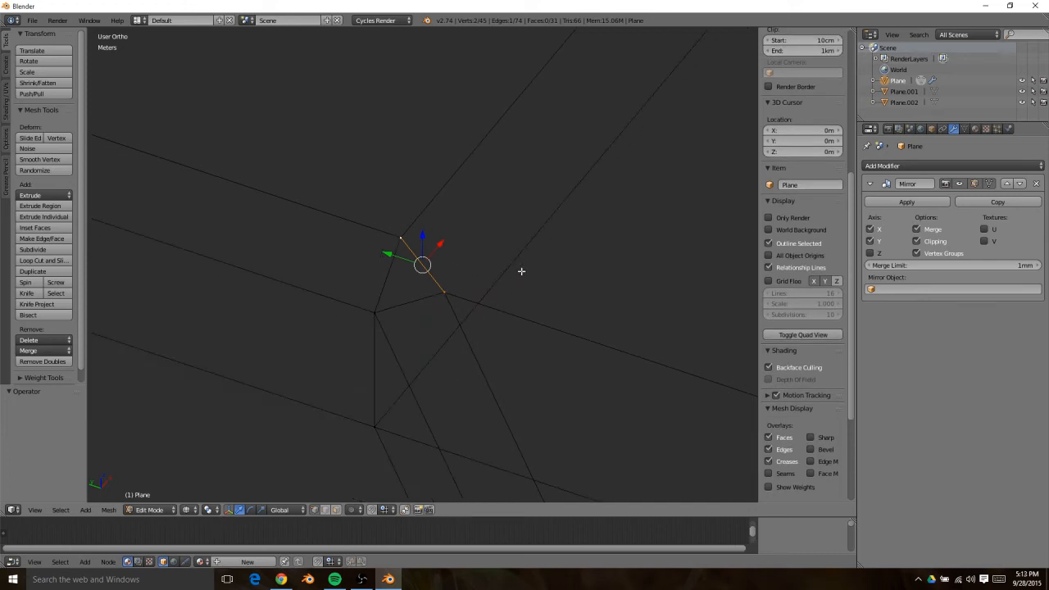
pyautogui.hotkey('alt', 'm')
pyautogui.click(519, 296)
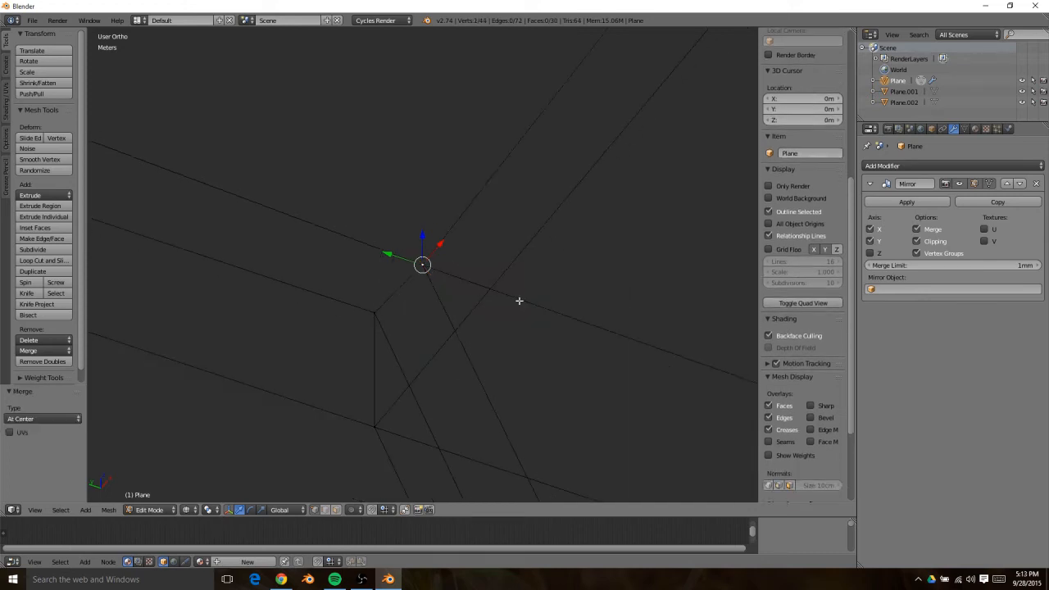
# Merge the pair of inner bevel vertices at the next concave corner, beside the small protruding tab, at their centre
pyautogui.scroll(-5, 445, 332)
pyautogui.keyDown('shift'); pyautogui.moveTo(423, 278); pyautogui.dragTo(465, 420, button='middle'); pyautogui.keyUp('shift')
pyautogui.rightClick(438, 173)
pyautogui.keyDown('shift'); pyautogui.rightClick(445, 183); pyautogui.keyUp('shift')
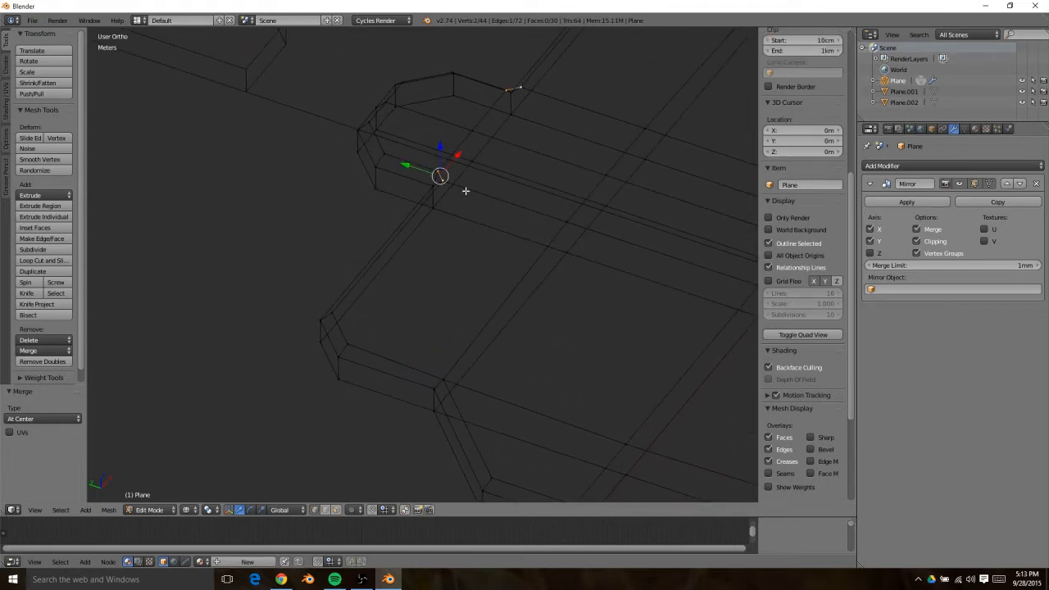
pyautogui.hotkey('alt', 'm')
pyautogui.click(468, 195)
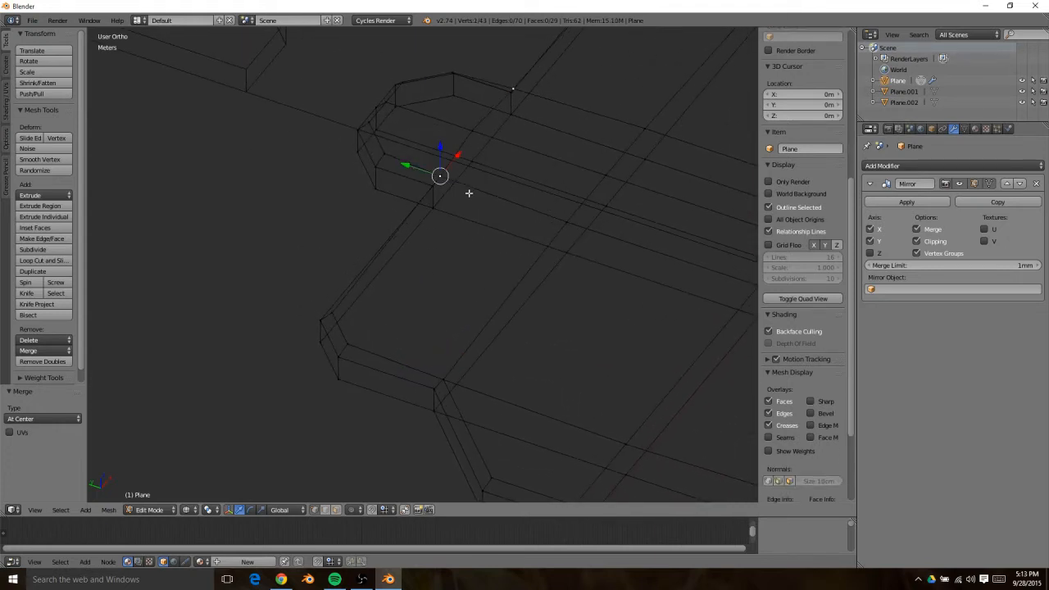
# Examine the centre piece's bevelled outline all around in solid shading
pyautogui.press('Tab')
pyautogui.press('Tab')
pyautogui.scroll(-5, 491, 202)
pyautogui.moveTo(533, 214)
pyautogui.mouseDown(button='middle')
pyautogui.moveTo(464, 257)
pyautogui.moveTo(581, 283)
pyautogui.mouseUp(button='middle')
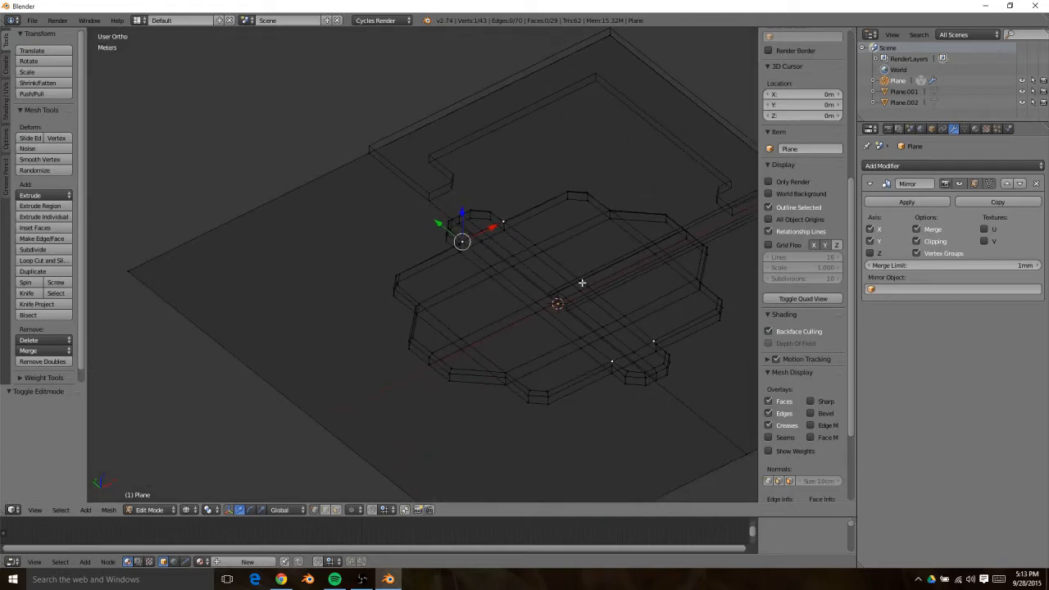
pyautogui.press('z')
pyautogui.keyDown('shift'); pyautogui.moveTo(434, 296); pyautogui.dragTo(243, 288, button='middle'); pyautogui.keyUp('shift')
pyautogui.moveTo(485, 242); pyautogui.dragTo(286, 314, button='middle')
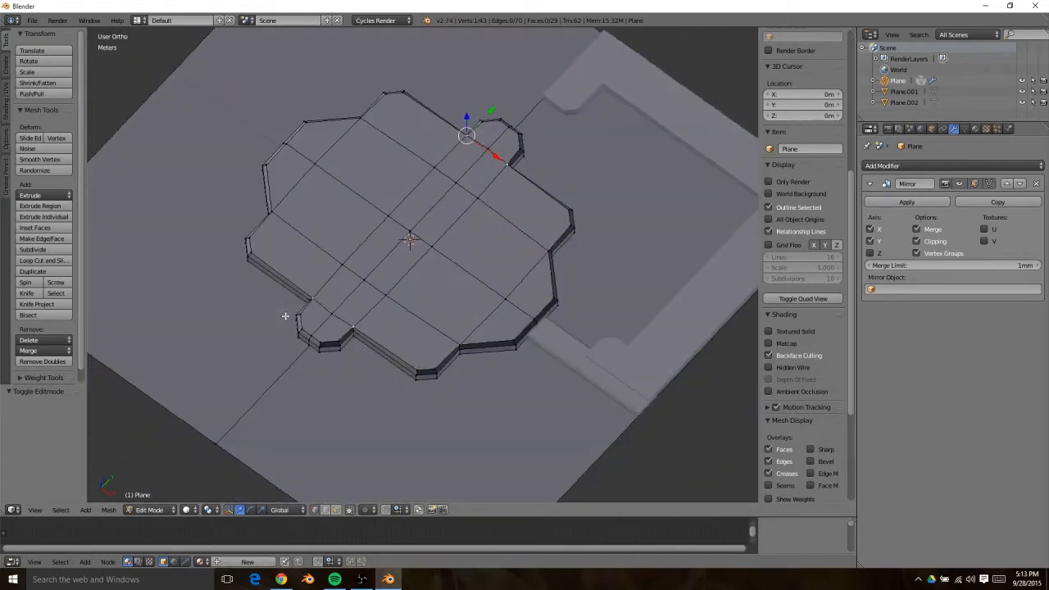
pyautogui.press('Tab')
pyautogui.press('Tab')
pyautogui.press('Tab')
# Select the top edges along the border frame's inner outline, from one notched end to the other
pyautogui.rightClick(574, 99)
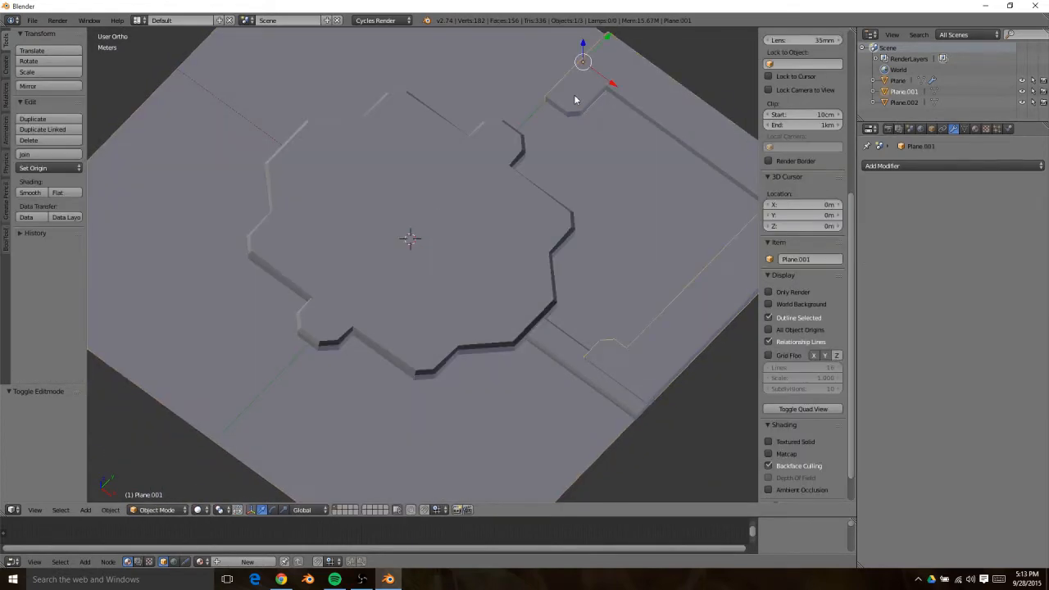
pyautogui.press('Tab')
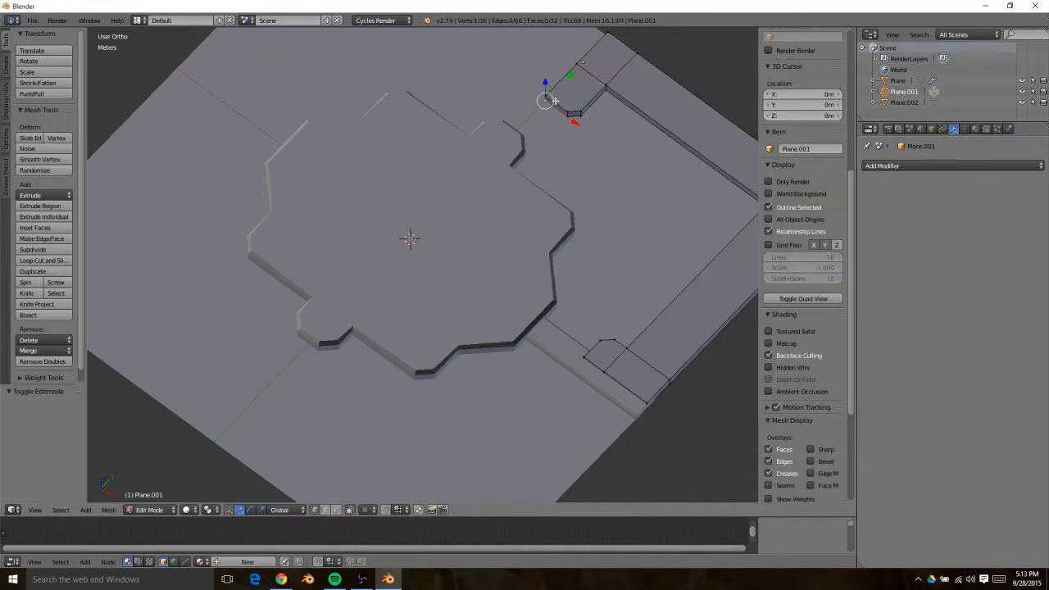
pyautogui.hotkey('ctrl', 'Tab')
pyautogui.click(555, 116)
pyautogui.rightClick(560, 100)
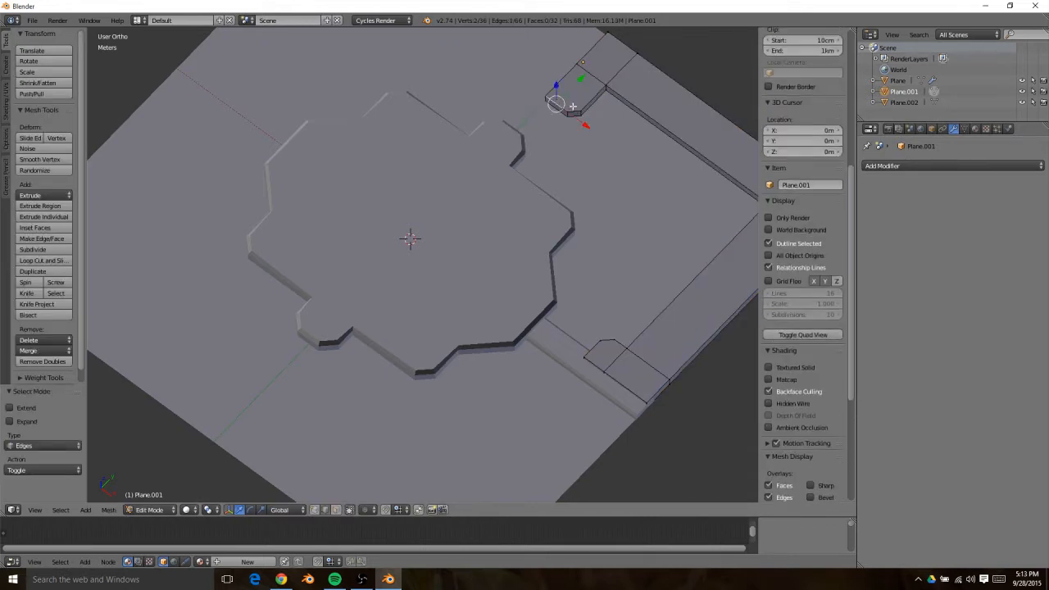
pyautogui.keyDown('shift'); pyautogui.rightClick(574, 107); pyautogui.keyUp('shift')
pyautogui.keyDown('shift'); pyautogui.rightClick(584, 99); pyautogui.keyUp('shift')
pyautogui.keyDown('shift'); pyautogui.rightClick(638, 88); pyautogui.keyUp('shift')
pyautogui.keyDown('shift'); pyautogui.rightClick(728, 255); pyautogui.keyUp('shift')
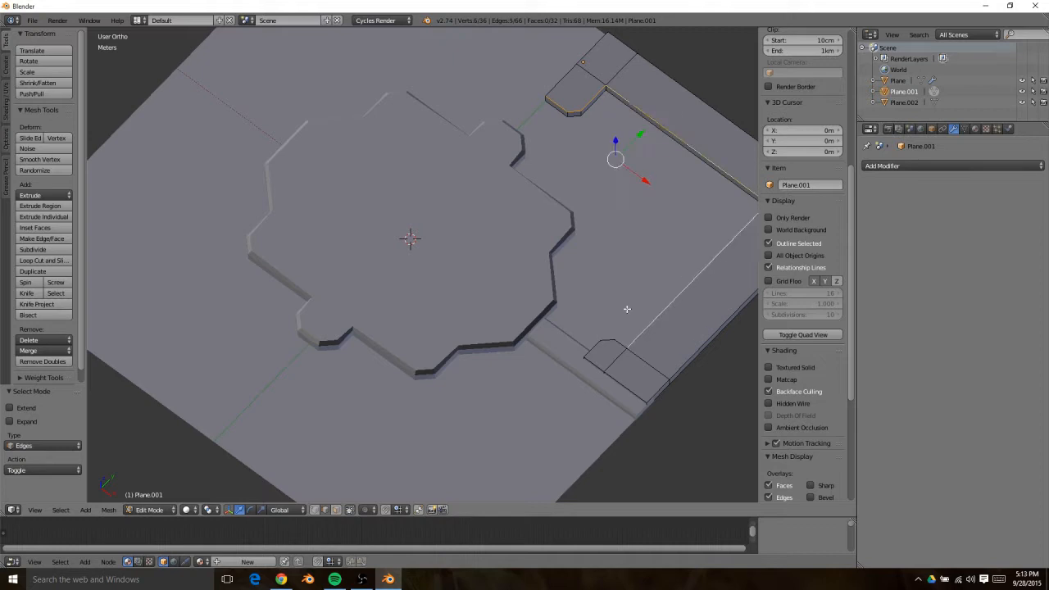
pyautogui.keyDown('shift'); pyautogui.rightClick(623, 344); pyautogui.keyUp('shift')
pyautogui.keyDown('shift'); pyautogui.rightClick(605, 345); pyautogui.keyUp('shift')
pyautogui.keyDown('shift'); pyautogui.rightClick(593, 350); pyautogui.keyUp('shift')
# Join the border frame into the mirrored main panel object
pyautogui.press('Tab')
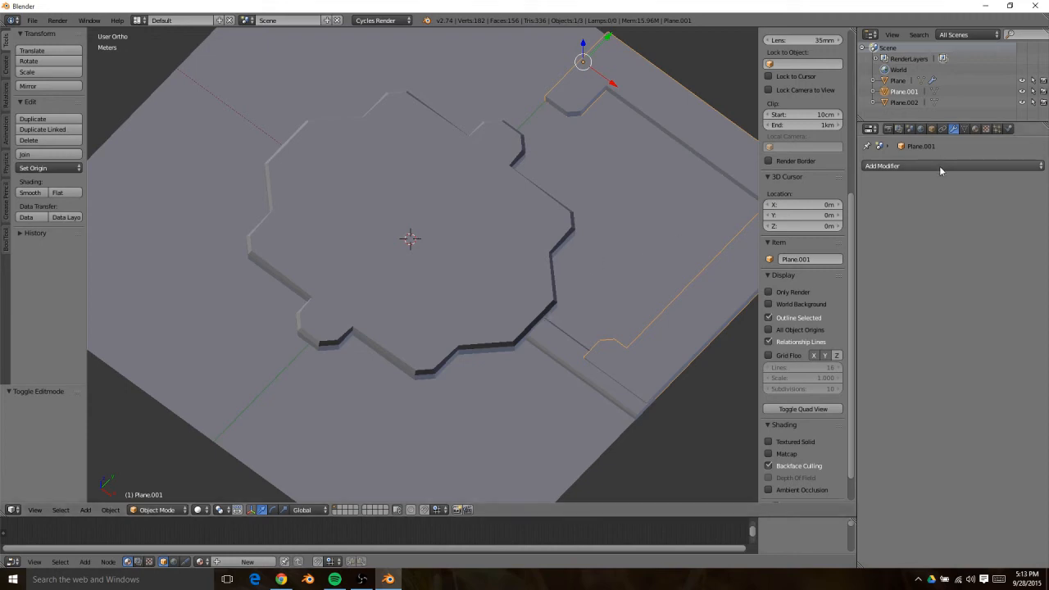
pyautogui.keyDown('shift'); pyautogui.rightClick(625, 232); pyautogui.keyUp('shift')
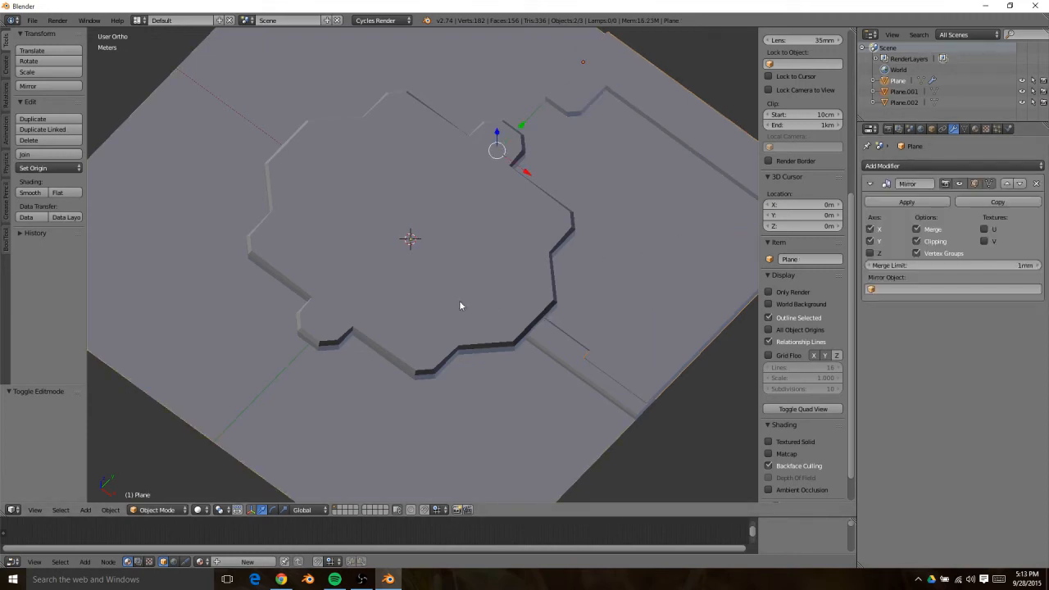
pyautogui.hotkey('ctrl', 'j')
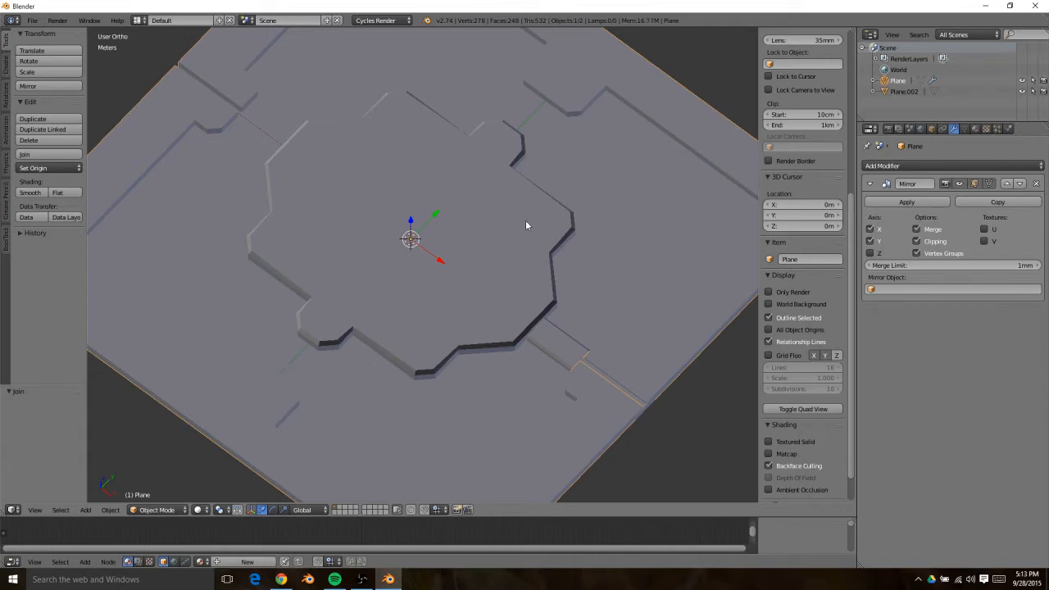
# Select the two narrow faces at the gap in the border frame's side tab and move them along Y about -23.685 cm to the mirror line
pyautogui.press('Tab')
pyautogui.rightClick(563, 353)
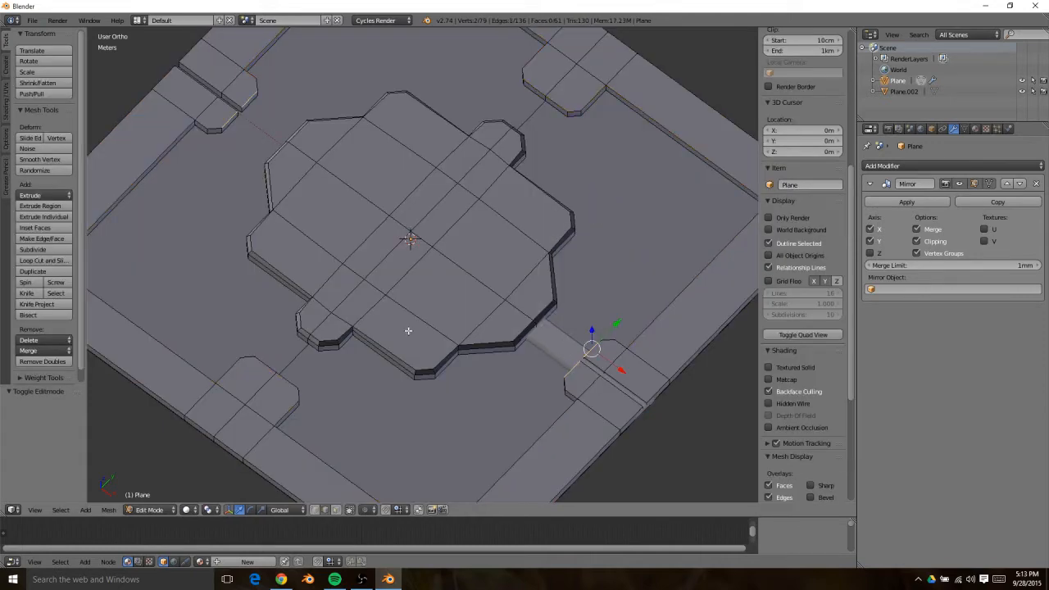
pyautogui.moveTo(408, 331); pyautogui.dragTo(583, 314, button='middle')
pyautogui.press('Tab')
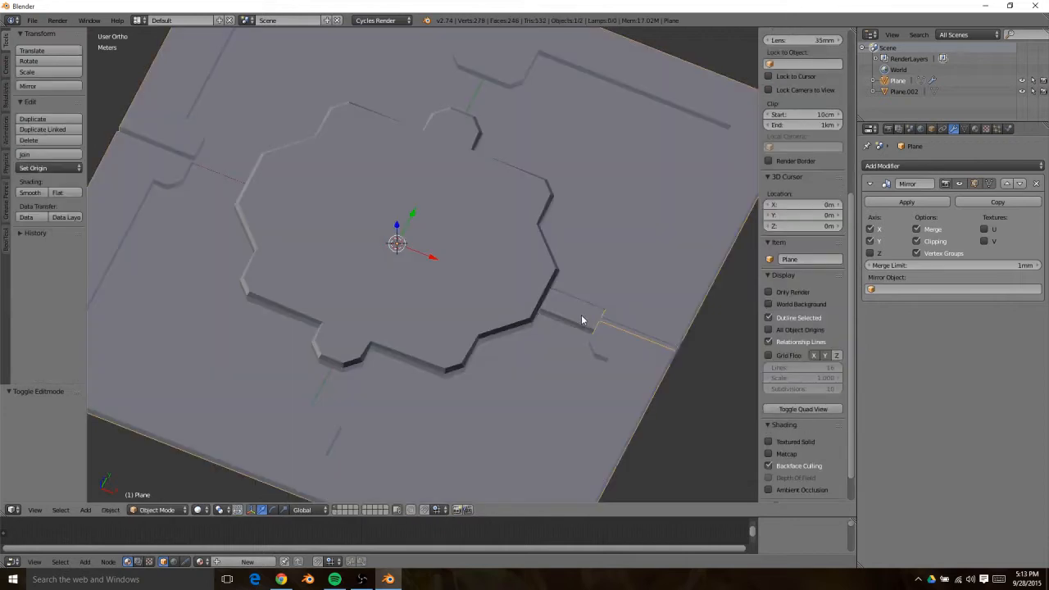
pyautogui.press('Tab')
pyautogui.rightClick(613, 322)
pyautogui.hotkey('ctrl', 'Tab')
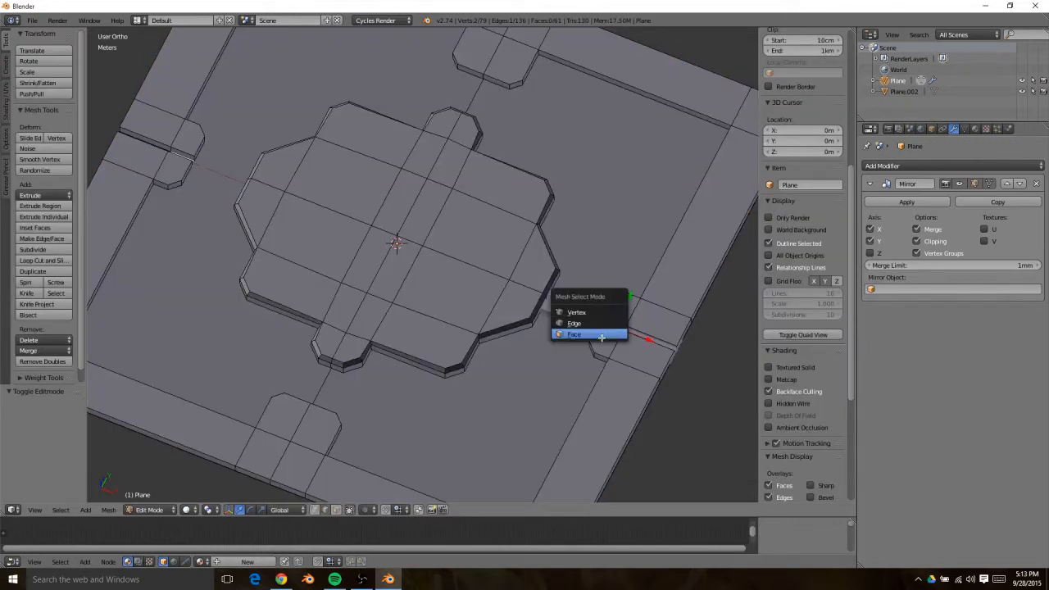
pyautogui.click(602, 335)
pyautogui.rightClick(662, 343)
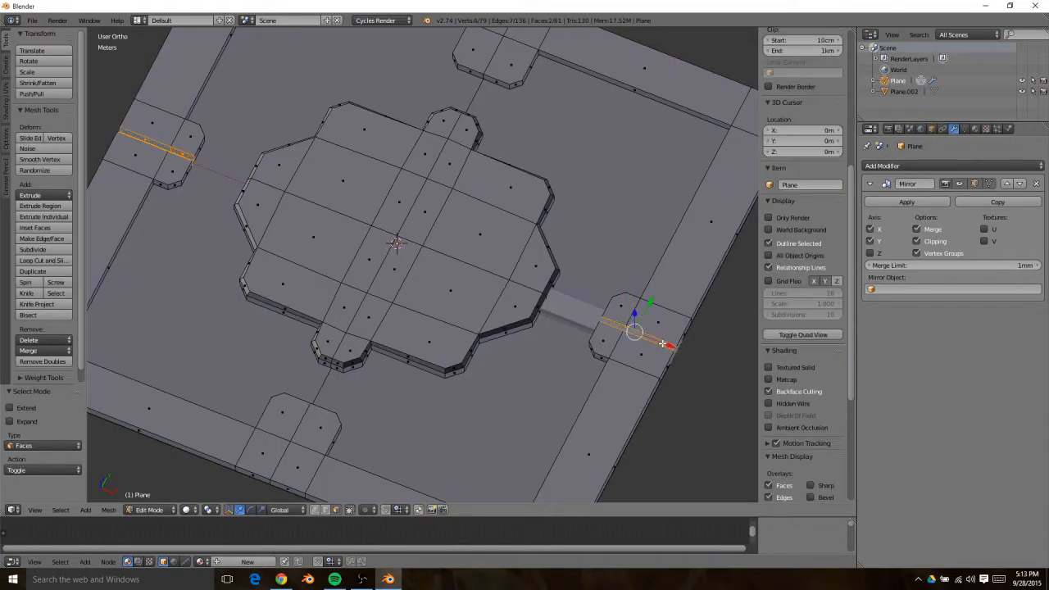
pyautogui.press('g')
pyautogui.press('y')
pyautogui.click(657, 350)
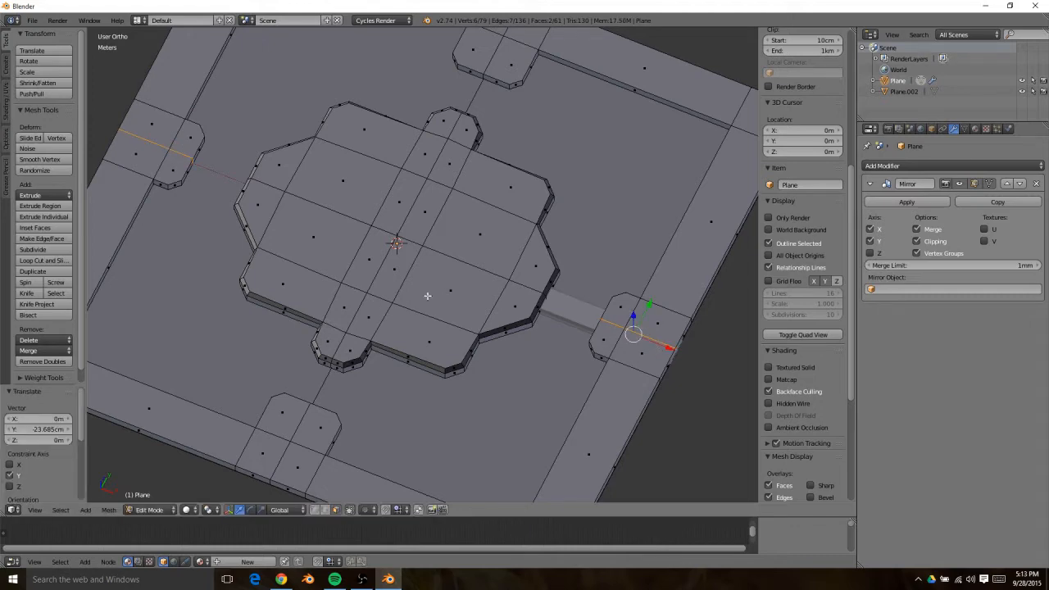
# Select the top edges along the border frame's inner outline, from tab to tab, and bevel them by about 0.009
pyautogui.moveTo(490, 274); pyautogui.dragTo(335, 289, button='middle')
pyautogui.scroll(3, 531, 278)
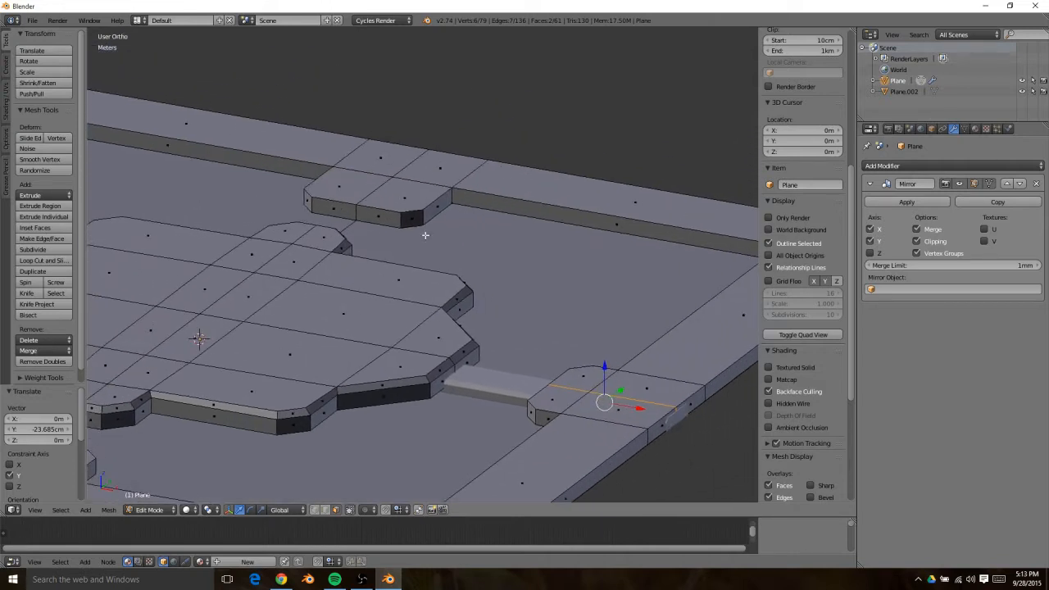
pyautogui.hotkey('ctrl', 'Tab')
pyautogui.click(412, 213)
pyautogui.rightClick(394, 209)
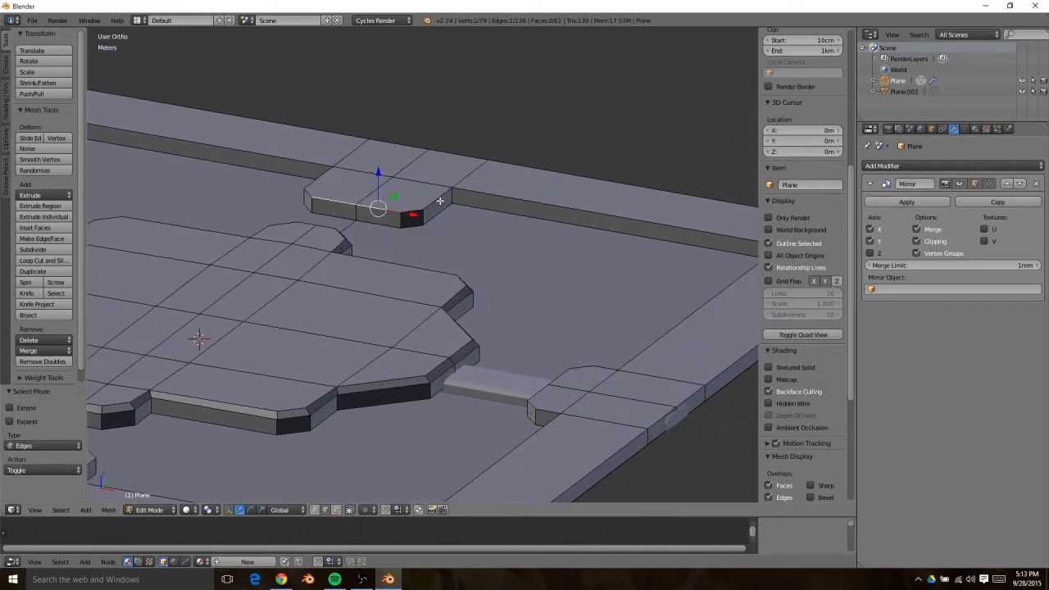
pyautogui.keyDown('ctrl'); pyautogui.rightClick(558, 202); pyautogui.keyUp('ctrl')
pyautogui.keyDown('ctrl'); pyautogui.rightClick(581, 367); pyautogui.keyUp('ctrl')
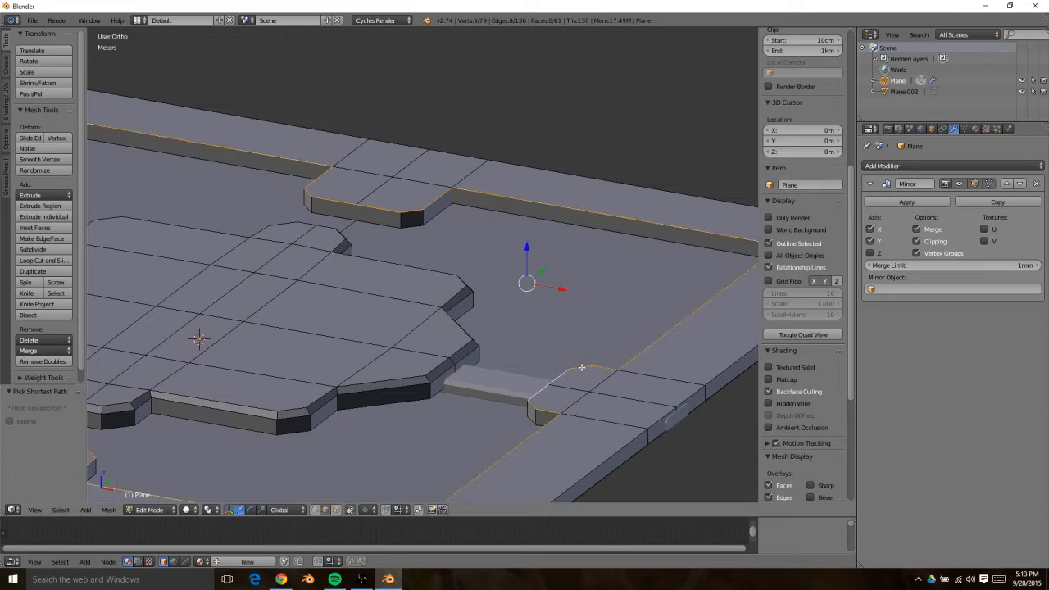
pyautogui.hotkey('ctrl', 'b')
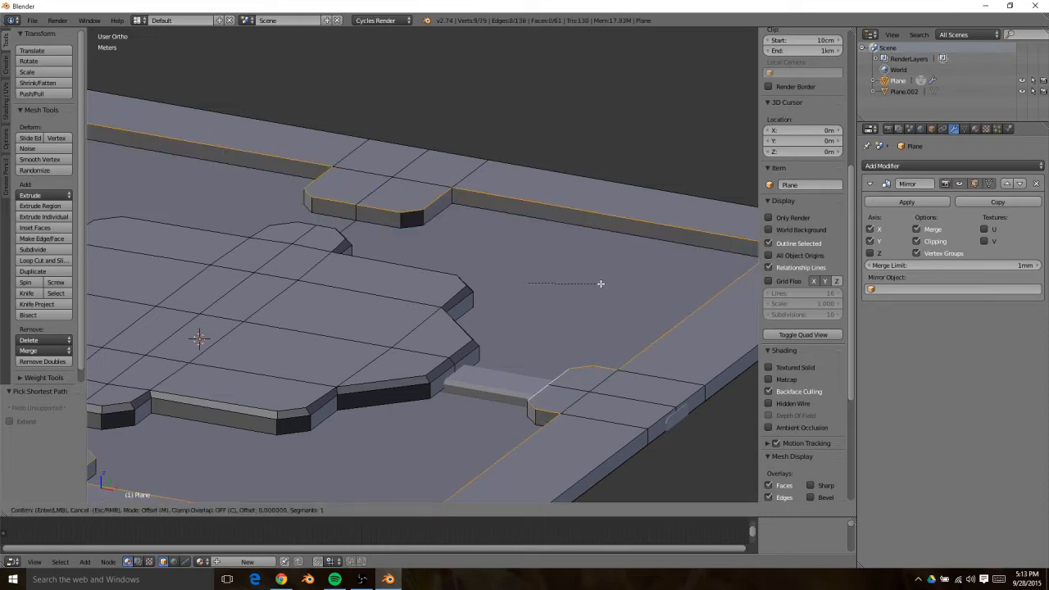
pyautogui.click(603, 285)
# Merge the short bevel edge at the concave corner where the frame's notched tab meets the long straight rail, at its centre
pyautogui.hotkey('ctrl', 'Tab')
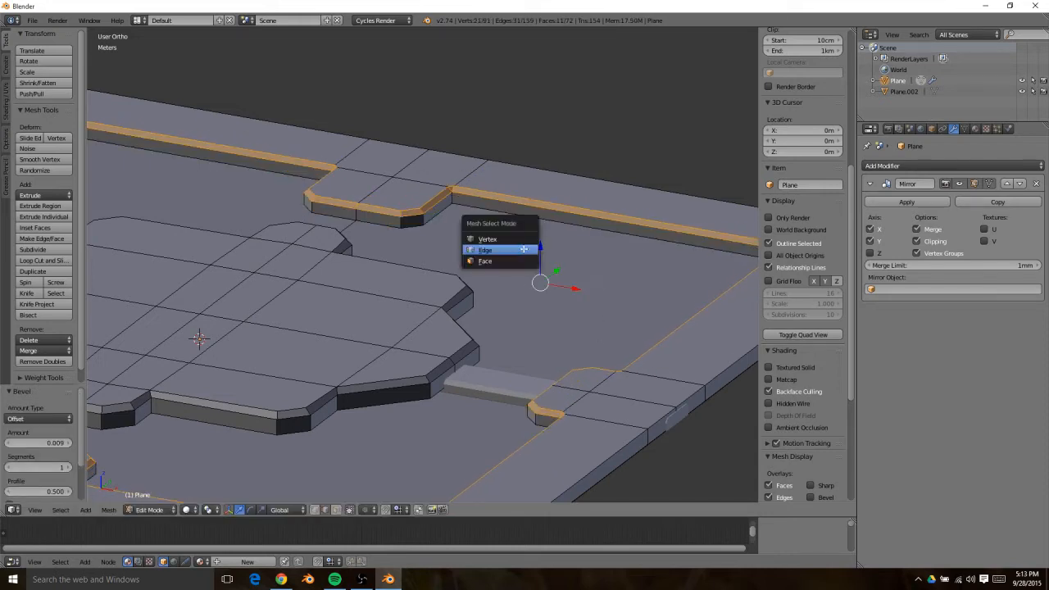
pyautogui.click(517, 249)
pyautogui.rightClick(452, 189)
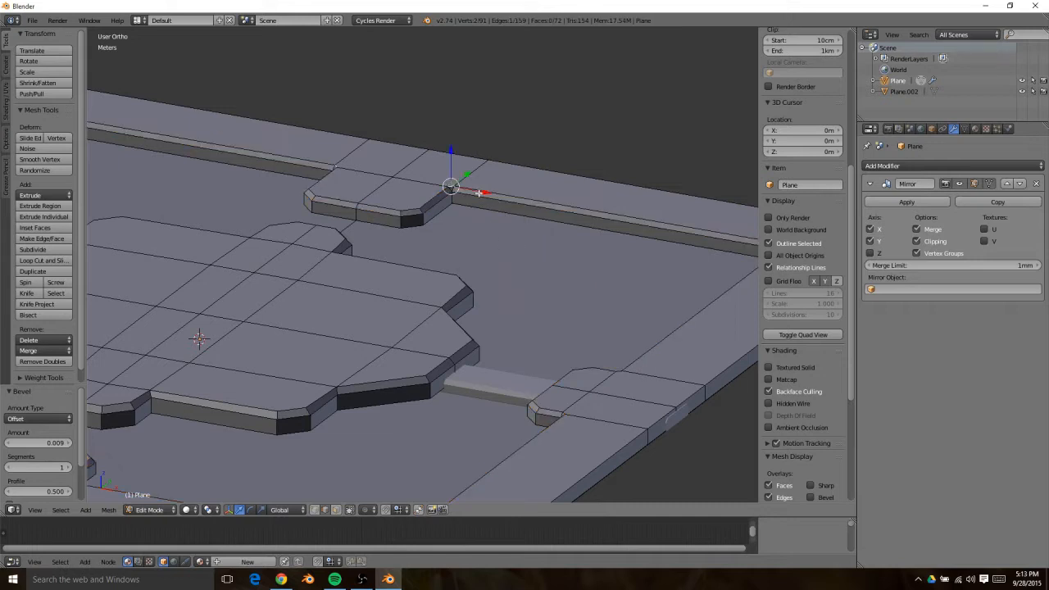
pyautogui.hotkey('alt', 'm')
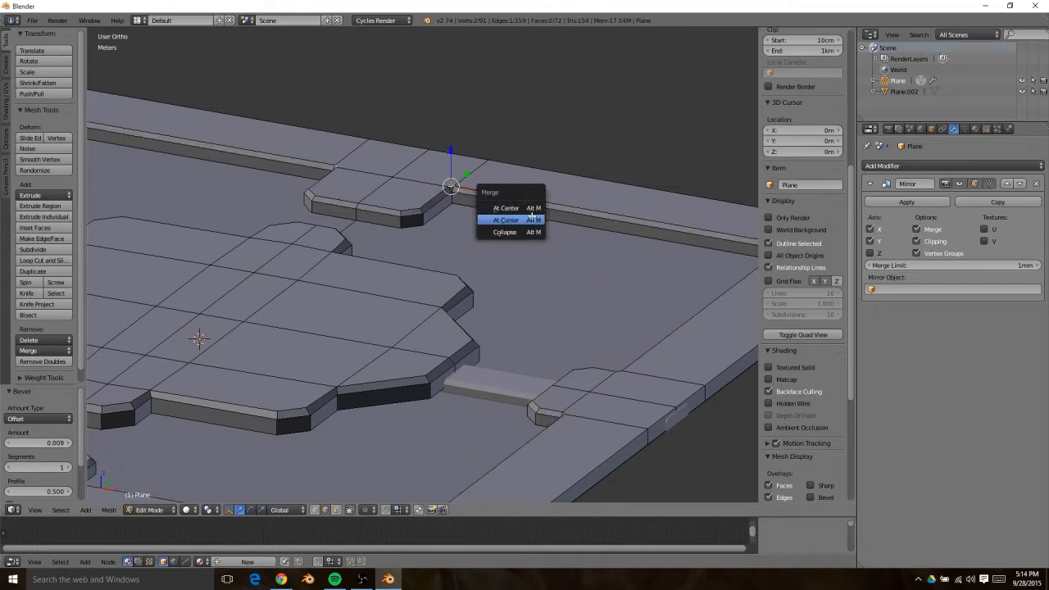
pyautogui.click(525, 206)
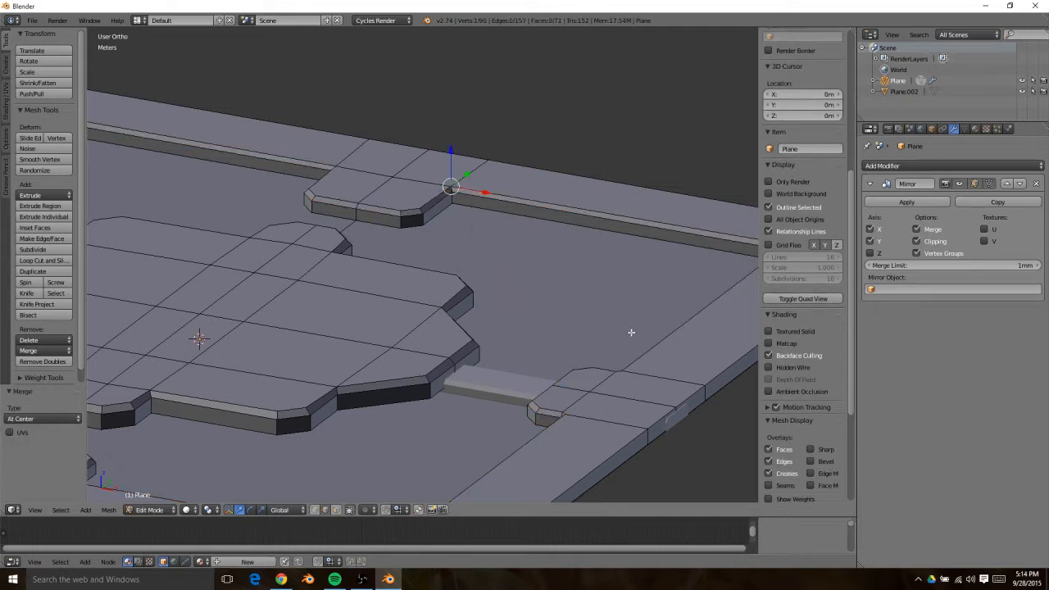
# Merge the short bevel edge at the frame's inner right-angle corner at its centre
pyautogui.keyDown('shift'); pyautogui.moveTo(631, 332); pyautogui.dragTo(361, 344, button='middle'); pyautogui.keyUp('shift')
pyautogui.rightClick(591, 249)
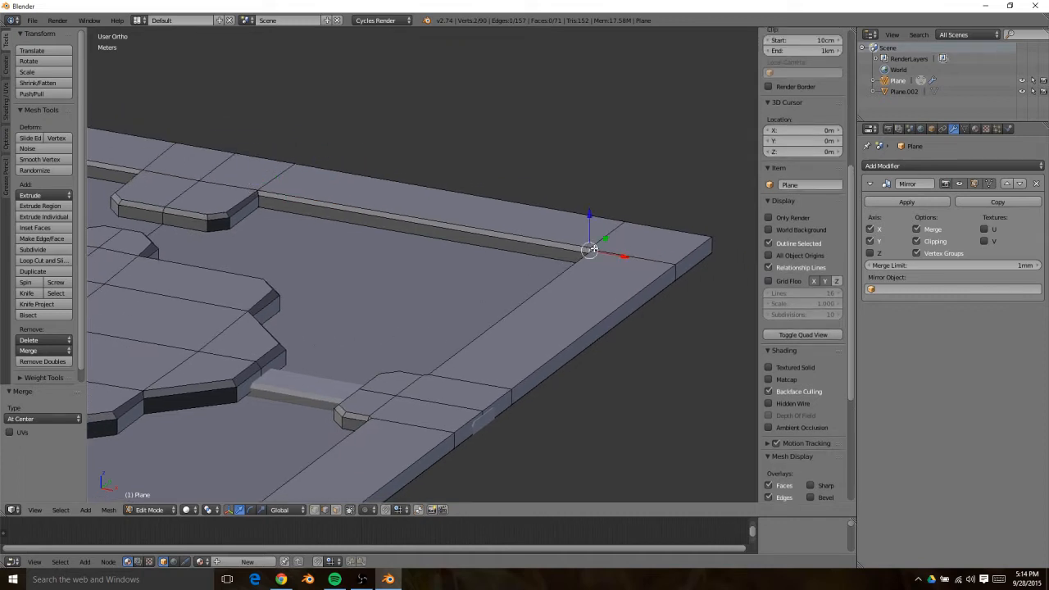
pyautogui.rightClick(594, 248)
pyautogui.rightClick(597, 248)
pyautogui.rightClick(595, 249)
pyautogui.rightClick(593, 248)
pyautogui.rightClick(592, 248)
pyautogui.rightClick(591, 249)
pyautogui.press('KP_Decimal')
pyautogui.moveTo(519, 265); pyautogui.dragTo(369, 354, button='middle')
pyautogui.hotkey('alt', 'm')
pyautogui.click(560, 335)
# In top view, merge the short bevel edge where the side tab meets the vertical rail at its centre
pyautogui.scroll(-5, 408, 324)
pyautogui.scroll(9, 429, 314)
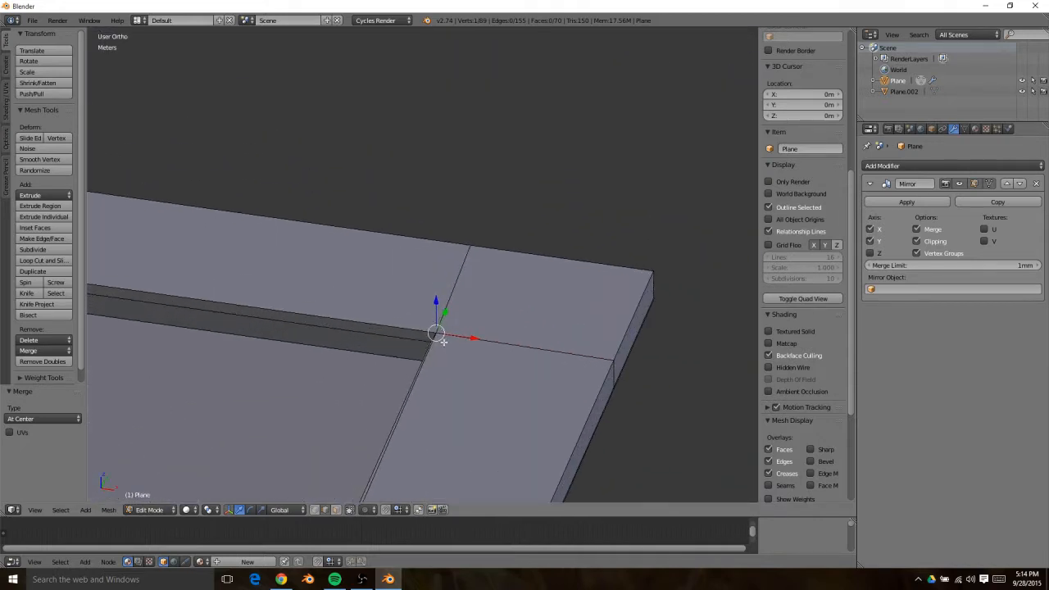
pyautogui.keyDown('shift'); pyautogui.moveTo(459, 360); pyautogui.dragTo(451, 271, button='middle'); pyautogui.keyUp('shift')
pyautogui.moveTo(503, 345); pyautogui.dragTo(533, 418, button='middle')
pyautogui.press('KP_7')
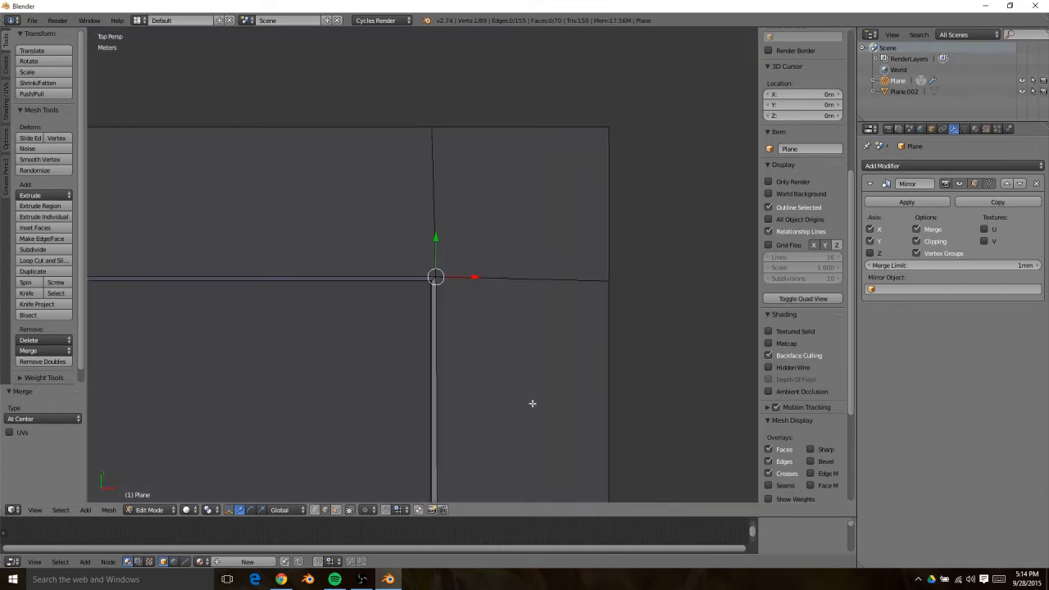
pyautogui.scroll(-4, 496, 394)
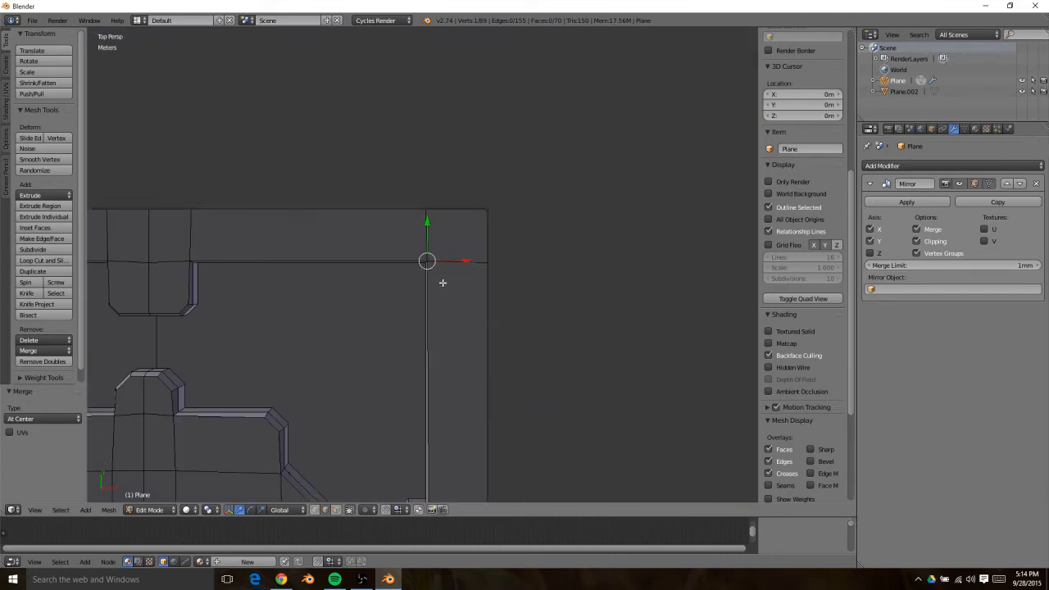
pyautogui.keyDown('shift'); pyautogui.moveTo(437, 420); pyautogui.dragTo(445, 254, button='middle'); pyautogui.keyUp('shift')
pyautogui.scroll(4, 489, 430)
pyautogui.keyDown('shift'); pyautogui.rightClick(467, 456); pyautogui.keyUp('shift')
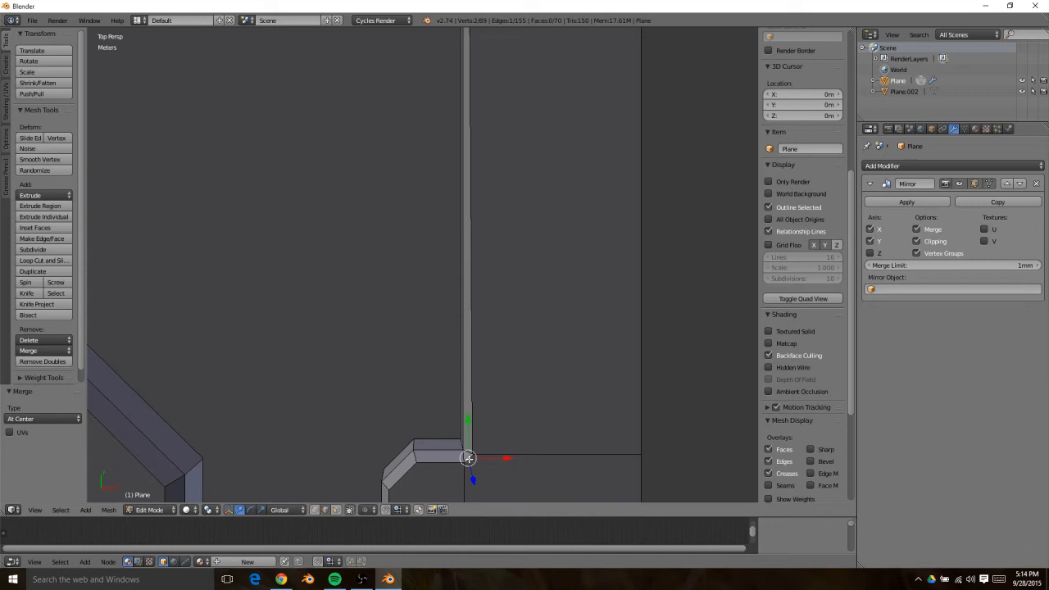
pyautogui.hotkey('alt', 'm')
pyautogui.click(551, 451)
# Move the merged vertex at the side tab's corner about -3.156 cm along Y and 6.376 cm along X
pyautogui.scroll(-6, 519, 426)
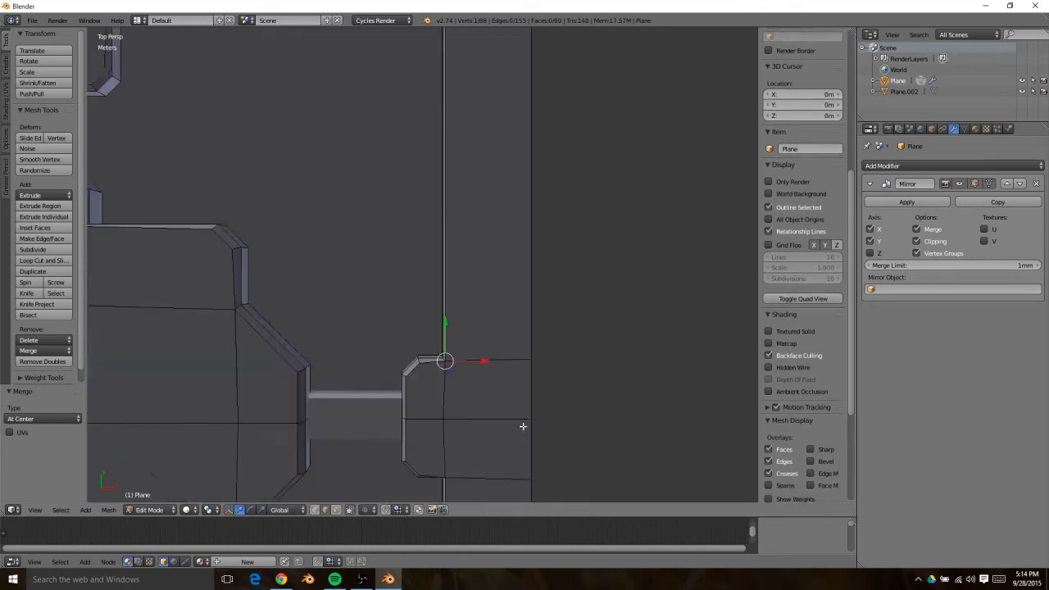
pyautogui.scroll(5, 476, 391)
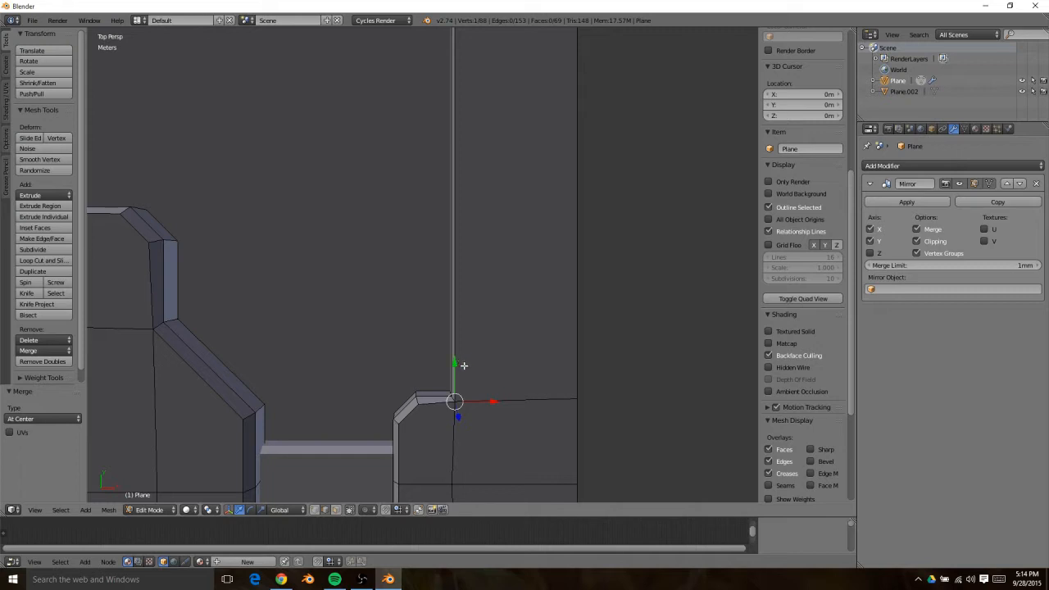
pyautogui.hotkey('ctrl', 'Tab')
pyautogui.click(458, 390)
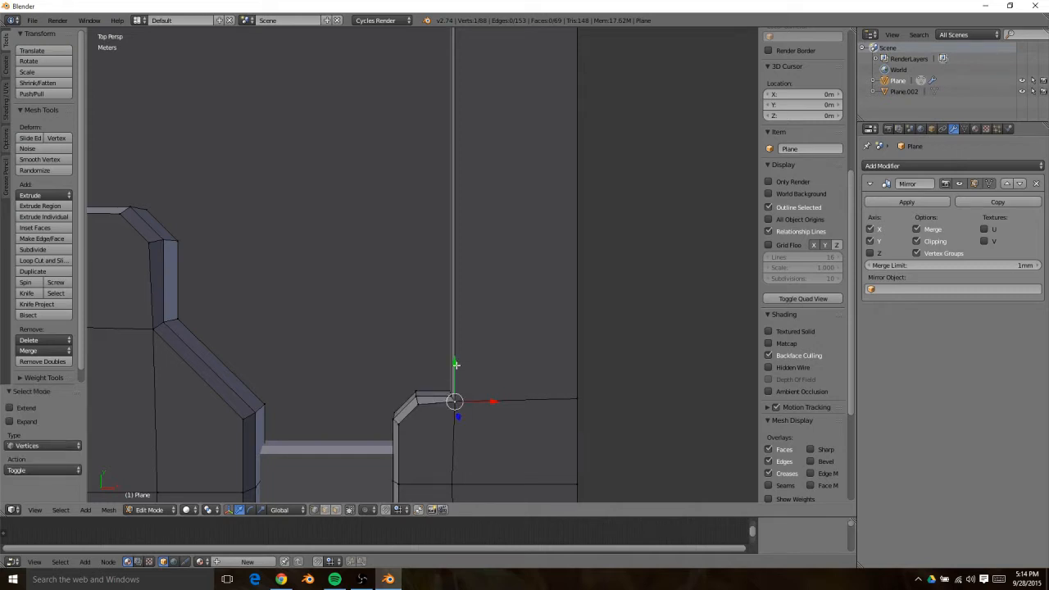
pyautogui.moveTo(456, 363); pyautogui.dragTo(457, 369)
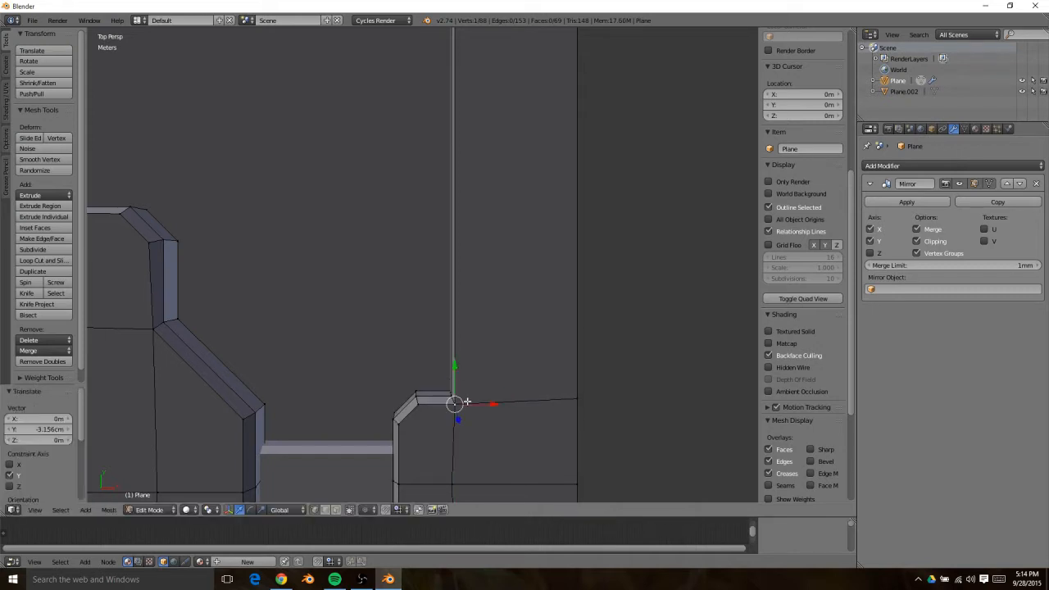
pyautogui.moveTo(477, 402); pyautogui.dragTo(484, 401)
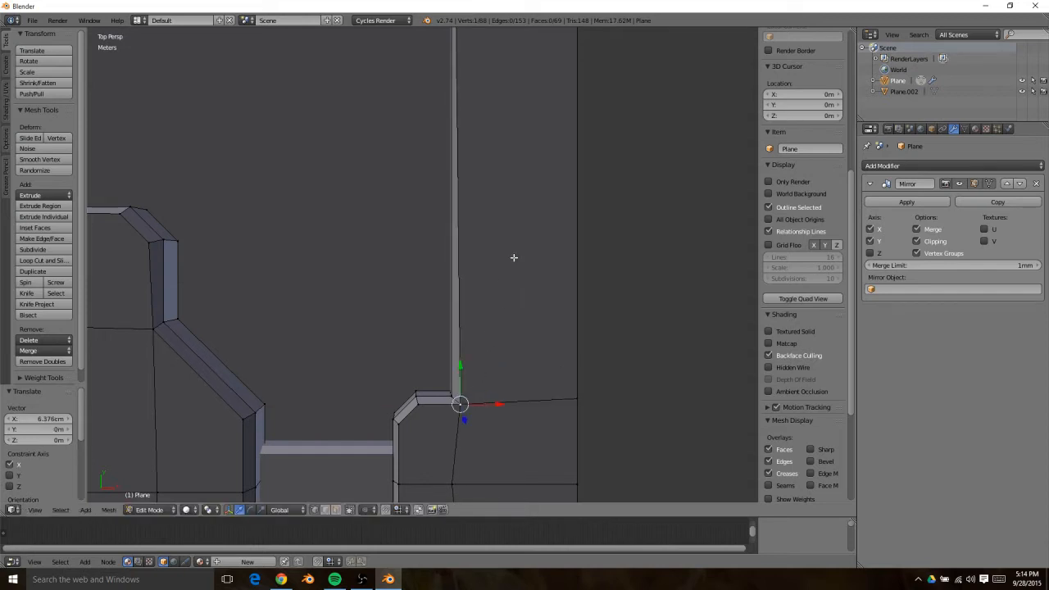
# In orthographic top view, move the frame's inner corner vertex outward by about 7.891 cm in both X and Y
pyautogui.keyDown('shift'); pyautogui.moveTo(511, 275); pyautogui.dragTo(517, 478, button='middle'); pyautogui.keyUp('shift')
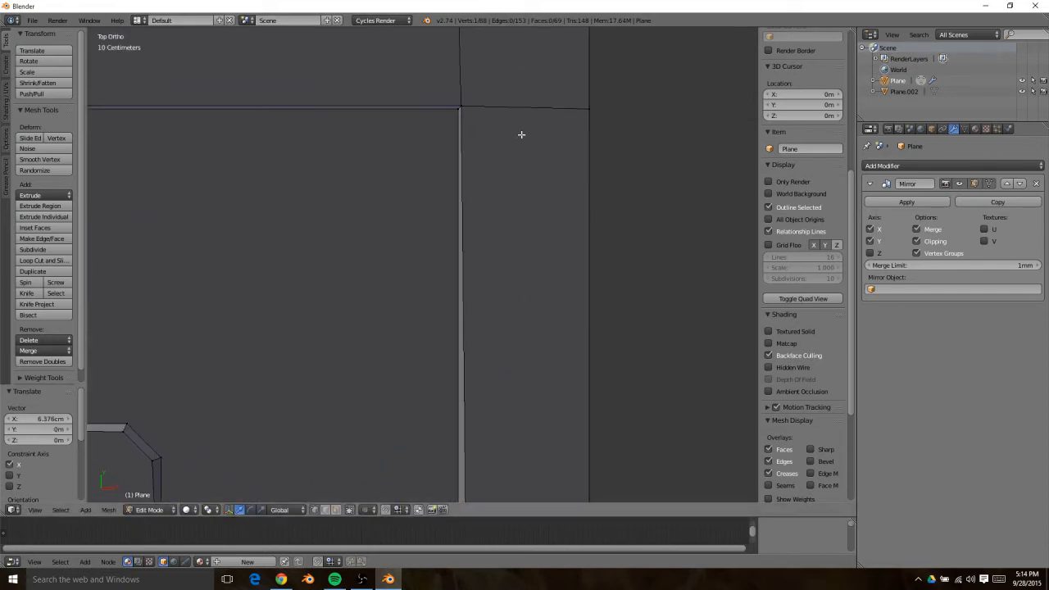
pyautogui.press('KP_5')
pyautogui.scroll(4, 427, 217)
pyautogui.rightClick(453, 152)
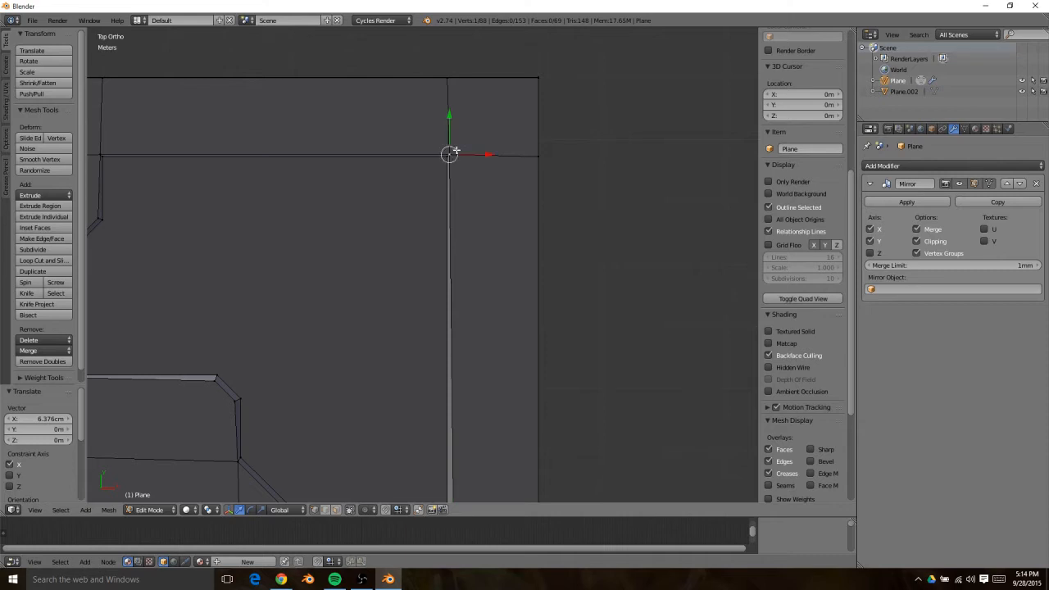
pyautogui.press('g')
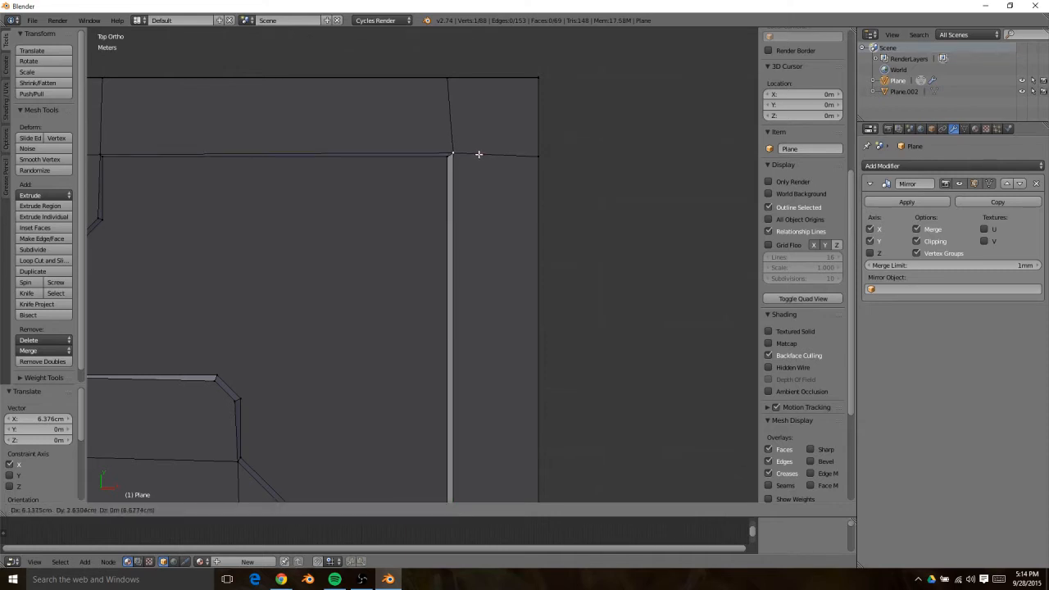
pyautogui.click(479, 152)
# Set the snap element to Vertex and align the upper tab's corner vertex along Y with the frame's inner corner vertex
pyautogui.keyDown('shift'); pyautogui.moveTo(552, 166); pyautogui.dragTo(677, 160, button='middle'); pyautogui.keyUp('shift')
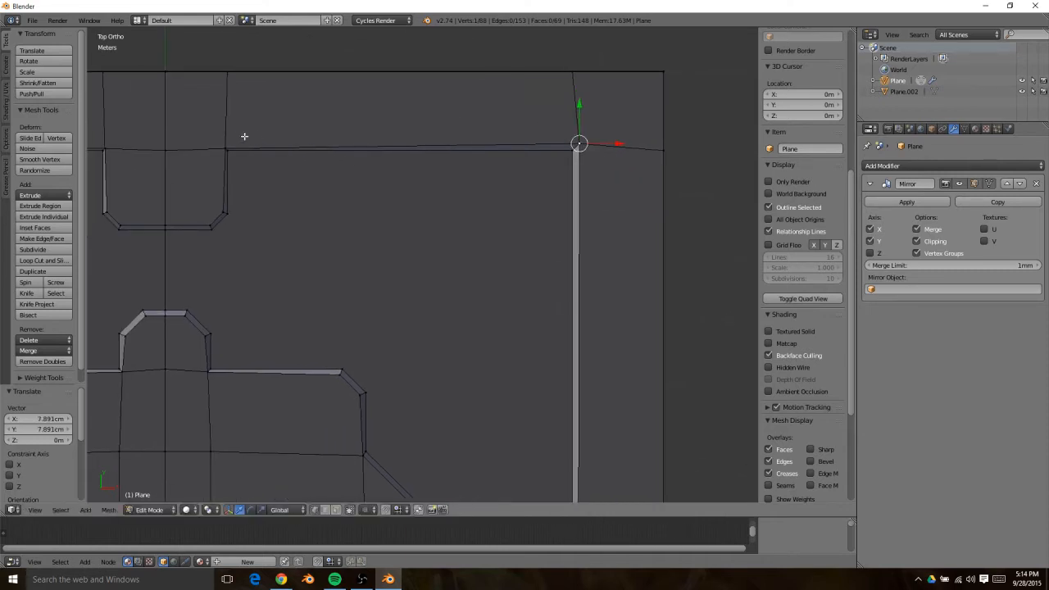
pyautogui.rightClick(225, 140)
pyautogui.click(400, 510)
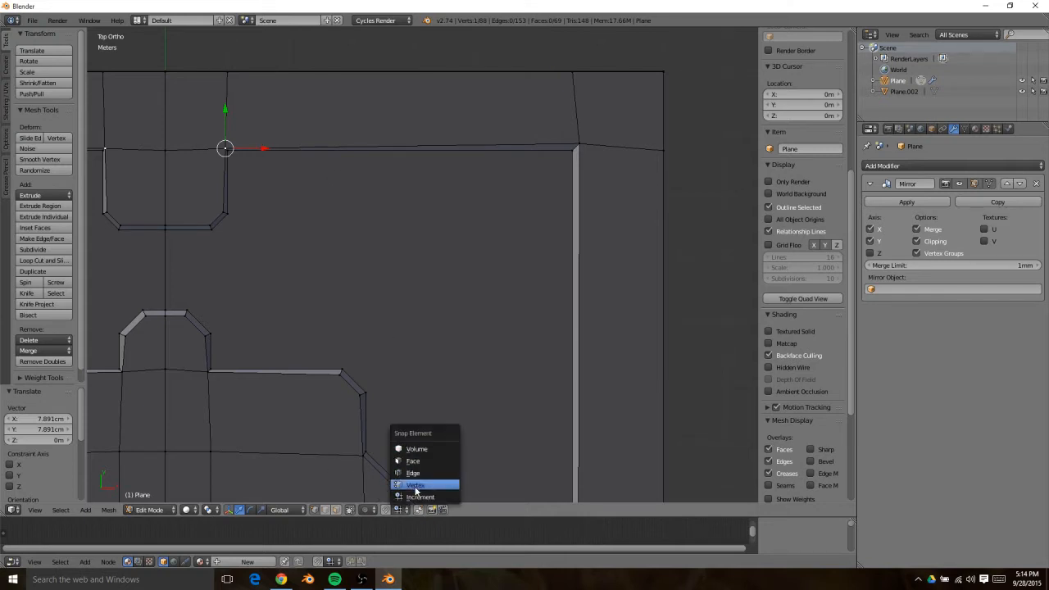
pyautogui.click(416, 485)
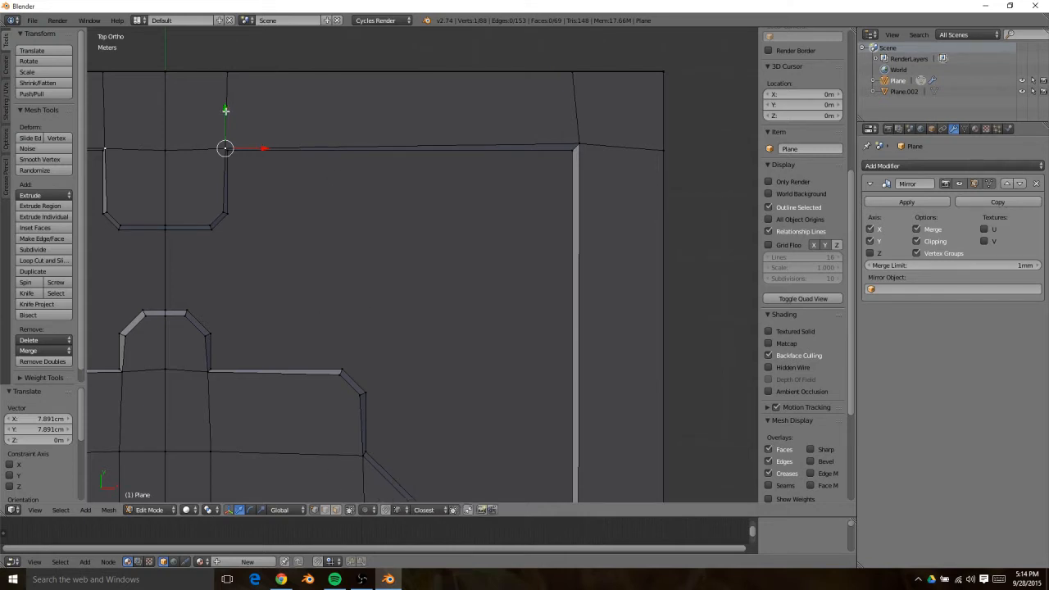
pyautogui.press('g')
pyautogui.press('y')
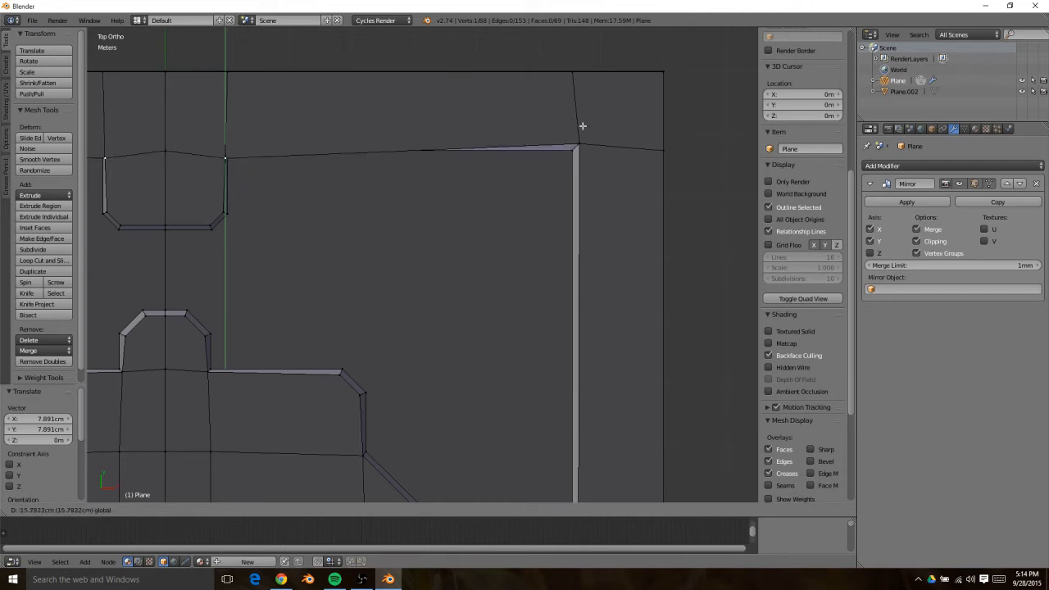
pyautogui.click(580, 145)
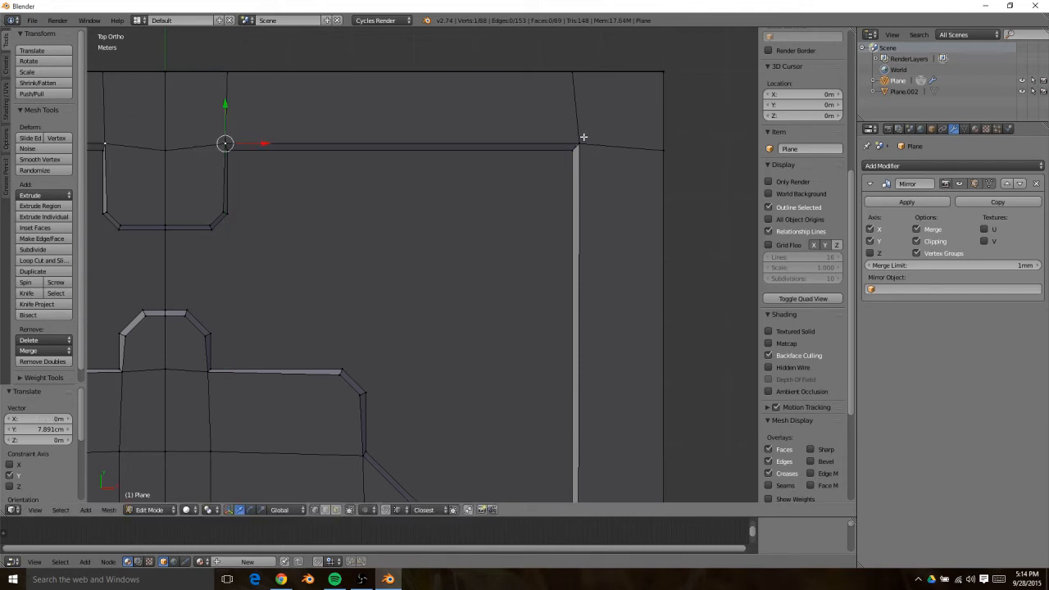
# Align the frame's outer-edge vertex above the upper tab along X with the tab's corner vertex
pyautogui.rightClick(580, 141)
pyautogui.rightClick(228, 75)
pyautogui.press('g')
pyautogui.press('y')
pyautogui.click(223, 140)
# Snap the two outer-edge vertices around the frame's corner square into line with the inner corner vertex, one along X and one along Y
pyautogui.rightClick(576, 74)
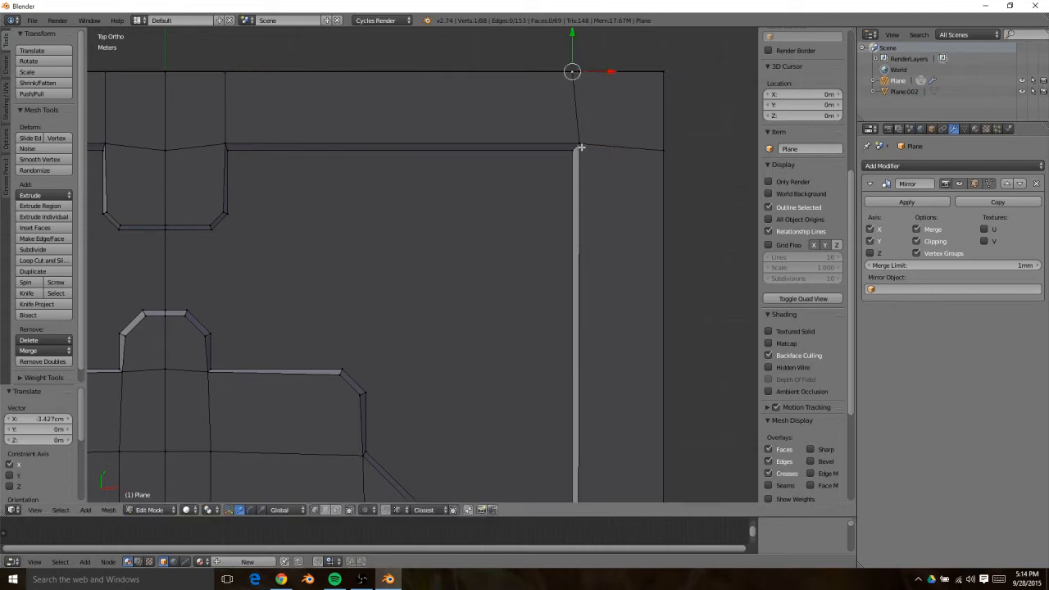
pyautogui.press('g')
pyautogui.press('x')
pyautogui.click(586, 132)
pyautogui.rightClick(664, 150)
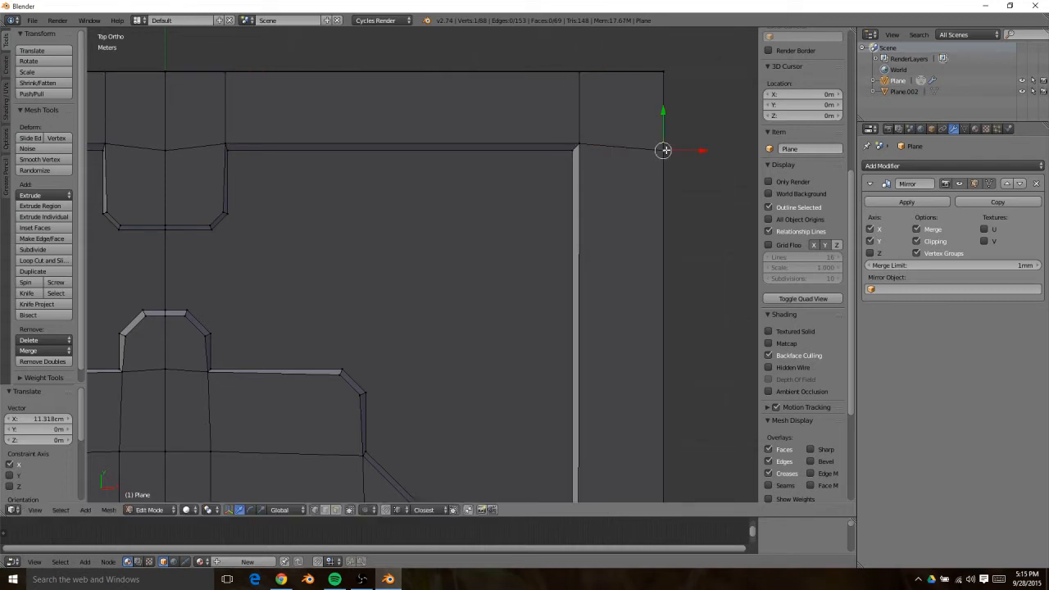
pyautogui.press('g')
pyautogui.press('y')
pyautogui.click(579, 136)
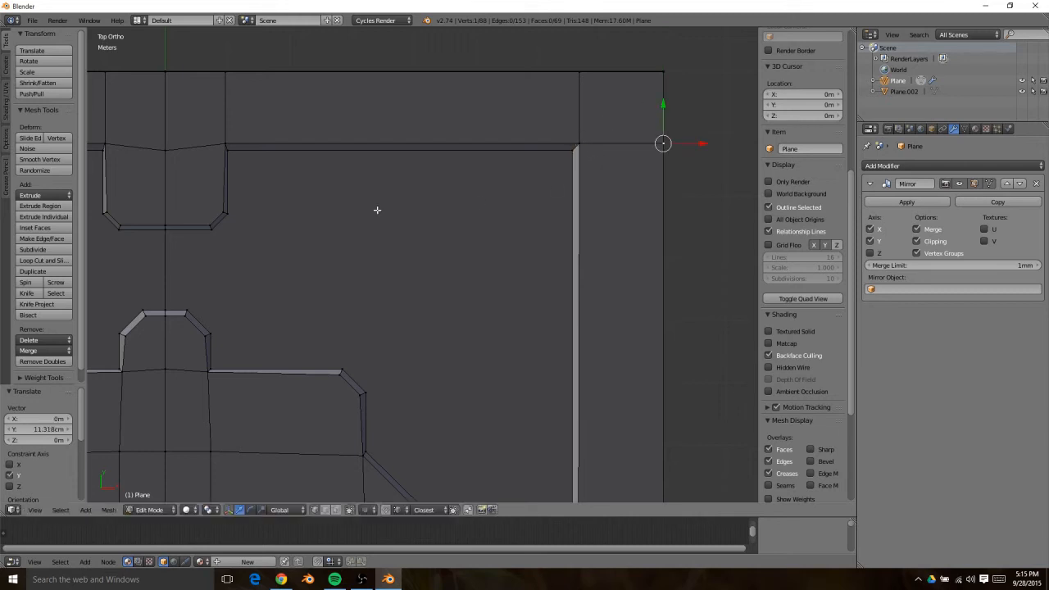
# Snap the upper tab's middle vertex on the mirror line along Y to the height of the tab's corner vertex
pyautogui.rightClick(166, 145)
pyautogui.moveTo(168, 118); pyautogui.dragTo(227, 143)
pyautogui.keyDown('shift'); pyautogui.moveTo(447, 176); pyautogui.dragTo(560, 478, button='middle'); pyautogui.keyUp('shift')
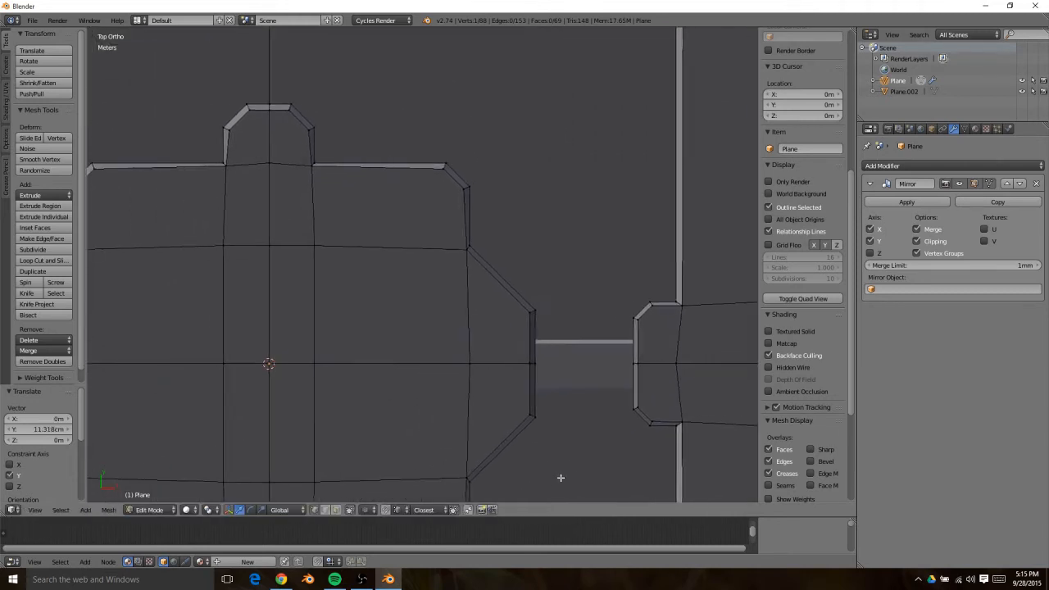
# Snap the base corner vertex of the centre piece's upper tab along X into line with the tab's side vertex
pyautogui.rightClick(277, 172)
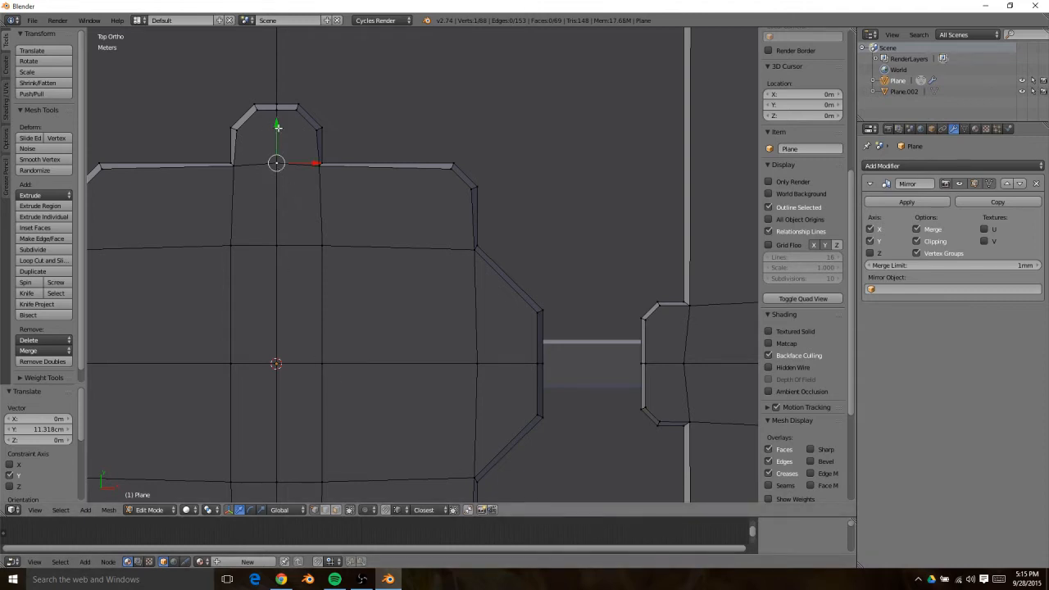
pyautogui.moveTo(277, 127); pyautogui.dragTo(253, 138)
pyautogui.rightClick(236, 161)
pyautogui.keyDown('shift'); pyautogui.moveTo(217, 220); pyautogui.dragTo(426, 211, button='middle'); pyautogui.keyUp('shift')
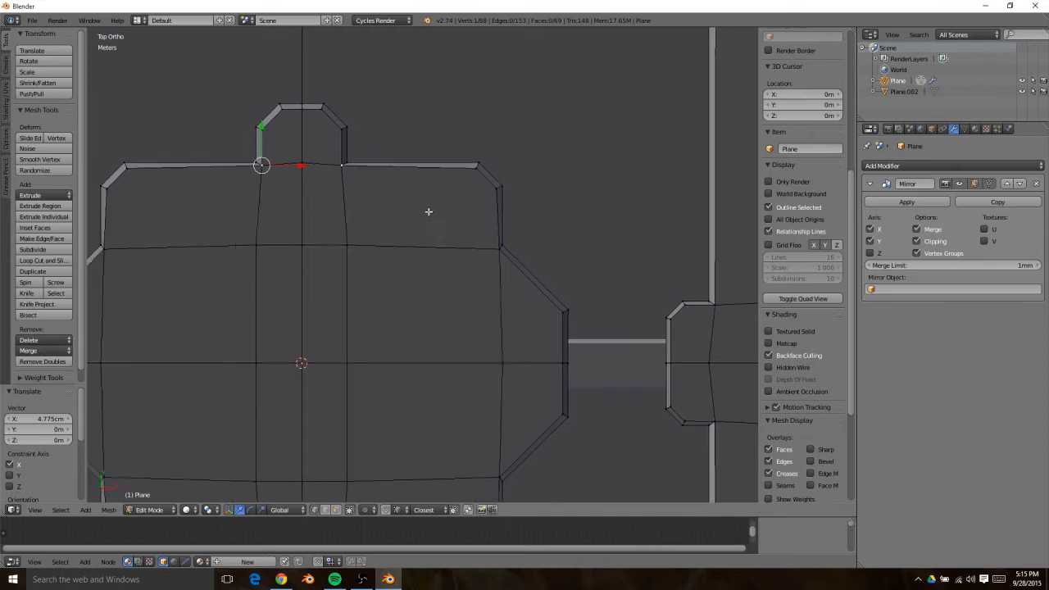
# Snap the upper tab's mirror-line base vertex and its base corner vertex along Y to level the centre piece's upper edge
pyautogui.rightClick(485, 153)
pyautogui.moveTo(484, 124); pyautogui.dragTo(484, 134)
pyautogui.rightClick(307, 162)
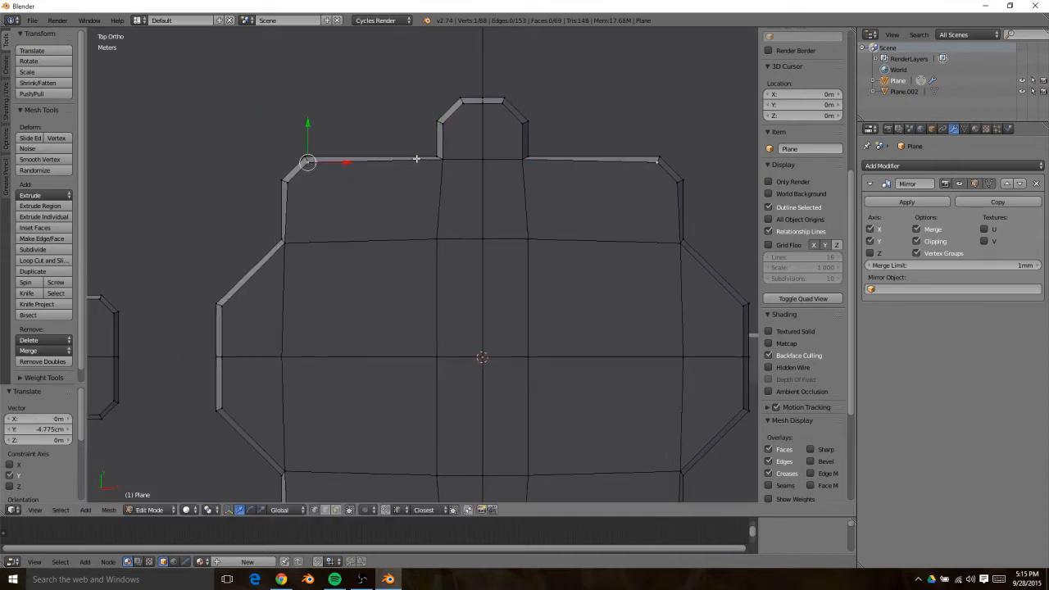
pyautogui.rightClick(441, 162)
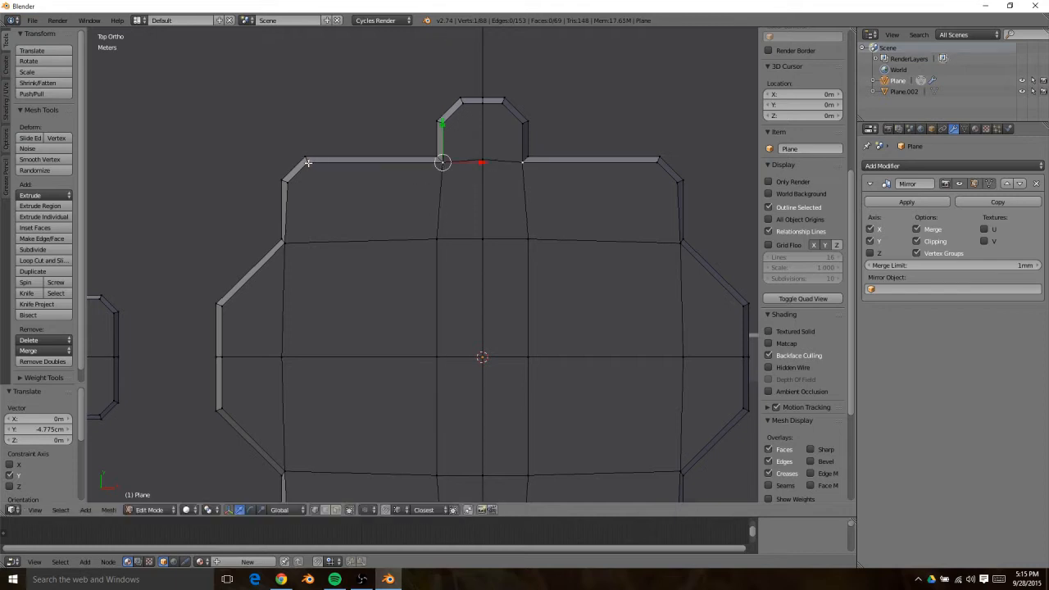
# Snap the centre piece's side vertex and the mirror-line vertex below it along X to the bevelled corner's inner vertex
pyautogui.rightClick(284, 243)
pyautogui.moveTo(323, 242); pyautogui.dragTo(290, 184)
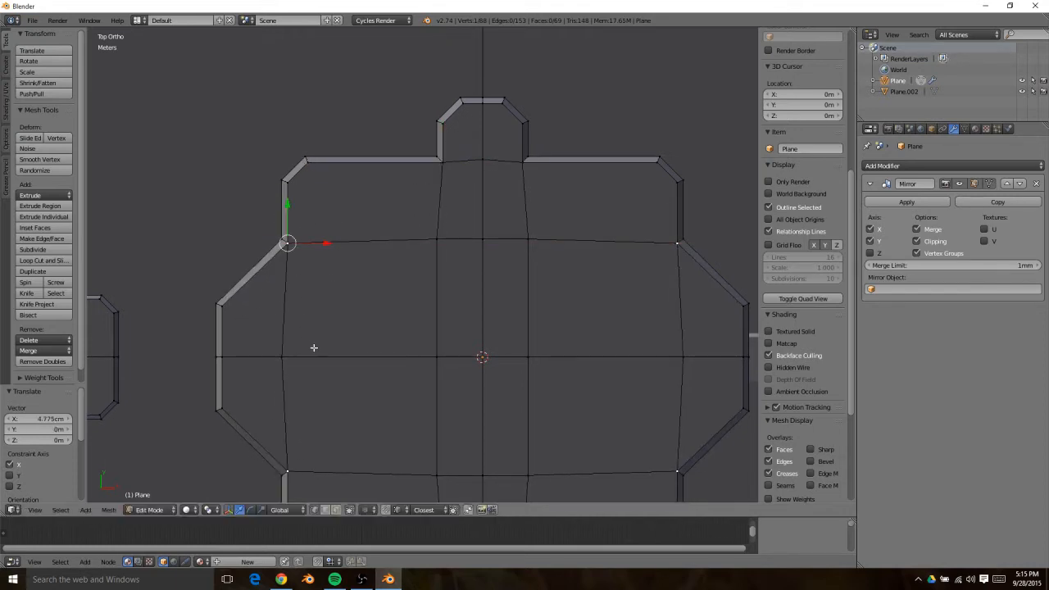
pyautogui.keyDown('shift'); pyautogui.moveTo(304, 270); pyautogui.dragTo(310, 227, button='middle'); pyautogui.keyUp('shift')
pyautogui.rightClick(288, 312)
pyautogui.moveTo(324, 312); pyautogui.dragTo(294, 195)
# Straighten the centre piece's upper inner row by snapping its column vertex and mirror-line vertex along Y to the side vertex
pyautogui.rightClick(445, 198)
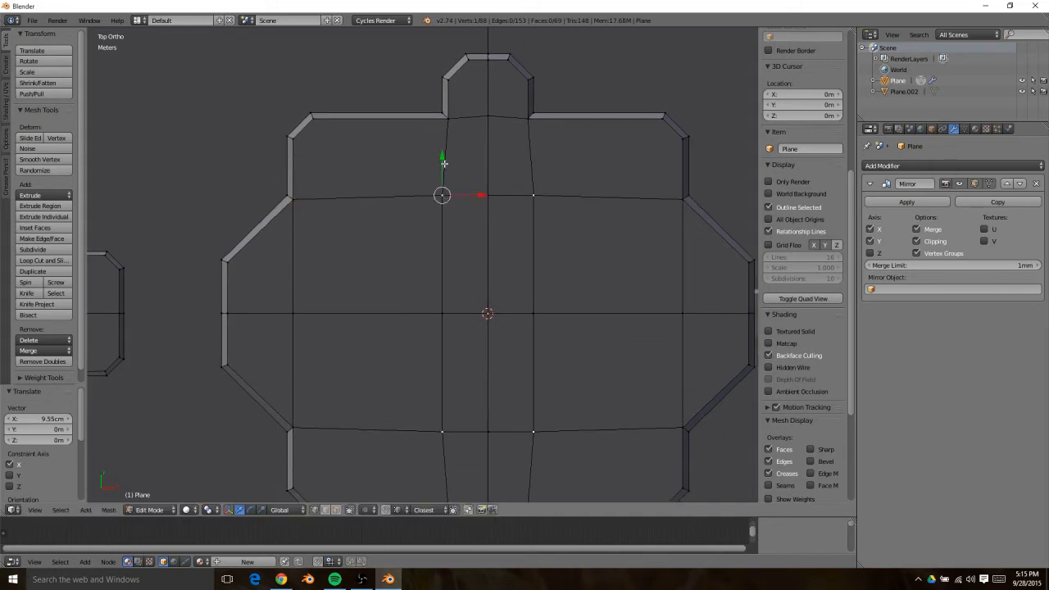
pyautogui.moveTo(445, 164); pyautogui.dragTo(296, 202)
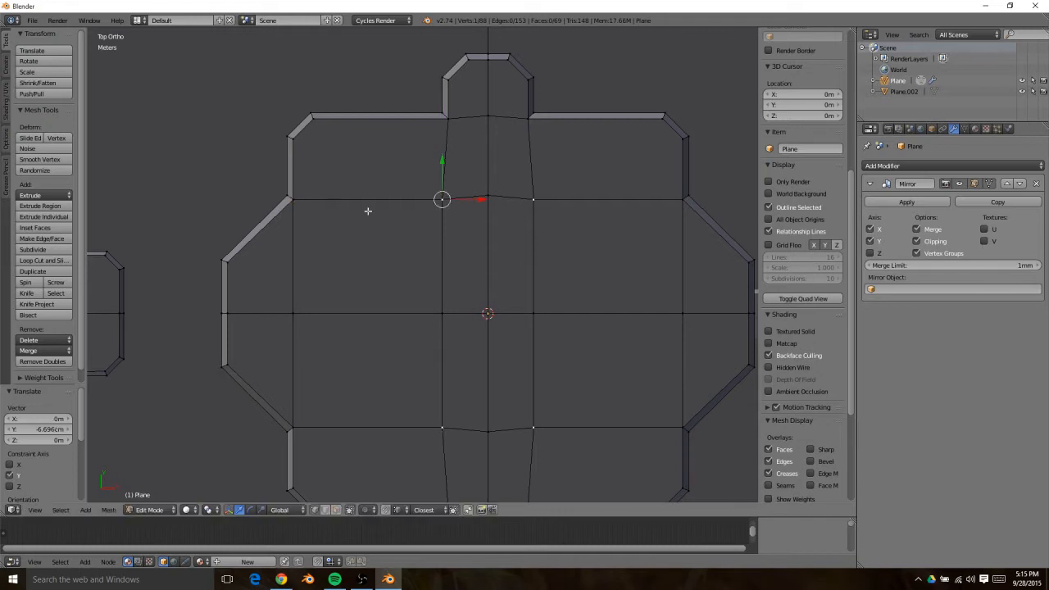
pyautogui.rightClick(488, 198)
pyautogui.moveTo(487, 168); pyautogui.dragTo(445, 197)
# Snap the inner column edge along X to the upper tab's base corner, and the tab's middle base vertex along Y to it
pyautogui.rightClick(444, 197)
pyautogui.keyDown('shift'); pyautogui.rightClick(450, 298); pyautogui.keyUp('shift')
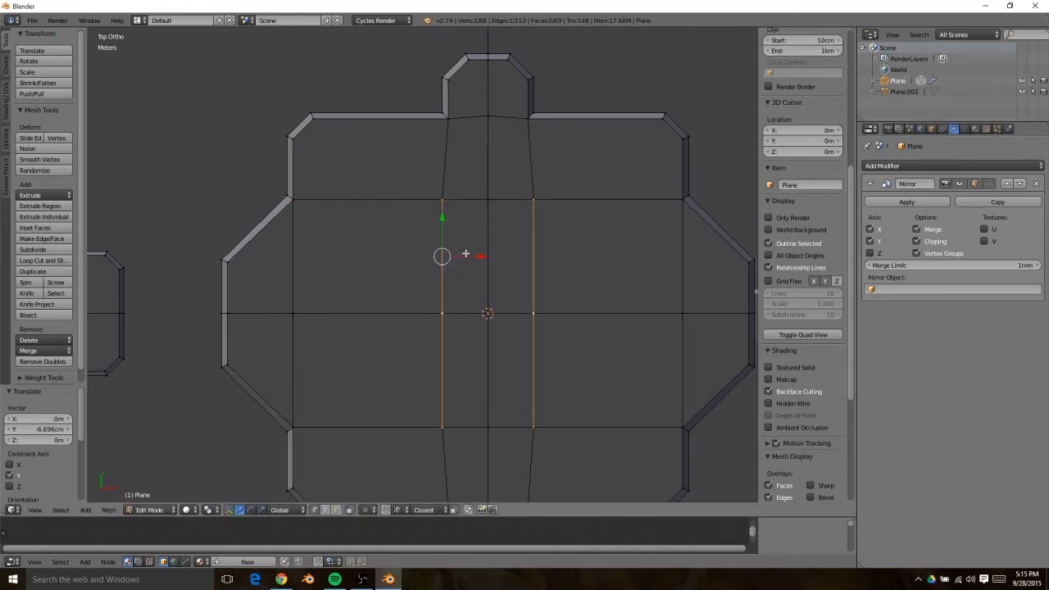
pyautogui.moveTo(466, 254); pyautogui.dragTo(447, 122)
pyautogui.rightClick(487, 119)
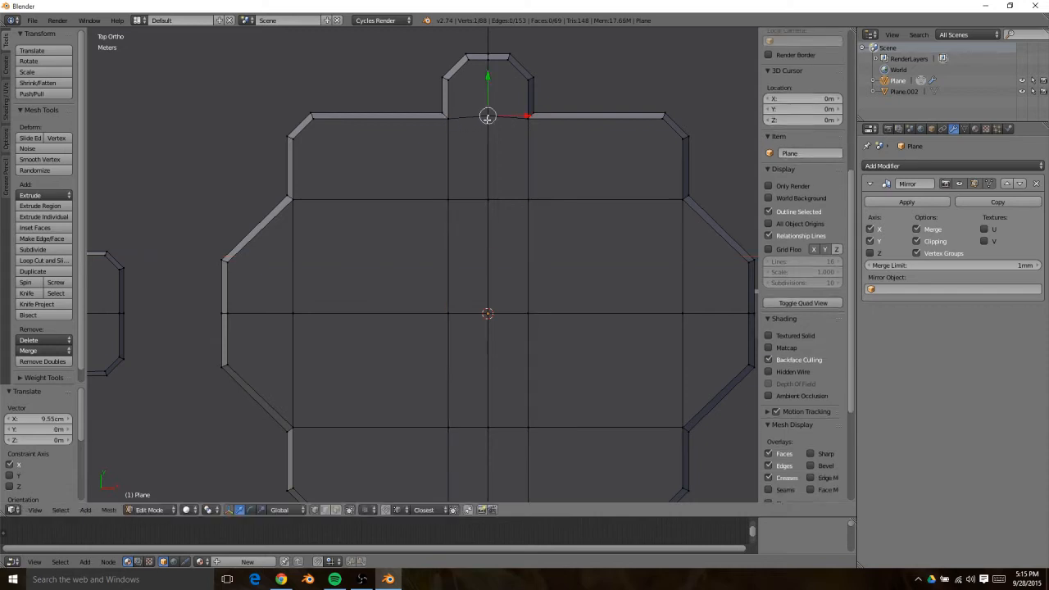
pyautogui.moveTo(487, 79); pyautogui.dragTo(449, 117)
# Snap the frame's right tab middle vertex along X, and the outer-edge vertex beside it along Y, to the tab's base corner
pyautogui.scroll(-5, 529, 271)
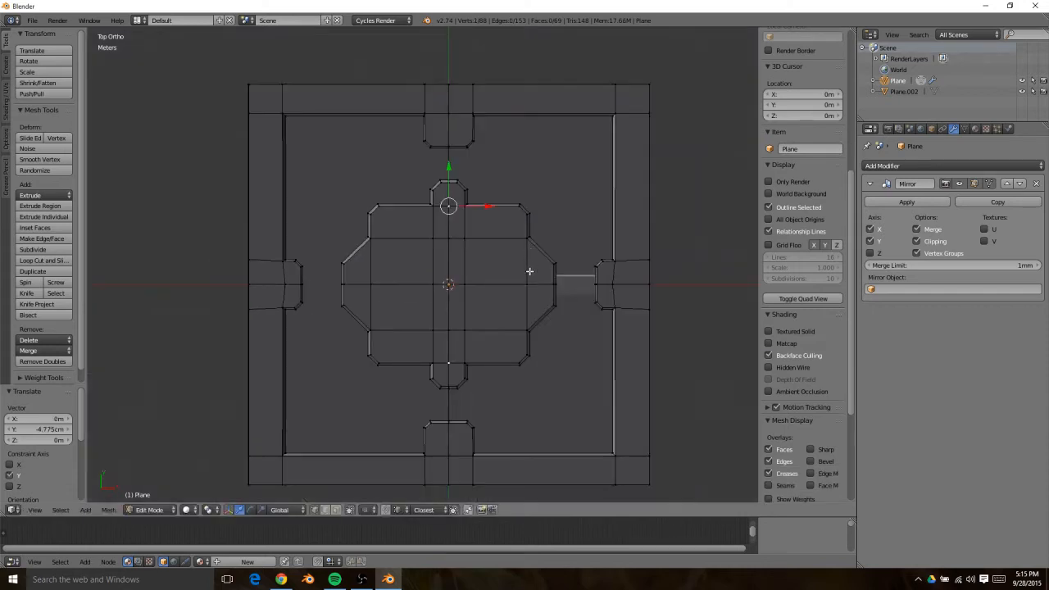
pyautogui.scroll(3, 534, 282)
pyautogui.keyDown('shift'); pyautogui.moveTo(492, 327); pyautogui.dragTo(300, 335, button='middle'); pyautogui.keyUp('shift')
pyautogui.scroll(4, 527, 322)
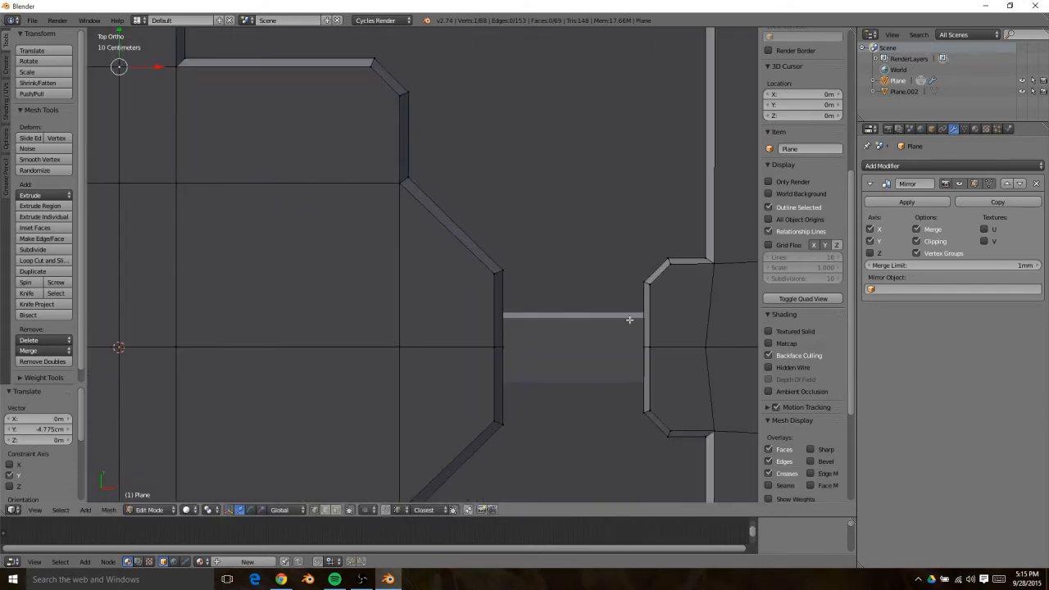
pyautogui.keyDown('shift'); pyautogui.moveTo(629, 319); pyautogui.dragTo(153, 282, button='middle'); pyautogui.keyUp('shift')
pyautogui.rightClick(466, 300)
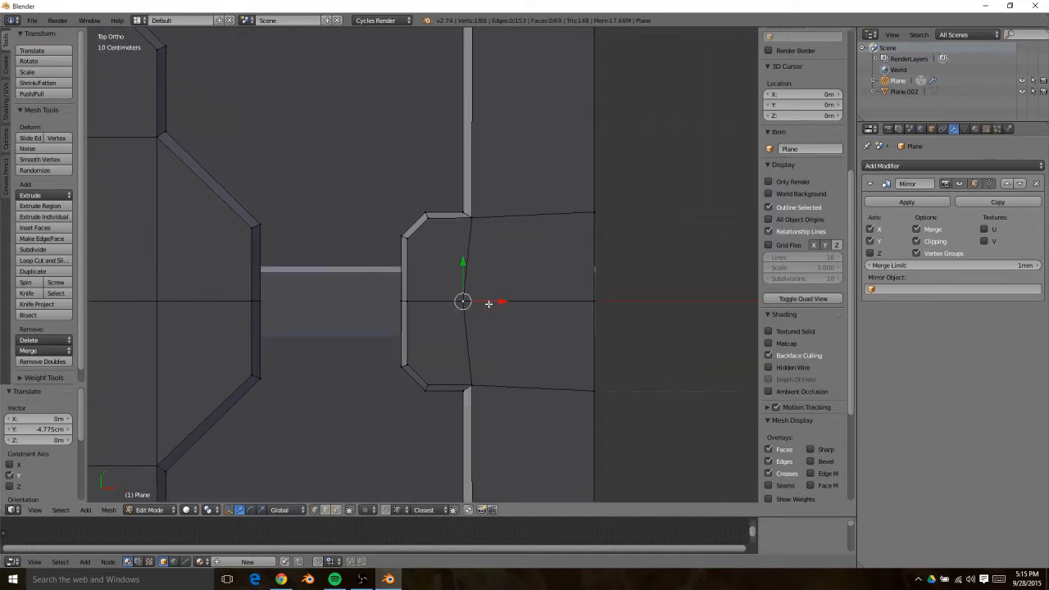
pyautogui.press('g')
pyautogui.press('x')
pyautogui.click(474, 217)
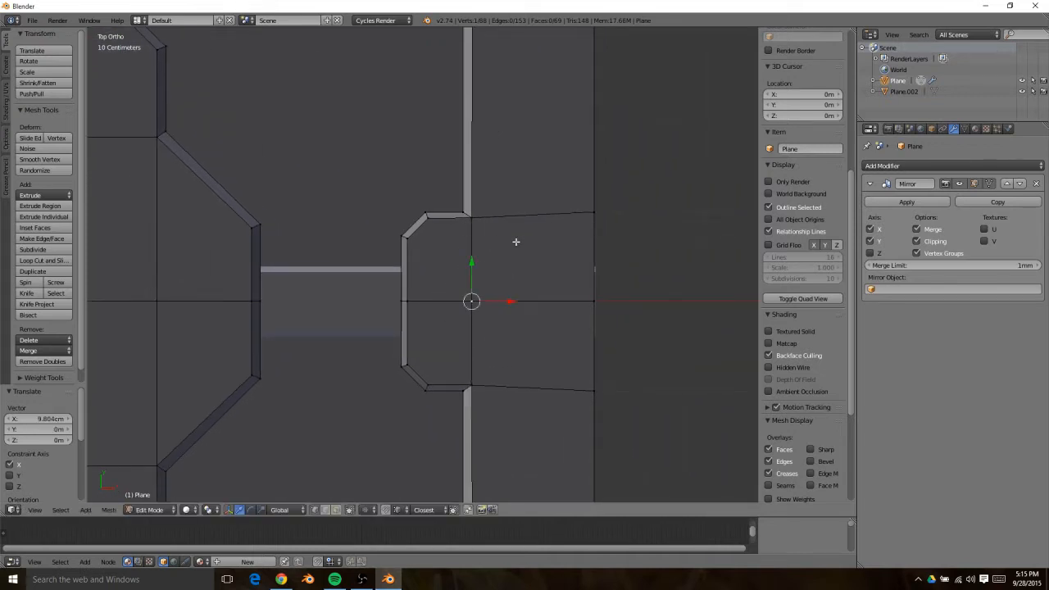
pyautogui.rightClick(596, 212)
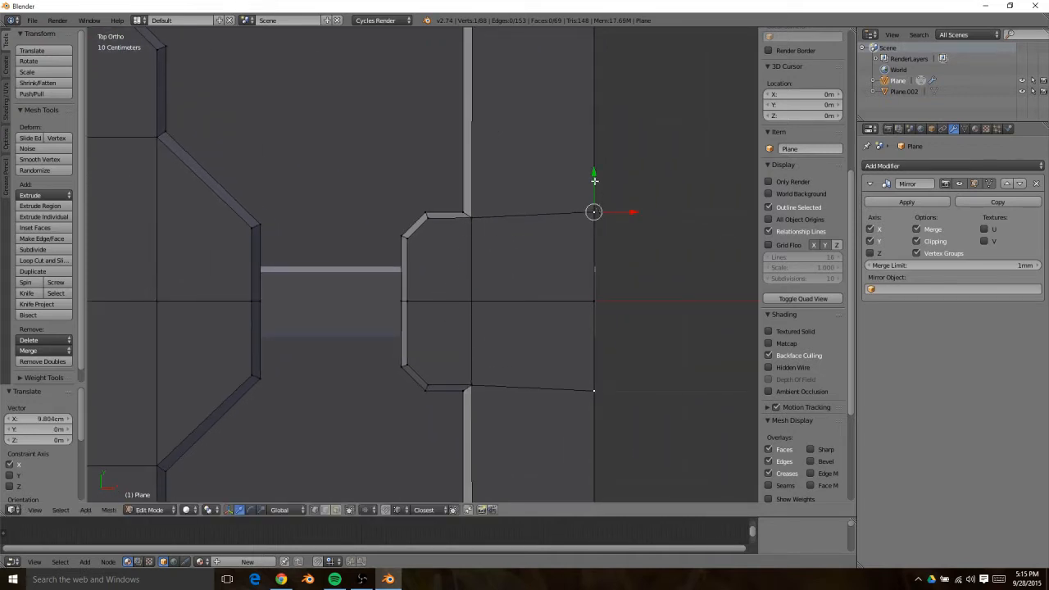
pyautogui.click(473, 220)
# Snap the frame's upper tab base corner along X to the tab's side vertex, and the outer-edge vertex above along X to match
pyautogui.scroll(-6, 477, 225)
pyautogui.keyDown('shift'); pyautogui.moveTo(513, 259); pyautogui.dragTo(608, 380, button='middle'); pyautogui.keyUp('shift')
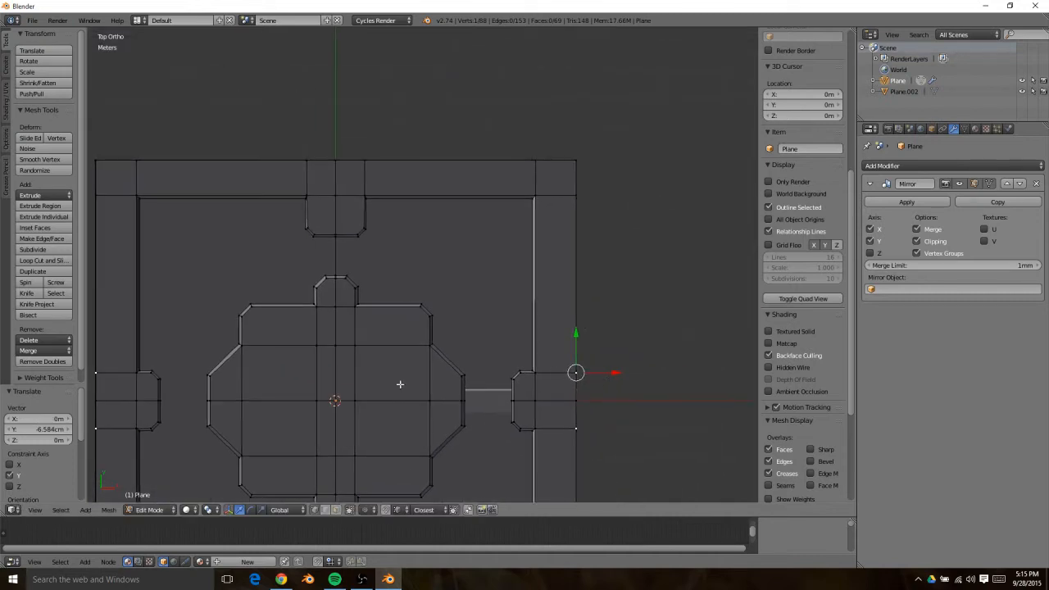
pyautogui.keyDown('shift'); pyautogui.moveTo(378, 155); pyautogui.dragTo(445, 178, button='middle'); pyautogui.keyUp('shift')
pyautogui.scroll(6, 444, 178)
pyautogui.rightClick(450, 128)
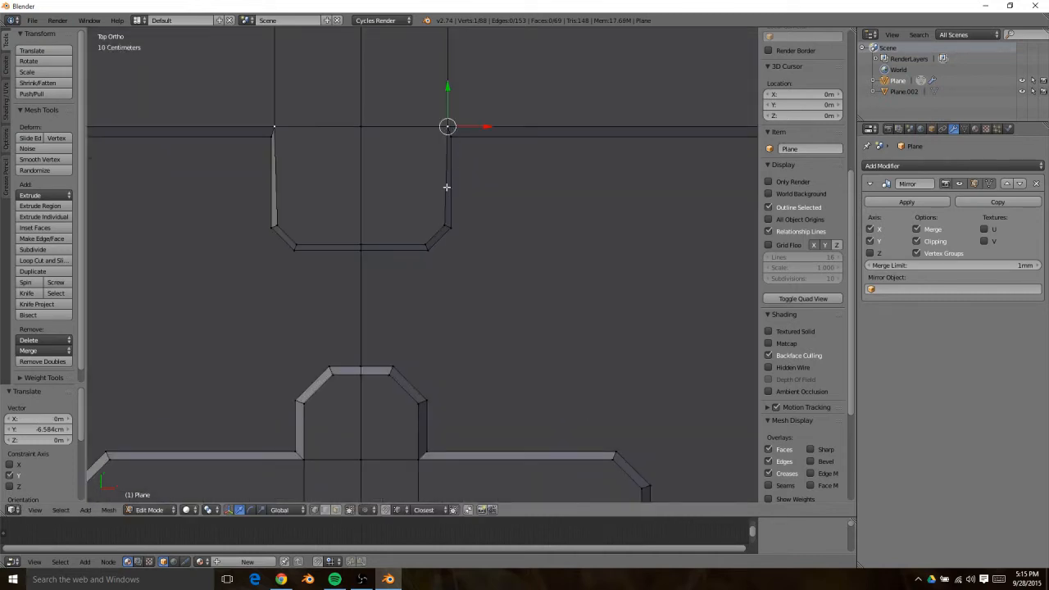
pyautogui.moveTo(470, 128); pyautogui.dragTo(445, 227)
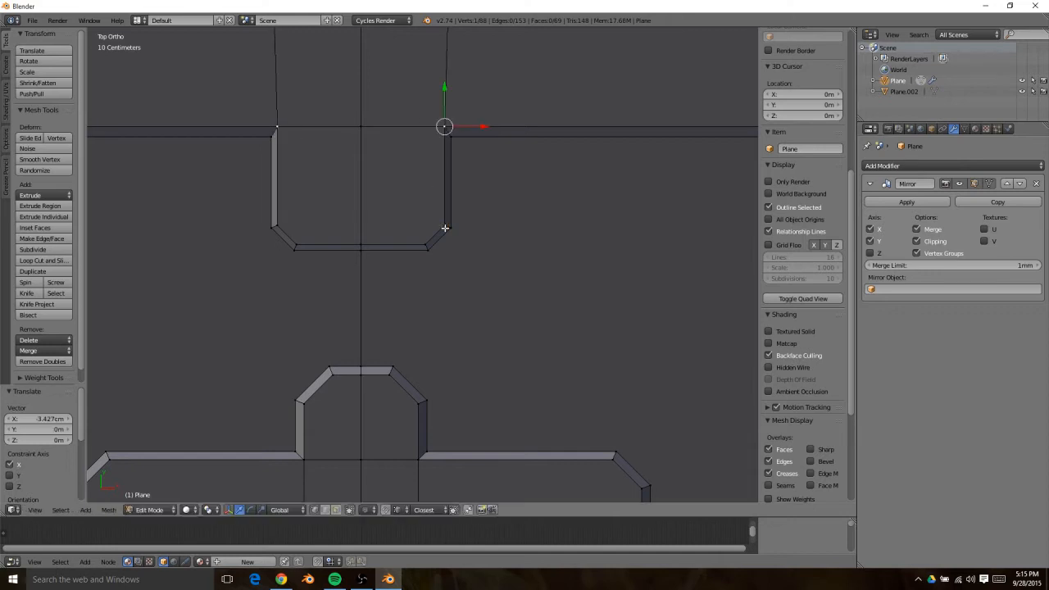
pyautogui.keyDown('shift'); pyautogui.moveTo(518, 106); pyautogui.dragTo(533, 248, button='middle'); pyautogui.keyUp('shift')
pyautogui.rightClick(463, 167)
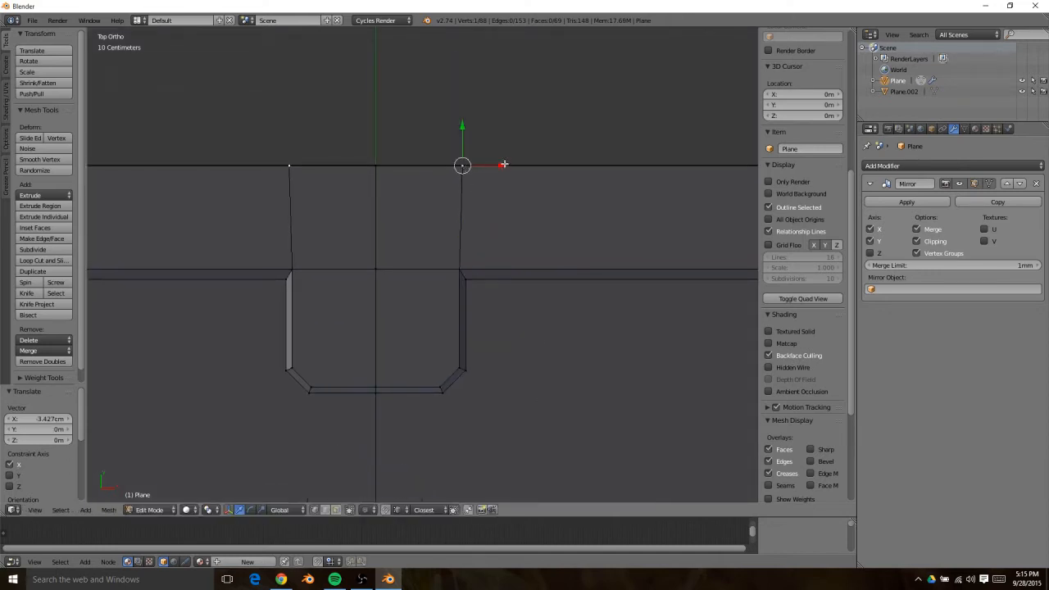
pyautogui.moveTo(495, 165); pyautogui.dragTo(460, 266)
# Leave mesh editing and join the connecting strip into the mirrored panel object
pyautogui.scroll(-11, 519, 314)
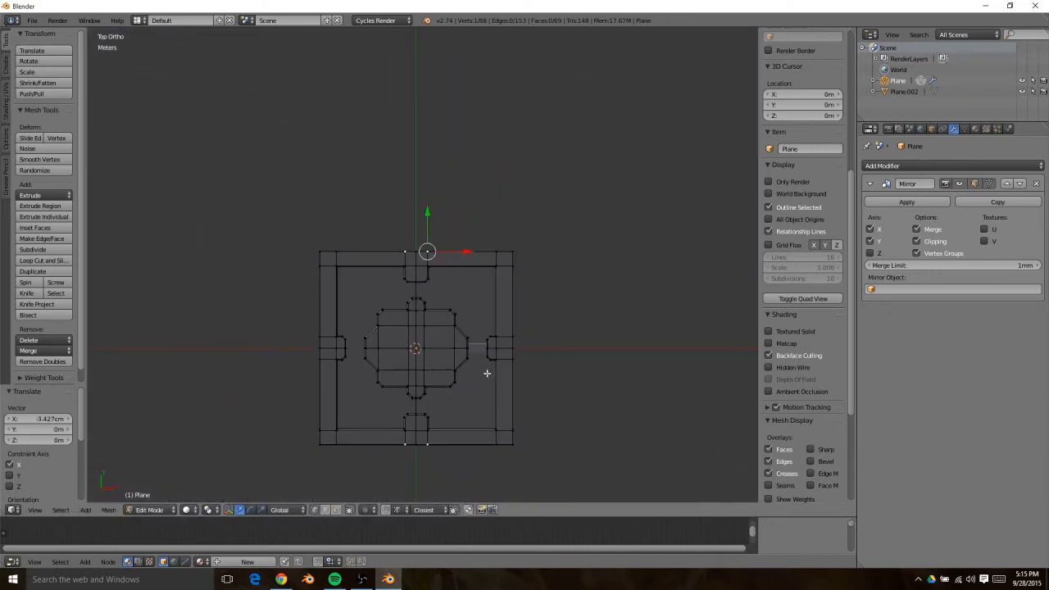
pyautogui.keyDown('shift'); pyautogui.moveTo(461, 252); pyautogui.dragTo(463, 188, button='middle'); pyautogui.keyUp('shift')
pyautogui.scroll(4, 490, 295)
pyautogui.press('Tab')
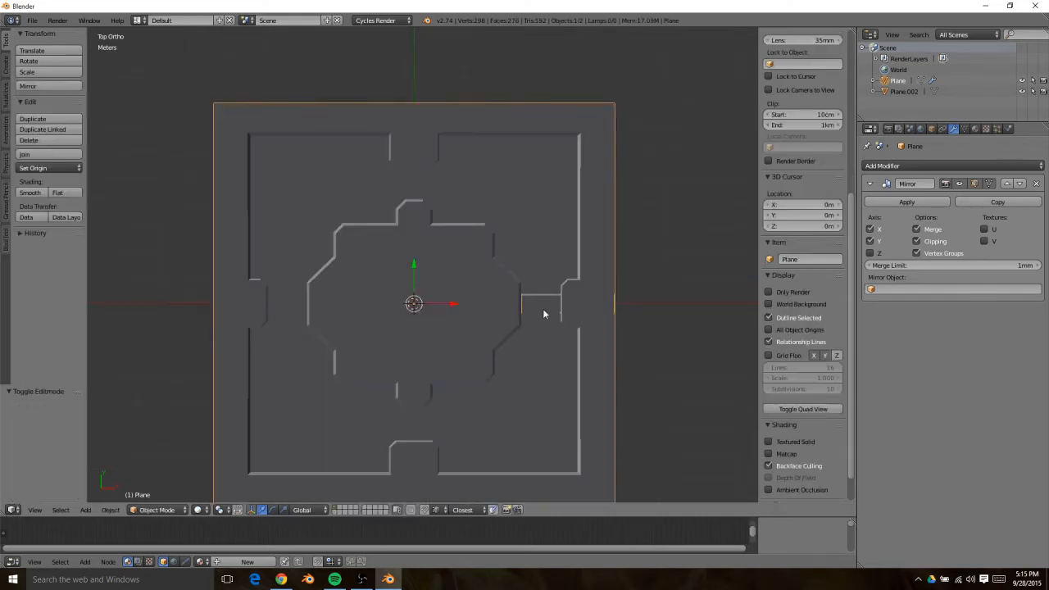
pyautogui.rightClick(540, 308)
pyautogui.hotkey('ctrl', 'j')
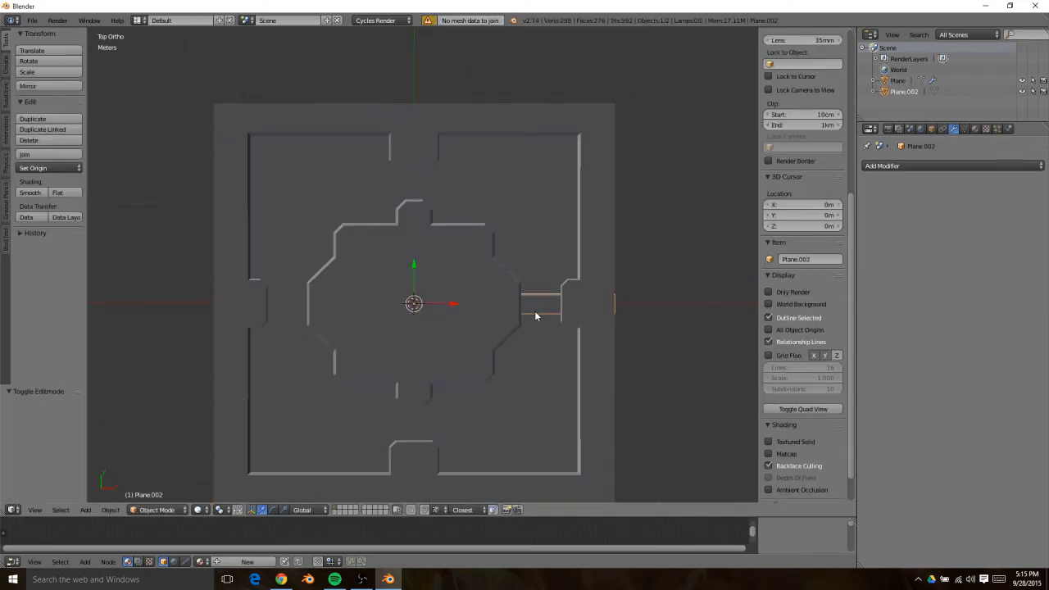
pyautogui.keyDown('shift'); pyautogui.rightClick(516, 232); pyautogui.keyUp('shift')
pyautogui.hotkey('ctrl', 'j')
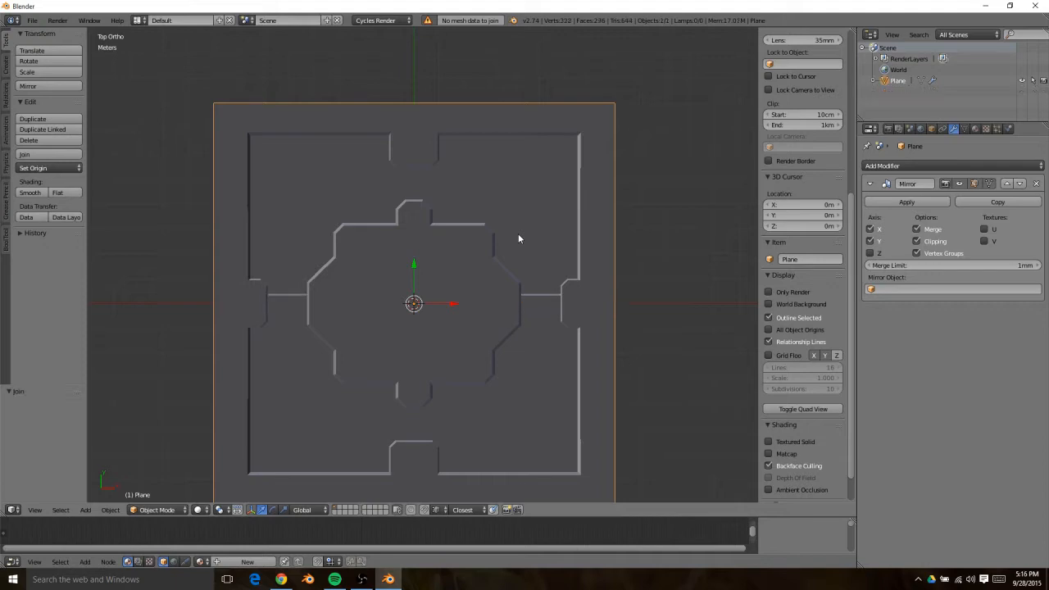
# Examine the joined panel and its mirrored strips from several angles, with and without the mesh edges shown
pyautogui.press('Tab')
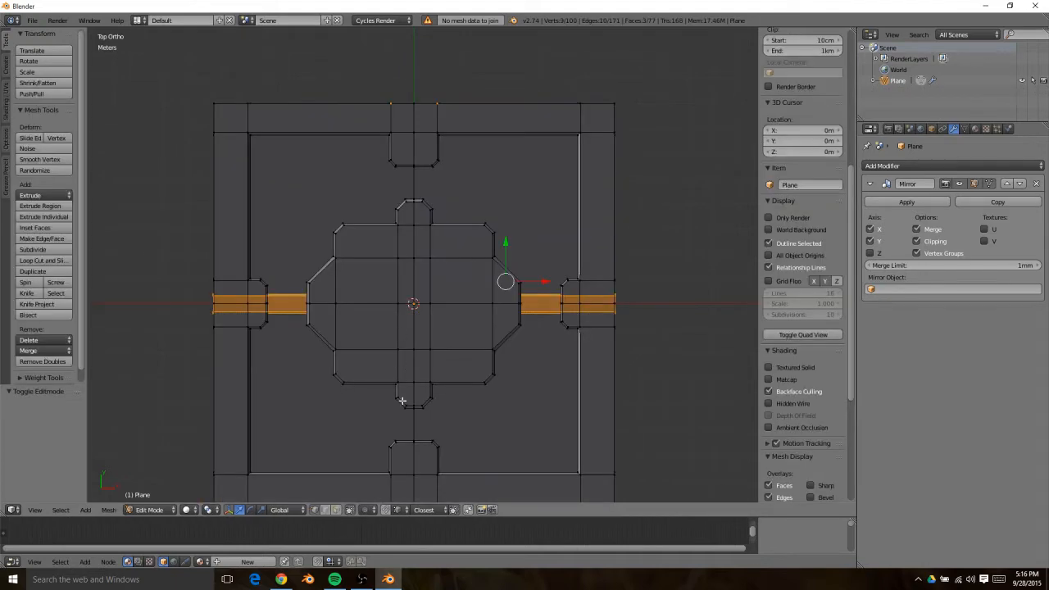
pyautogui.moveTo(402, 401); pyautogui.dragTo(386, 249, button='middle')
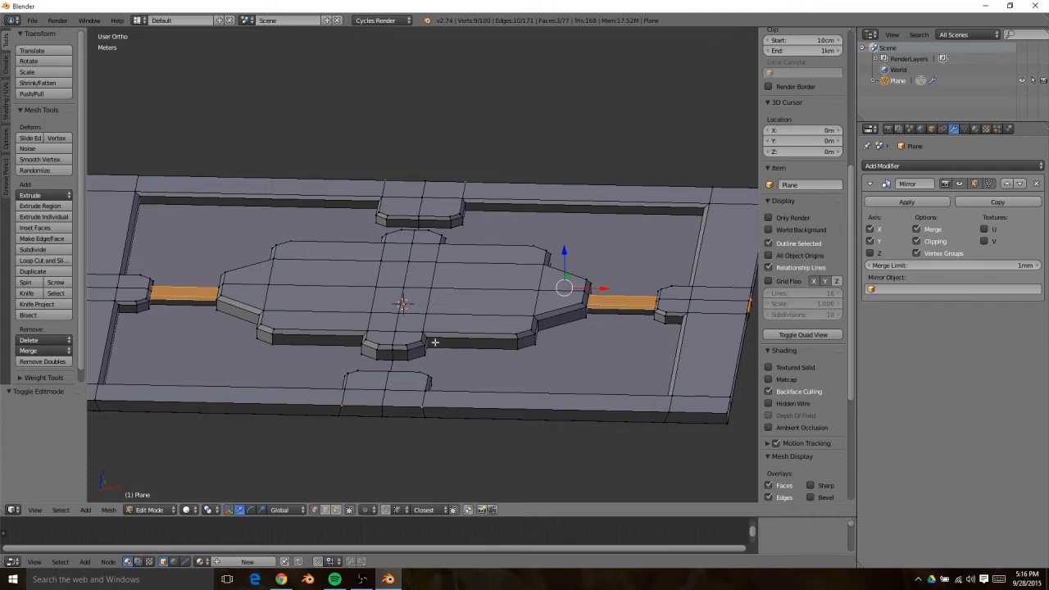
pyautogui.press('Tab')
pyautogui.moveTo(496, 346); pyautogui.dragTo(454, 424, button='middle')
pyautogui.scroll(-5, 459, 385)
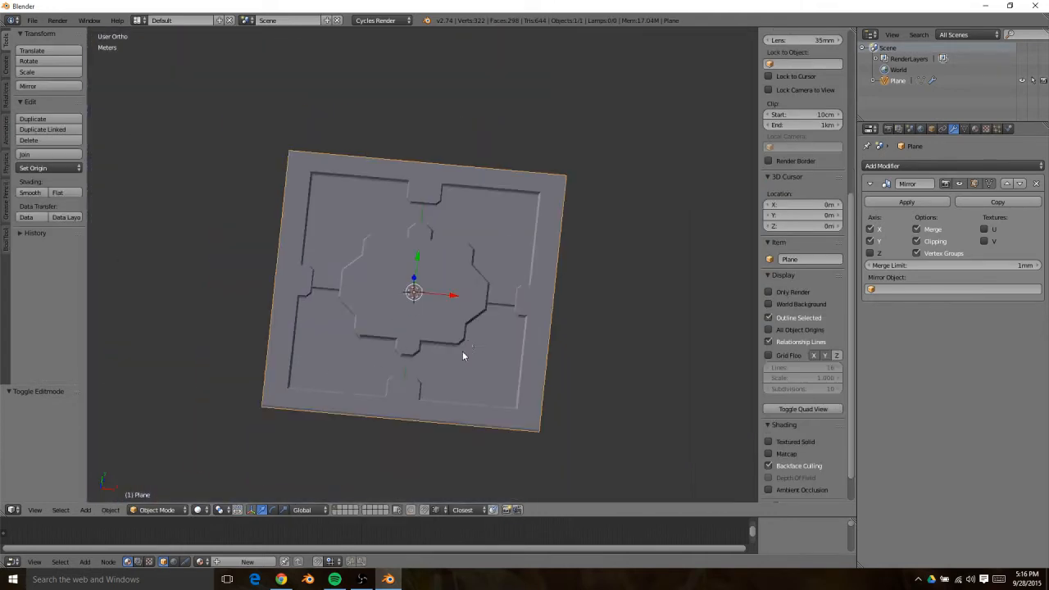
pyautogui.scroll(8, 464, 336)
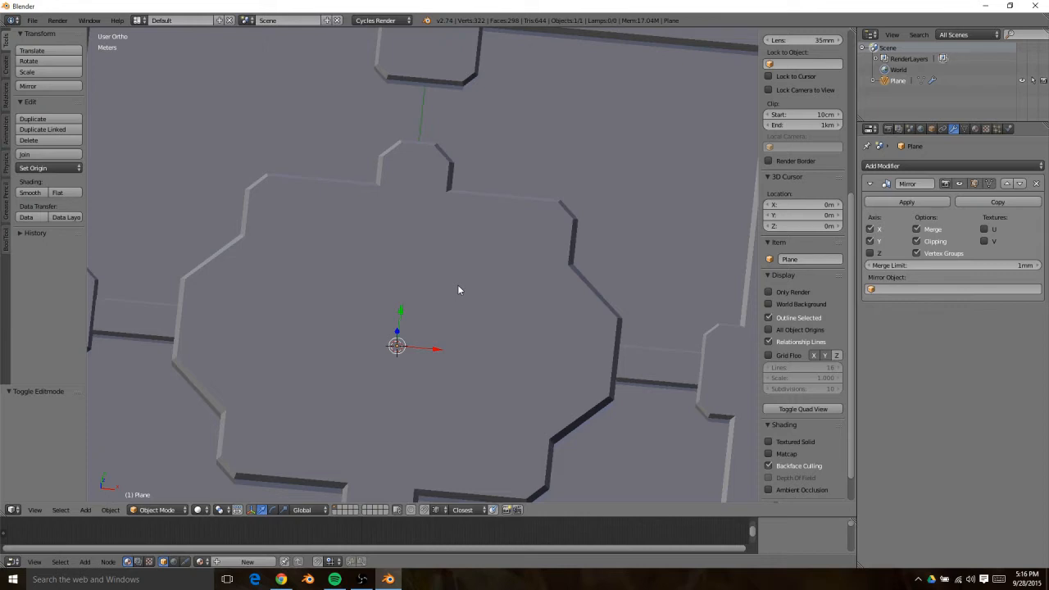
# In face selection mode, inset the four top faces of the centre piece's square body with a thickness of 0.0112
pyautogui.press('Tab')
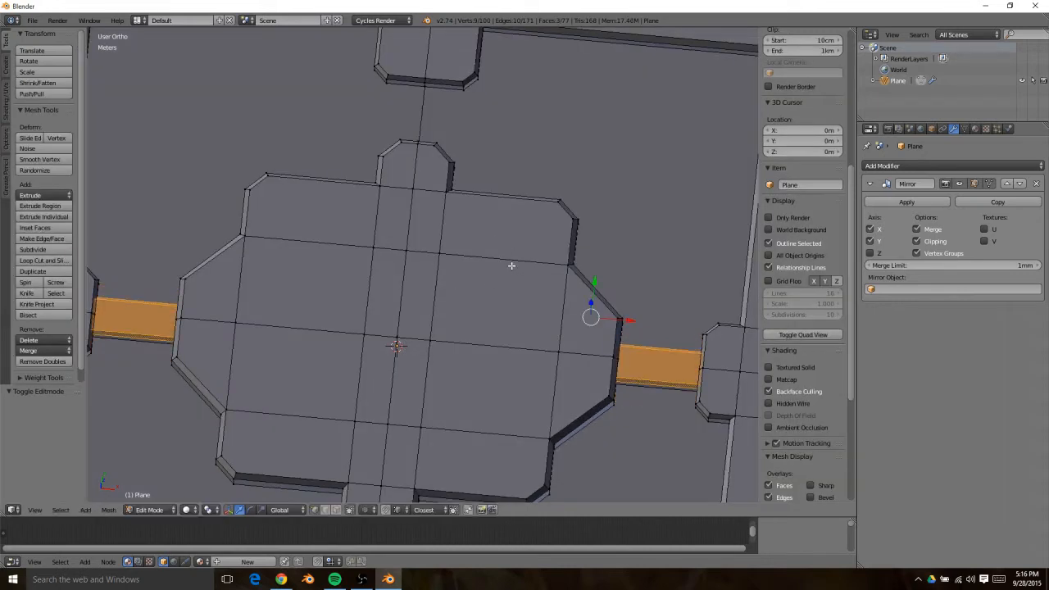
pyautogui.hotkey('ctrl', 'Tab')
pyautogui.click(488, 318)
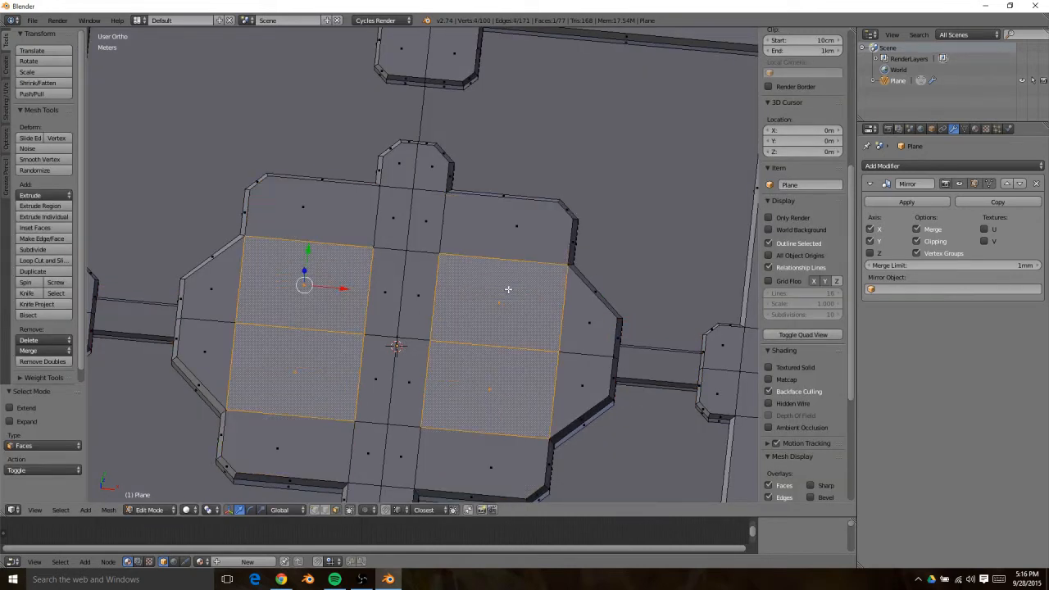
pyautogui.keyDown('shift'); pyautogui.rightClick(431, 229); pyautogui.keyUp('shift')
pyautogui.keyDown('shift'); pyautogui.rightClick(475, 249); pyautogui.keyUp('shift')
pyautogui.keyDown('shift'); pyautogui.rightClick(419, 282); pyautogui.keyUp('shift')
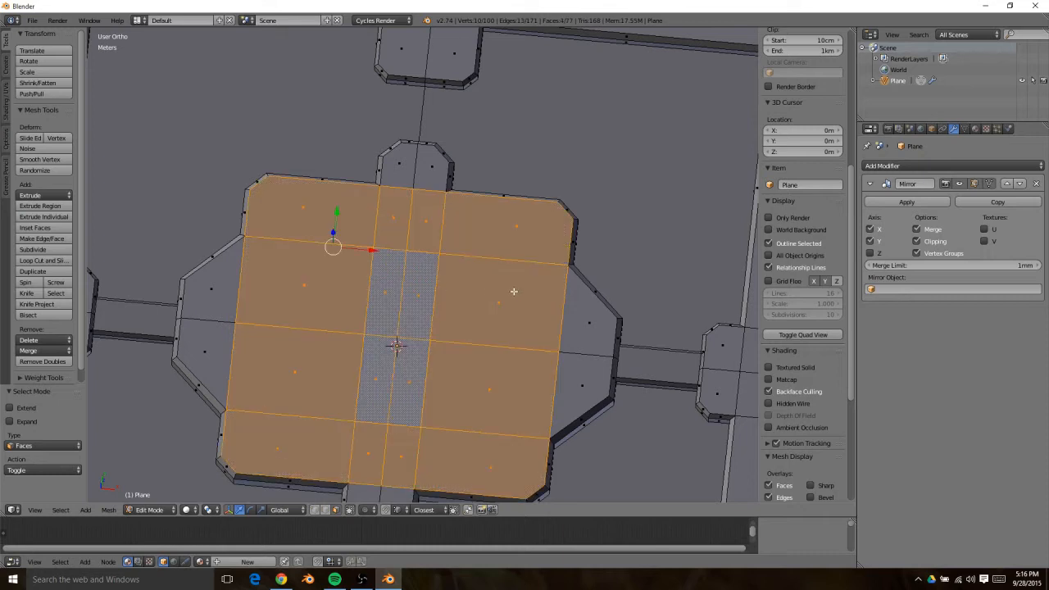
pyautogui.press('i')
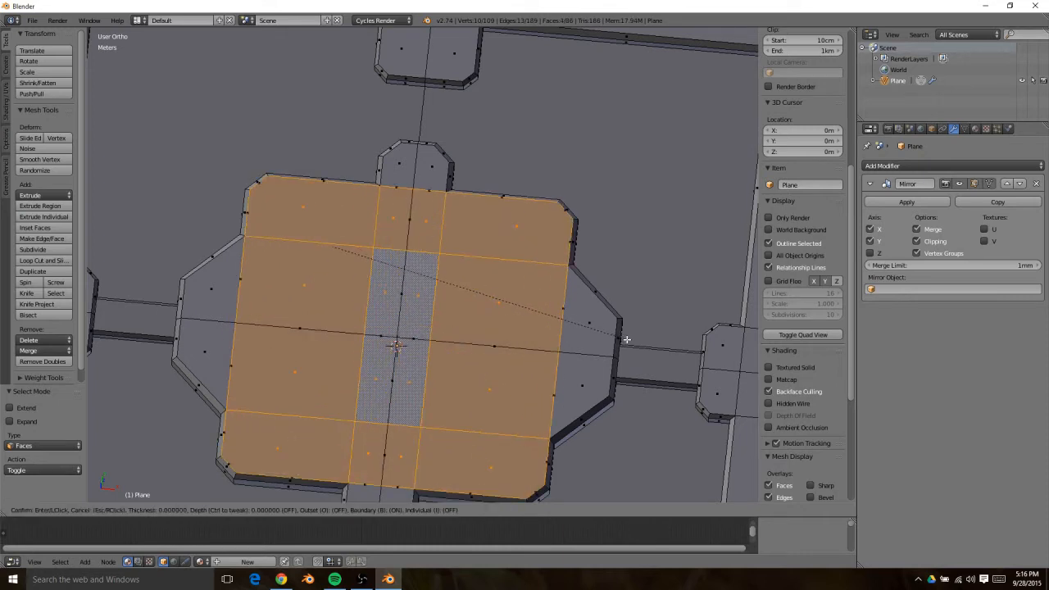
pyautogui.click(625, 338)
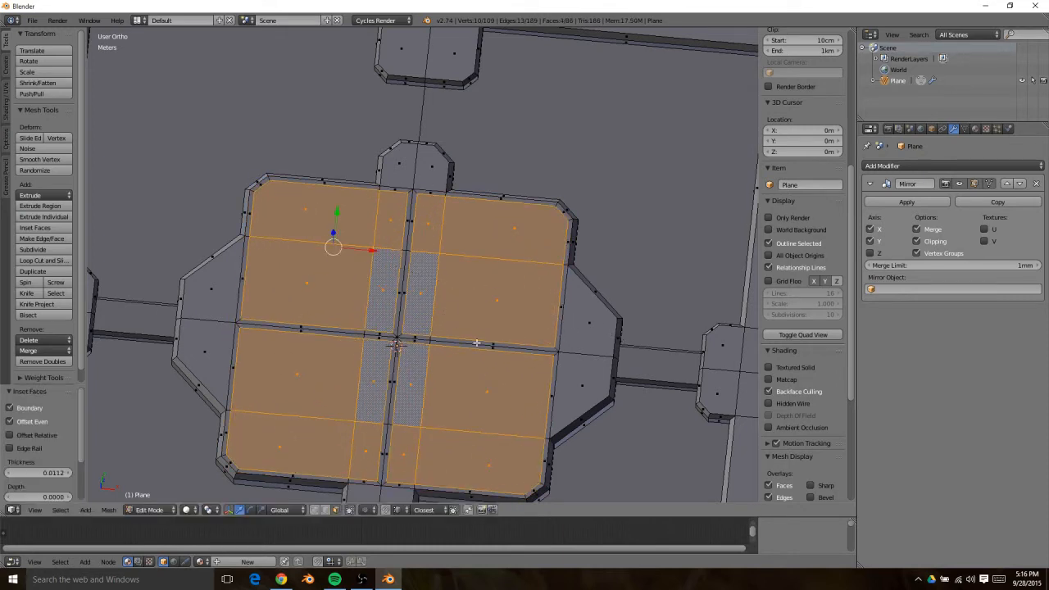
# Extrude the inset faces of the centre piece about 3.28 cm downward
pyautogui.moveTo(477, 343); pyautogui.dragTo(477, 274, button='middle')
pyautogui.scroll(3, 477, 274)
pyautogui.press('e')
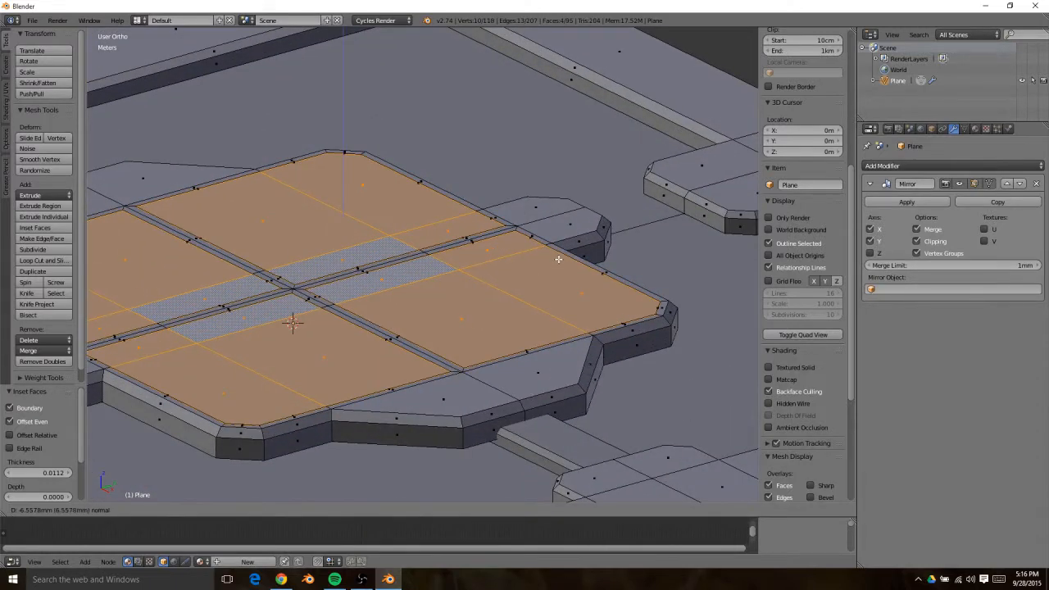
pyautogui.click(557, 261)
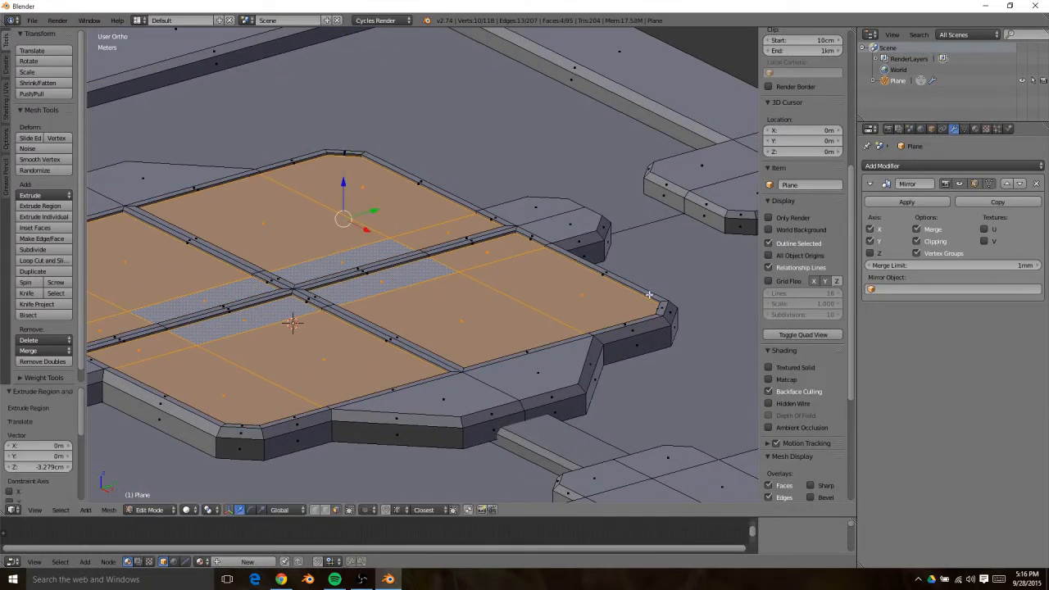
# Scale the sunken faces to about 0.98 and return to Object Mode to check the recessed centre piece
pyautogui.press('s')
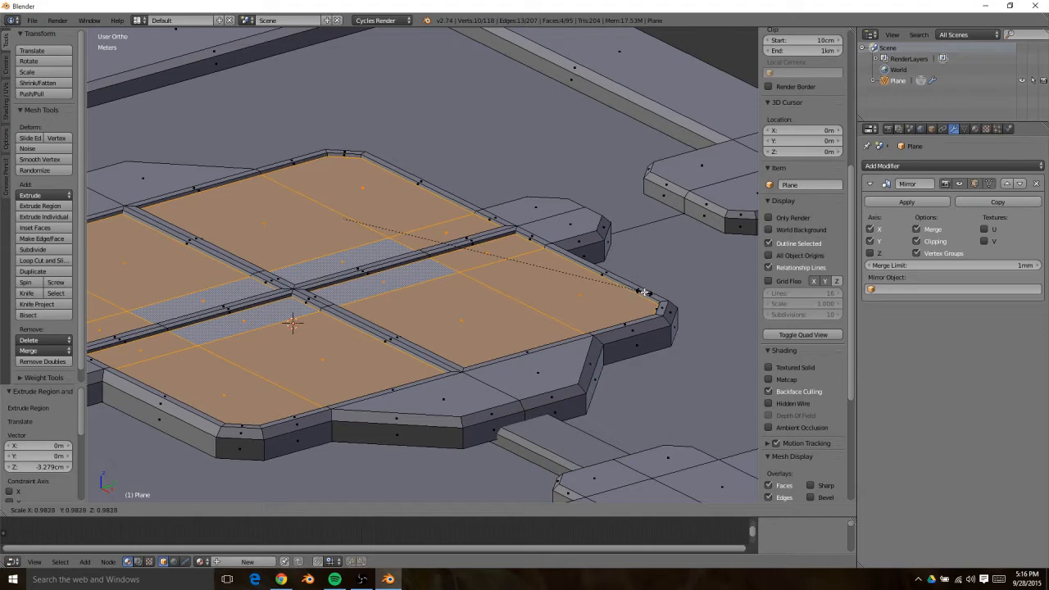
pyautogui.click(645, 292)
pyautogui.press('Tab')
pyautogui.scroll(-5, 381, 303)
pyautogui.moveTo(380, 303); pyautogui.dragTo(518, 414, button='middle')
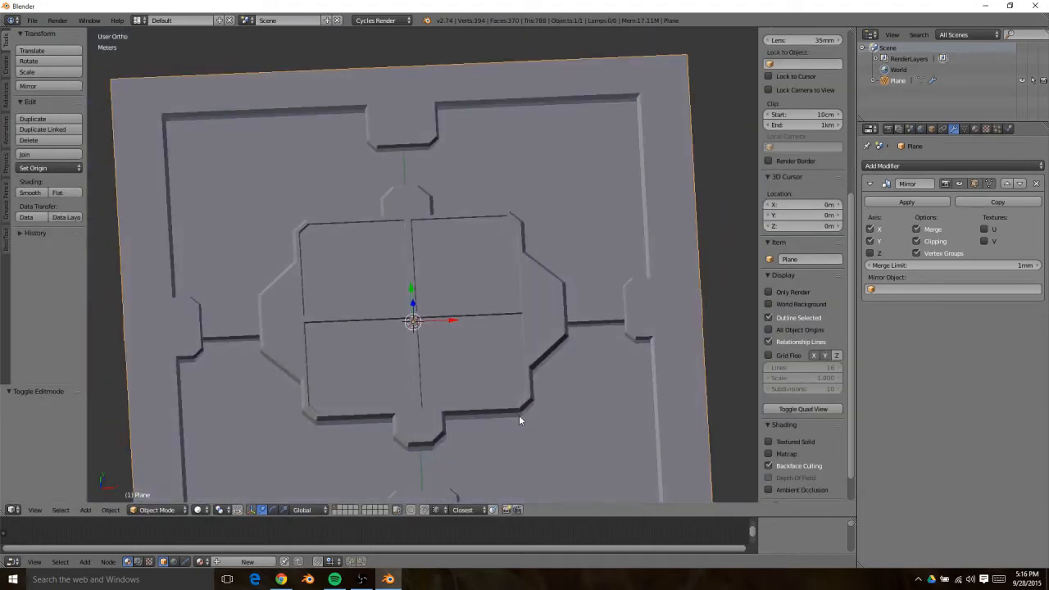
# In edge selection mode, select the centre edge crossing the frame behind the far tab, snap the 3D cursor to it and return to Object Mode
pyautogui.scroll(5, 501, 375)
pyautogui.scroll(-5, 491, 362)
pyautogui.press('Tab')
pyautogui.rightClick(421, 116)
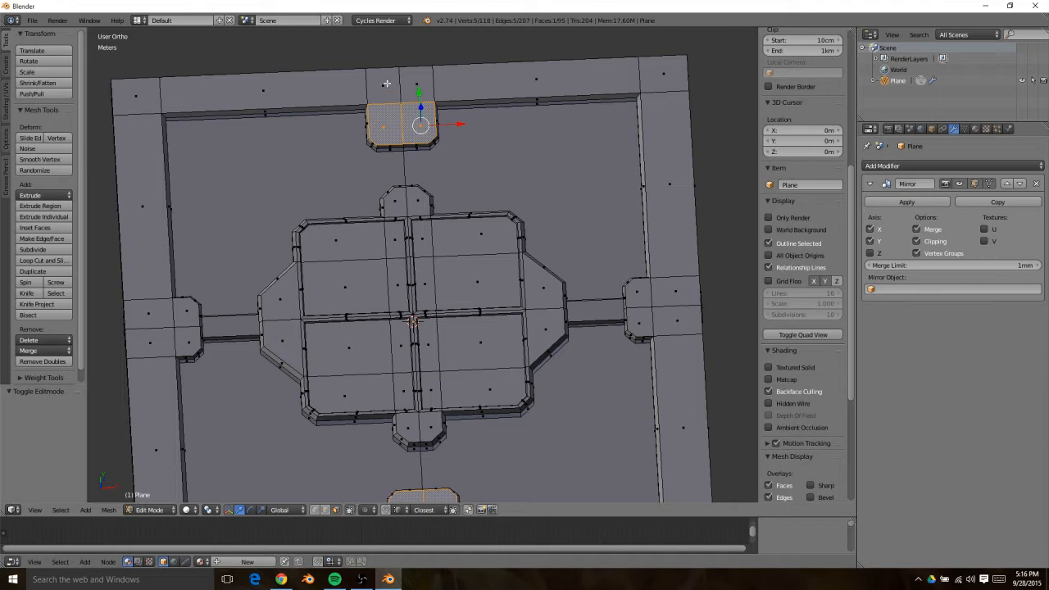
pyautogui.hotkey('ctrl', 'Tab')
pyautogui.click(394, 92)
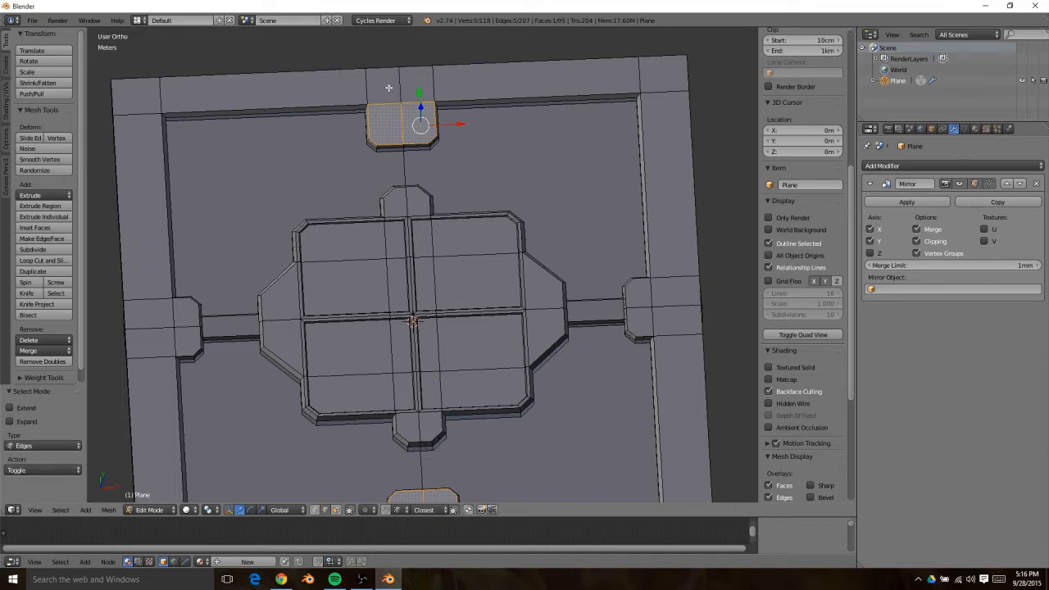
pyautogui.rightClick(440, 110)
pyautogui.hotkey('shift', 's')
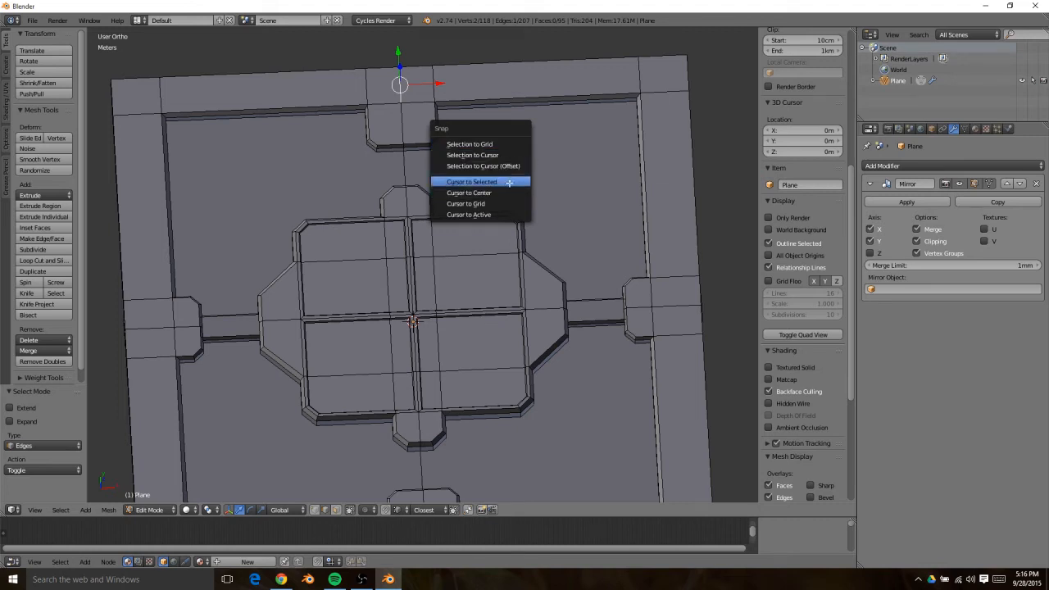
pyautogui.click(508, 182)
pyautogui.press('Tab')
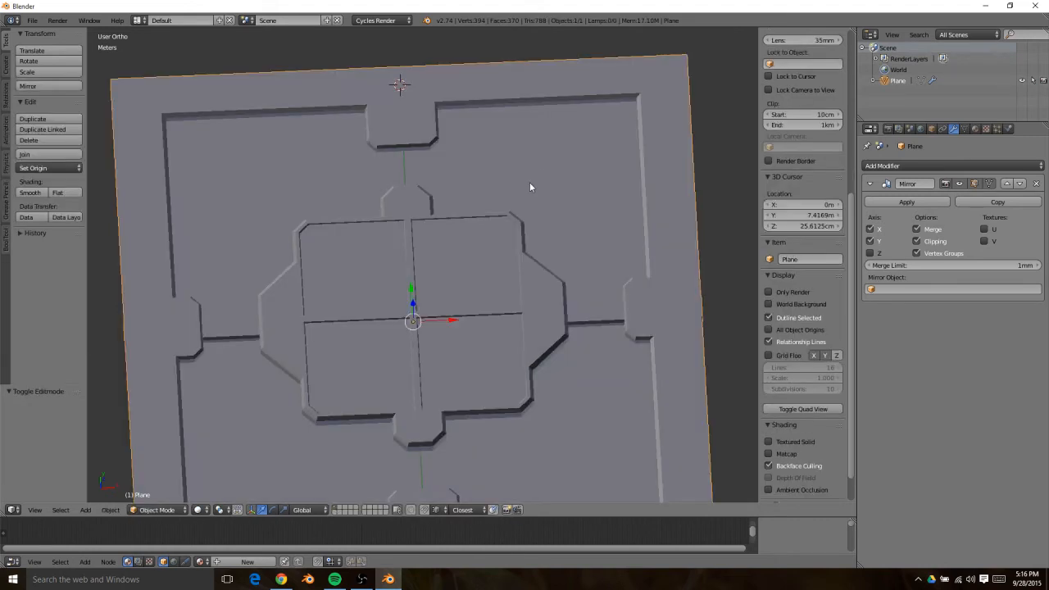
# Add a cylinder at the 3D cursor, check the sci-fi panel reference image in the browser, and set the cylinder to 16 vertices
pyautogui.hotkey('shift', 'a')
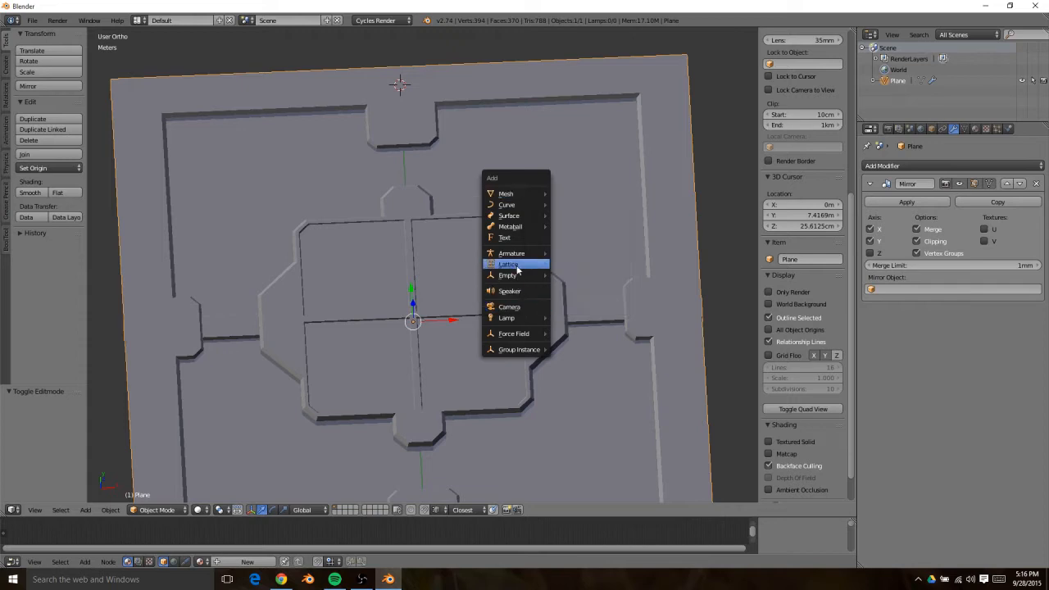
pyautogui.moveTo(526, 196)
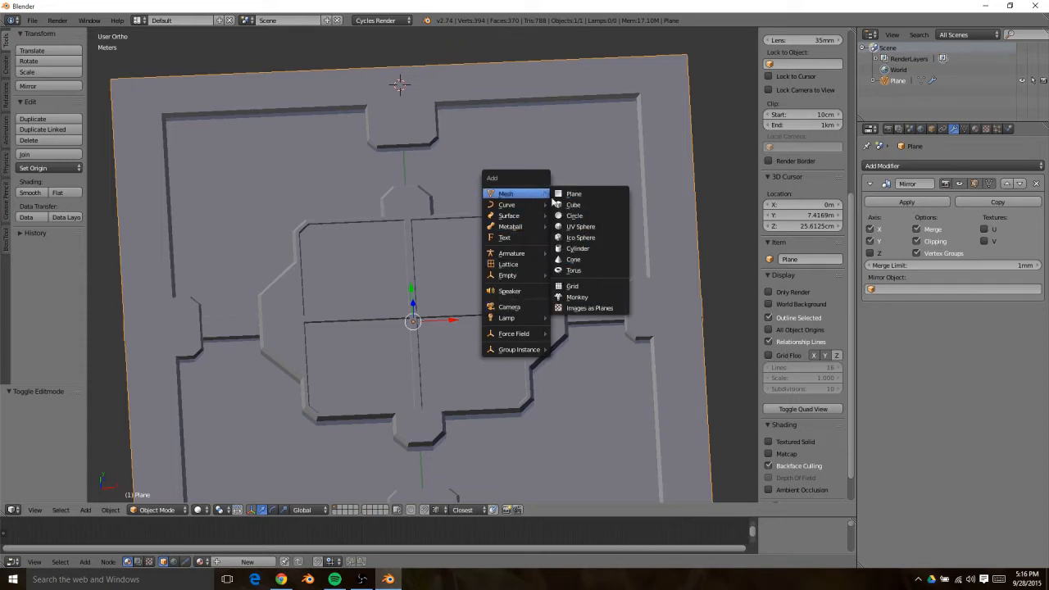
pyautogui.click(578, 248)
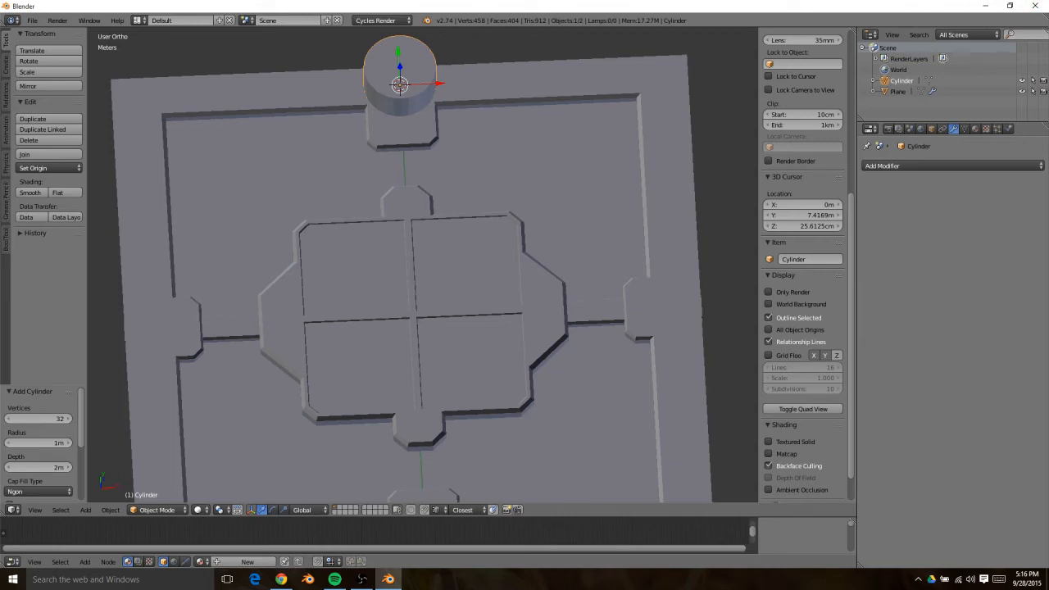
pyautogui.moveTo(1048, 8); pyautogui.dragTo(454, 6)
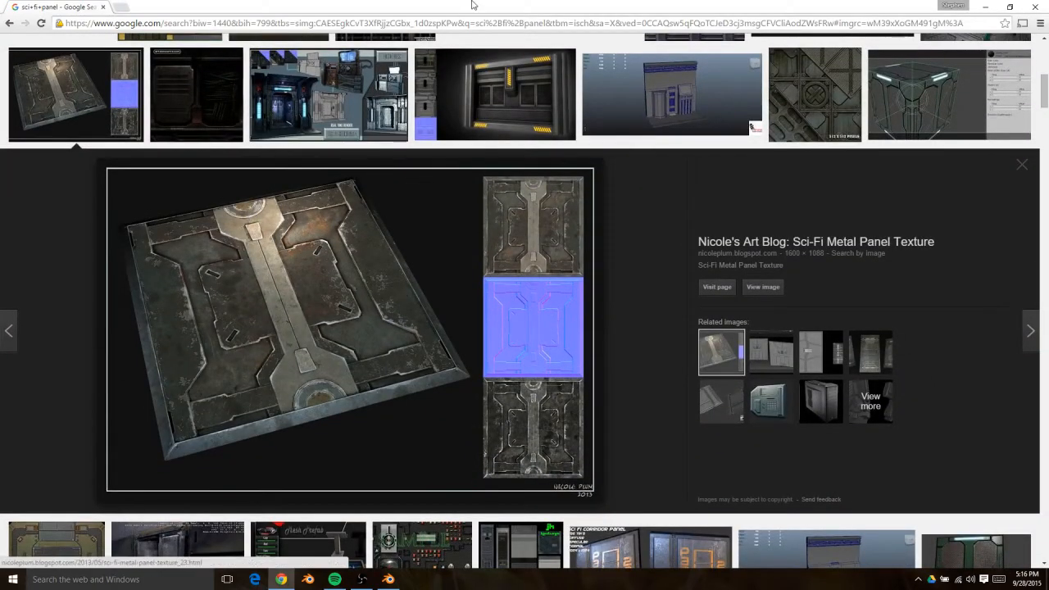
pyautogui.moveTo(472, 7); pyautogui.dragTo(1048, 9)
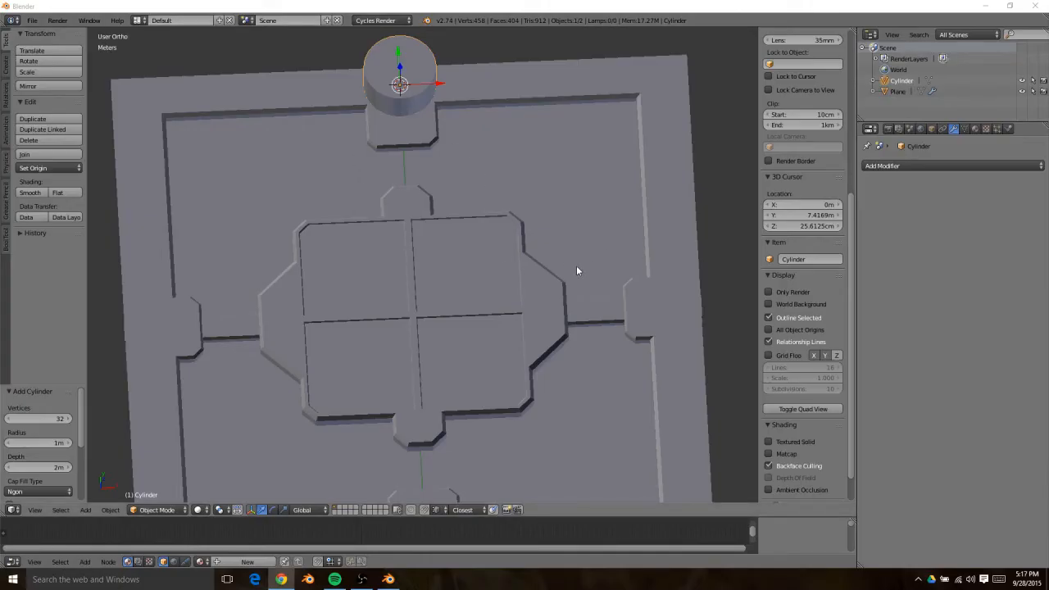
pyautogui.click(36, 419)
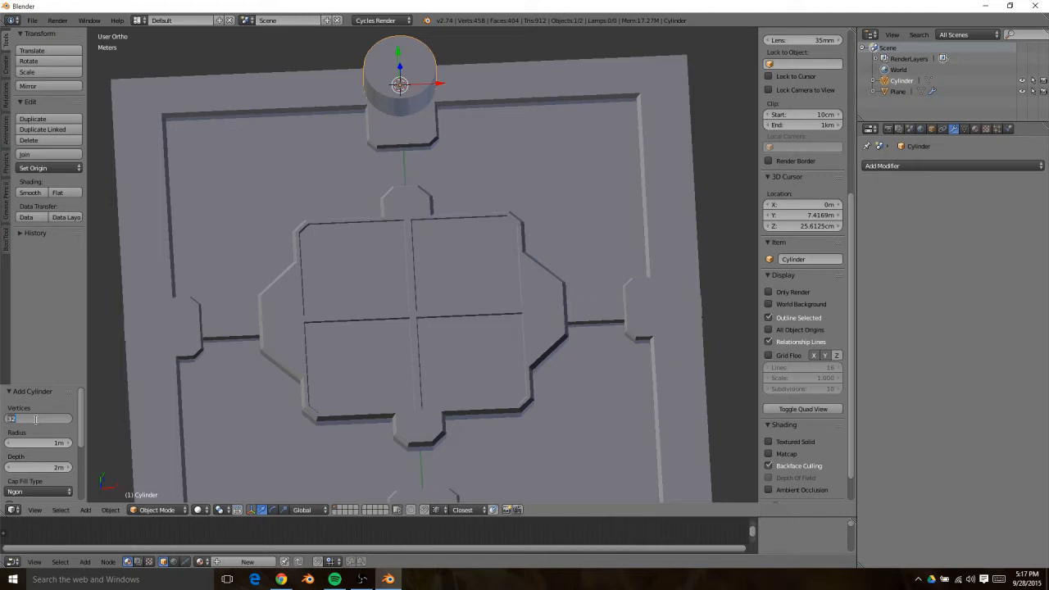
pyautogui.write('16')
pyautogui.press('Return')
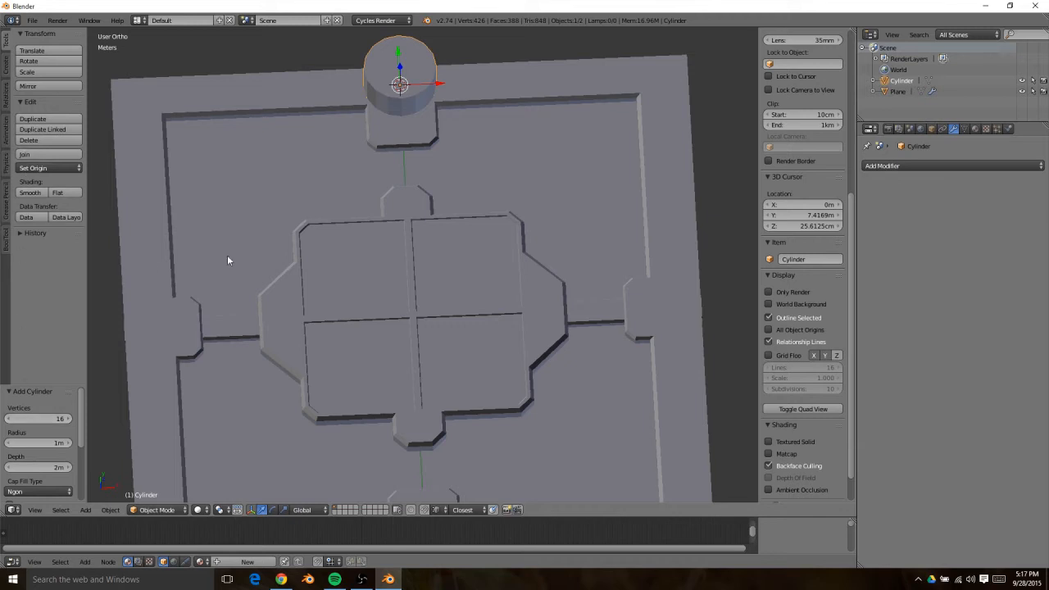
# Scale the cylinder to about 0.535 overall and flatten it along Z to about 0.206
pyautogui.press('s')
pyautogui.click(412, 192)
pyautogui.press('s')
pyautogui.press('z')
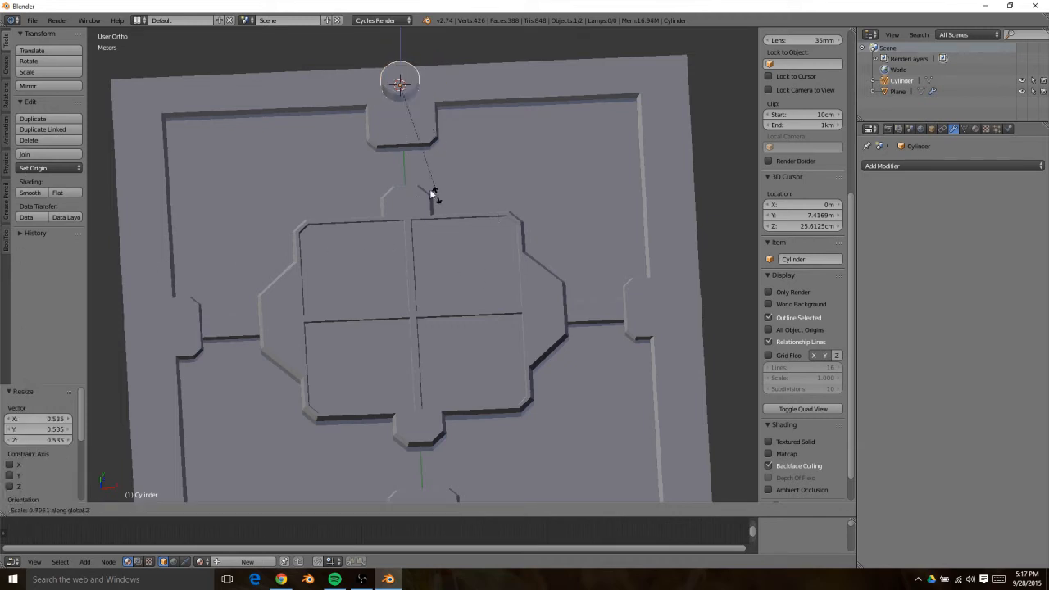
pyautogui.click(378, 113)
pyautogui.scroll(3, 435, 148)
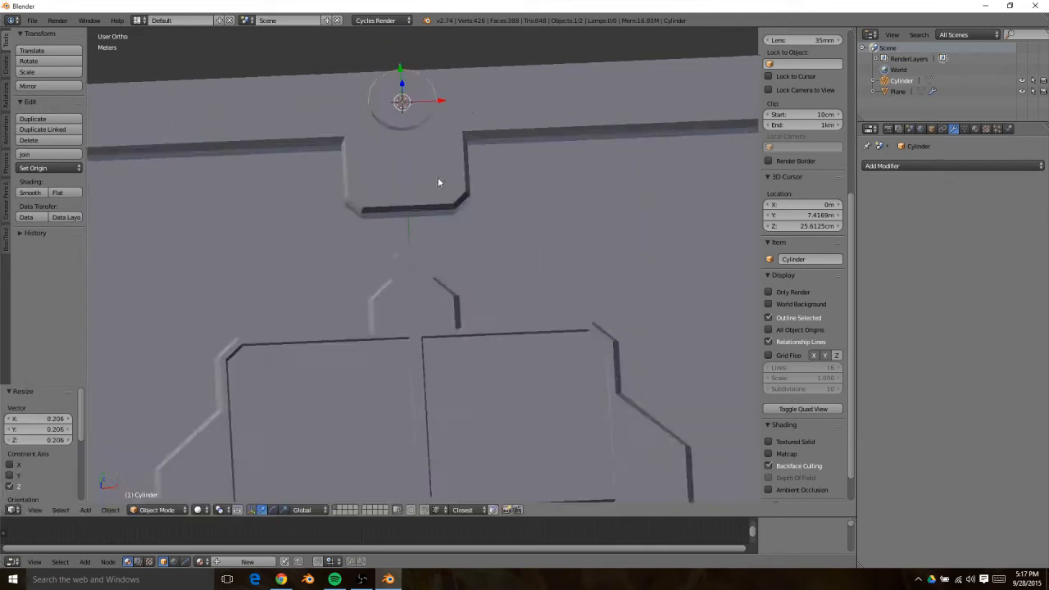
pyautogui.moveTo(438, 181); pyautogui.dragTo(489, 261, button='middle')
pyautogui.press('g')
pyautogui.press('z')
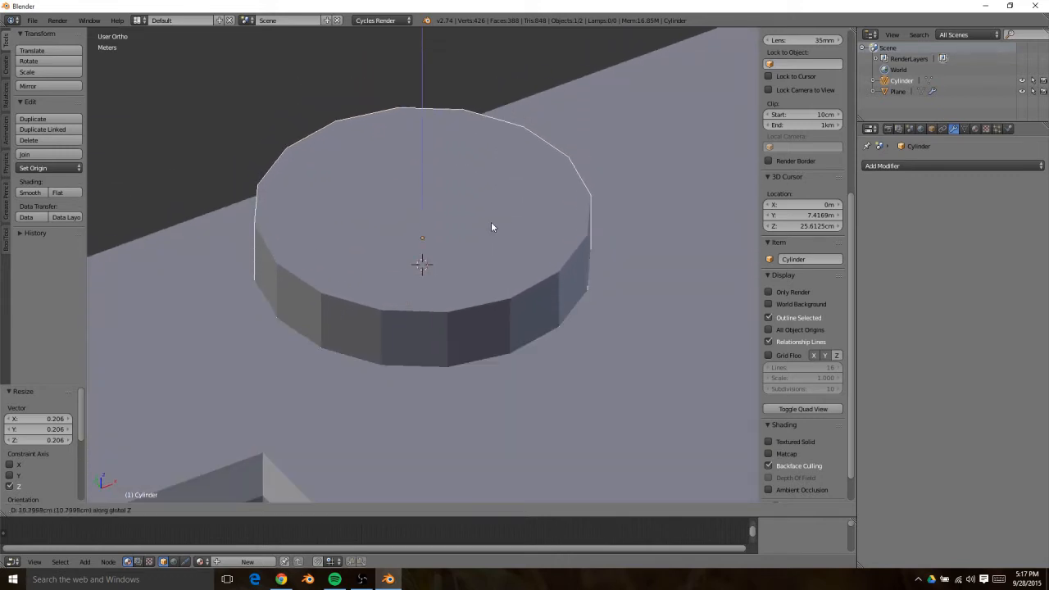
pyautogui.rightClick(501, 175)
pyautogui.scroll(-3, 466, 295)
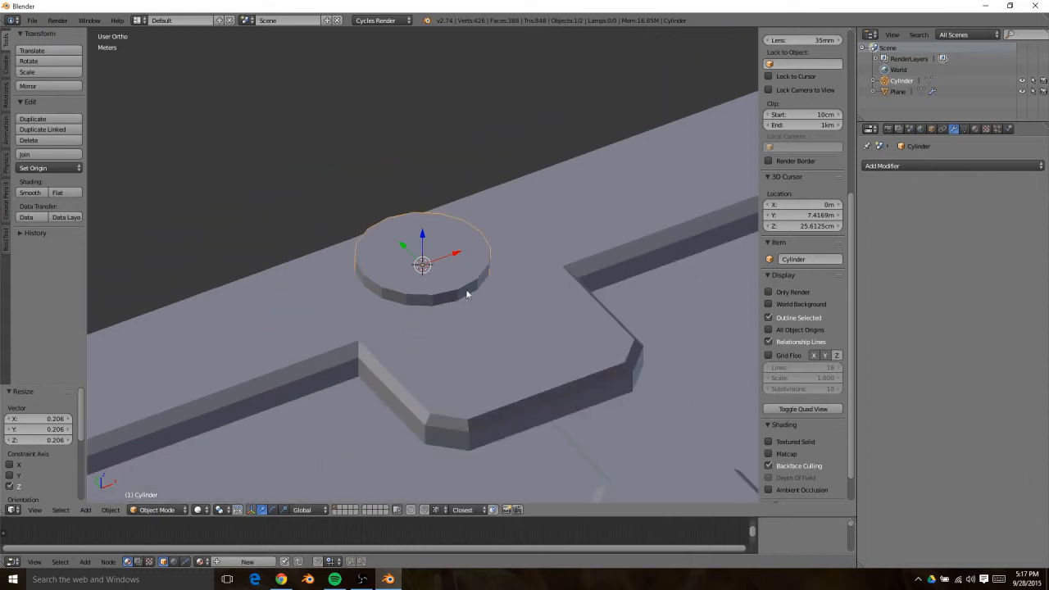
# In Edit Mode, select the cylinder's bottom face through the wireframe and raise it about 11.01 cm along Z to the panel's surface level
pyautogui.press('Tab')
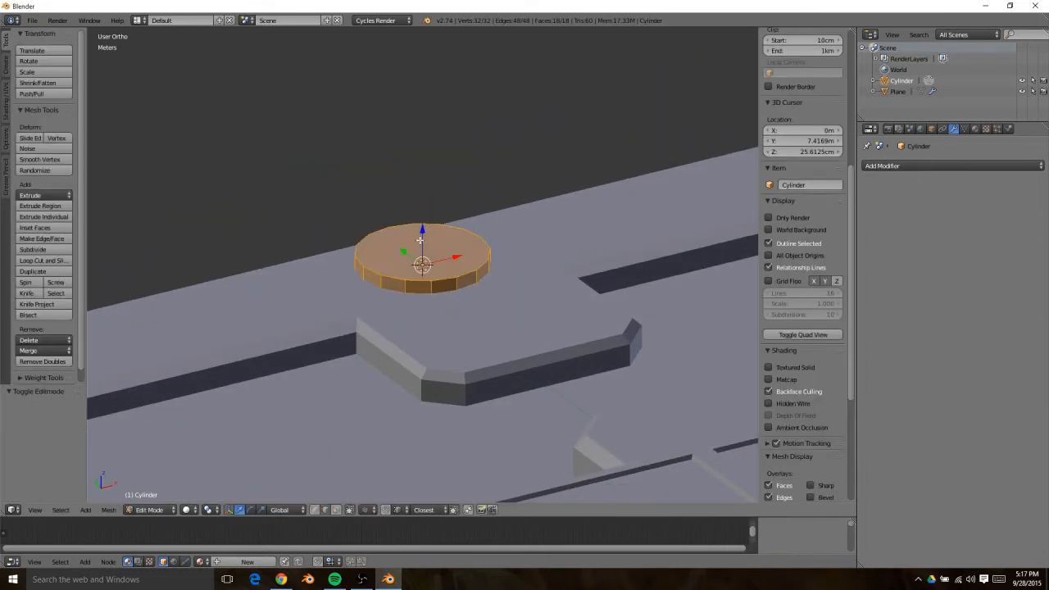
pyautogui.hotkey('ctrl', 'Tab')
pyautogui.click(425, 273)
pyautogui.rightClick(423, 268)
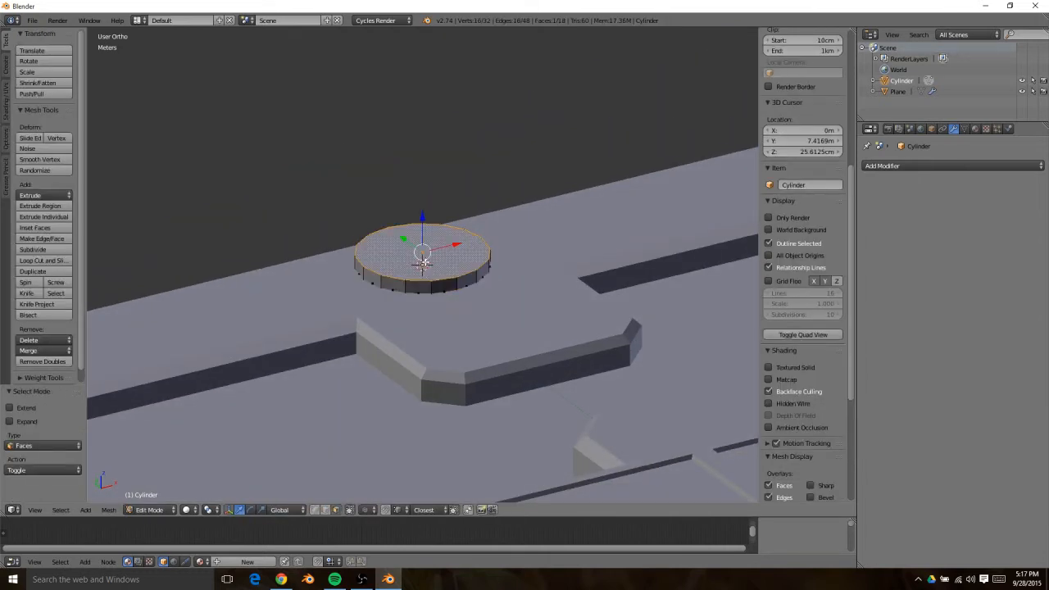
pyautogui.press('z')
pyautogui.rightClick(424, 268)
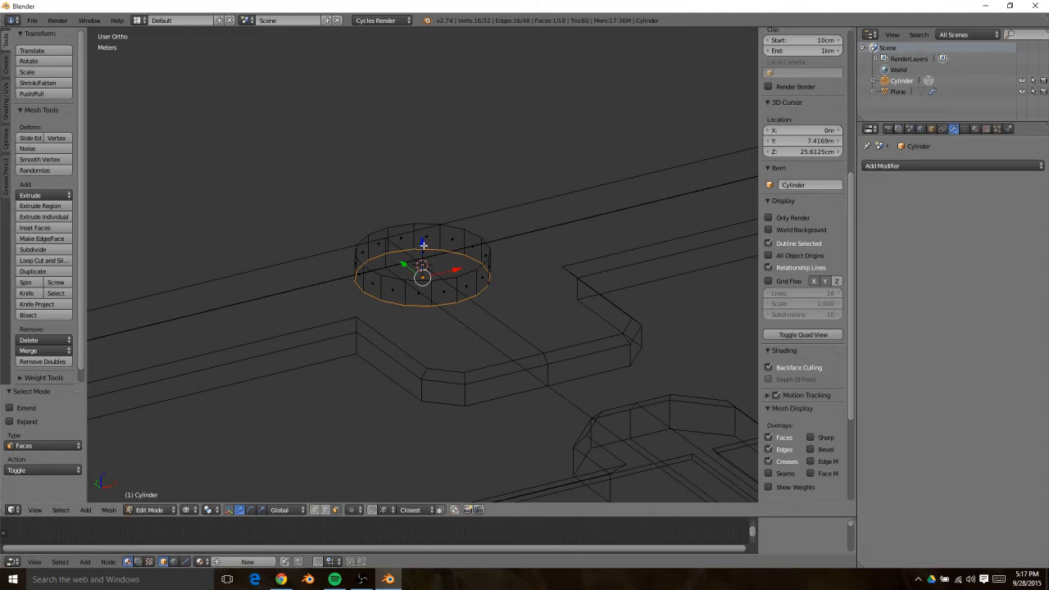
pyautogui.scroll(-4, 423, 244)
pyautogui.scroll(-2, 432, 241)
pyautogui.press('e')
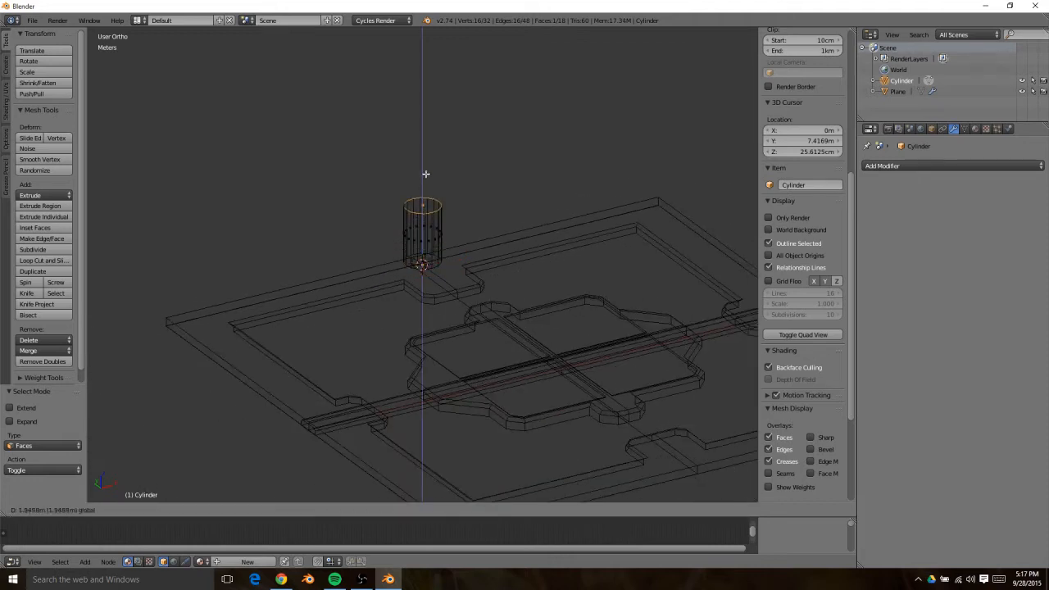
pyautogui.click(171, 317)
# Select the cylinder's top face, switch back to solid shading with a perspective view, and lower the face about 7.47 cm along Z
pyautogui.scroll(3, 422, 252)
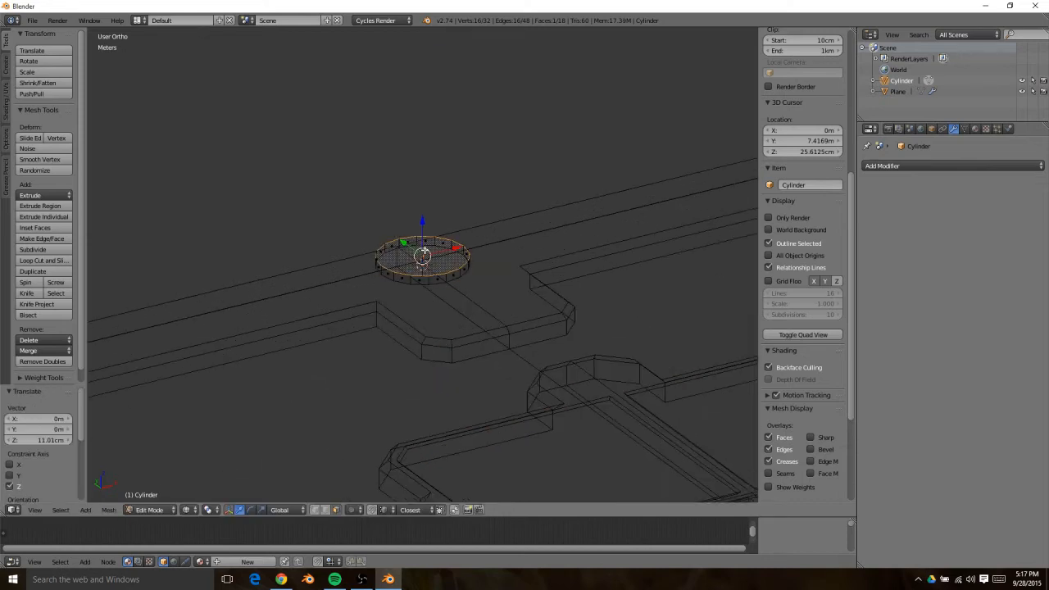
pyautogui.scroll(3, 434, 250)
pyautogui.press('z')
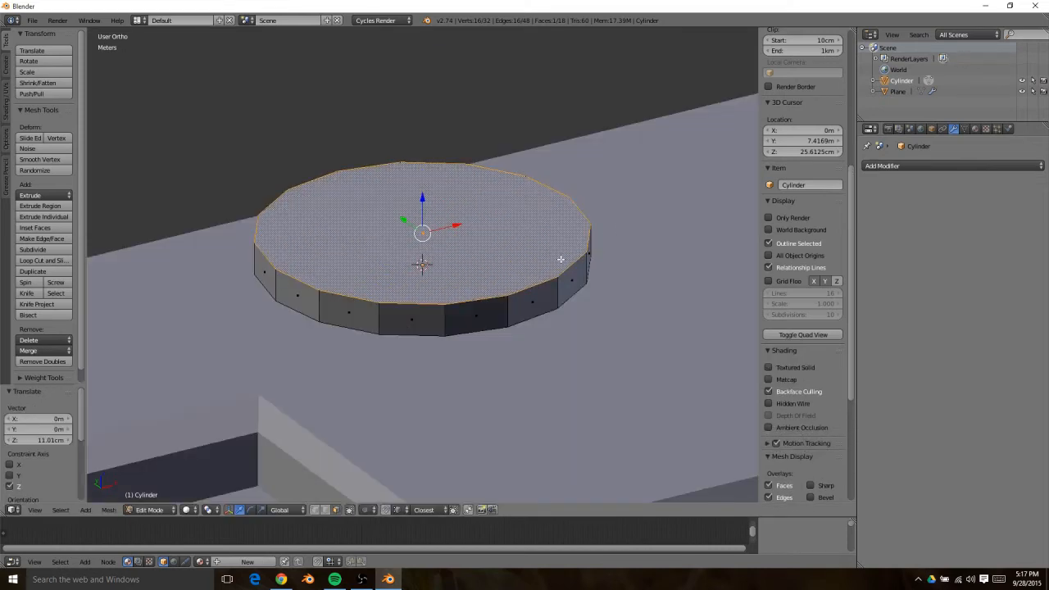
pyautogui.moveTo(561, 259); pyautogui.dragTo(439, 266, button='middle')
pyautogui.press('KP_5')
pyautogui.scroll(-5, 407, 317)
pyautogui.moveTo(376, 310); pyautogui.dragTo(531, 321, button='middle')
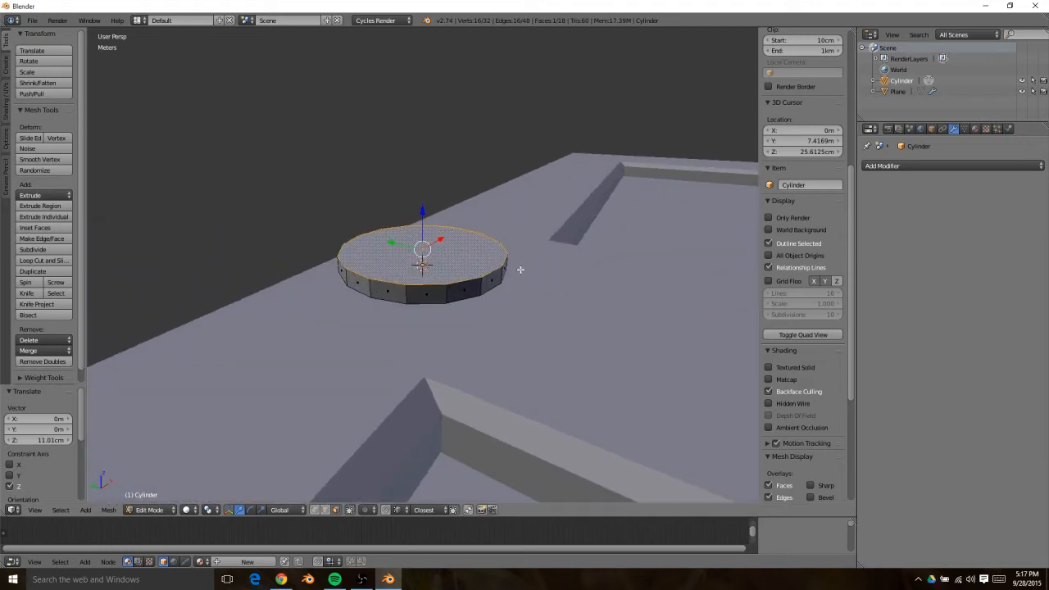
pyautogui.scroll(3, 520, 270)
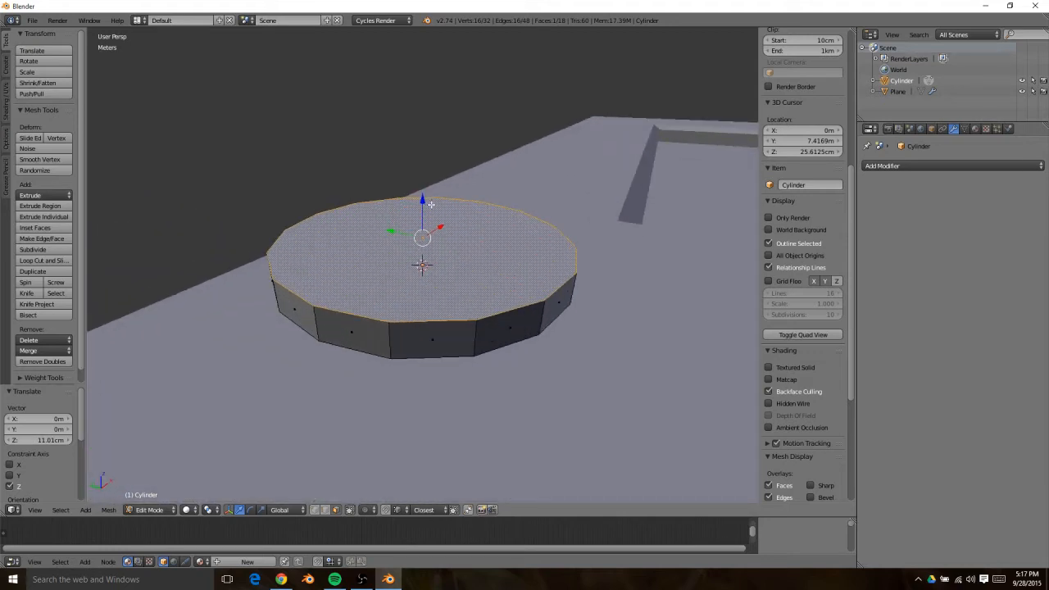
pyautogui.moveTo(422, 199); pyautogui.dragTo(512, 216)
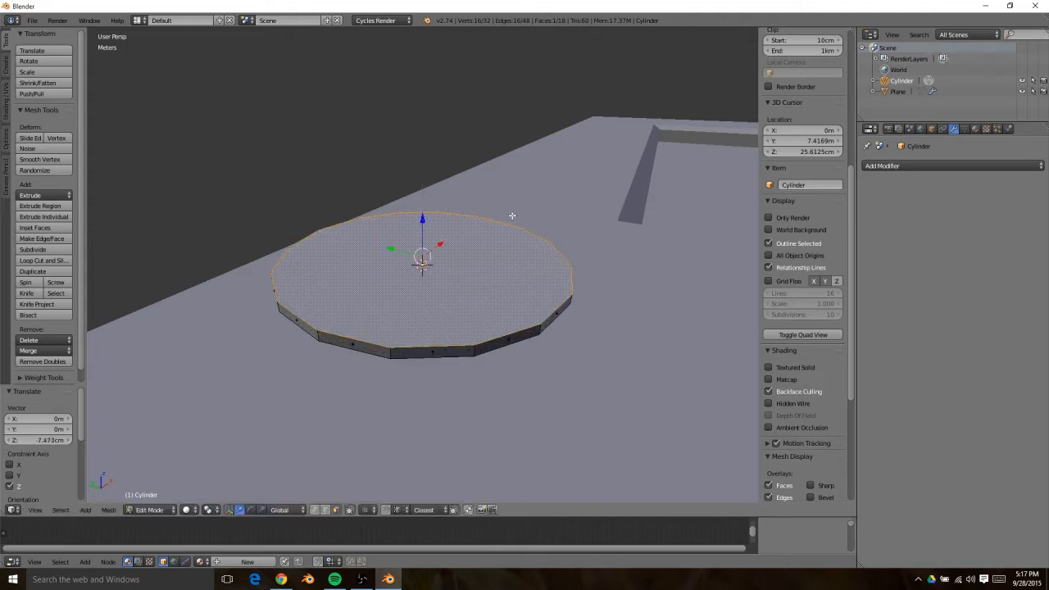
# Inset the disc's top face into concentric rings with thicknesses of 0.1870, 0.0371 and 0.4507, plus a further inset at the centre
pyautogui.scroll(1, 517, 256)
pyautogui.press('i')
pyautogui.click(584, 272)
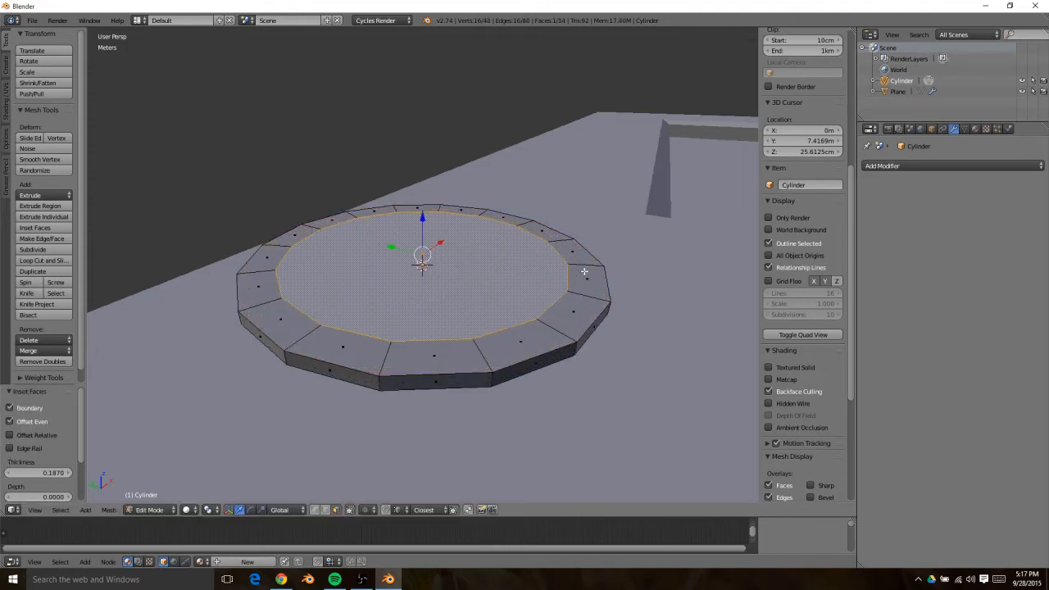
pyautogui.press('i')
pyautogui.click(675, 323)
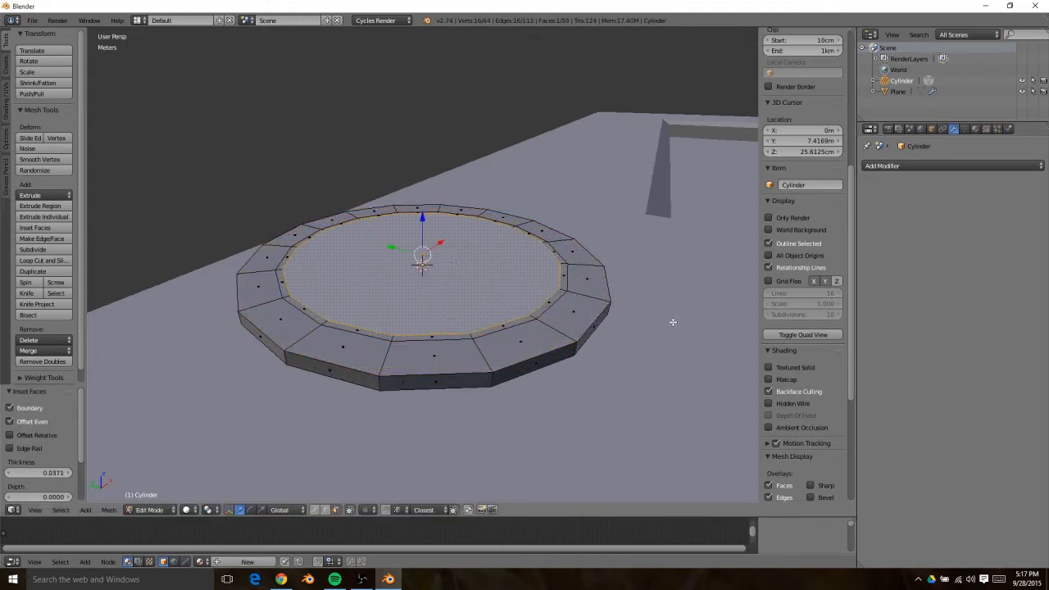
pyautogui.press('i')
pyautogui.click(541, 254)
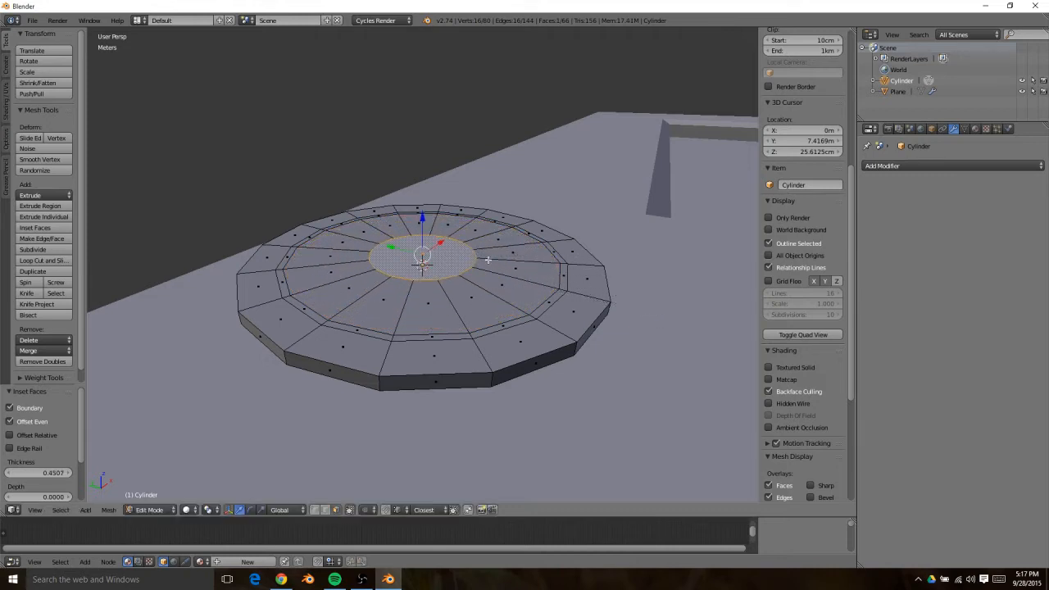
pyautogui.press('i')
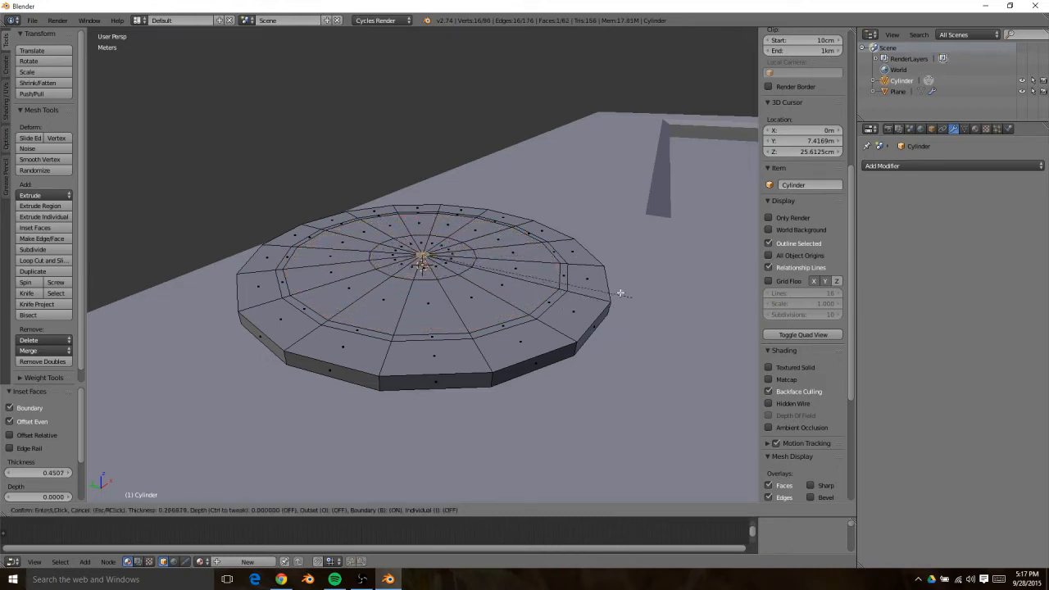
# Inset the disc's central face with a thickness of 0.2769 and merge the resulting inner face at its center
pyautogui.click(628, 308)
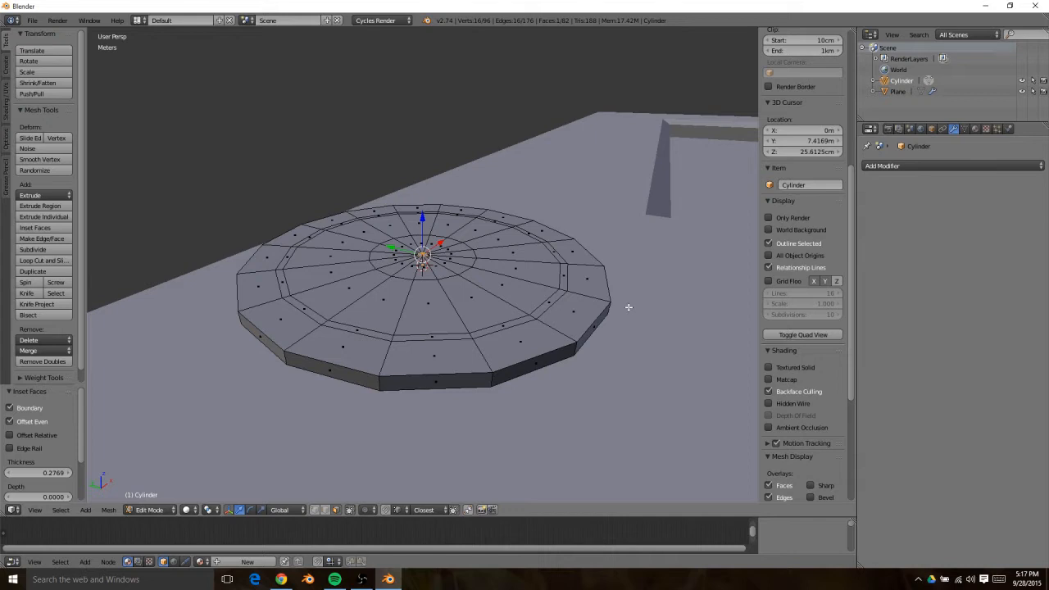
pyautogui.hotkey('alt', 'm')
pyautogui.click(629, 308)
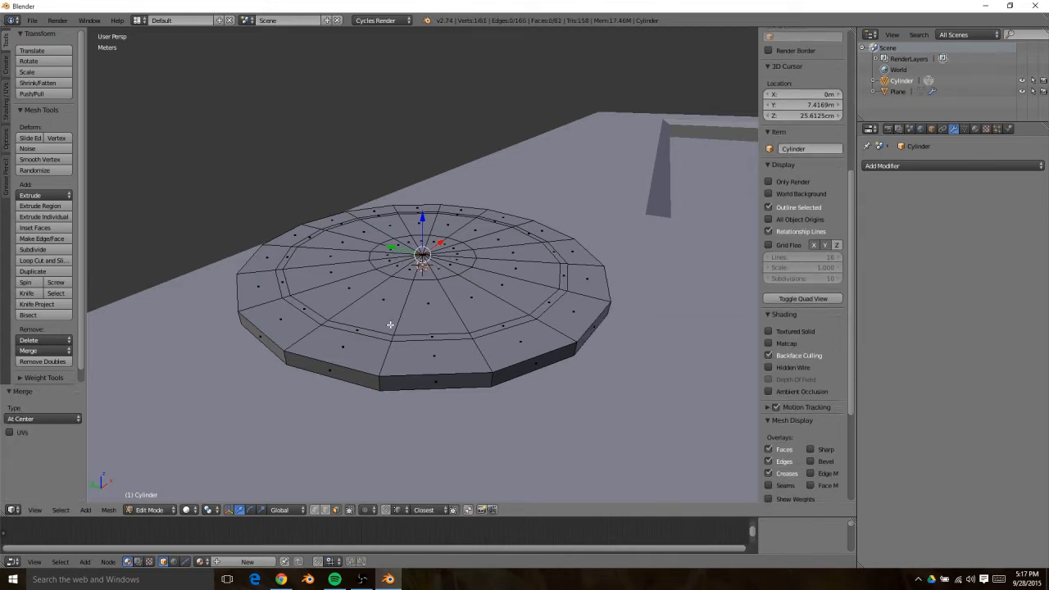
# Inset the wide ring of top faces around the disc's hub by 0.0277 and lower it 6.168 mm along Z
pyautogui.moveTo(547, 291); pyautogui.dragTo(511, 327, button='middle')
pyautogui.hotkey('ctrl', 'Tab')
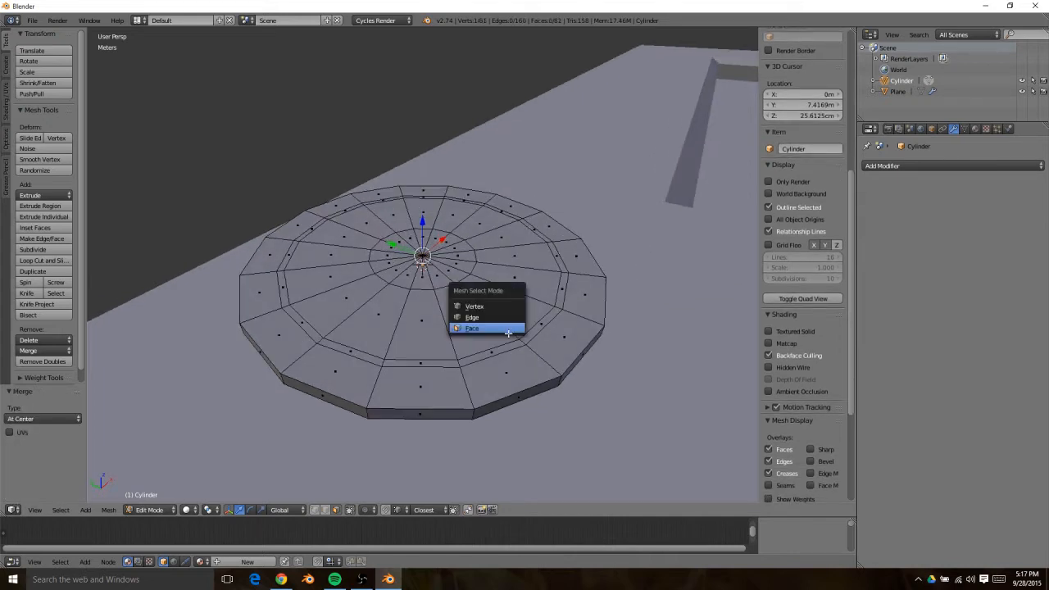
pyautogui.click(508, 333)
pyautogui.rightClick(489, 314)
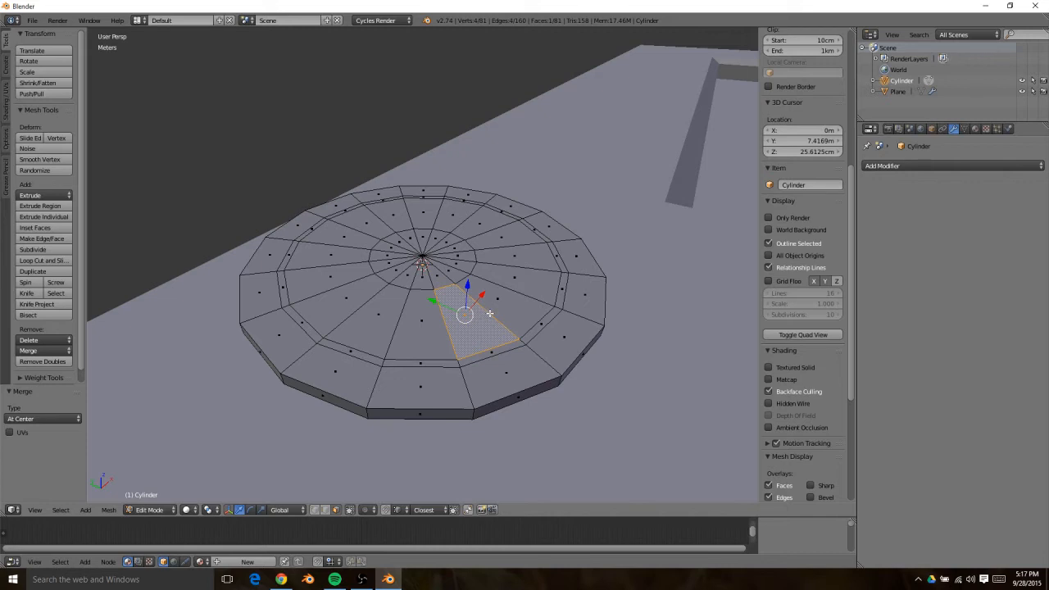
pyautogui.keyDown('alt'); pyautogui.rightClick(487, 313); pyautogui.keyUp('alt')
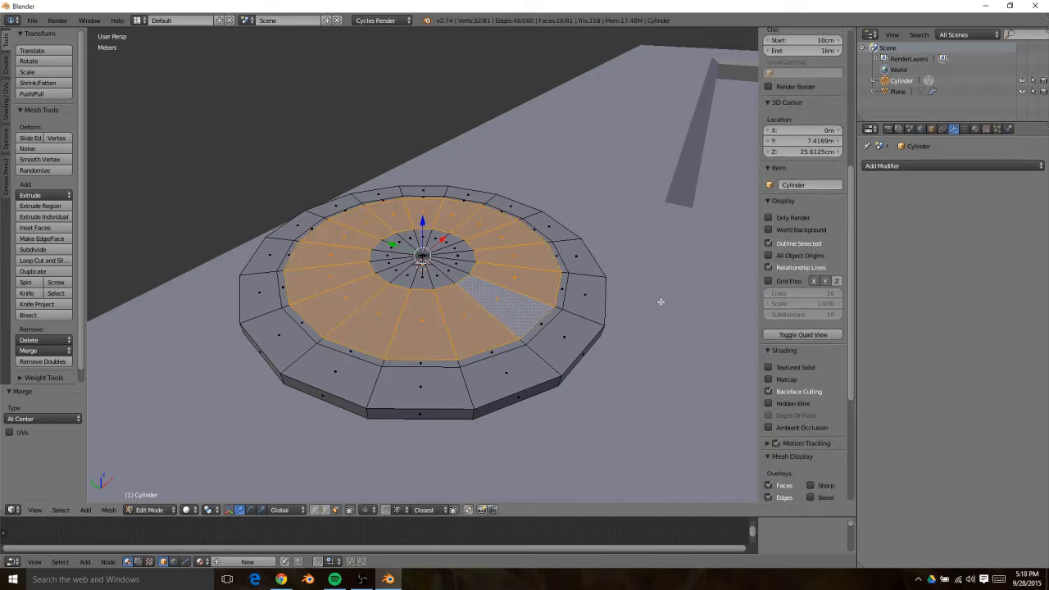
pyautogui.press('i')
pyautogui.click(680, 327)
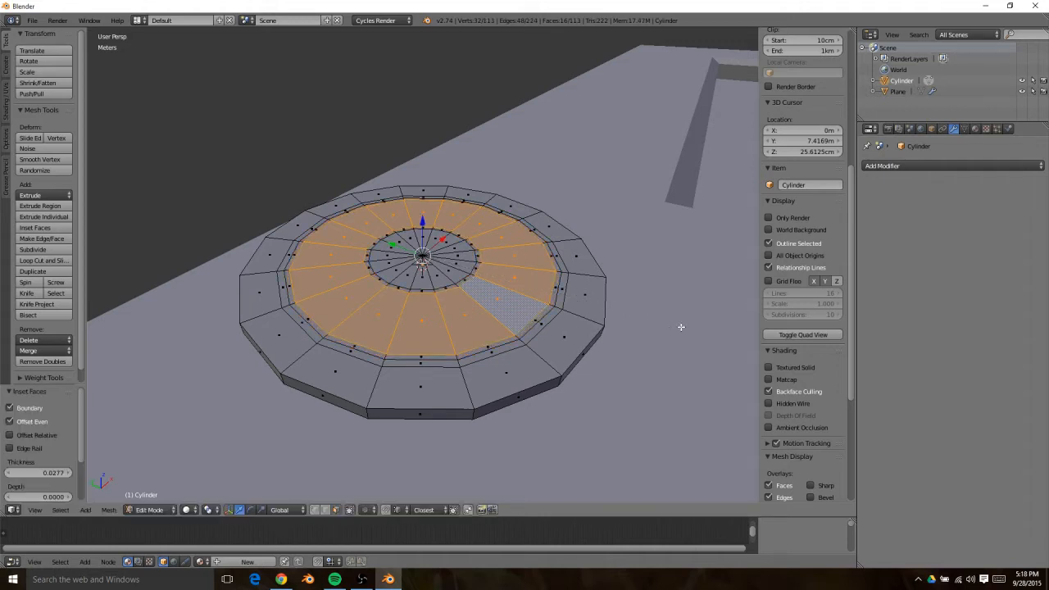
pyautogui.press('g')
pyautogui.press('z')
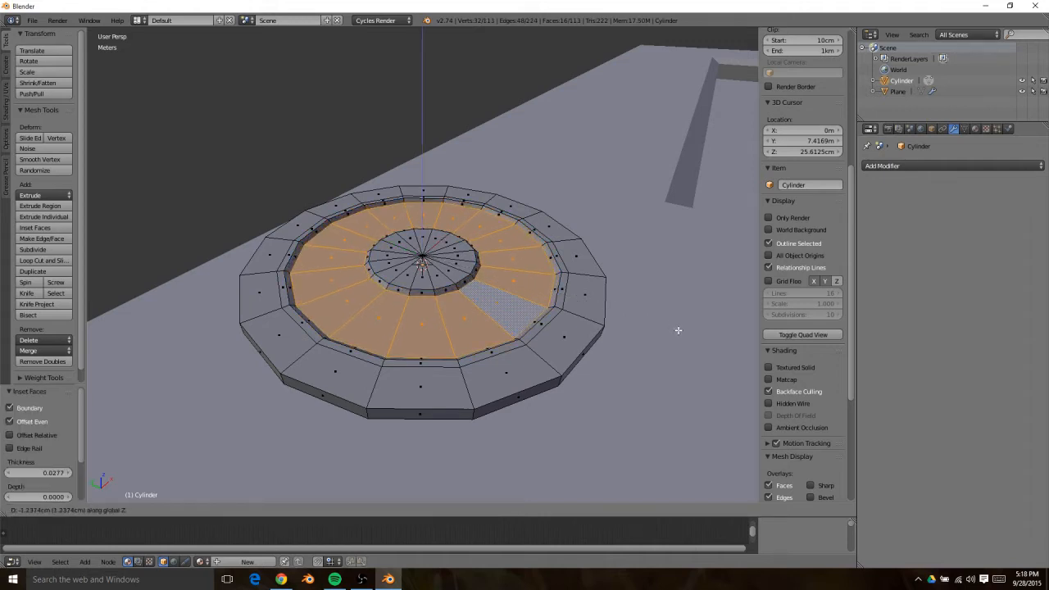
pyautogui.click(677, 329)
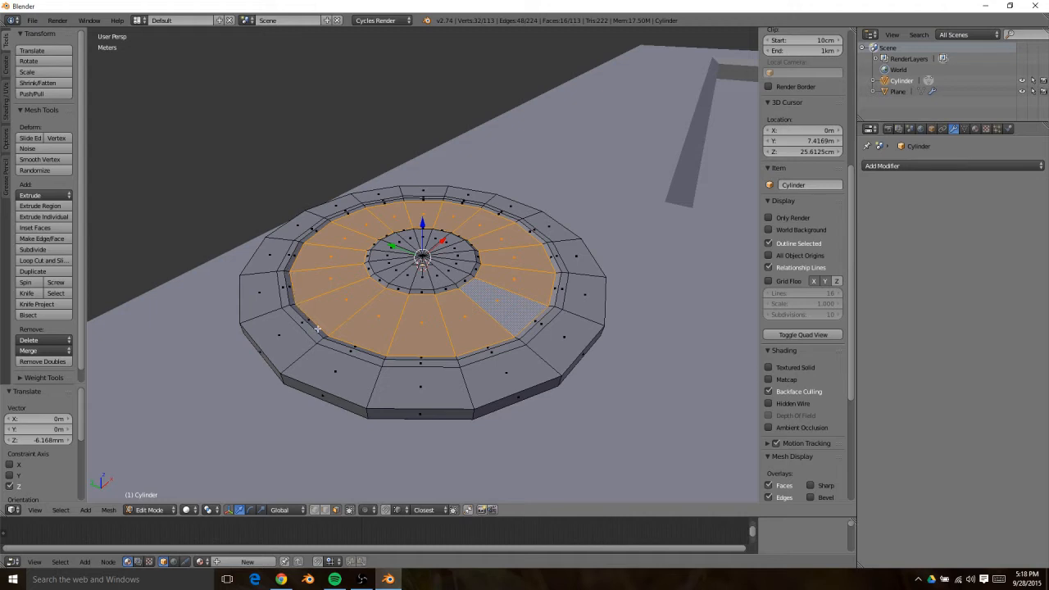
# Inset the disc's outer ring of top faces by 0.0309 and raise it about 4 mm along Z
pyautogui.rightClick(584, 325)
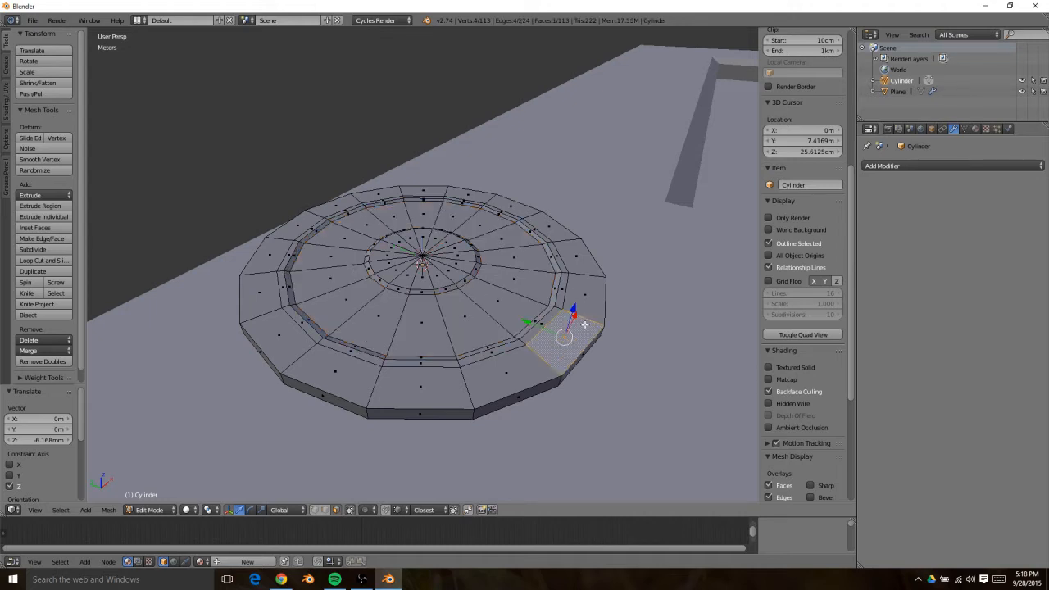
pyautogui.keyDown('alt'); pyautogui.rightClick(581, 319); pyautogui.keyUp('alt')
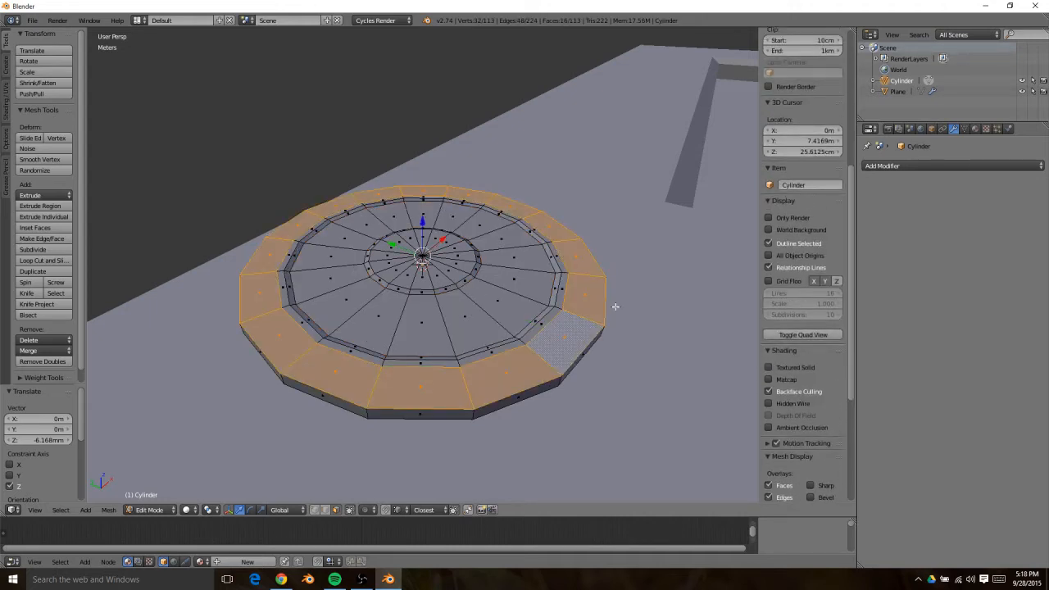
pyautogui.press('i')
pyautogui.click(667, 311)
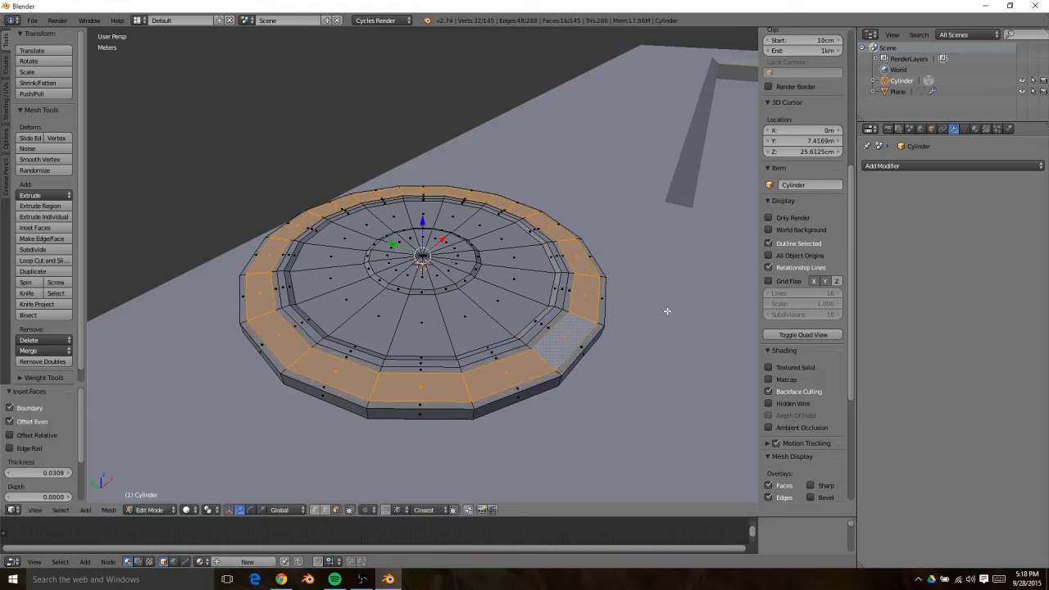
pyautogui.press('g')
pyautogui.press('z')
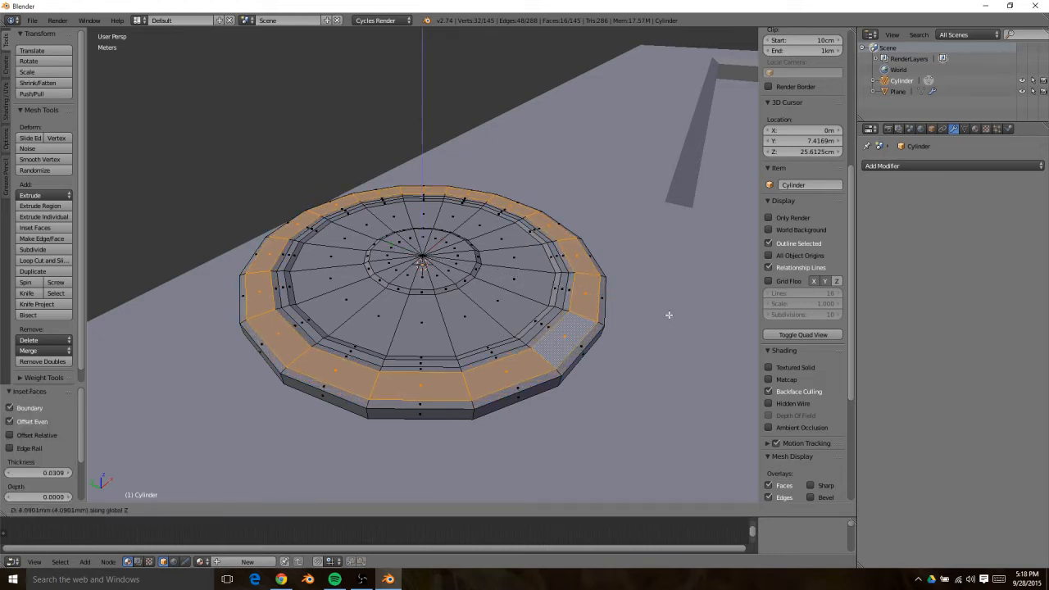
pyautogui.click(667, 314)
# Return to Object Mode and apply smooth shading to the disc
pyautogui.press('Tab')
pyautogui.scroll(-5, 606, 305)
pyautogui.moveTo(544, 296); pyautogui.dragTo(458, 356, button='middle')
pyautogui.scroll(6, 458, 356)
pyautogui.press('Tab')
pyautogui.scroll(-6, 459, 355)
pyautogui.press('Tab')
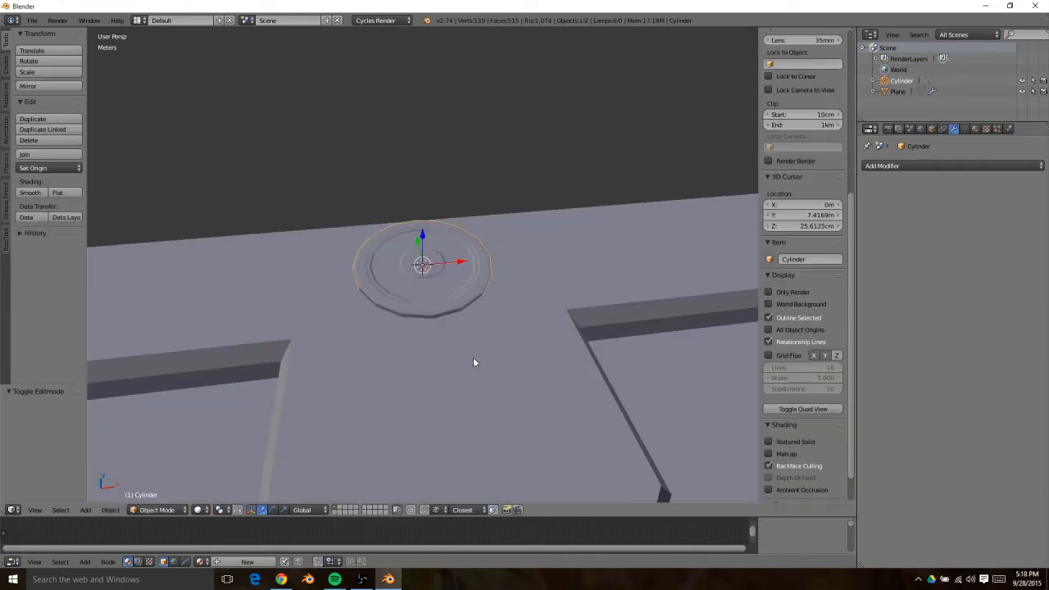
pyautogui.scroll(2, 445, 320)
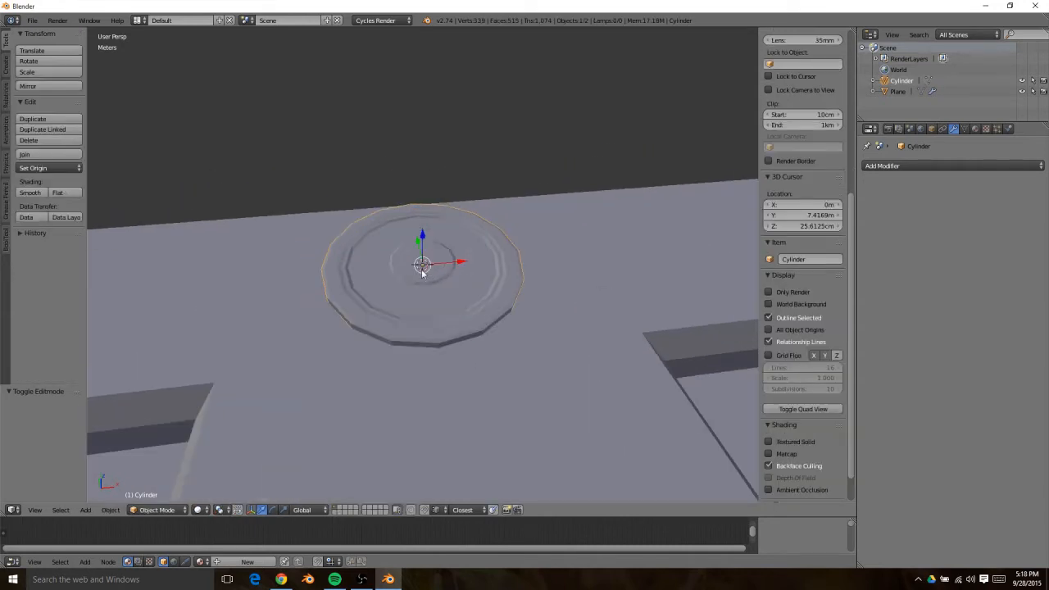
pyautogui.click(40, 192)
pyautogui.moveTo(511, 229); pyautogui.dragTo(565, 187, button='middle')
# Try an Edge Split modifier with a lower split angle on the disc and remove it
pyautogui.click(918, 166)
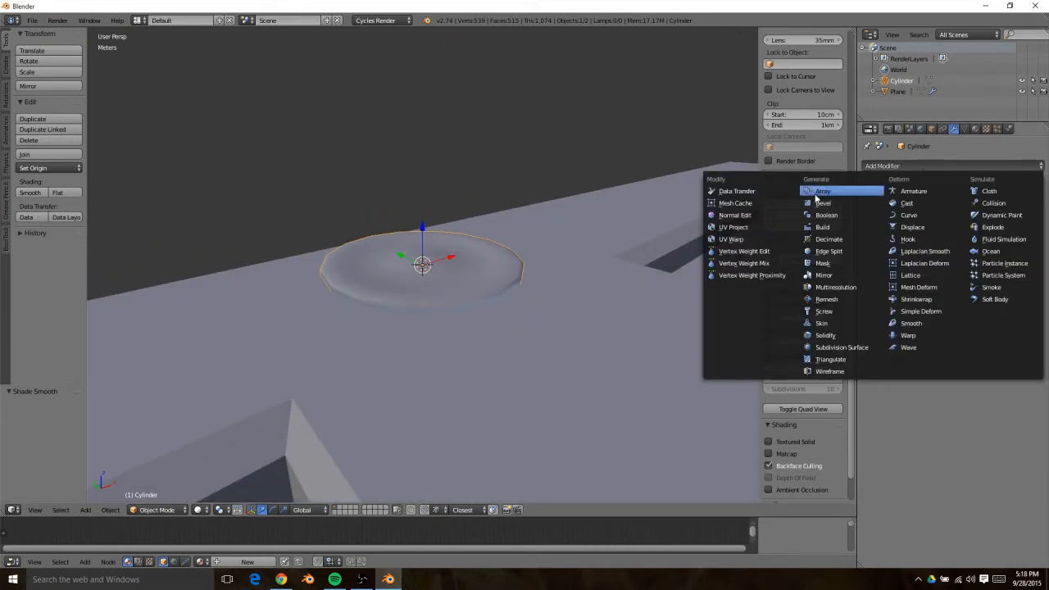
pyautogui.click(828, 251)
pyautogui.moveTo(444, 295); pyautogui.dragTo(443, 329, button='middle')
pyautogui.scroll(4, 444, 328)
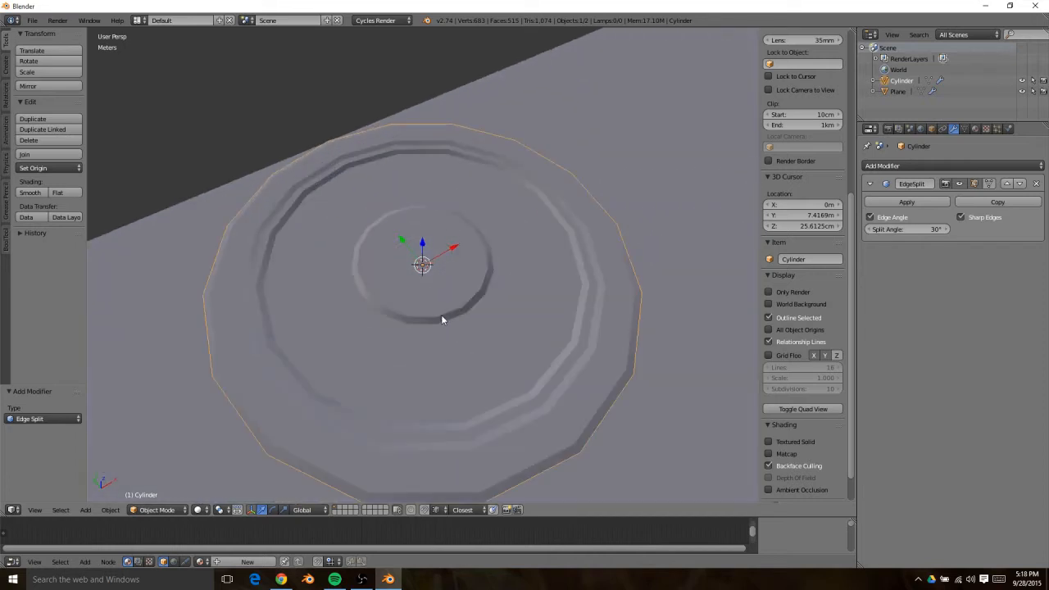
pyautogui.moveTo(388, 298); pyautogui.dragTo(459, 279, button='middle')
pyautogui.moveTo(897, 230)
pyautogui.mouseDown()
pyautogui.moveTo(950, 230)
pyautogui.moveTo(880, 230)
pyautogui.mouseUp()
pyautogui.click(1036, 184)
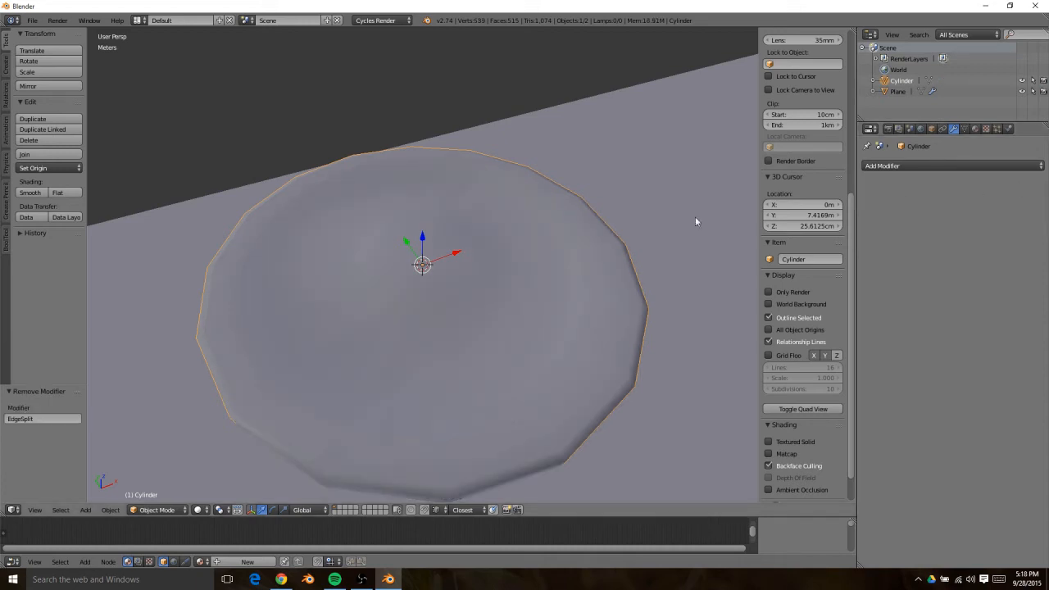
# Mark the edge loops around the disc's groove, outer rim and central hub as sharp
pyautogui.press('Tab')
pyautogui.hotkey('ctrl', 'Tab')
pyautogui.click(312, 251)
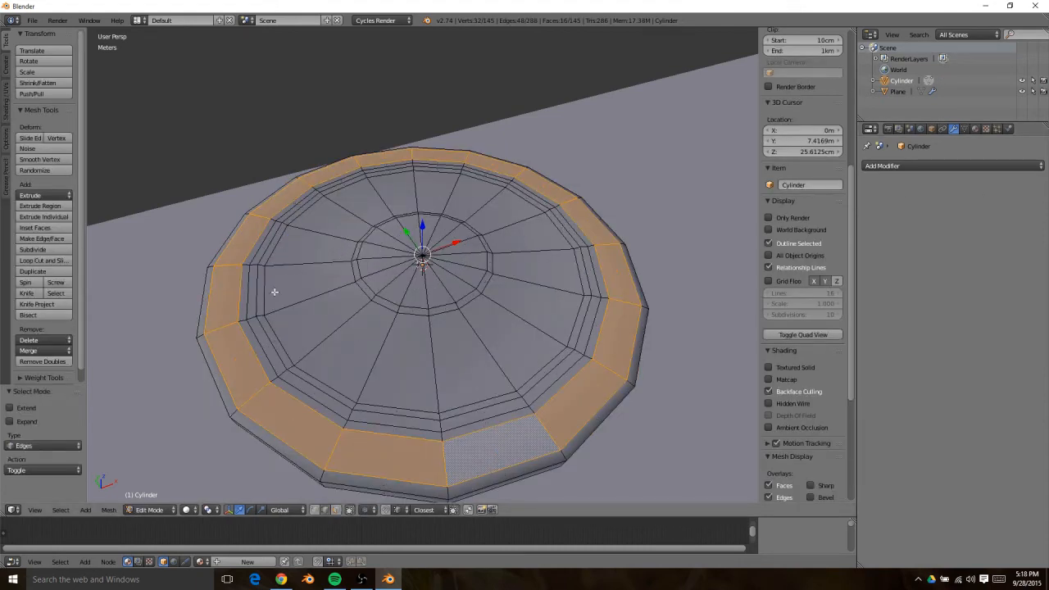
pyautogui.rightClick(264, 289)
pyautogui.keyDown('alt'); pyautogui.rightClick(264, 288); pyautogui.keyUp('alt')
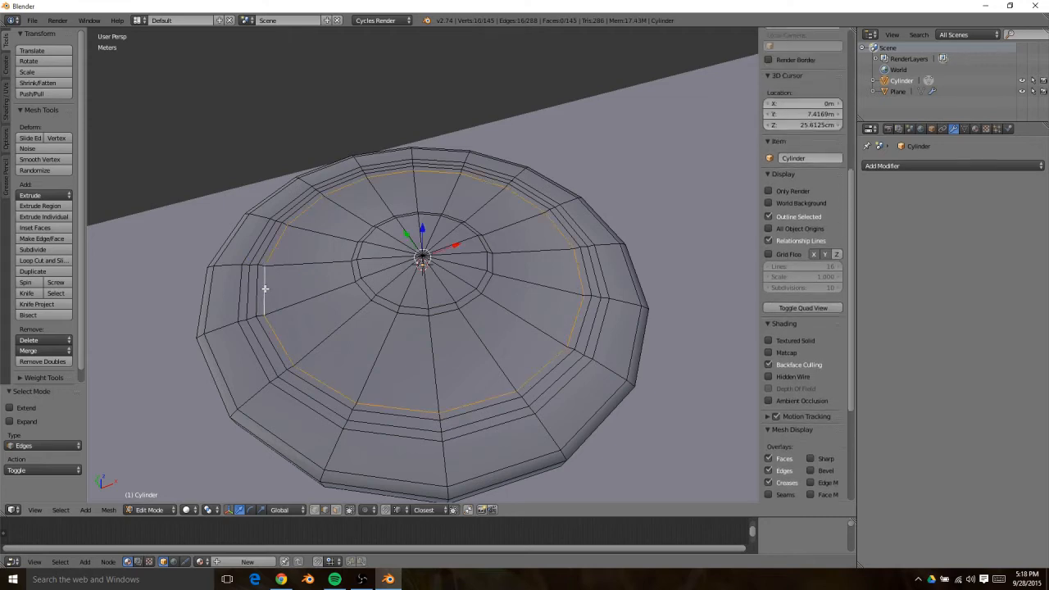
pyautogui.keyDown('alt'); pyautogui.keyDown('shift'); pyautogui.rightClick(247, 300); pyautogui.keyUp('shift'); pyautogui.keyUp('alt')
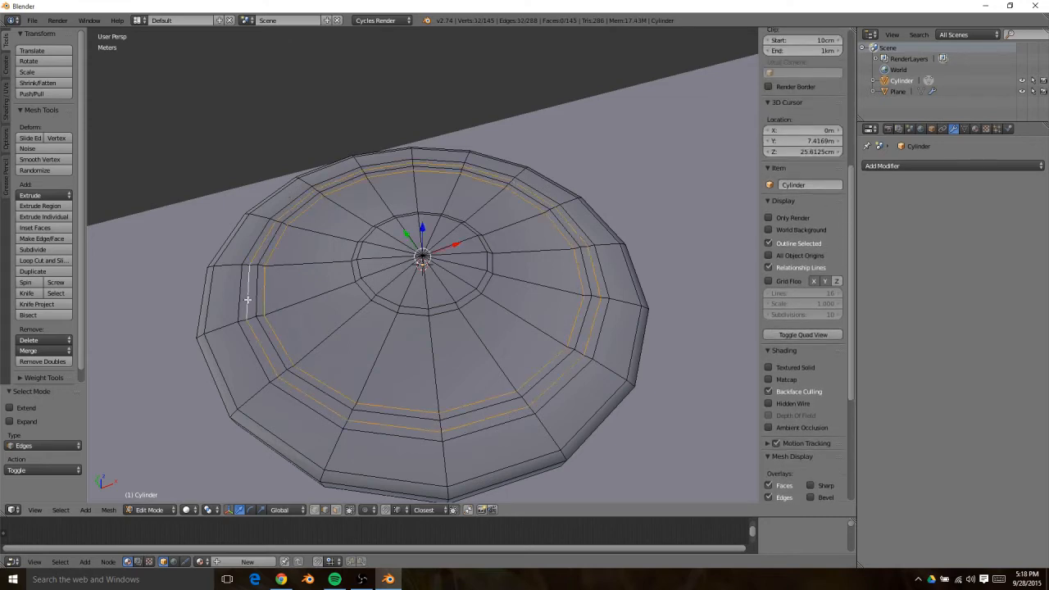
pyautogui.keyDown('alt'); pyautogui.keyDown('shift'); pyautogui.rightClick(200, 317); pyautogui.keyUp('shift'); pyautogui.keyUp('alt')
pyautogui.keyDown('alt'); pyautogui.keyDown('shift'); pyautogui.rightClick(361, 290); pyautogui.keyUp('shift'); pyautogui.keyUp('alt')
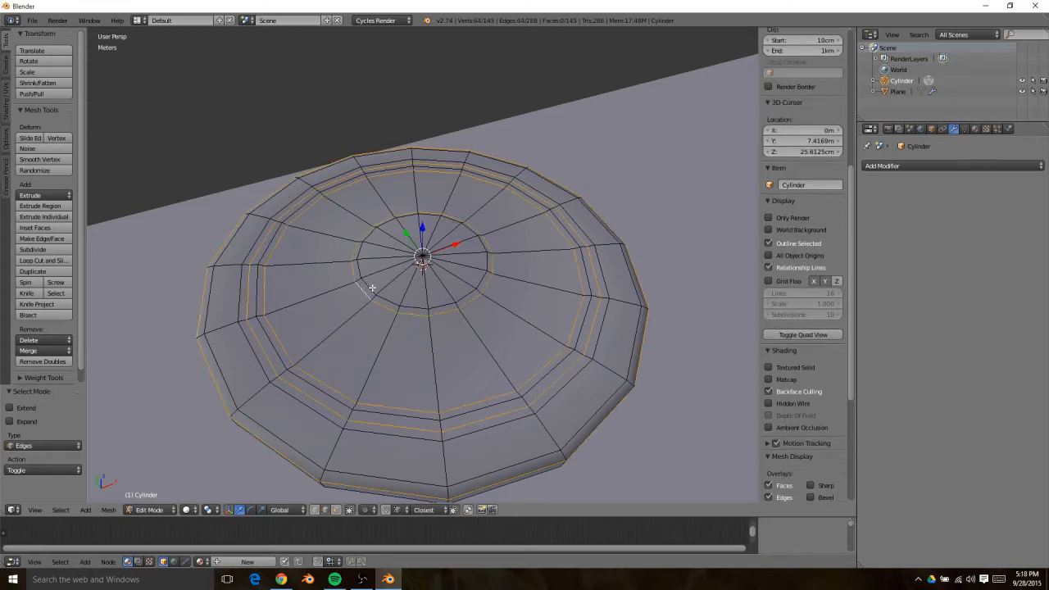
pyautogui.hotkey('ctrl', 'e')
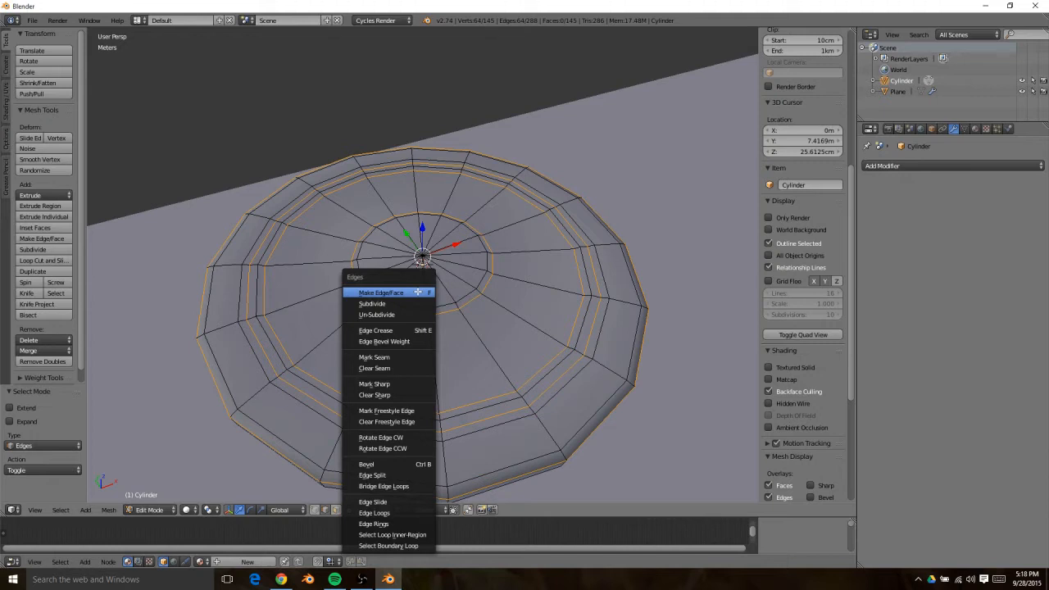
pyautogui.click(399, 383)
# Add an Edge Split modifier that splits only at sharp edges, with Edge Angle disabled, and return to Object Mode
pyautogui.click(933, 167)
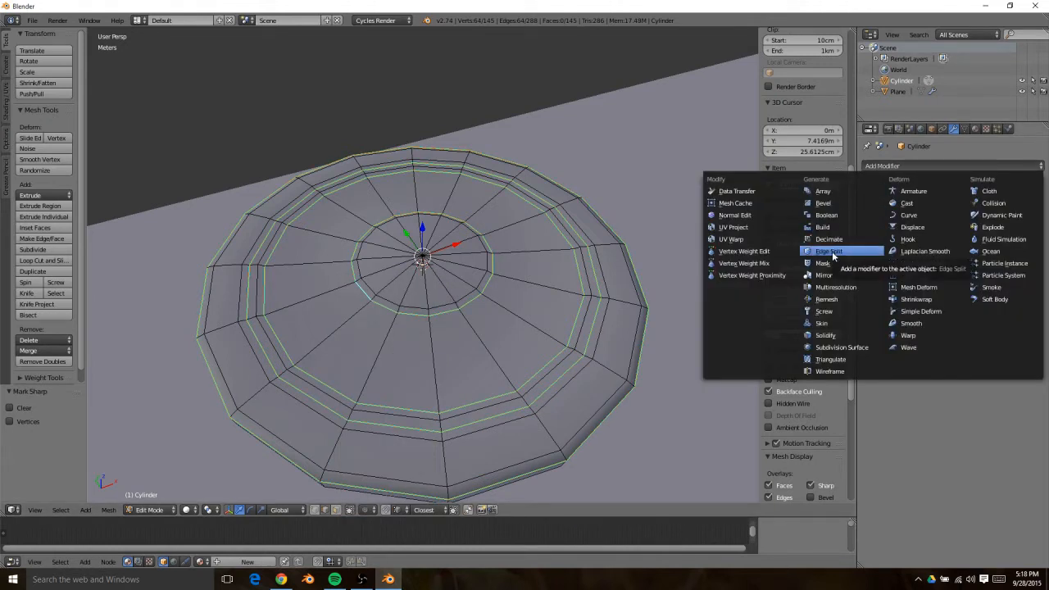
pyautogui.click(830, 251)
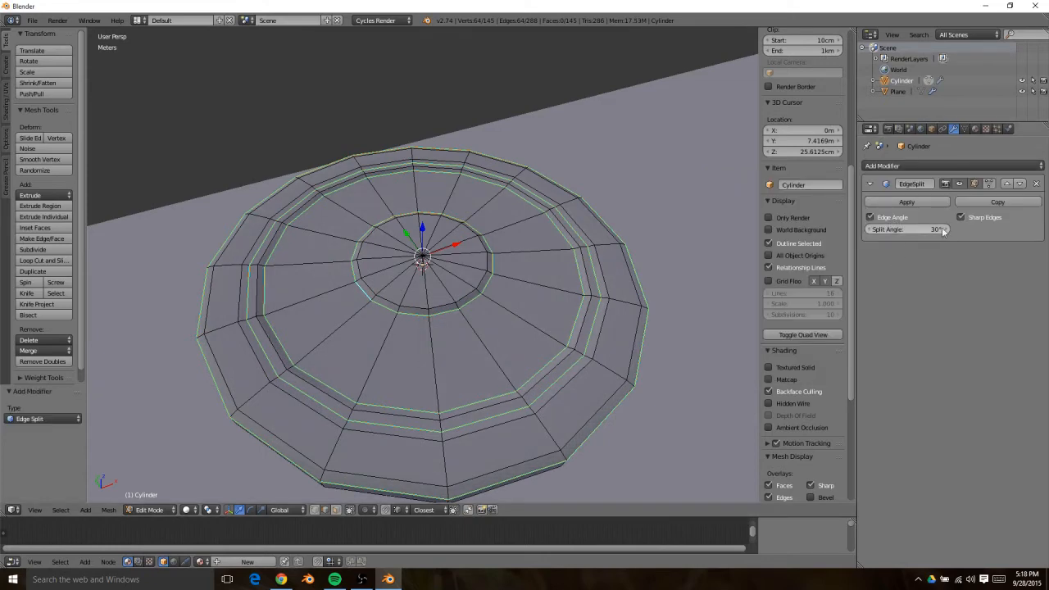
pyautogui.click(870, 217)
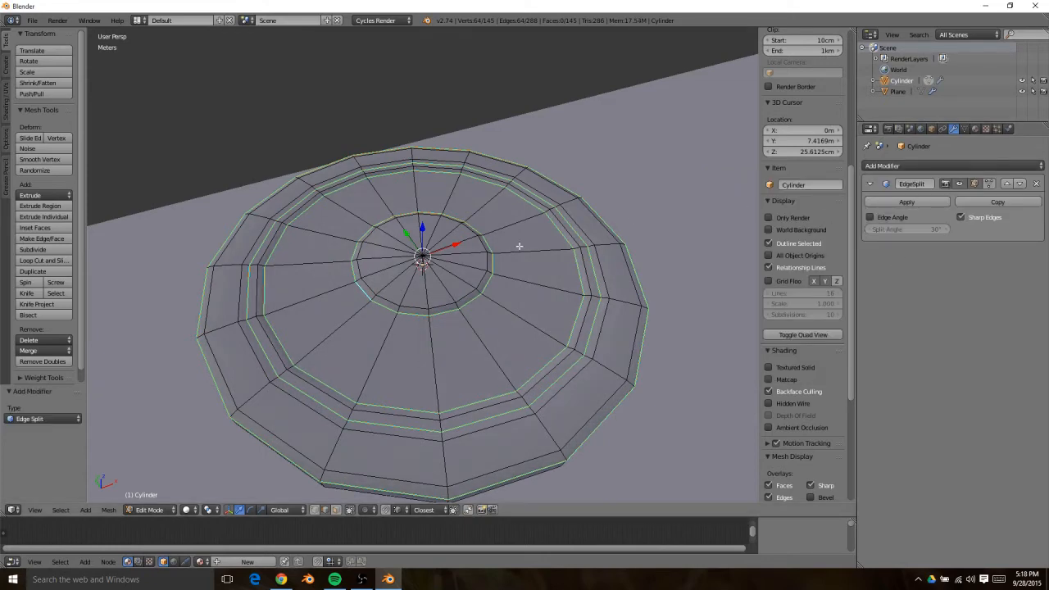
pyautogui.press('Tab')
# Move the disc 54.07 cm along Y past the plate's edge and back 49.832 cm onto its border
pyautogui.moveTo(498, 342); pyautogui.dragTo(412, 297, button='middle')
pyautogui.moveTo(643, 215); pyautogui.dragTo(549, 216, button='middle')
pyautogui.scroll(-7, 393, 252)
pyautogui.press('Tab')
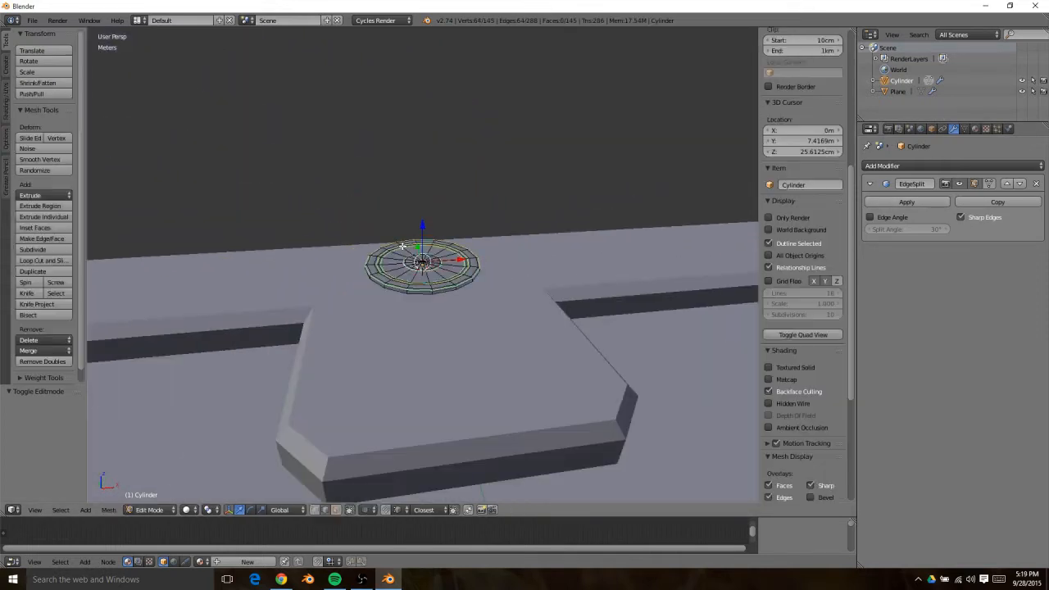
pyautogui.press('Tab')
pyautogui.moveTo(398, 265); pyautogui.dragTo(434, 275, button='middle')
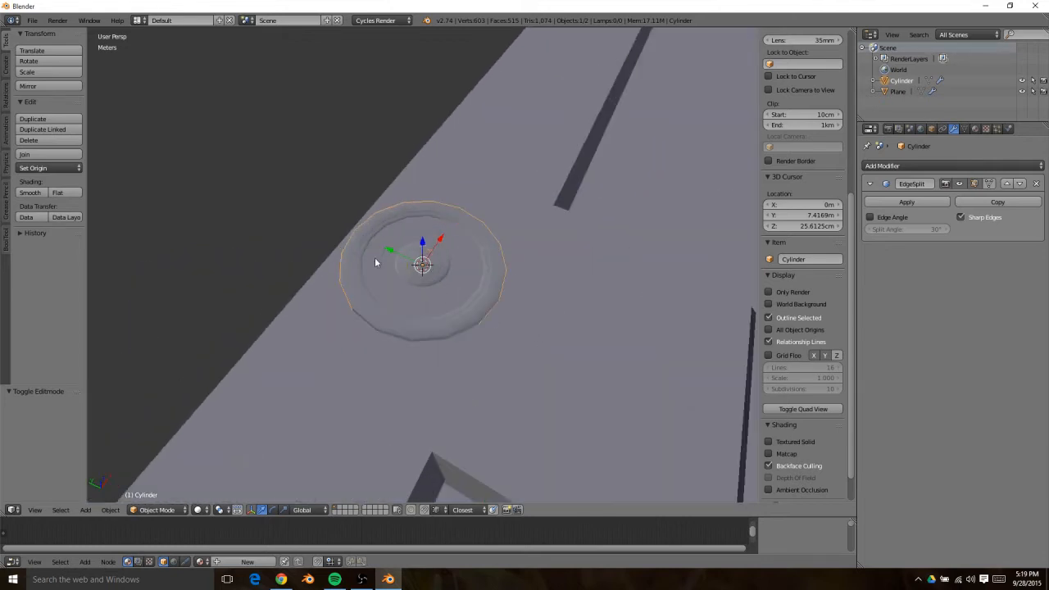
pyautogui.moveTo(397, 257); pyautogui.dragTo(330, 222)
pyautogui.scroll(-4, 330, 222)
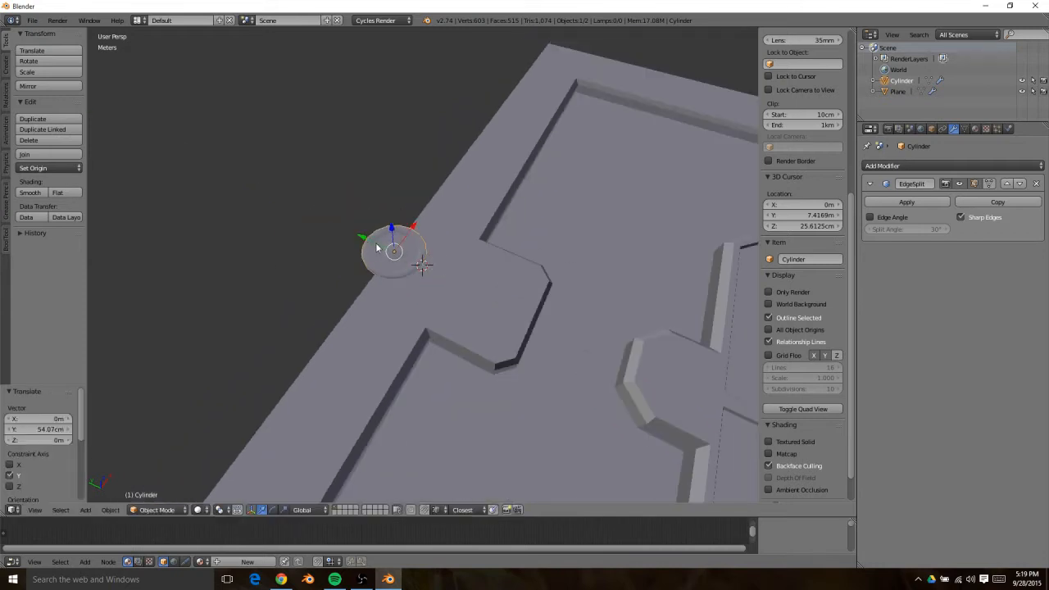
pyautogui.press('g')
pyautogui.press('y')
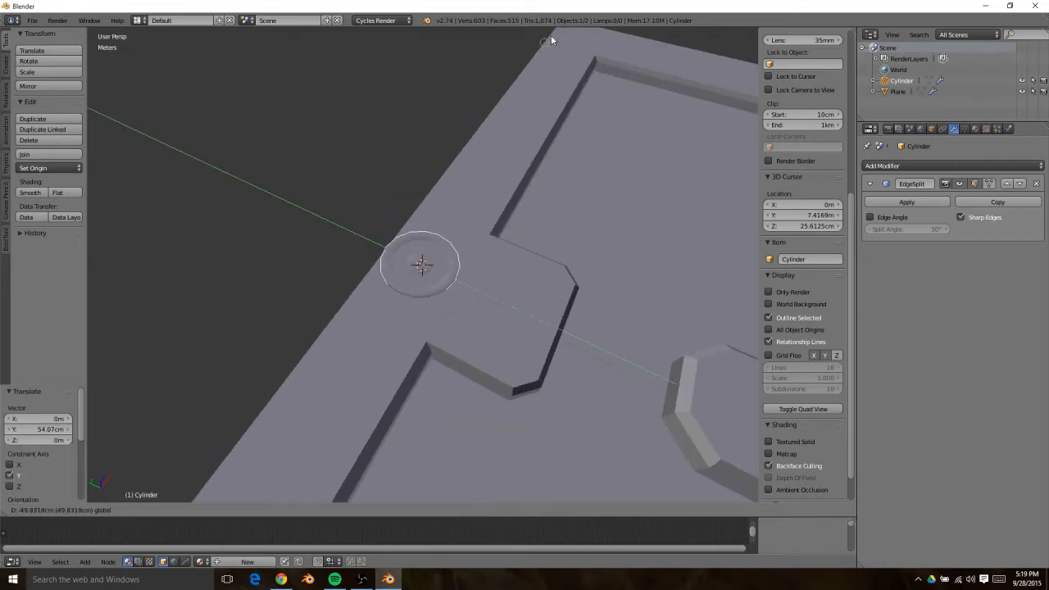
pyautogui.click(547, 41)
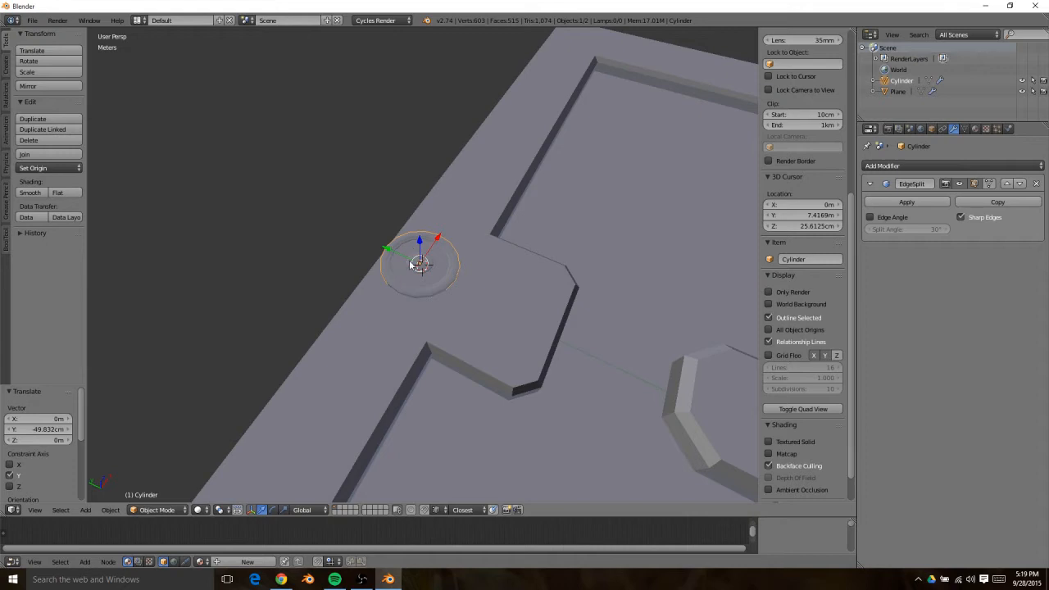
# Move the disc's entire mesh 53.513 cm along Y in Edit Mode so it straddles the plate's edge
pyautogui.scroll(3, 421, 267)
pyautogui.moveTo(412, 291); pyautogui.dragTo(481, 255, button='middle')
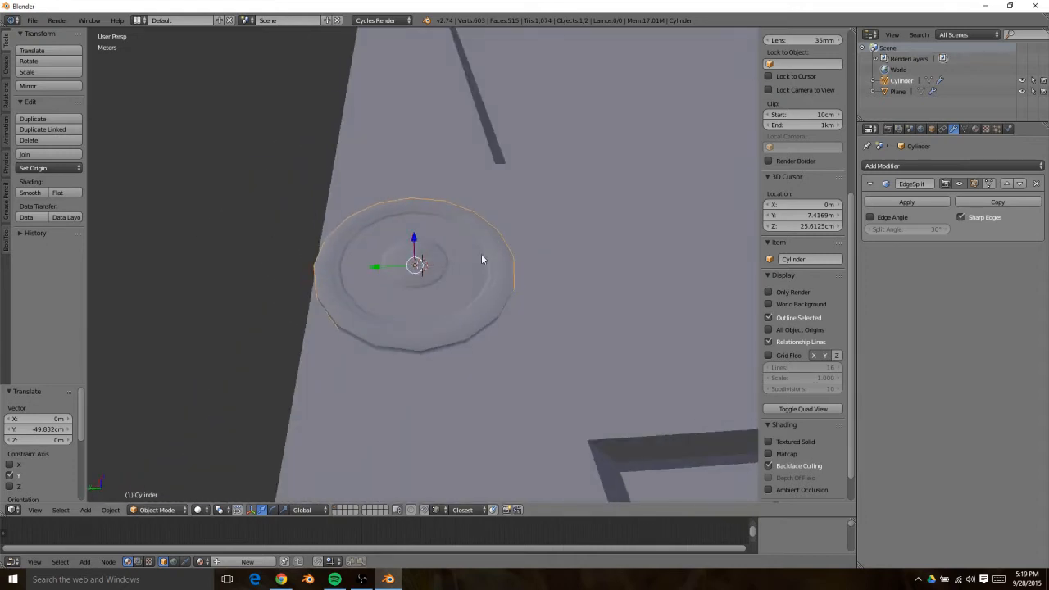
pyautogui.press('Tab')
pyautogui.press('a')
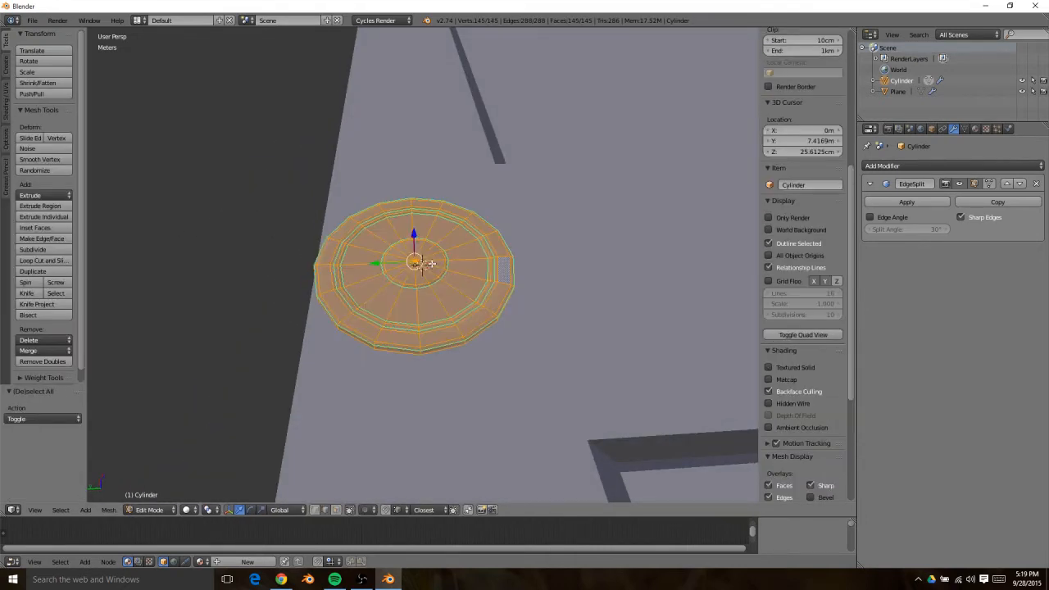
pyautogui.scroll(-3, 431, 265)
pyautogui.press('g')
pyautogui.press('y')
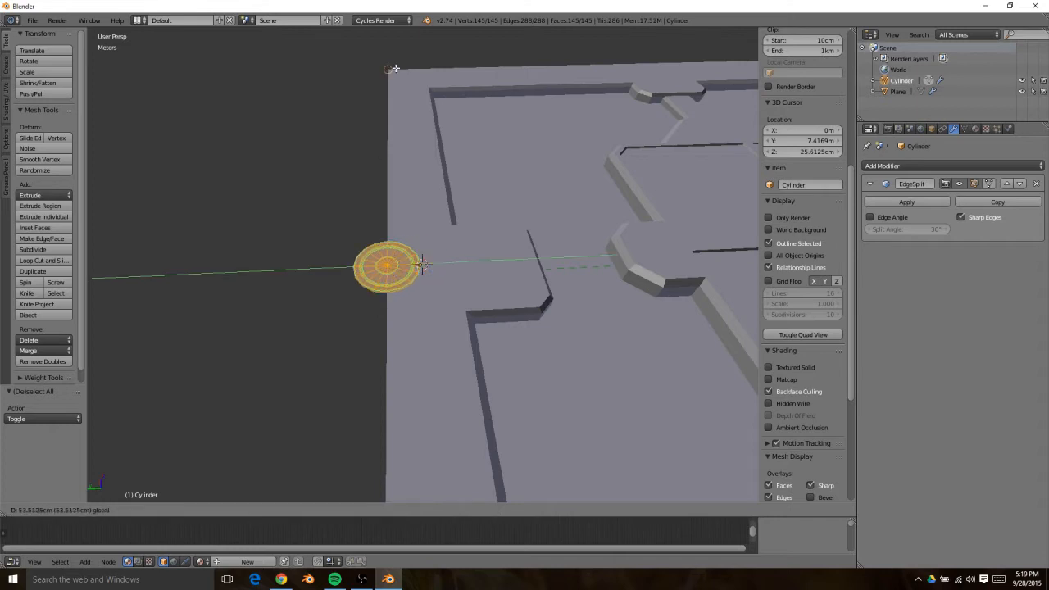
pyautogui.click(390, 69)
# Scale the disc's entire mesh up uniformly by a factor of about 2.3
pyautogui.press('s')
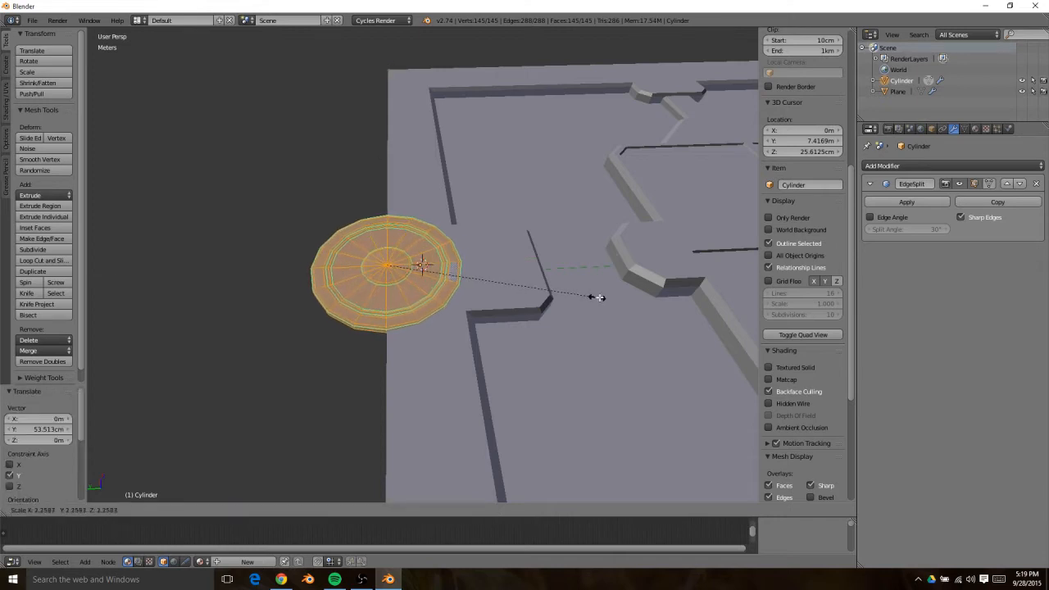
pyautogui.click(602, 301)
pyautogui.moveTo(602, 301); pyautogui.dragTo(473, 354, button='middle')
pyautogui.press('Tab')
pyautogui.press('Tab')
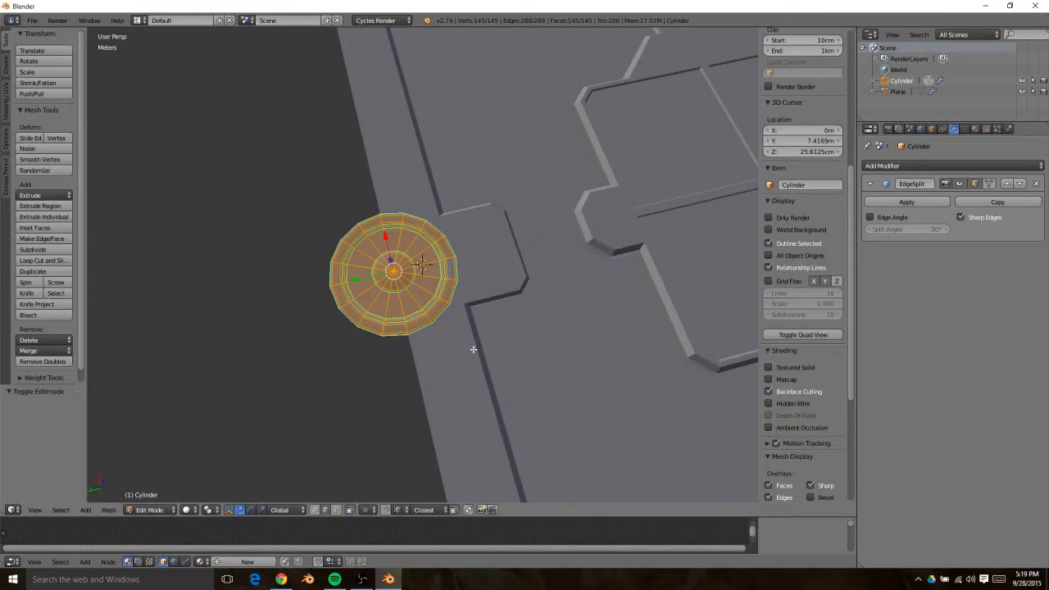
# Delete all faces of the disc half that overhangs the plate's outer edge, selecting them in wireframe top view
pyautogui.press('KP_7')
pyautogui.press('z')
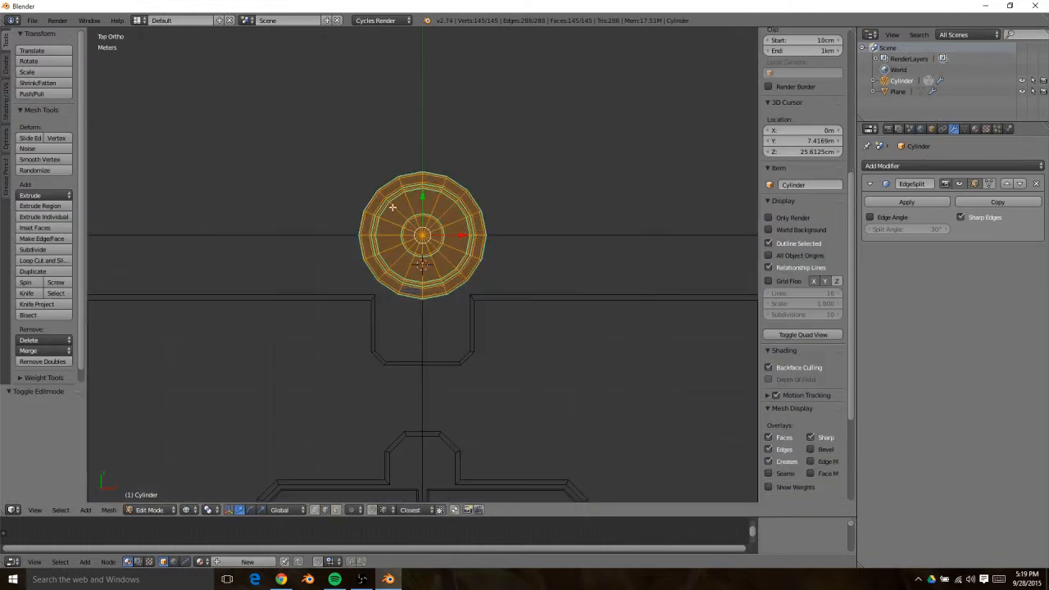
pyautogui.hotkey('ctrl', 'Tab')
pyautogui.click(365, 220)
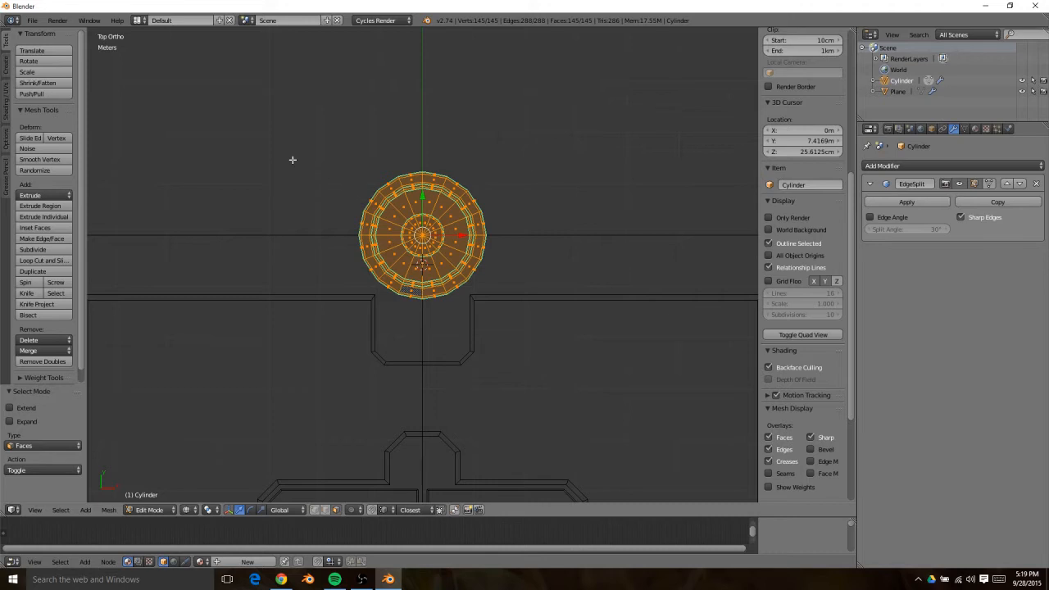
pyautogui.moveTo(252, 117); pyautogui.dragTo(590, 232)
pyautogui.press('a')
pyautogui.press('b')
pyautogui.moveTo(252, 110); pyautogui.dragTo(576, 234)
pyautogui.press('x')
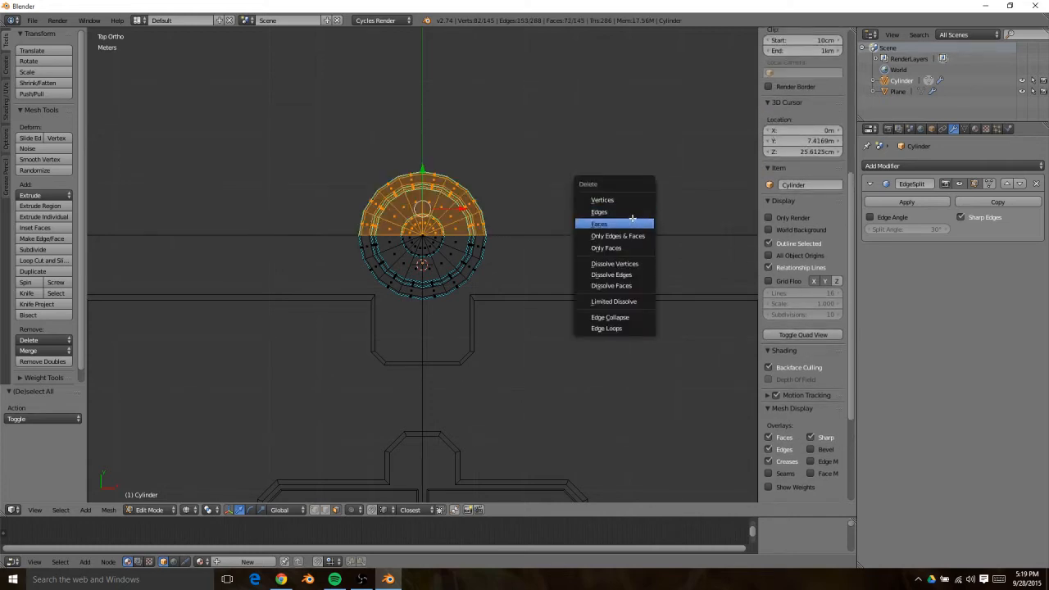
pyautogui.click(627, 222)
# Delete the leftover arc of edges outside the plate and return to Object Mode with solid shading
pyautogui.press('Tab')
pyautogui.press('Tab')
pyautogui.press('z')
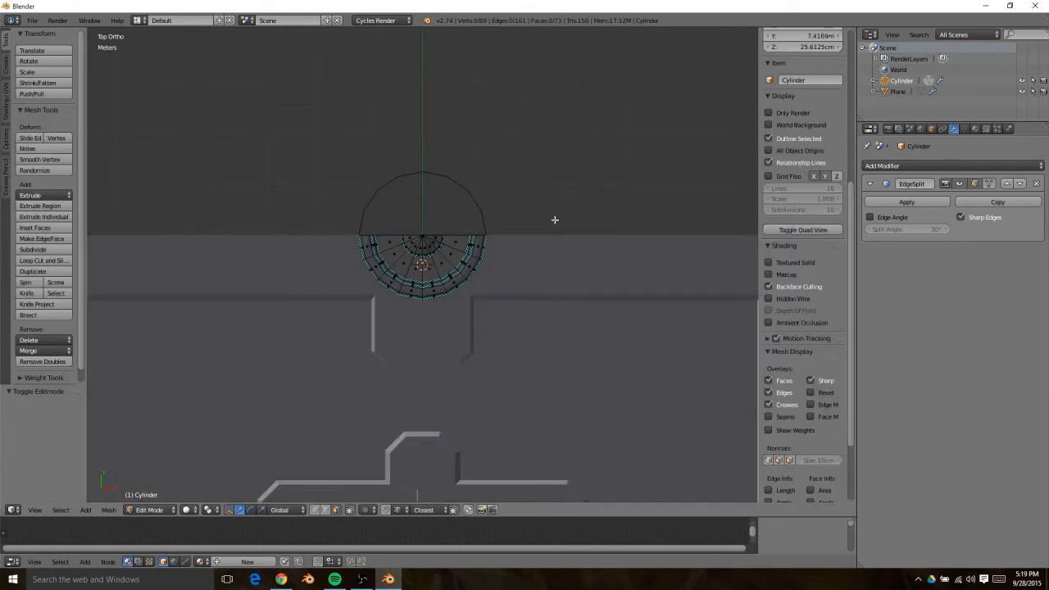
pyautogui.press('z')
pyautogui.hotkey('ctrl', 'Tab')
pyautogui.click(547, 210)
pyautogui.rightClick(488, 190)
pyautogui.rightClick(492, 222)
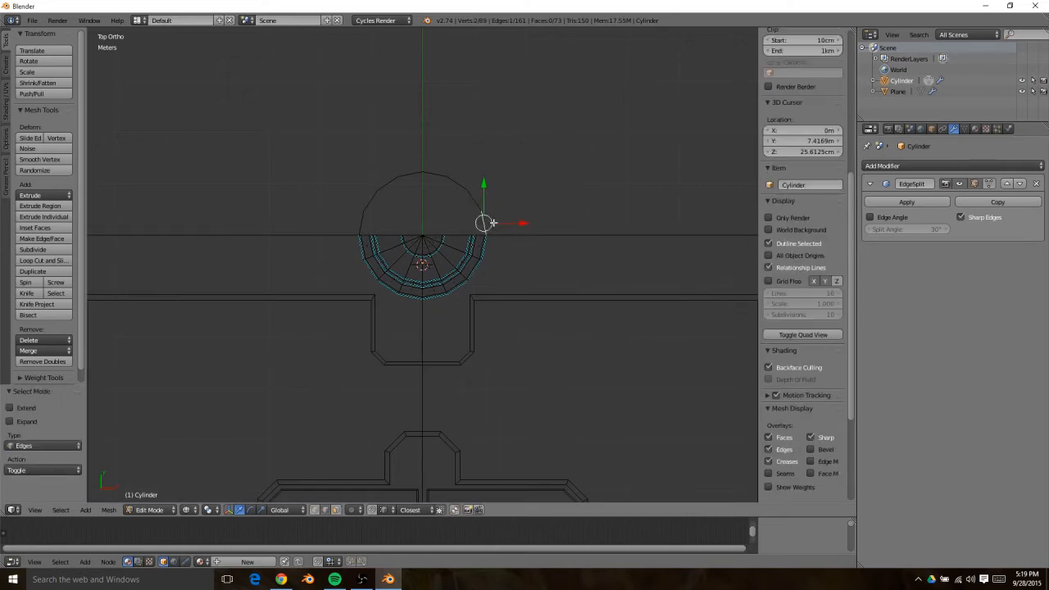
pyautogui.keyDown('ctrl'); pyautogui.rightClick(345, 216); pyautogui.keyUp('ctrl')
pyautogui.press('x')
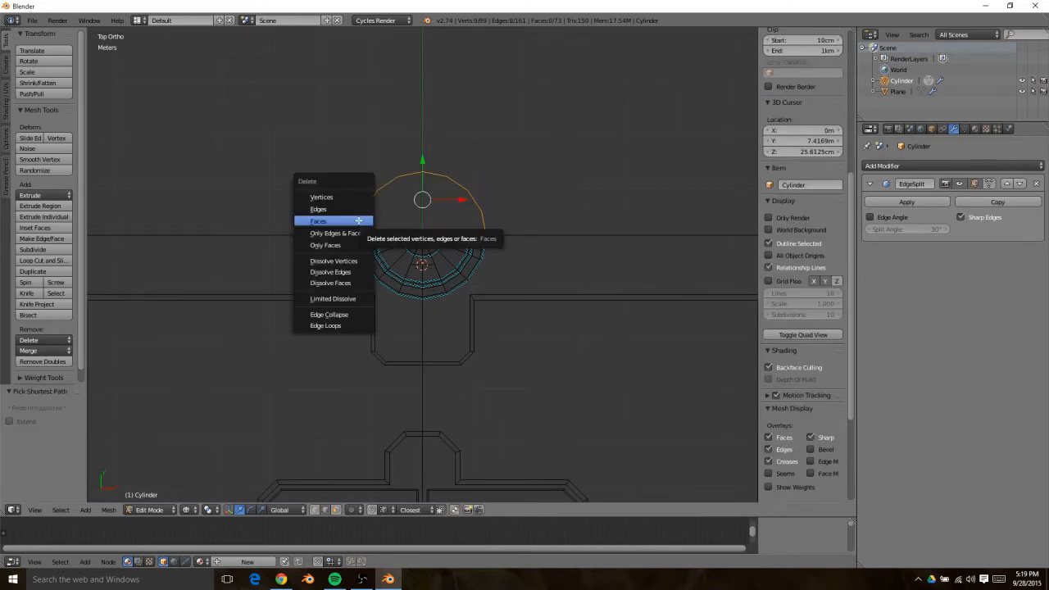
pyautogui.click(352, 209)
pyautogui.press('Tab')
pyautogui.press('z')
# Examine the half disc on the plate's border and the surrounding grooves from several angles, with the plate selected
pyautogui.moveTo(352, 209)
pyautogui.mouseDown(button='middle')
pyautogui.moveTo(496, 173)
pyautogui.moveTo(547, 118)
pyautogui.mouseUp(button='middle')
pyautogui.scroll(-5, 520, 242)
pyautogui.scroll(4, 539, 262)
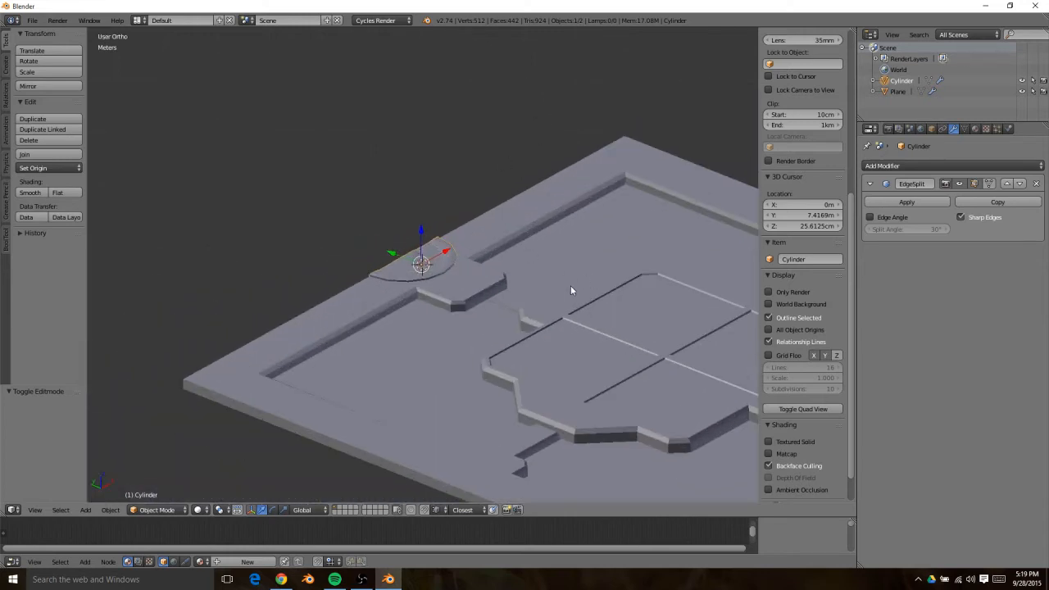
pyautogui.keyDown('shift'); pyautogui.moveTo(571, 290); pyautogui.dragTo(452, 298, button='middle'); pyautogui.keyUp('shift')
pyautogui.rightClick(416, 243)
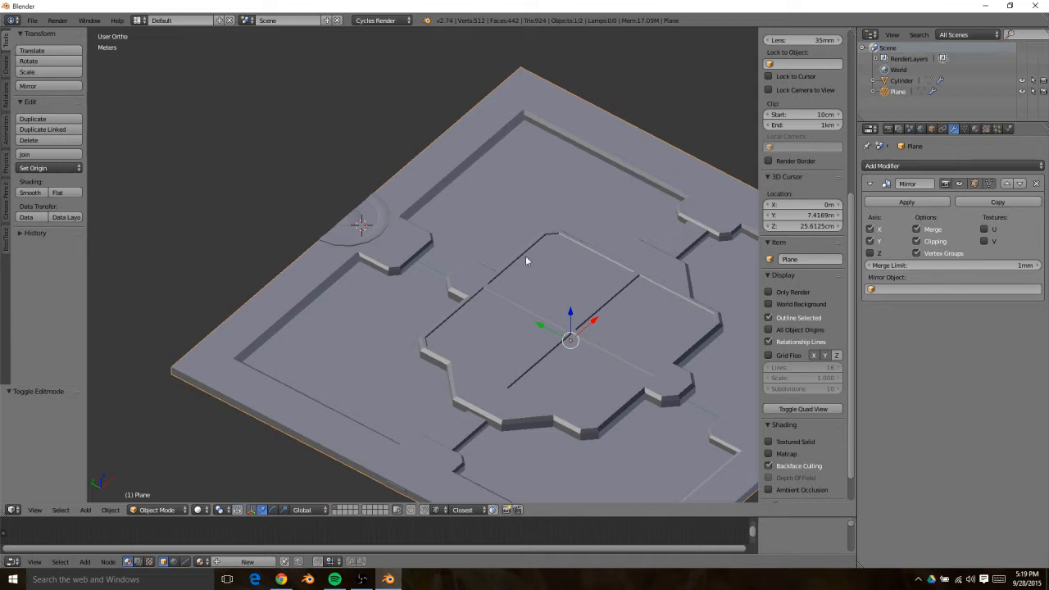
pyautogui.moveTo(638, 290); pyautogui.dragTo(489, 296, button='middle')
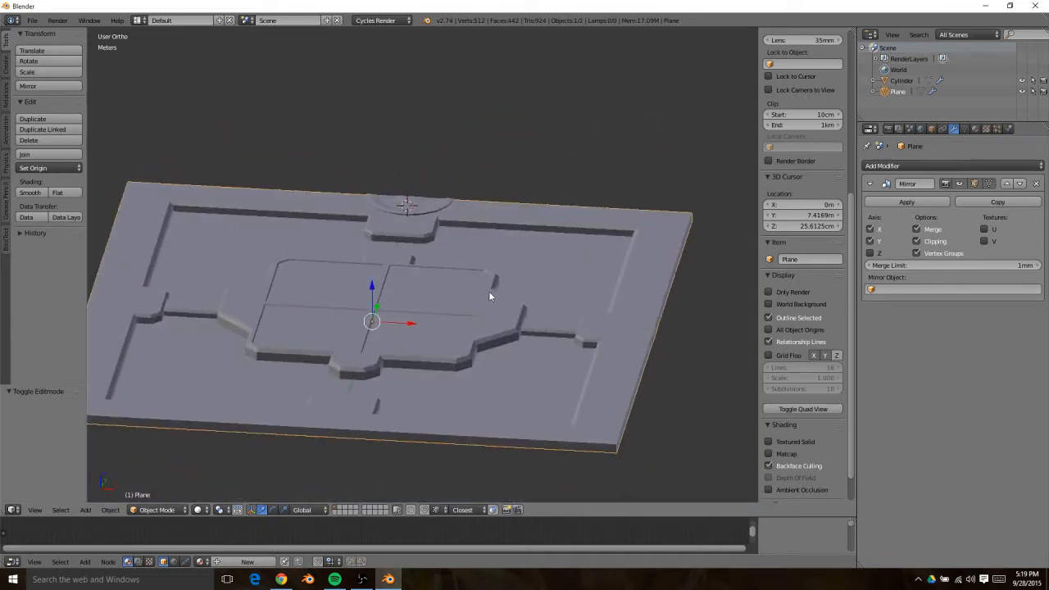
pyautogui.click(4, 238)
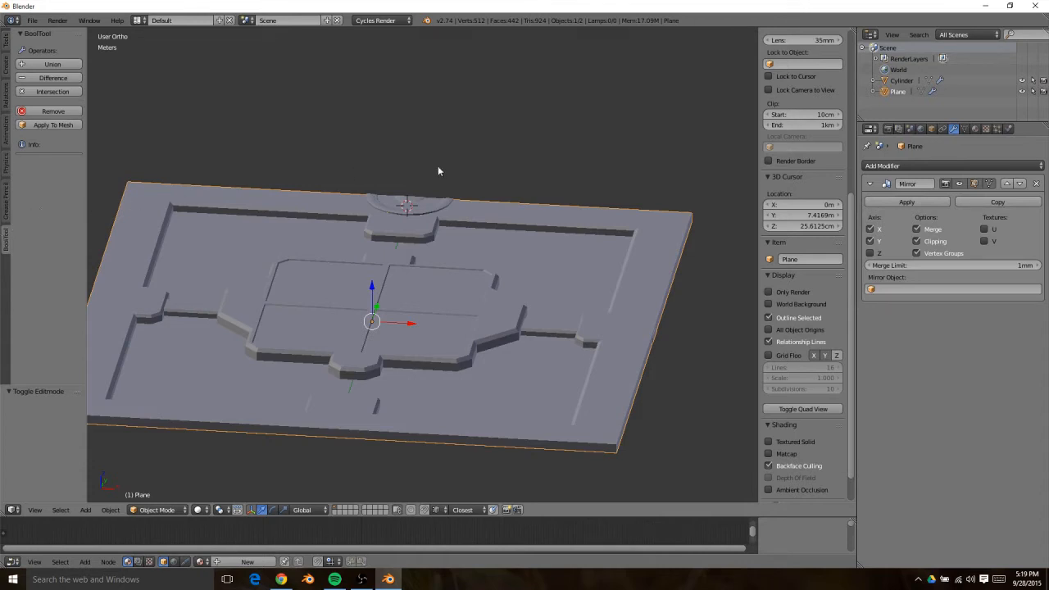
pyautogui.press('KP_5')
pyautogui.scroll(-3, 432, 262)
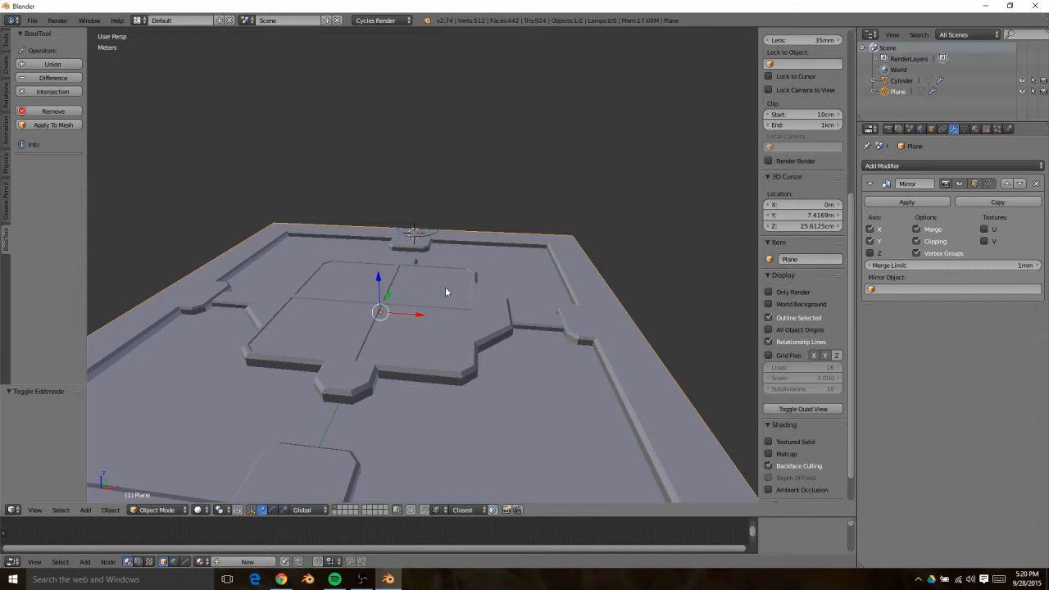
pyautogui.scroll(3, 445, 286)
pyautogui.scroll(-5, 445, 287)
pyautogui.scroll(4, 442, 289)
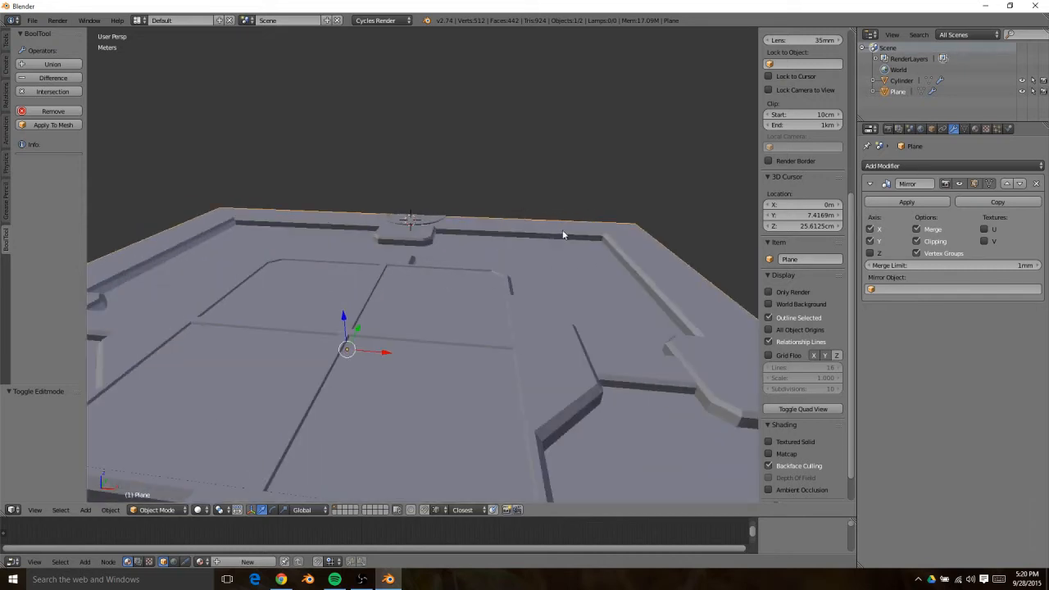
# Snap the 3D cursor to the midpoint of the long edge on the plate's side border recess in Edit Mode
pyautogui.press('Tab')
pyautogui.rightClick(624, 258)
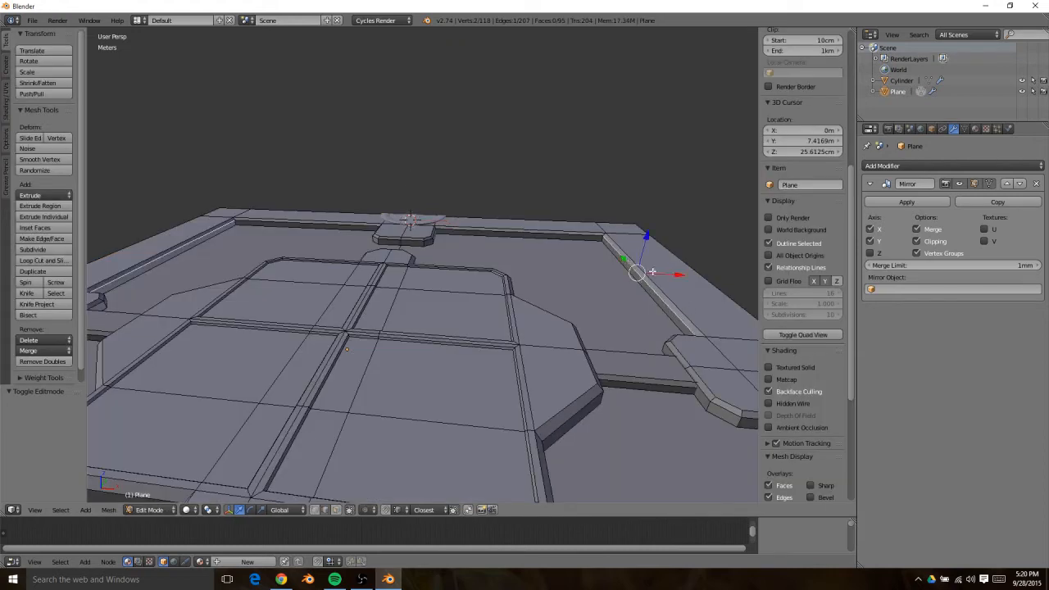
pyautogui.hotkey('ctrl', 'Tab')
pyautogui.click(657, 286)
pyautogui.press('KP_Decimal')
pyautogui.scroll(-5, 475, 287)
pyautogui.moveTo(470, 309); pyautogui.dragTo(517, 288, button='middle')
pyautogui.scroll(8, 516, 287)
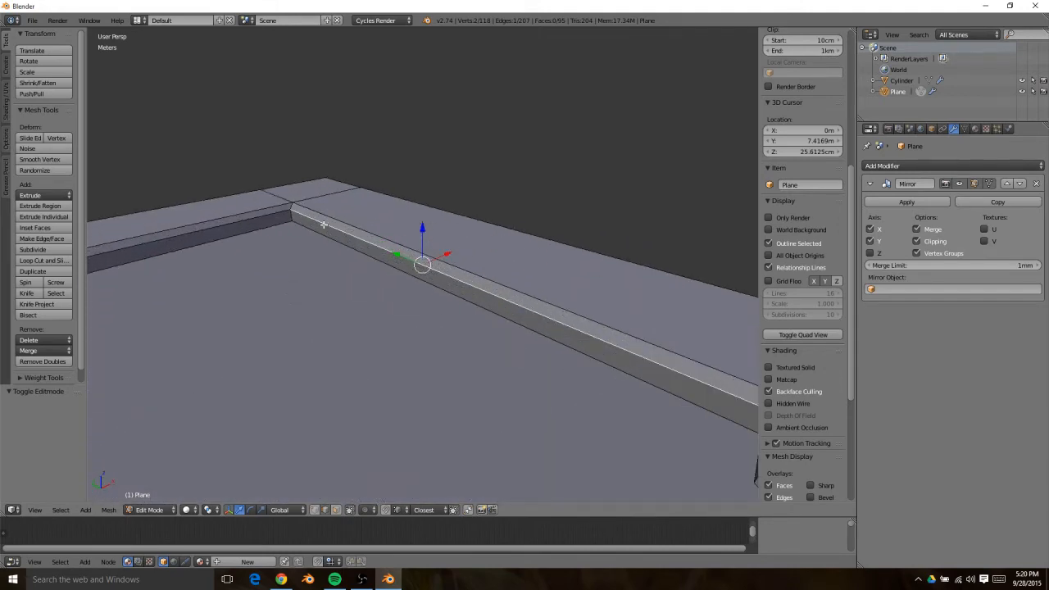
pyautogui.moveTo(349, 230); pyautogui.dragTo(421, 263, button='middle')
pyautogui.hotkey('shift', 's')
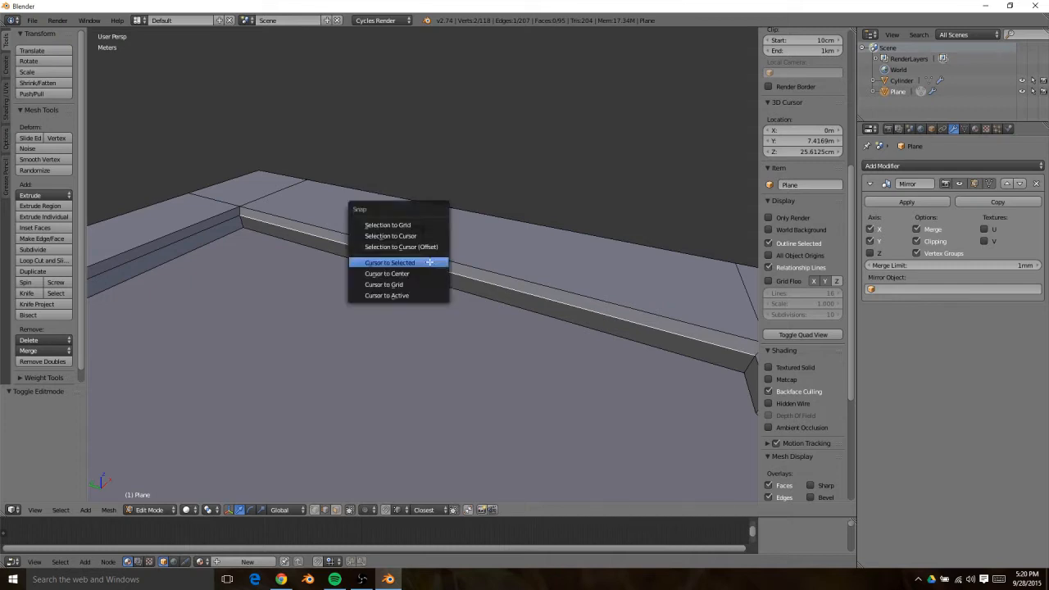
pyautogui.click(427, 262)
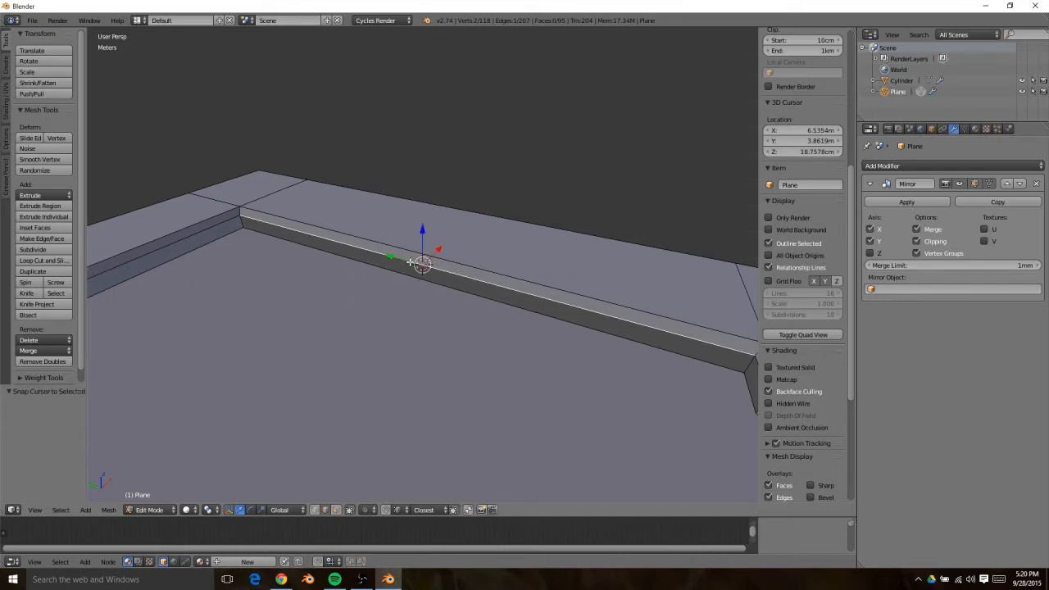
# Add a cube at the 3D cursor in Object Mode and scale it uniformly to 0.146
pyautogui.press('Tab')
pyautogui.hotkey('shift', 'a')
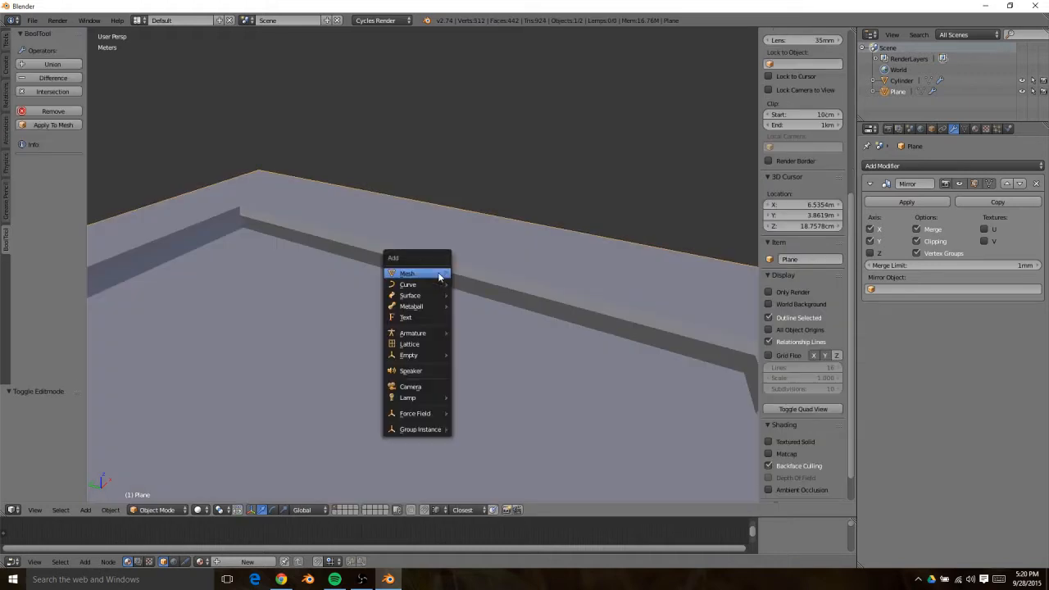
pyautogui.moveTo(443, 275)
pyautogui.click(489, 284)
pyautogui.press('s')
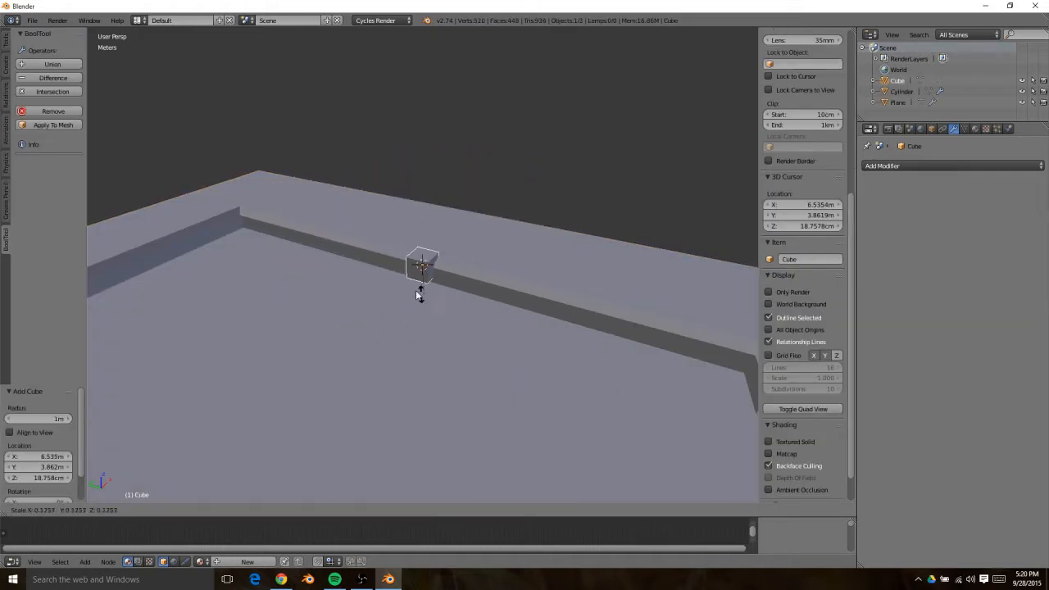
pyautogui.click(434, 299)
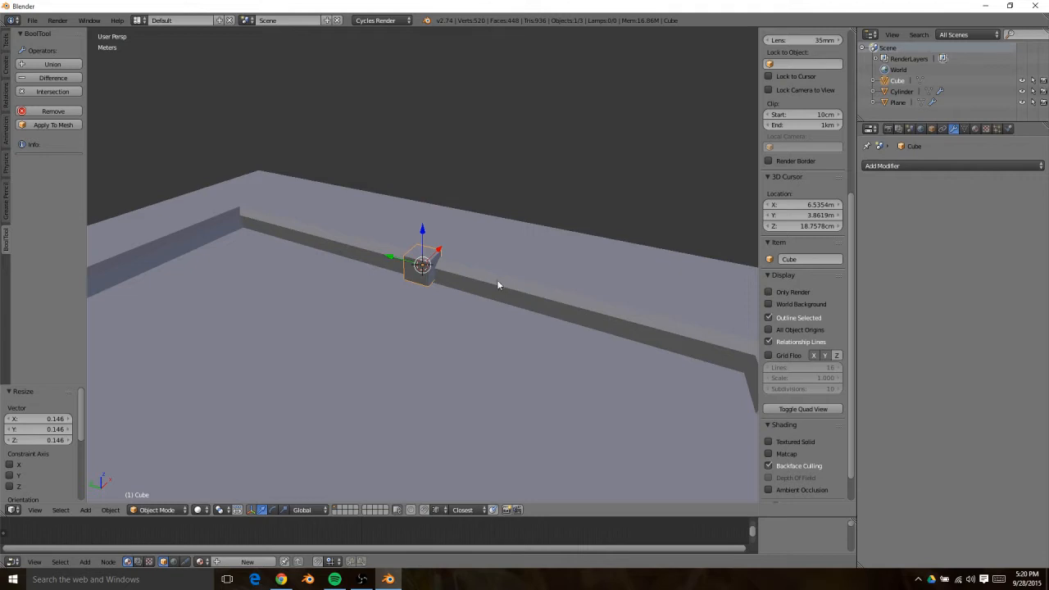
# Raise the cube's entire mesh 38.86 cm along Z in Edit Mode, above the border recess
pyautogui.scroll(3, 491, 278)
pyautogui.press('Tab')
pyautogui.scroll(4, 488, 276)
pyautogui.scroll(-2, 487, 275)
pyautogui.moveTo(488, 274); pyautogui.dragTo(376, 280, button='middle')
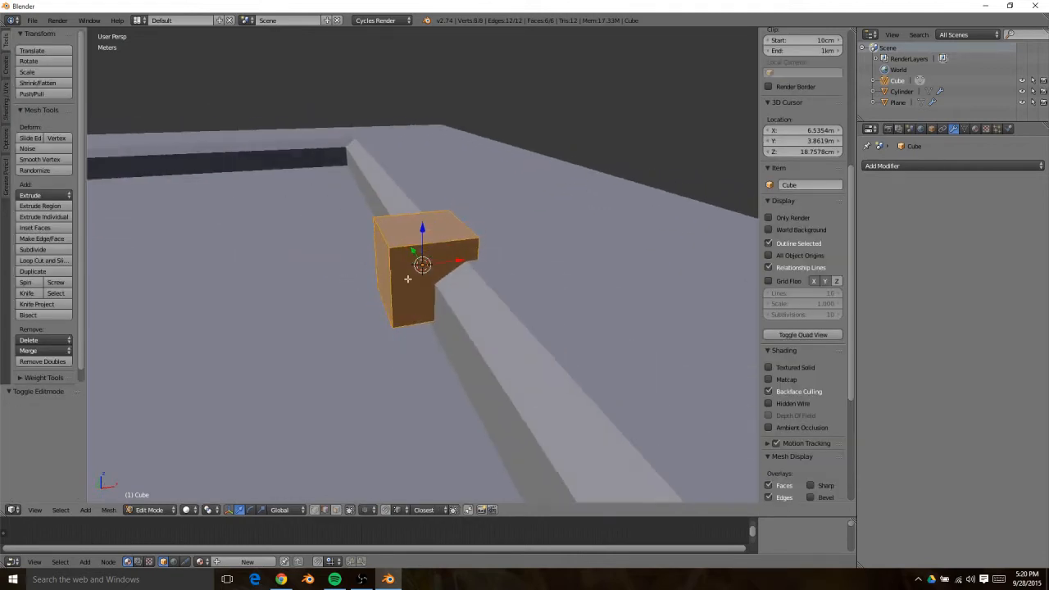
pyautogui.press('g')
pyautogui.press('z')
pyautogui.click(400, 168)
# Snap the 3D cursor to the raised cube mesh and isolate the cube in local view
pyautogui.hotkey('shift', 's')
pyautogui.click(518, 179)
pyautogui.press('KP_Divide')
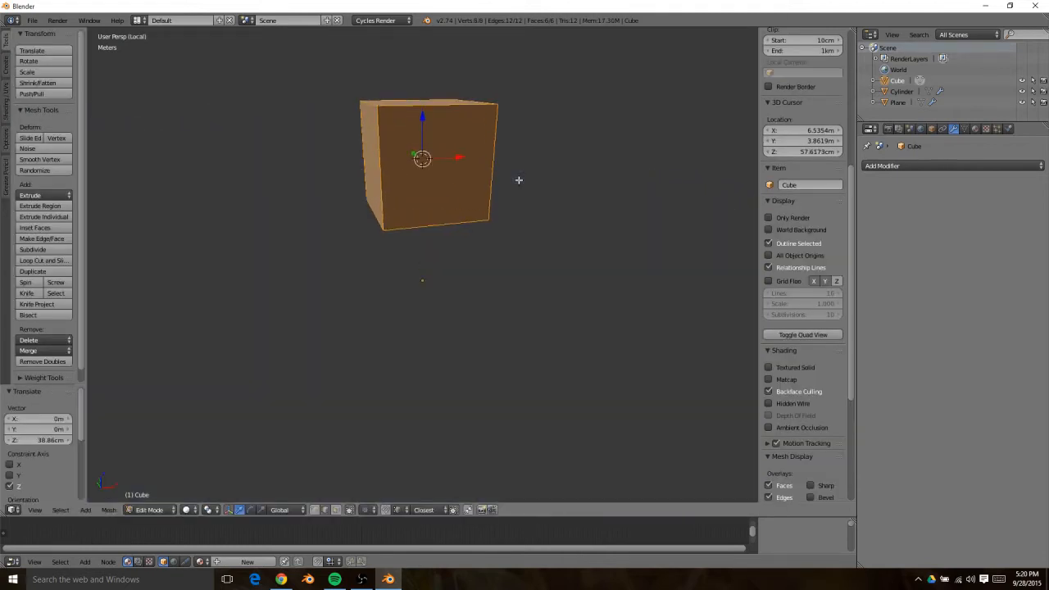
pyautogui.scroll(-5, 440, 223)
pyautogui.moveTo(494, 242); pyautogui.dragTo(303, 193, button='middle')
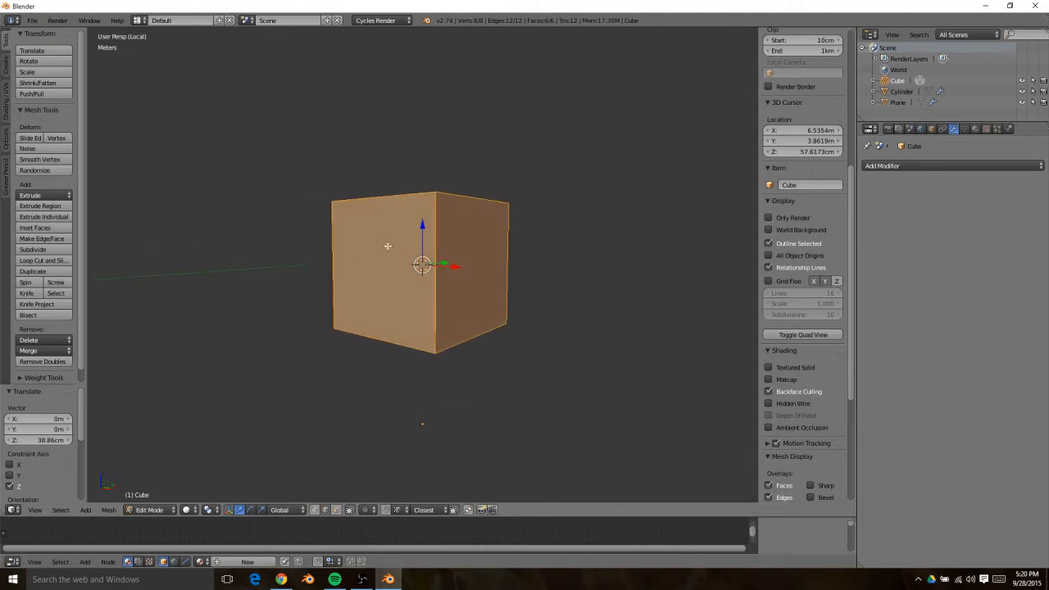
# Cut a horizontal edge loop around the cube and raise it 9.325 cm along Z
pyautogui.hotkey('ctrl', 'Tab')
pyautogui.click(374, 249)
pyautogui.rightClick(424, 253)
pyautogui.hotkey('ctrl', 'r')
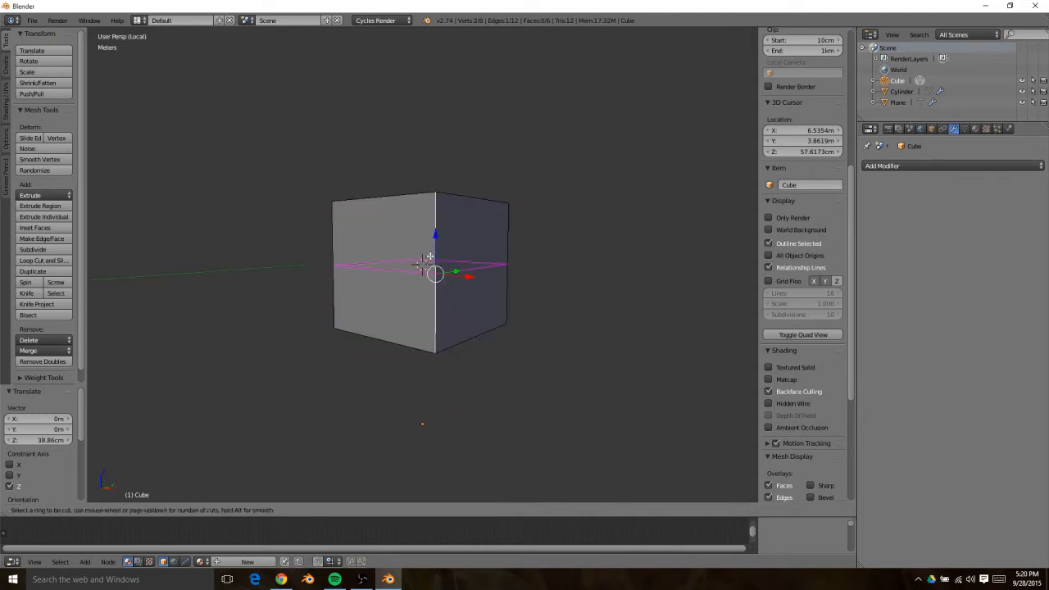
pyautogui.click(425, 256)
pyautogui.rightClick(433, 213)
pyautogui.moveTo(423, 244); pyautogui.dragTo(423, 206)
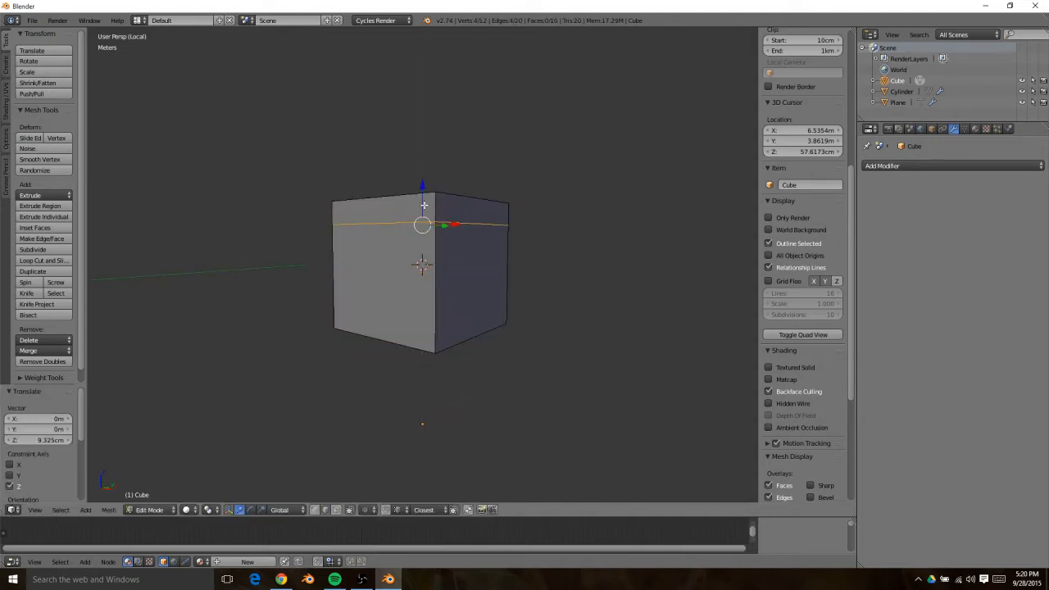
# Add two more horizontal edge loops below the first, one just under it and one near the cube's mid-height
pyautogui.hotkey('ctrl', 'r')
pyautogui.click(431, 274)
pyautogui.click(431, 229)
pyautogui.hotkey('ctrl', 'r')
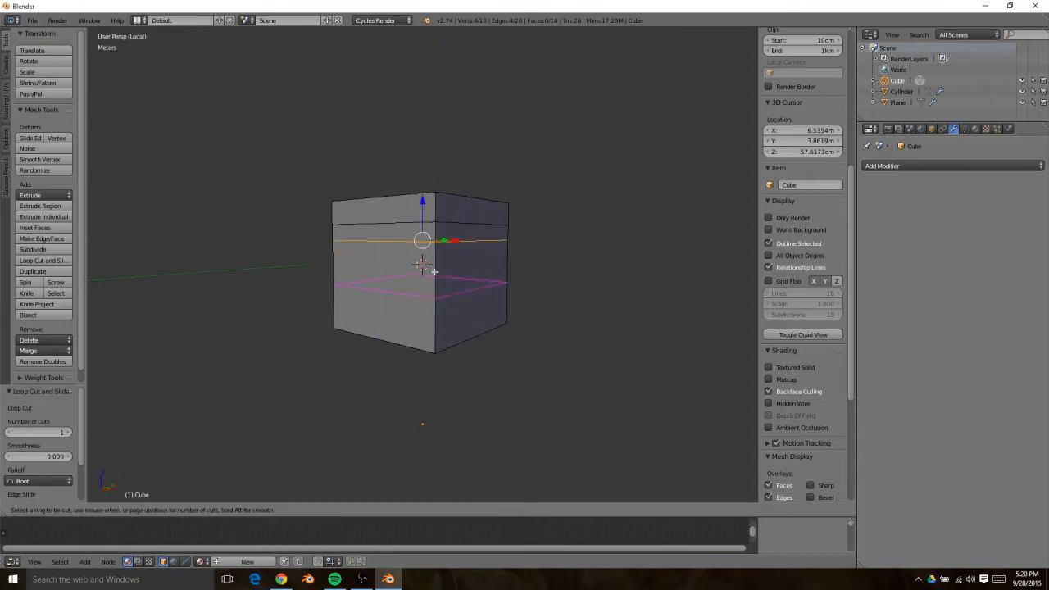
pyautogui.click(436, 274)
pyautogui.click(438, 252)
# Move the two lower faces on the cube's +X side inward 3.516 cm along X to form a sloped overhang
pyautogui.hotkey('ctrl', 'Tab')
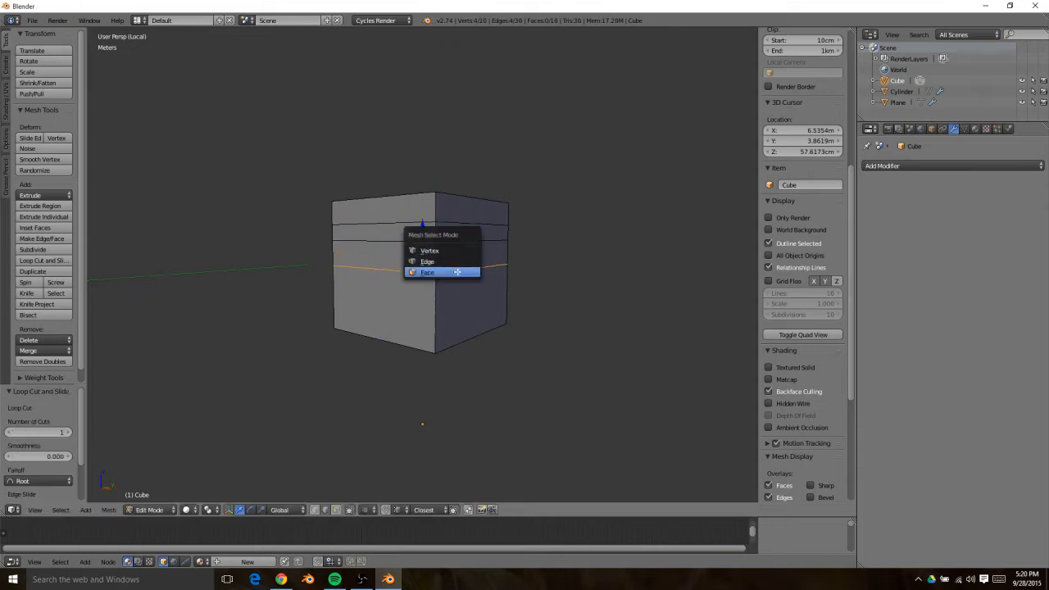
pyautogui.click(462, 271)
pyautogui.rightClick(467, 257)
pyautogui.keyDown('shift'); pyautogui.rightClick(484, 299); pyautogui.keyUp('shift')
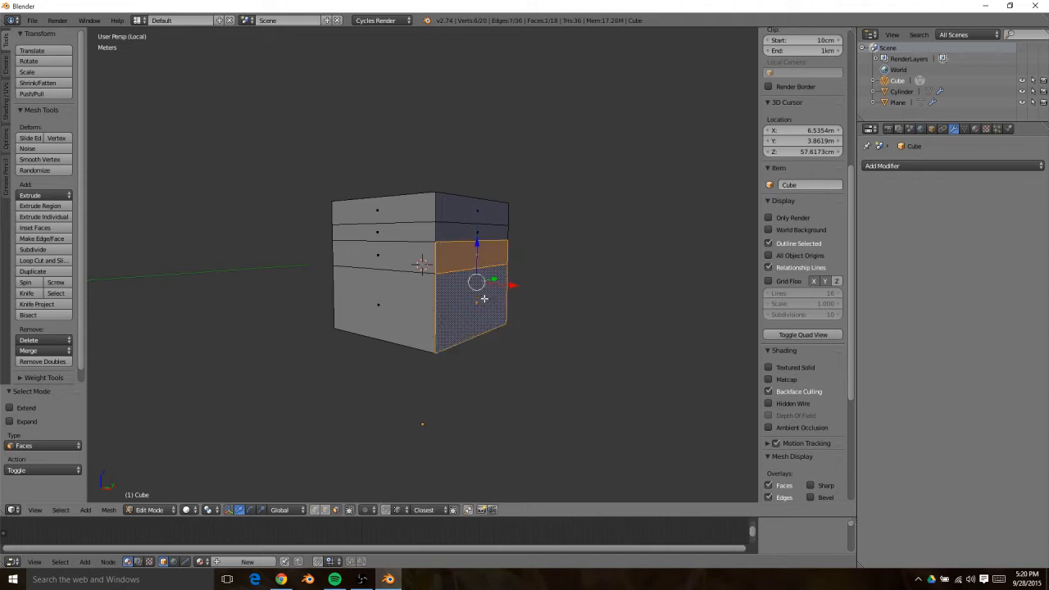
pyautogui.press('g')
pyautogui.press('x')
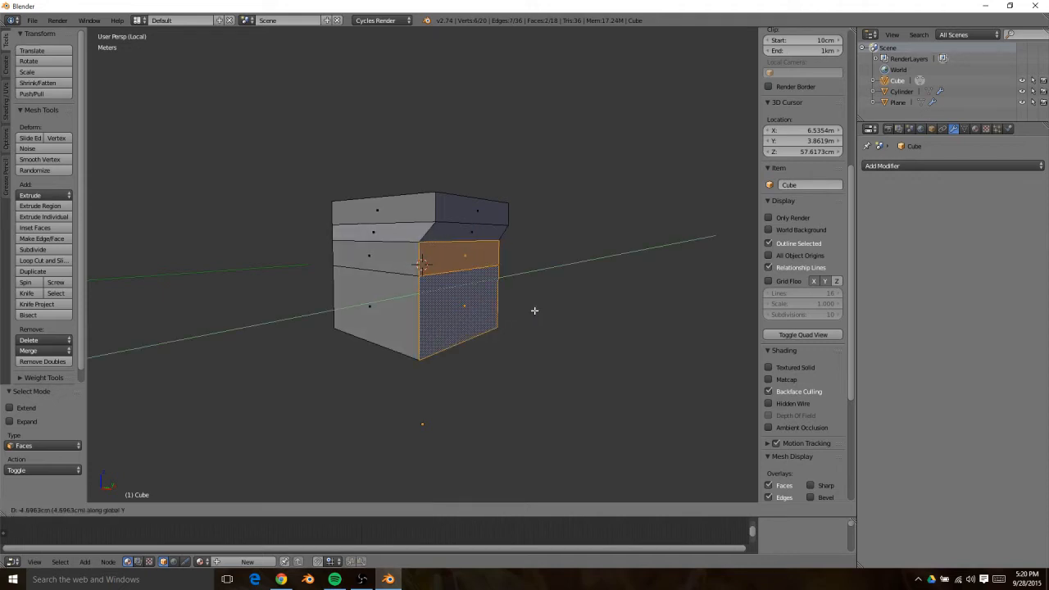
pyautogui.click(534, 316)
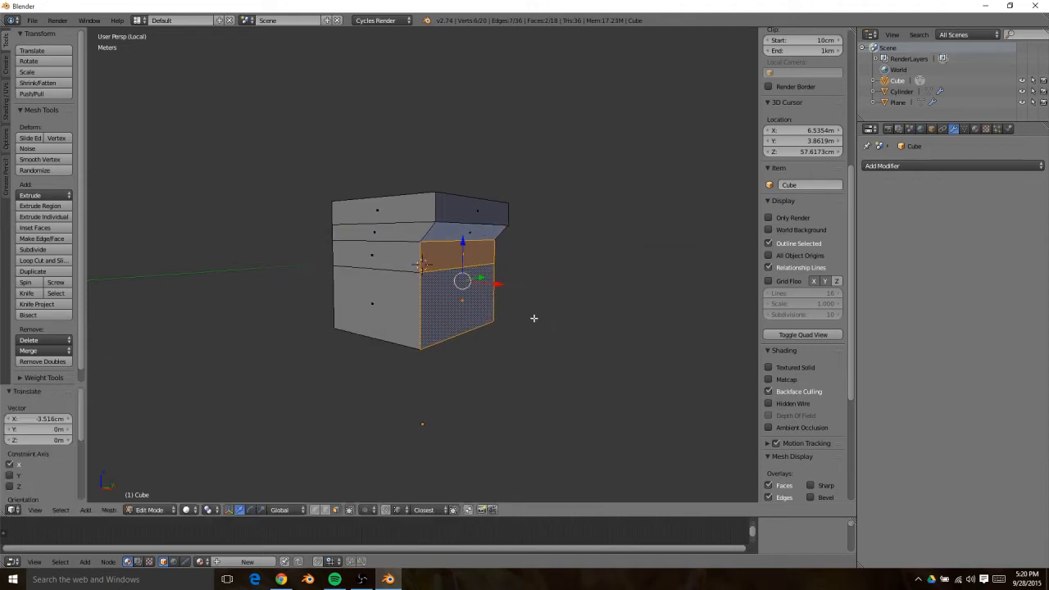
pyautogui.rightClick(426, 309)
pyautogui.press('g')
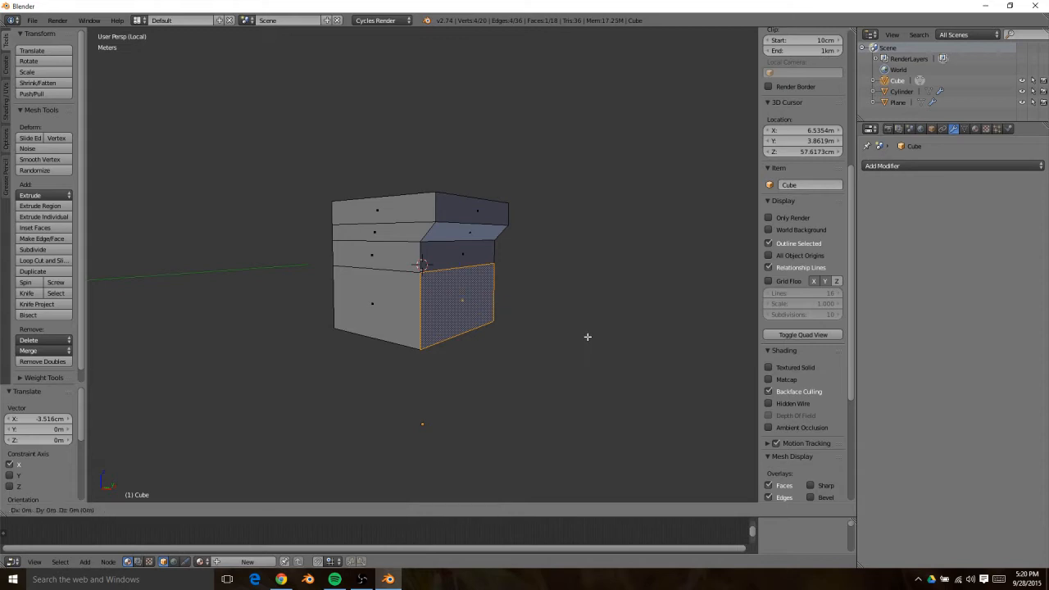
pyautogui.press('x')
pyautogui.rightClick(529, 327)
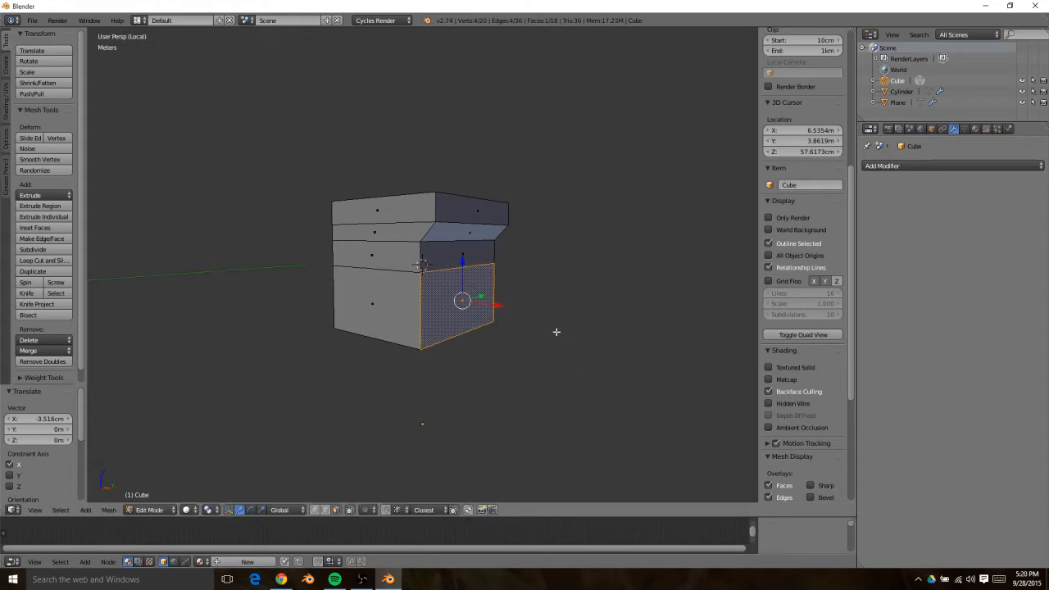
# Cut a horizontal edge loop around the block's lowest section and raise it 4.865 cm along Z
pyautogui.hotkey('ctrl', 'r')
pyautogui.click(426, 309)
pyautogui.rightClick(426, 309)
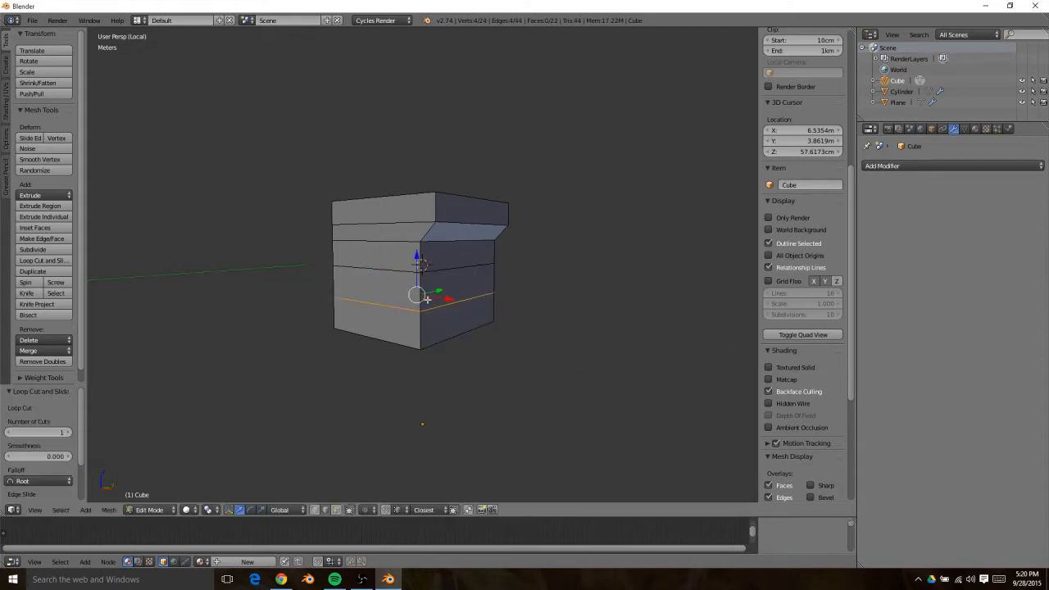
pyautogui.press('g')
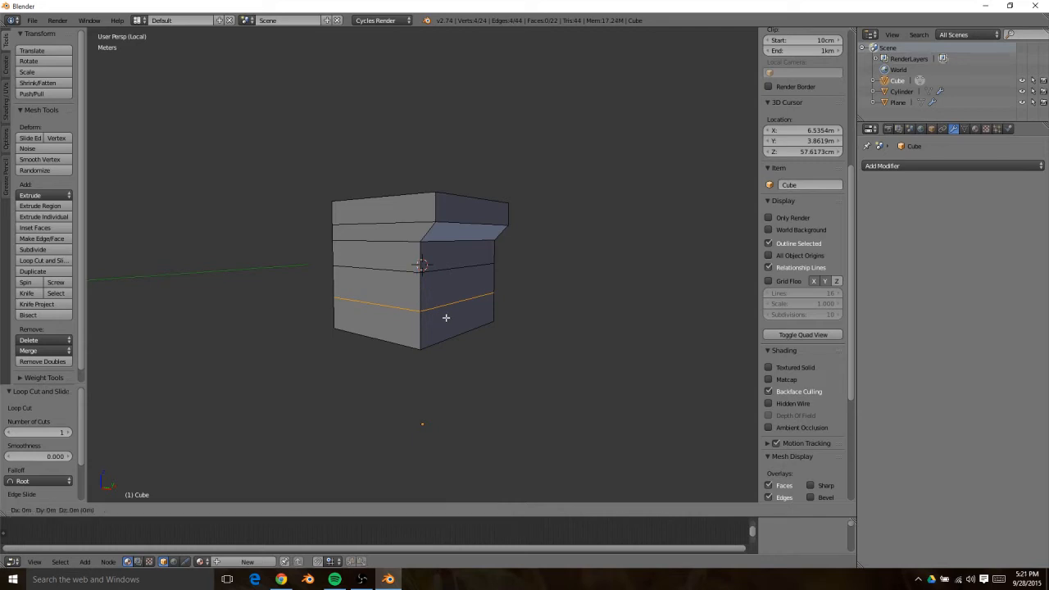
pyautogui.press('z')
pyautogui.click(440, 299)
# Move the lowest face on the cube's +X side inward 7.234 cm along X to form another overhang
pyautogui.hotkey('ctrl', 'Tab')
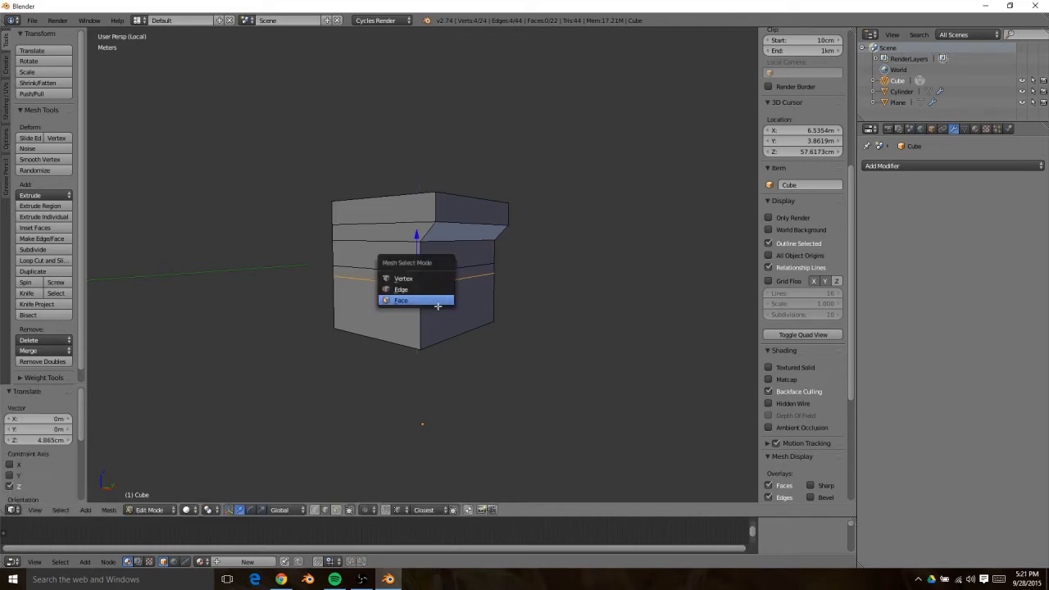
pyautogui.click(442, 300)
pyautogui.rightClick(446, 306)
pyautogui.press('g')
pyautogui.press('x')
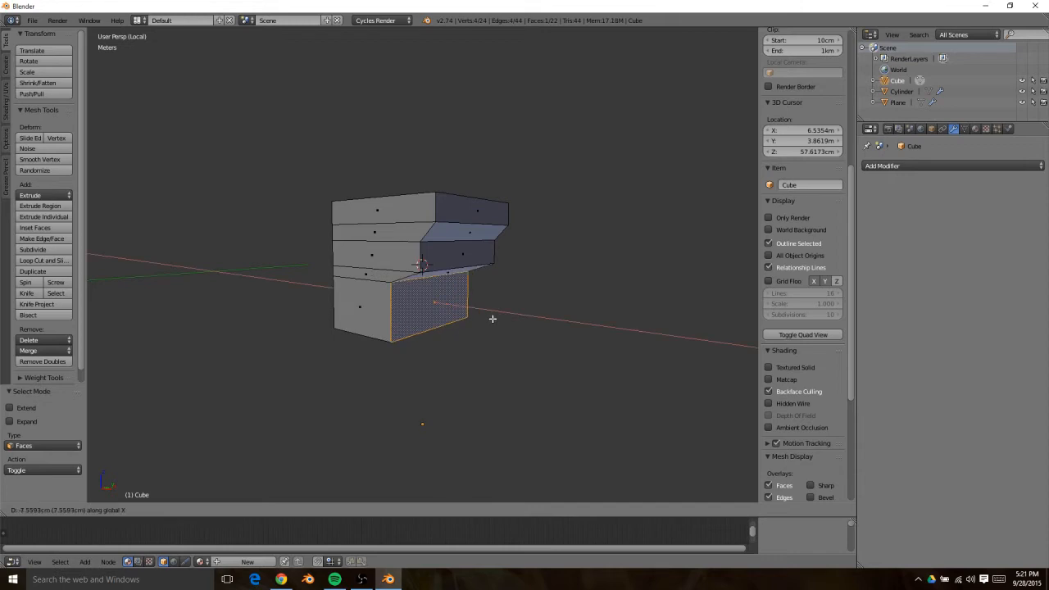
pyautogui.click(494, 320)
# Add two vertical edge loops that divide the stepped front of the block into three columns
pyautogui.moveTo(365, 230); pyautogui.dragTo(449, 298, button='middle')
pyautogui.hotkey('ctrl', 'r')
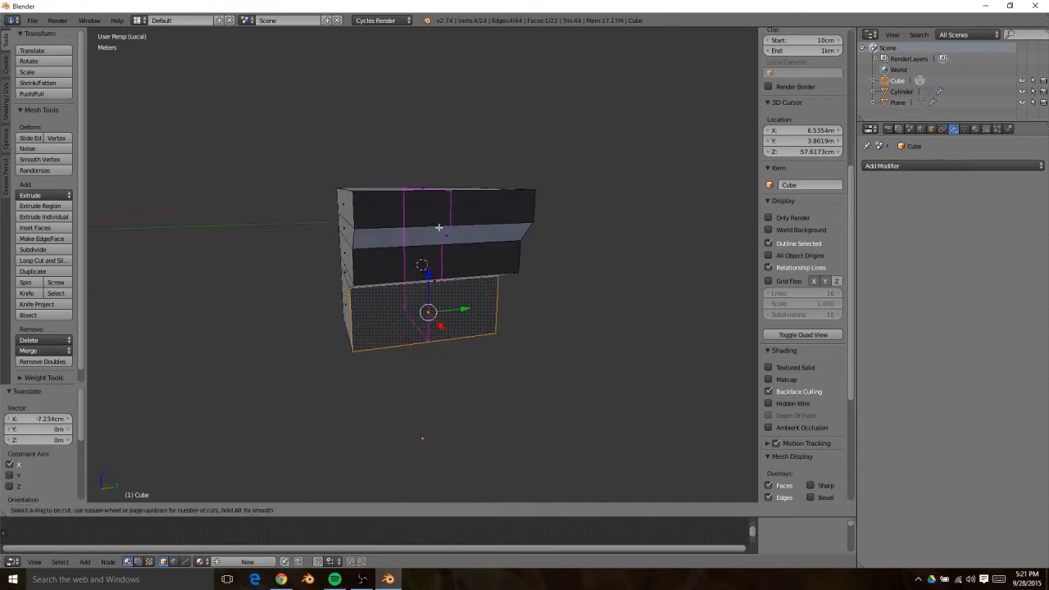
pyautogui.click(444, 233)
pyautogui.click(459, 300)
# Extrude the middle column of front faces slightly outward along X to form a raised rib, and leave mesh editing
pyautogui.hotkey('ctrl', 'Tab')
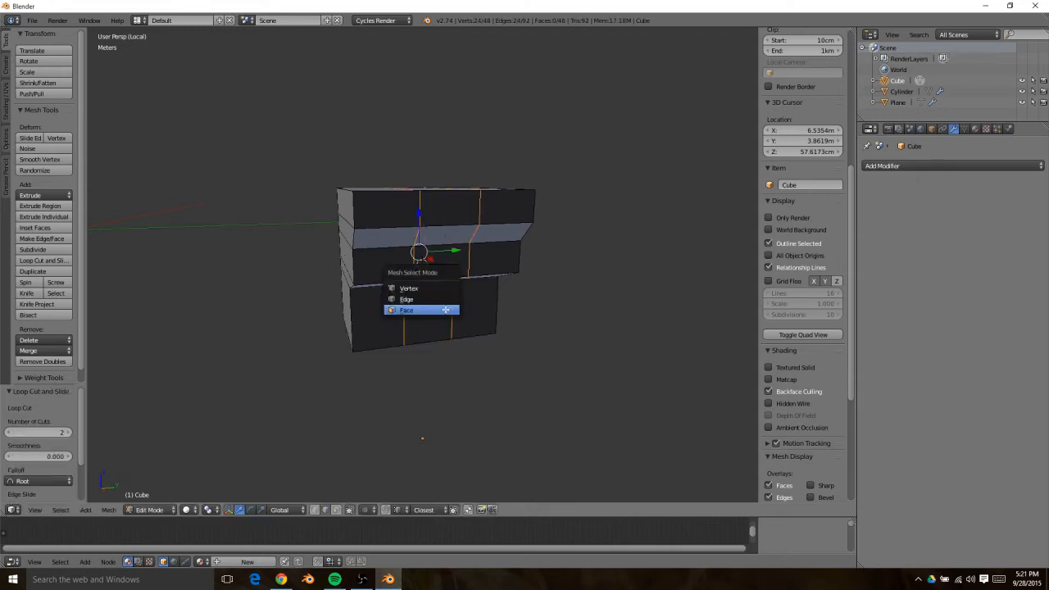
pyautogui.click(434, 311)
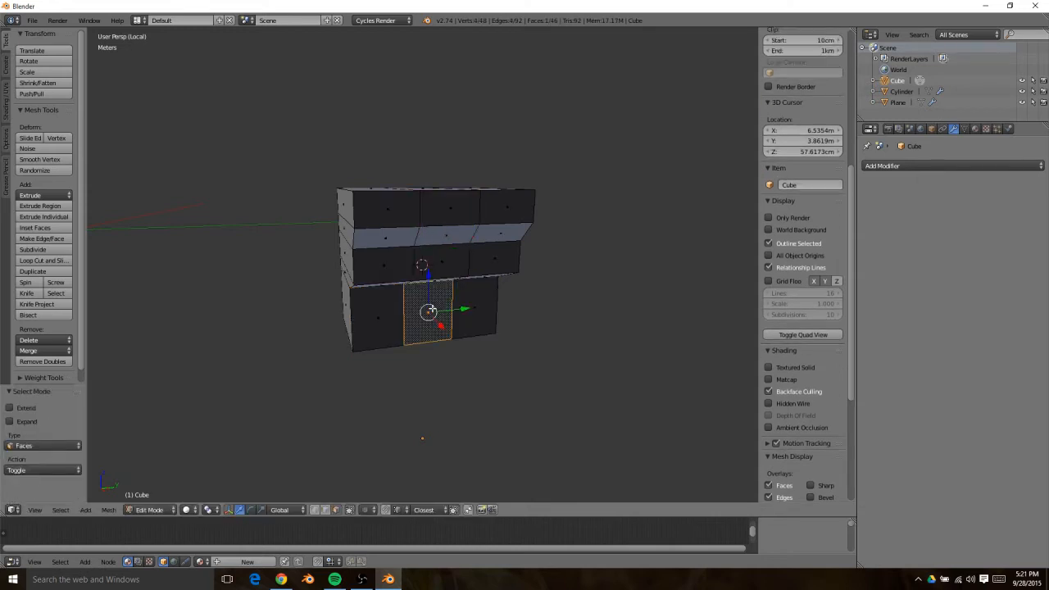
pyautogui.keyDown('ctrl'); pyautogui.rightClick(451, 219); pyautogui.keyUp('ctrl')
pyautogui.moveTo(471, 297); pyautogui.dragTo(432, 297, button='middle')
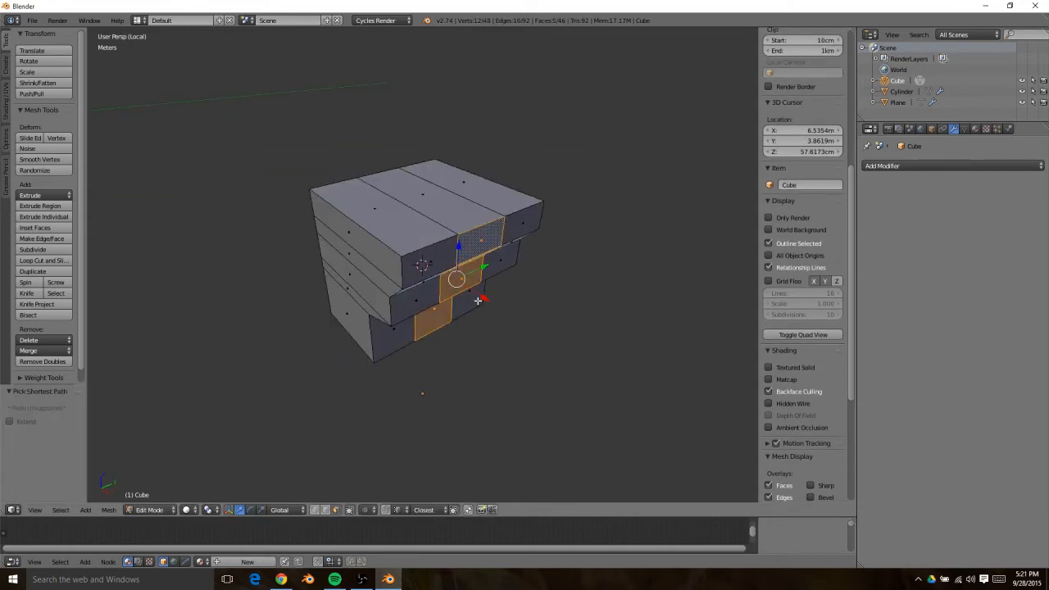
pyautogui.press('e')
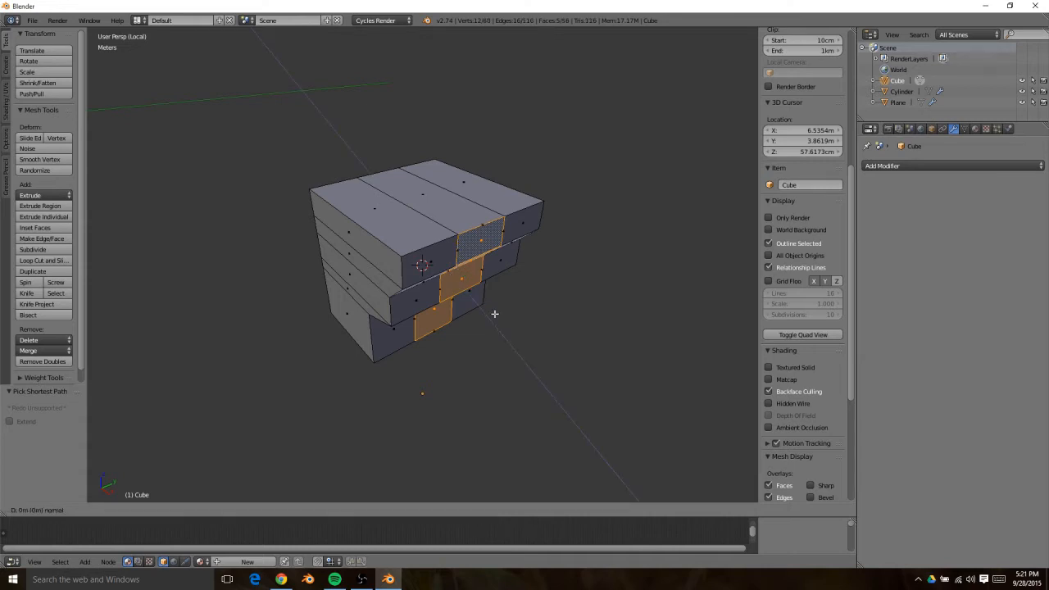
pyautogui.press('x')
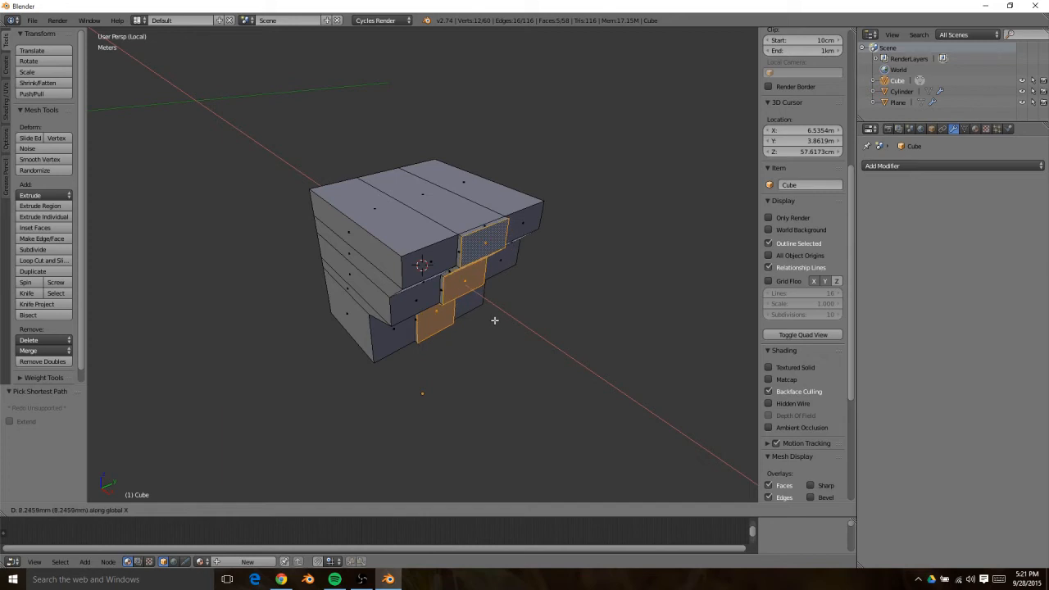
pyautogui.click(504, 324)
pyautogui.press('Tab')
pyautogui.moveTo(455, 297); pyautogui.dragTo(470, 237, button='middle')
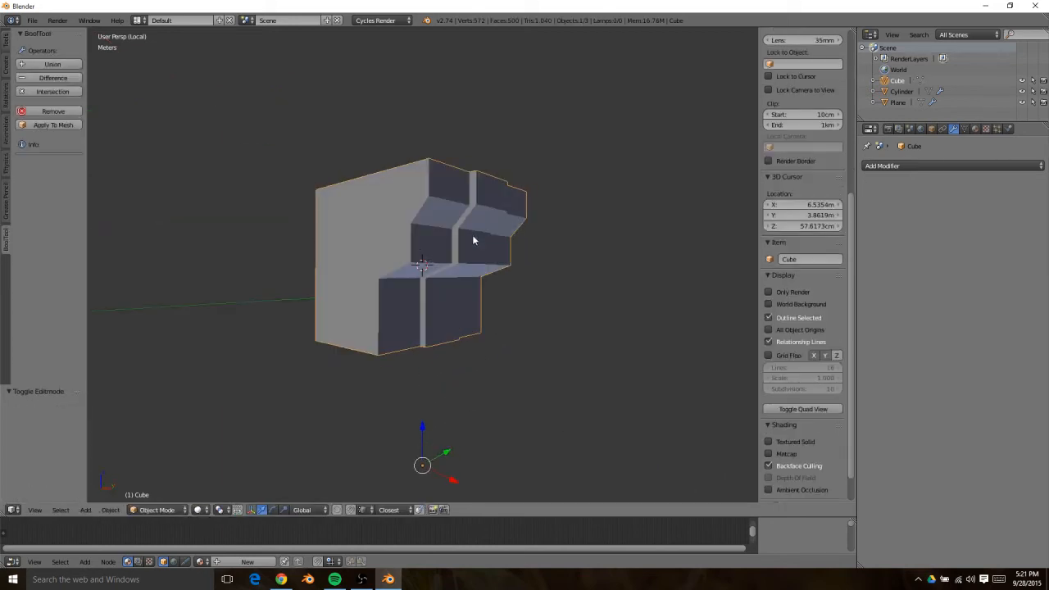
pyautogui.press('Tab')
pyautogui.press('Tab')
pyautogui.moveTo(363, 297); pyautogui.dragTo(468, 341, button='middle')
# Leave the isolated view and lower the stepped block 43.044 cm along Z into the panel's border recess
pyautogui.press('KP_Divide')
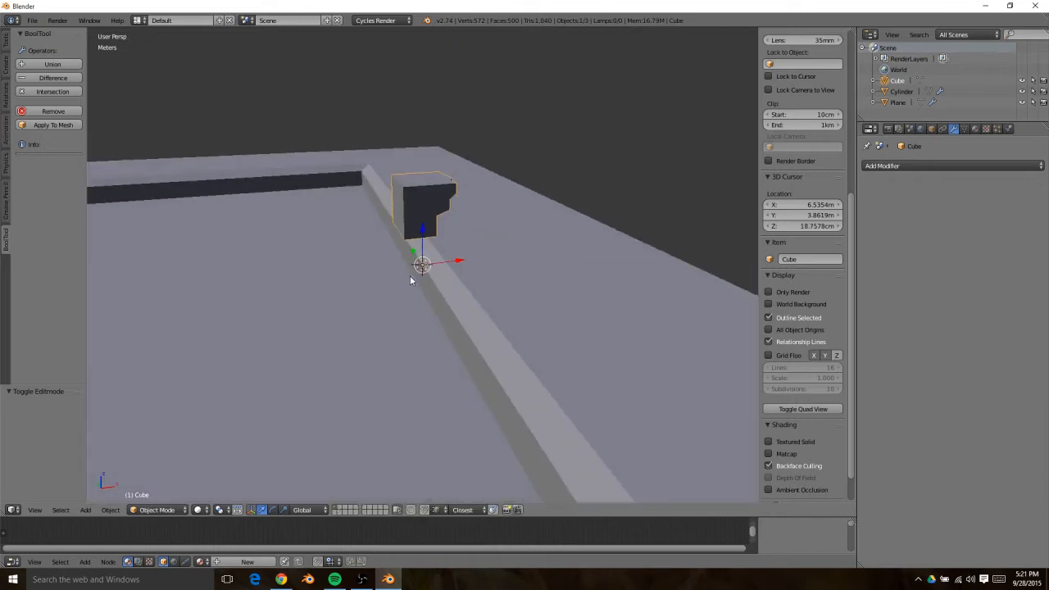
pyautogui.press('g')
pyautogui.press('z')
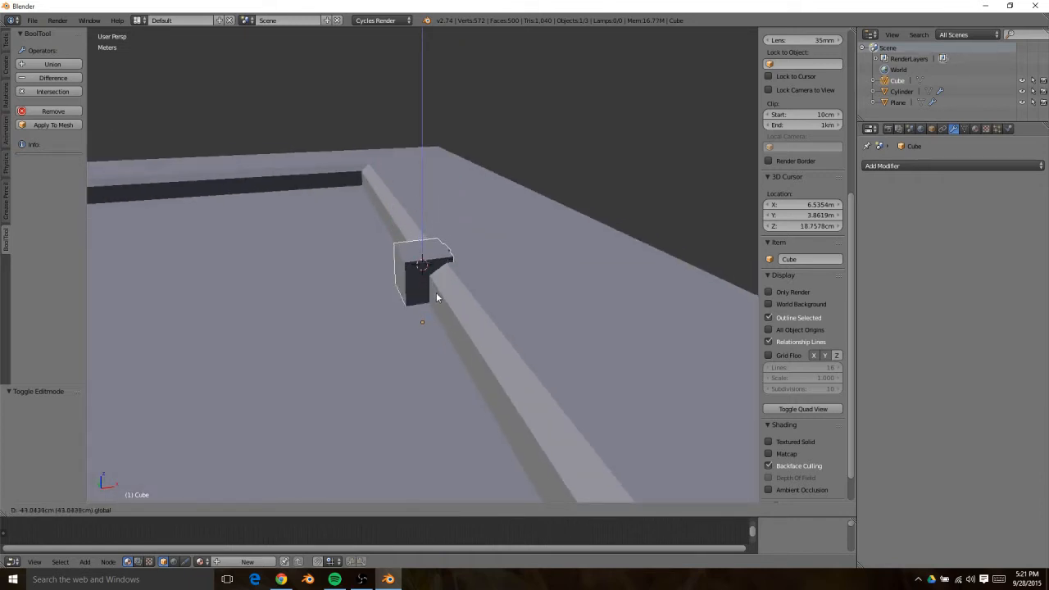
pyautogui.click(436, 293)
# Move the stepped block along Y to the corner end of the border recess
pyautogui.moveTo(436, 293)
pyautogui.mouseDown(button='middle')
pyautogui.moveTo(499, 270)
pyautogui.moveTo(271, 267)
pyautogui.moveTo(417, 323)
pyautogui.moveTo(438, 296)
pyautogui.mouseUp(button='middle')
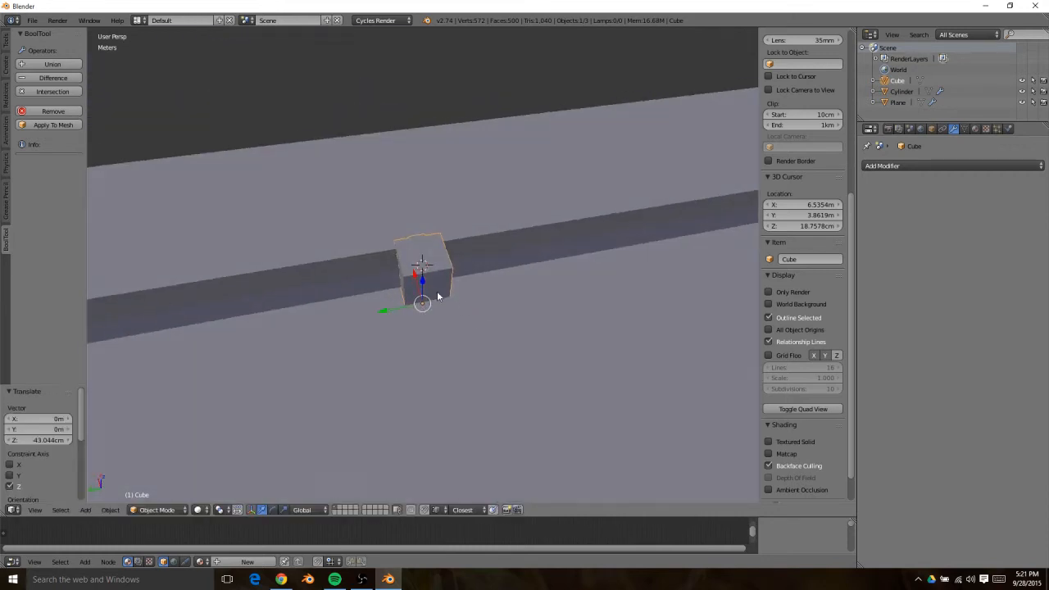
pyautogui.scroll(-5, 438, 297)
pyautogui.press('g')
pyautogui.press('y')
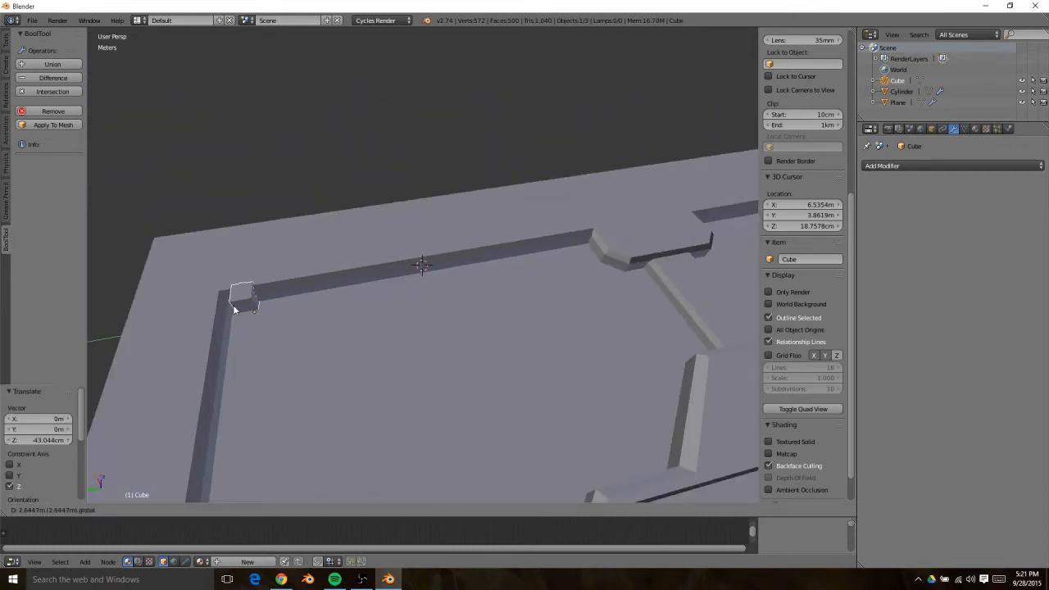
pyautogui.click(234, 309)
# Add an Array modifier to the stepped block with a relative offset of 0 in X and -1 in Y
pyautogui.click(947, 165)
pyautogui.click(816, 191)
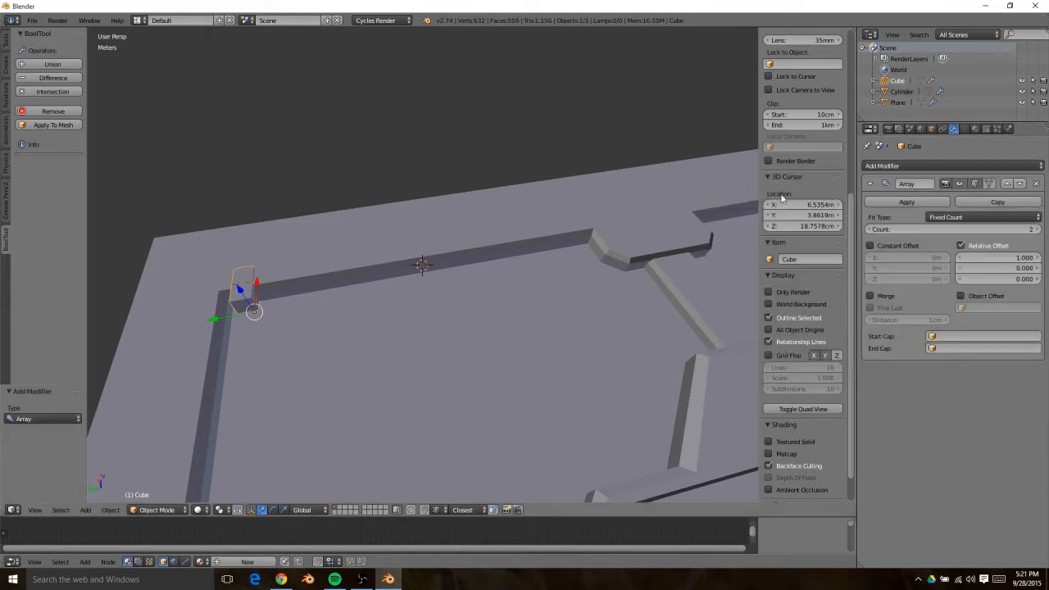
pyautogui.click(991, 259)
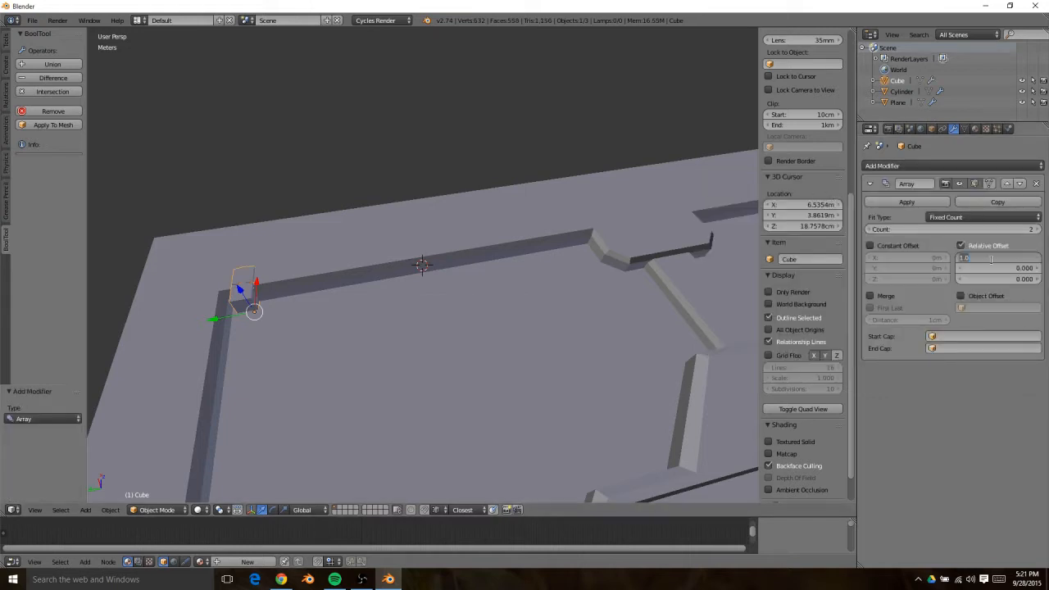
pyautogui.write('0')
pyautogui.press('Return')
pyautogui.click(969, 267)
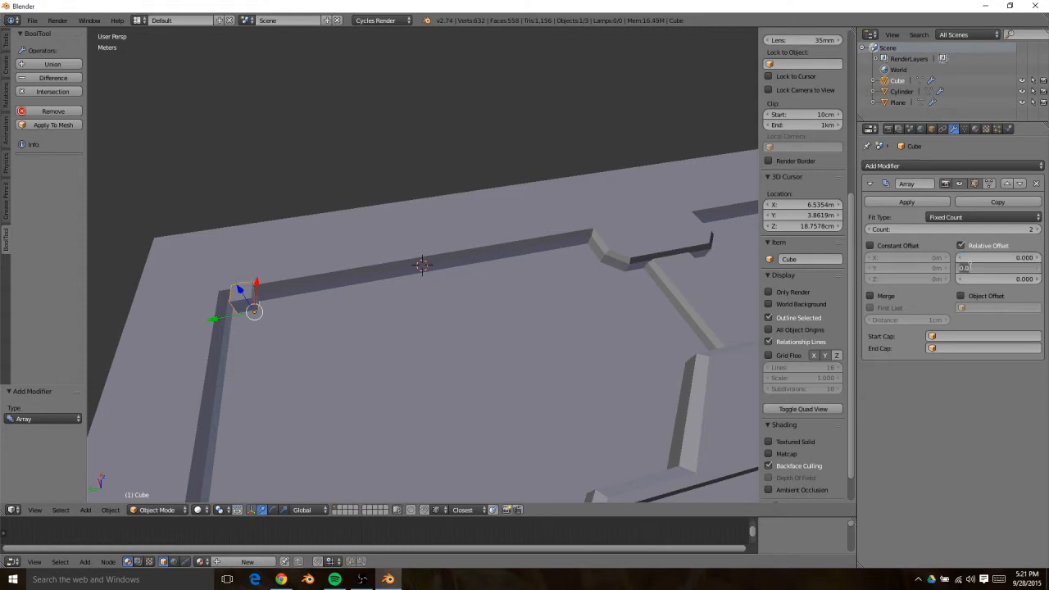
pyautogui.write('1')
pyautogui.press('Return')
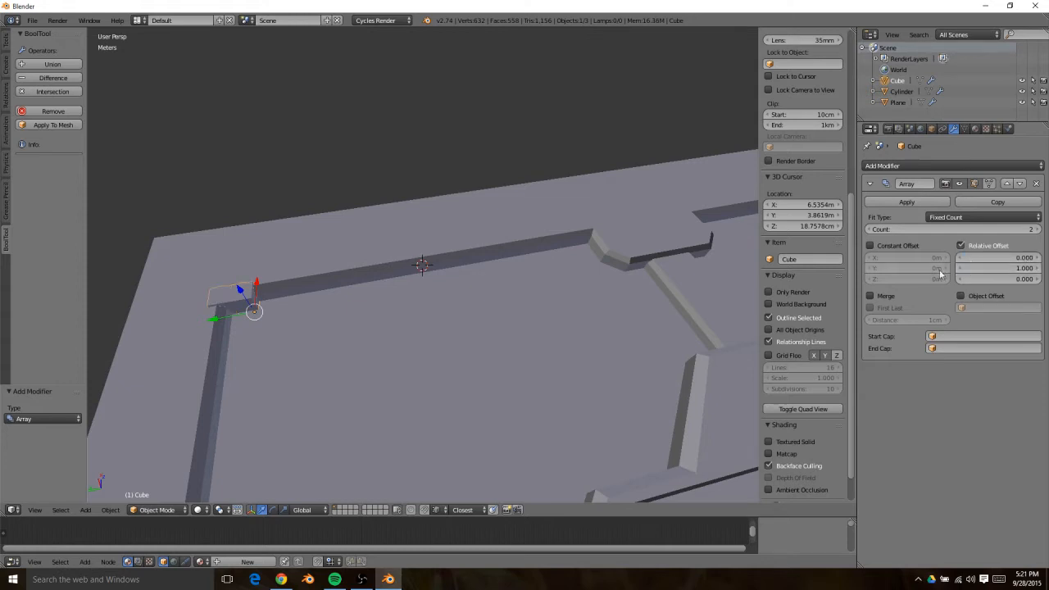
pyautogui.click(1006, 266)
pyautogui.press('BackSpace')
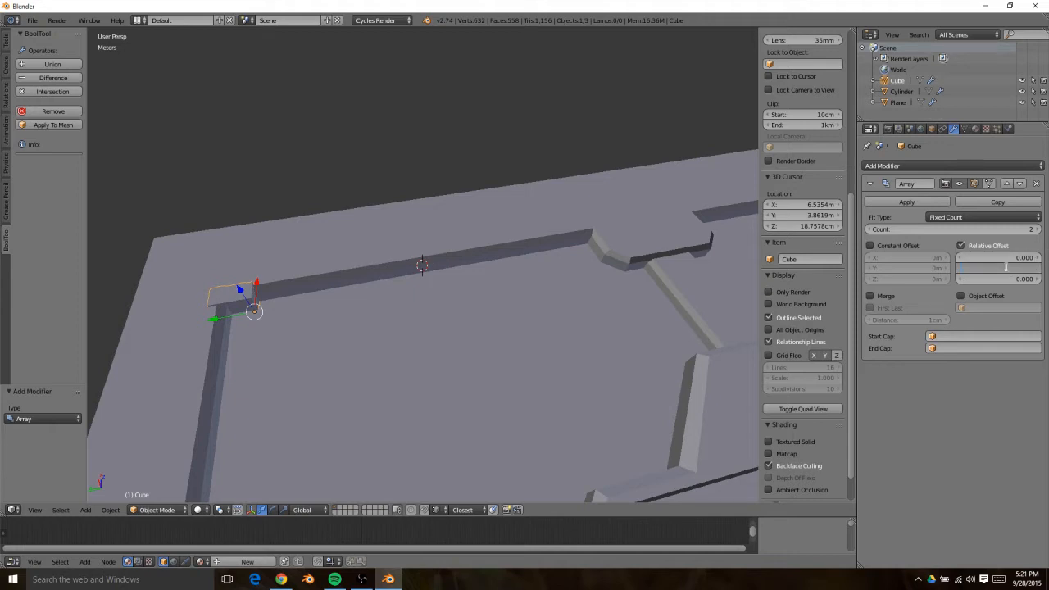
pyautogui.write('-1')
pyautogui.press('Return')
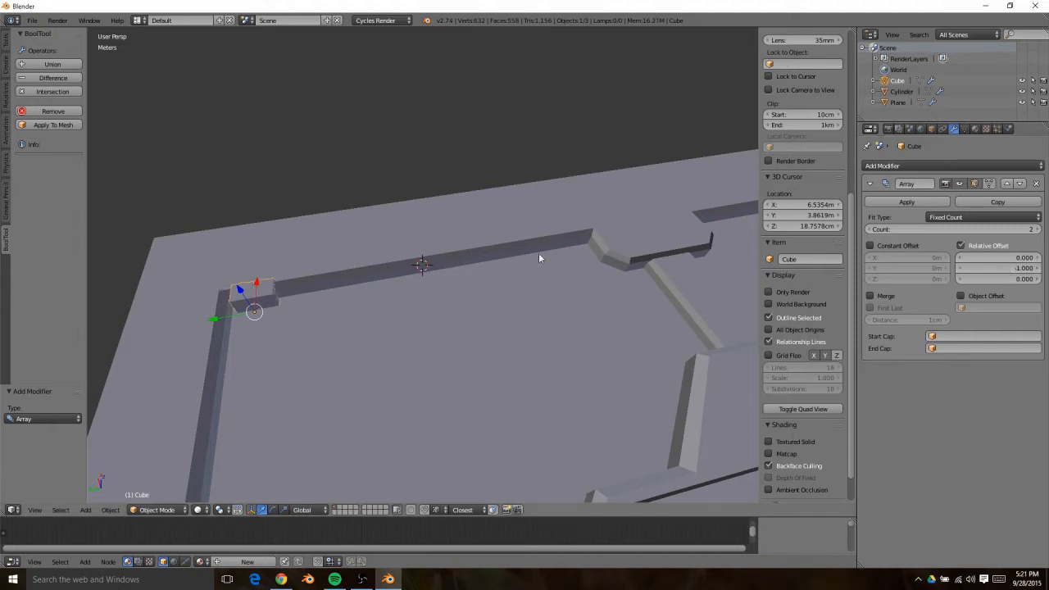
# Raise the array count to 20 so the blocks fill the recess edge
pyautogui.doubleClick(1040, 230)
pyautogui.doubleClick(1040, 230)
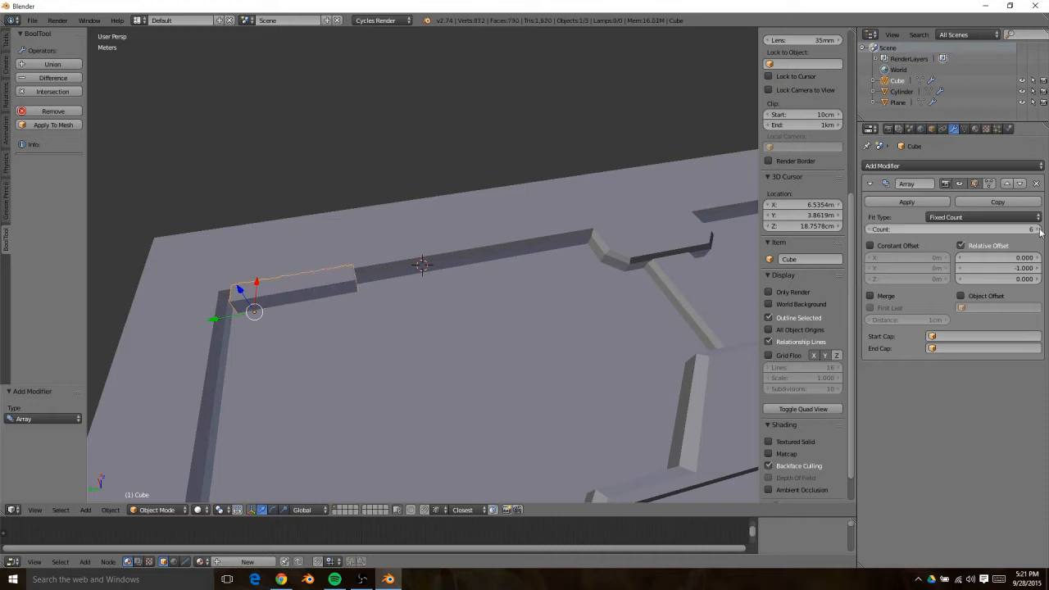
pyautogui.tripleClick(1040, 231)
pyautogui.doubleClick(1040, 231)
pyautogui.doubleClick(1040, 232)
pyautogui.tripleClick(1039, 231)
pyautogui.tripleClick(1040, 230)
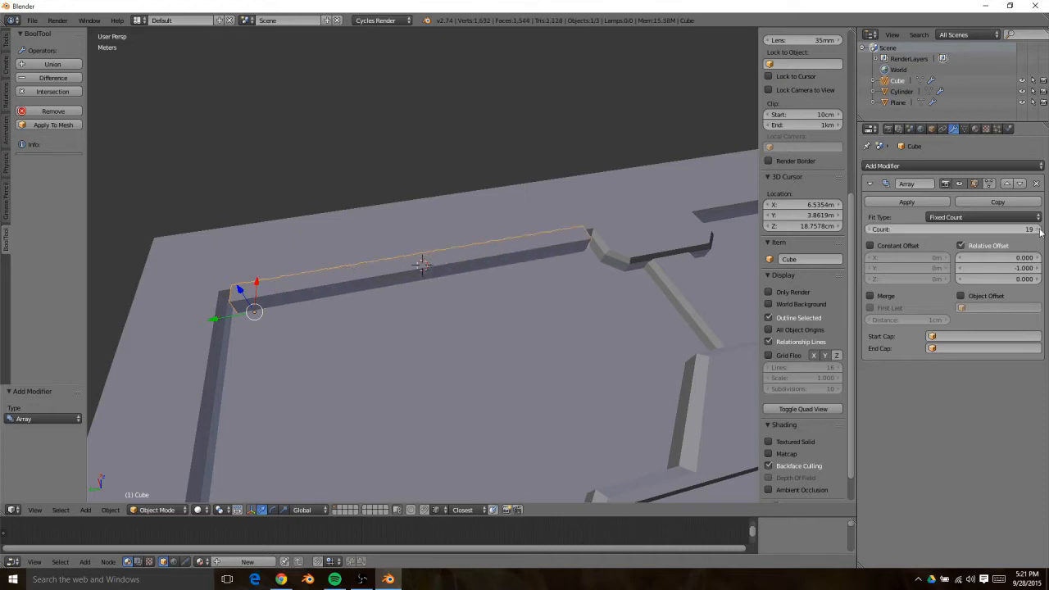
pyautogui.click(1039, 230)
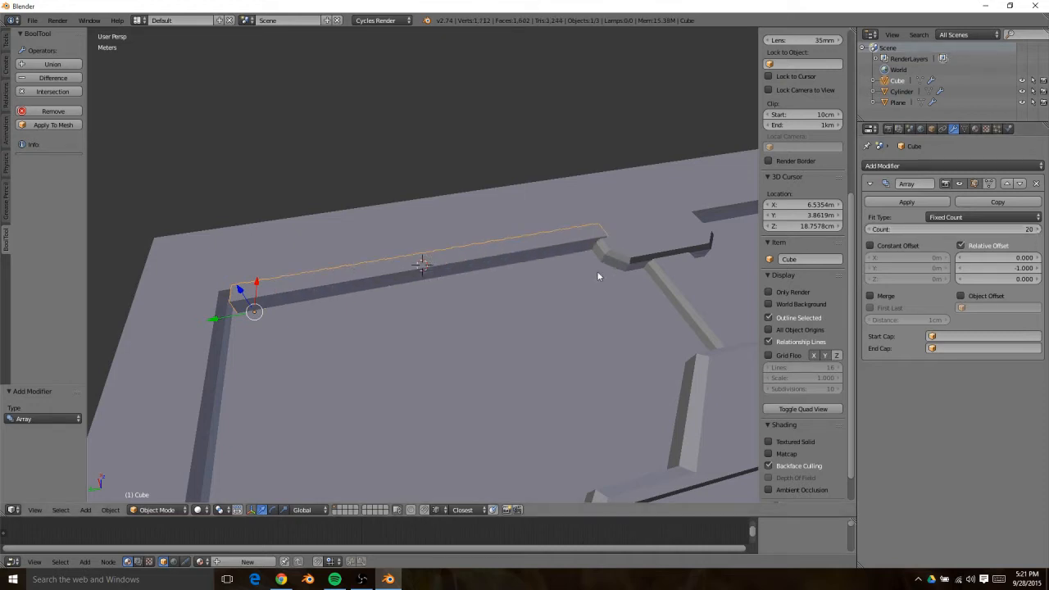
# In a top wireframe view, move the row of blocks 7.038 cm along Y toward the recess corner
pyautogui.press('KP_7')
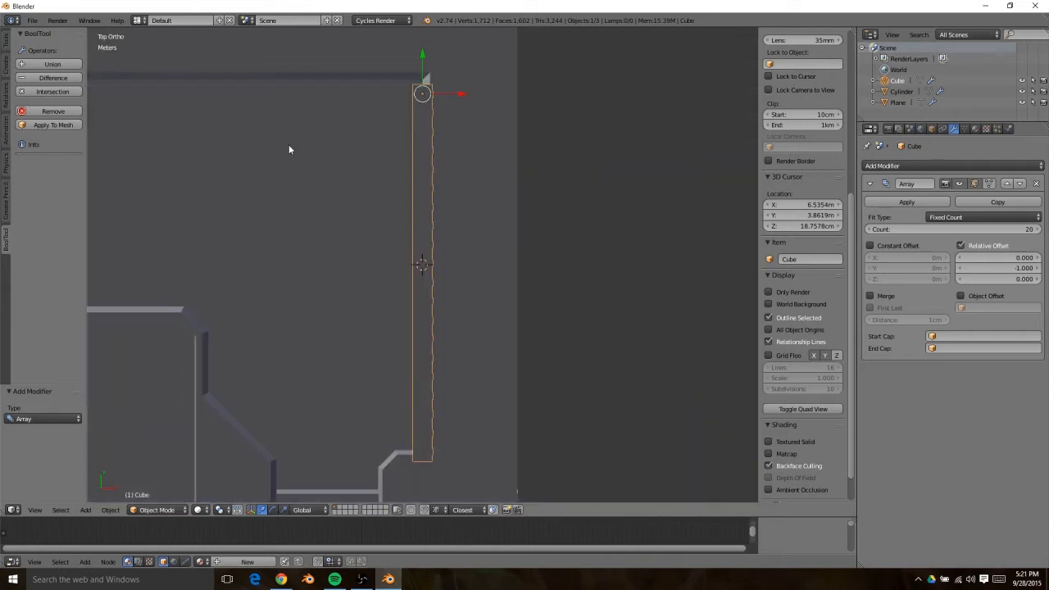
pyautogui.scroll(4, 393, 139)
pyautogui.press('z')
pyautogui.keyDown('shift'); pyautogui.moveTo(516, 257); pyautogui.dragTo(539, 414, button='middle'); pyautogui.keyUp('shift')
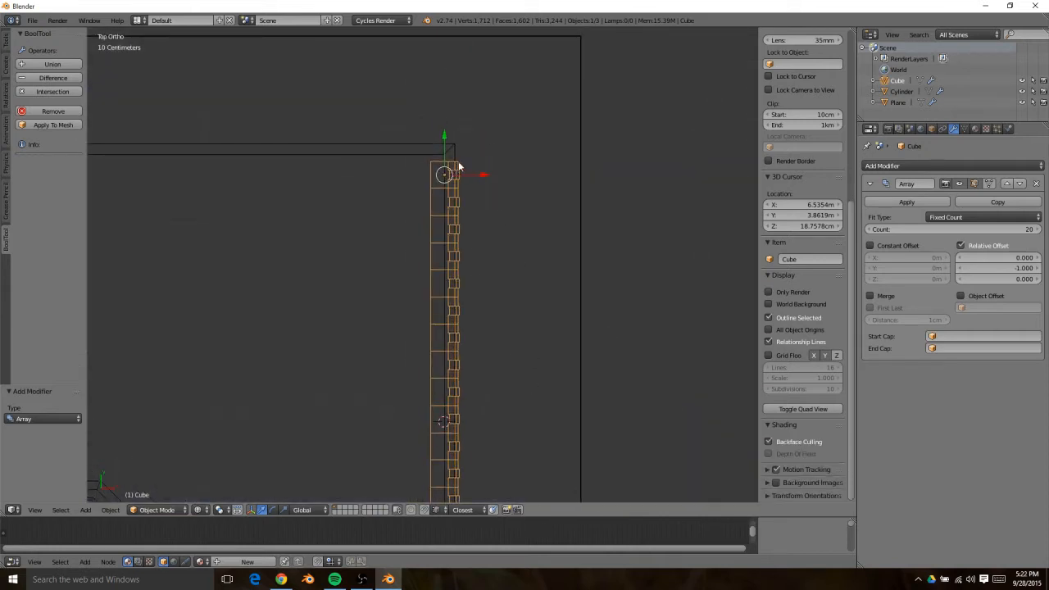
pyautogui.moveTo(445, 144); pyautogui.dragTo(446, 137)
# Scale the row of blocks to 0.980 along Y to fit the far end of the recess edge
pyautogui.keyDown('shift'); pyautogui.moveTo(532, 199); pyautogui.dragTo(519, 374, button='middle'); pyautogui.keyUp('shift')
pyautogui.press('s')
pyautogui.press('z')
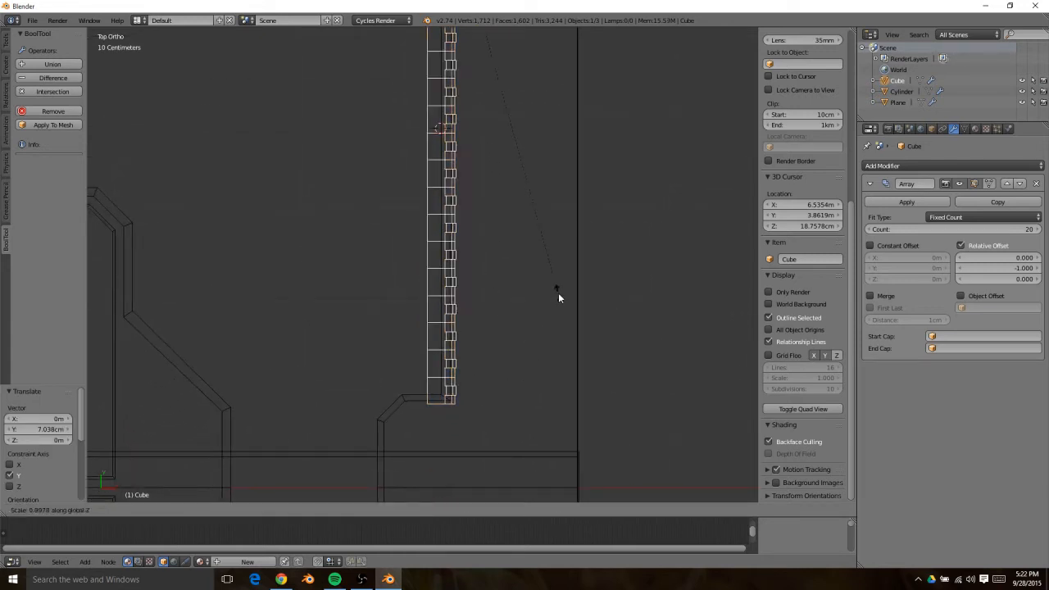
pyautogui.press('y')
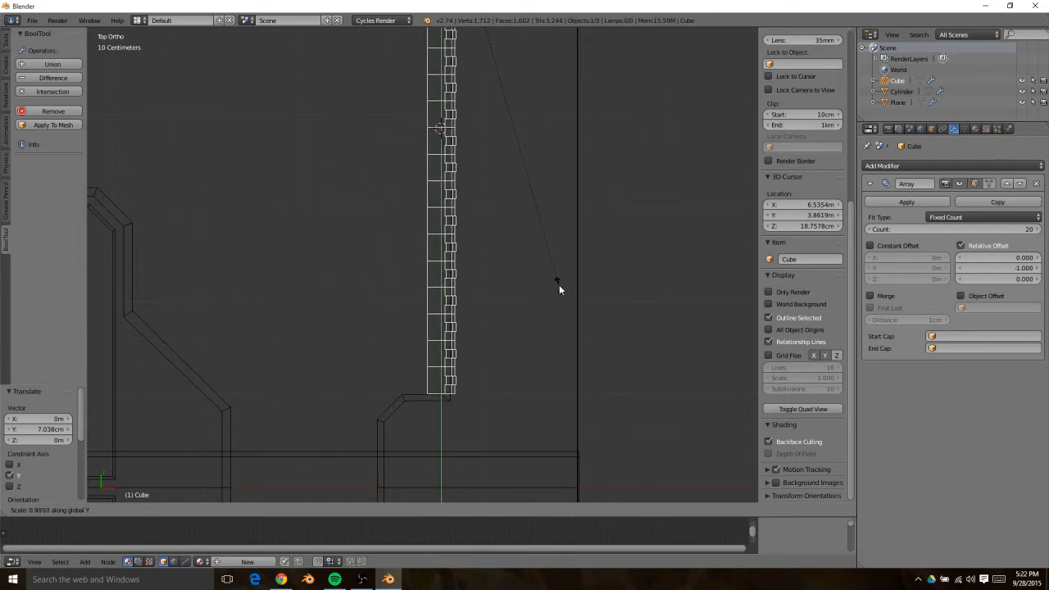
pyautogui.click(558, 285)
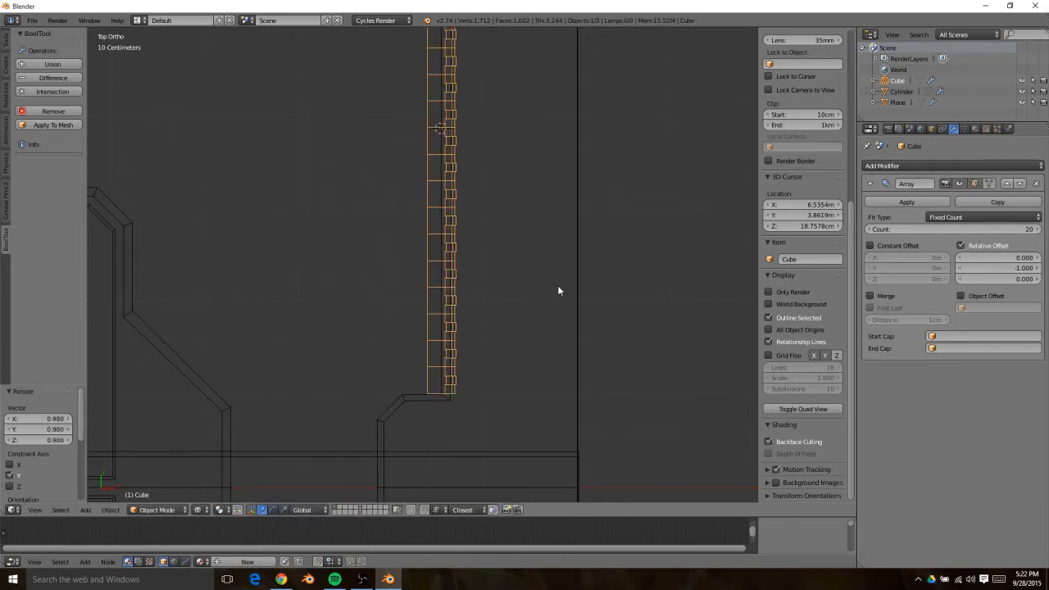
# Apply the Array modifier to the row of blocks, return to solid shading and check the mesh against the recess
pyautogui.click(906, 201)
pyautogui.press('Tab')
pyautogui.moveTo(421, 329); pyautogui.dragTo(520, 191, button='middle')
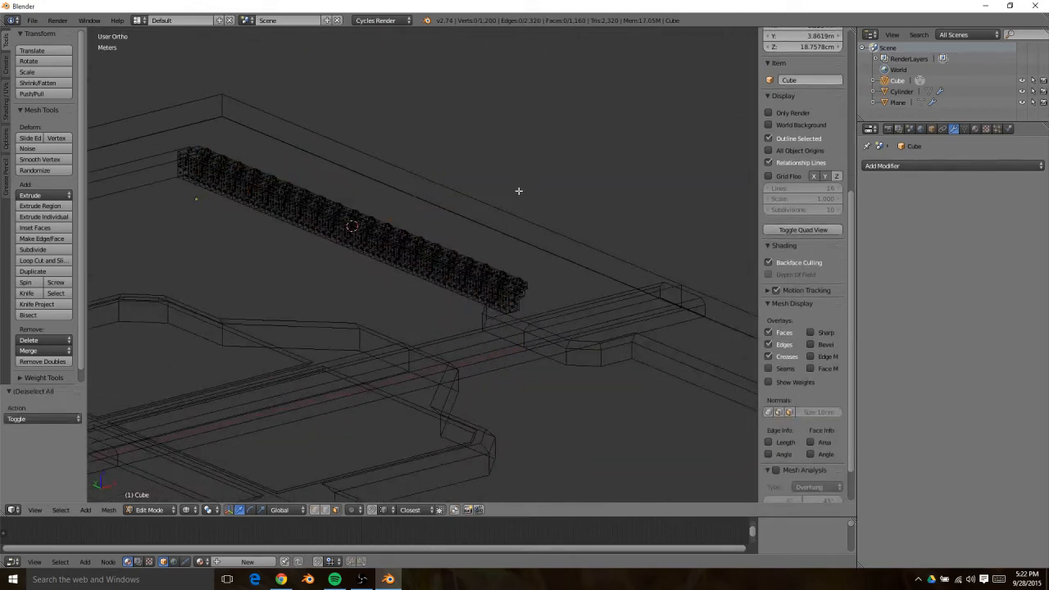
pyautogui.press('a')
pyautogui.moveTo(516, 243); pyautogui.dragTo(424, 281, button='middle')
pyautogui.press('a')
pyautogui.press('z')
pyautogui.scroll(-5, 464, 297)
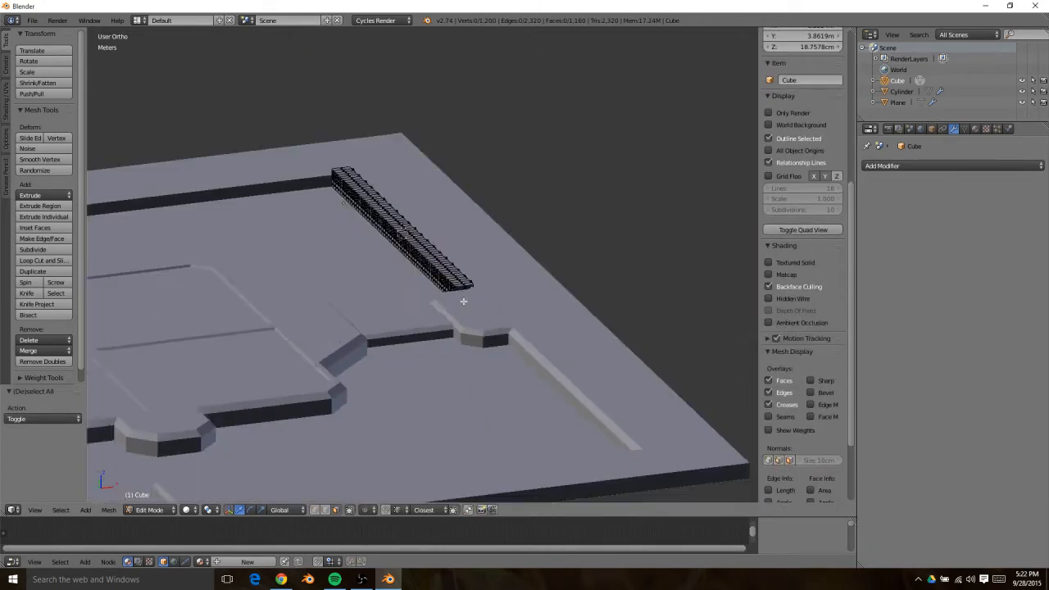
pyautogui.moveTo(378, 340); pyautogui.dragTo(390, 326, button='middle')
pyautogui.scroll(6, 390, 326)
pyautogui.press('Tab')
pyautogui.press('Tab')
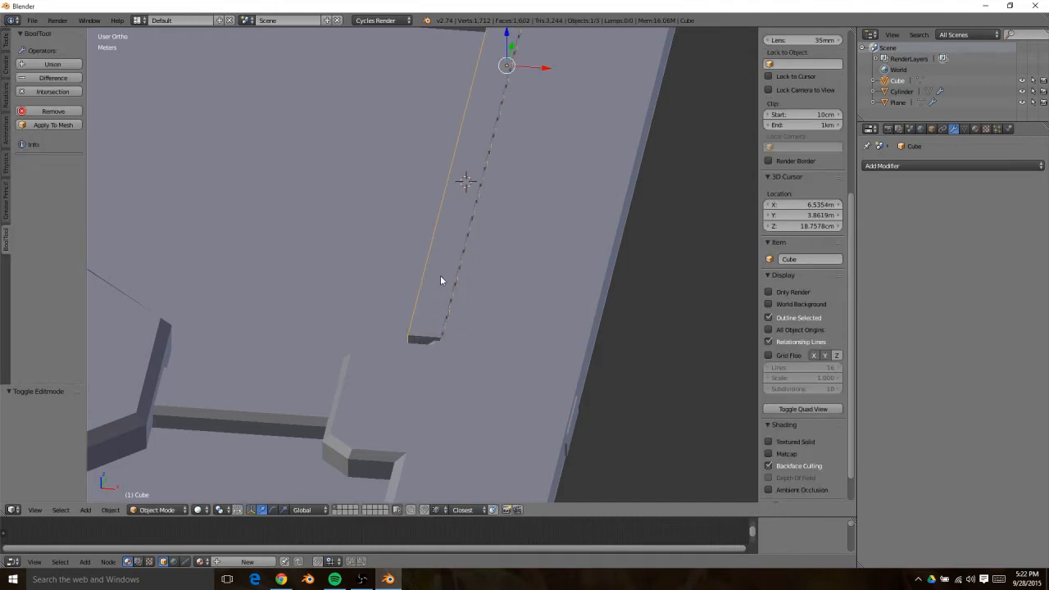
# Try to cut the row of blocks out of the panel with a Boolean difference applied to the mesh, and undo the cut
pyautogui.moveTo(440, 275); pyautogui.dragTo(504, 165, button='middle')
pyautogui.keyDown('shift'); pyautogui.rightClick(532, 233); pyautogui.keyUp('shift')
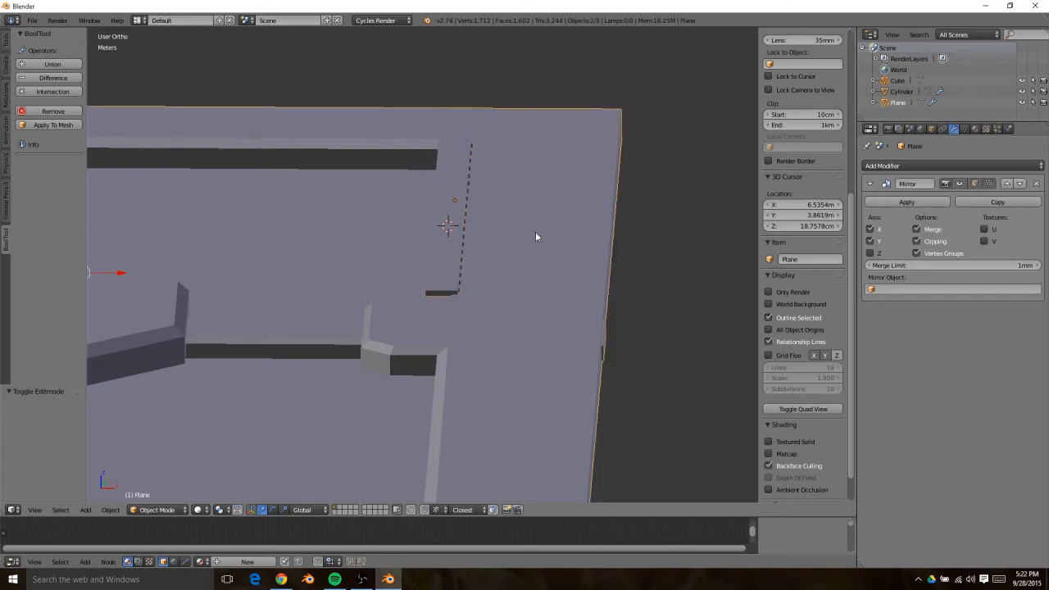
pyautogui.click(46, 79)
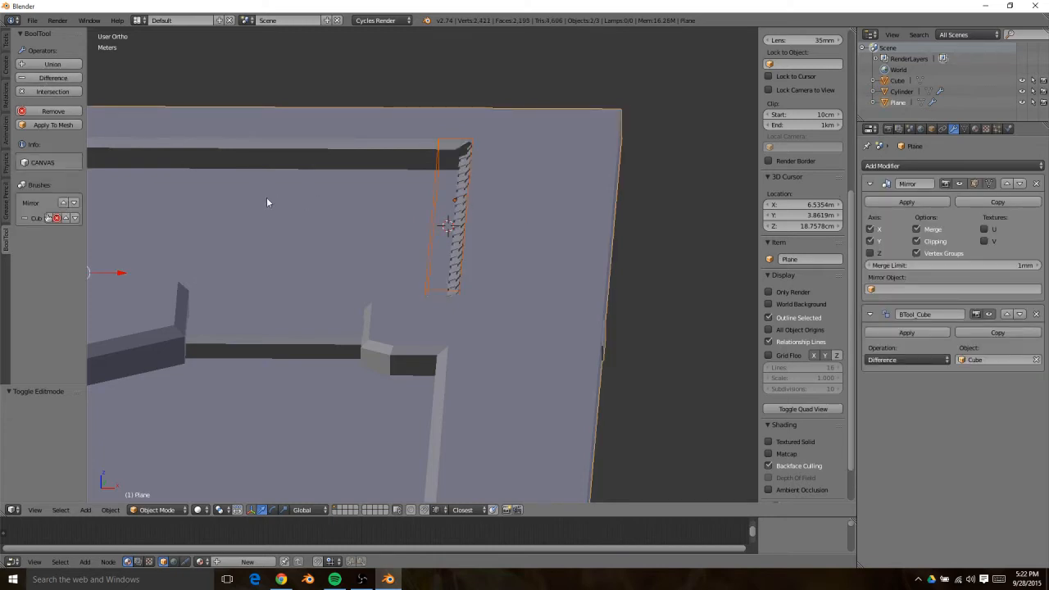
pyautogui.moveTo(266, 202); pyautogui.dragTo(381, 261, button='middle')
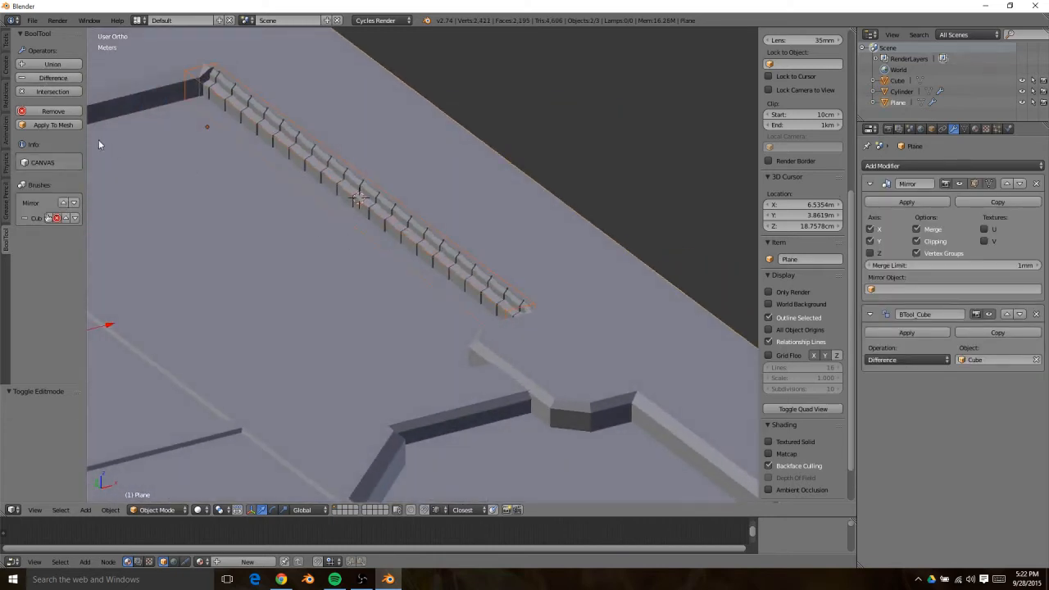
pyautogui.click(54, 126)
pyautogui.moveTo(350, 218); pyautogui.dragTo(382, 361, button='middle')
pyautogui.moveTo(398, 256); pyautogui.dragTo(475, 300, button='middle')
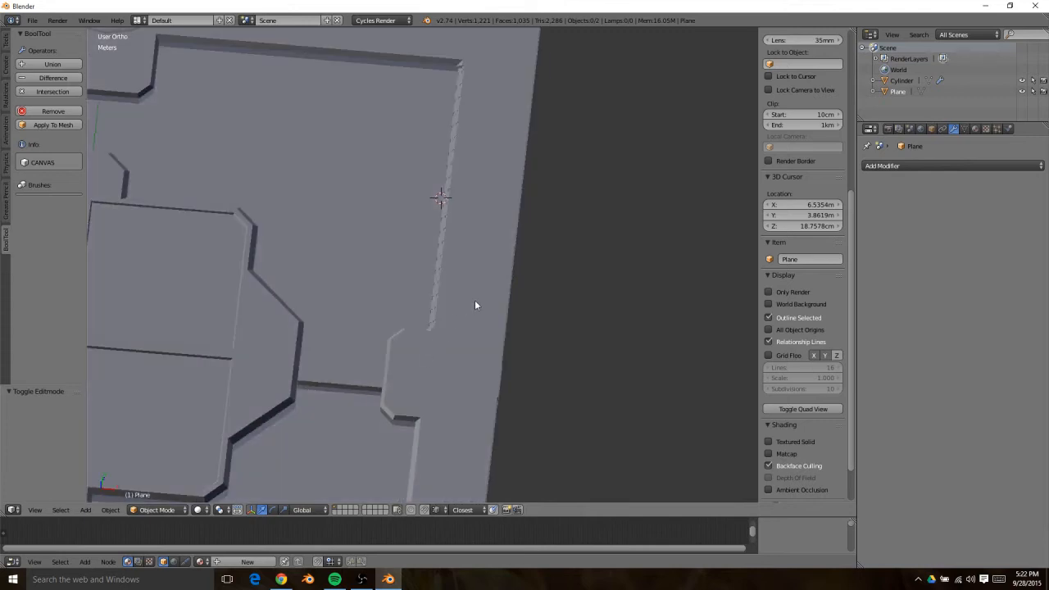
pyautogui.hotkey('ctrl', 'v')
pyautogui.moveTo(474, 261); pyautogui.dragTo(515, 333, button='middle')
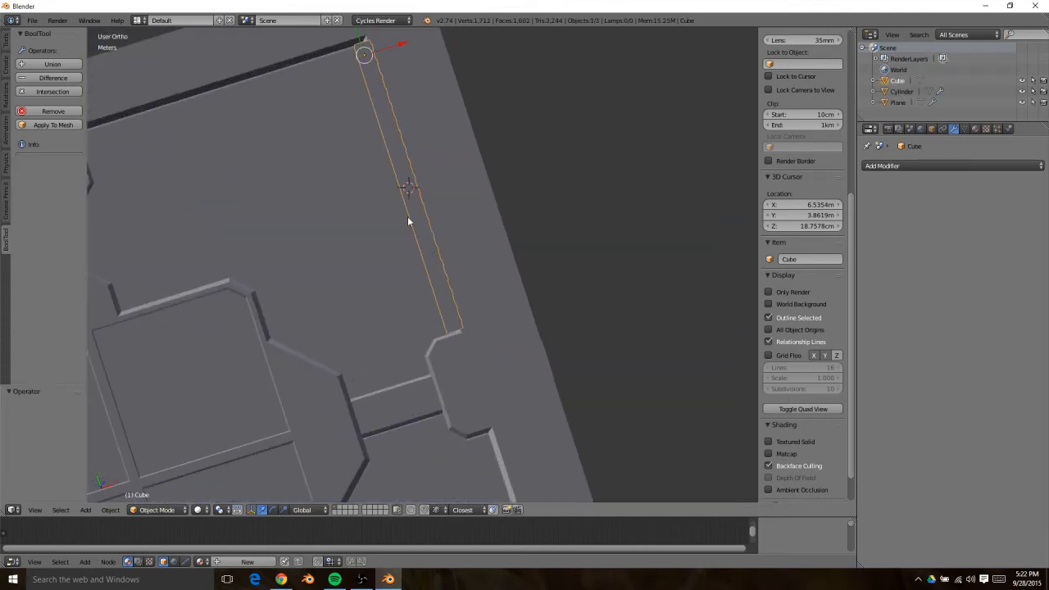
# Try duplicating the row of blocks away from its recess edge and rotating the copy -90°
pyautogui.keyDown('shift'); pyautogui.moveTo(408, 221); pyautogui.dragTo(602, 357, button='middle'); pyautogui.keyUp('shift')
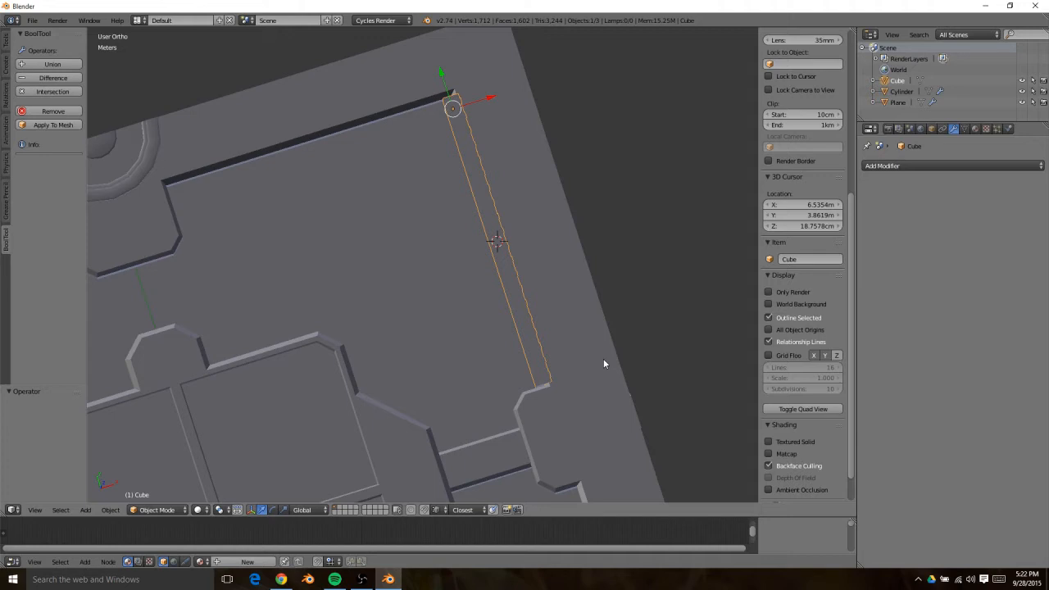
pyautogui.hotkey('shift', 'd')
pyautogui.click(362, 357)
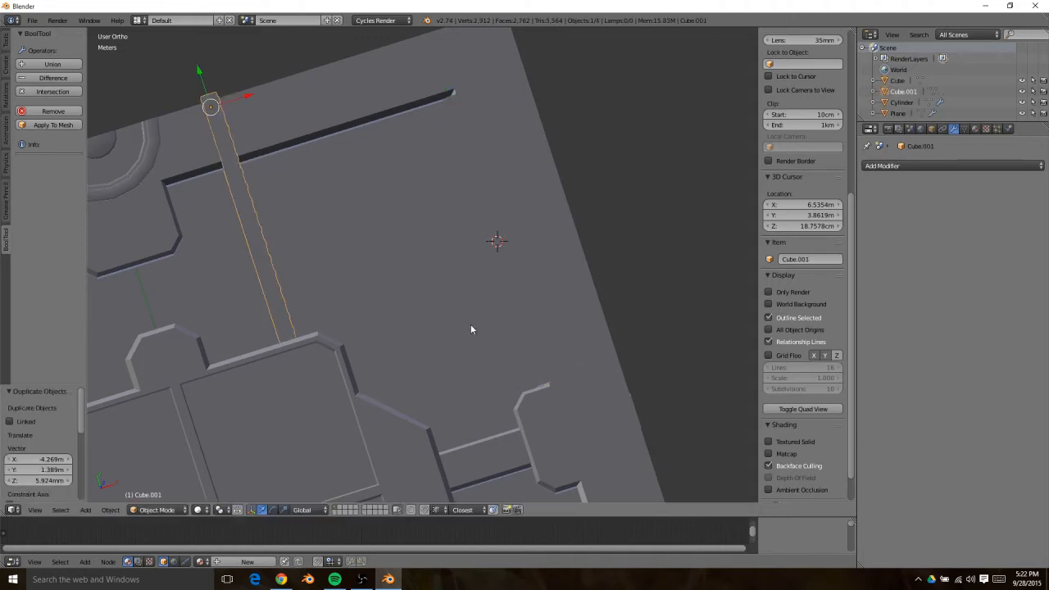
pyautogui.press('KP_5')
pyautogui.press('KP_3')
pyautogui.press('z')
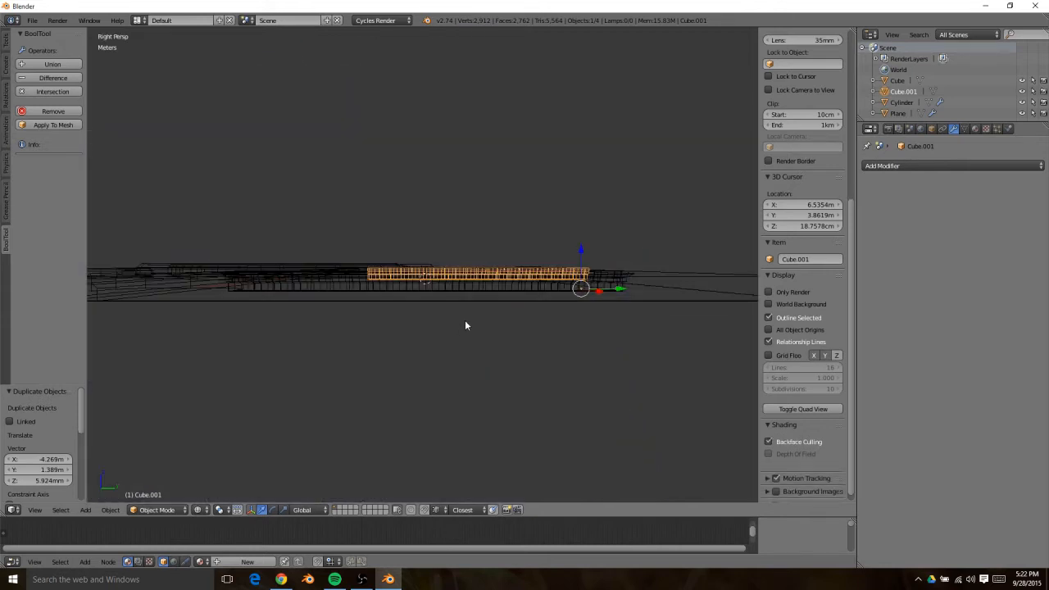
pyautogui.press('KP_5')
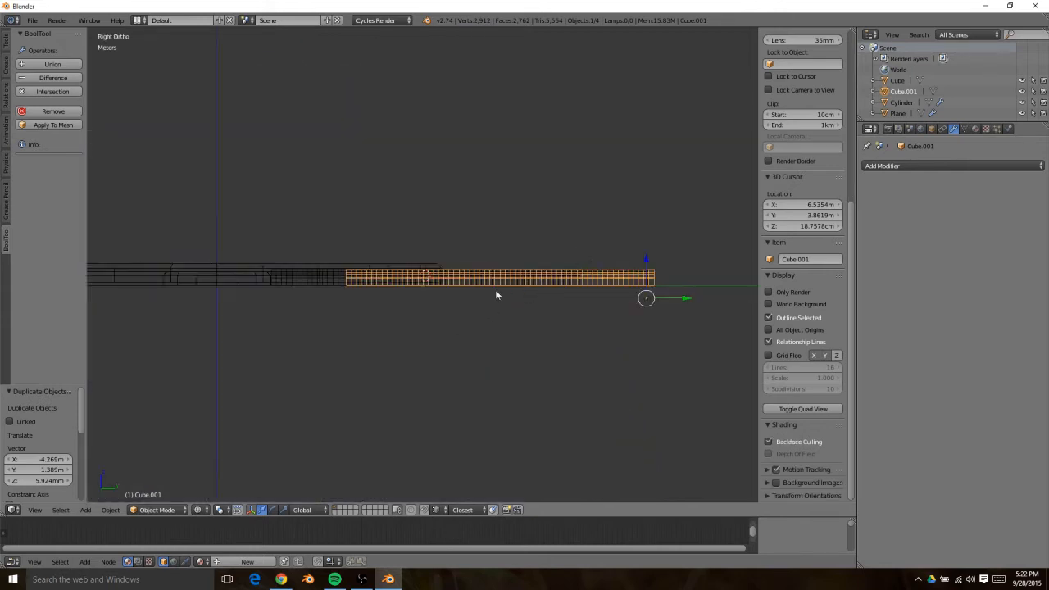
pyautogui.scroll(-2, 426, 289)
pyautogui.moveTo(444, 278)
pyautogui.mouseDown(button='middle')
pyautogui.moveTo(571, 416)
pyautogui.moveTo(459, 285)
pyautogui.mouseUp(button='middle')
pyautogui.press('r')
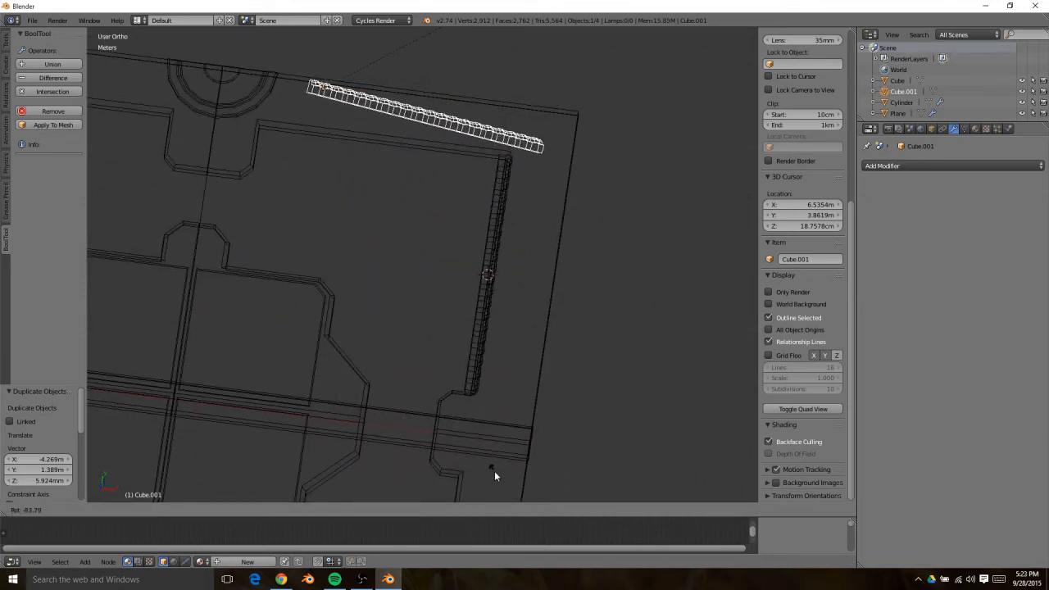
pyautogui.write('-90')
pyautogui.press('Return')
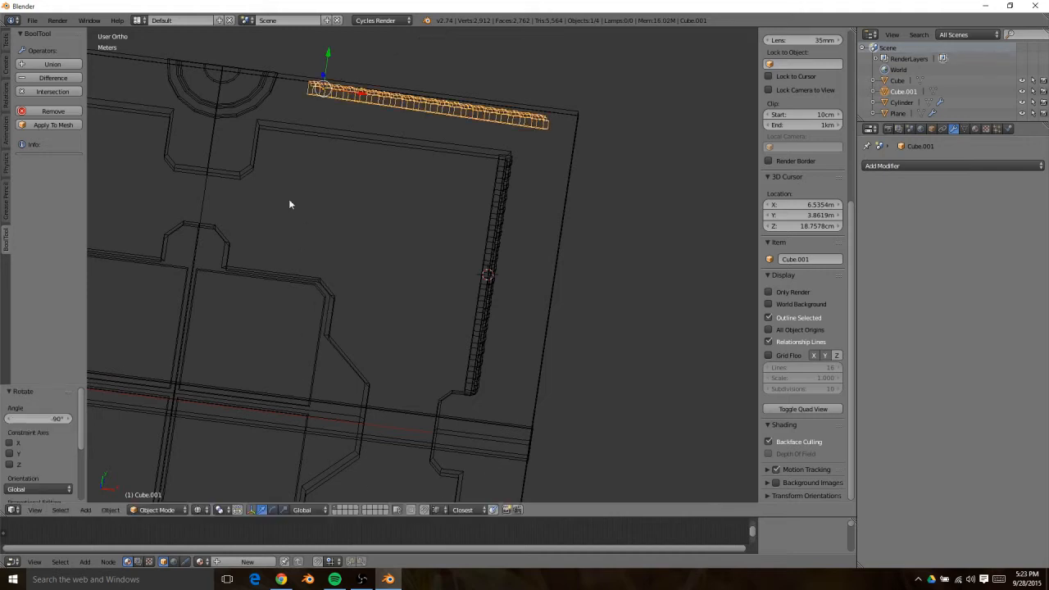
# Try moving the rotated copy in the XY plane onto the adjacent recess edge, check its height against the panel and delete the copy
pyautogui.press('g')
pyautogui.hotkey('shift', 'z')
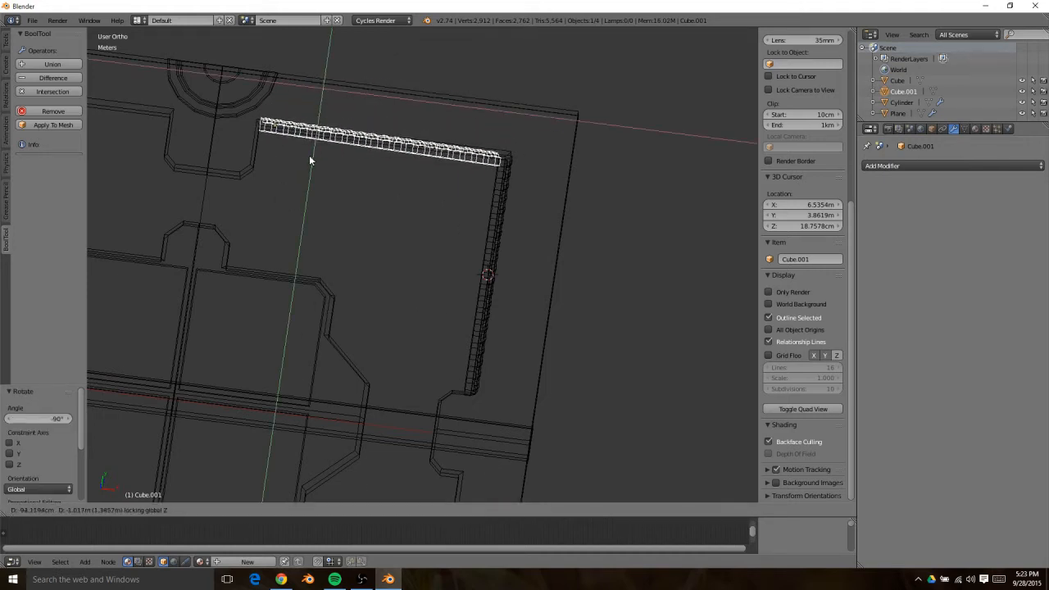
pyautogui.click(309, 155)
pyautogui.press('KP_Decimal')
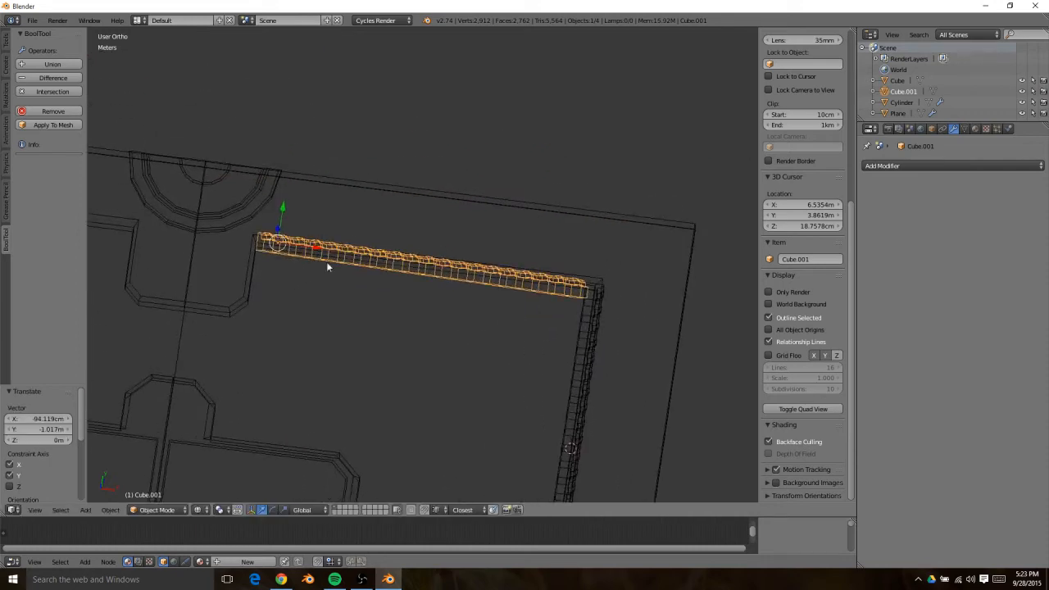
pyautogui.moveTo(327, 263); pyautogui.dragTo(477, 250, button='middle')
pyautogui.press('z')
pyautogui.moveTo(411, 354); pyautogui.dragTo(527, 258, button='middle')
pyautogui.press('KP_1')
pyautogui.press('KP_5')
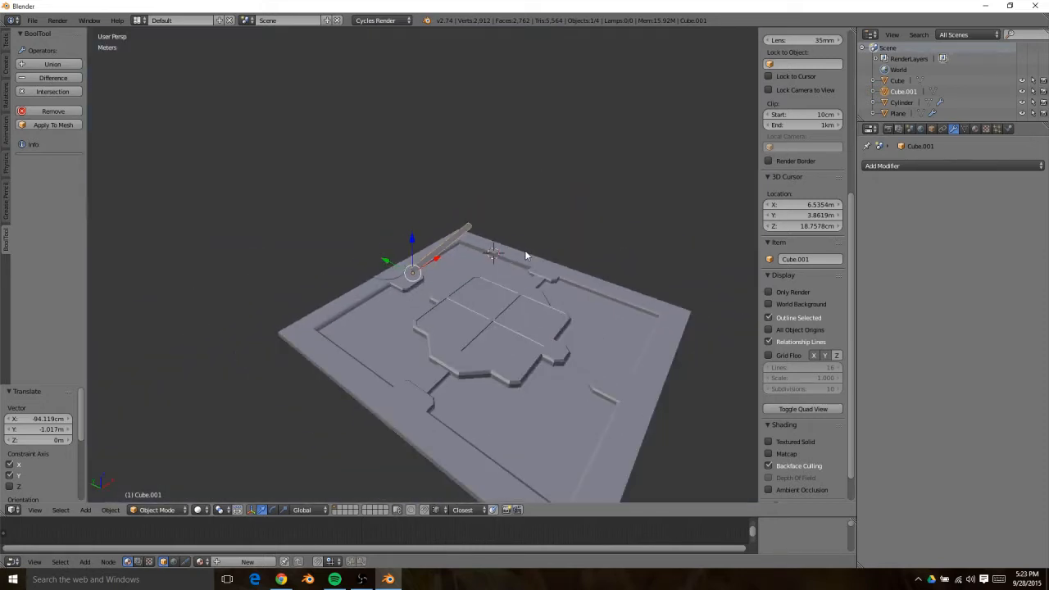
pyautogui.press('x')
pyautogui.click(526, 254)
# Duplicate the original row of blocks with Z locked, shifting the copy 5.425 m along negative X
pyautogui.rightClick(471, 247)
pyautogui.rightClick(473, 247)
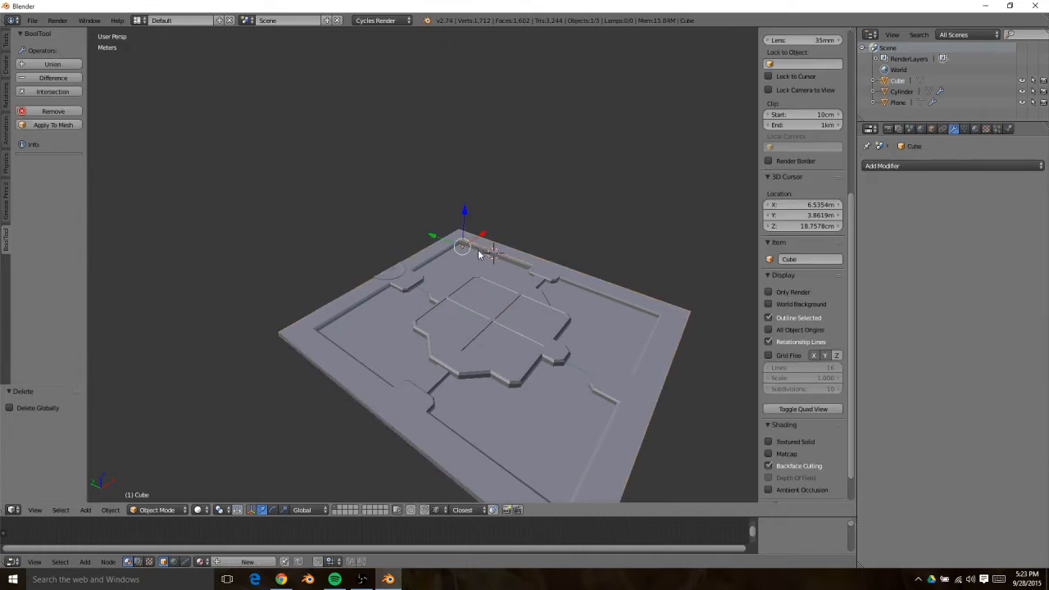
pyautogui.scroll(3, 475, 249)
pyautogui.hotkey('shift', 'd')
pyautogui.hotkey('shift', 'z')
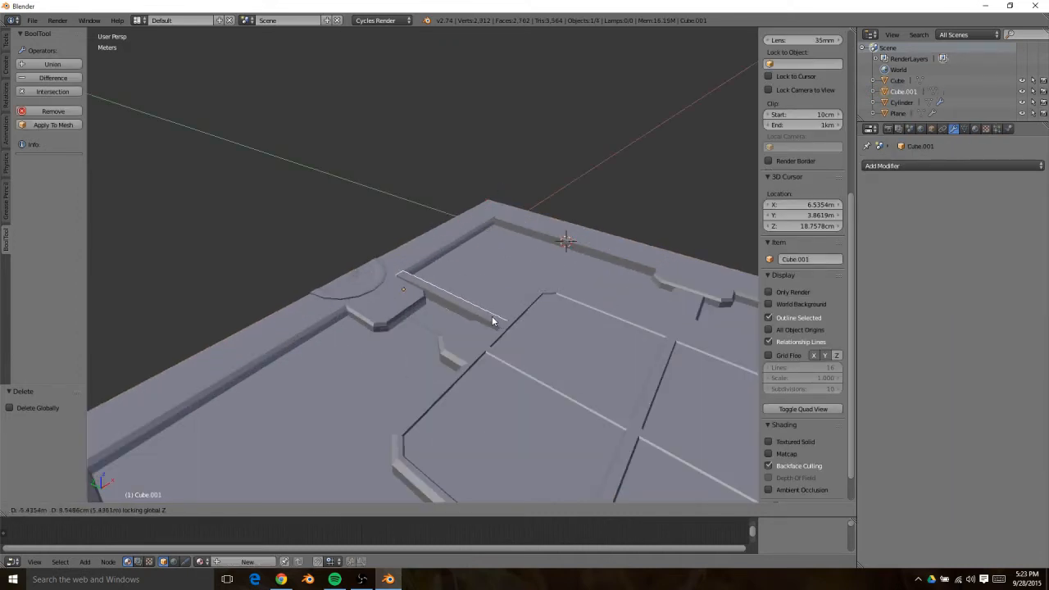
pyautogui.click(491, 314)
# Rotate the copied row -90° around global Z and move it 5.449 m along X toward the recess corner
pyautogui.press('r')
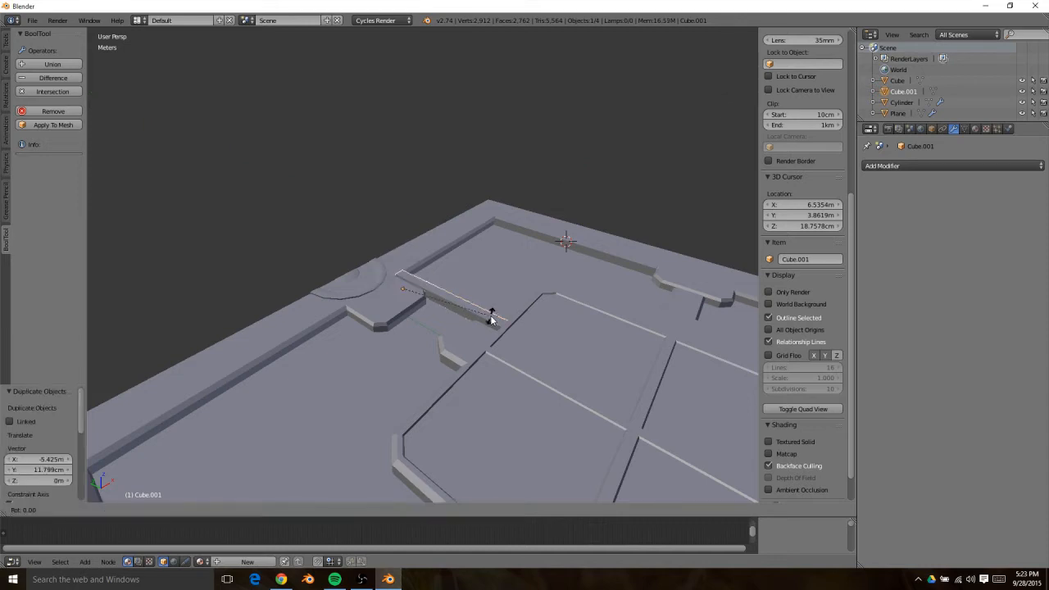
pyautogui.write('z')
pyautogui.write('90|) = -90° along global Z')
pyautogui.press('Return')
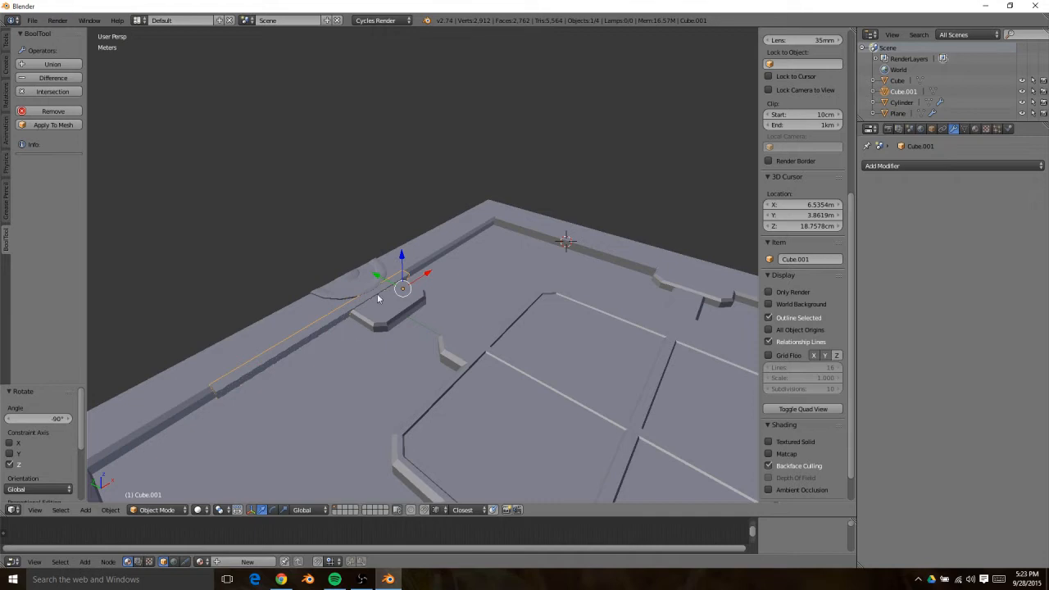
pyautogui.moveTo(425, 280); pyautogui.dragTo(527, 231)
pyautogui.scroll(2, 526, 231)
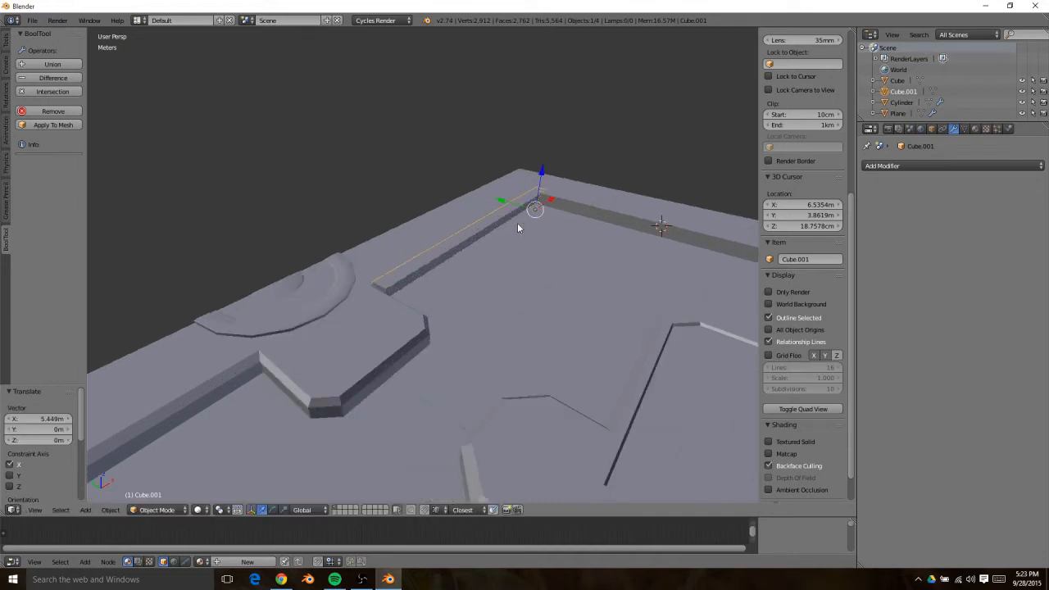
# Turn the copied row 180° around global Z and move it -5.424 m along X, back over the recess edge
pyautogui.scroll(2, 492, 287)
pyautogui.moveTo(527, 329); pyautogui.dragTo(458, 332, button='middle')
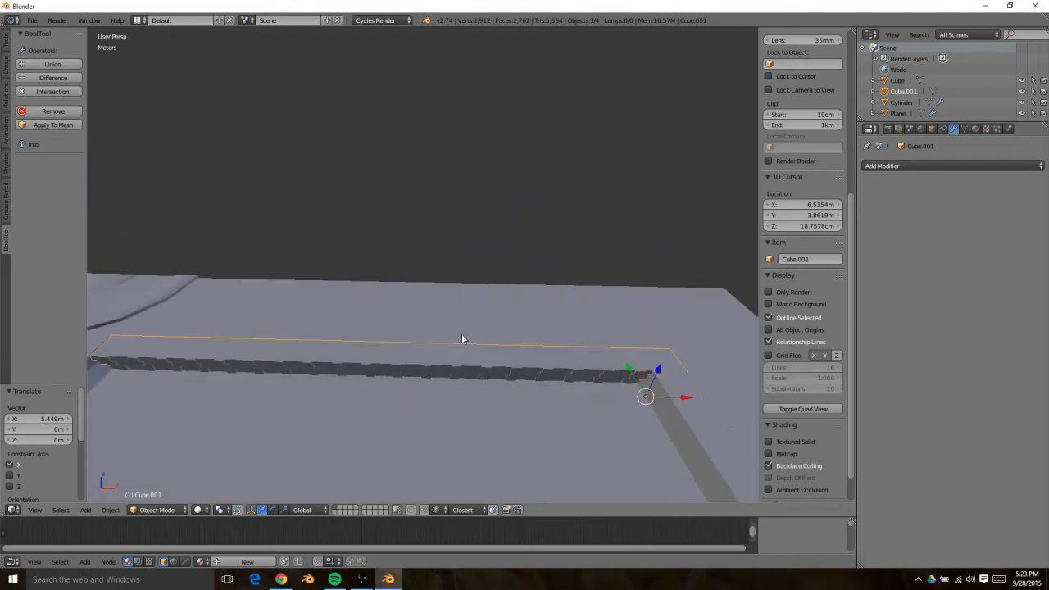
pyautogui.write('r180')
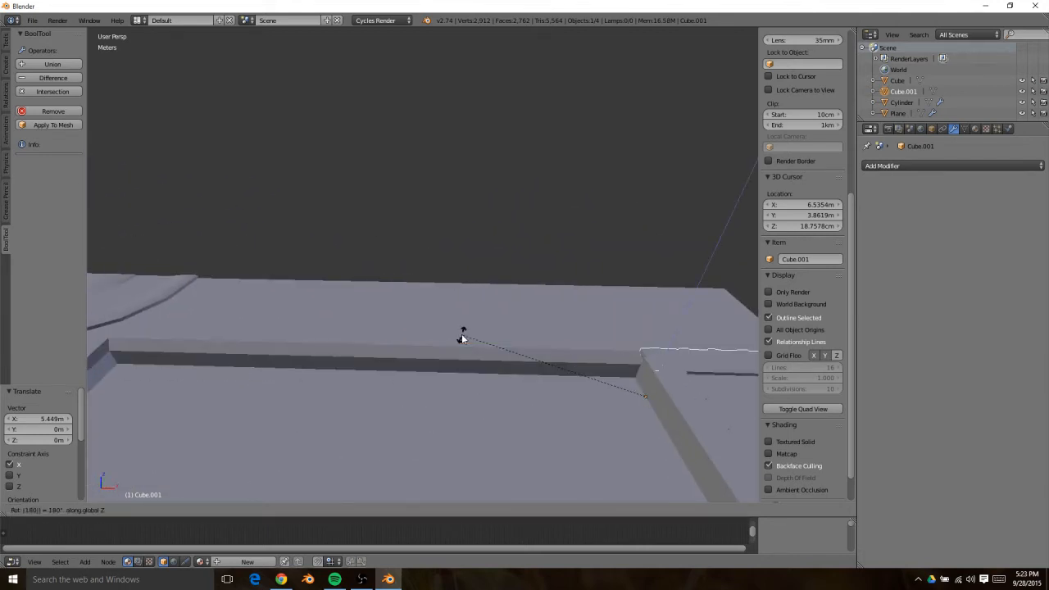
pyautogui.press('Return')
pyautogui.press('g')
pyautogui.press('x')
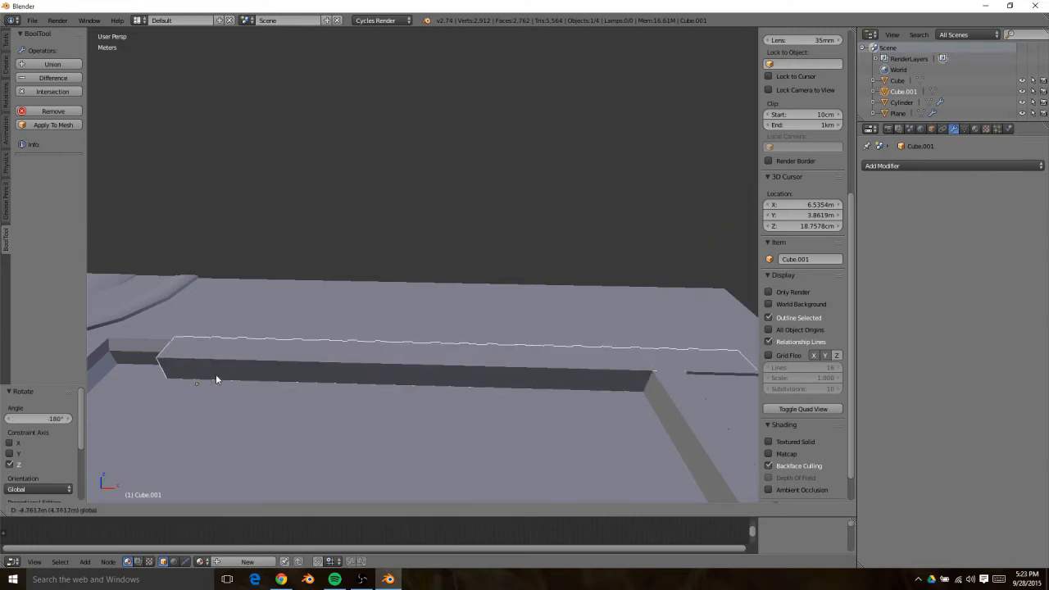
pyautogui.click(175, 375)
# In a top wireframe view, nudge the copied row 2.455 cm along X to fit the recess edge
pyautogui.press('KP_7')
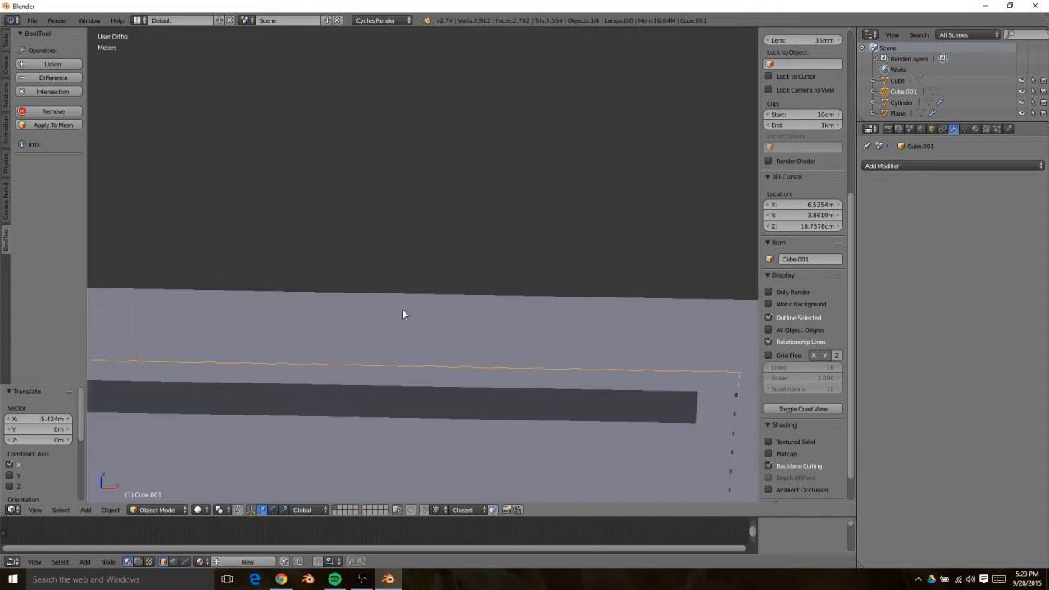
pyautogui.press('z')
pyautogui.scroll(-5, 411, 309)
pyautogui.keyDown('shift'); pyautogui.moveTo(444, 283); pyautogui.dragTo(523, 262, button='middle'); pyautogui.keyUp('shift')
pyautogui.scroll(4, 443, 266)
pyautogui.moveTo(345, 212); pyautogui.dragTo(345, 215)
pyautogui.keyDown('shift'); pyautogui.moveTo(374, 258); pyautogui.dragTo(140, 245, button='middle'); pyautogui.keyUp('shift')
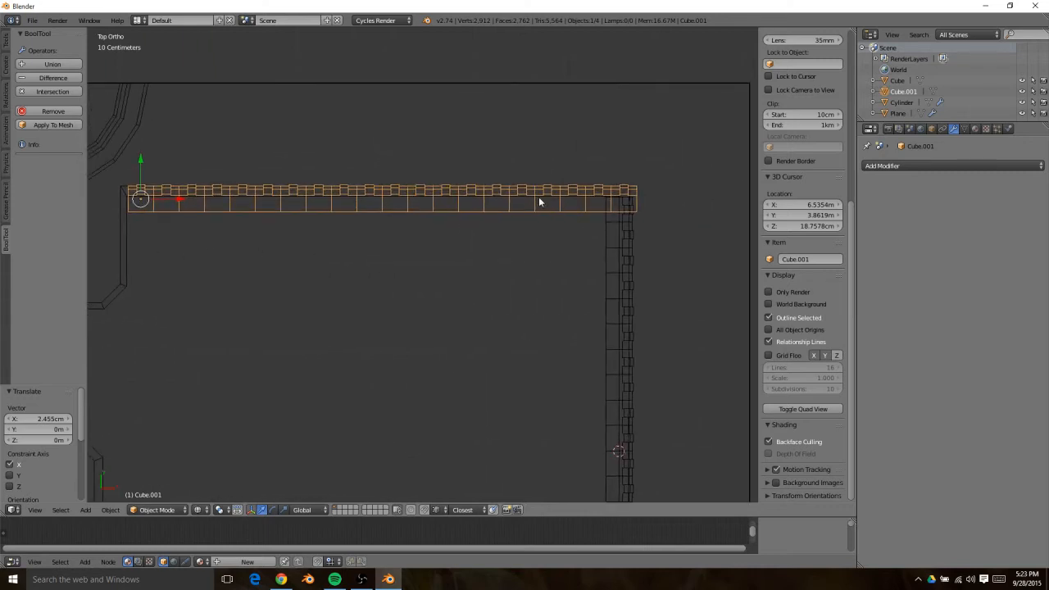
# Delete the faces of the copied row's end section that overruns the recess corner
pyautogui.hotkey('ctrl', 'Tab')
pyautogui.press('Tab')
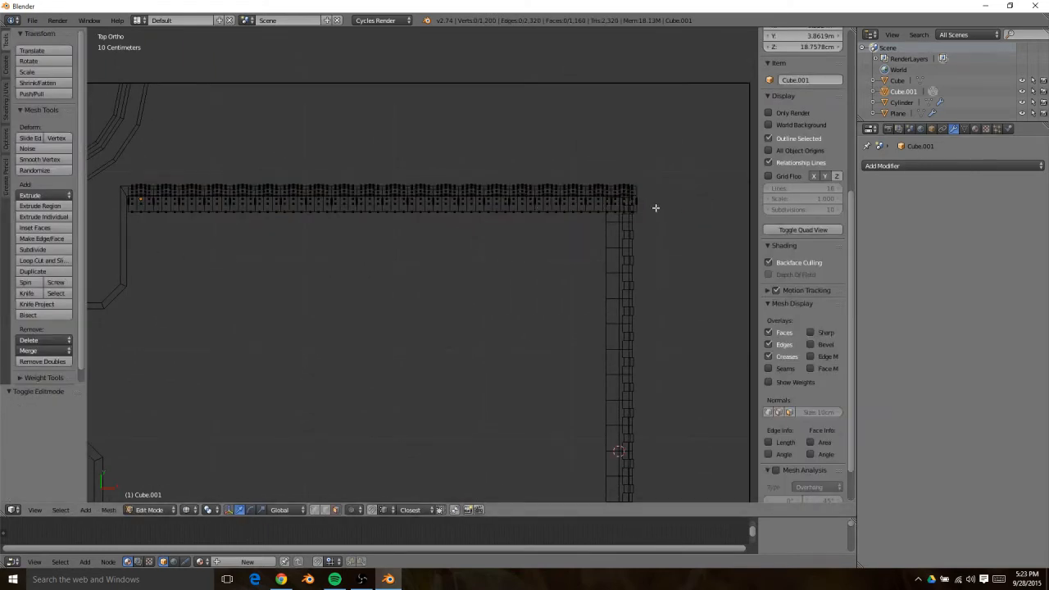
pyautogui.press('b')
pyautogui.moveTo(676, 235); pyautogui.dragTo(621, 163)
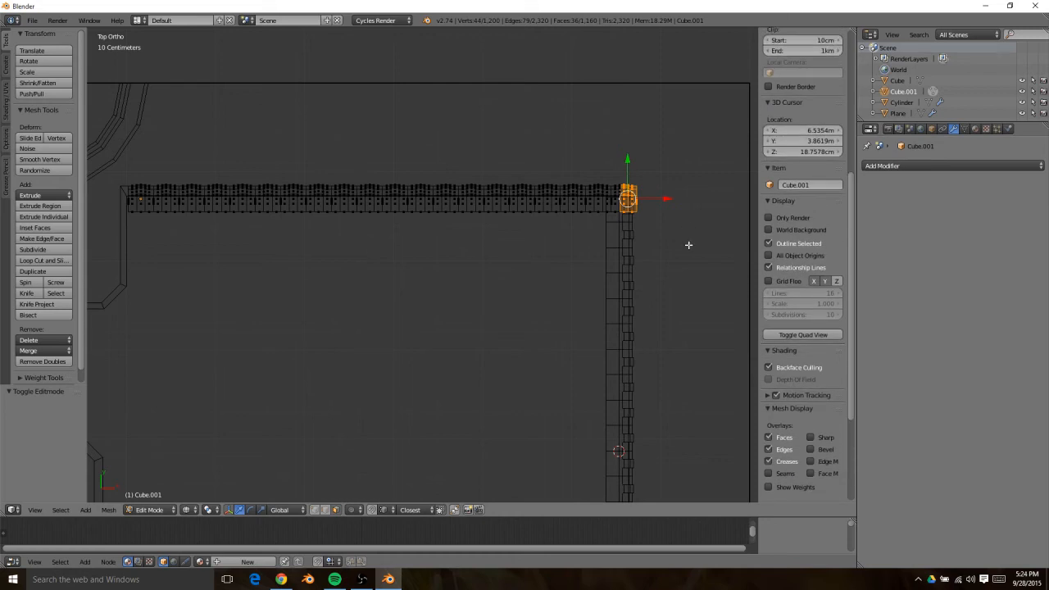
pyautogui.press('x')
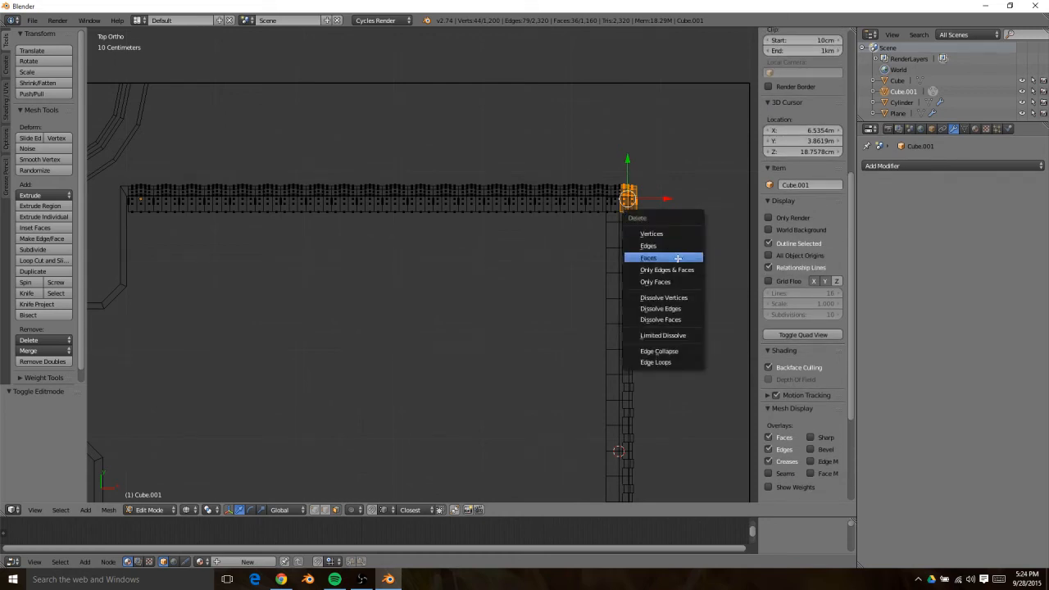
pyautogui.click(678, 258)
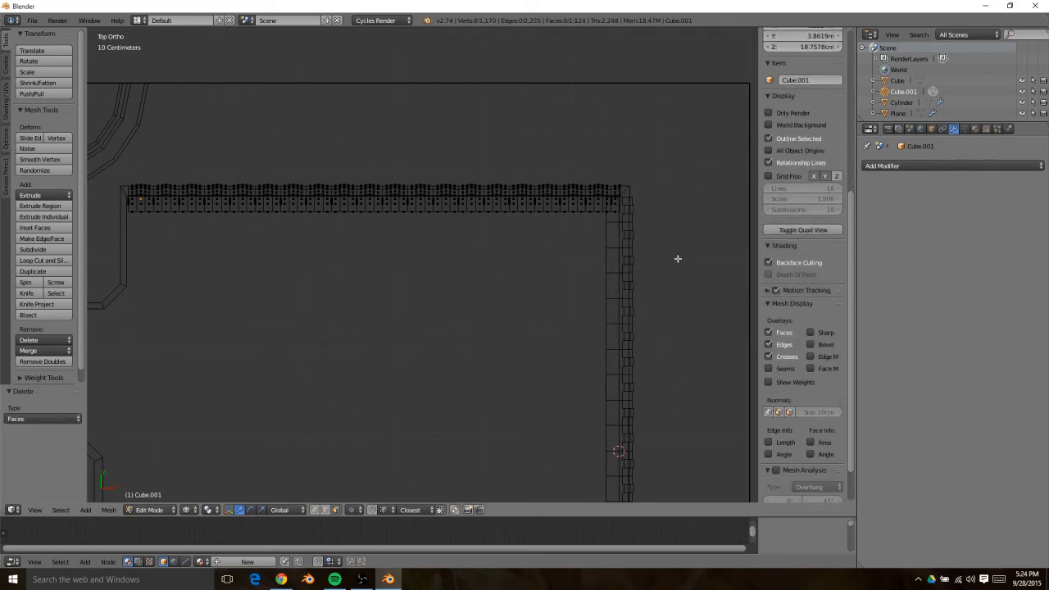
# Isolate the copied row in local view and frame the bottom edge of its open end in solid shading
pyautogui.press('z')
pyautogui.moveTo(565, 259); pyautogui.dragTo(614, 347, button='middle')
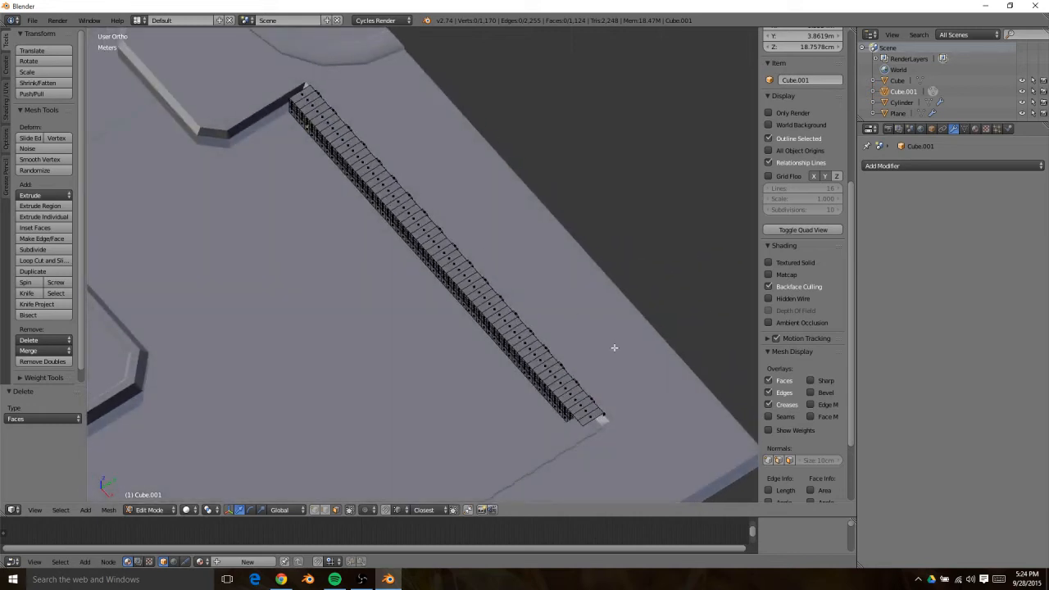
pyautogui.scroll(4, 585, 434)
pyautogui.keyDown('shift'); pyautogui.moveTo(585, 445); pyautogui.dragTo(319, 97, button='middle'); pyautogui.keyUp('shift')
pyautogui.scroll(1, 558, 272)
pyautogui.press('KP_Divide')
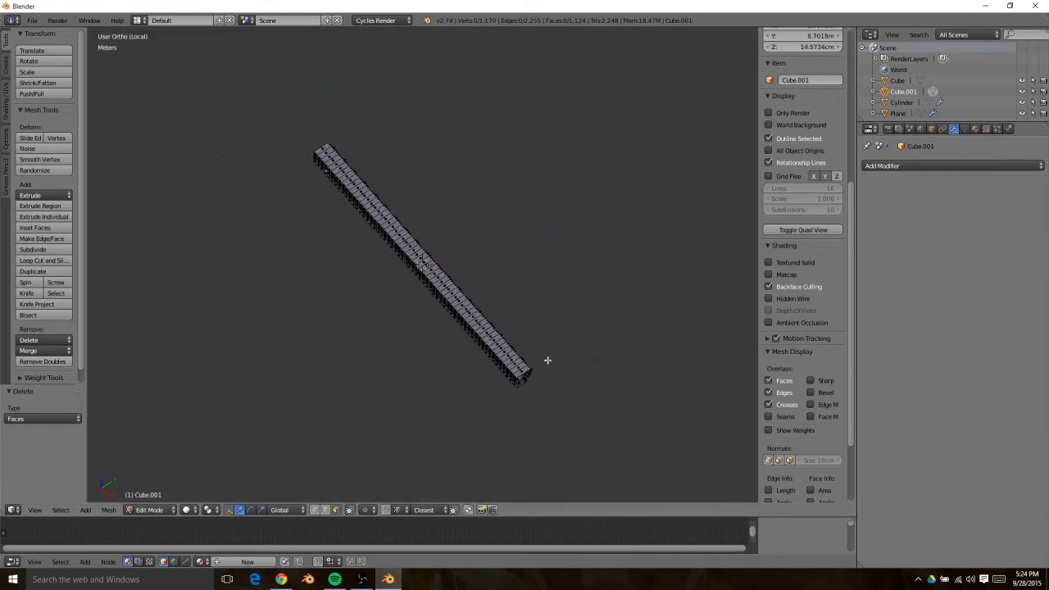
pyautogui.moveTo(545, 360); pyautogui.dragTo(511, 353, button='middle')
pyautogui.hotkey('ctrl', 'Tab')
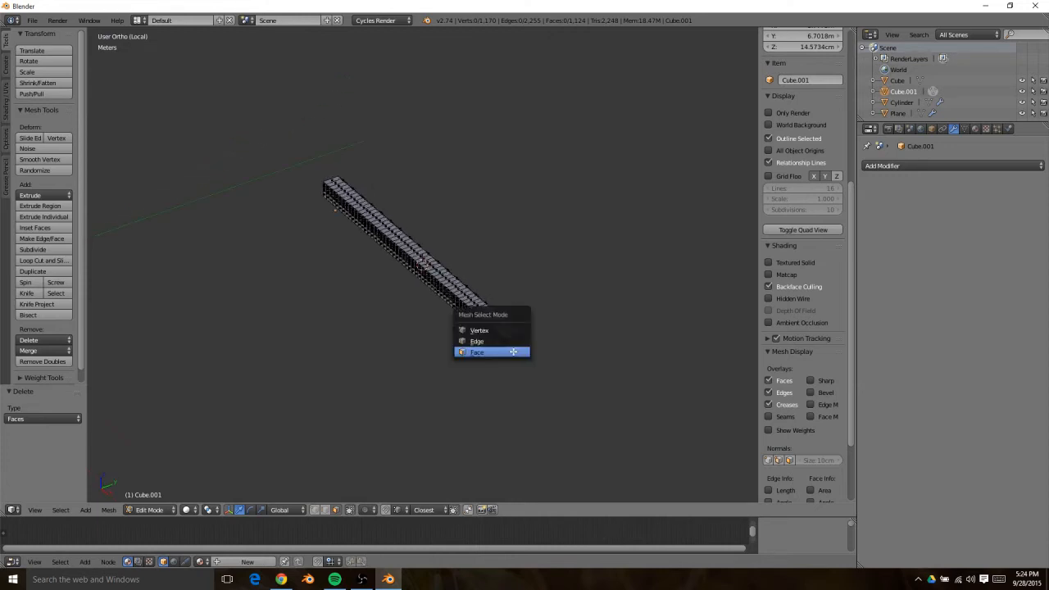
pyautogui.click(507, 354)
pyautogui.rightClick(512, 351)
pyautogui.press('KP_Decimal')
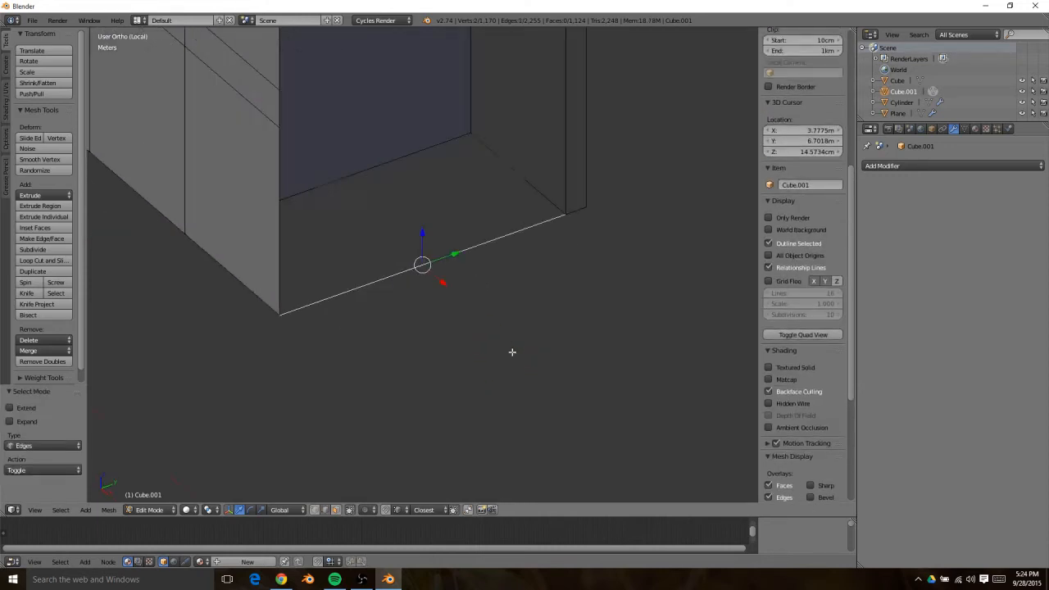
# Delete the strip of narrow leftover side faces at the copied row's open end
pyautogui.moveTo(396, 216); pyautogui.dragTo(246, 221, button='middle')
pyautogui.hotkey('ctrl', 'Tab')
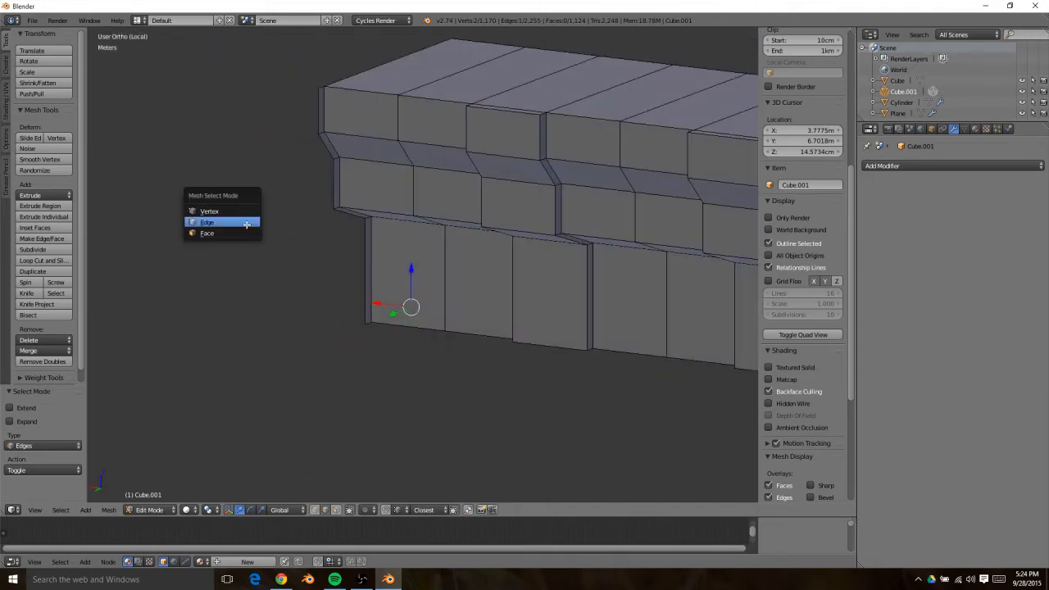
pyautogui.click(244, 232)
pyautogui.rightClick(366, 271)
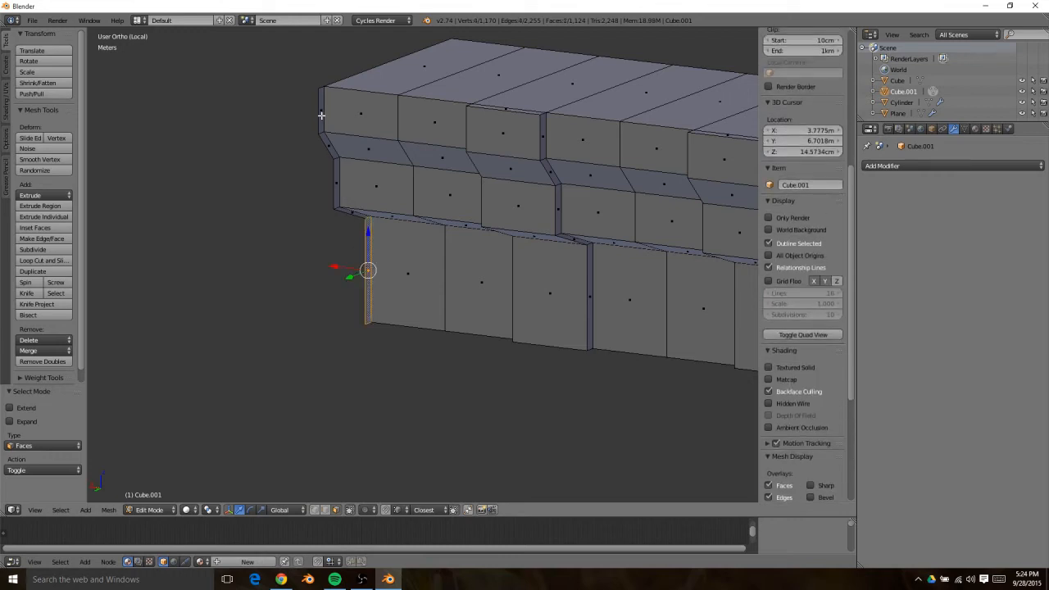
pyautogui.press('z')
pyautogui.press('x')
pyautogui.click(322, 117)
pyautogui.press('z')
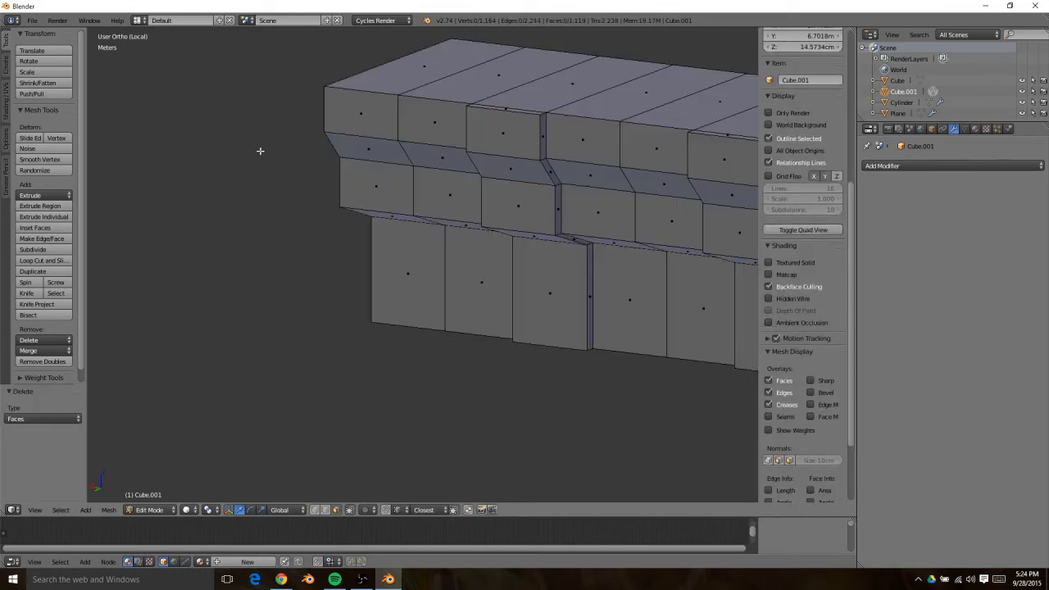
# Fill the copied row's open end with five faces from the bottom edge upward and return to Object Mode
pyautogui.moveTo(260, 151); pyautogui.dragTo(474, 188, button='middle')
pyautogui.hotkey('ctrl', 'Tab')
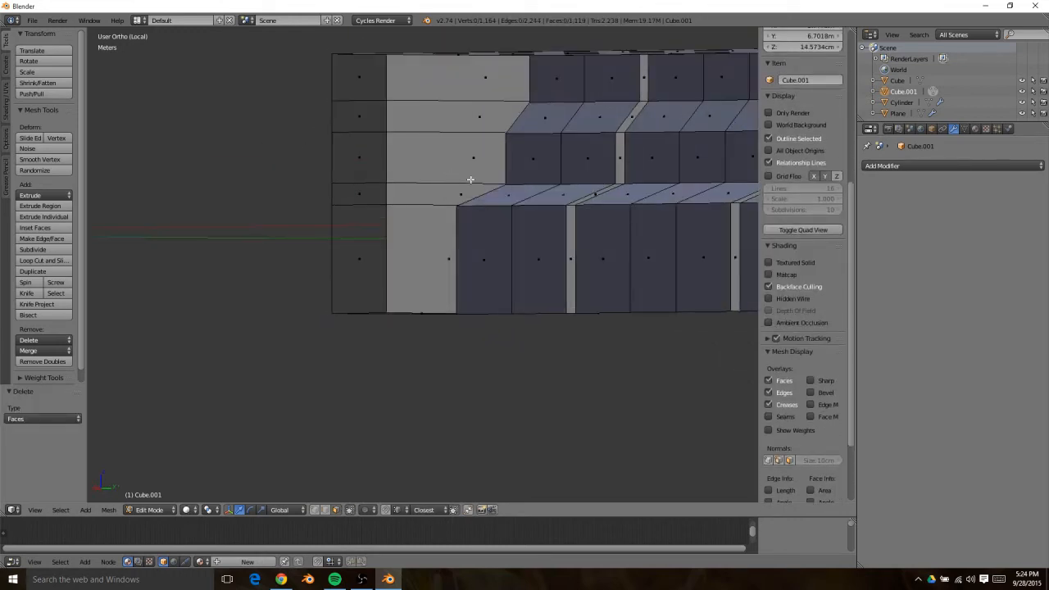
pyautogui.hotkey('ctrl', 'Tab')
pyautogui.click(455, 172)
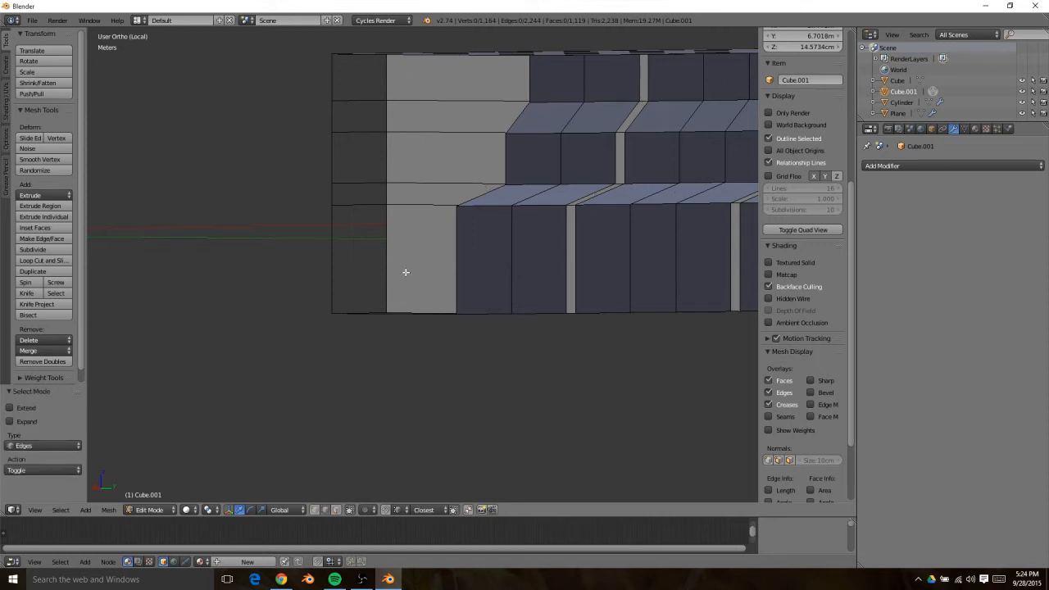
pyautogui.moveTo(406, 272); pyautogui.dragTo(382, 368, button='middle')
pyautogui.rightClick(392, 305)
pyautogui.press('f')
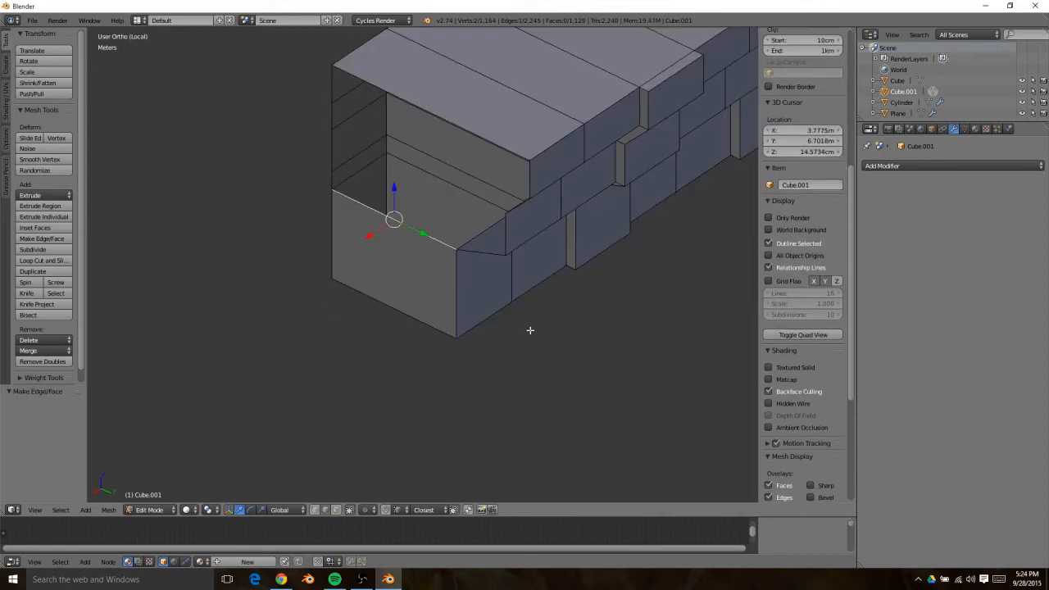
pyautogui.press('f')
pyautogui.press('f')
pyautogui.press('f')
pyautogui.press('f')
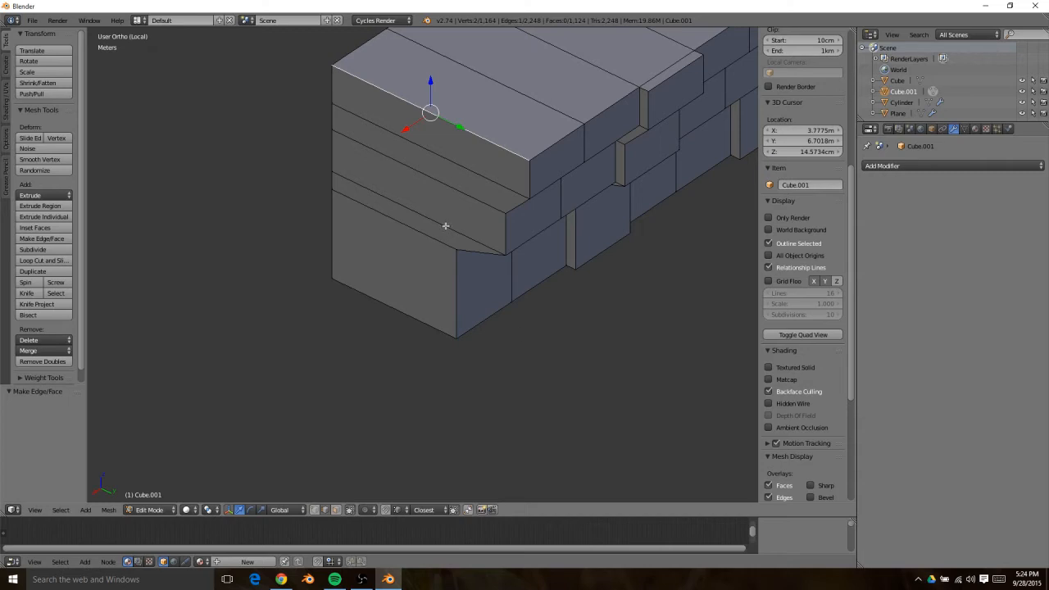
pyautogui.press('Tab')
pyautogui.scroll(-4, 459, 218)
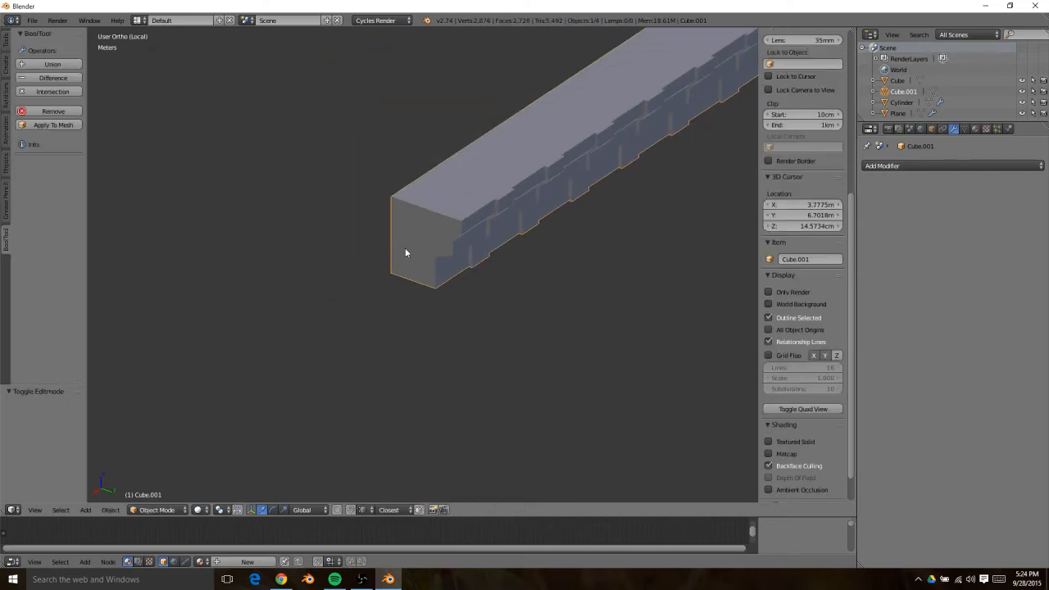
# Leave local view and subtract both block rows from the panel with BoolTool Difference, applying each cut to the mesh
pyautogui.press('KP_Divide')
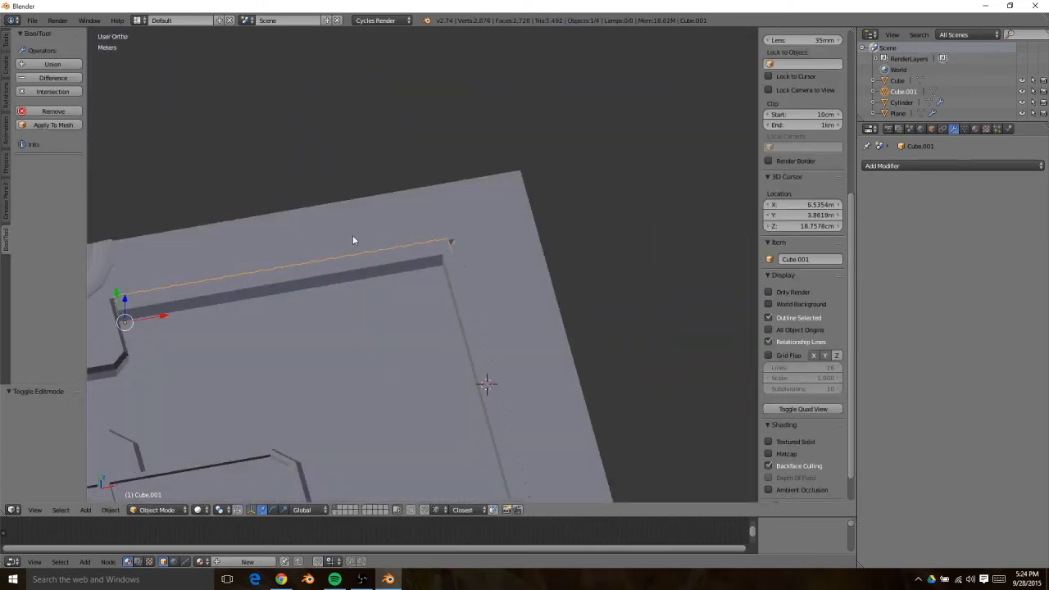
pyautogui.rightClick(352, 237)
pyautogui.click(20, 79)
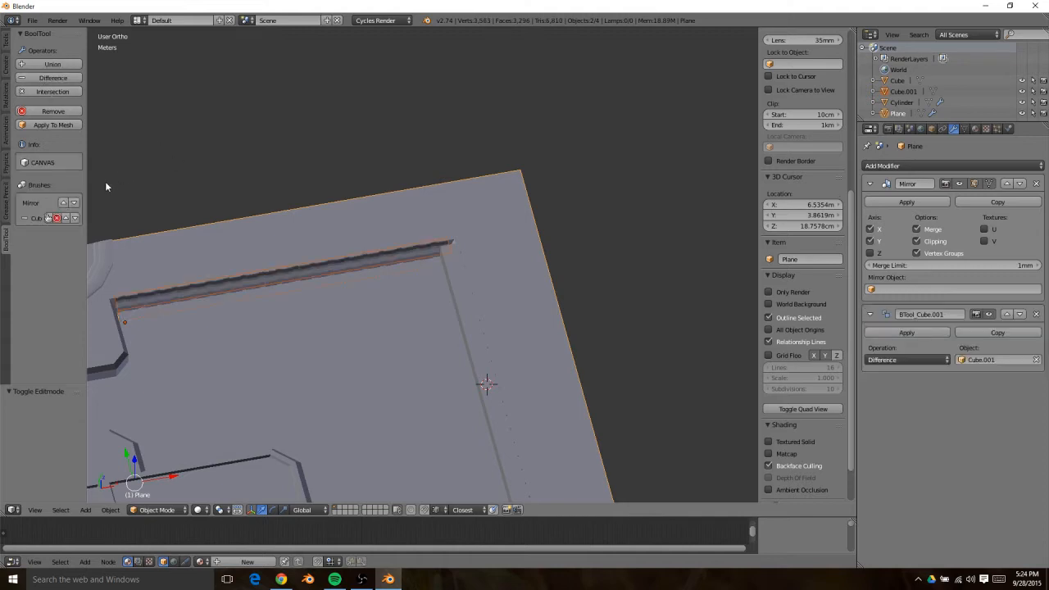
pyautogui.click(41, 125)
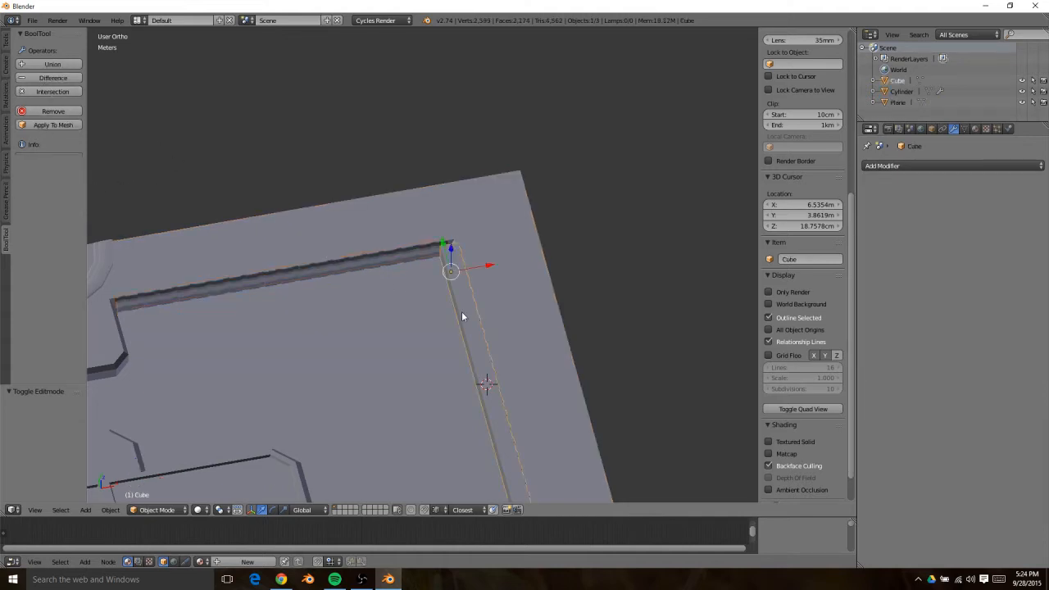
pyautogui.click(49, 78)
pyautogui.click(53, 125)
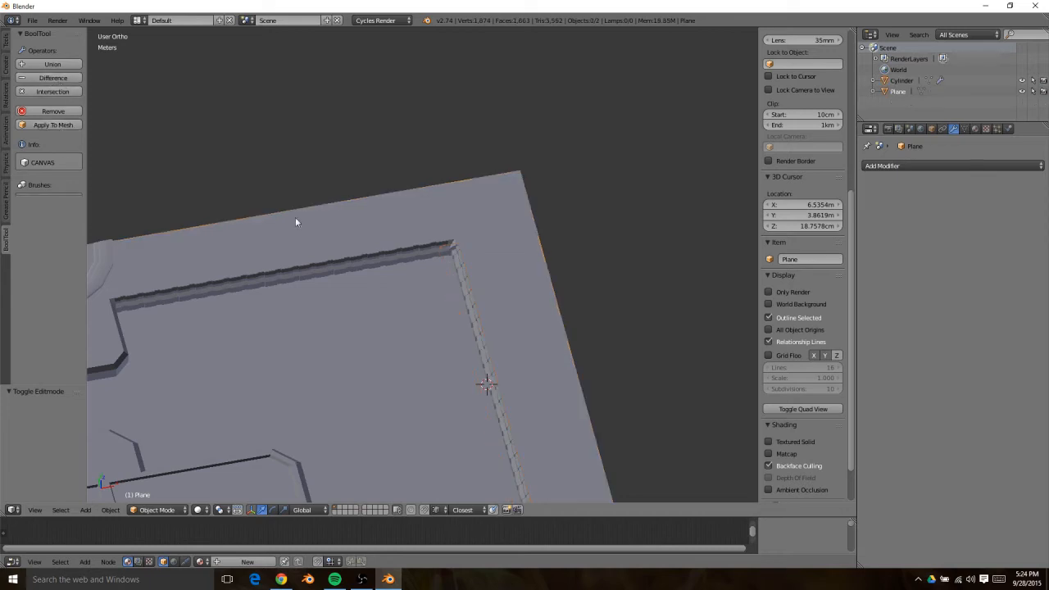
# Examine the recess corner where the two ribbed cuts meet, framing its diagonal edge in Edit Mode
pyautogui.scroll(-4, 295, 217)
pyautogui.scroll(8, 434, 263)
pyautogui.scroll(4, 479, 221)
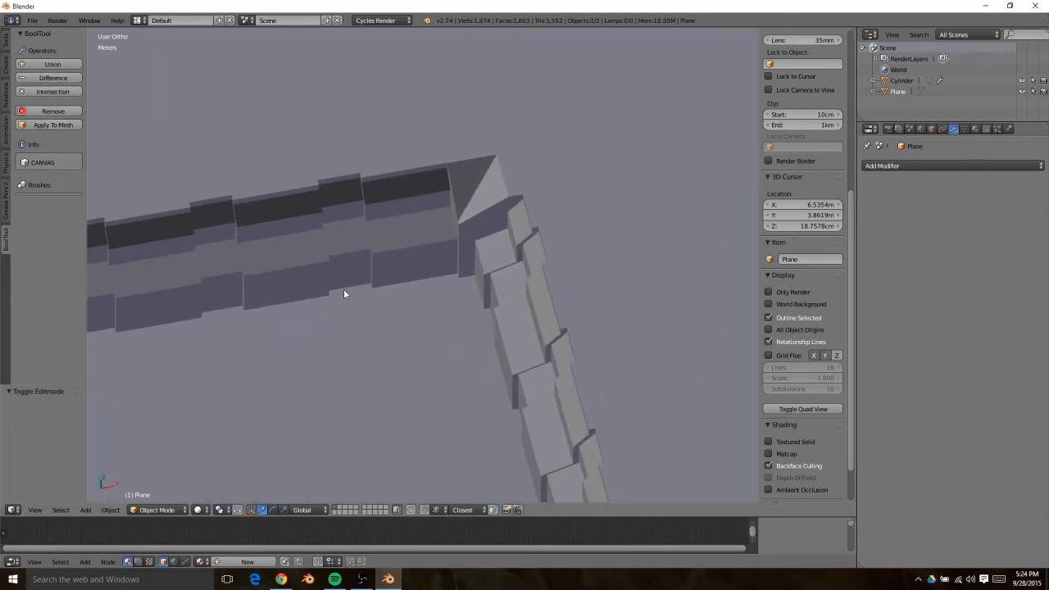
pyautogui.press('Tab')
pyautogui.rightClick(455, 219)
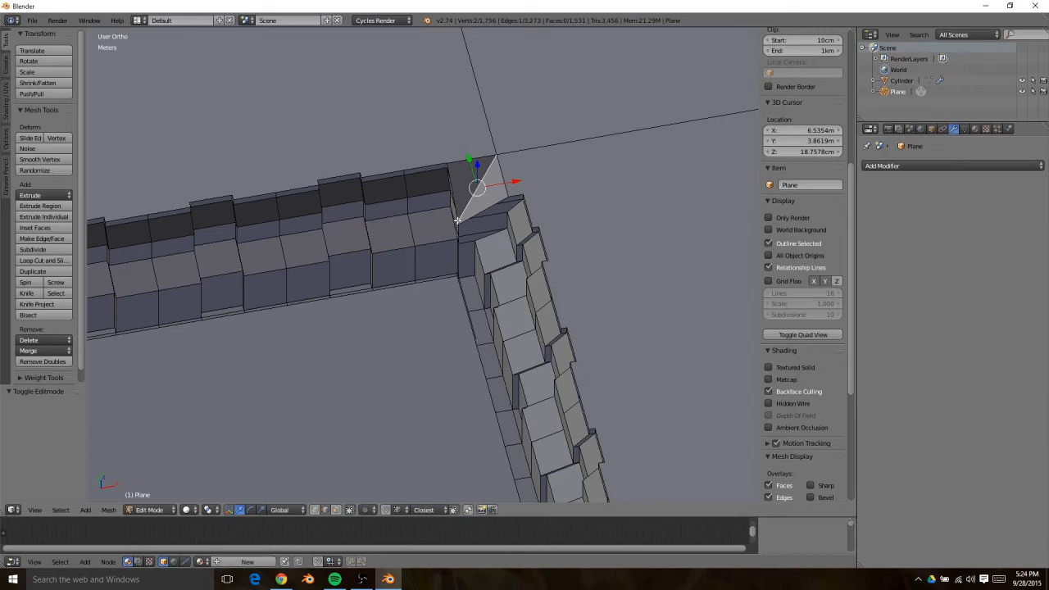
pyautogui.press('KP_Decimal')
pyautogui.moveTo(489, 284); pyautogui.dragTo(560, 171, button='middle')
pyautogui.scroll(-5, 497, 251)
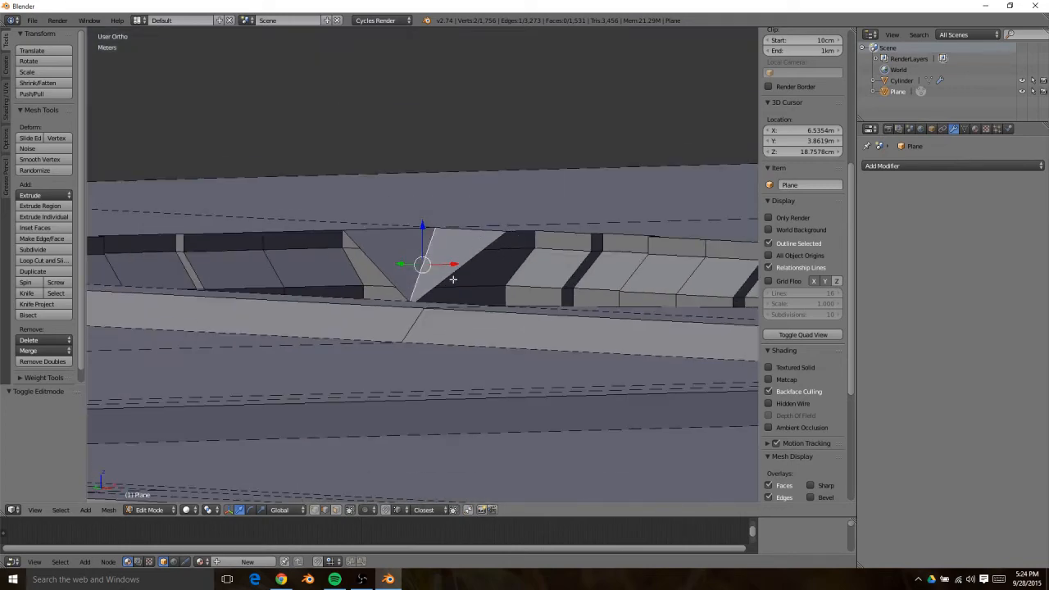
pyautogui.moveTo(453, 280); pyautogui.dragTo(400, 367, button='middle')
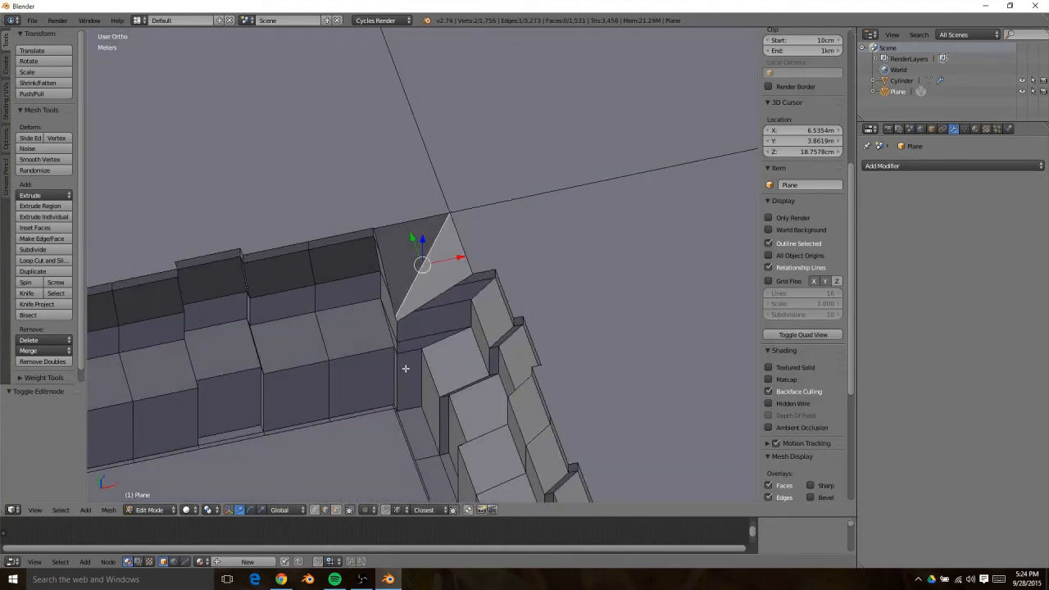
# Delete the leftover triangular and narrow side faces at the corner between the two ribbed cuts
pyautogui.hotkey('ctrl', 'Tab')
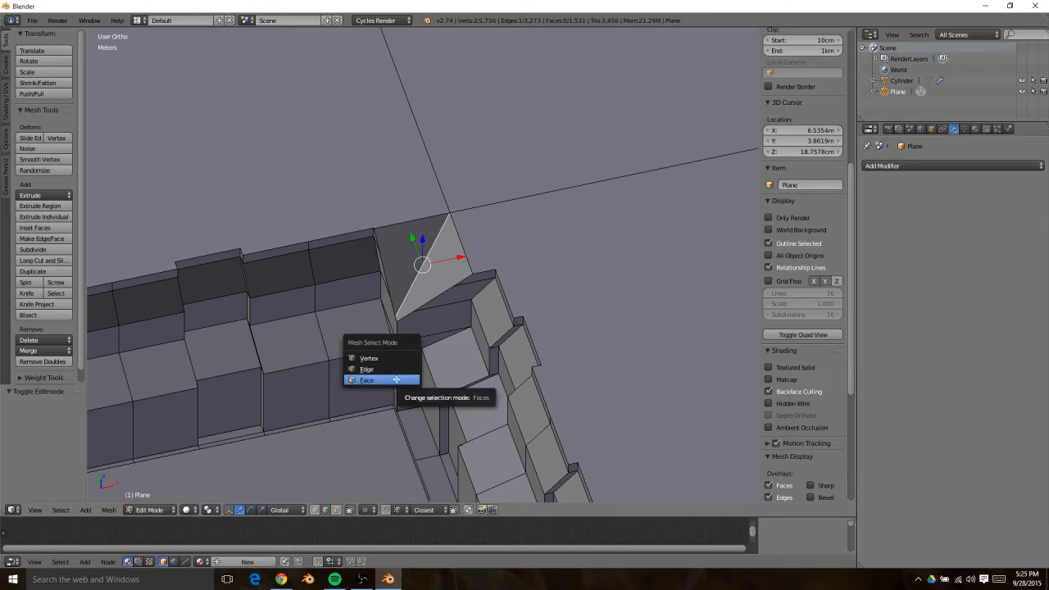
pyautogui.click(396, 380)
pyautogui.rightClick(410, 374)
pyautogui.keyDown('ctrl'); pyautogui.rightClick(481, 282); pyautogui.keyUp('ctrl')
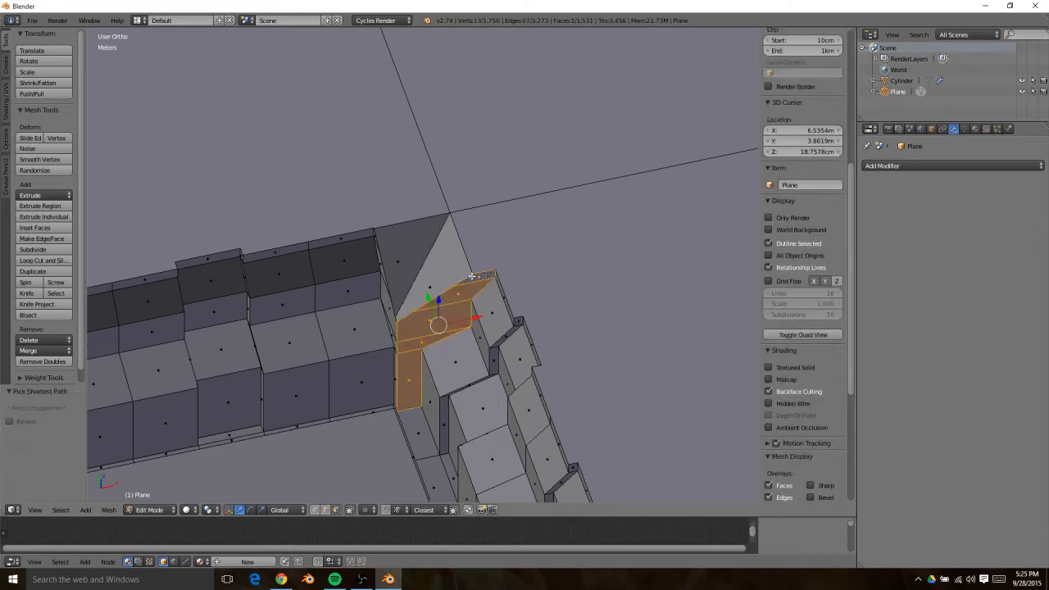
pyautogui.keyDown('ctrl'); pyautogui.rightClick(431, 258); pyautogui.keyUp('ctrl')
pyautogui.keyDown('ctrl'); pyautogui.rightClick(379, 266); pyautogui.keyUp('ctrl')
pyautogui.moveTo(381, 288); pyautogui.dragTo(485, 259, button='middle')
pyautogui.keyDown('ctrl'); pyautogui.rightClick(370, 253); pyautogui.keyUp('ctrl')
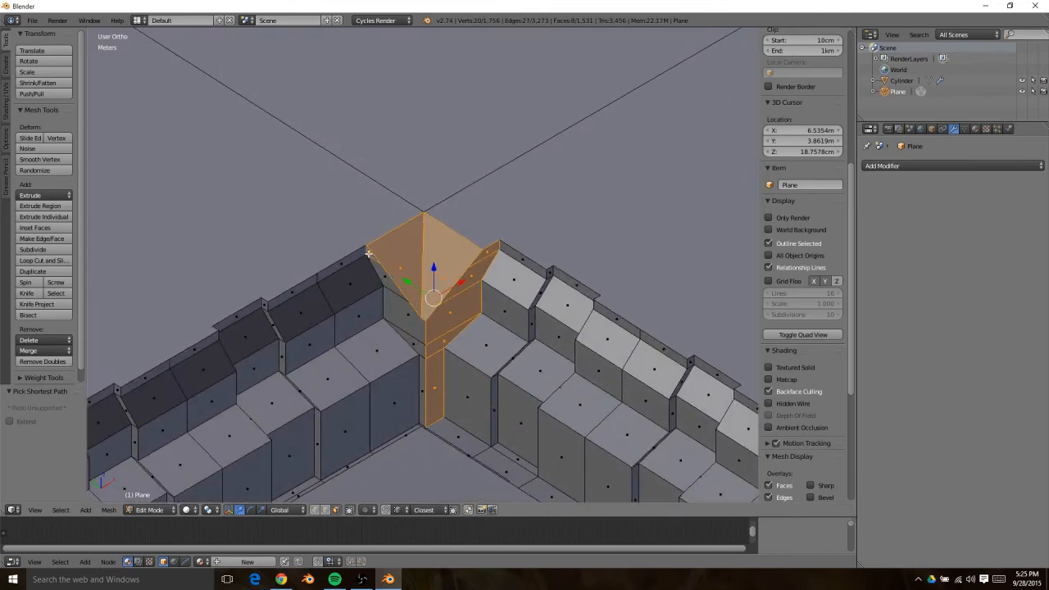
pyautogui.keyDown('ctrl'); pyautogui.rightClick(425, 381); pyautogui.keyUp('ctrl')
pyautogui.press('x')
pyautogui.click(424, 381)
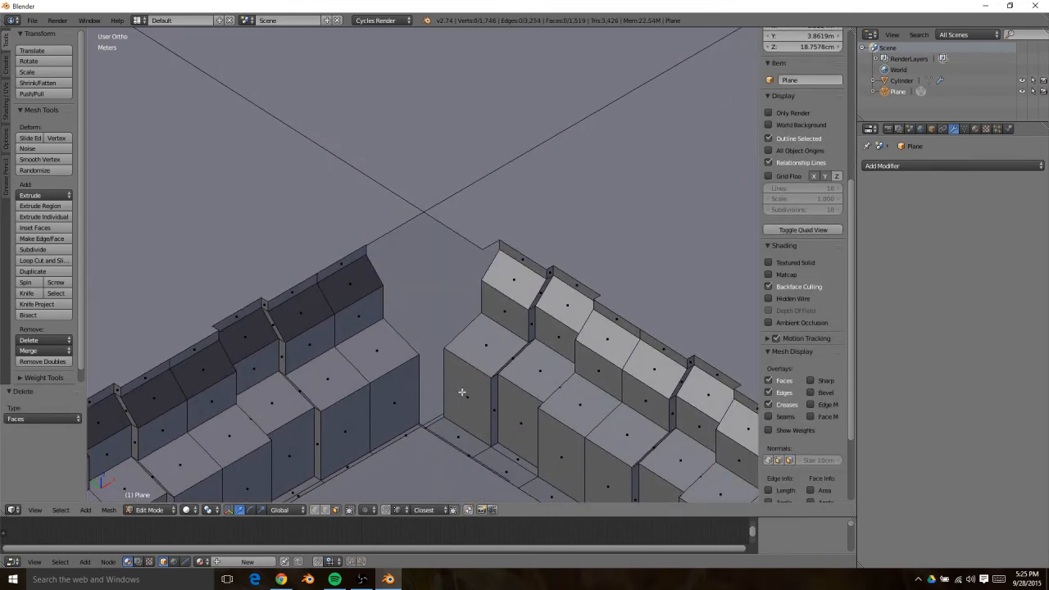
# Knife-cut the panel's top face from the ribbed cut's outer end corner to the face's far edge, separating a narrow corner strip
pyautogui.moveTo(464, 393); pyautogui.dragTo(466, 350, button='middle')
pyautogui.scroll(3, 368, 445)
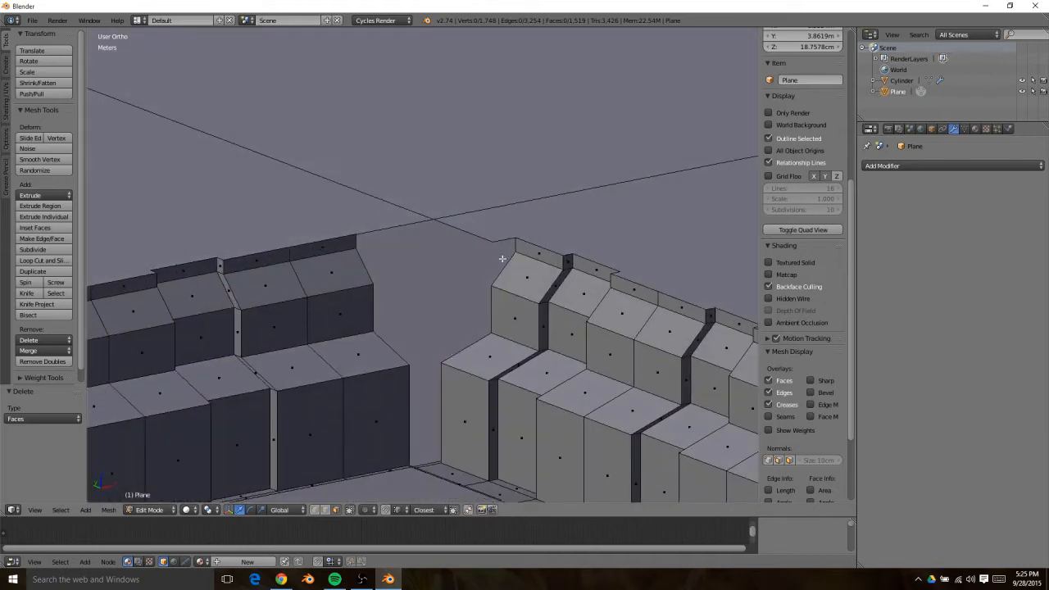
pyautogui.rightClick(546, 219)
pyautogui.moveTo(565, 211); pyautogui.dragTo(507, 322, button='middle')
pyautogui.press('k')
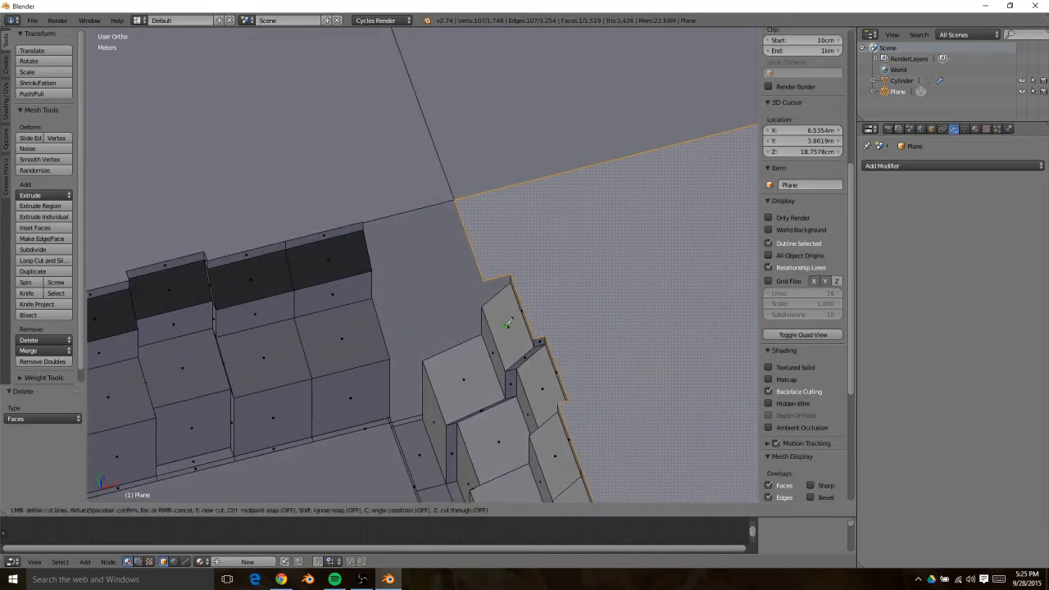
pyautogui.click(511, 260)
pyautogui.press('Return')
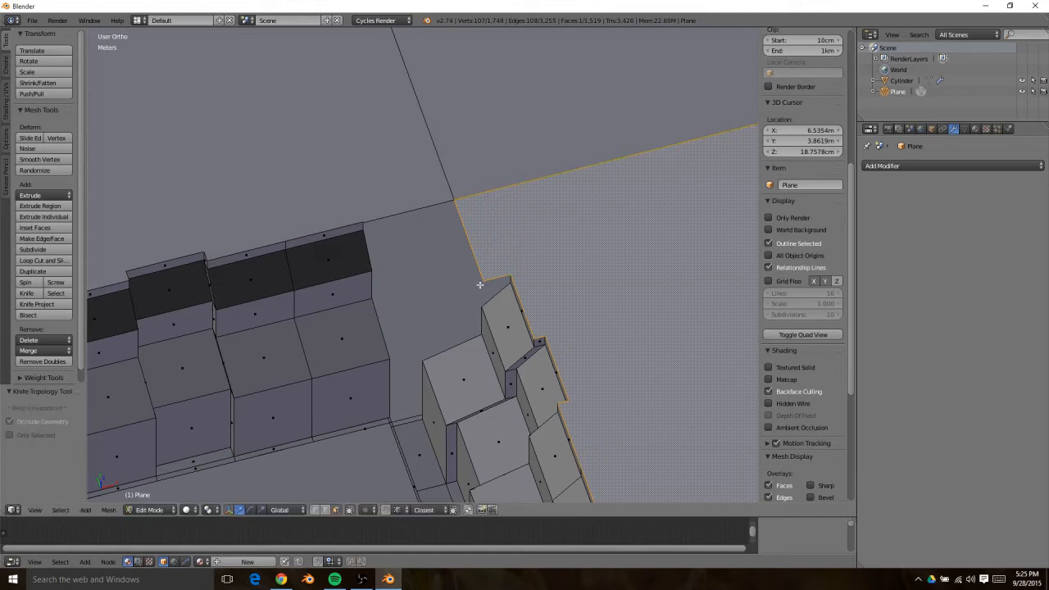
pyautogui.press('k')
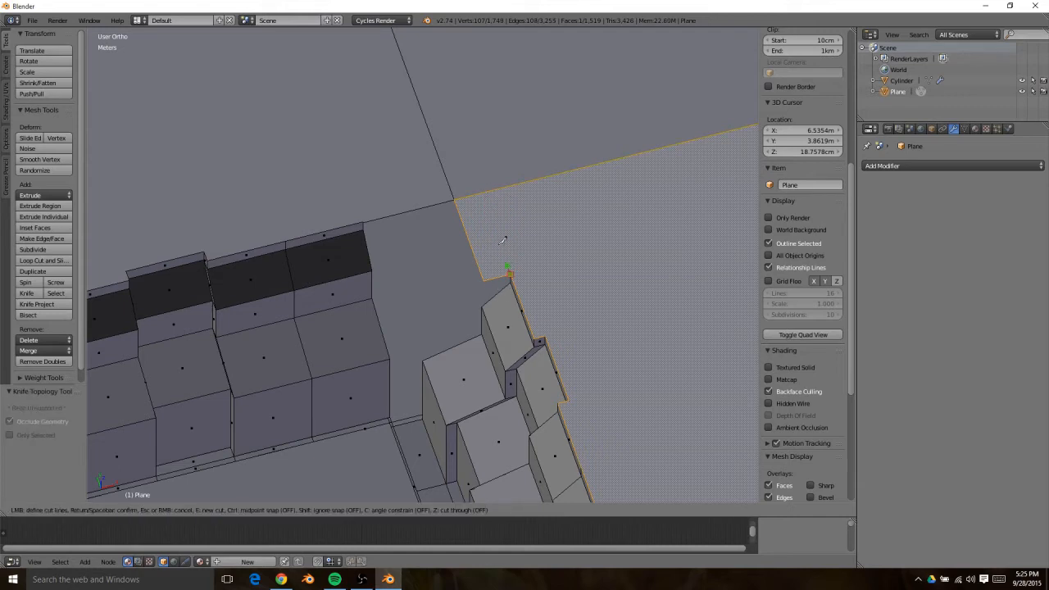
pyautogui.click(508, 267)
pyautogui.click(484, 190)
pyautogui.press('Return')
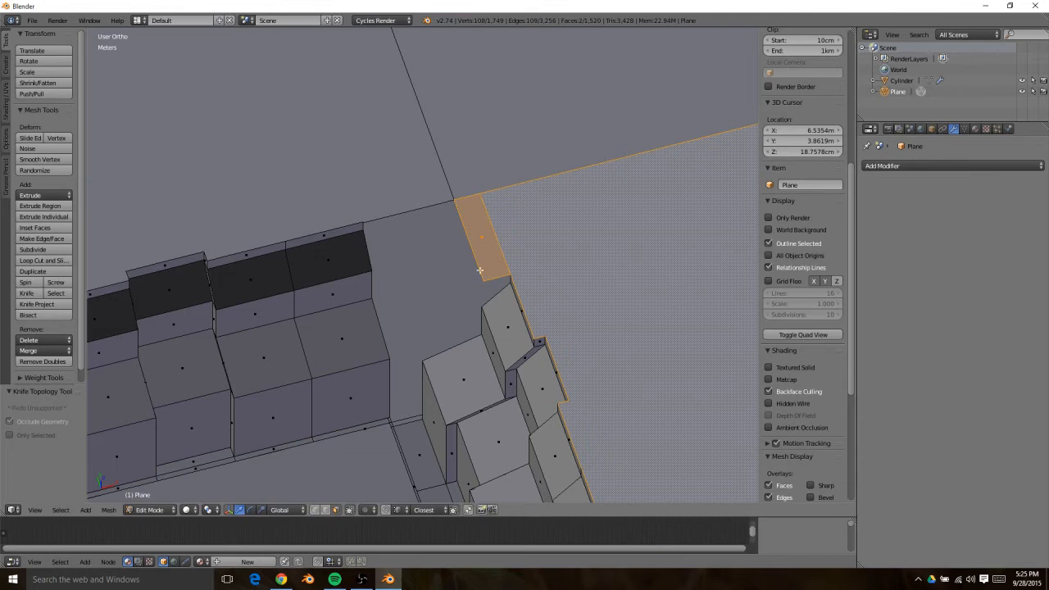
# Move the corner strip's inner edge about 11 cm in negative X to meet the end of the adjacent ribbed cut
pyautogui.moveTo(465, 264); pyautogui.dragTo(506, 215, button='middle')
pyautogui.rightClick(490, 255)
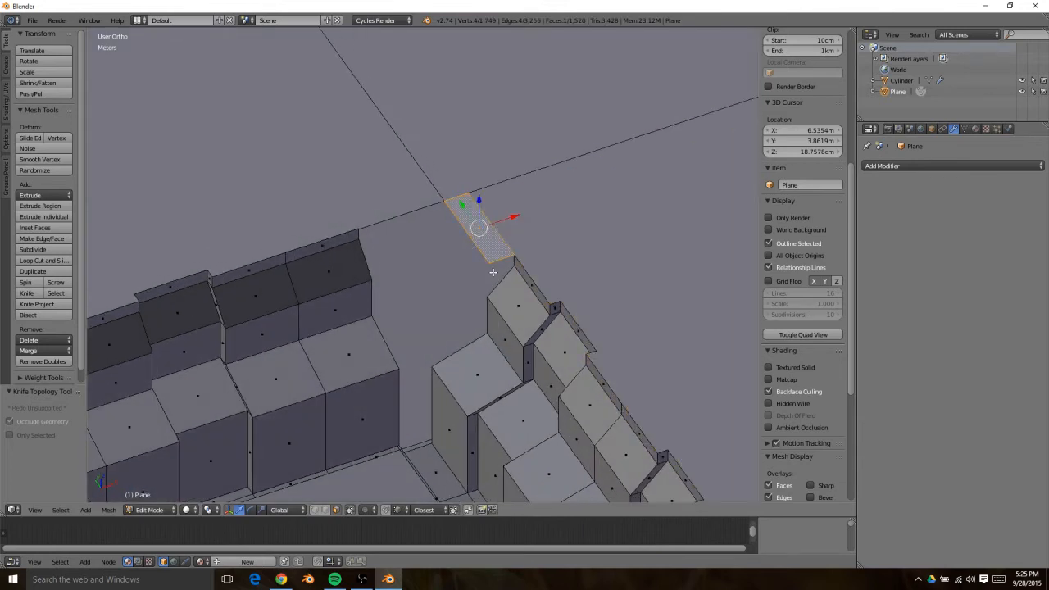
pyautogui.moveTo(513, 264); pyautogui.dragTo(503, 291, button='middle')
pyautogui.press('Tab')
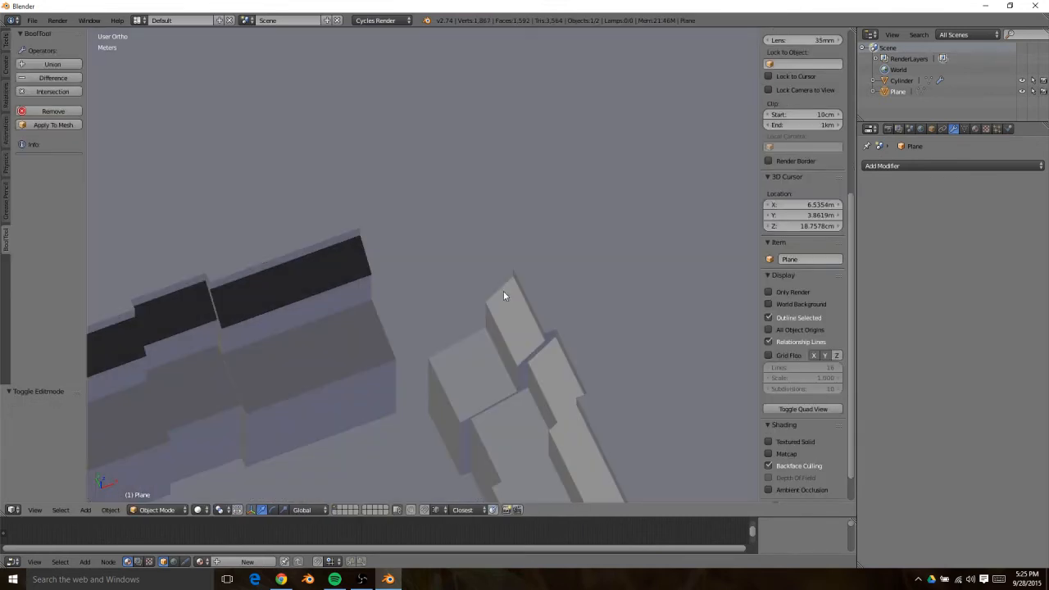
pyautogui.press('Tab')
pyautogui.hotkey('ctrl', 'Tab')
pyautogui.click(494, 282)
pyautogui.rightClick(470, 235)
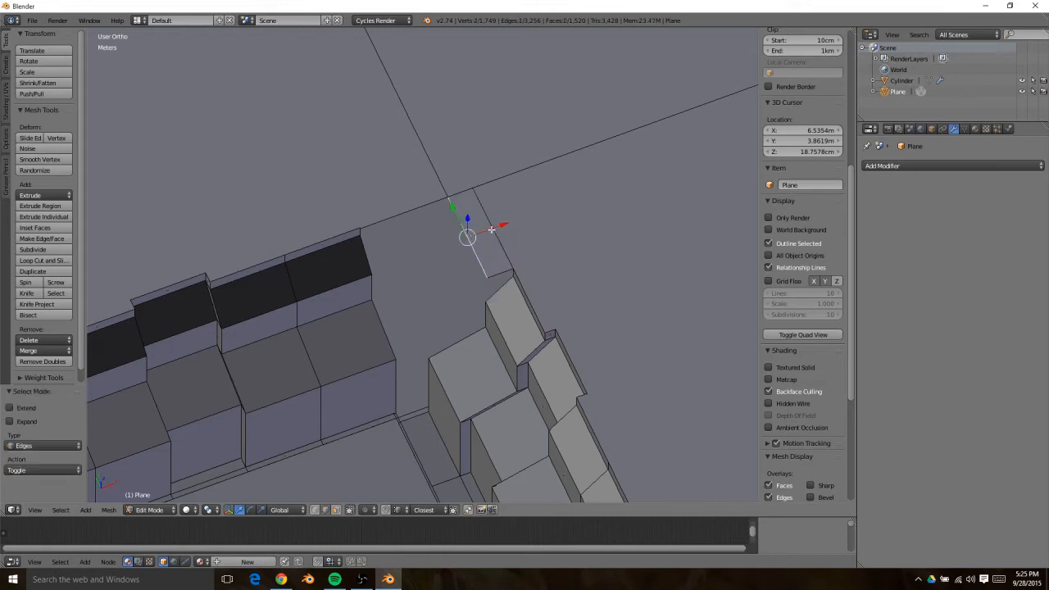
pyautogui.moveTo(493, 230); pyautogui.dragTo(370, 235)
# Extrude the widened corner face's two inner edges about 26.4 cm down in Z and return to Object Mode
pyautogui.keyDown('shift'); pyautogui.rightClick(447, 295); pyautogui.keyUp('shift')
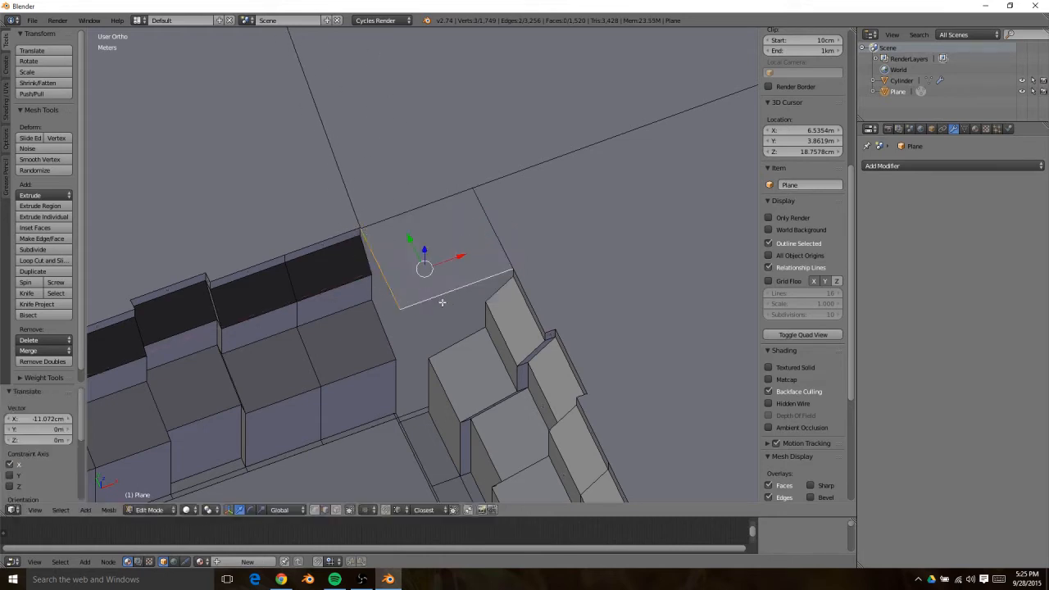
pyautogui.press('e')
pyautogui.click(466, 412)
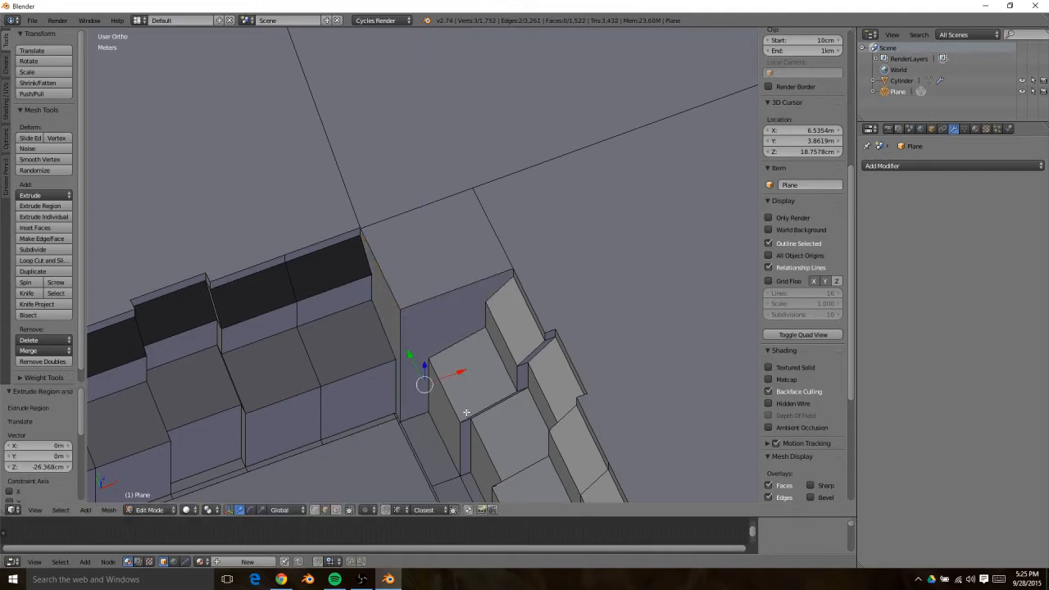
pyautogui.press('Tab')
# Examine the rebuilt corner pillar and the ribbed cuts up close and across the whole panel, including in perspective
pyautogui.scroll(-6, 470, 393)
pyautogui.moveTo(367, 318); pyautogui.dragTo(412, 295, button='middle')
pyautogui.scroll(3, 425, 292)
pyautogui.scroll(3, 422, 313)
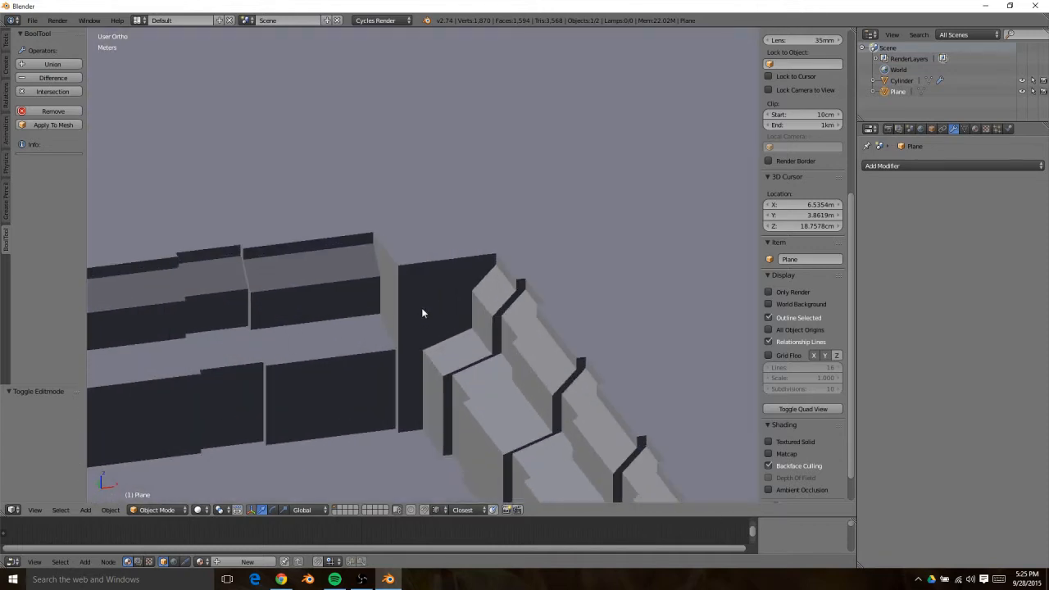
pyautogui.scroll(-5, 422, 307)
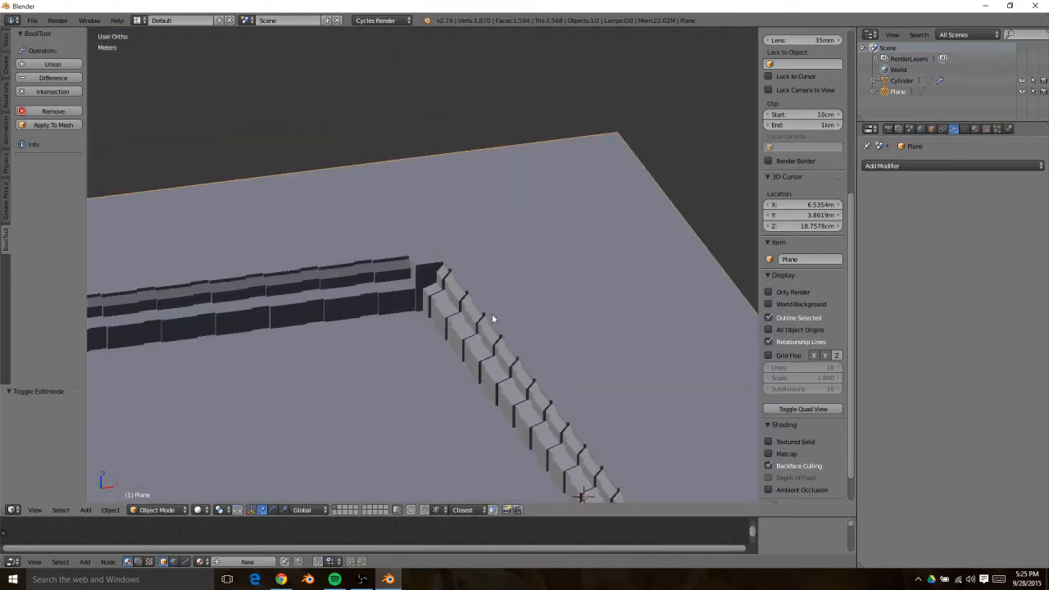
pyautogui.moveTo(491, 313); pyautogui.dragTo(585, 284, button='middle')
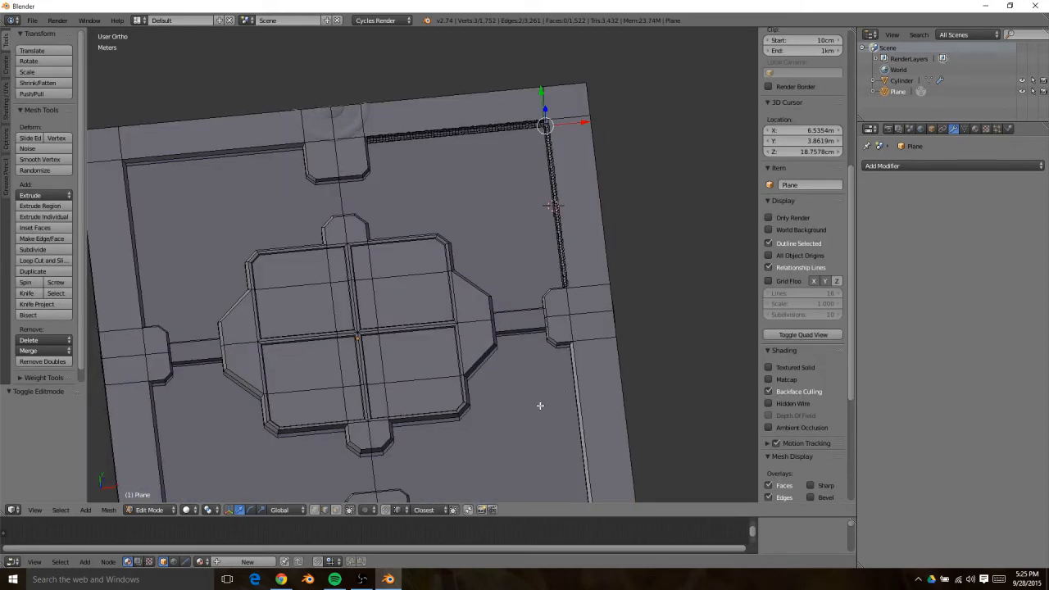
pyautogui.moveTo(540, 405); pyautogui.dragTo(510, 322, button='middle')
pyautogui.press('KP_5')
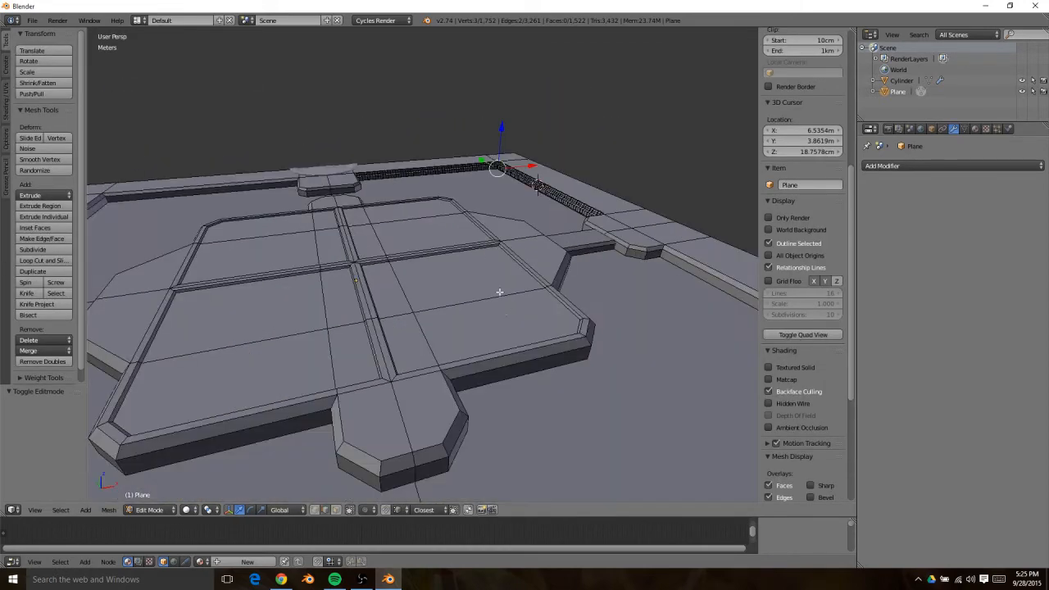
pyautogui.scroll(4, 495, 254)
pyautogui.keyDown('shift'); pyautogui.moveTo(471, 282); pyautogui.dragTo(398, 413, button='middle'); pyautogui.keyUp('shift')
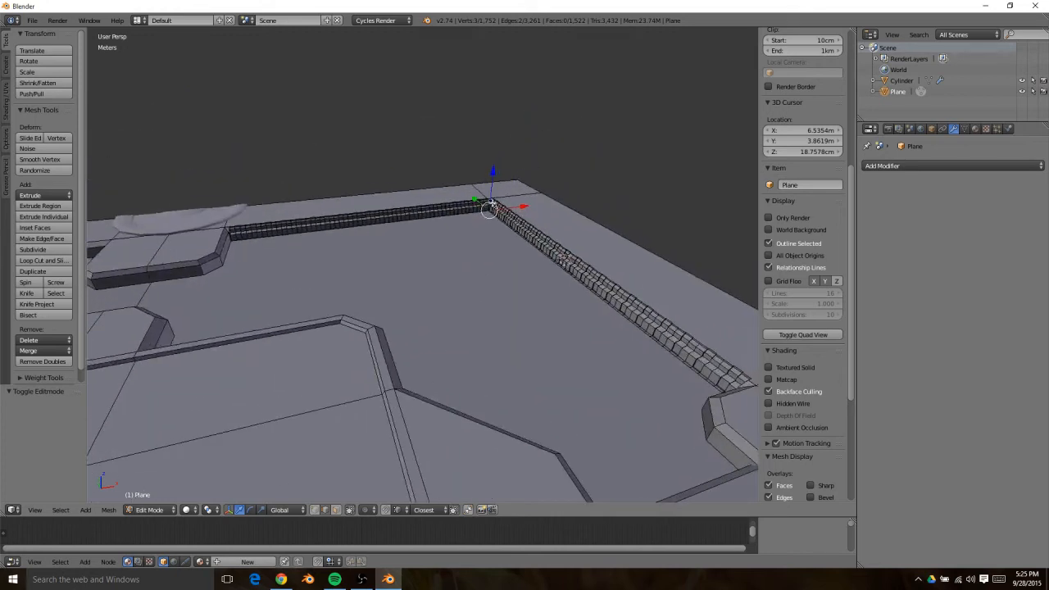
# Select the corner pillar's top face and snap the 3D cursor to it
pyautogui.hotkey('ctrl', 'Tab')
pyautogui.click(486, 214)
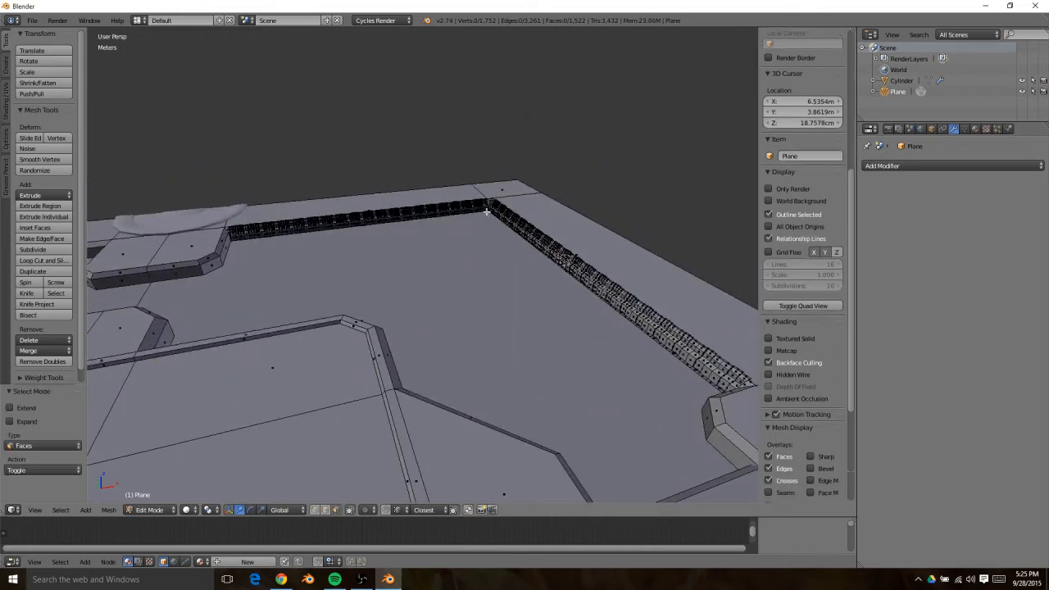
pyautogui.rightClick(496, 196)
pyautogui.press('KP_Decimal')
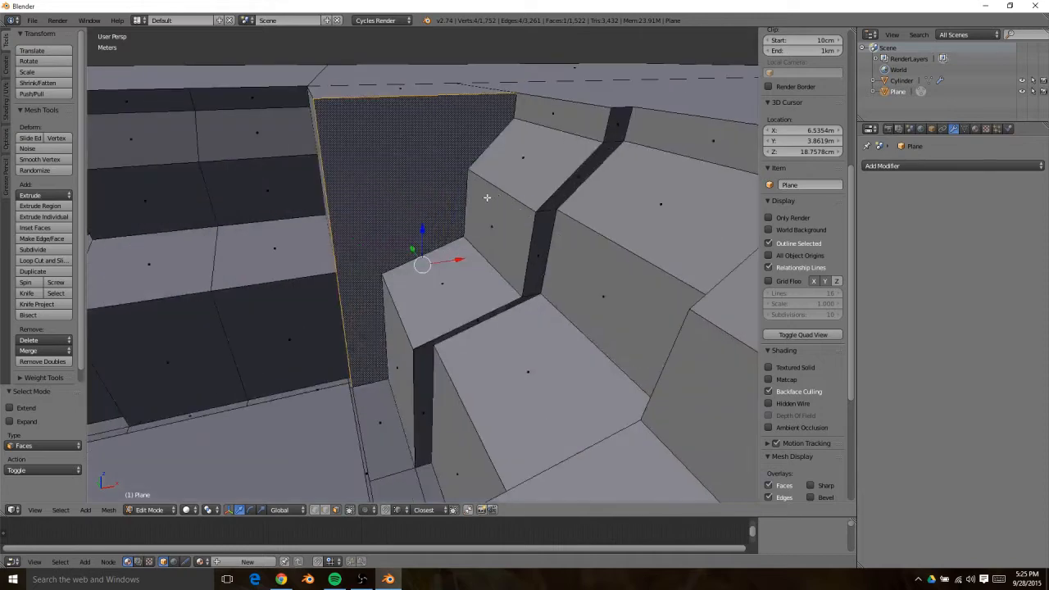
pyautogui.scroll(-5, 397, 174)
pyautogui.moveTo(395, 175); pyautogui.dragTo(420, 246, button='middle')
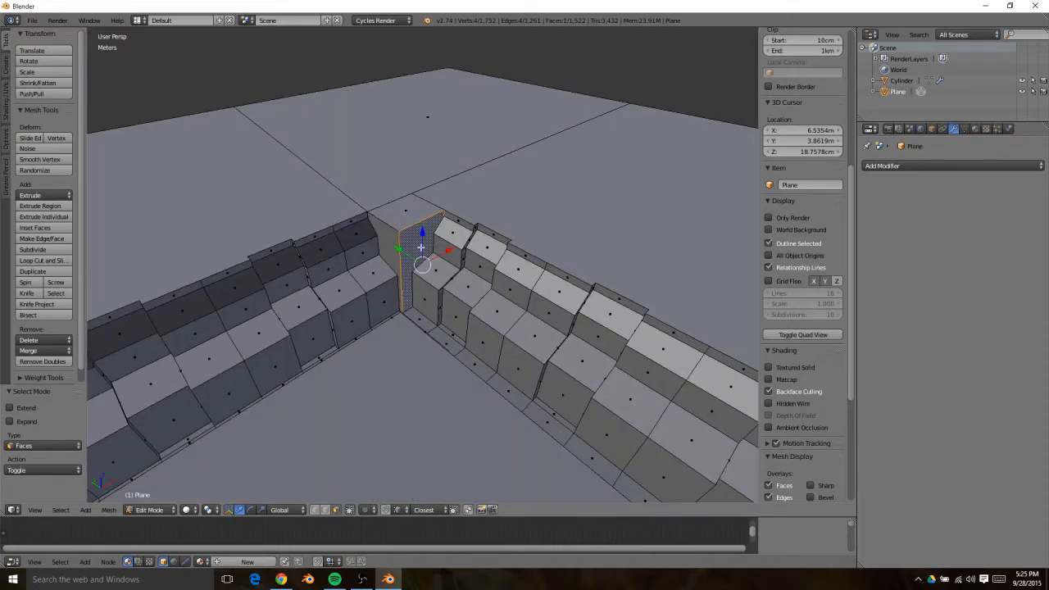
pyautogui.rightClick(425, 205)
pyautogui.hotkey('shift', 's')
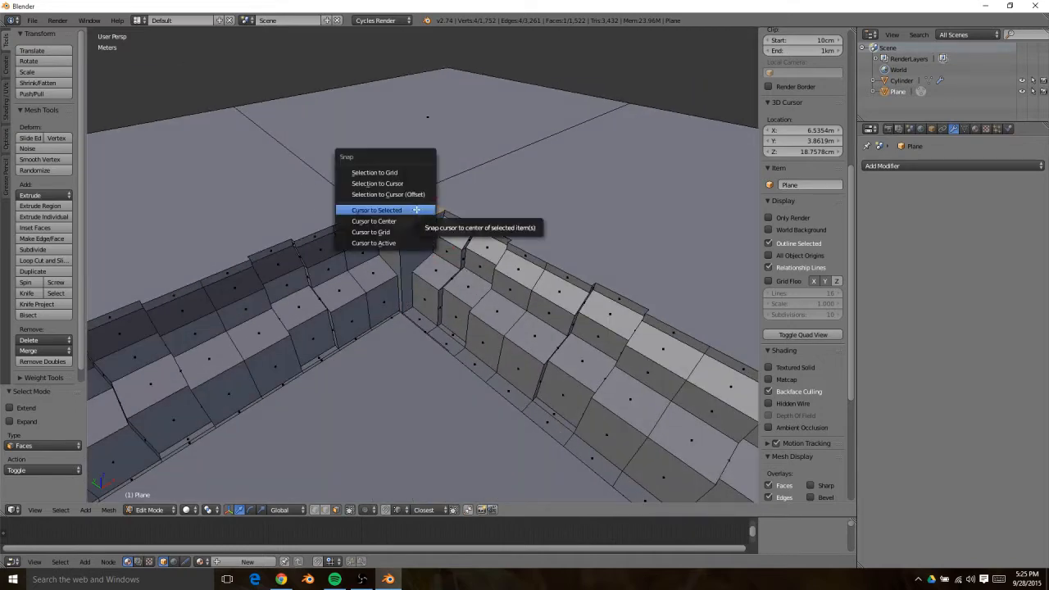
pyautogui.click(417, 209)
pyautogui.hotkey('shift', 'a')
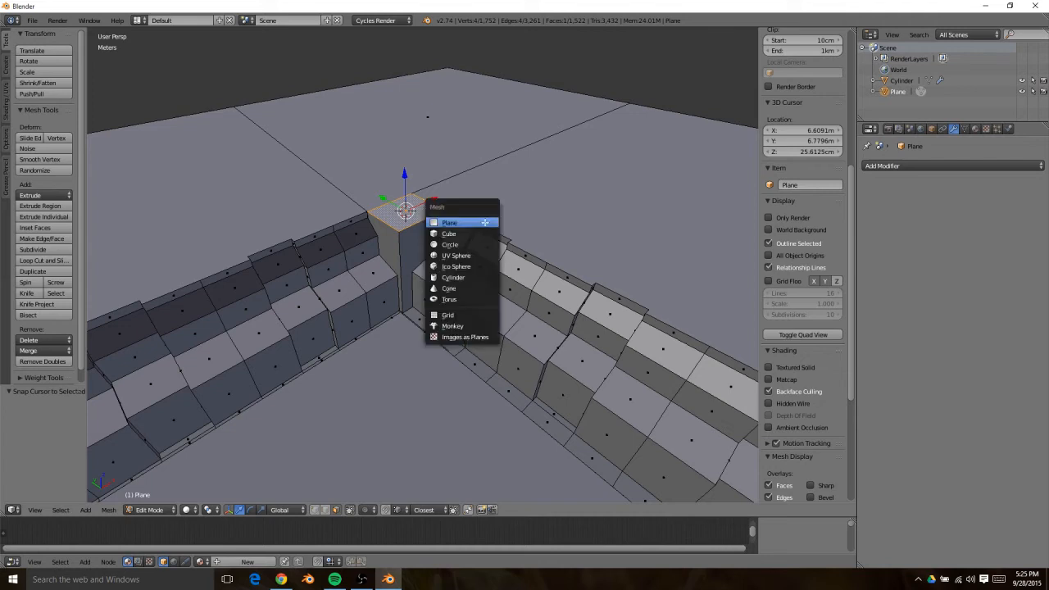
pyautogui.press('Tab')
pyautogui.press('Tab')
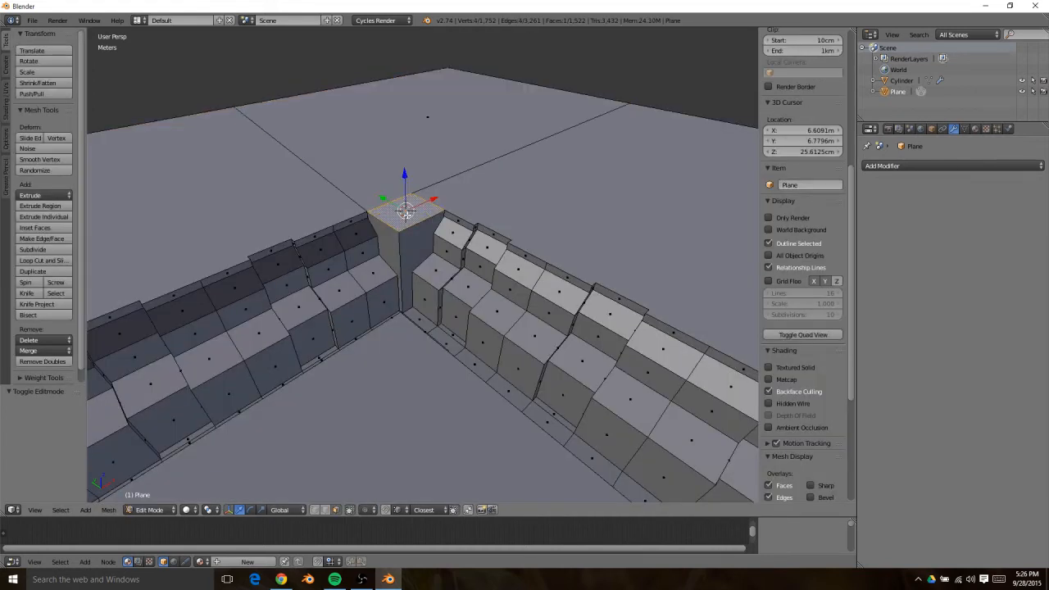
# Return to Object Mode and add a cube as a separate object at the 3D cursor on the corner pillar
pyautogui.press('Tab')
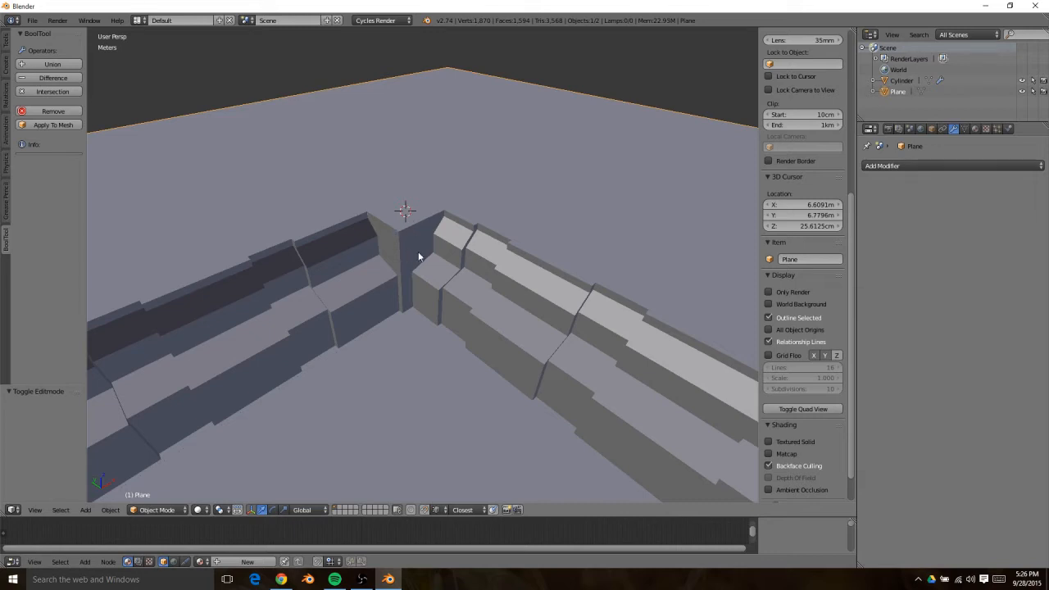
pyautogui.hotkey('shift', 'a')
pyautogui.press('Escape')
pyautogui.hotkey('shift', 'a')
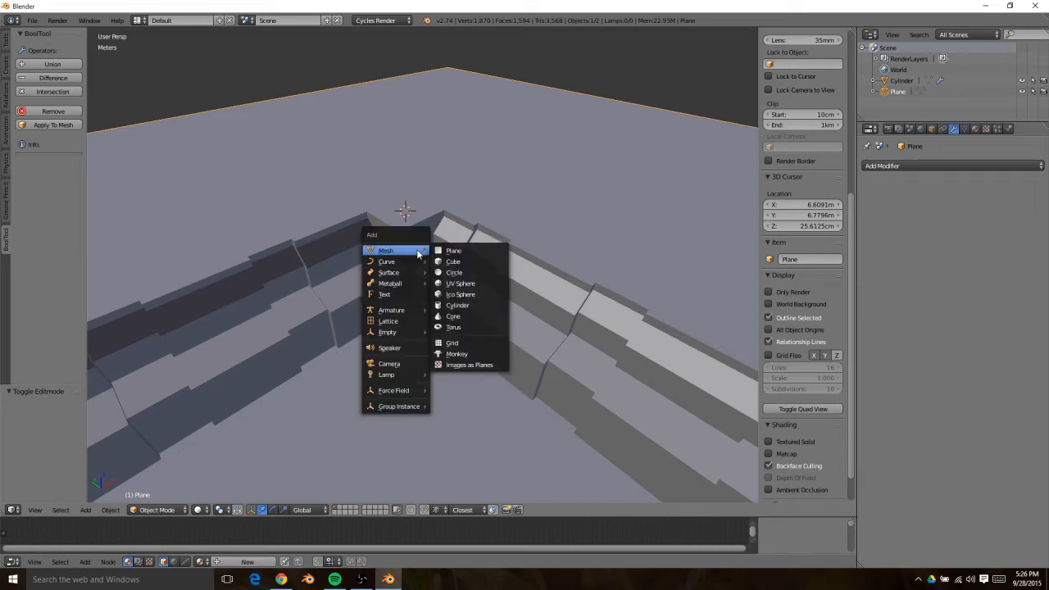
pyautogui.click(450, 263)
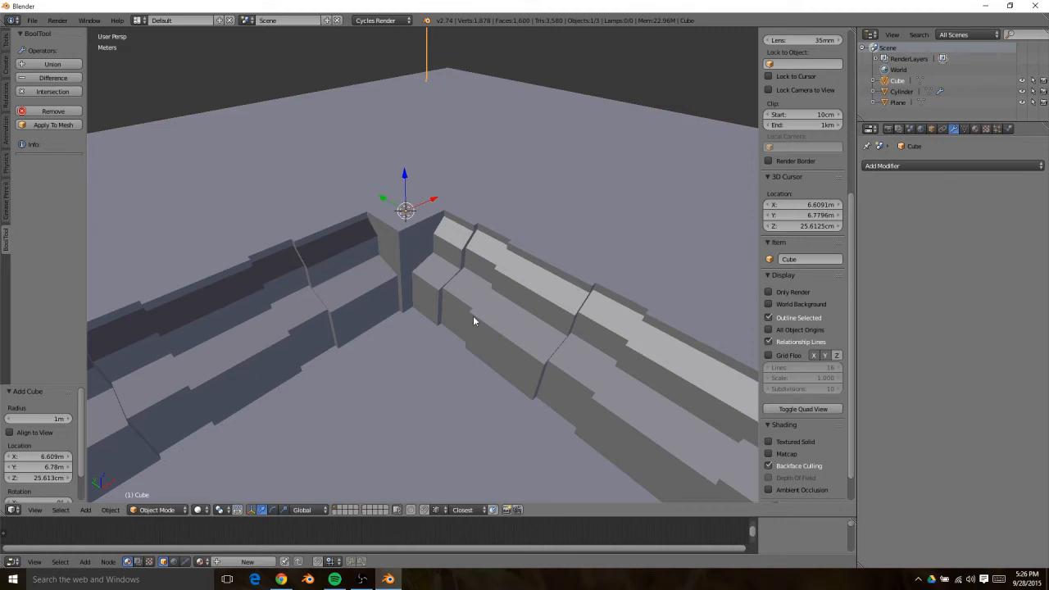
pyautogui.press('KP_Decimal')
pyautogui.moveTo(498, 405); pyautogui.dragTo(489, 344, button='middle')
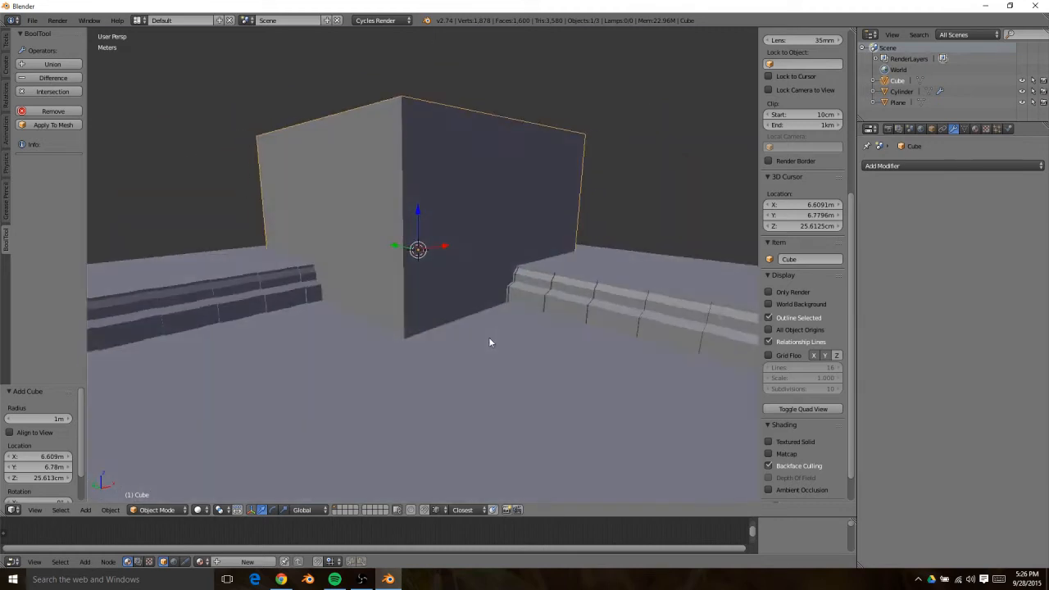
# Scale the cube down uniformly and raise it about 1.2 m in Z above the panel corner
pyautogui.press('s')
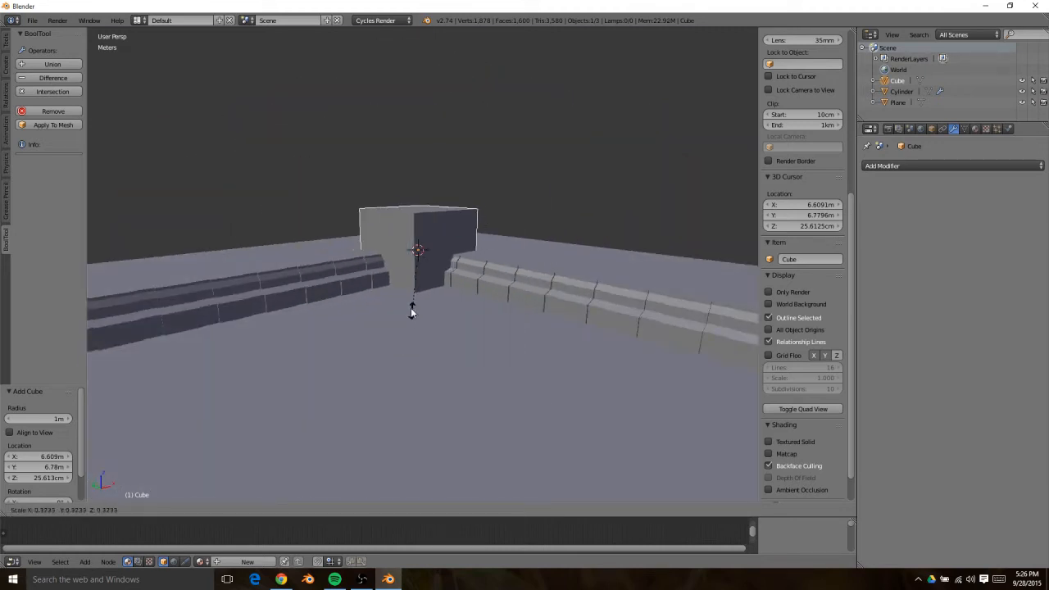
pyautogui.click(412, 299)
pyautogui.press('g')
pyautogui.press('z')
pyautogui.click(469, 197)
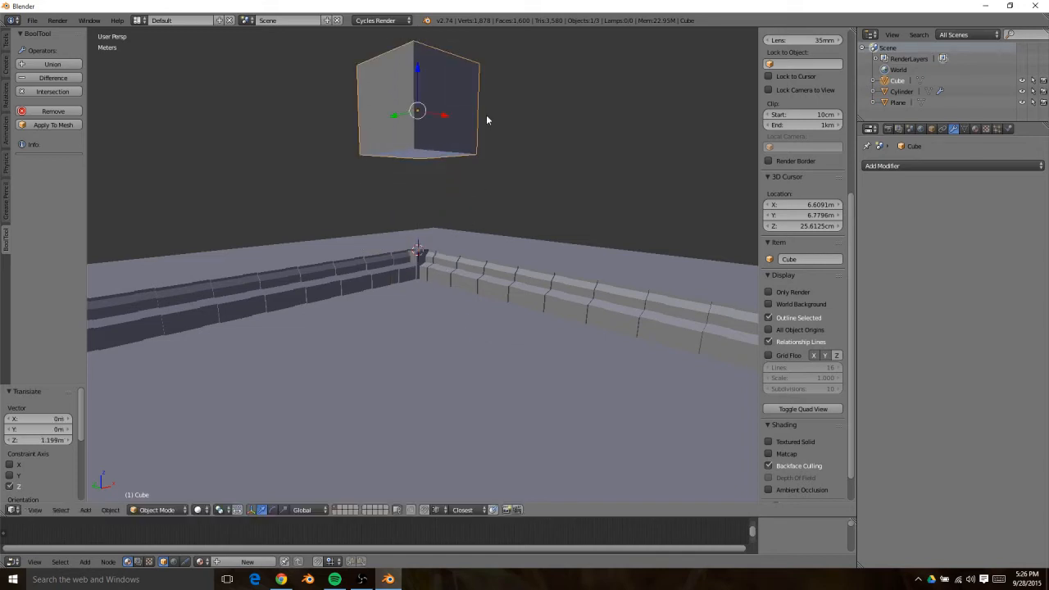
pyautogui.keyDown('shift'); pyautogui.moveTo(486, 122); pyautogui.dragTo(508, 371, button='middle'); pyautogui.keyUp('shift')
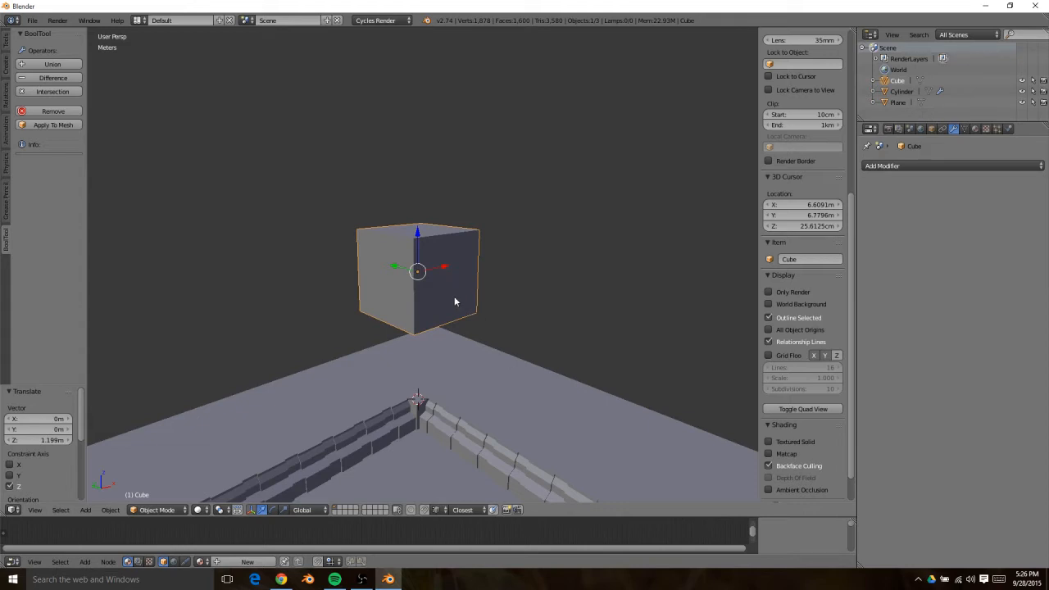
# In Edit Mode, scale the cube's mesh to about 0.173 in X and about 0.386 in Z to form a thin block
pyautogui.press('Tab')
pyautogui.press('s')
pyautogui.press('x')
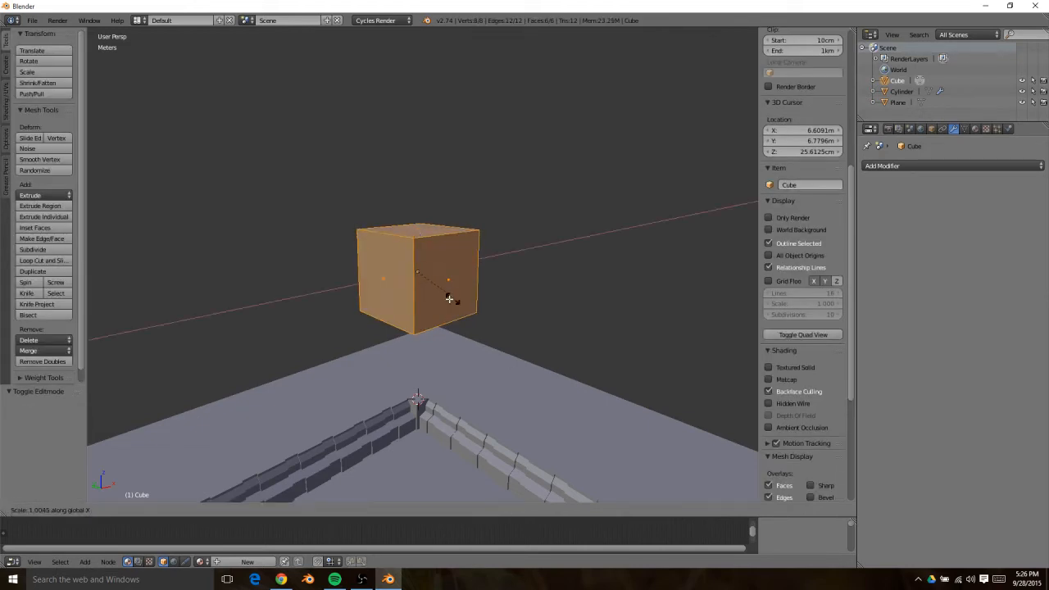
pyautogui.click(441, 291)
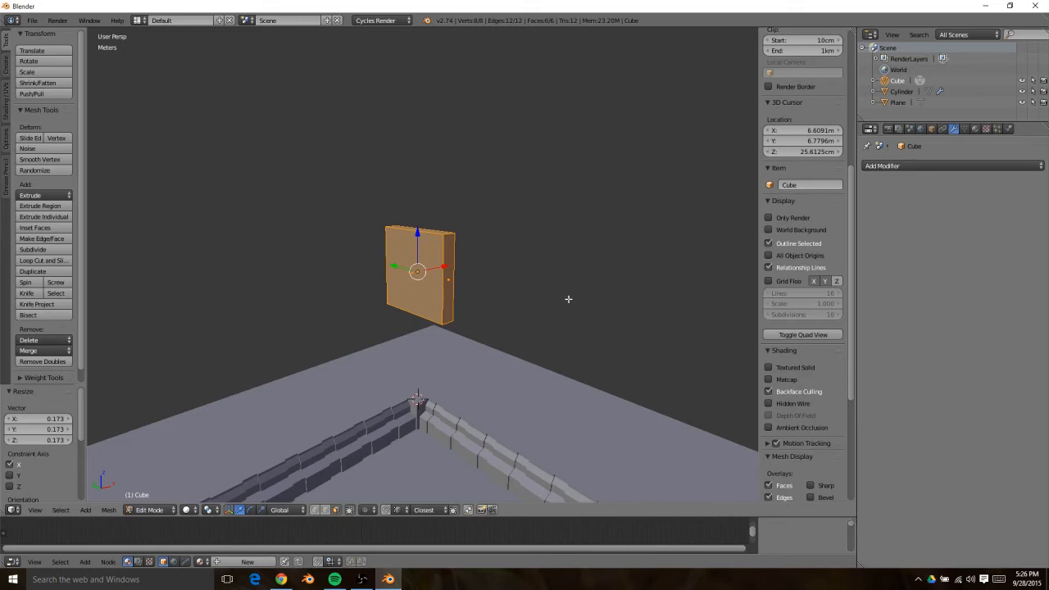
pyautogui.press('s')
pyautogui.press('z')
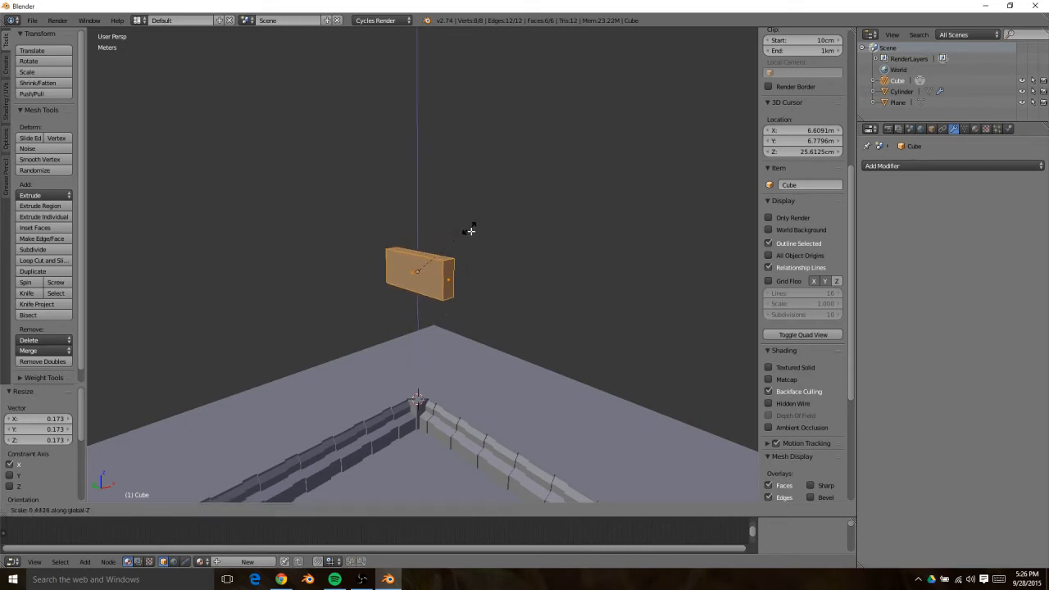
pyautogui.click(479, 252)
pyautogui.scroll(5, 404, 346)
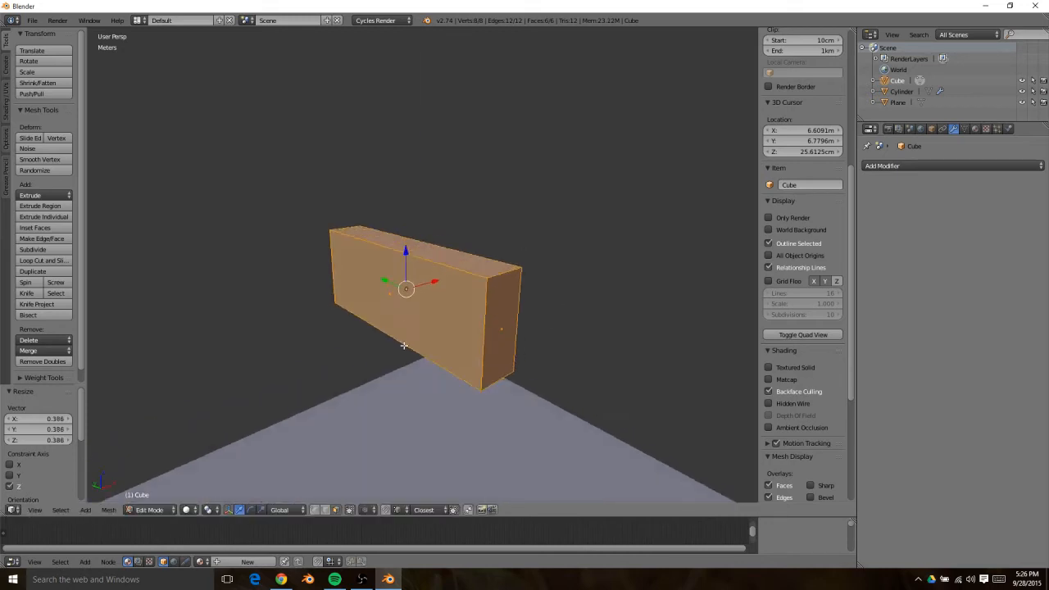
# Add a loop cut across the block's length and bevel it by about 0.606 into a wide central band
pyautogui.moveTo(404, 346); pyautogui.dragTo(295, 326, button='middle')
pyautogui.hotkey('ctrl', 'Tab')
pyautogui.click(291, 309)
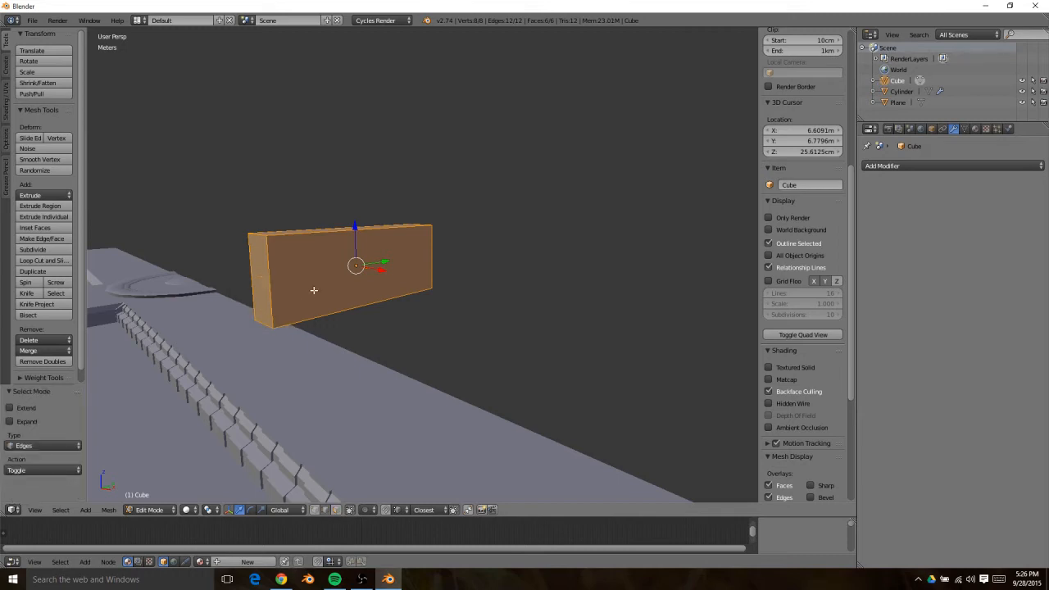
pyautogui.hotkey('ctrl', 'r')
pyautogui.click(334, 225)
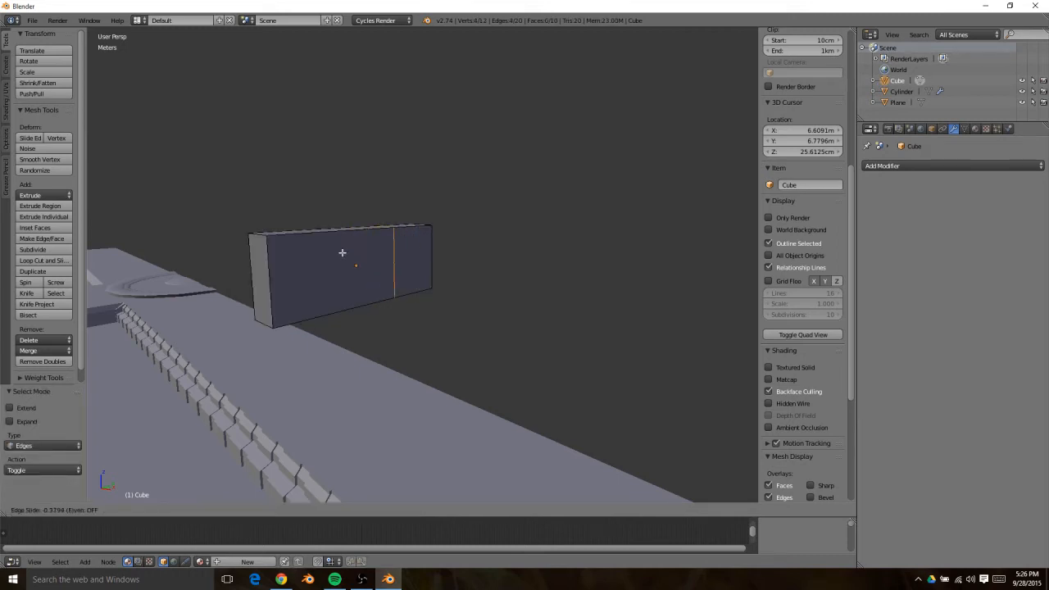
pyautogui.click(332, 248)
pyautogui.hotkey('ctrl', 'b')
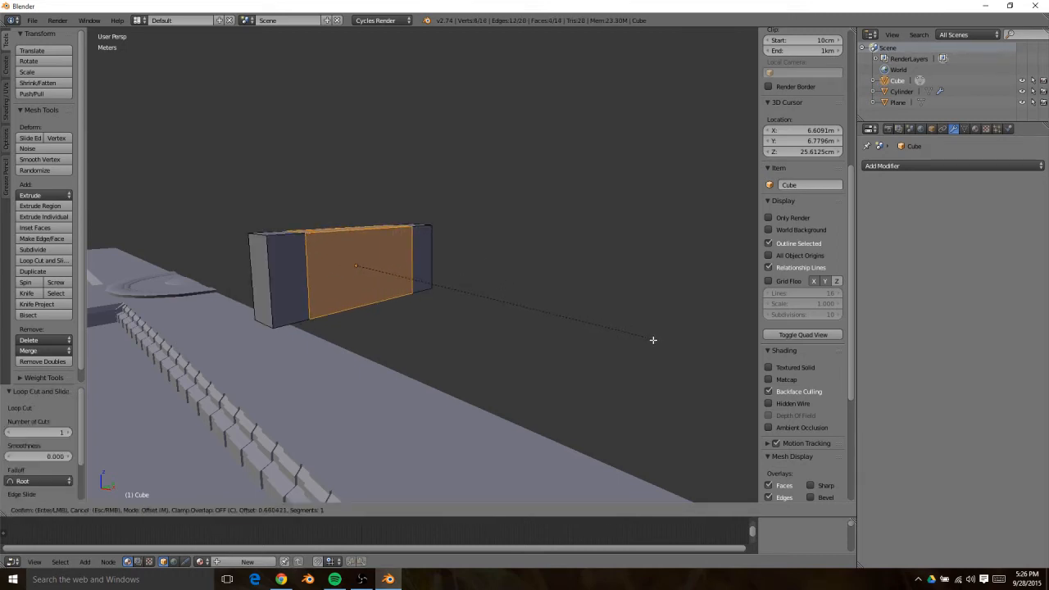
pyautogui.click(545, 295)
# Add a centered lengthwise loop cut that splits the block's thickness in half
pyautogui.moveTo(360, 235); pyautogui.dragTo(410, 360, button='middle')
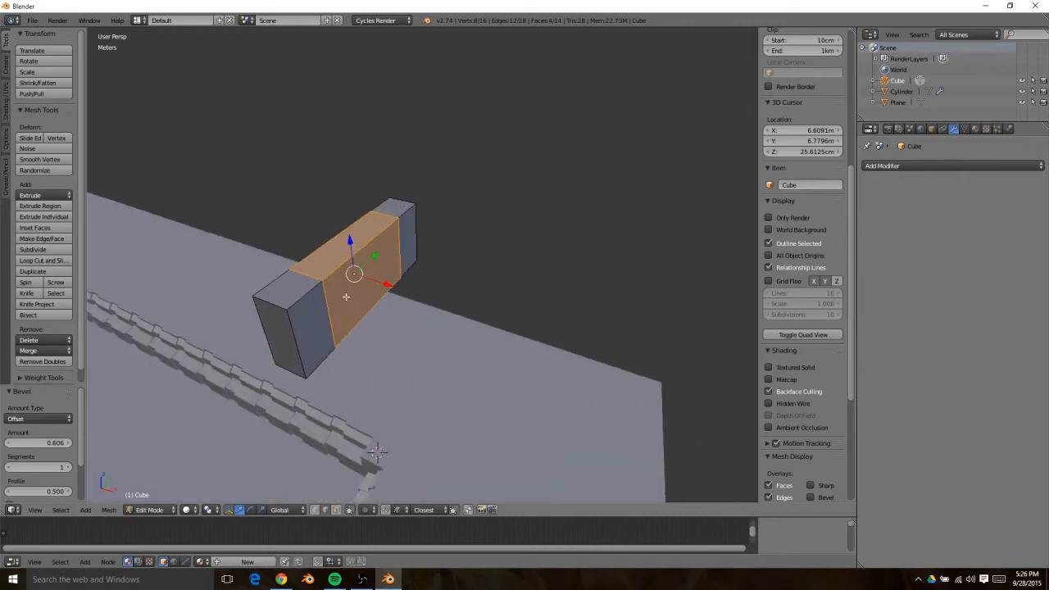
pyautogui.hotkey('ctrl', 'r')
pyautogui.click(279, 298)
pyautogui.rightClick(280, 298)
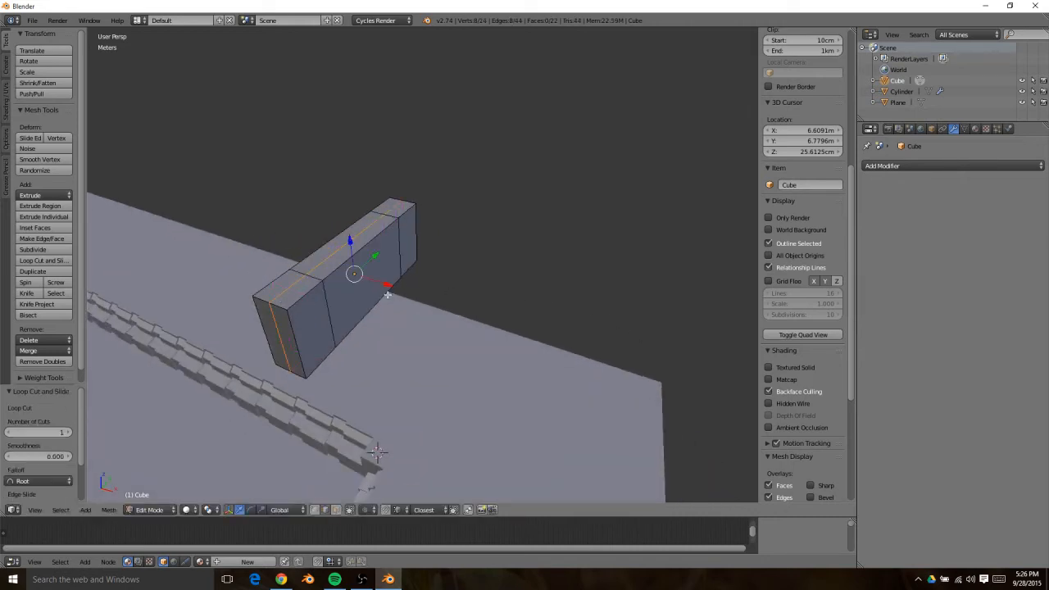
# Extrude one half of the central band's top face about 22.1 cm up in Z
pyautogui.moveTo(388, 294); pyautogui.dragTo(402, 285, button='middle')
pyautogui.hotkey('ctrl', 'Tab')
pyautogui.click(398, 296)
pyautogui.rightClick(364, 245)
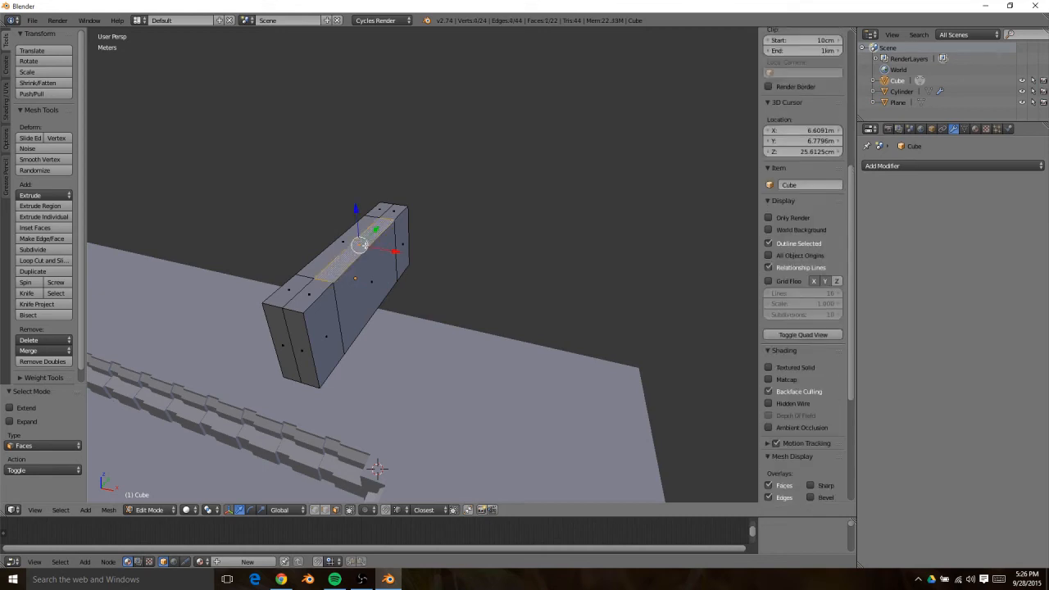
pyautogui.press('e')
pyautogui.click(349, 228)
# Bevel the two end edges on top of the extruded block by about 0.186
pyautogui.hotkey('ctrl', 'Tab')
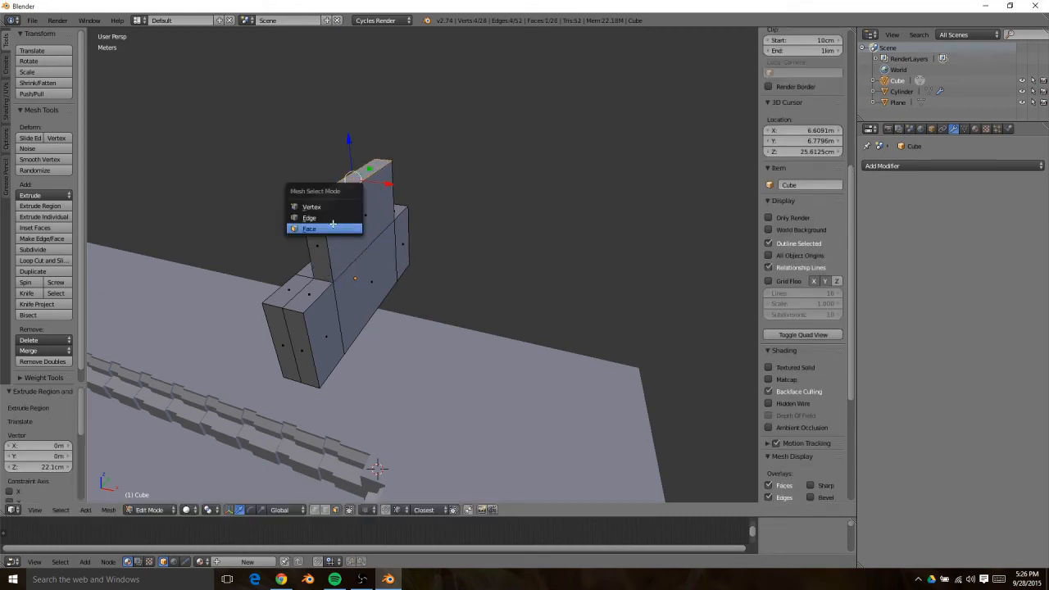
pyautogui.click(327, 217)
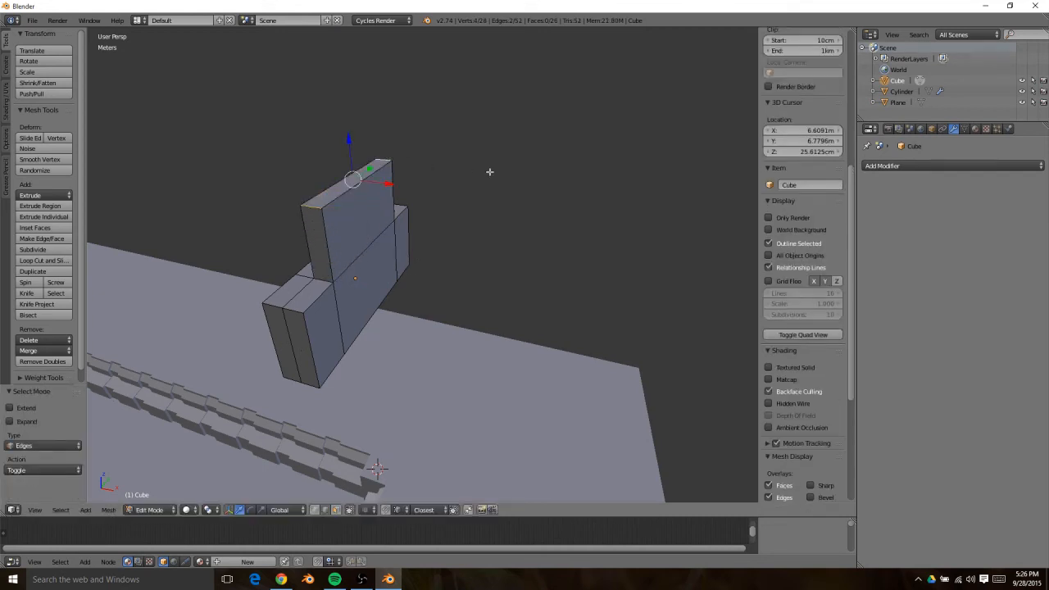
pyautogui.hotkey('ctrl', 'b')
pyautogui.click(546, 242)
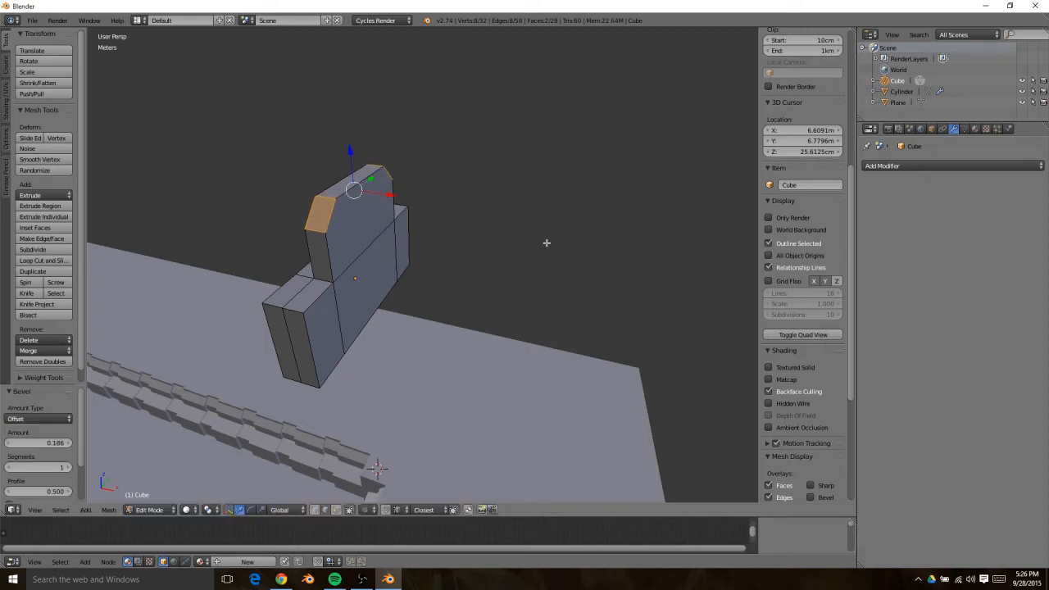
# Bevel the top end edges of the lower block across both thickness halves by about 0.236
pyautogui.rightClick(296, 311)
pyautogui.keyDown('shift'); pyautogui.rightClick(403, 204); pyautogui.keyUp('shift')
pyautogui.hotkey('ctrl', 'b')
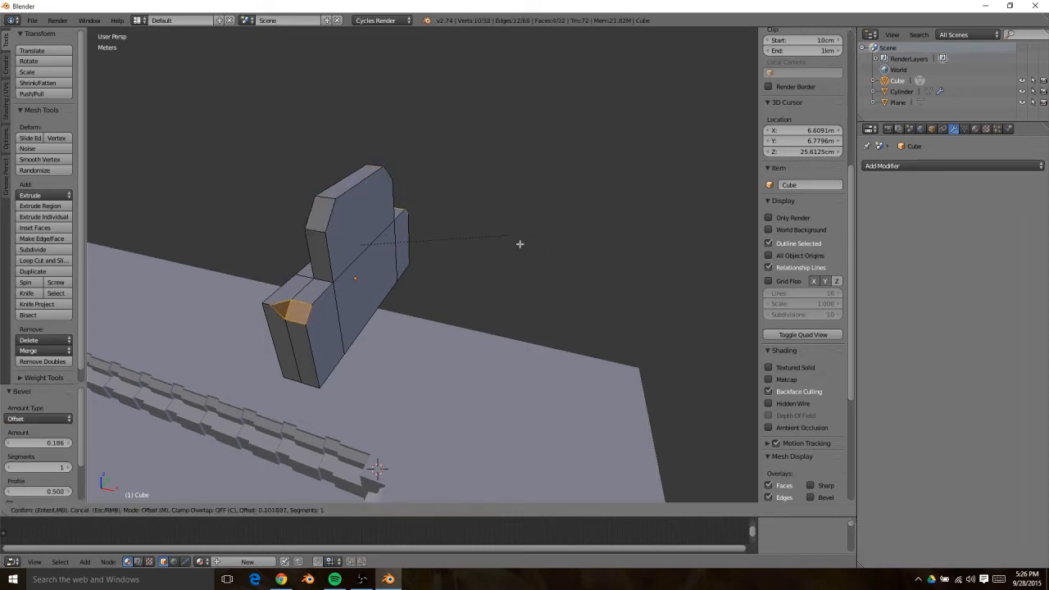
pyautogui.press('Escape')
pyautogui.keyDown('shift'); pyautogui.rightClick(399, 191); pyautogui.keyUp('shift')
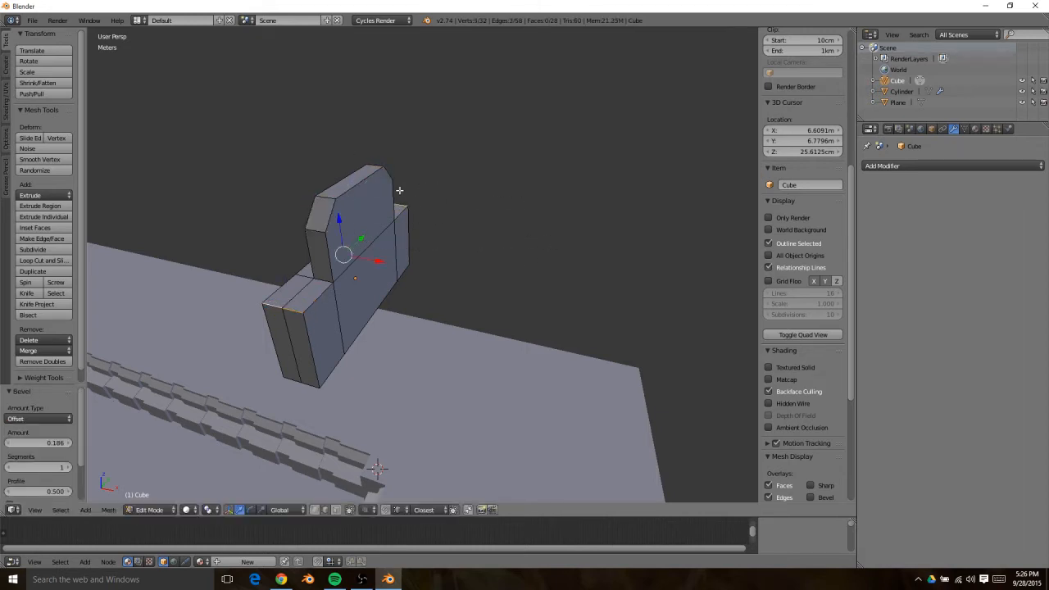
pyautogui.moveTo(436, 293); pyautogui.dragTo(565, 303, button='middle')
pyautogui.keyDown('shift'); pyautogui.rightClick(341, 284); pyautogui.keyUp('shift')
pyautogui.hotkey('ctrl', 'b')
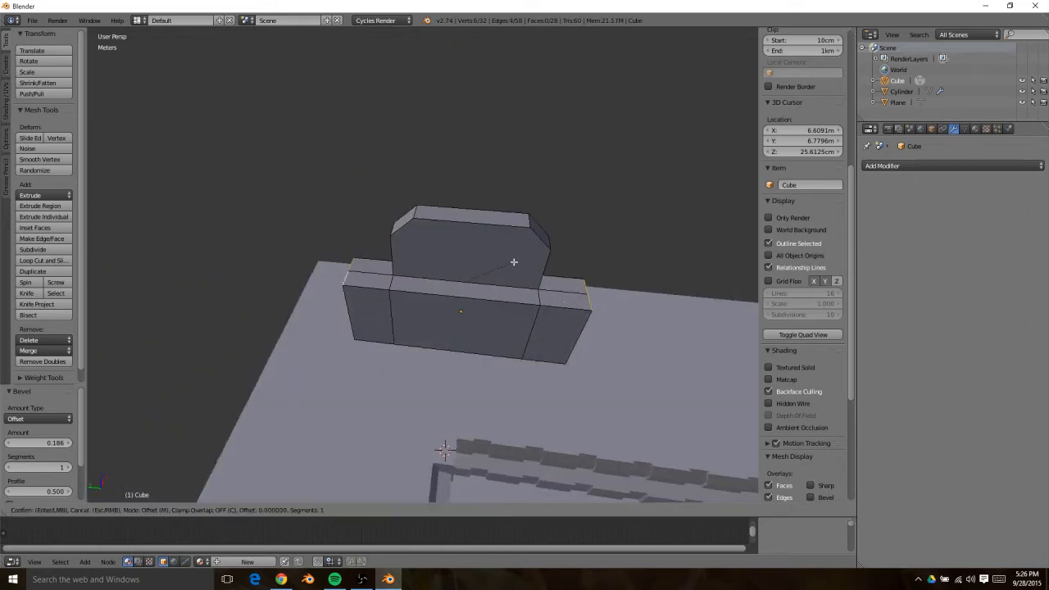
pyautogui.click(589, 326)
pyautogui.moveTo(589, 326); pyautogui.dragTo(335, 264, button='middle')
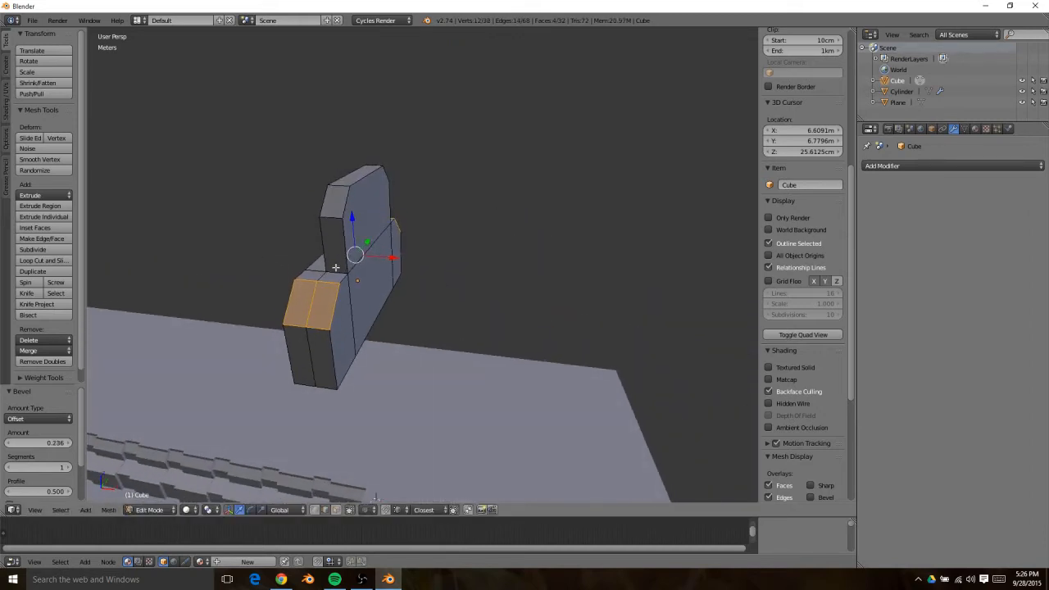
pyautogui.rightClick(369, 259)
pyautogui.hotkey('ctrl', 'r')
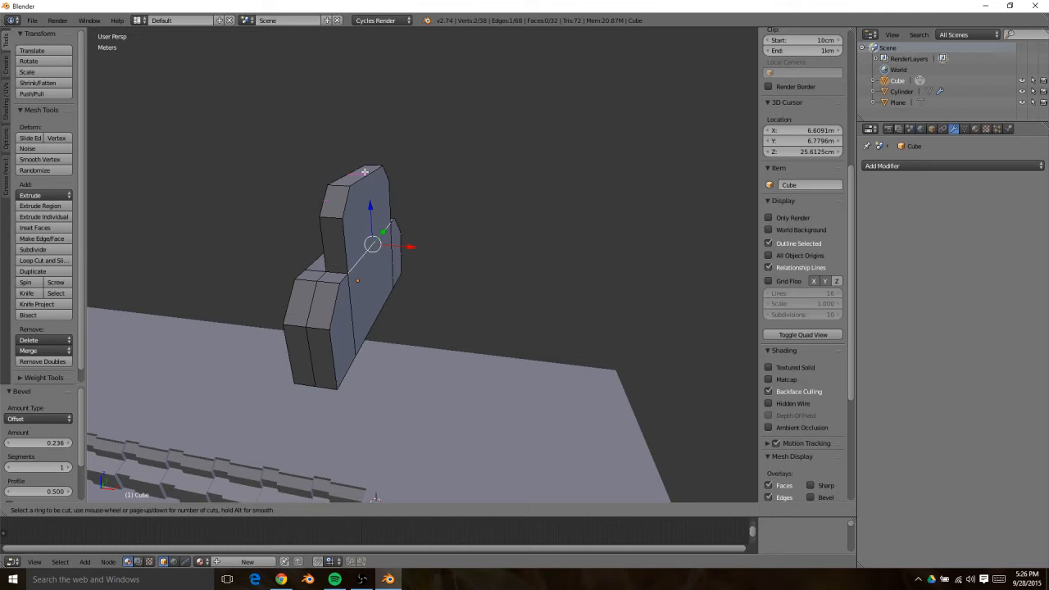
pyautogui.press('Escape')
# Add a centered loop cut across the top face of the raised block
pyautogui.moveTo(415, 211); pyautogui.dragTo(311, 247, button='middle')
pyautogui.scroll(3, 310, 247)
pyautogui.hotkey('ctrl', 'r')
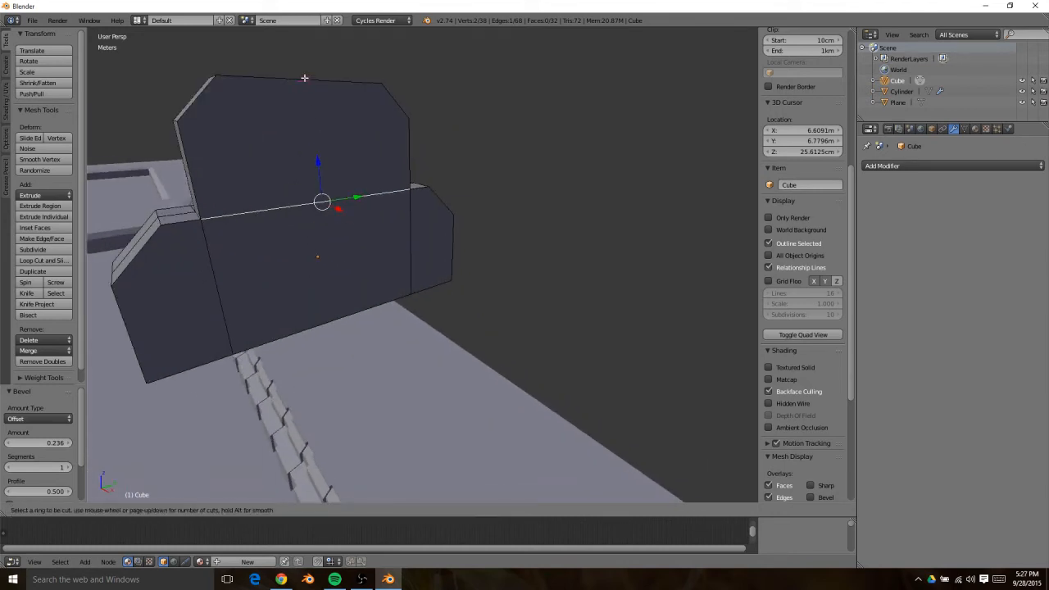
pyautogui.click(304, 77)
pyautogui.rightClick(304, 78)
# Add a centered loop cut around the underside and sides of the lower block's central band
pyautogui.moveTo(304, 80); pyautogui.dragTo(353, 492, button='middle')
pyautogui.scroll(-3, 470, 307)
pyautogui.hotkey('ctrl', 'r')
pyautogui.click(329, 344)
pyautogui.rightClick(320, 329)
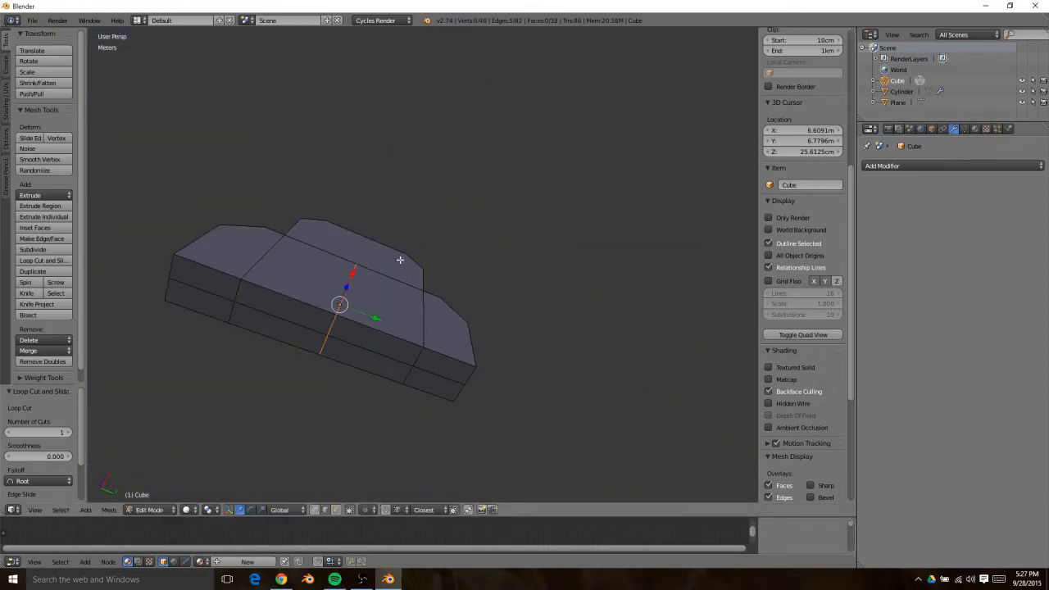
# Knife a vertical cut up the raised block's flush side, joining the lower center cut to the top one
pyautogui.moveTo(395, 313); pyautogui.dragTo(375, 296, button='middle')
pyautogui.press('k')
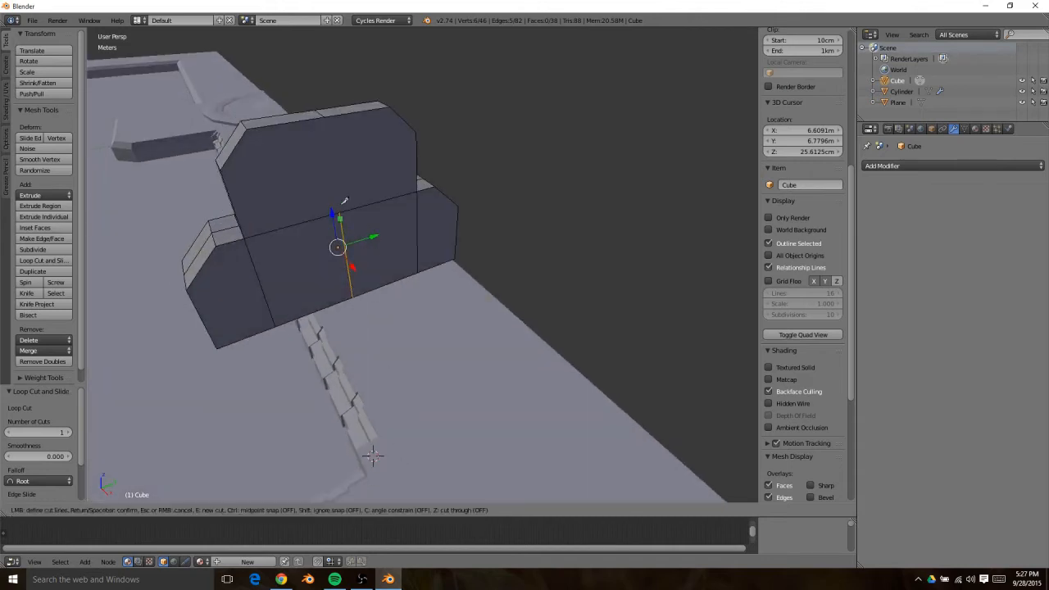
pyautogui.click(325, 113)
pyautogui.press('Return')
# Knife the matching vertical center cut on the raised block's stepped side, from the ledge to the top edge
pyautogui.moveTo(395, 225); pyautogui.dragTo(493, 161, button='middle')
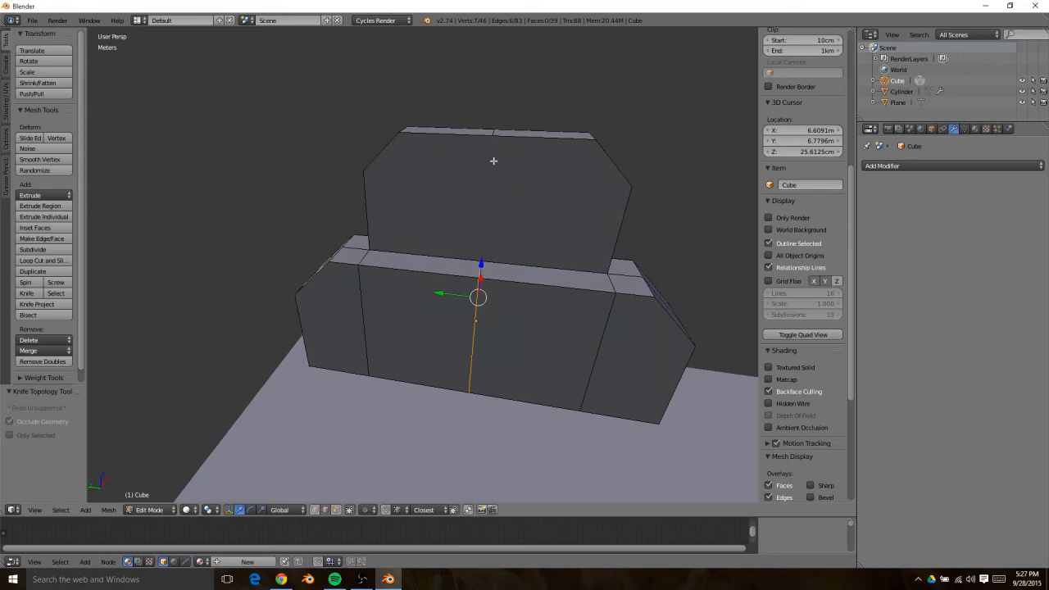
pyautogui.moveTo(502, 259); pyautogui.dragTo(436, 278, button='middle')
pyautogui.press('k')
pyautogui.click(434, 279)
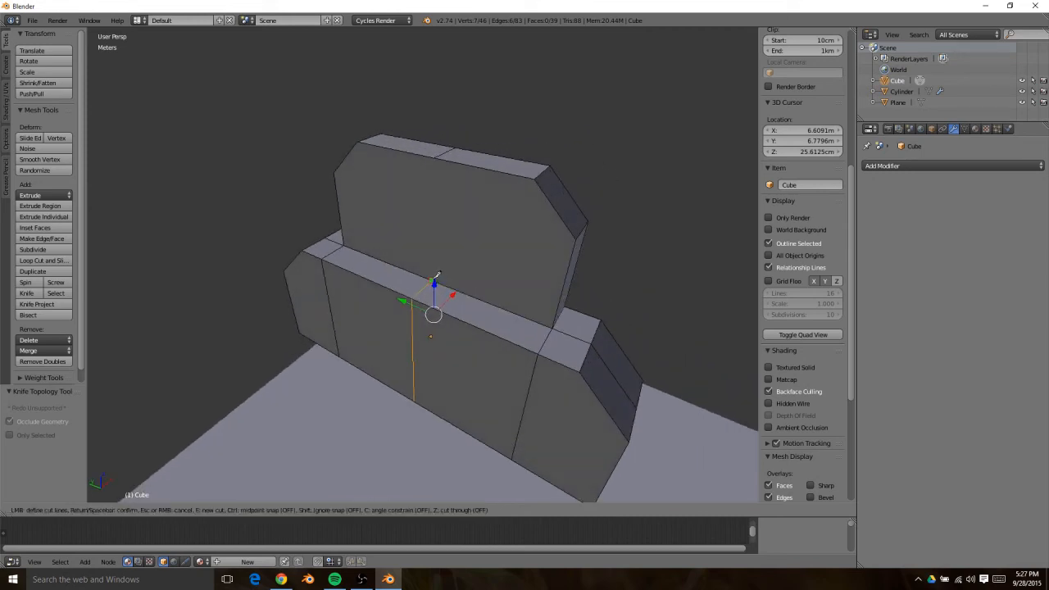
pyautogui.click(436, 152)
pyautogui.press('Return')
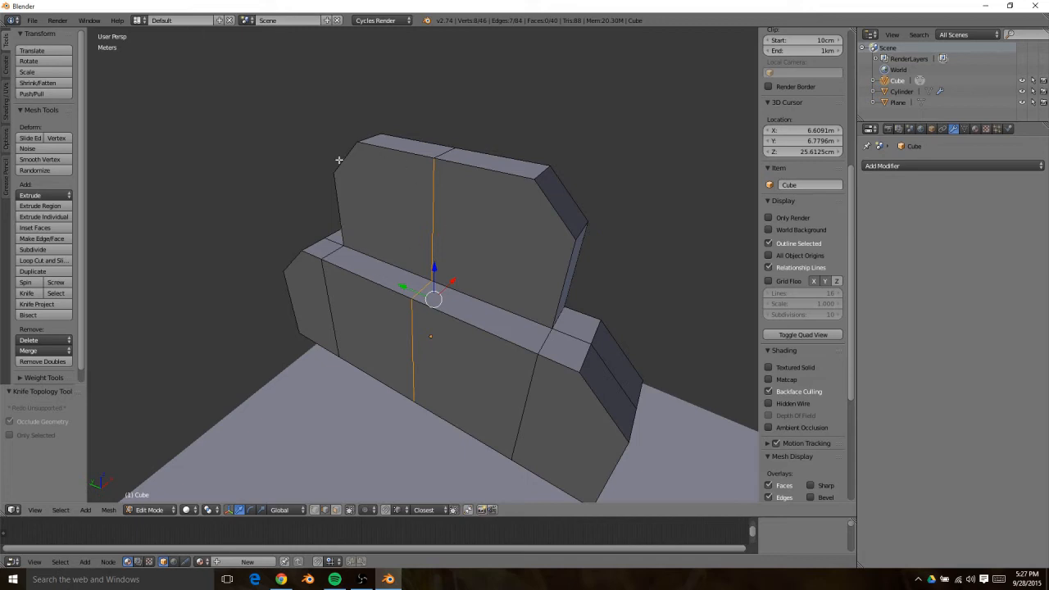
# Knife a horizontal cut across the raised block's stepped side, joining the lower corners of its two chamfers
pyautogui.moveTo(516, 196); pyautogui.dragTo(536, 198, button='middle')
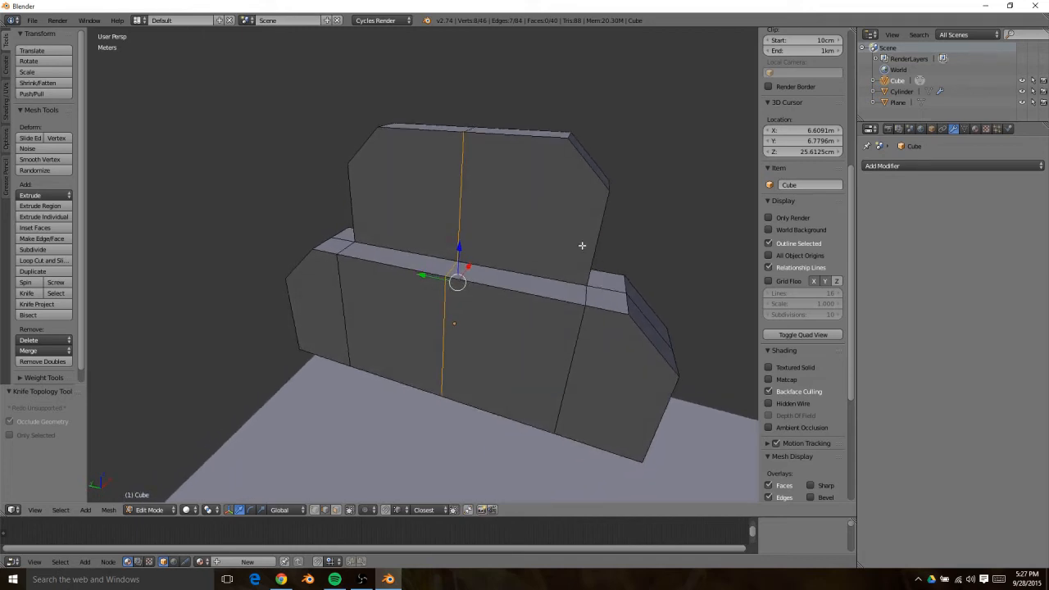
pyautogui.press('k')
pyautogui.click(609, 191)
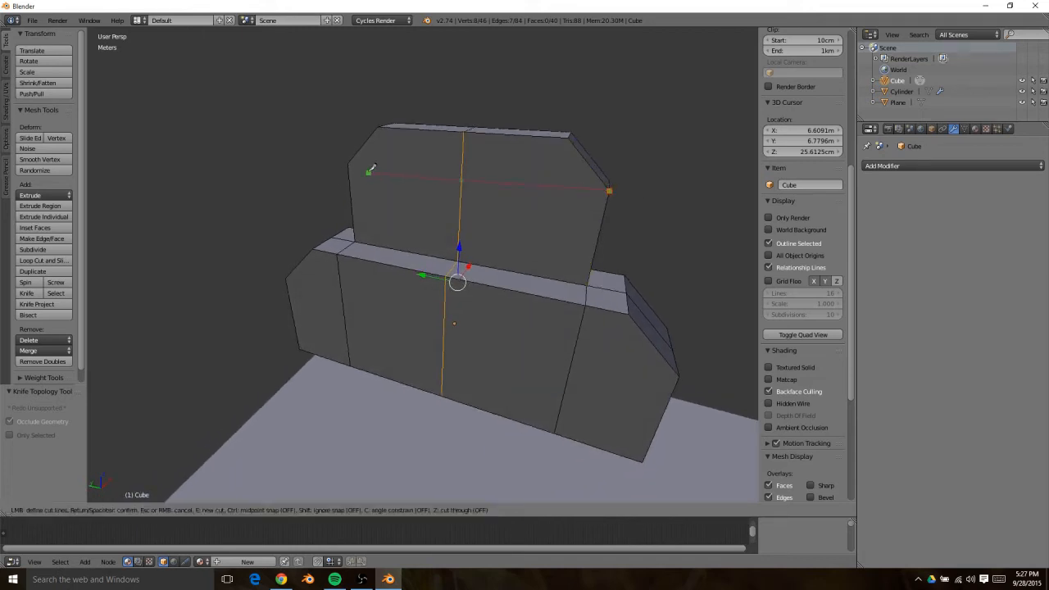
pyautogui.click(347, 164)
pyautogui.press('Return')
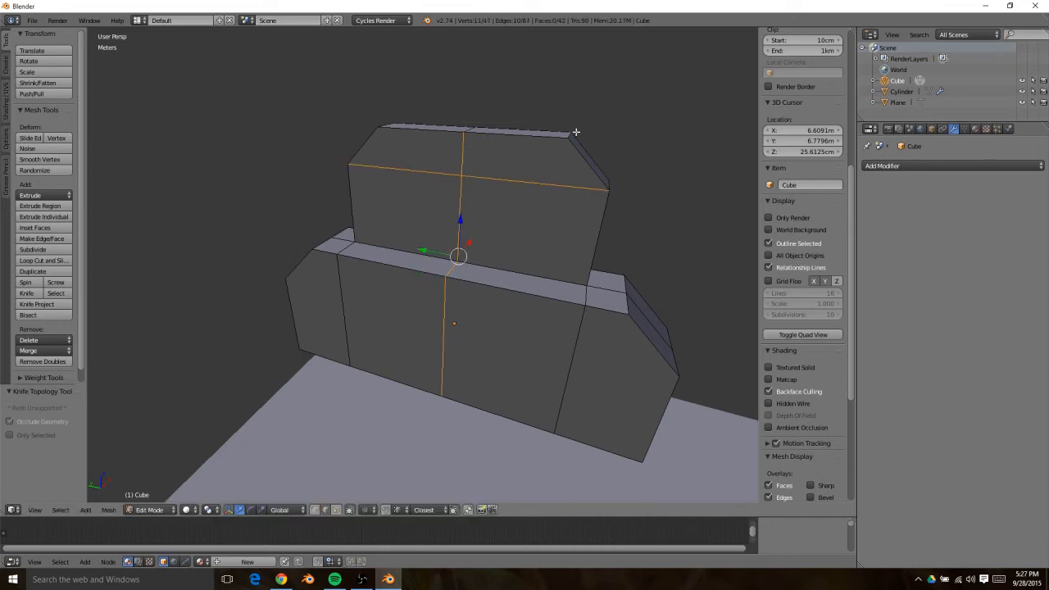
# Knife the matching horizontal cut between the chamfer corners on the raised block's flush side
pyautogui.moveTo(527, 175); pyautogui.dragTo(250, 197, button='middle')
pyautogui.press('k')
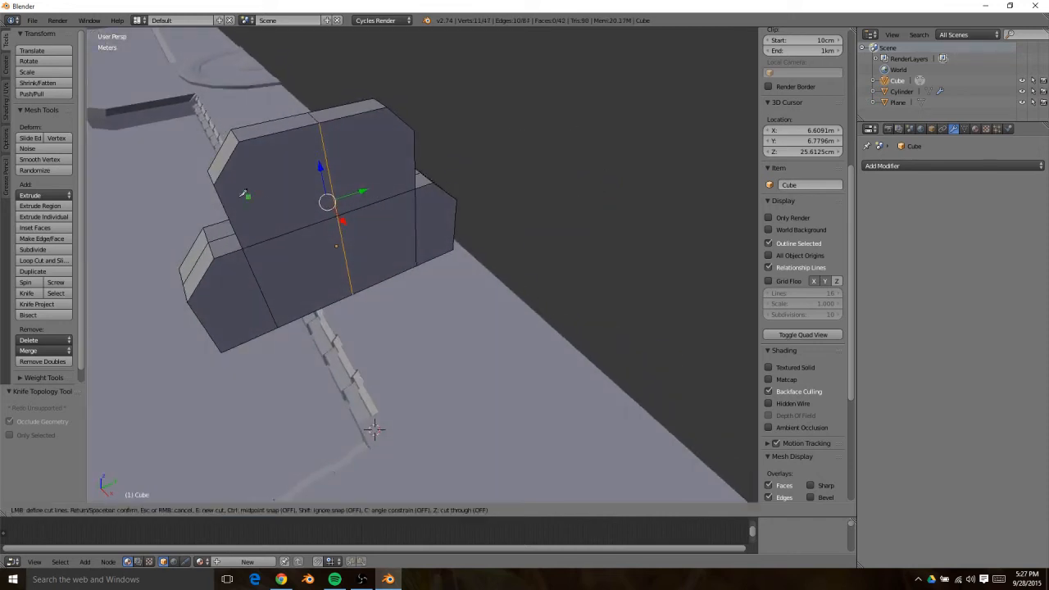
pyautogui.click(213, 184)
pyautogui.click(416, 129)
pyautogui.press('Return')
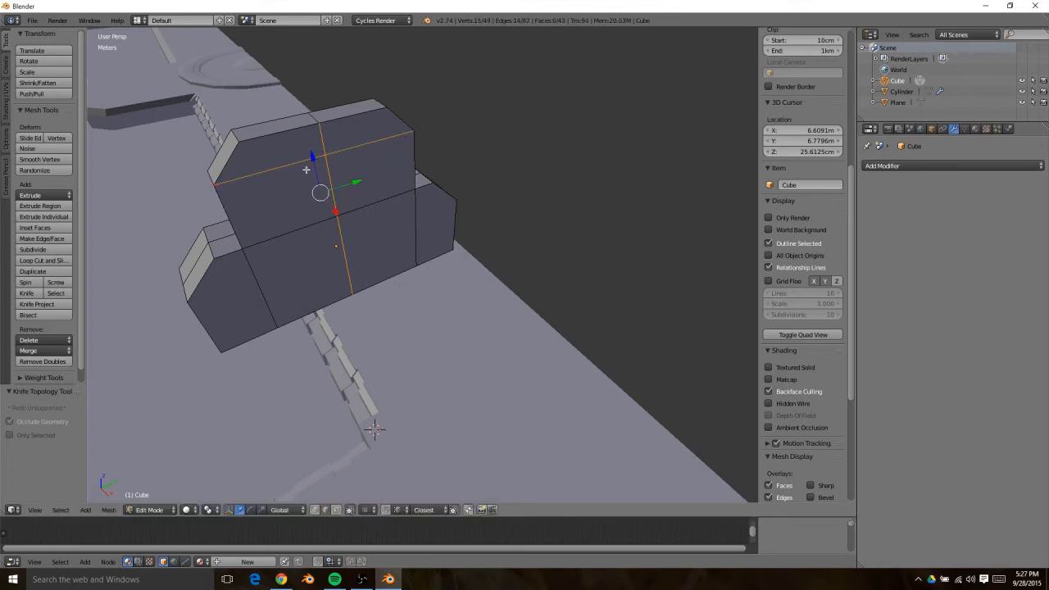
# Bevel the vertical center edge loop running around the block into a wide central band, with an amount of about 0.297
pyautogui.hotkey('ctrl', 'Tab')
pyautogui.click(280, 173)
pyautogui.rightClick(327, 181)
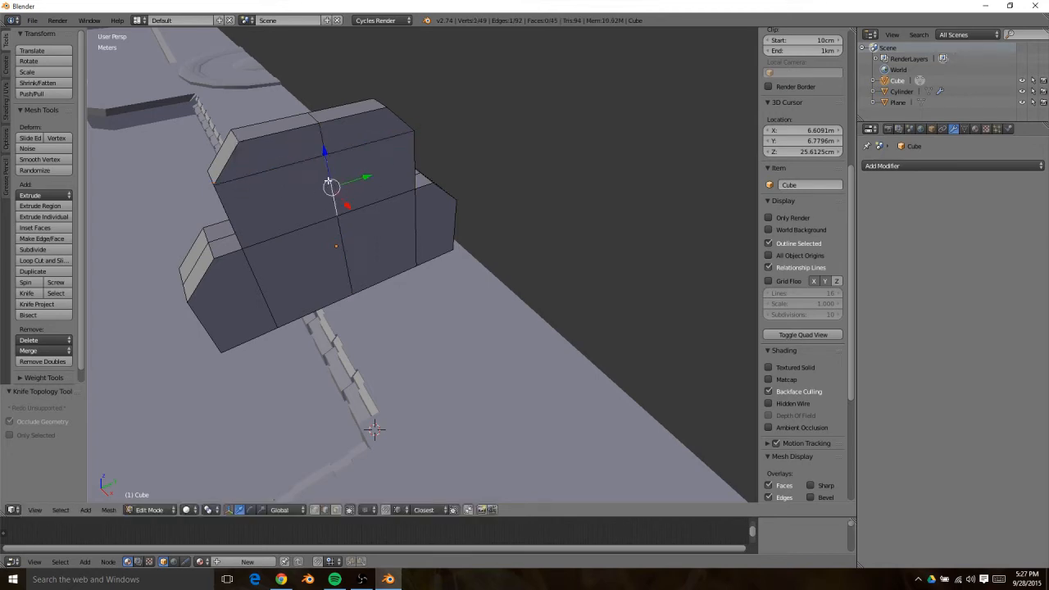
pyautogui.keyDown('alt'); pyautogui.rightClick(328, 184); pyautogui.keyUp('alt')
pyautogui.moveTo(328, 183); pyautogui.dragTo(367, 255, button='middle')
pyautogui.hotkey('ctrl', 'b')
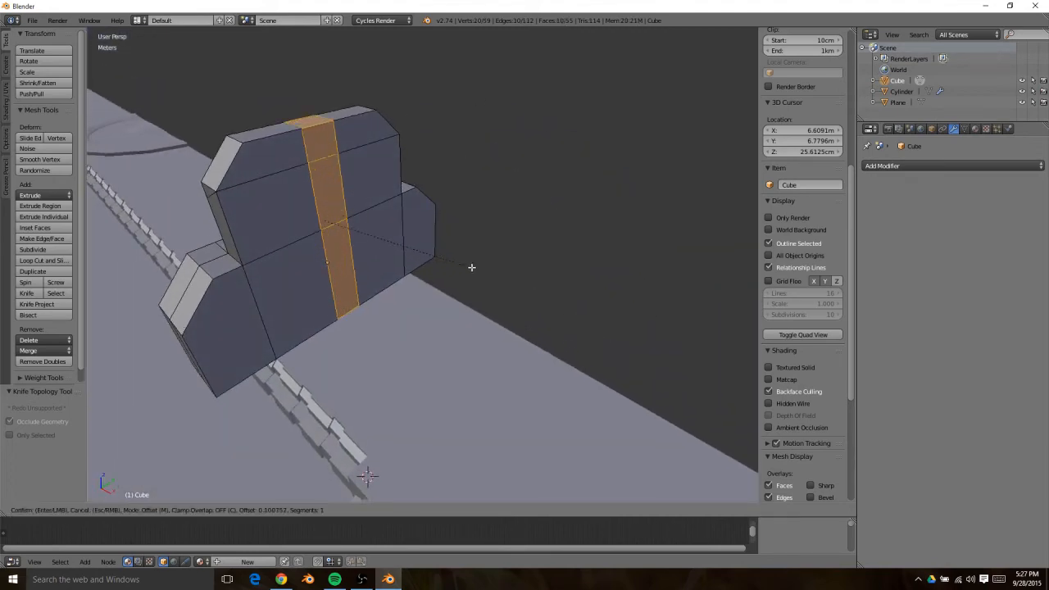
pyautogui.click(533, 310)
# Extrude the two central band faces below the horizontal cut on the flush side outward by about 7.8 cm
pyautogui.hotkey('ctrl', 'Tab')
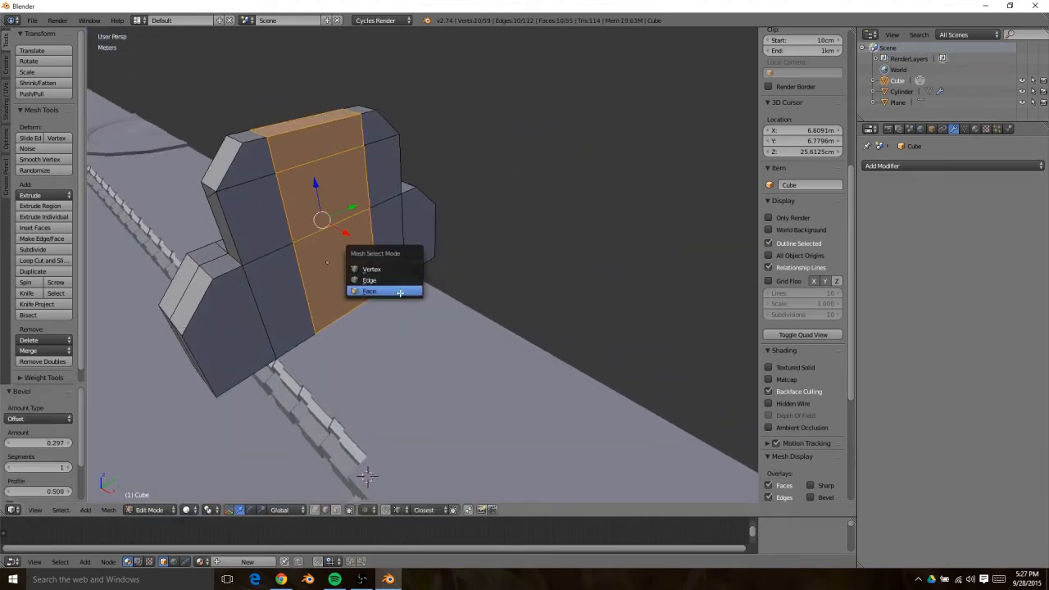
pyautogui.click(400, 291)
pyautogui.rightClick(350, 272)
pyautogui.keyDown('shift'); pyautogui.rightClick(329, 218); pyautogui.keyUp('shift')
pyautogui.moveTo(367, 269); pyautogui.dragTo(445, 292, button='middle')
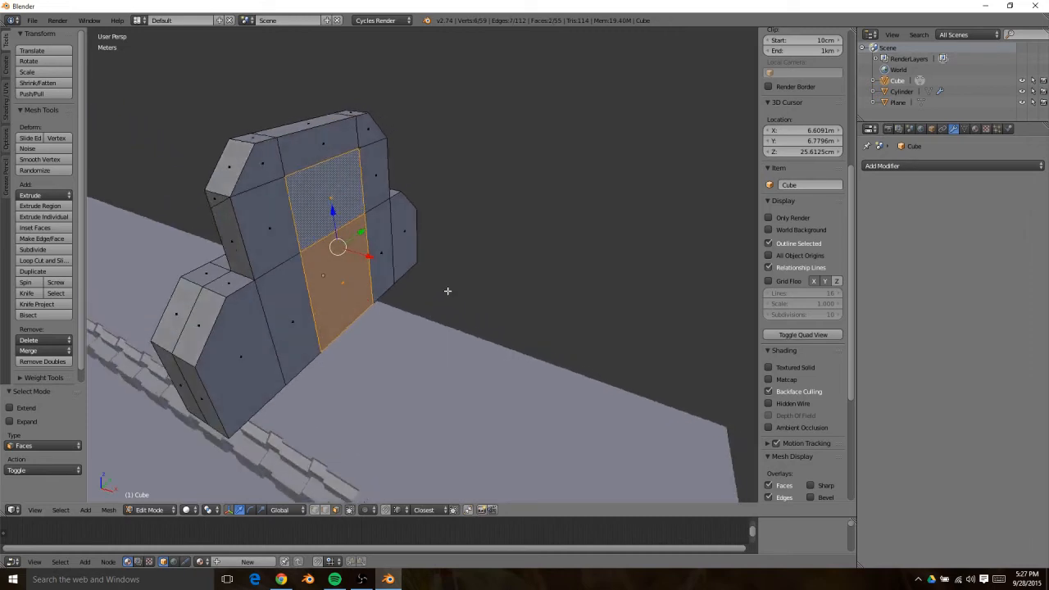
pyautogui.press('e')
pyautogui.click(480, 298)
# Bevel the two short top side edges of the extruded pad by about 0.103 to chamfer its upper corners
pyautogui.rightClick(312, 177)
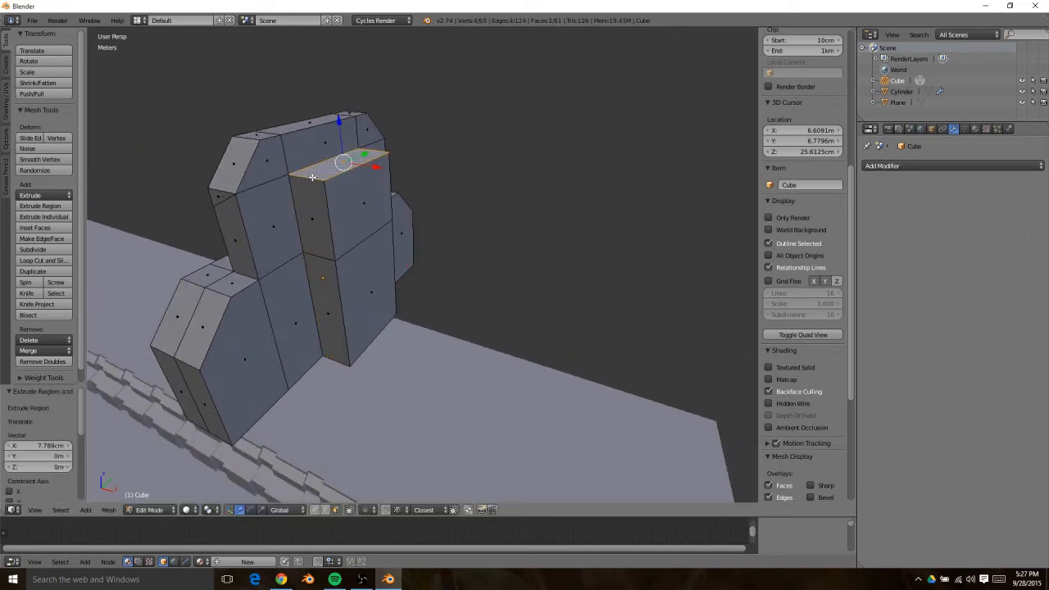
pyautogui.hotkey('ctrl', 'Tab')
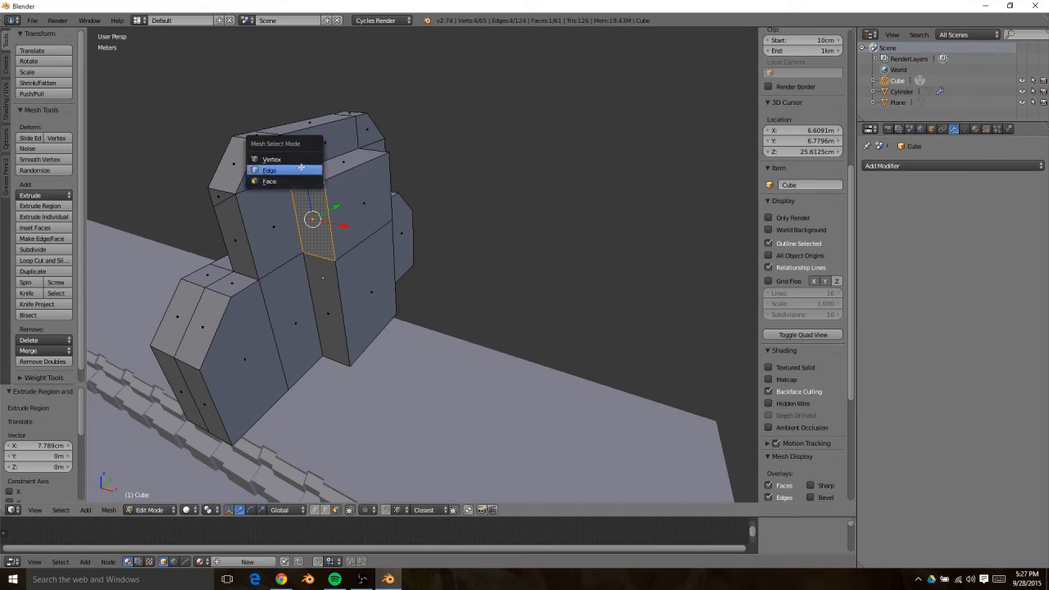
pyautogui.click(312, 173)
pyautogui.rightClick(316, 179)
pyautogui.keyDown('shift'); pyautogui.rightClick(368, 150); pyautogui.keyUp('shift')
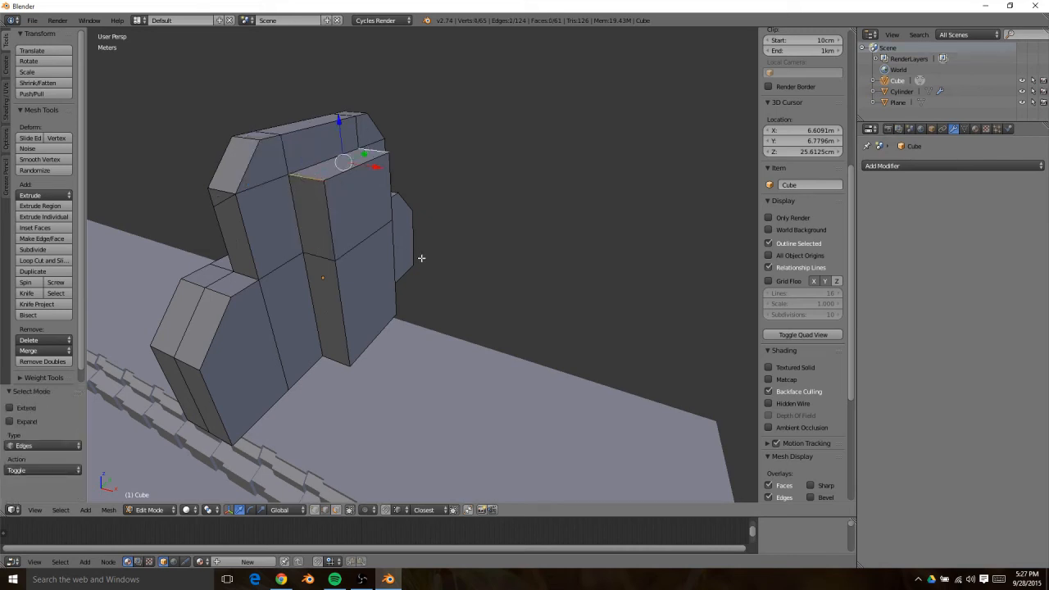
pyautogui.hotkey('ctrl', 'b')
pyautogui.click(472, 288)
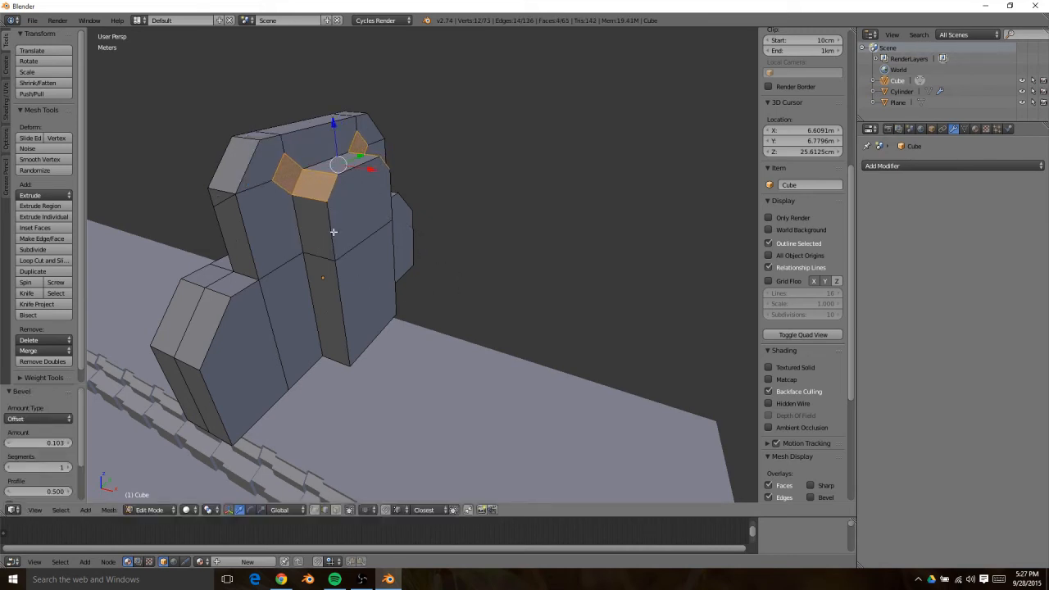
# Leave mesh editing, snap the 3D cursor to the block and add a Bezier circle there
pyautogui.moveTo(298, 263); pyautogui.dragTo(445, 312, button='middle')
pyautogui.press('Tab')
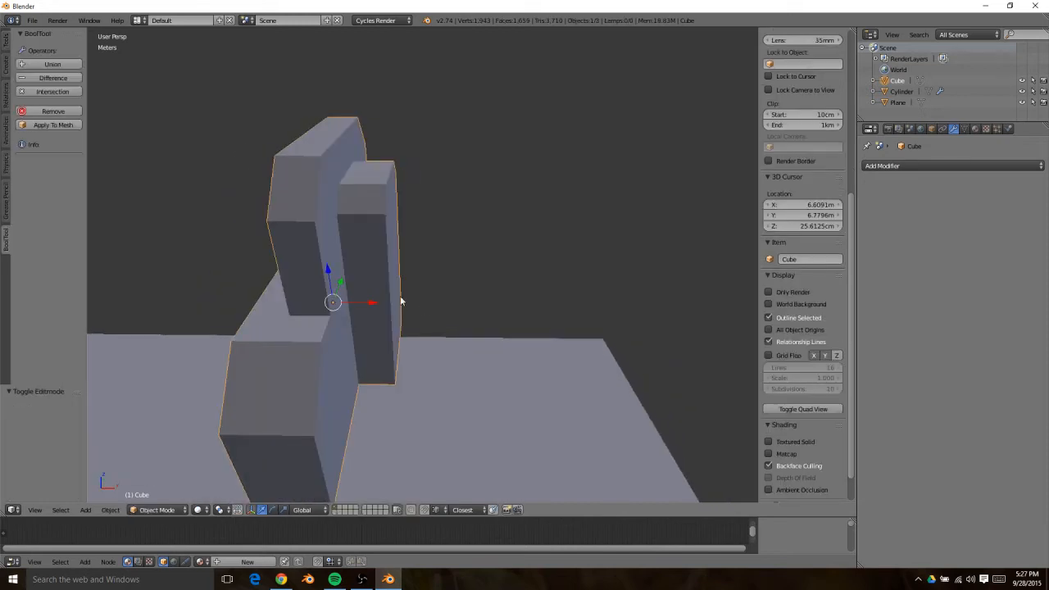
pyautogui.hotkey('shift', 's')
pyautogui.click(278, 292)
pyautogui.hotkey('shift', 'a')
pyautogui.moveTo(278, 293)
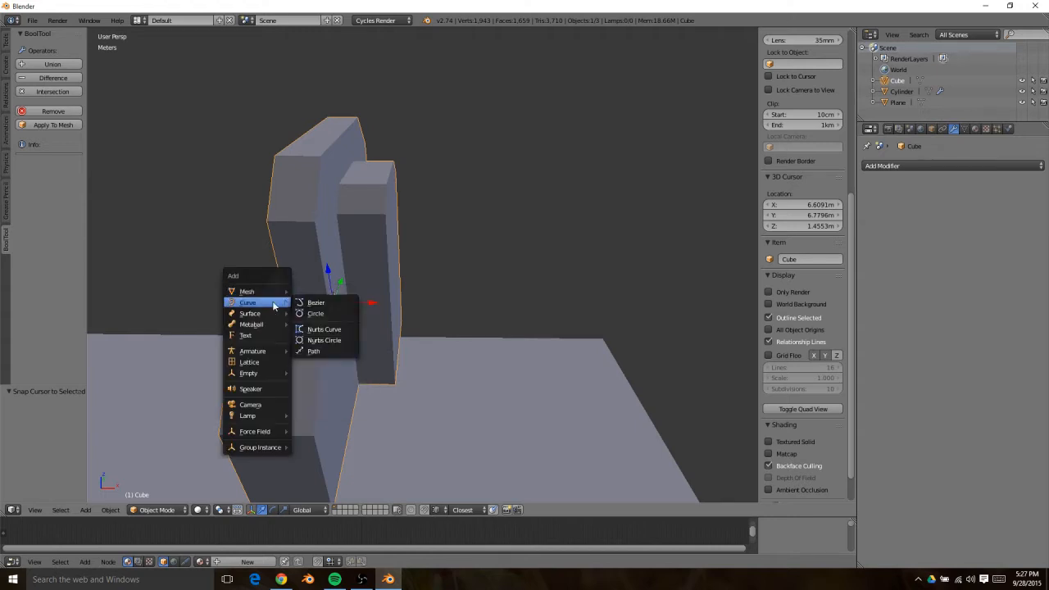
pyautogui.click(331, 312)
pyautogui.scroll(-5, 455, 275)
pyautogui.scroll(4, 448, 276)
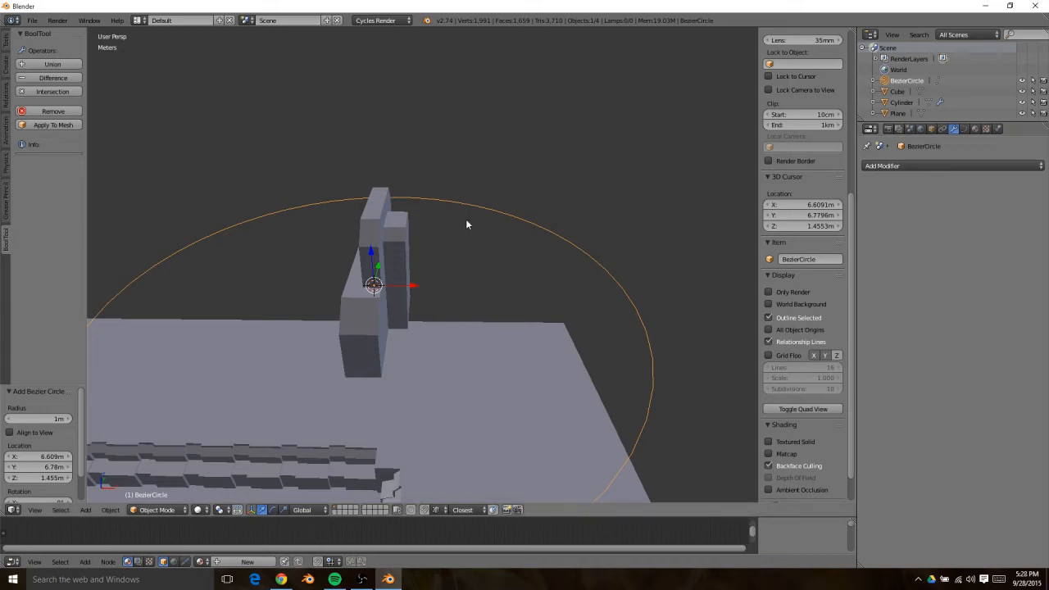
# Add an Array modifier to the stepped block
pyautogui.rightClick(427, 227)
pyautogui.click(926, 165)
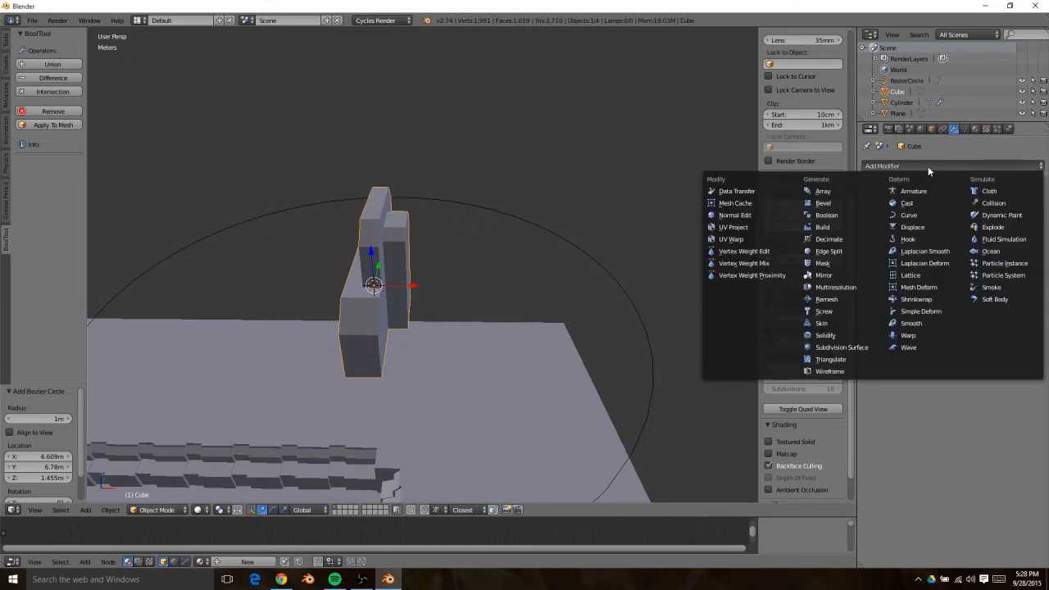
pyautogui.click(836, 191)
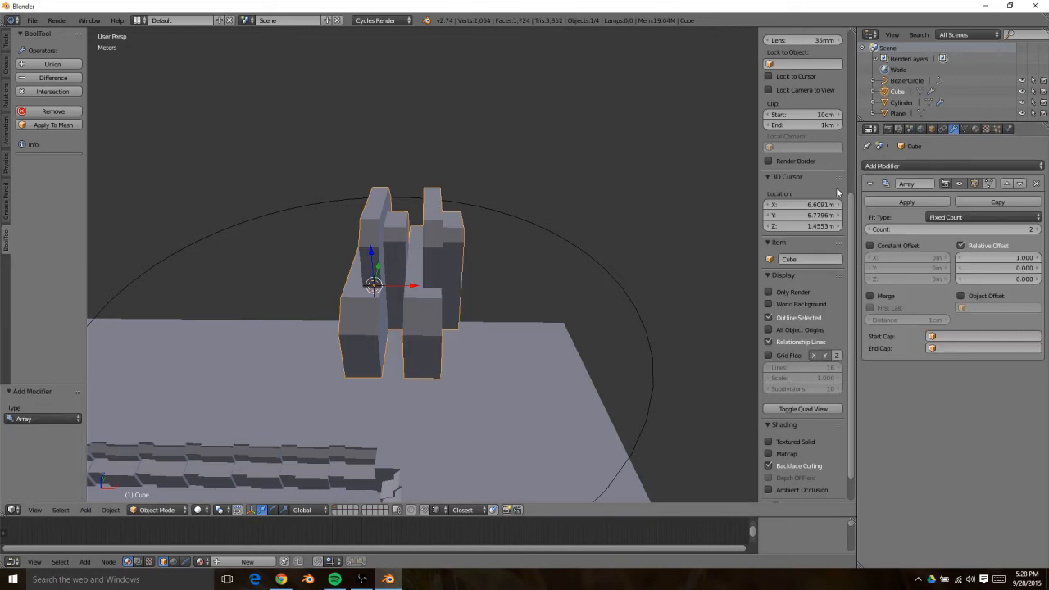
# Add a Curve modifier below the block's Array and set BezierCircle as its object
pyautogui.click(957, 164)
pyautogui.click(955, 165)
pyautogui.click(905, 167)
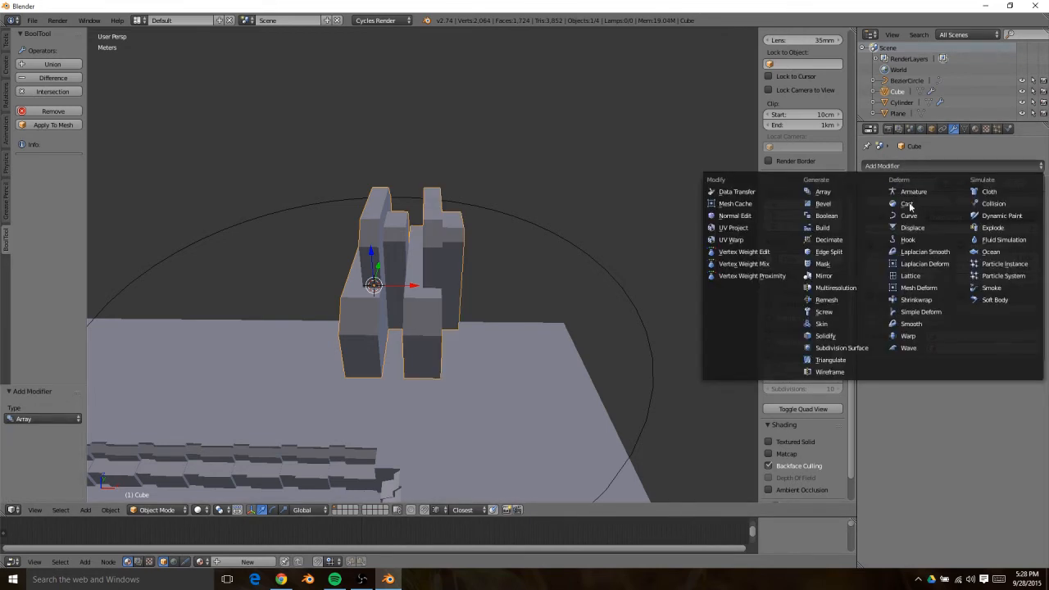
pyautogui.click(908, 213)
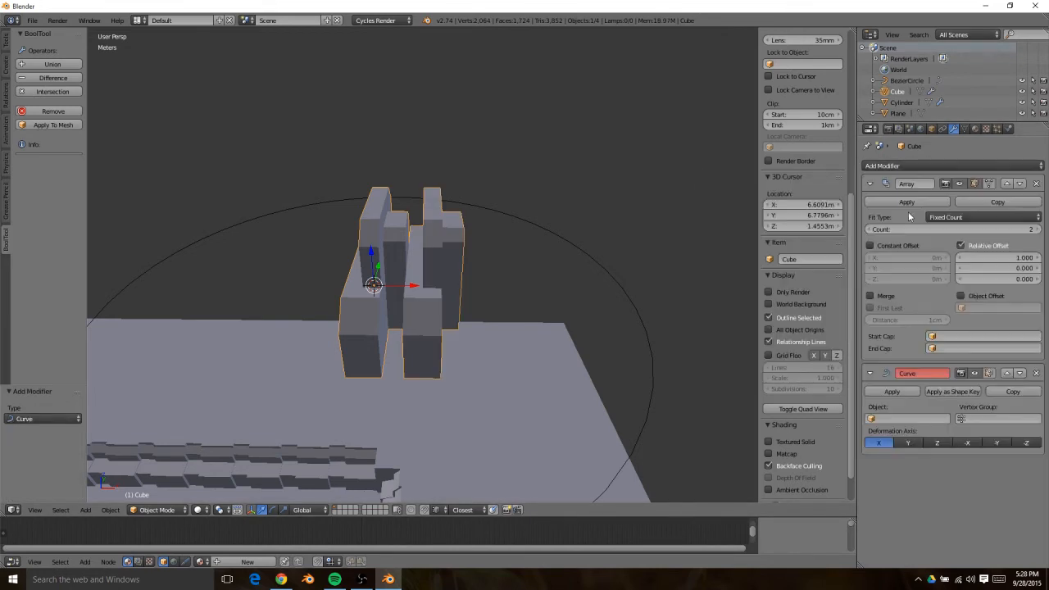
pyautogui.click(901, 418)
pyautogui.click(895, 436)
pyautogui.scroll(-3, 492, 365)
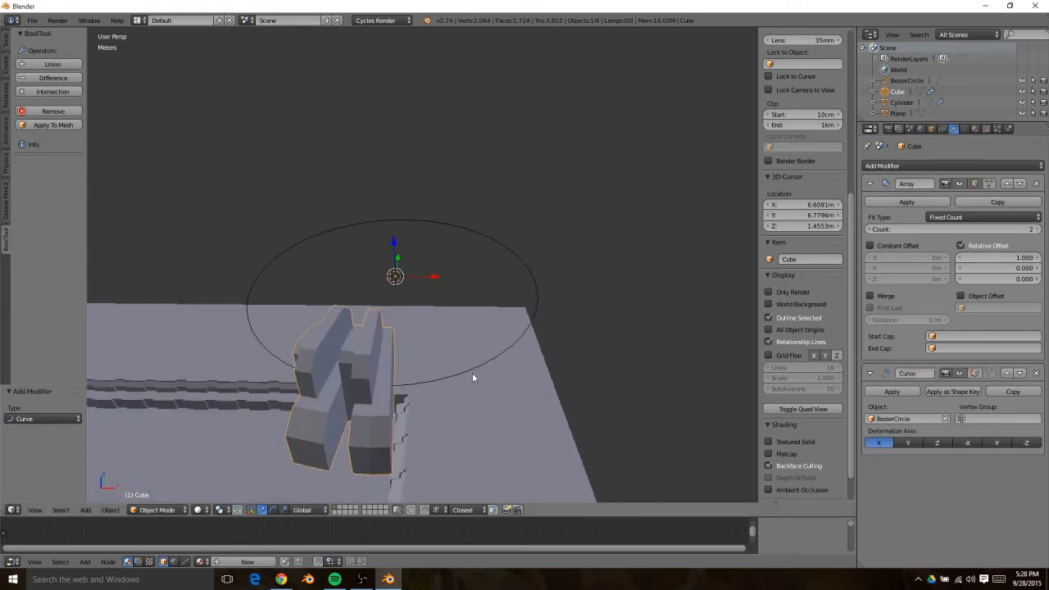
pyautogui.press('Tab')
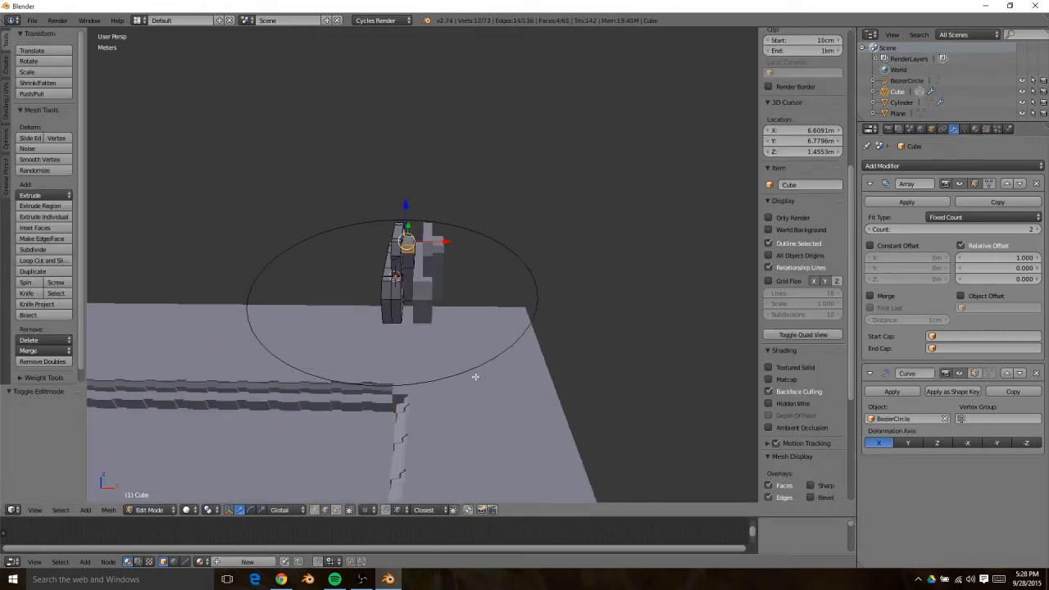
pyautogui.press('a')
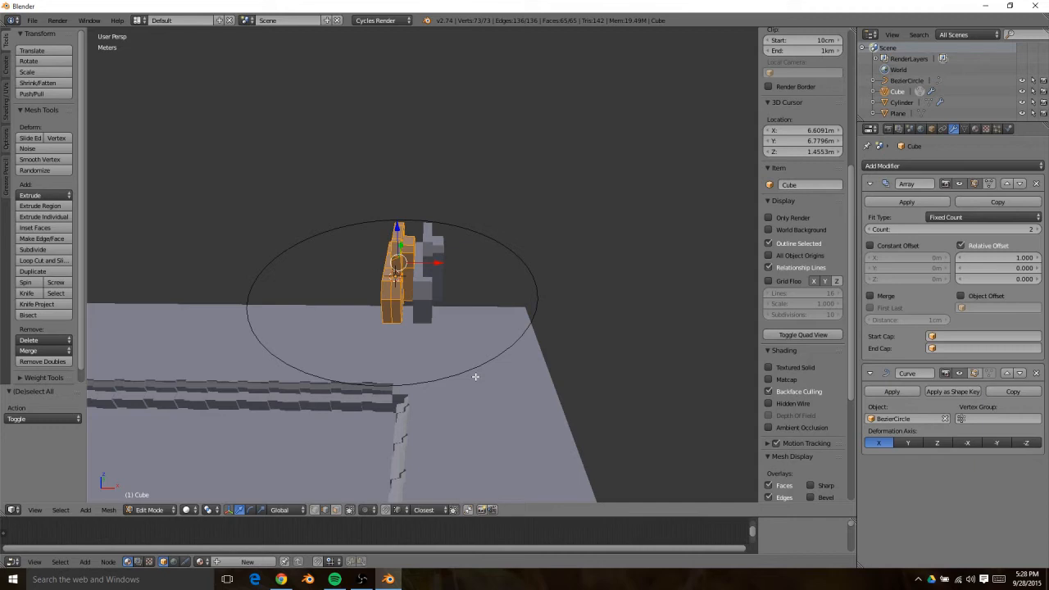
pyautogui.press('e')
pyautogui.rightClick(529, 360)
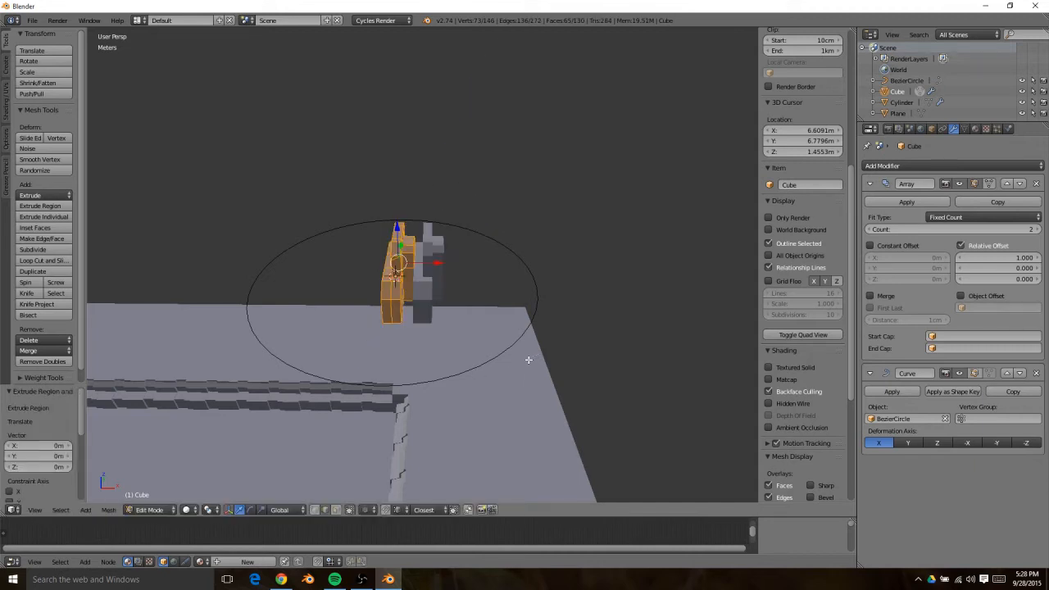
pyautogui.hotkey('ctrl', 'z')
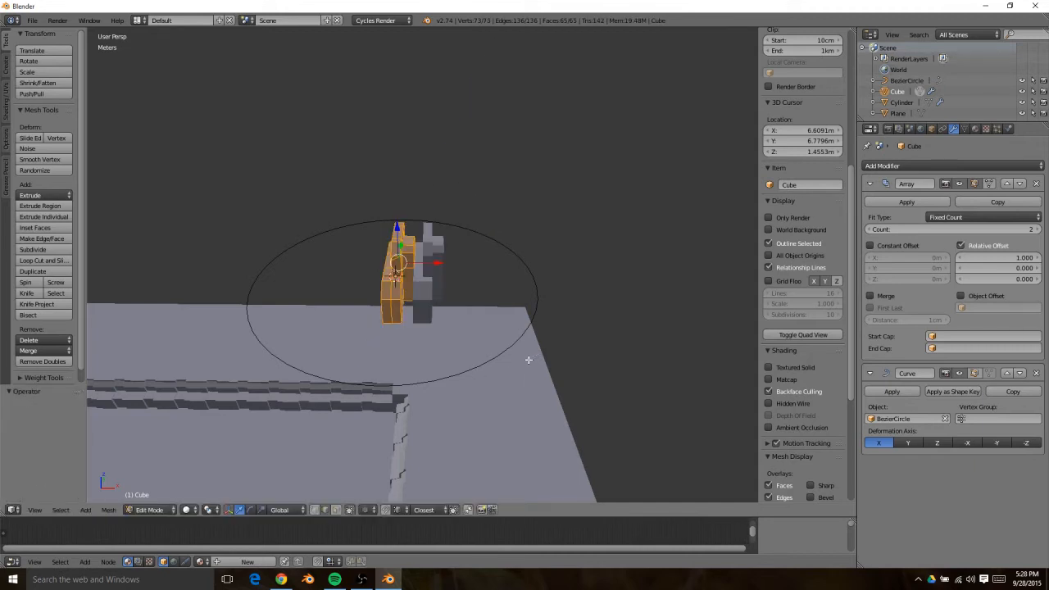
pyautogui.press('r')
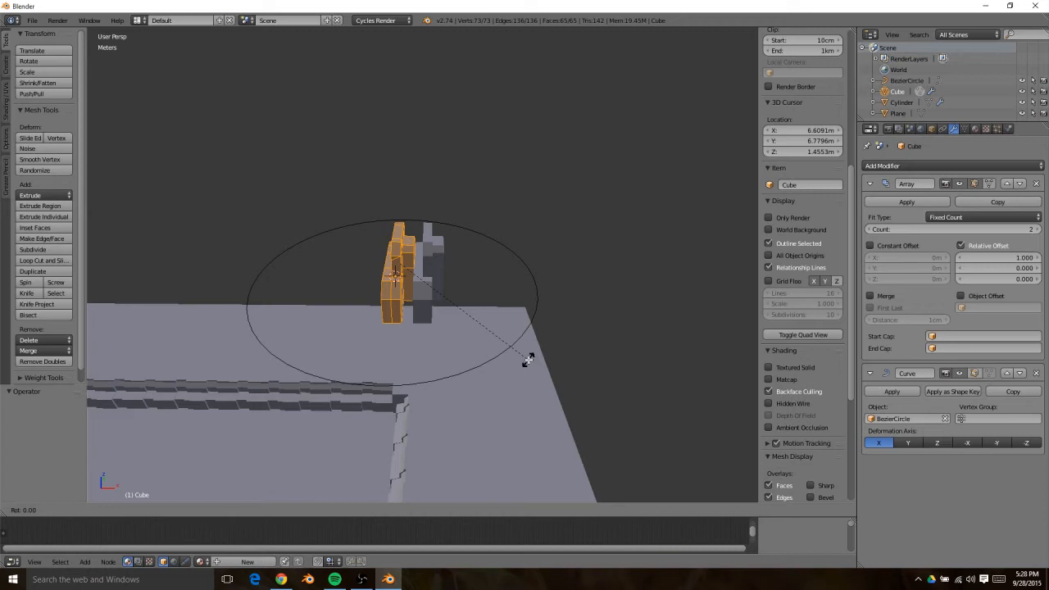
pyautogui.rightClick(528, 360)
pyautogui.press('Tab')
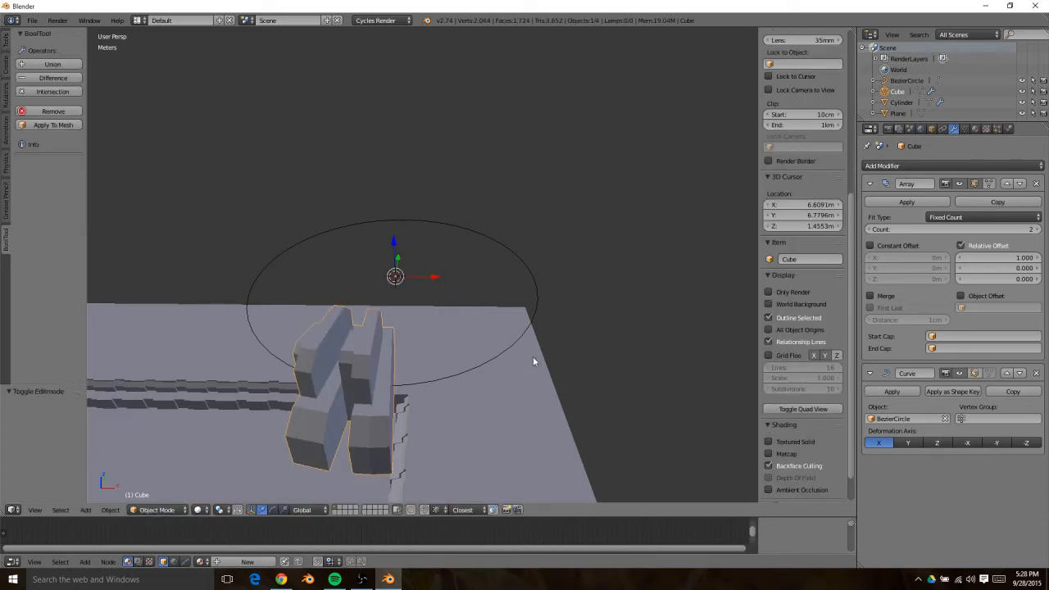
# Try the Curve modifier's other deformation axes and set it to -Y
pyautogui.click(906, 444)
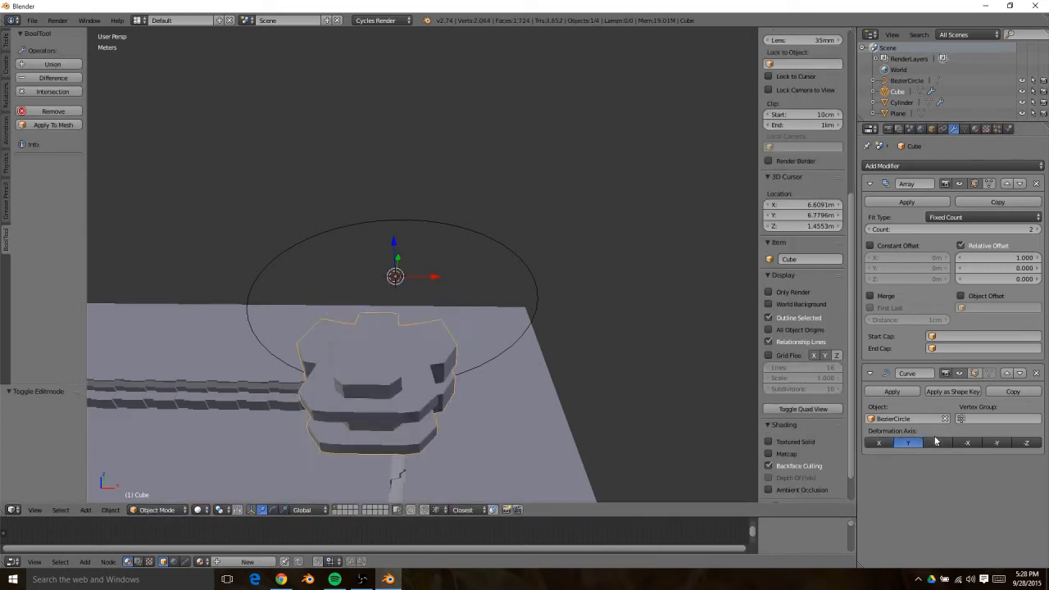
pyautogui.click(936, 443)
pyautogui.click(966, 444)
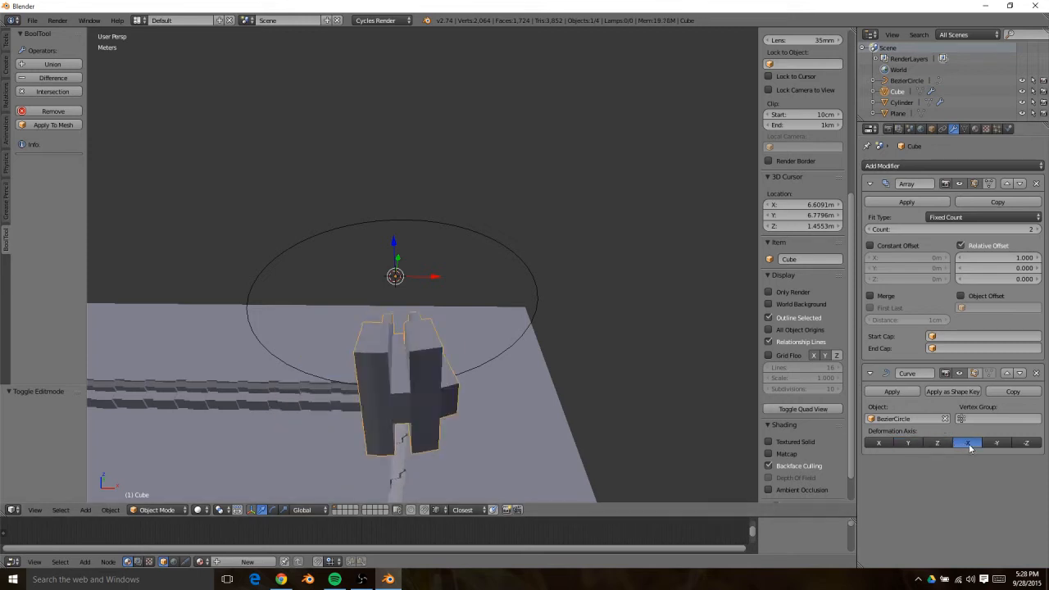
pyautogui.click(997, 443)
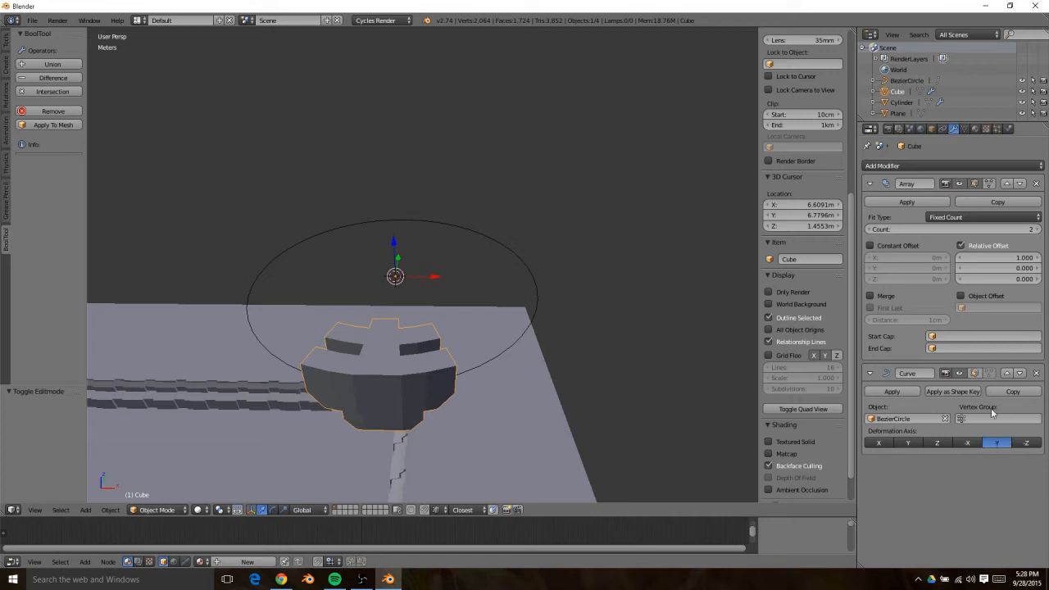
# Set the Array's relative offset to 0 in X and 1 in Y
pyautogui.click(1006, 260)
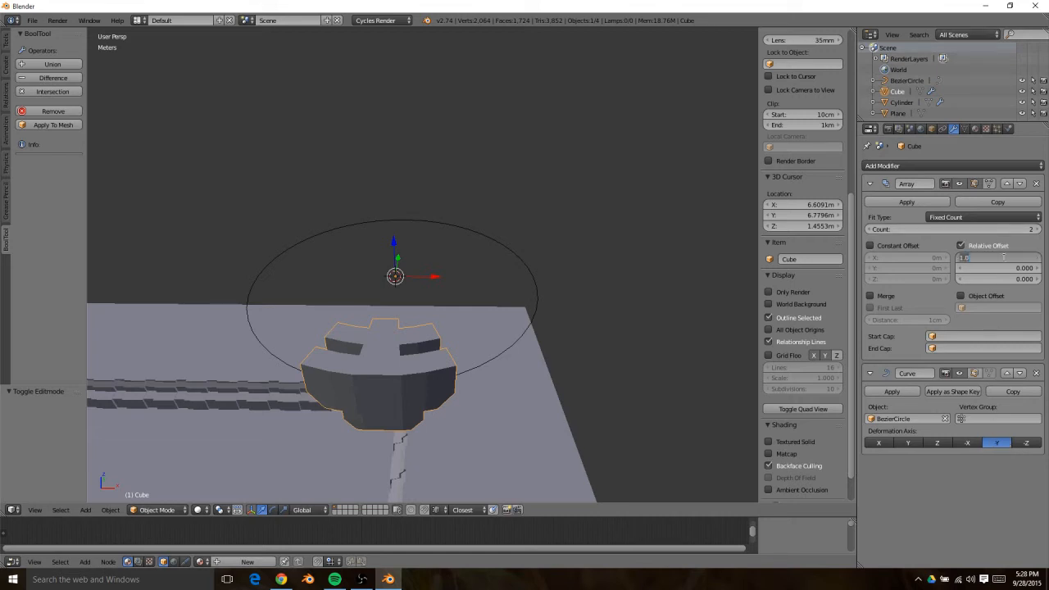
pyautogui.write('0')
pyautogui.press('Return')
pyautogui.click(986, 268)
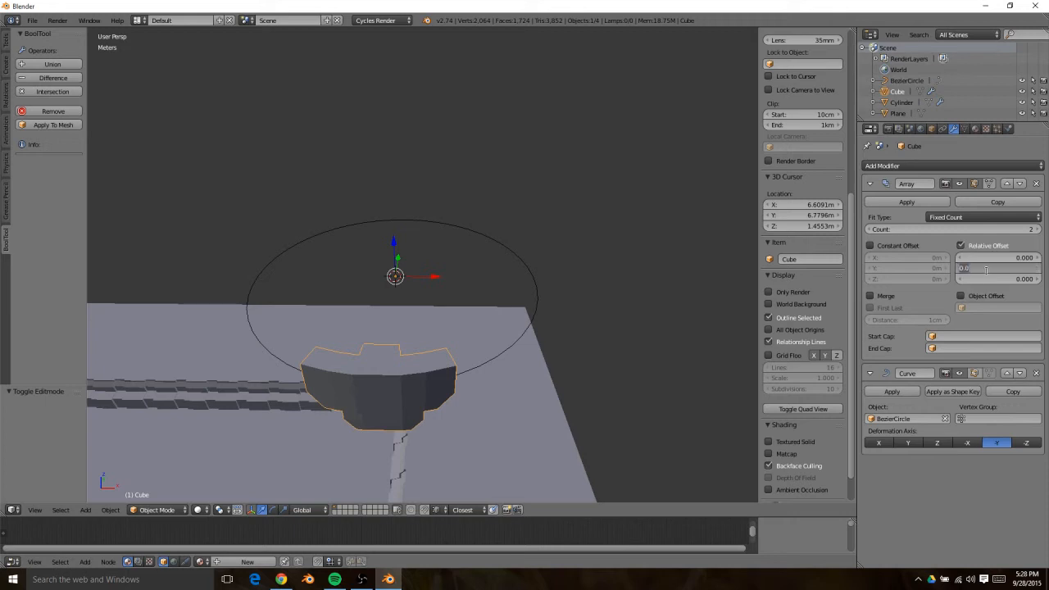
pyautogui.write('1')
pyautogui.press('Return')
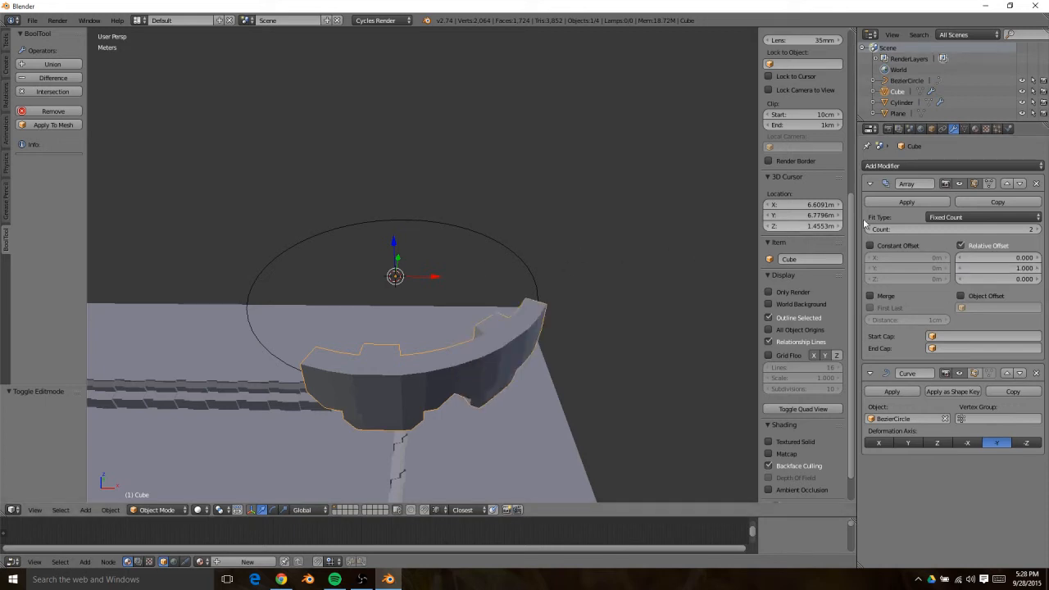
# Raise the Array count to 9 so the blocks run around the circle as a ring
pyautogui.click(1039, 230)
pyautogui.click(1038, 229)
pyautogui.click(1039, 229)
pyautogui.click(1038, 230)
pyautogui.click(1038, 230)
pyautogui.click(1038, 229)
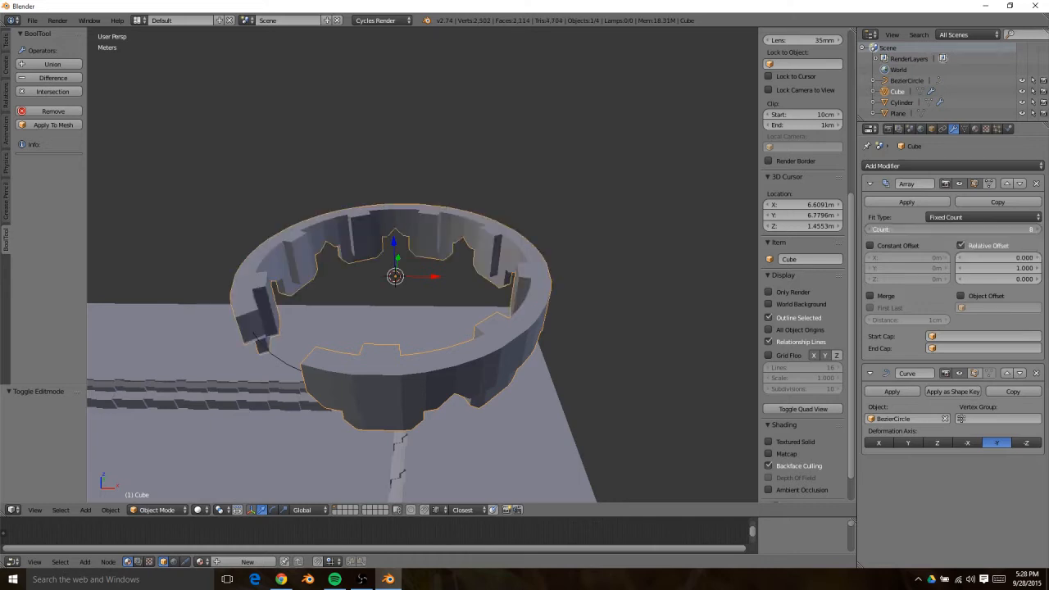
pyautogui.click(1038, 229)
pyautogui.moveTo(471, 286); pyautogui.dragTo(516, 324, button='middle')
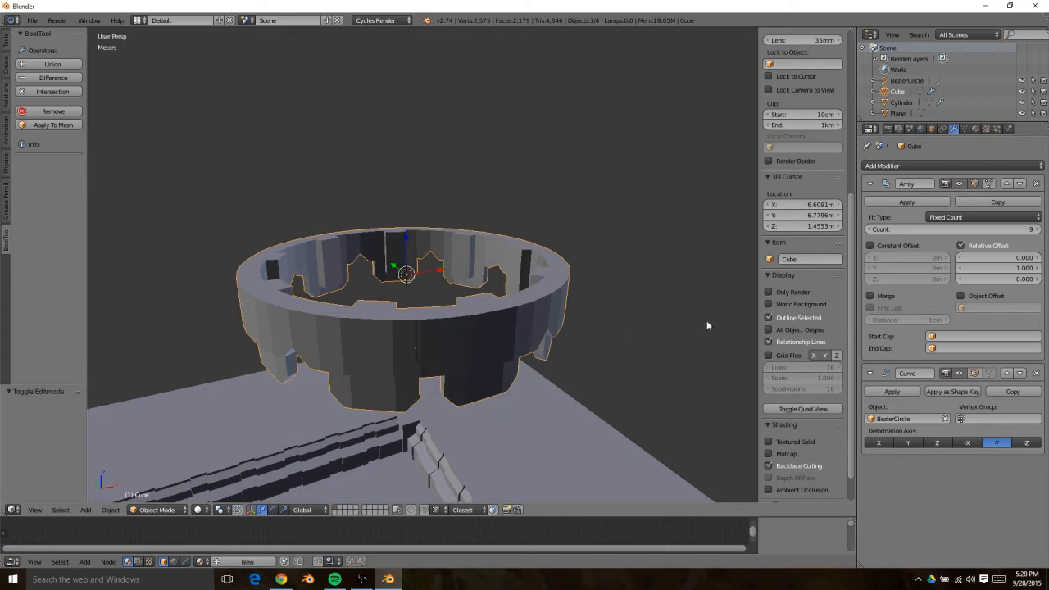
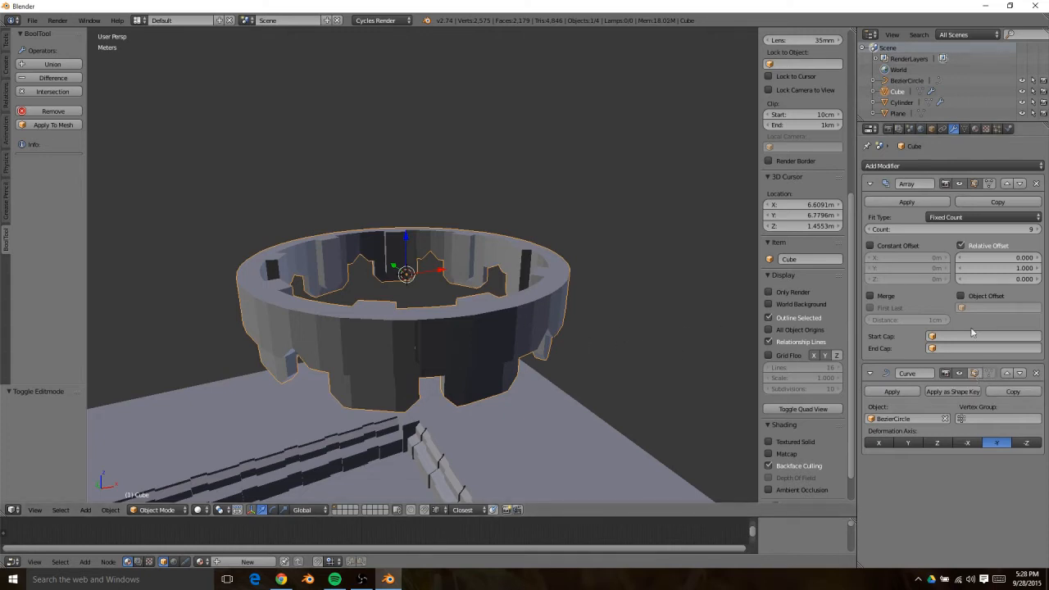
# Show the Curve deformation while editing the block's mesh and scale the mesh to about 0.97 along Y to close the ring
pyautogui.press('Tab')
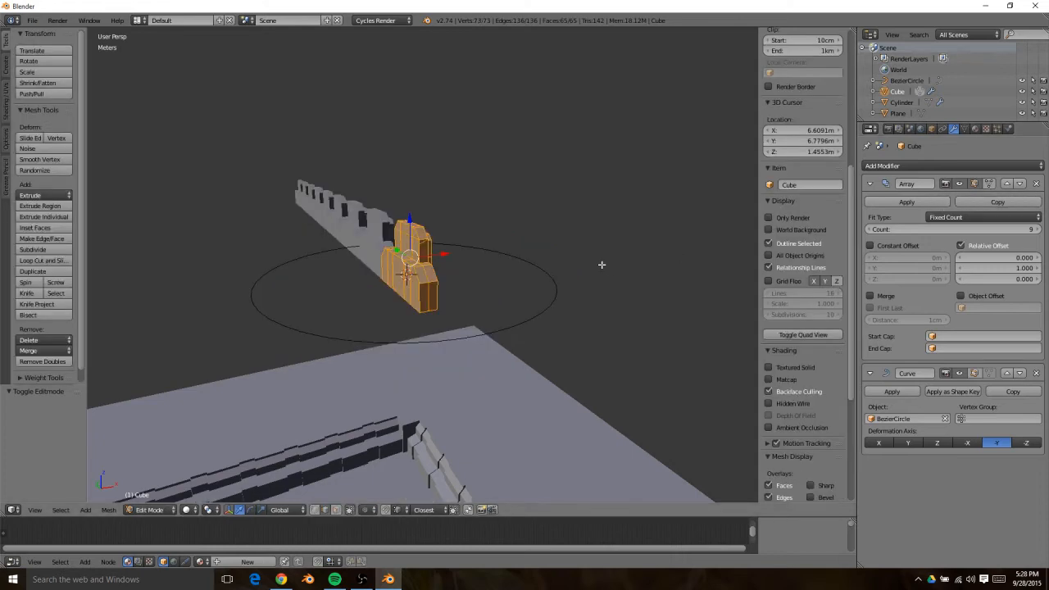
pyautogui.click(974, 372)
pyautogui.press('s')
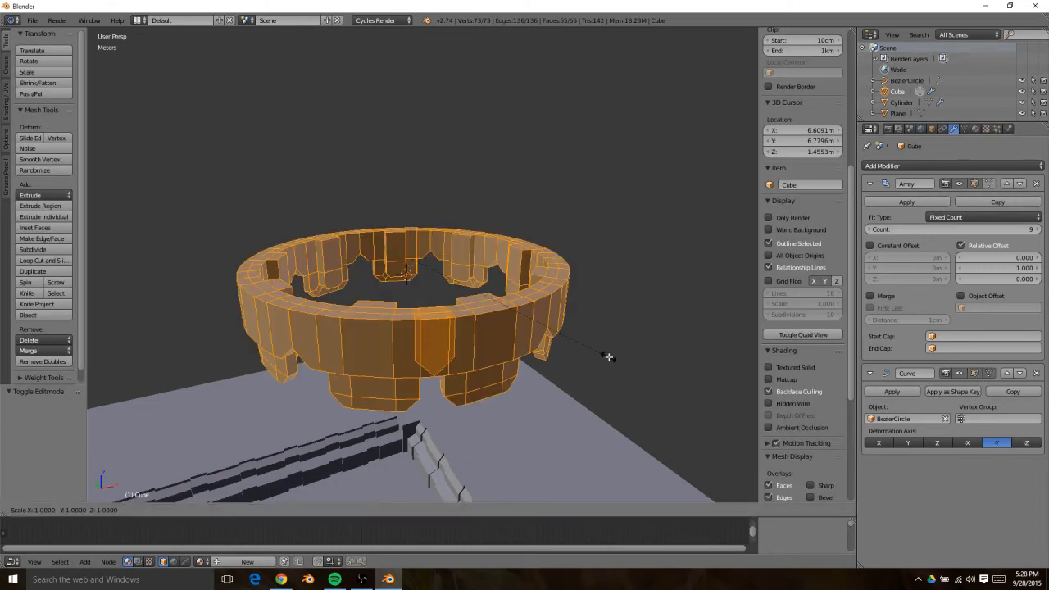
pyautogui.press('x')
pyautogui.press('y')
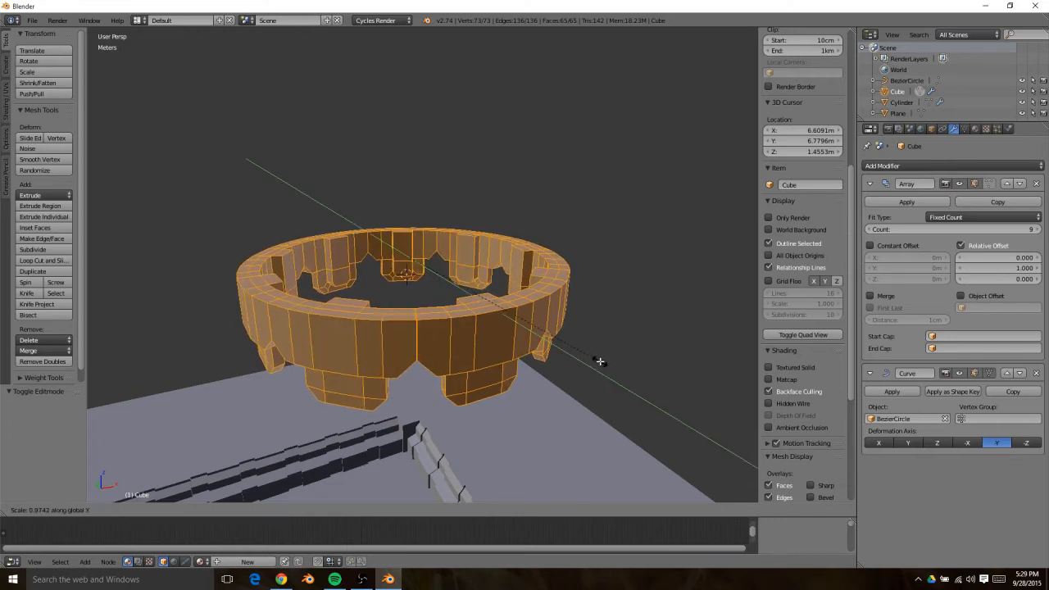
pyautogui.click(599, 361)
pyautogui.press('Tab')
pyautogui.moveTo(417, 290); pyautogui.dragTo(543, 357, button='middle')
pyautogui.moveTo(585, 314); pyautogui.dragTo(492, 321, button='middle')
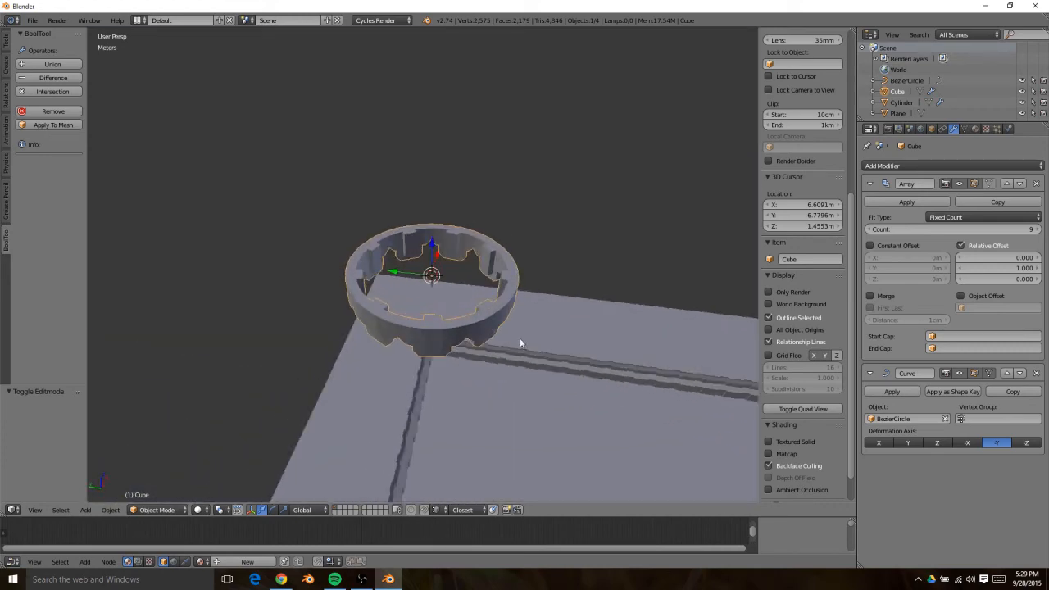
# Apply the ring's Array and Curve modifiers and rescale its mesh to about 0.384 overall and 2.106 along Z
pyautogui.click(902, 201)
pyautogui.click(902, 204)
pyautogui.press('Tab')
pyautogui.press('s')
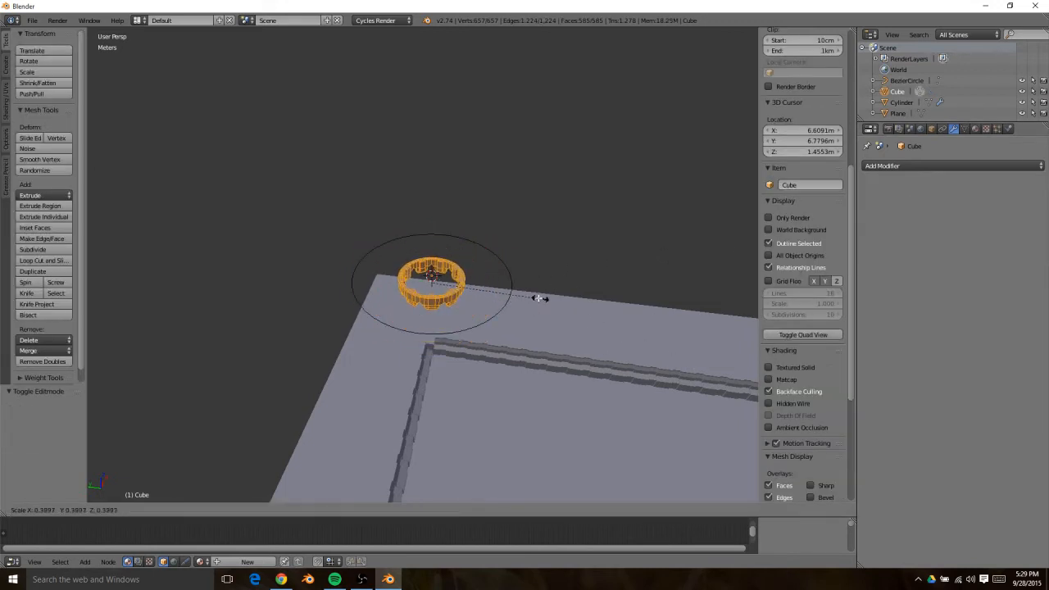
pyautogui.click(536, 298)
pyautogui.press('s')
pyautogui.press('z')
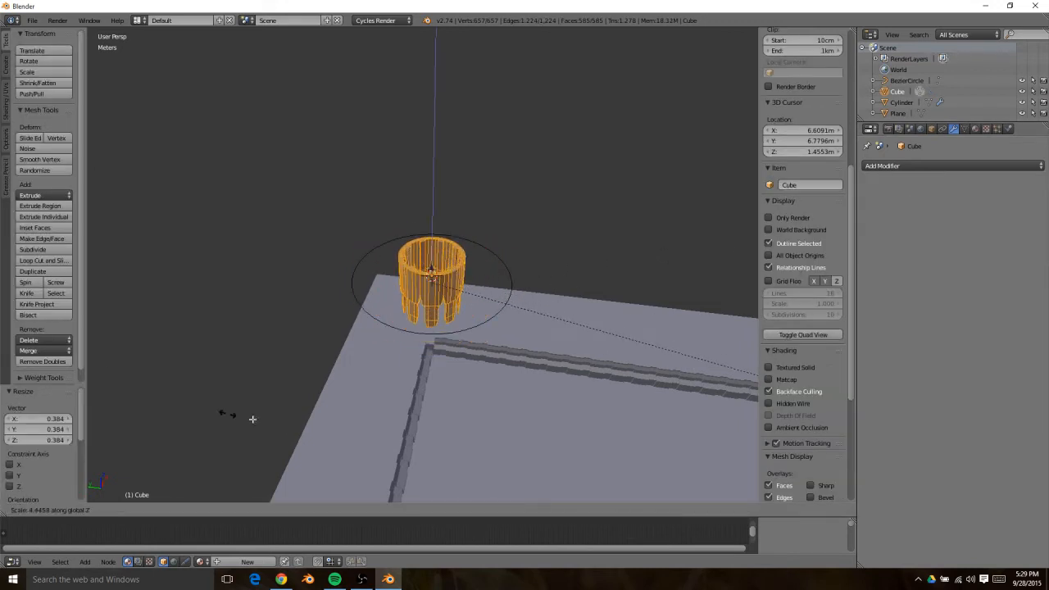
pyautogui.click(651, 329)
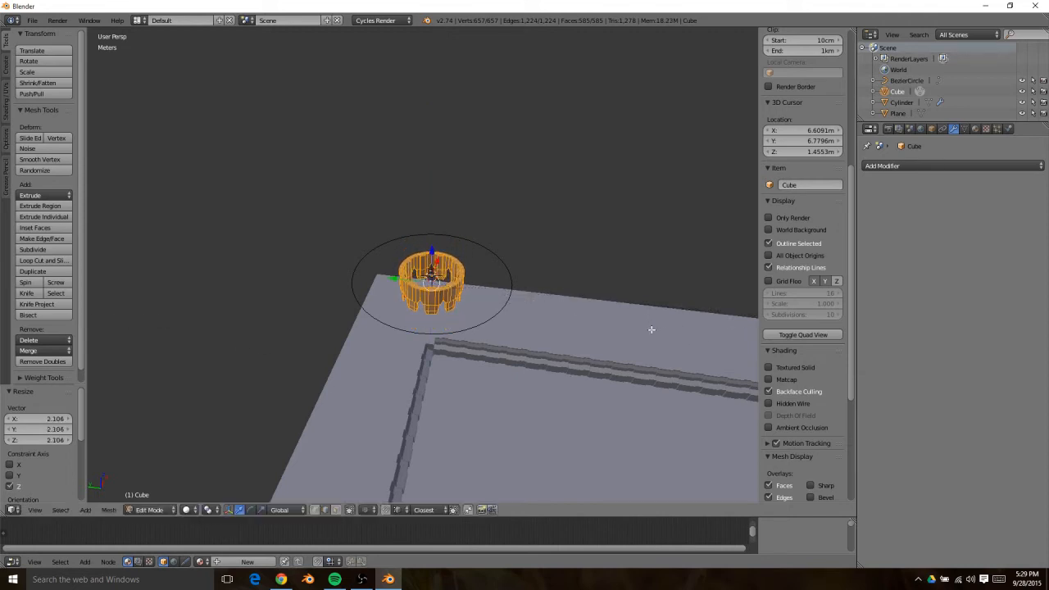
# Leave the ring's mesh editing and delete the BezierCircle guide curve around it
pyautogui.moveTo(410, 308); pyautogui.dragTo(449, 261, button='middle')
pyautogui.hotkey('shift', 'a')
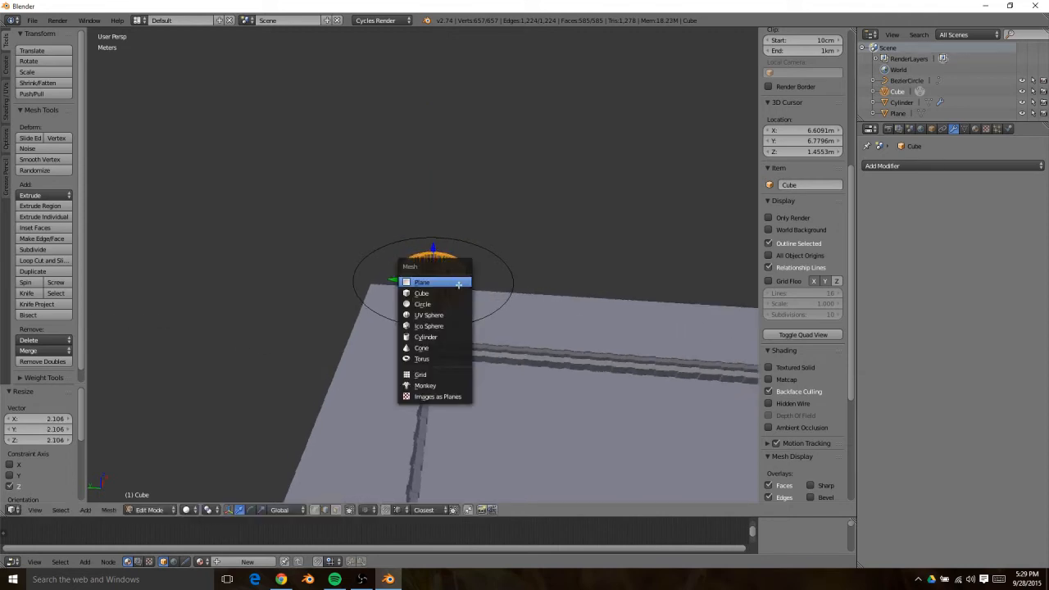
pyautogui.press('Tab')
pyautogui.rightClick(473, 242)
pyautogui.press('x')
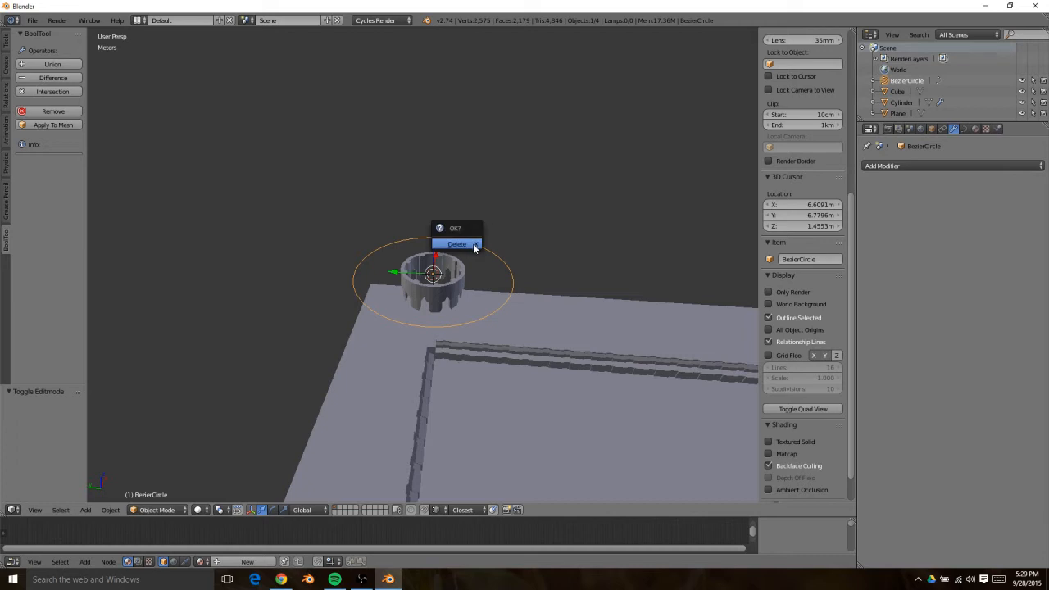
pyautogui.click(473, 242)
# Add a mesh cylinder at the ring's centre with 32 vertices
pyautogui.hotkey('shift', 'a')
pyautogui.moveTo(457, 281)
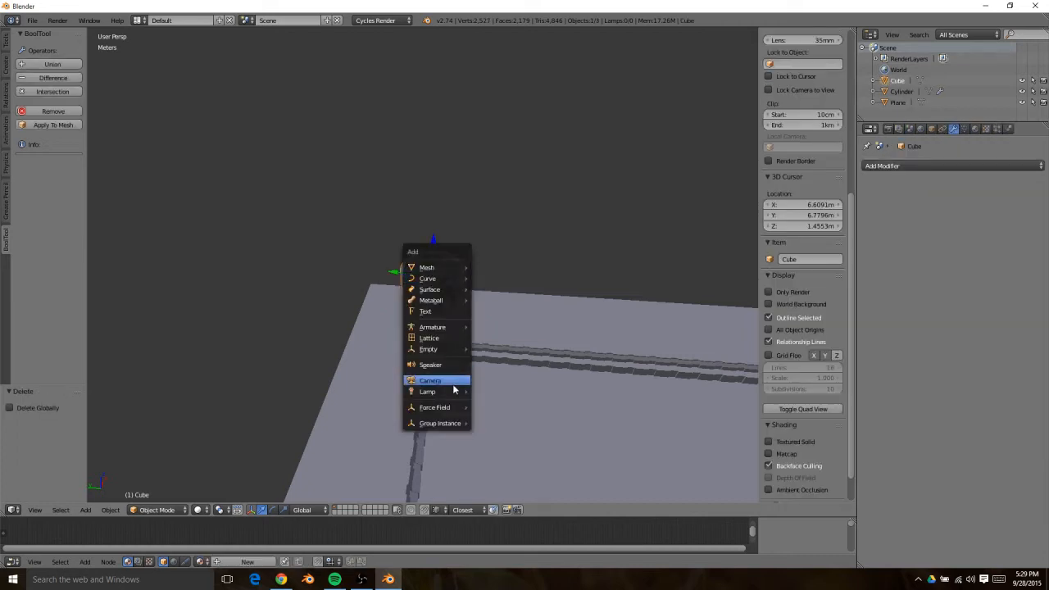
pyautogui.moveTo(434, 293)
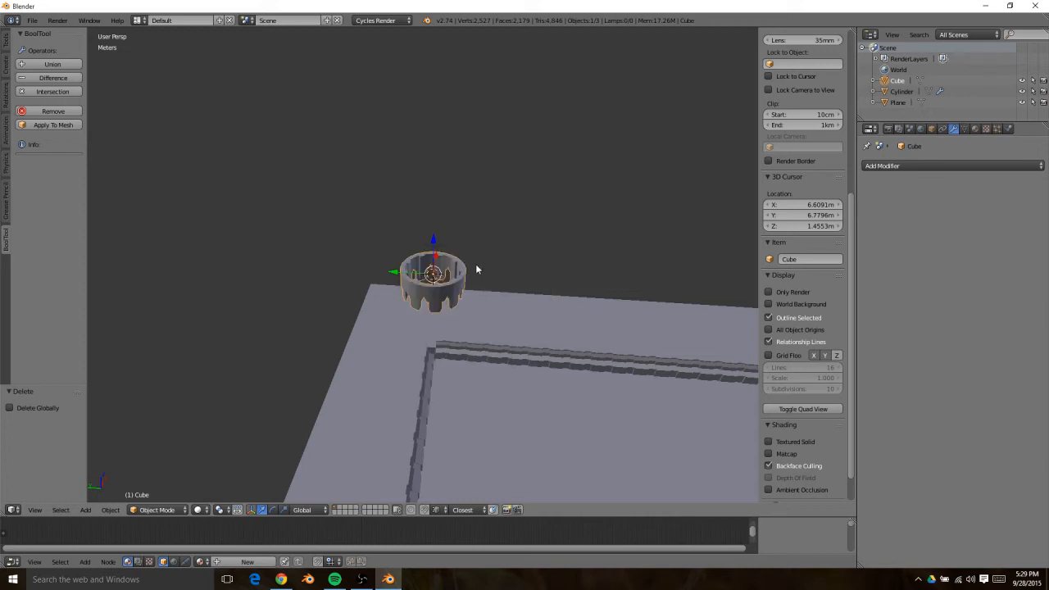
pyautogui.hotkey('shift', 'a')
pyautogui.moveTo(472, 259)
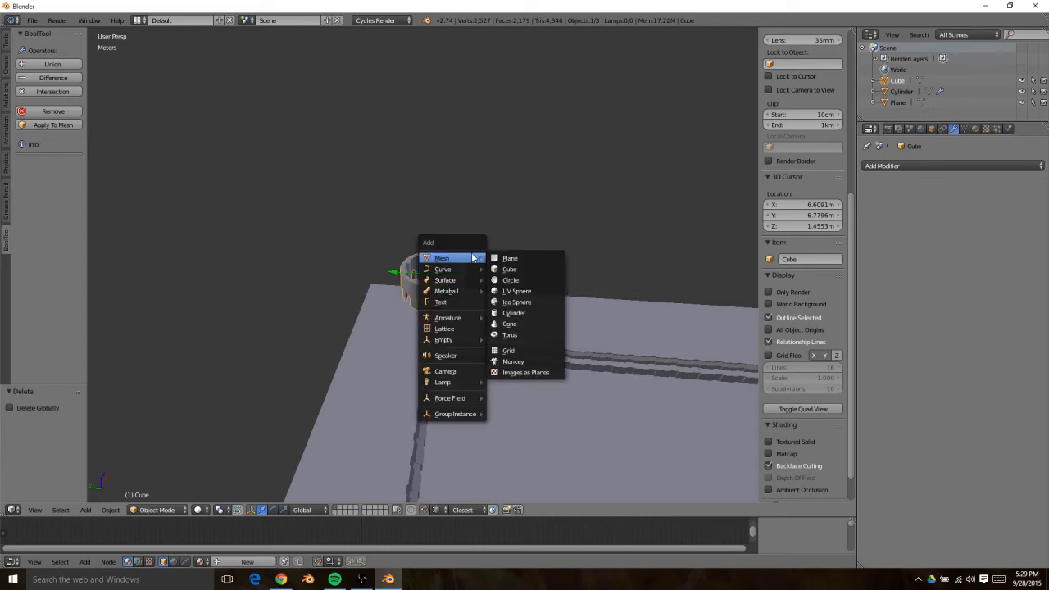
pyautogui.click(517, 312)
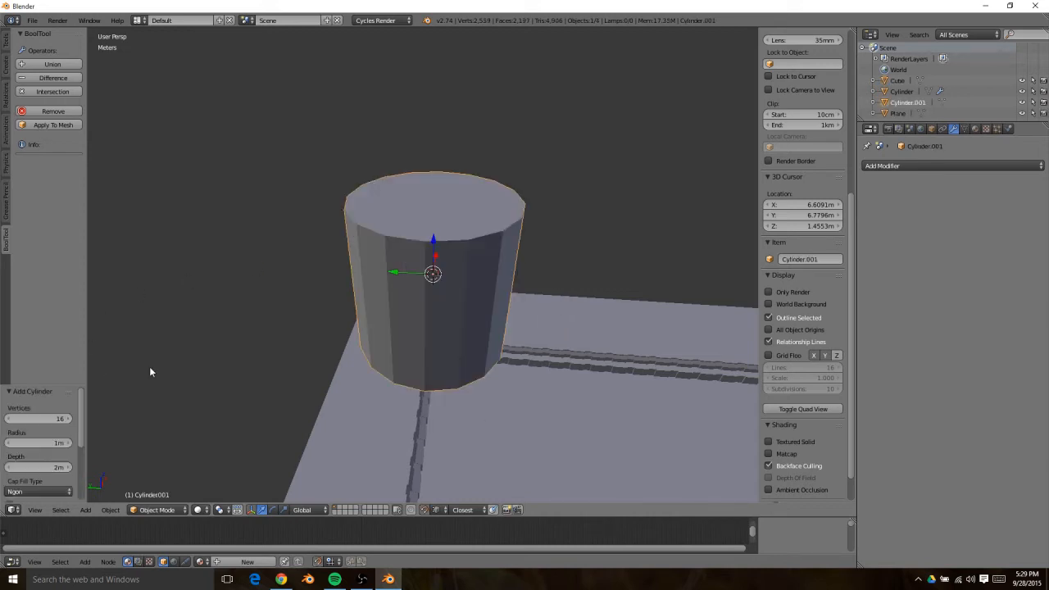
pyautogui.click(47, 414)
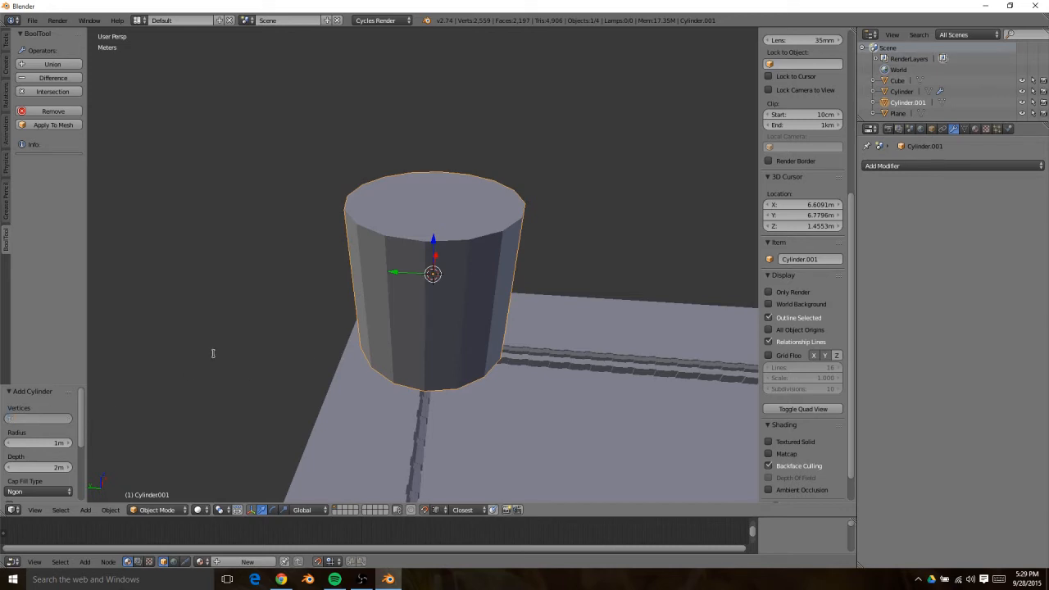
pyautogui.write('32')
pyautogui.press('Return')
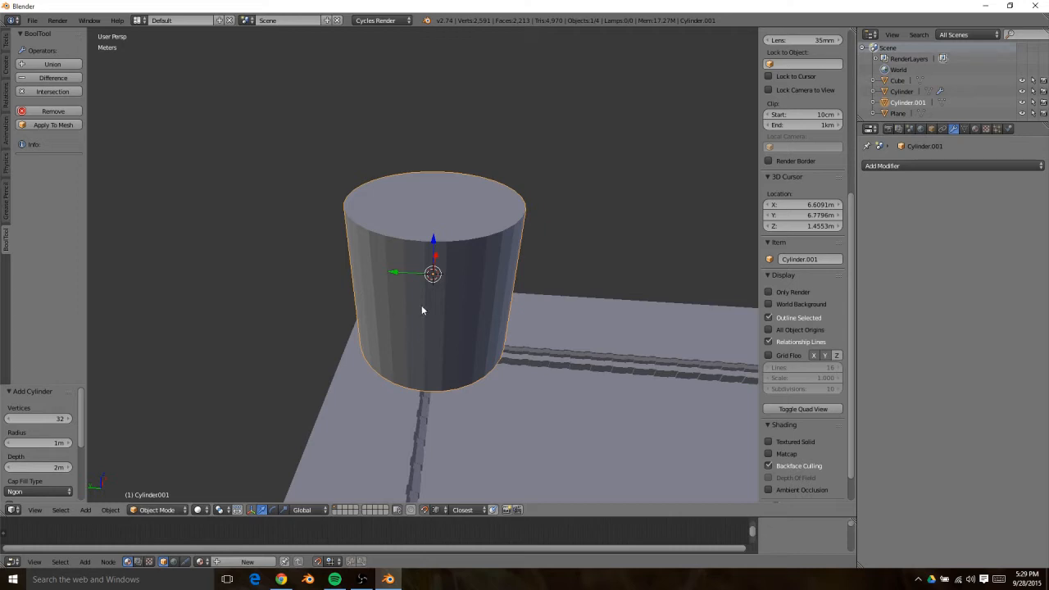
# Scale the cylinder by about 0.338 and again by 1.171 to fit within the ring's wall, and lower it about 80.4 cm
pyautogui.press('s')
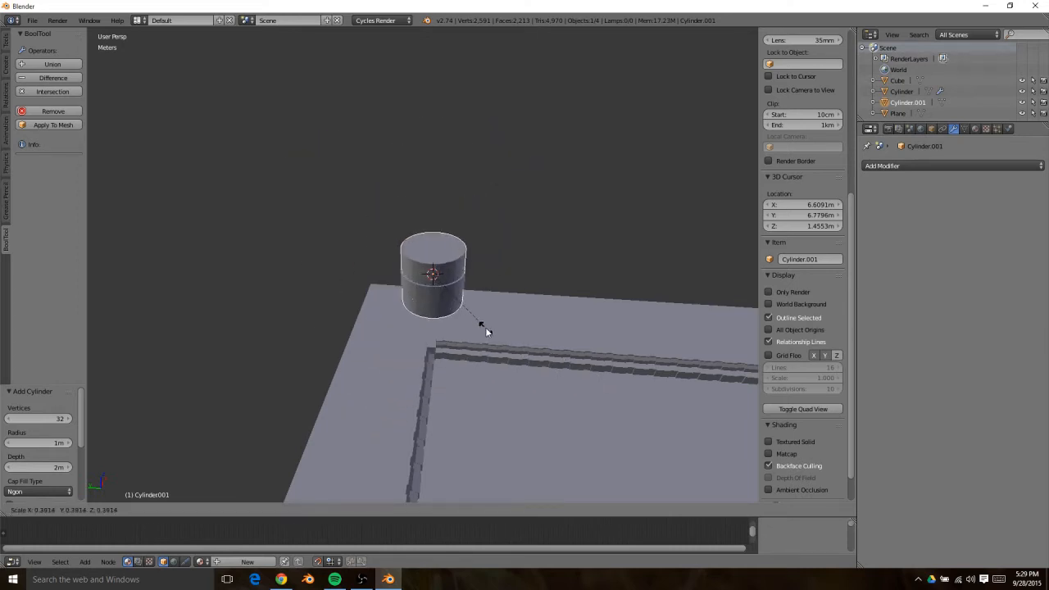
pyautogui.click(471, 323)
pyautogui.press('s')
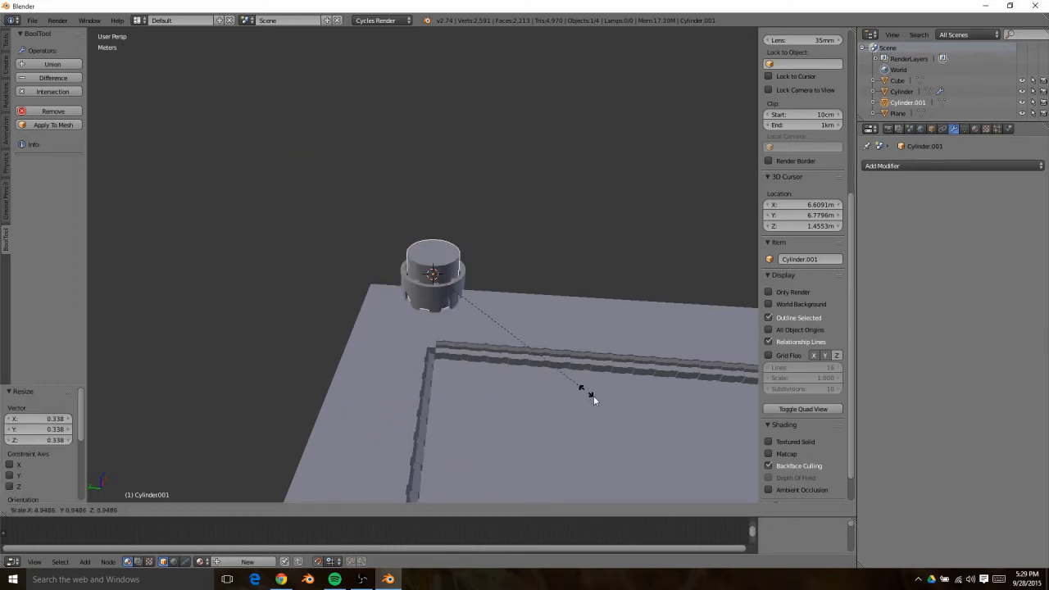
pyautogui.click(618, 418)
pyautogui.press('g')
pyautogui.press('z')
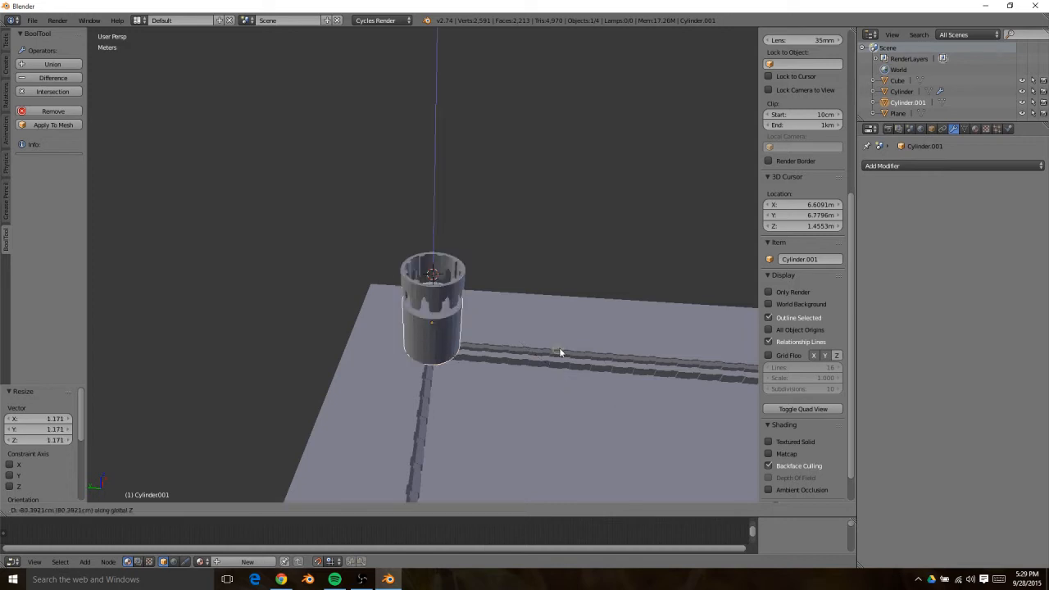
pyautogui.click(558, 345)
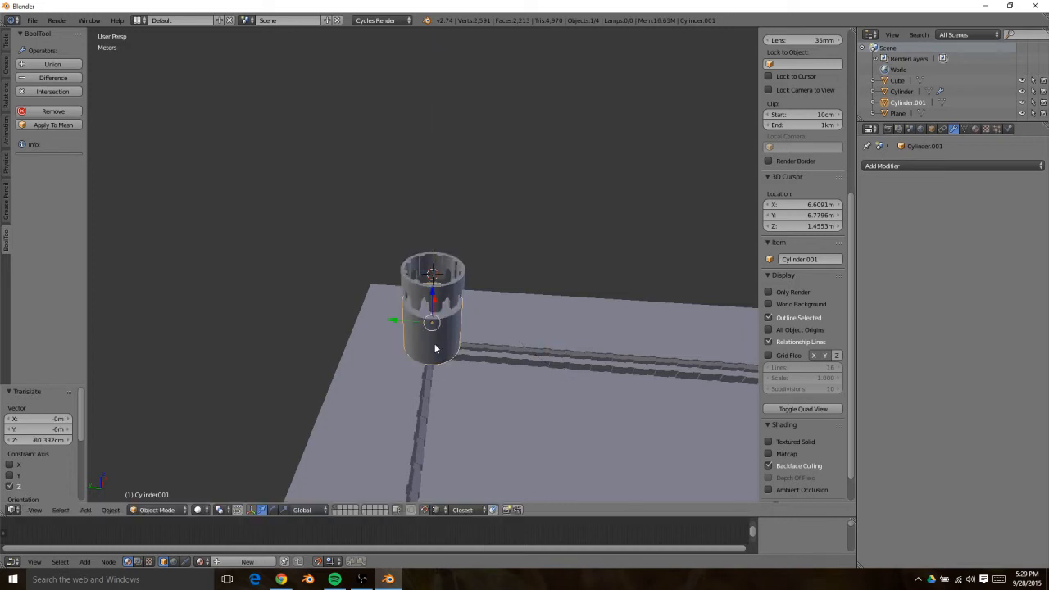
# Raise the cylinder about 49.74 cm to the ring's top, and drop it 2.24 cm so its cap sits below the rim
pyautogui.moveTo(435, 348); pyautogui.dragTo(392, 290, button='middle')
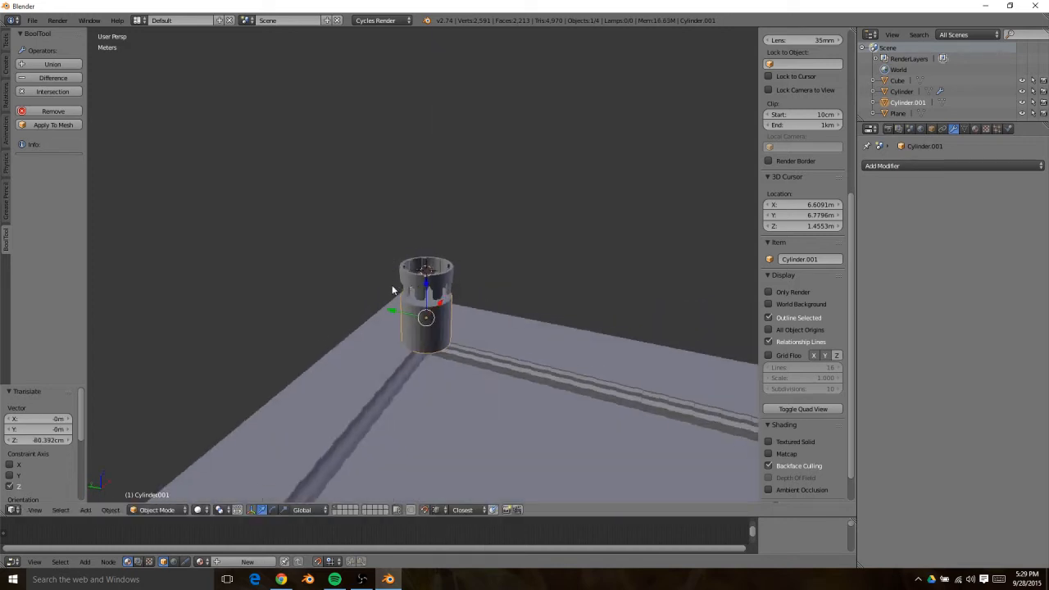
pyautogui.scroll(5, 392, 290)
pyautogui.press('g')
pyautogui.press('z')
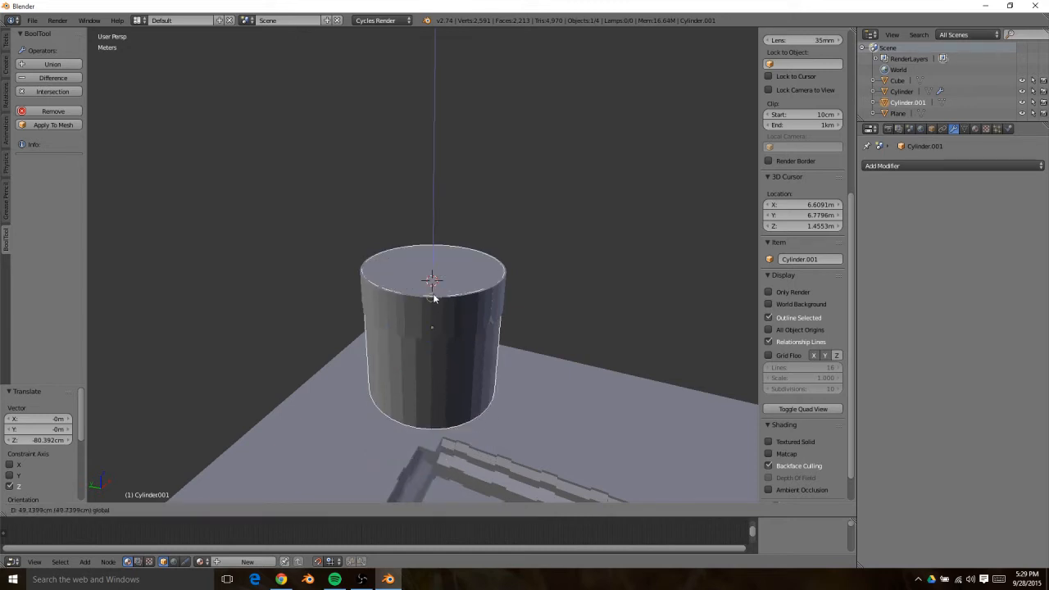
pyautogui.click(434, 299)
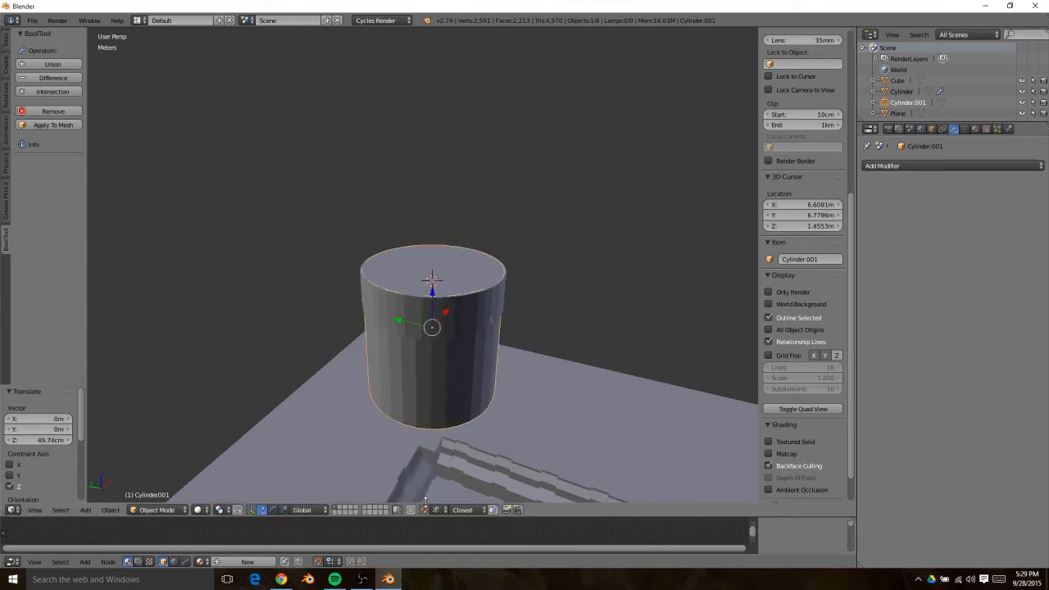
pyautogui.press('g')
pyautogui.press('z')
pyautogui.click(433, 308)
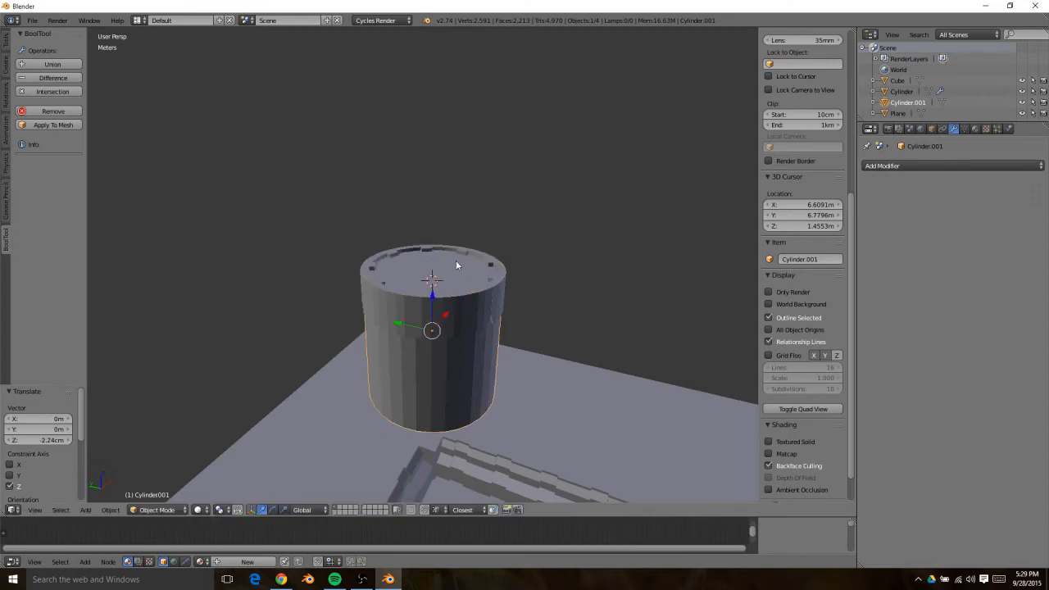
# Subtract the ring from the cylinder with a BoolTool Difference and inspect the cut
pyautogui.rightClick(386, 293)
pyautogui.keyDown('shift'); pyautogui.rightClick(371, 350); pyautogui.keyUp('shift')
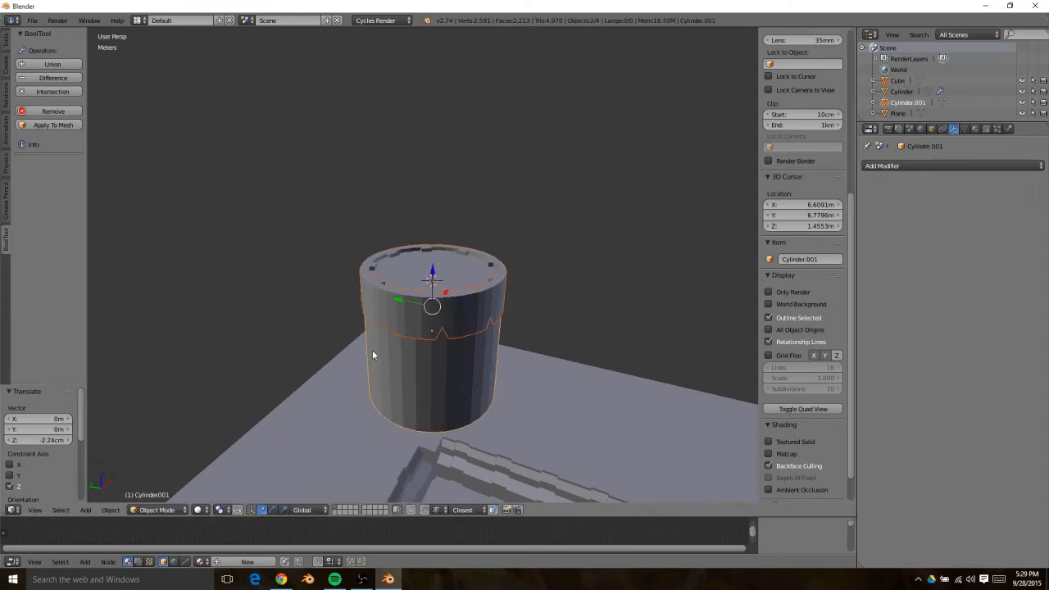
pyautogui.click(70, 80)
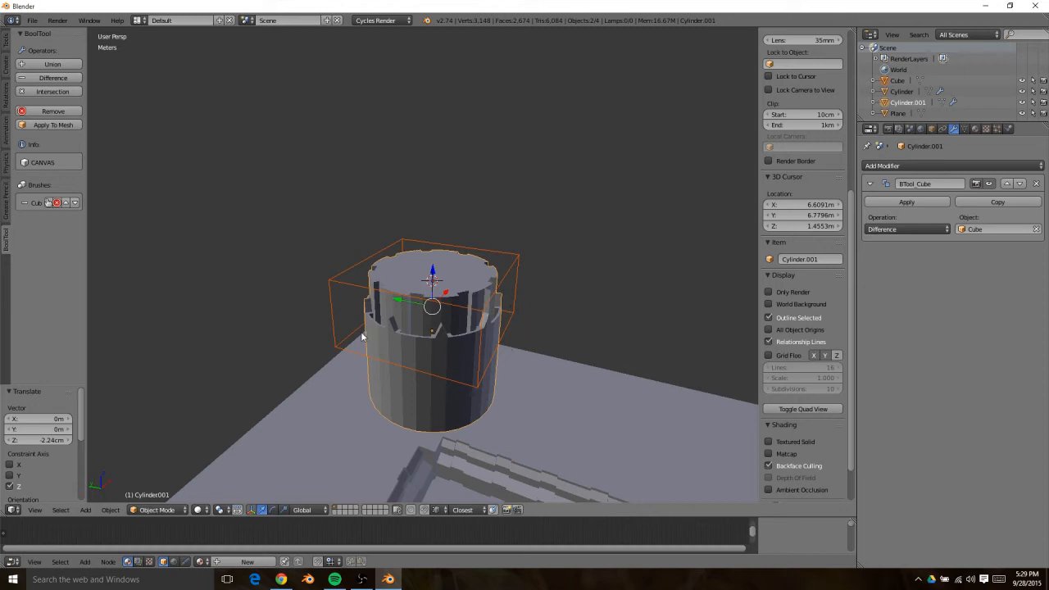
pyautogui.moveTo(363, 336); pyautogui.dragTo(492, 363, button='middle')
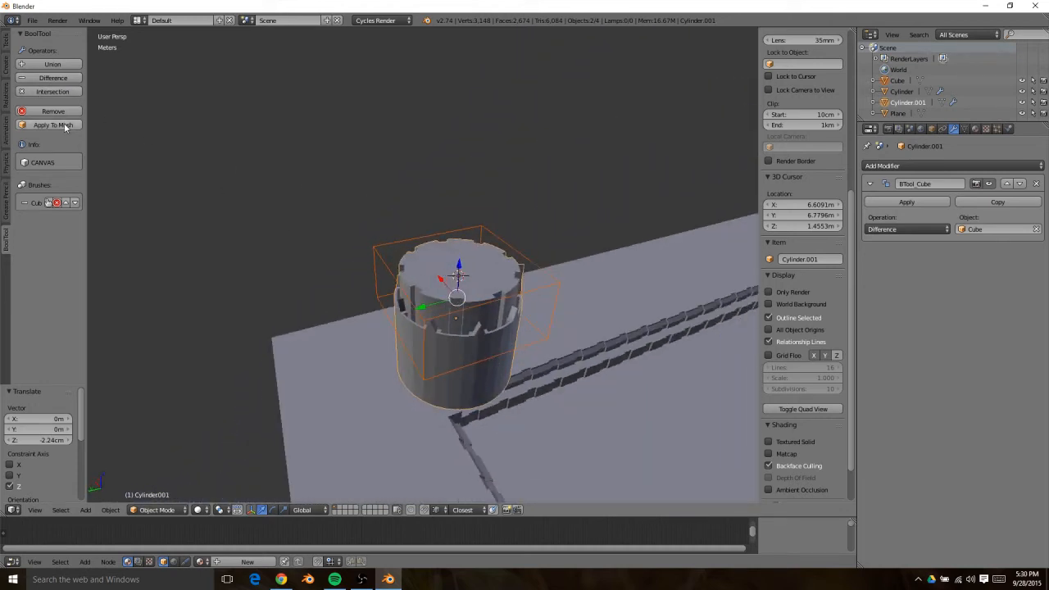
pyautogui.moveTo(434, 319); pyautogui.dragTo(445, 262, button='middle')
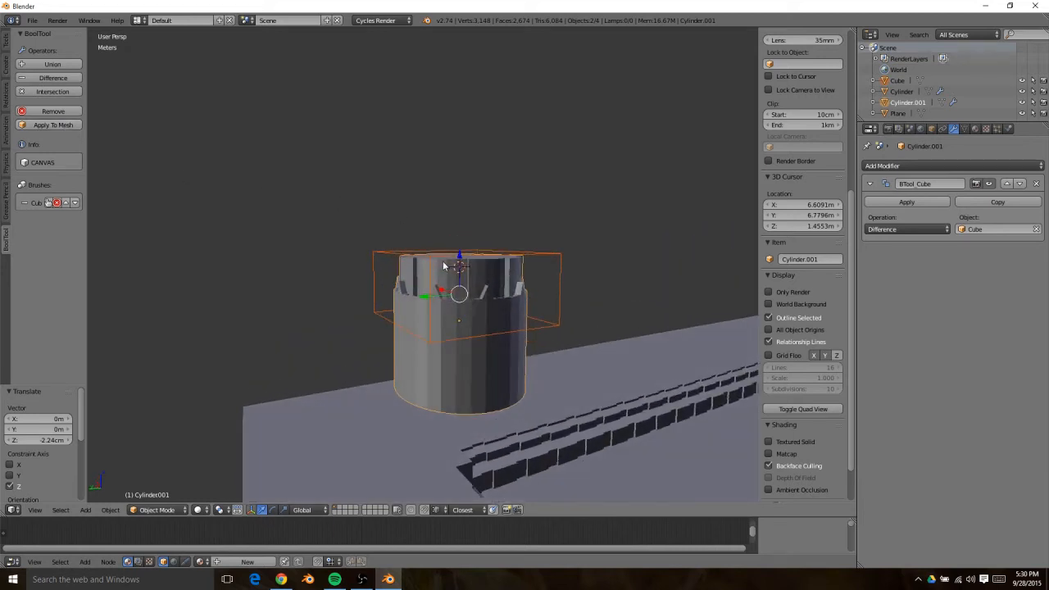
# Try enlarging the ring brush to about 1.08 of its size so it cuts through the cylinder's outer wall
pyautogui.scroll(2, 468, 302)
pyautogui.press('s')
pyautogui.rightClick(609, 394)
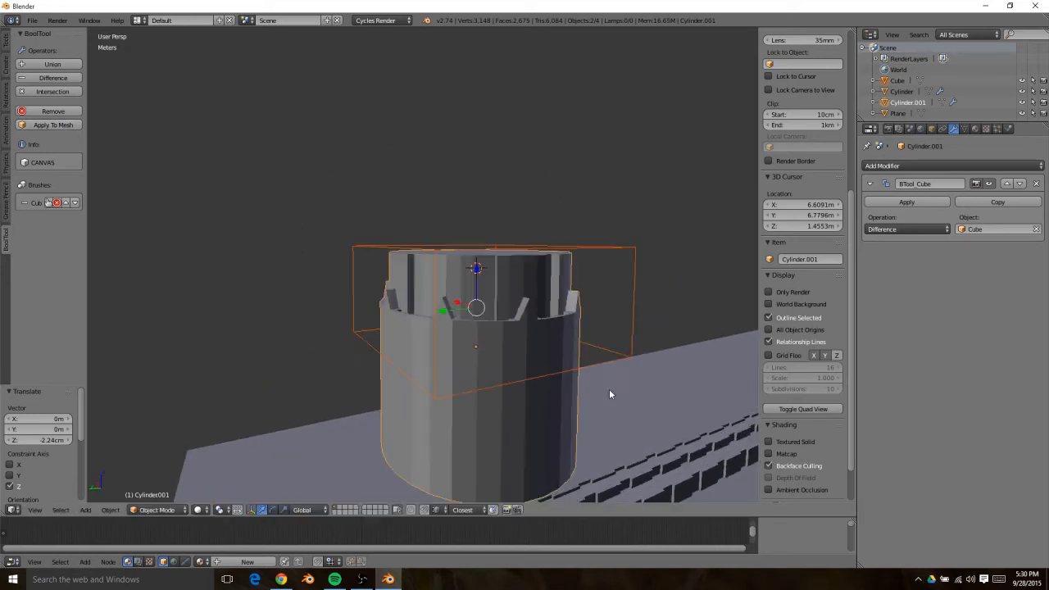
pyautogui.rightClick(434, 246)
pyautogui.press('s')
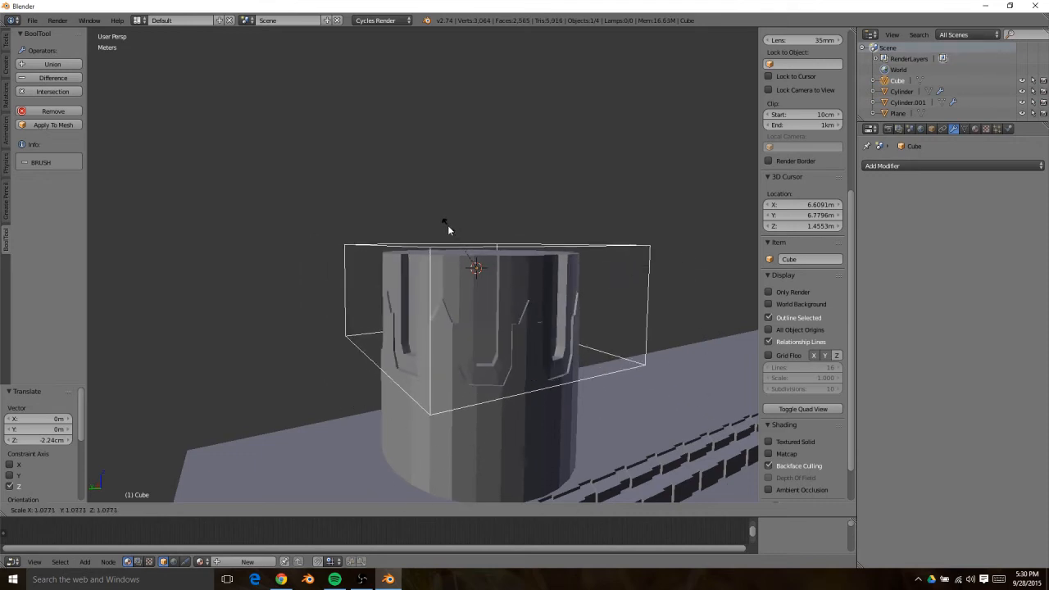
pyautogui.click(450, 225)
# Look over the ring's mesh in editing, and undo its enlargement and the Difference cut on the cylinder
pyautogui.press('Tab')
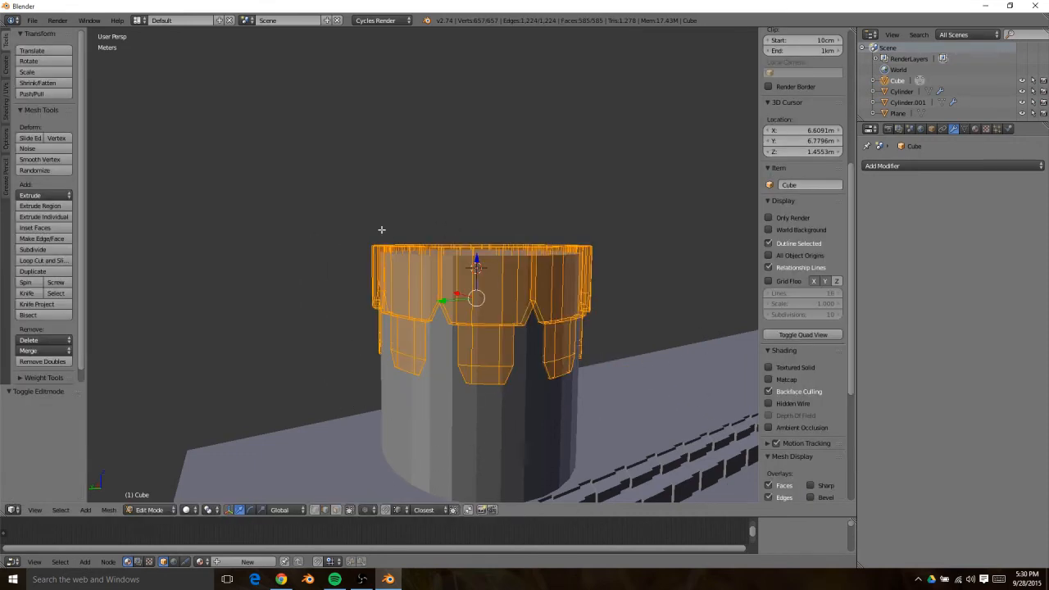
pyautogui.moveTo(369, 261); pyautogui.dragTo(506, 291, button='middle')
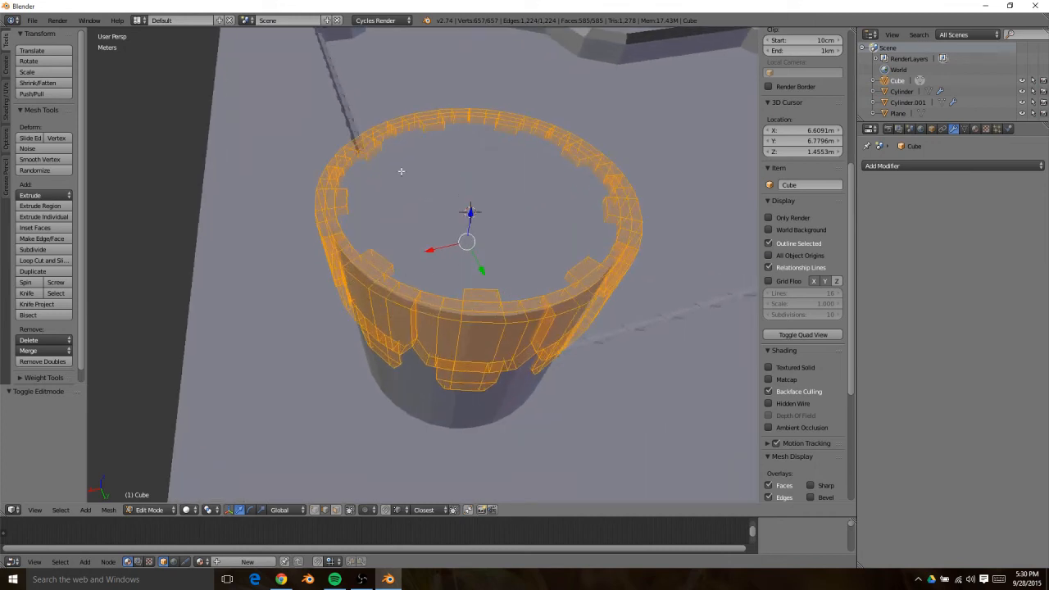
pyautogui.hotkey('ctrl', 'z')
pyautogui.press('a')
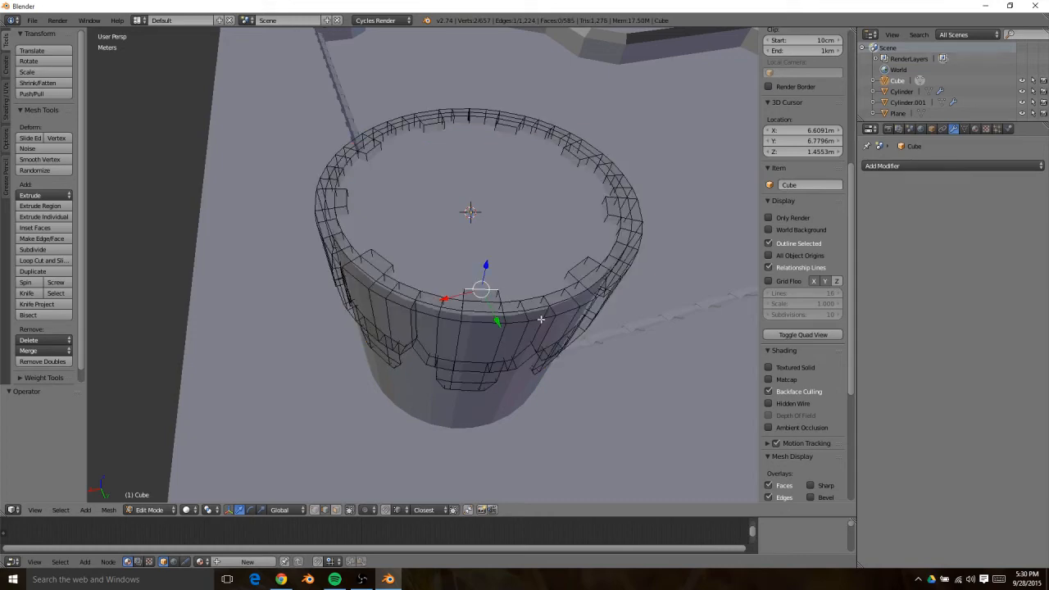
pyautogui.scroll(-4, 541, 319)
pyautogui.press('Tab')
pyautogui.hotkey('ctrl', 'z')
pyautogui.hotkey('ctrl', 'z')
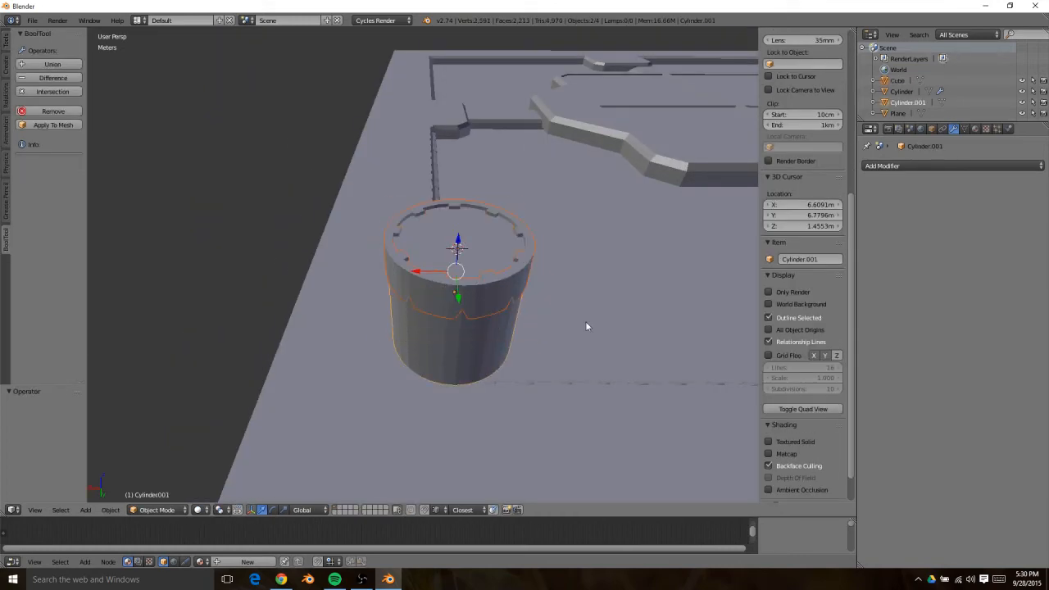
pyautogui.press('Tab')
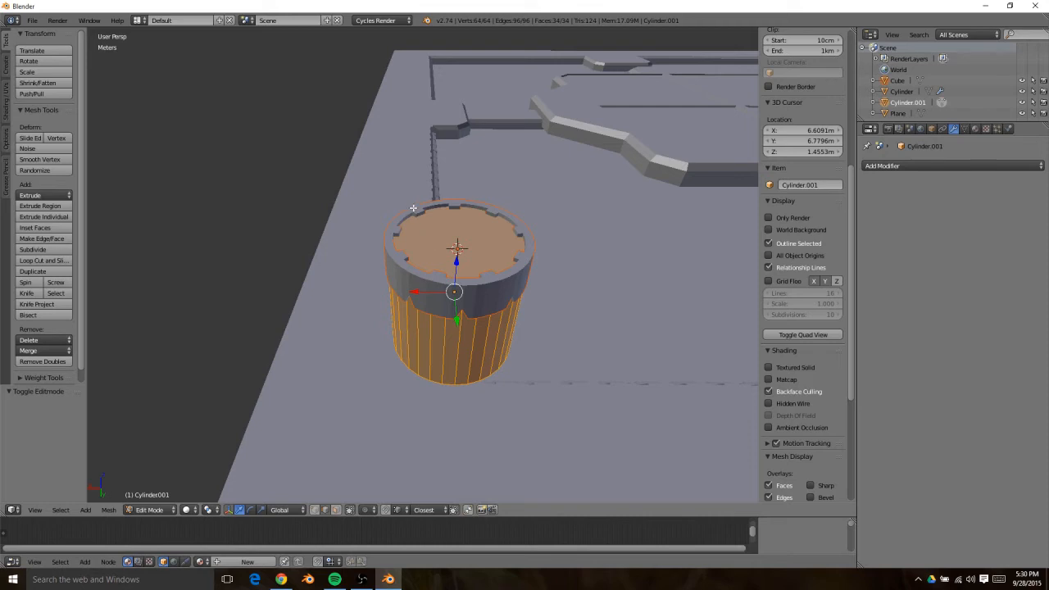
pyautogui.rightClick(414, 208)
pyautogui.scroll(4, 420, 212)
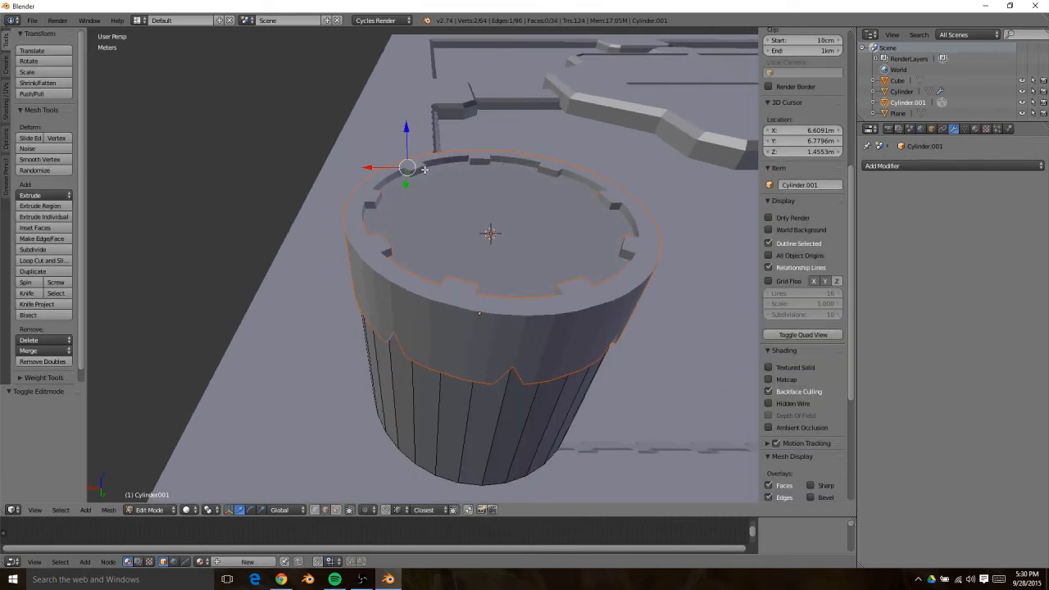
pyautogui.press('Tab')
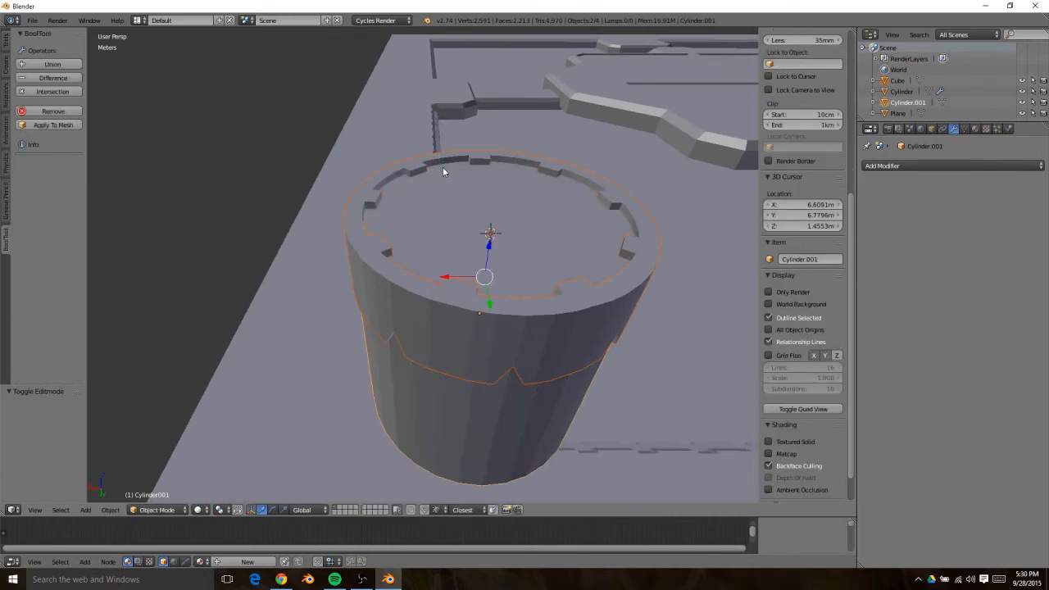
# Open the notched ring's mesh for editing in face select mode
pyautogui.rightClick(432, 167)
pyautogui.press('Tab')
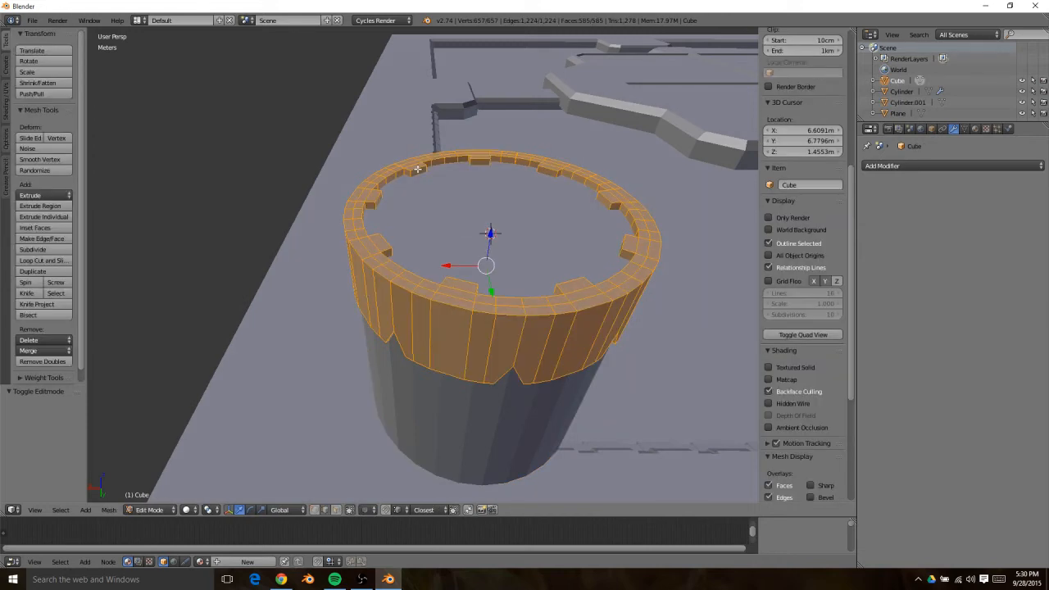
pyautogui.hotkey('ctrl', 'Tab')
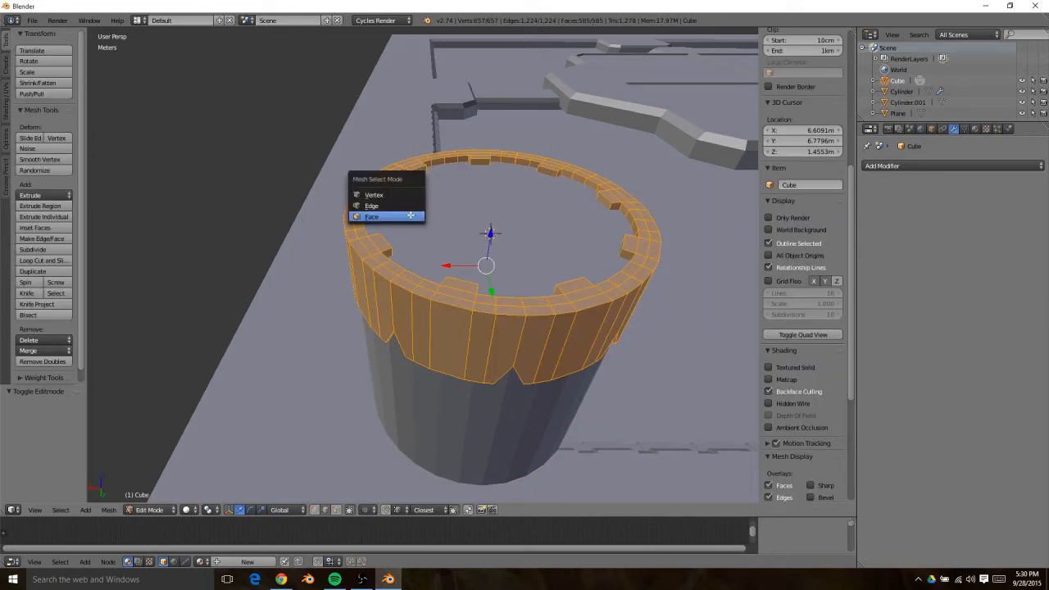
pyautogui.click(409, 216)
# Try selecting the faces around the ring's inner wall by picking shortest paths from tooth to tooth
pyautogui.rightClick(408, 173)
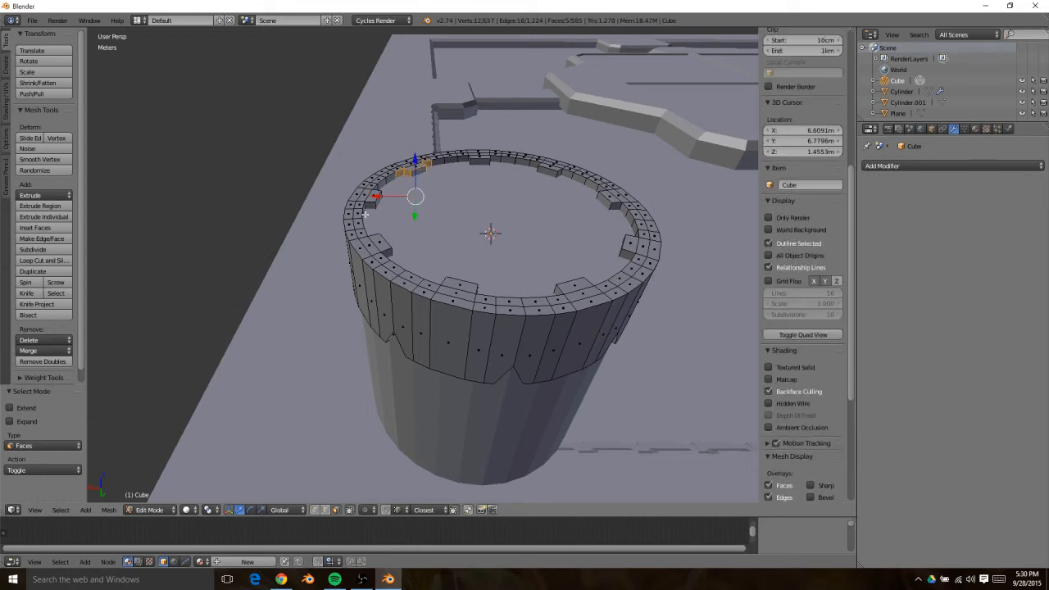
pyautogui.keyDown('ctrl'); pyautogui.rightClick(393, 206); pyautogui.keyUp('ctrl')
pyautogui.moveTo(405, 258); pyautogui.dragTo(399, 246, button='middle')
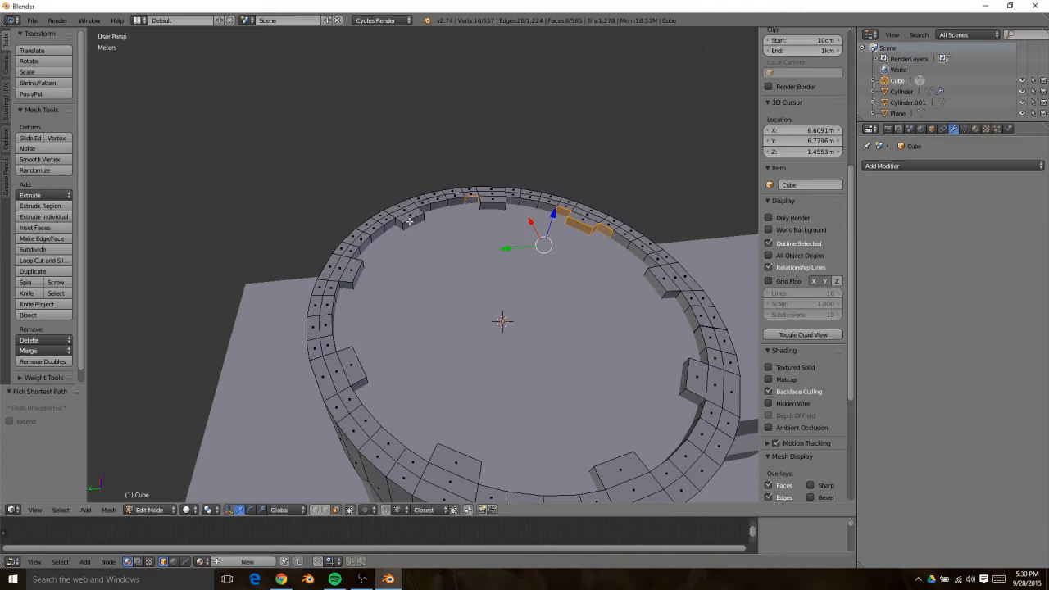
pyautogui.keyDown('ctrl'); pyautogui.rightClick(411, 222); pyautogui.keyUp('ctrl')
pyautogui.keyDown('ctrl'); pyautogui.rightClick(434, 210); pyautogui.keyUp('ctrl')
pyautogui.keyDown('ctrl'); pyautogui.rightClick(453, 205); pyautogui.keyUp('ctrl')
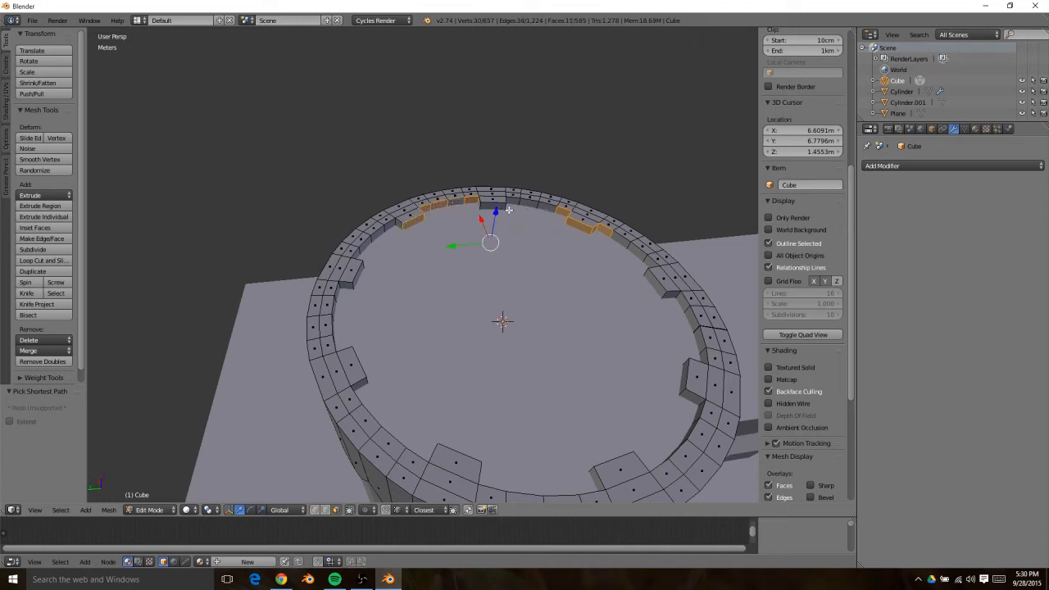
pyautogui.keyDown('ctrl'); pyautogui.rightClick(479, 205); pyautogui.keyUp('ctrl')
pyautogui.keyDown('ctrl'); pyautogui.rightClick(493, 208); pyautogui.keyUp('ctrl')
pyautogui.keyDown('ctrl'); pyautogui.rightClick(475, 201); pyautogui.keyUp('ctrl')
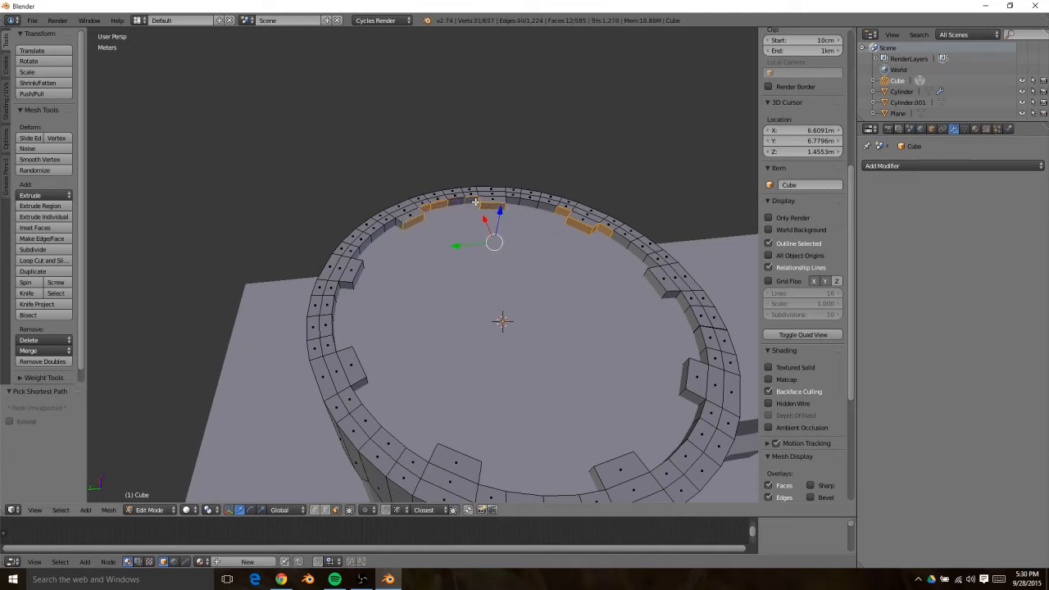
pyautogui.keyDown('ctrl'); pyautogui.rightClick(454, 213); pyautogui.keyUp('ctrl')
# Isolate the ring, select its whole mesh and bisect it horizontally through the upper wall at about Z 1.473 in the right orthographic view
pyautogui.press('KP_Divide')
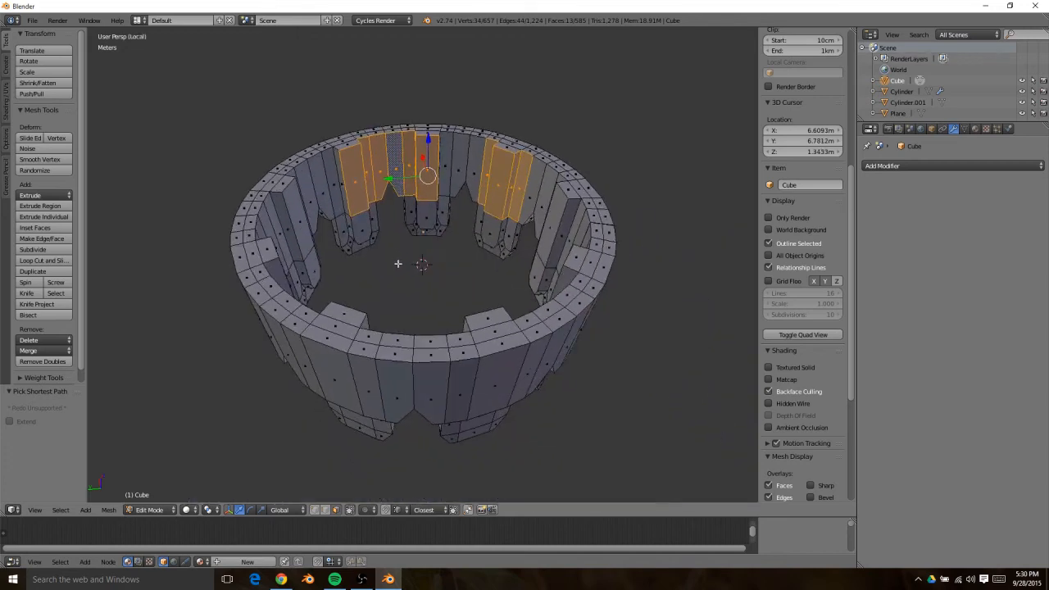
pyautogui.moveTo(417, 305); pyautogui.dragTo(393, 211, button='middle')
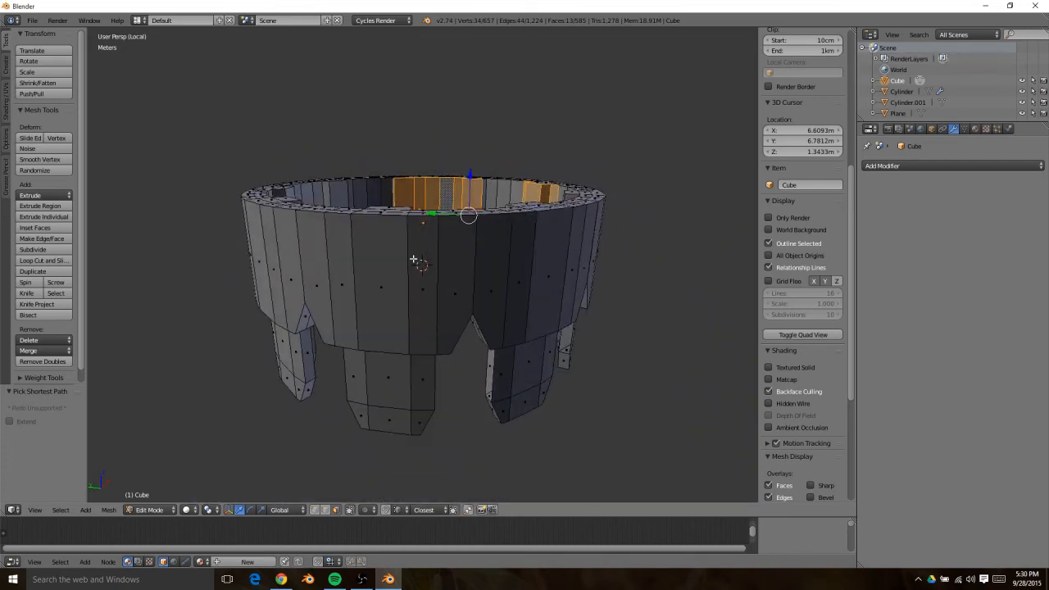
pyautogui.press('a')
pyautogui.press('a')
pyautogui.press('KP_3')
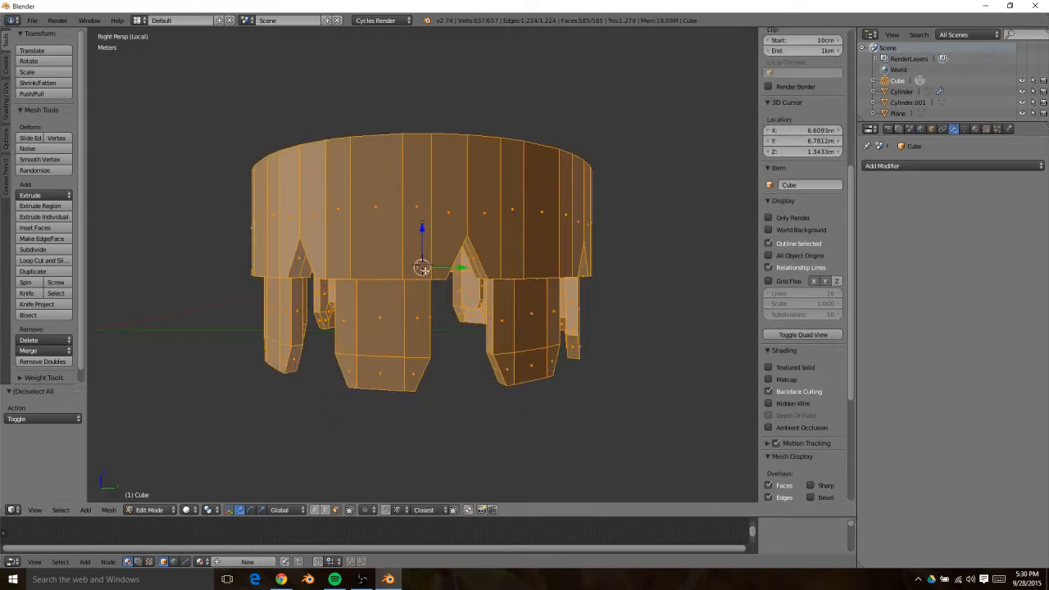
pyautogui.press('KP_5')
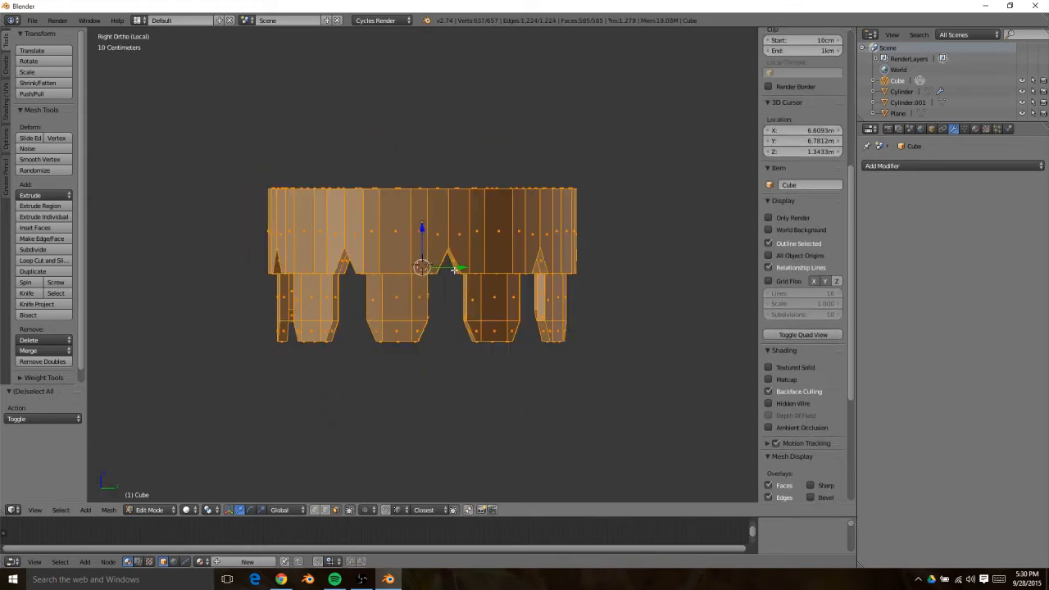
pyautogui.click(112, 509)
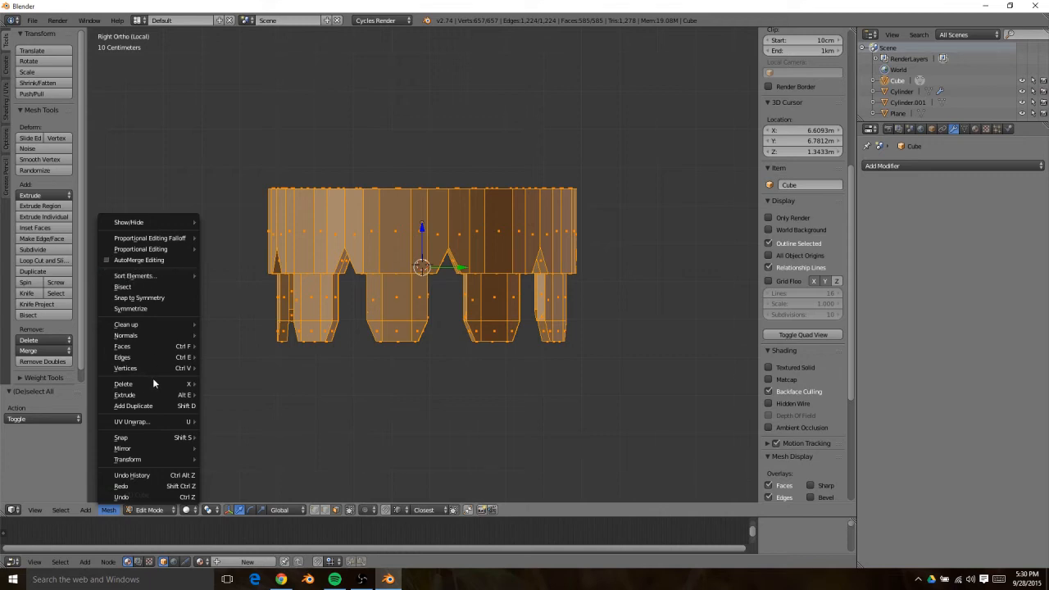
pyautogui.click(123, 286)
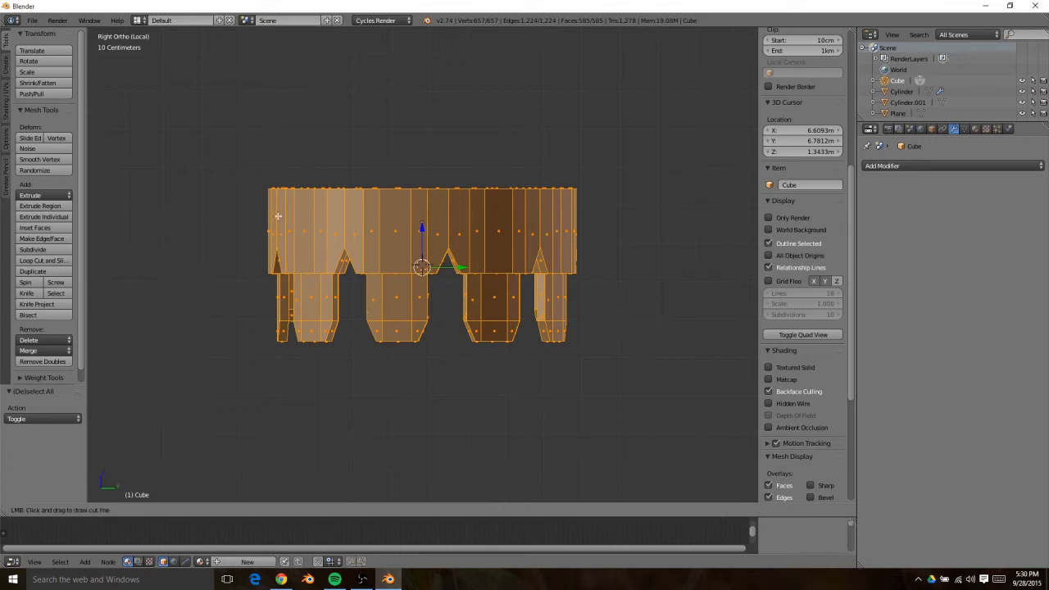
pyautogui.moveTo(274, 216); pyautogui.dragTo(190, 215)
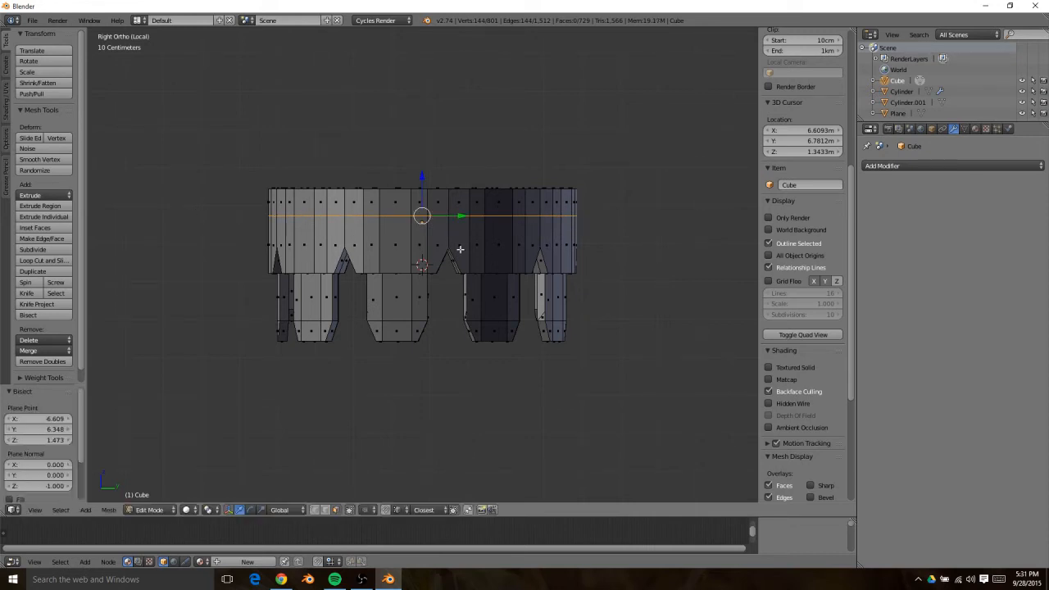
# Show the ring in wireframe and select all edges of the horizontal cut in edge select mode
pyautogui.press('z')
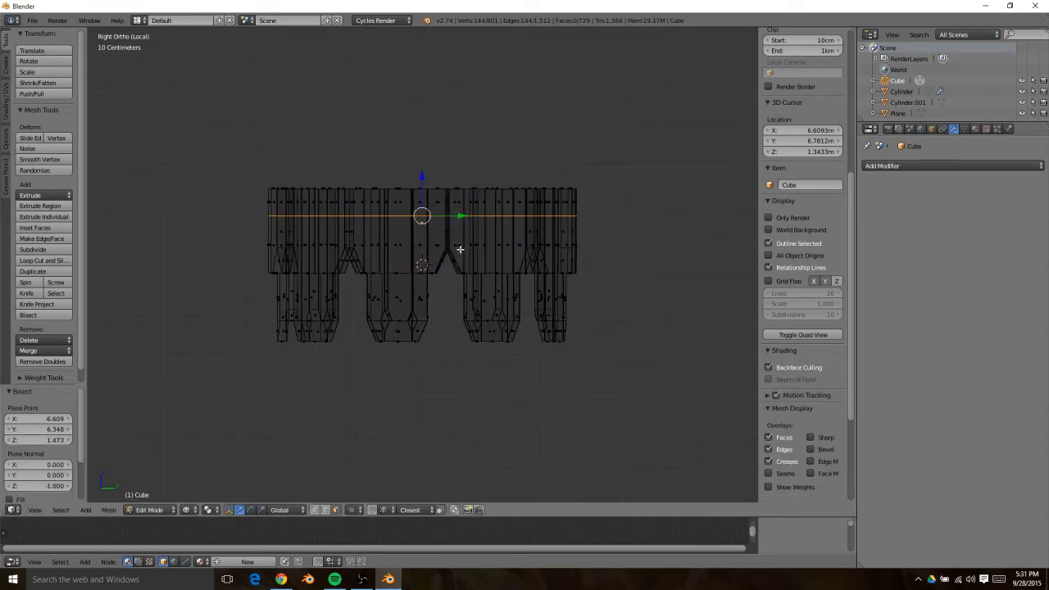
pyautogui.press('Tab')
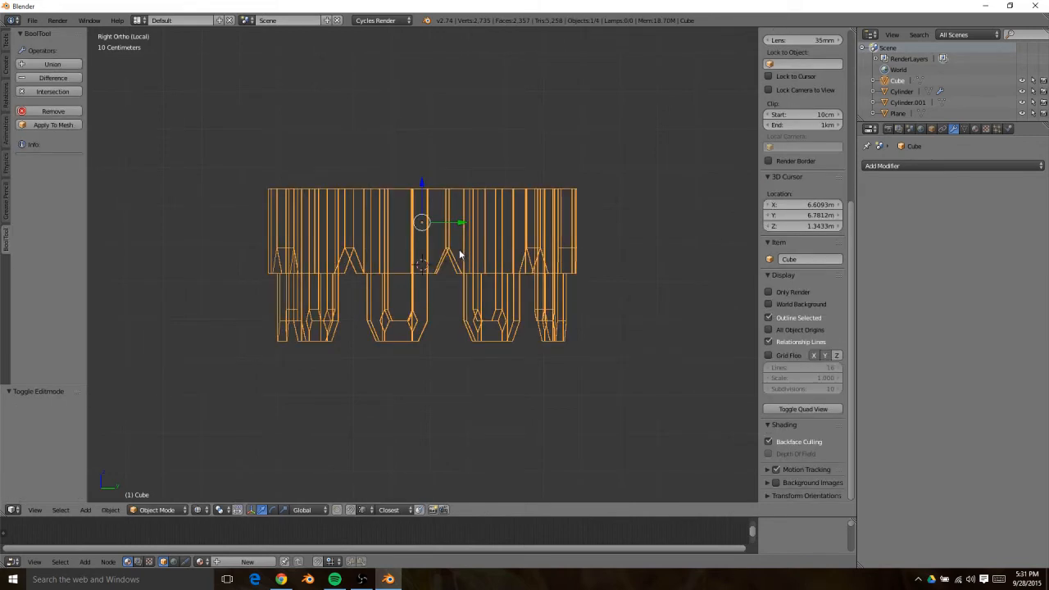
pyautogui.hotkey('ctrl', 'Tab')
pyautogui.hotkey('ctrl', 'Tab')
pyautogui.press('Tab')
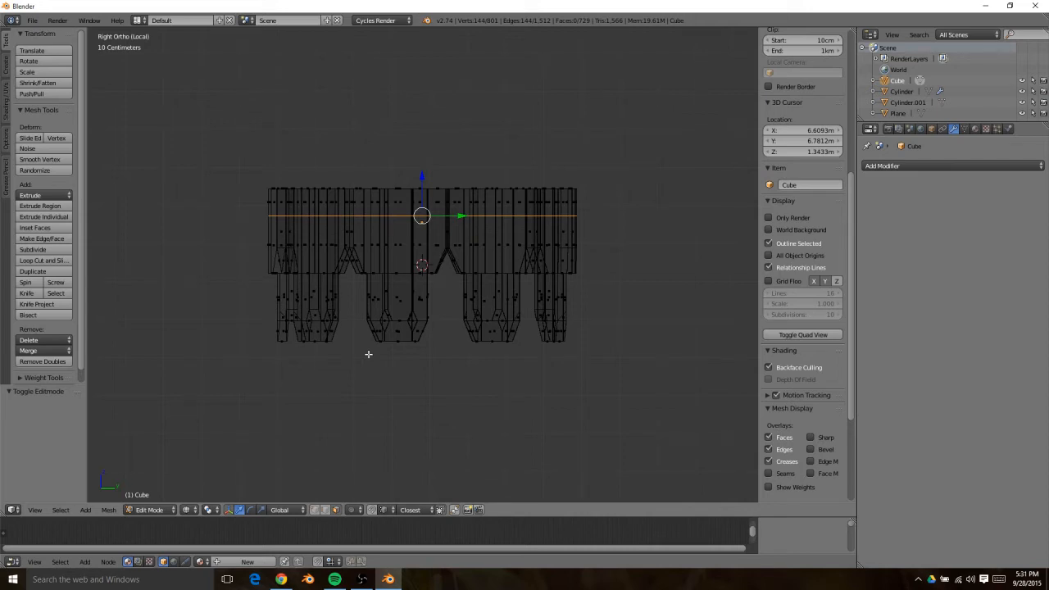
pyautogui.hotkey('ctrl', 'Tab')
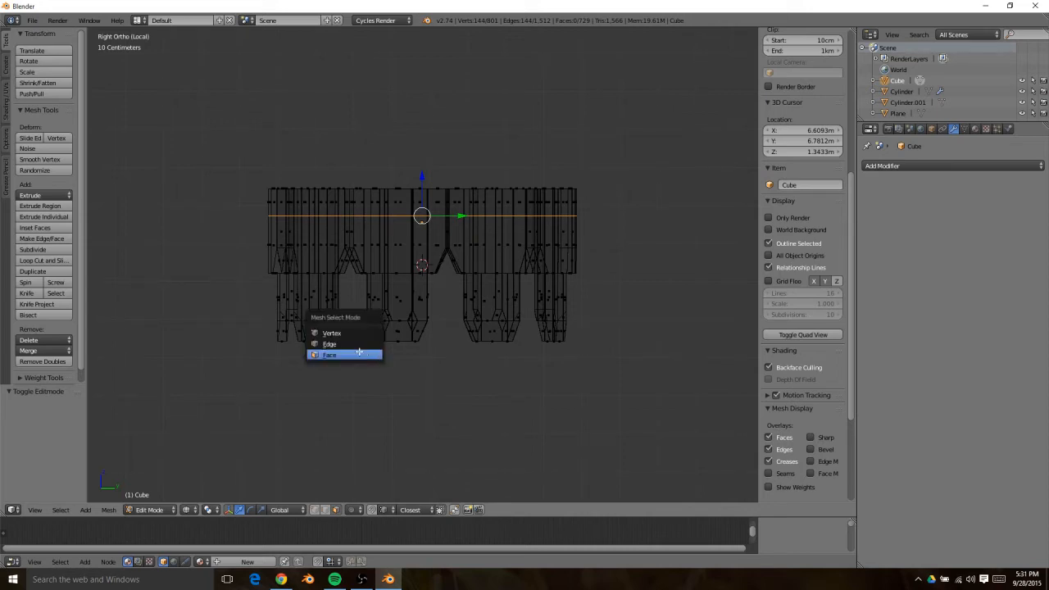
pyautogui.click(360, 343)
pyautogui.keyDown('alt'); pyautogui.rightClick(399, 218); pyautogui.keyUp('alt')
pyautogui.keyDown('alt'); pyautogui.rightClick(399, 219); pyautogui.keyUp('alt')
pyautogui.keyDown('alt'); pyautogui.keyDown('shift'); pyautogui.rightClick(399, 216); pyautogui.keyUp('shift'); pyautogui.keyUp('alt')
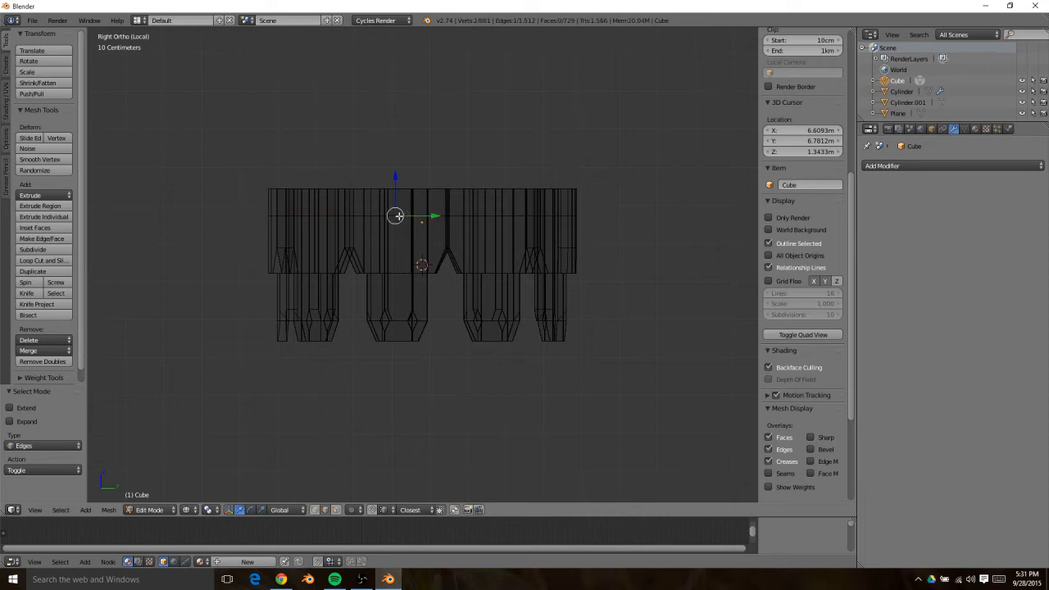
pyautogui.press('b')
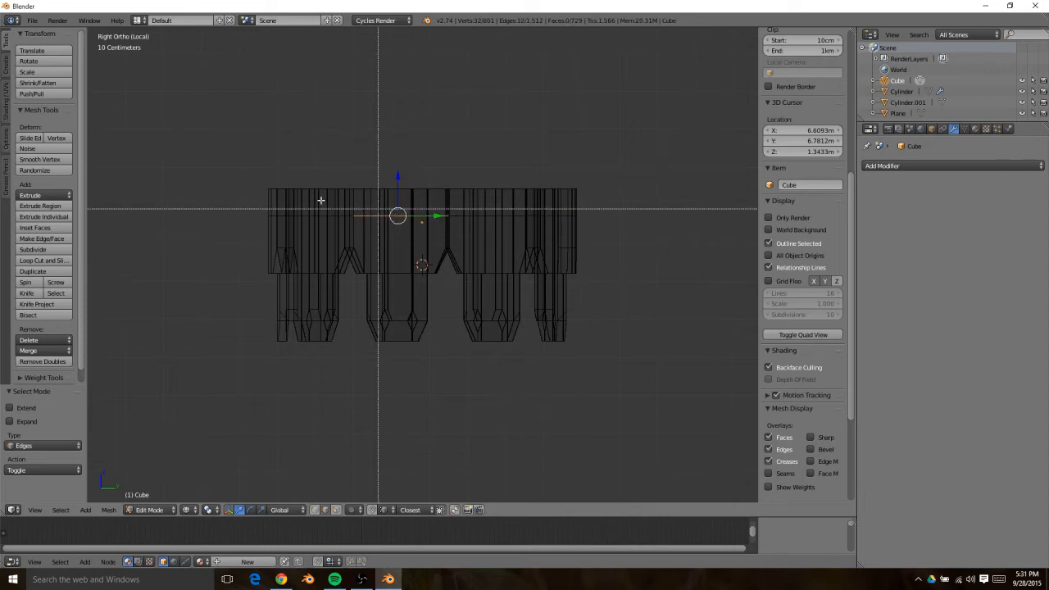
pyautogui.moveTo(240, 204); pyautogui.dragTo(614, 237)
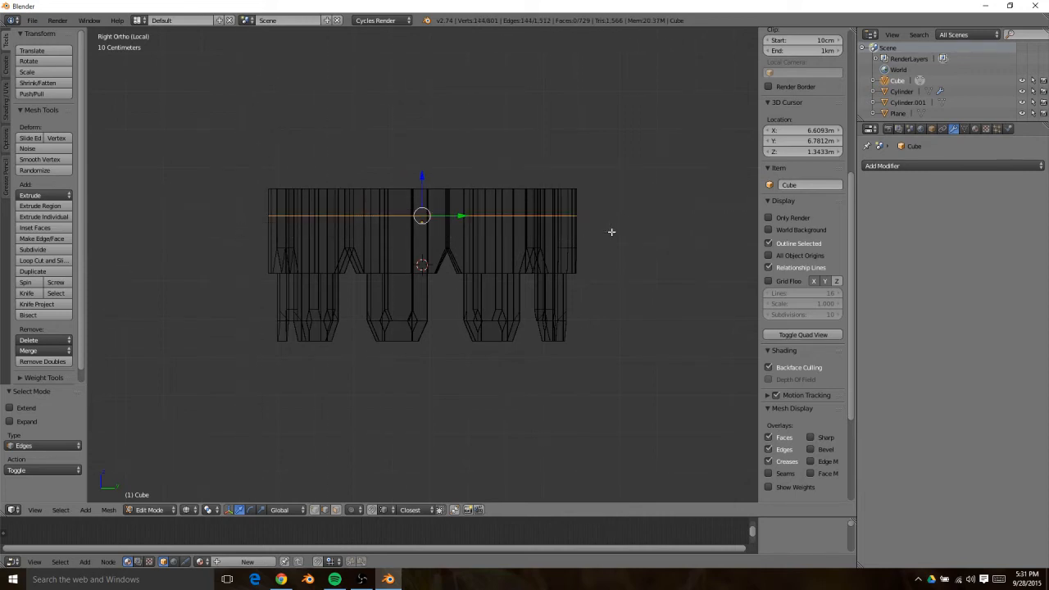
# Flatten the cut edges by scaling them to 0 along Z, and raise them slightly toward the ring's rim
pyautogui.press('s')
pyautogui.press('z')
pyautogui.click(428, 244)
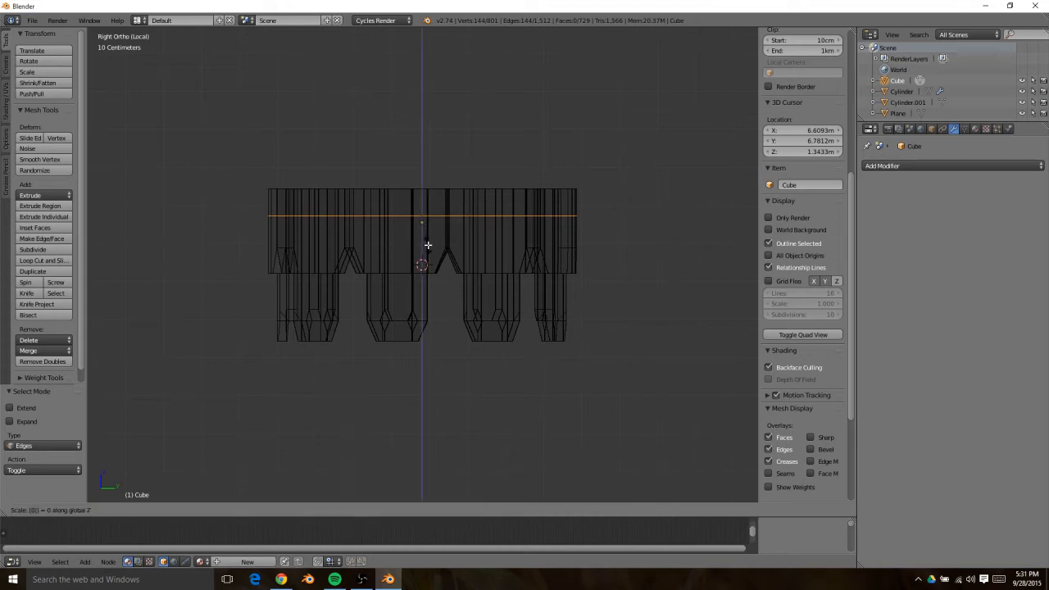
pyautogui.moveTo(422, 182); pyautogui.dragTo(421, 175)
# Select the side faces of the narrow band between the cut and the ring's rim in face select mode
pyautogui.hotkey('ctrl', 'Tab')
pyautogui.click(414, 195)
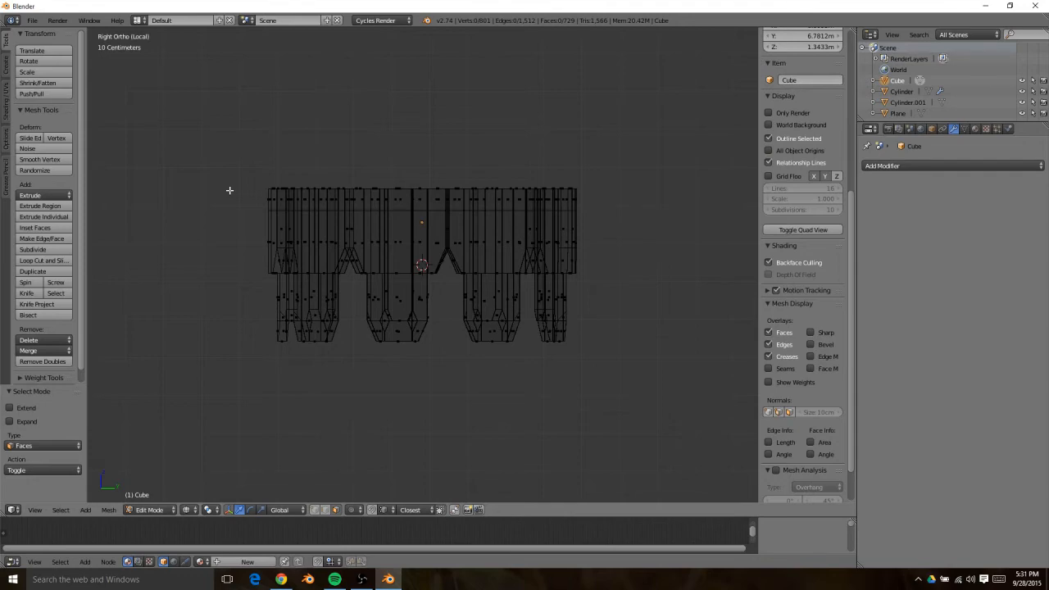
pyautogui.press('b')
pyautogui.moveTo(229, 190); pyautogui.dragTo(639, 207)
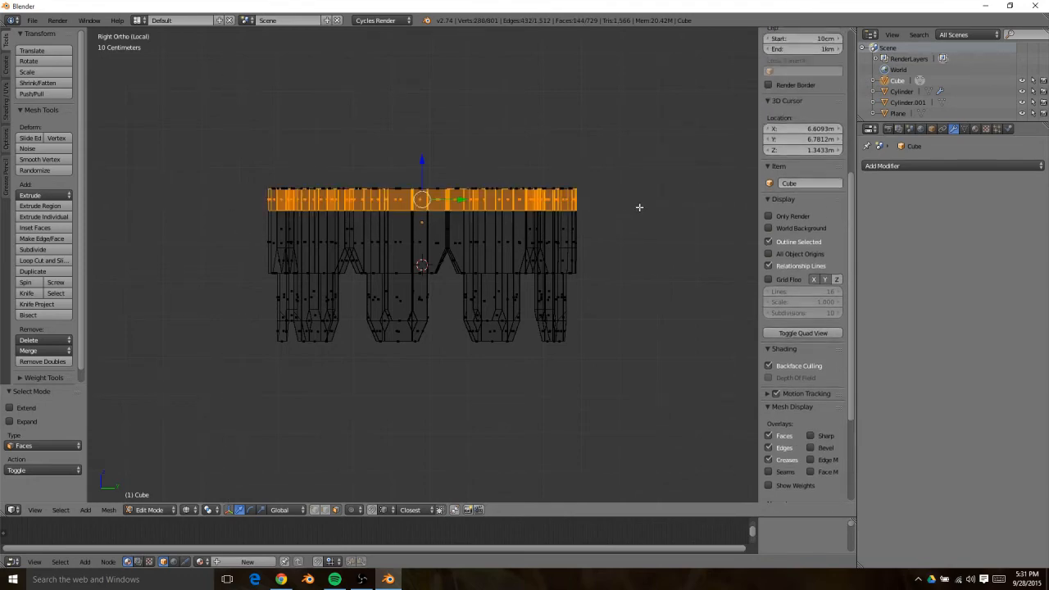
# Return the ring to solid shading and extrude the selected band faces in place without any offset
pyautogui.moveTo(352, 155)
pyautogui.mouseDown(button='middle')
pyautogui.moveTo(362, 318)
pyautogui.moveTo(422, 392)
pyautogui.moveTo(492, 336)
pyautogui.mouseUp(button='middle')
pyautogui.press('z')
pyautogui.press('e')
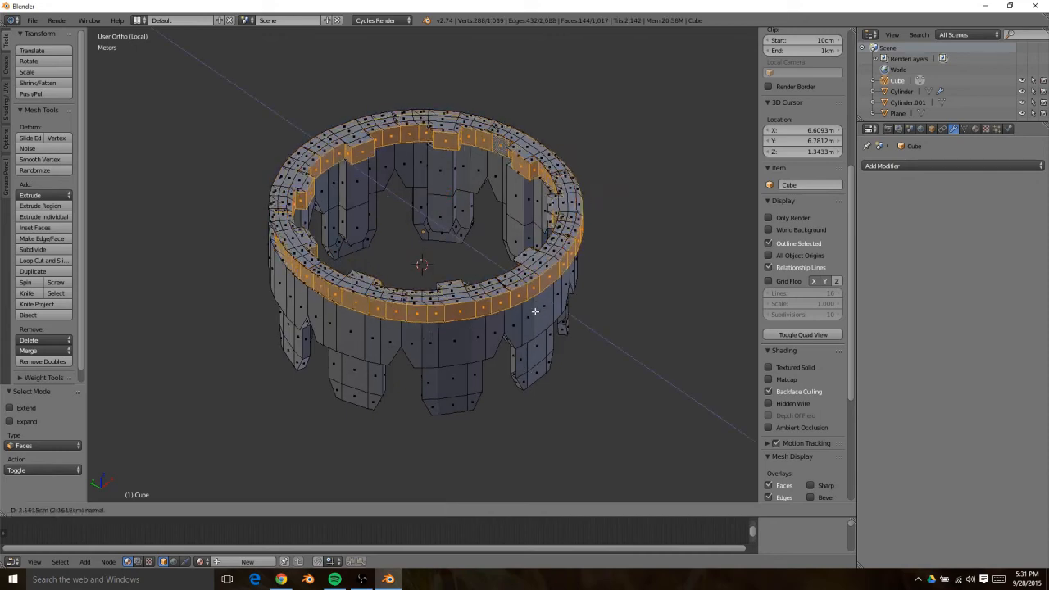
pyautogui.rightClick(534, 311)
# Try stretching the extruded band along Z, and widening it horizontally to about 1.1 of its size
pyautogui.press('s')
pyautogui.press('z')
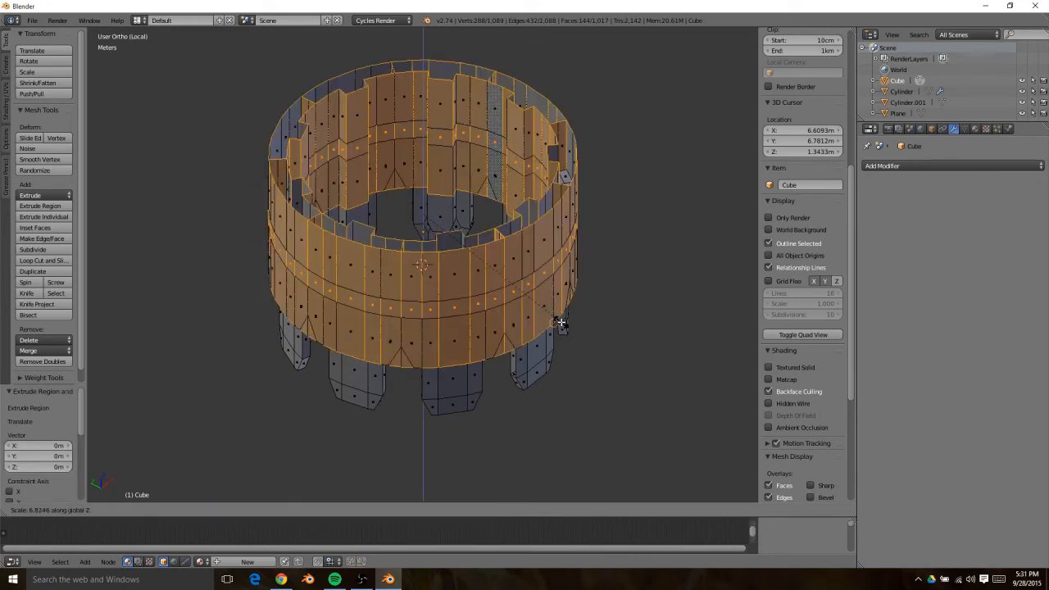
pyautogui.rightClick(565, 324)
pyautogui.press('s')
pyautogui.hotkey('shift', 'z')
pyautogui.hotkey('shift', 'z')
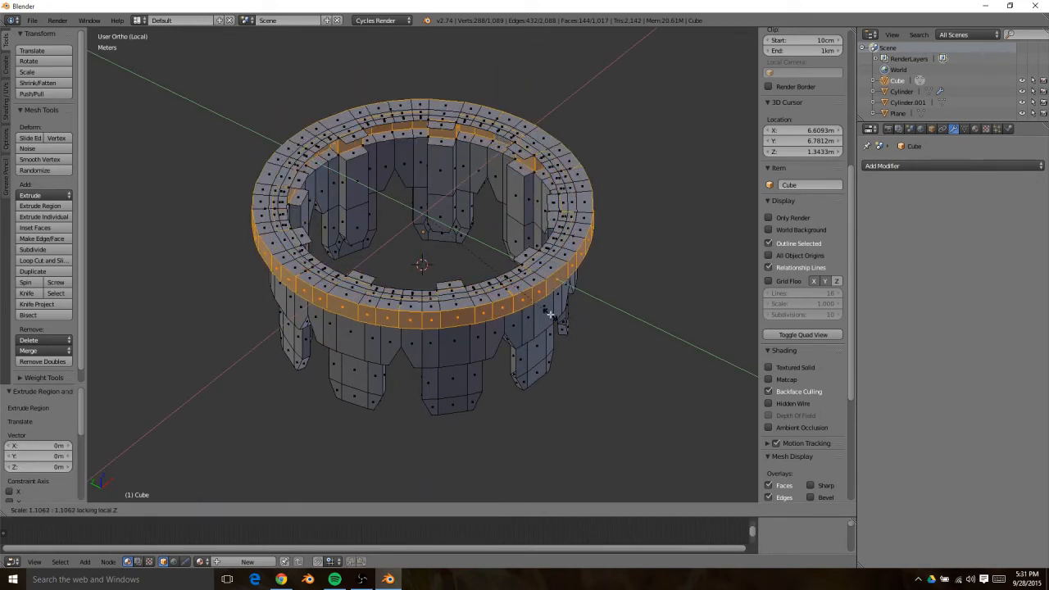
pyautogui.click(533, 304)
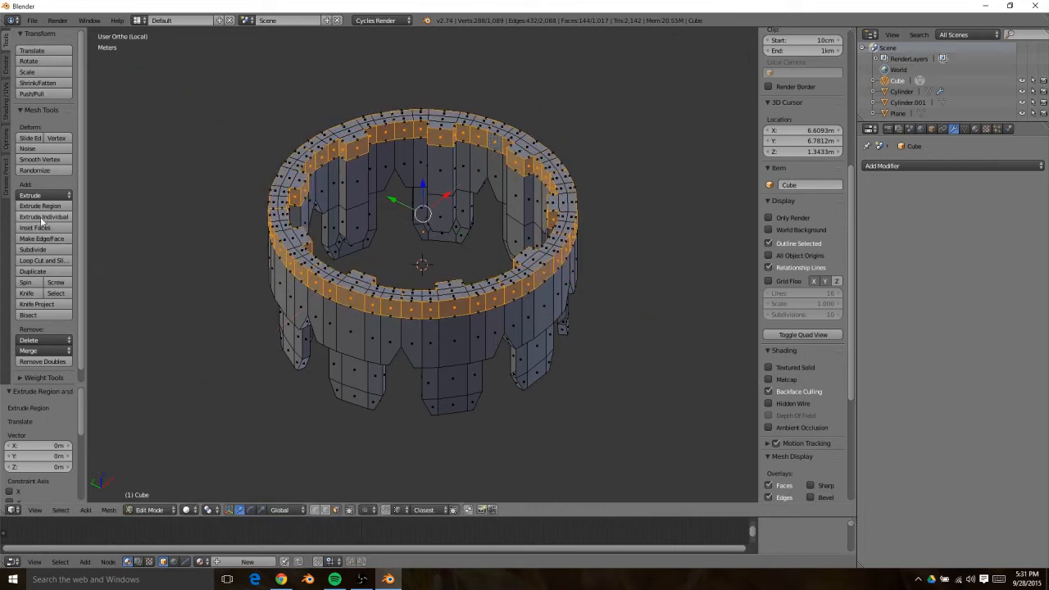
# Undo the last extrusion of the toothed ring's rim faces and return the ring to Object Mode
pyautogui.hotkey('ctrl', 'z')
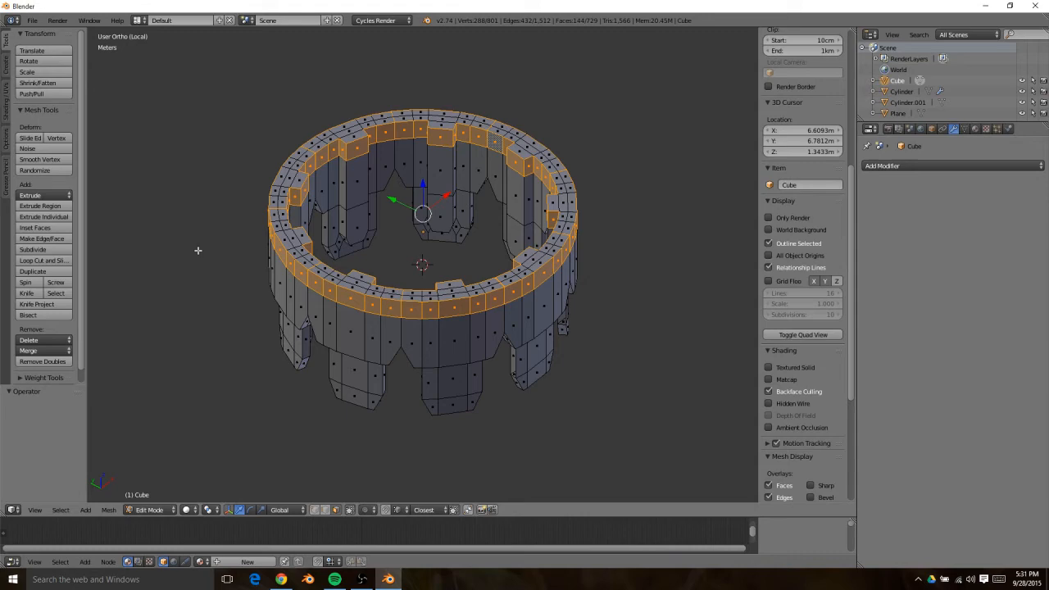
pyautogui.click(54, 219)
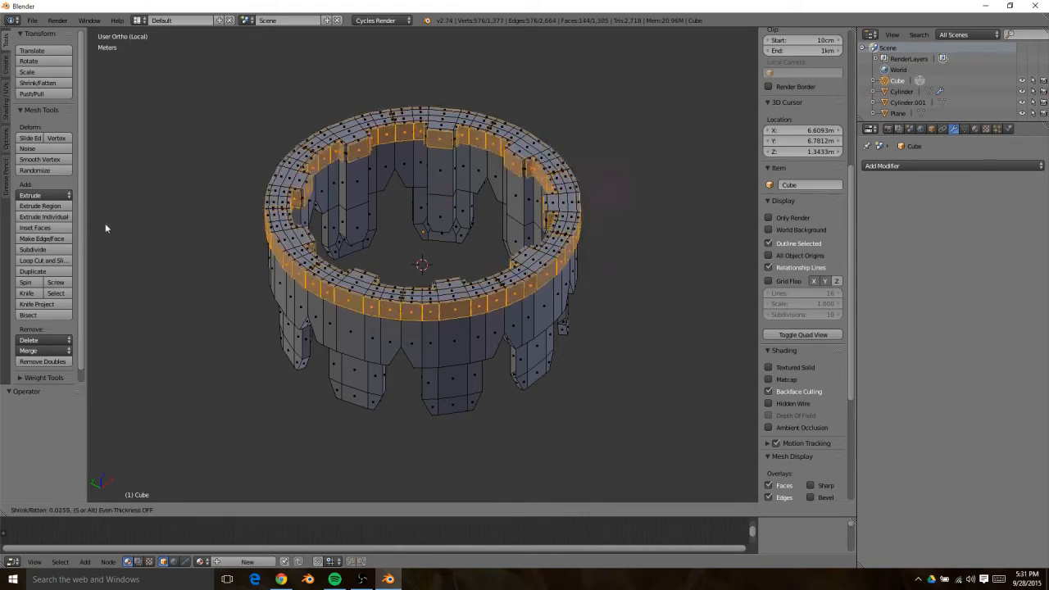
pyautogui.rightClick(212, 241)
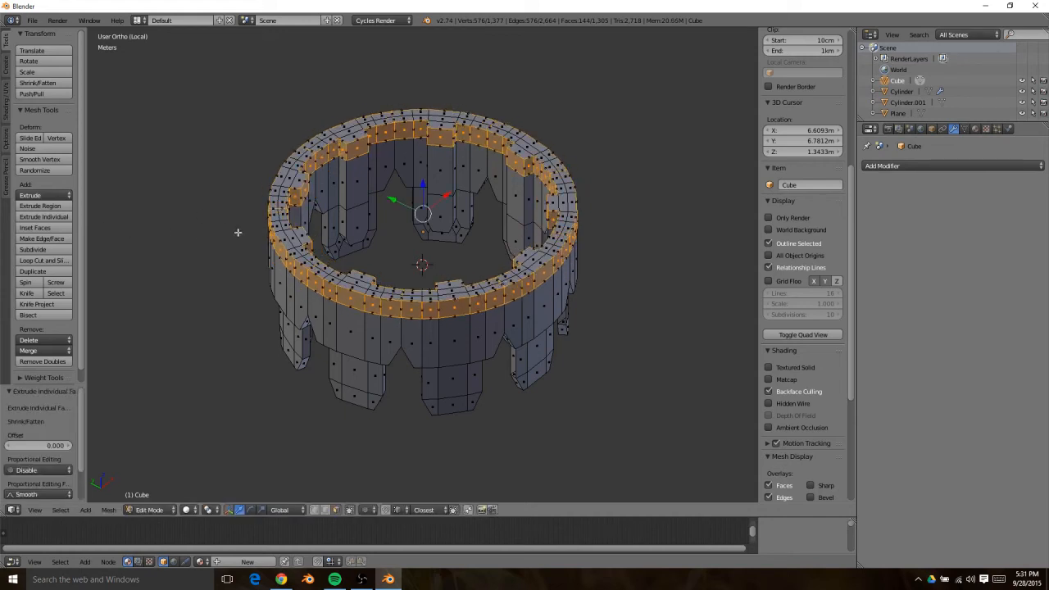
pyautogui.hotkey('ctrl', 'z')
pyautogui.press('Tab')
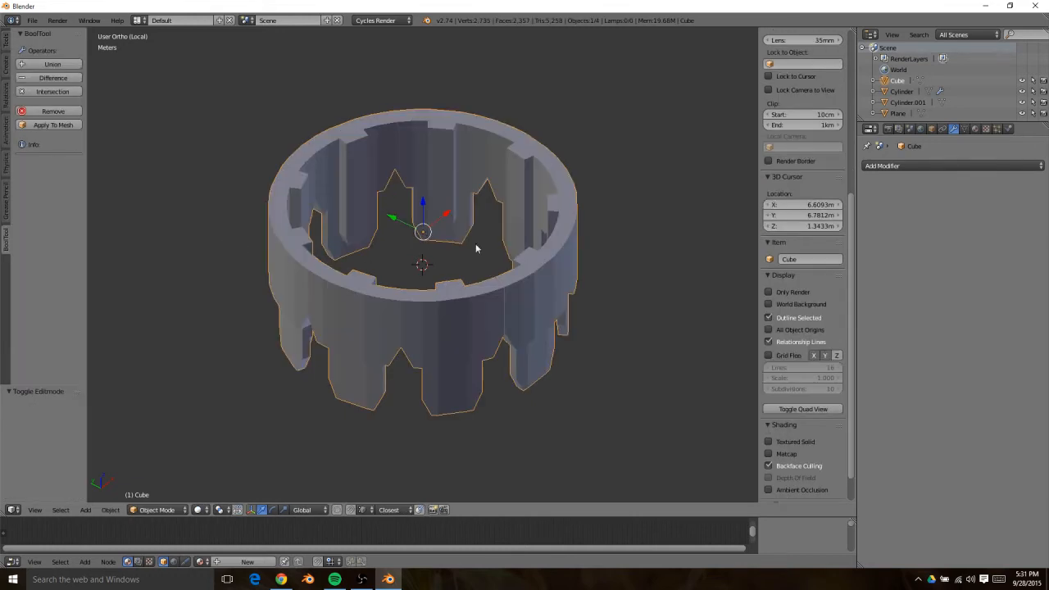
# Add a cylinder with 32 vertices at the ring's centre and scale it uniformly by about 0.395 to match the ring's diameter
pyautogui.moveTo(436, 271); pyautogui.dragTo(396, 230, button='middle')
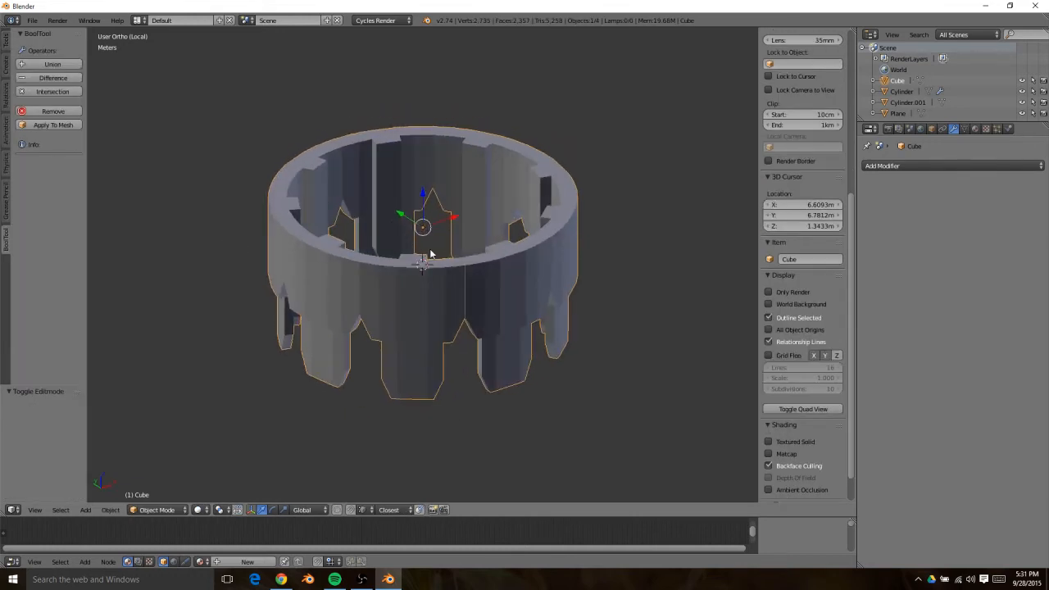
pyautogui.hotkey('shift', 'a')
pyautogui.moveTo(431, 251)
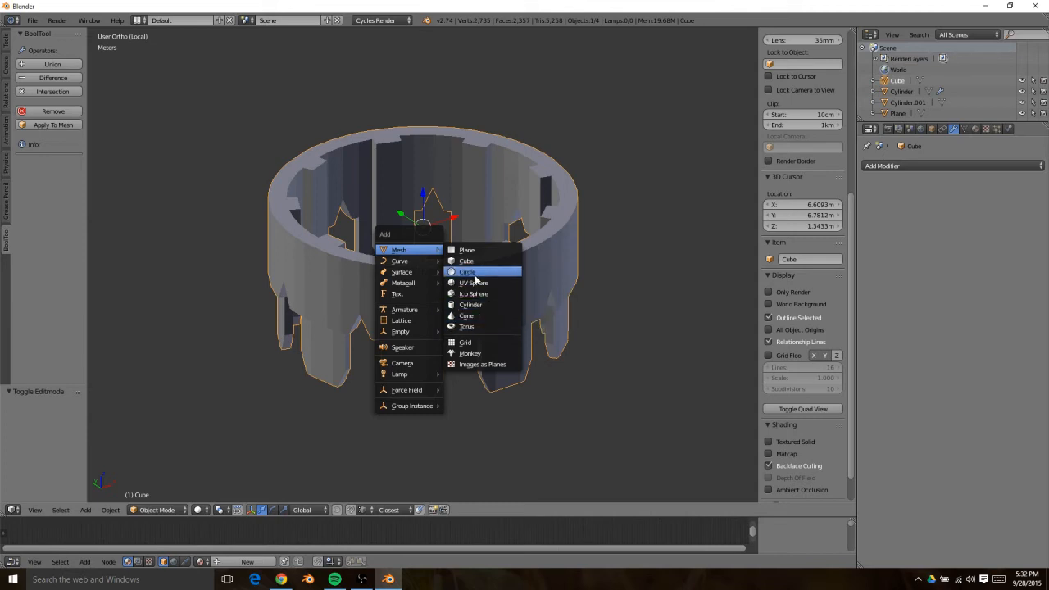
pyautogui.click(480, 302)
pyautogui.scroll(-5, 574, 327)
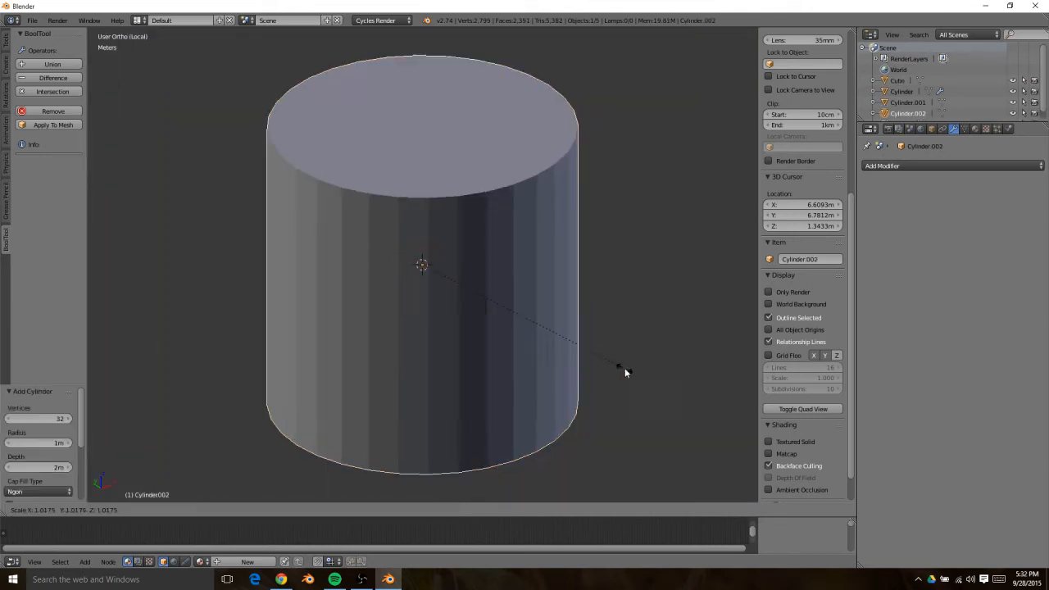
pyautogui.press('s')
pyautogui.click(495, 314)
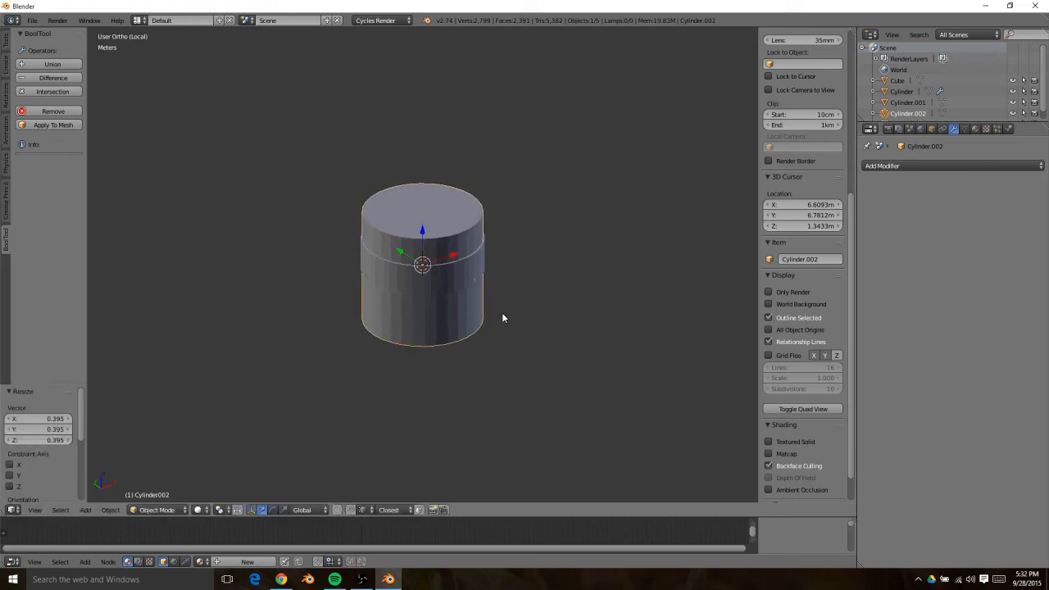
# Flatten the cylinder into a thin disc with a Z scale of about -0.038 and raise it along Z to the ring's upper rim
pyautogui.press('s')
pyautogui.press('z')
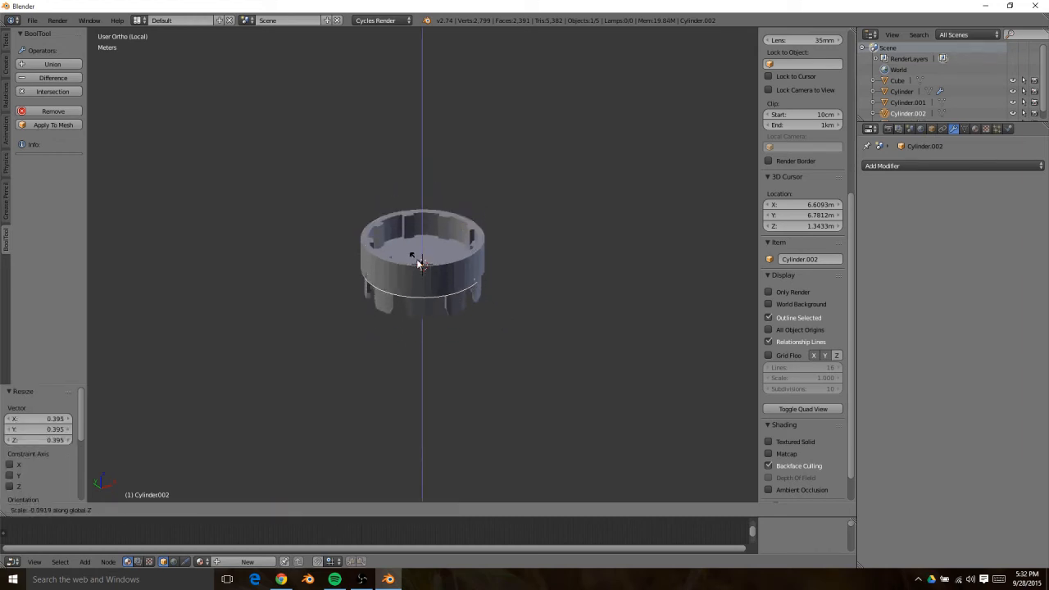
pyautogui.click(420, 266)
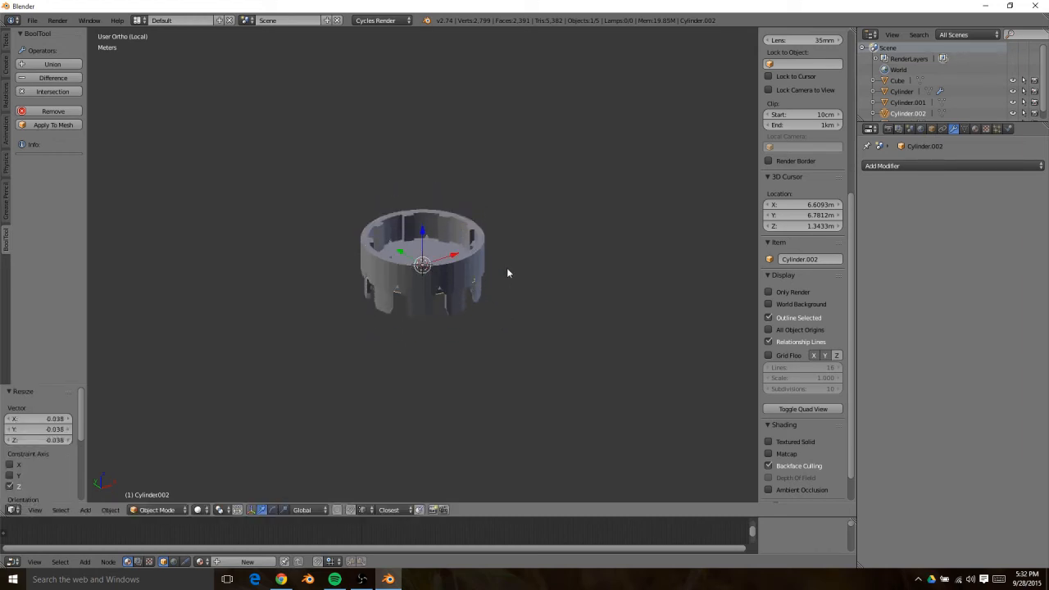
pyautogui.press('g')
pyautogui.press('z')
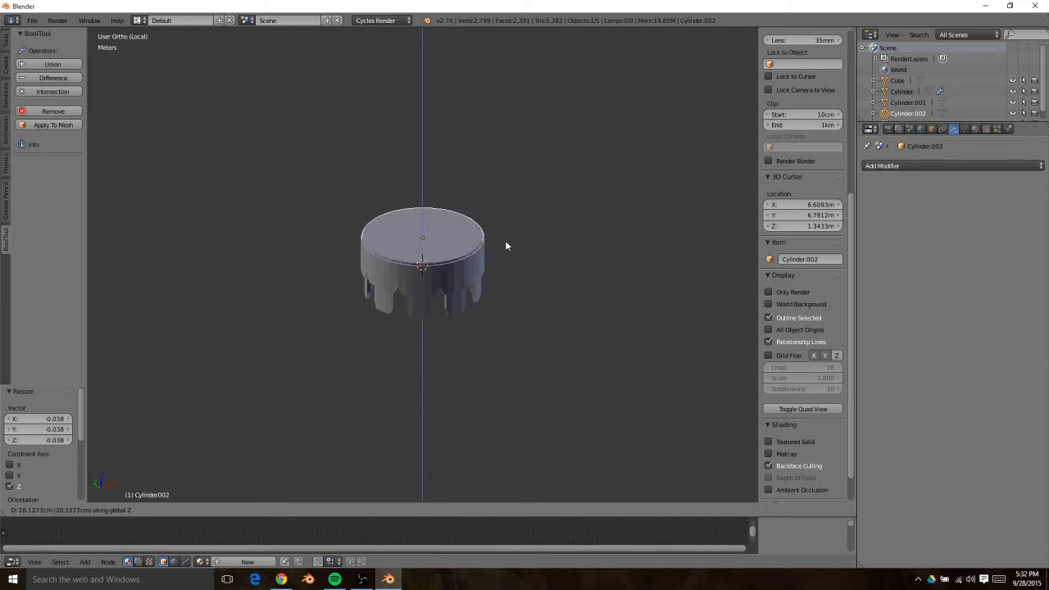
pyautogui.click(505, 241)
# Select the disc's underside face in Edit Mode and isolate the disc in local view
pyautogui.scroll(5, 455, 245)
pyautogui.moveTo(440, 59); pyautogui.dragTo(496, 148, button='middle')
pyautogui.press('Tab')
pyautogui.hotkey('ctrl', 'Tab')
pyautogui.click(439, 268)
pyautogui.press('z')
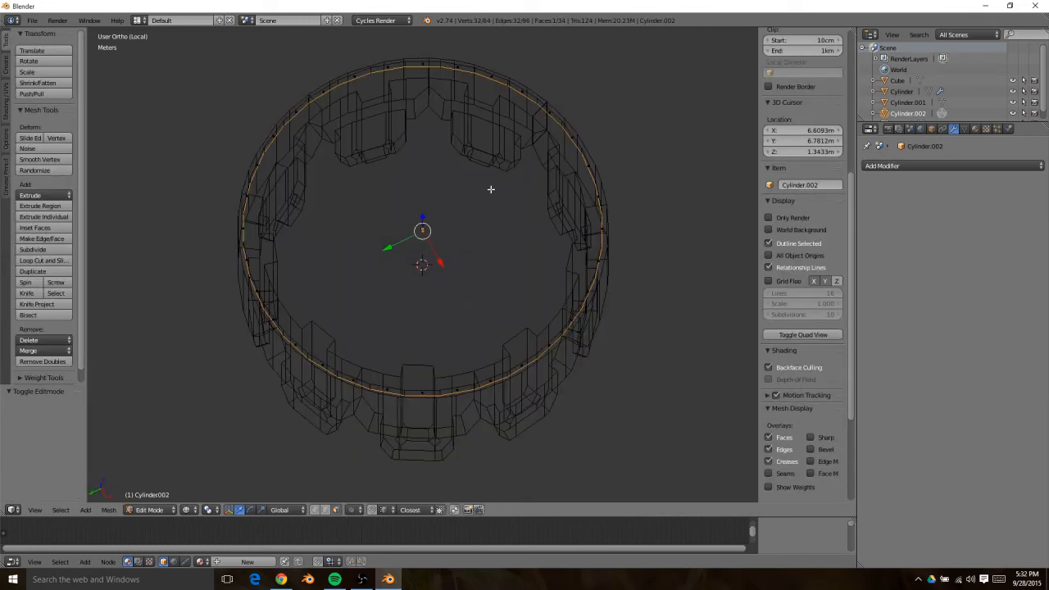
pyautogui.press('z')
pyautogui.moveTo(481, 270); pyautogui.dragTo(411, 216, button='middle')
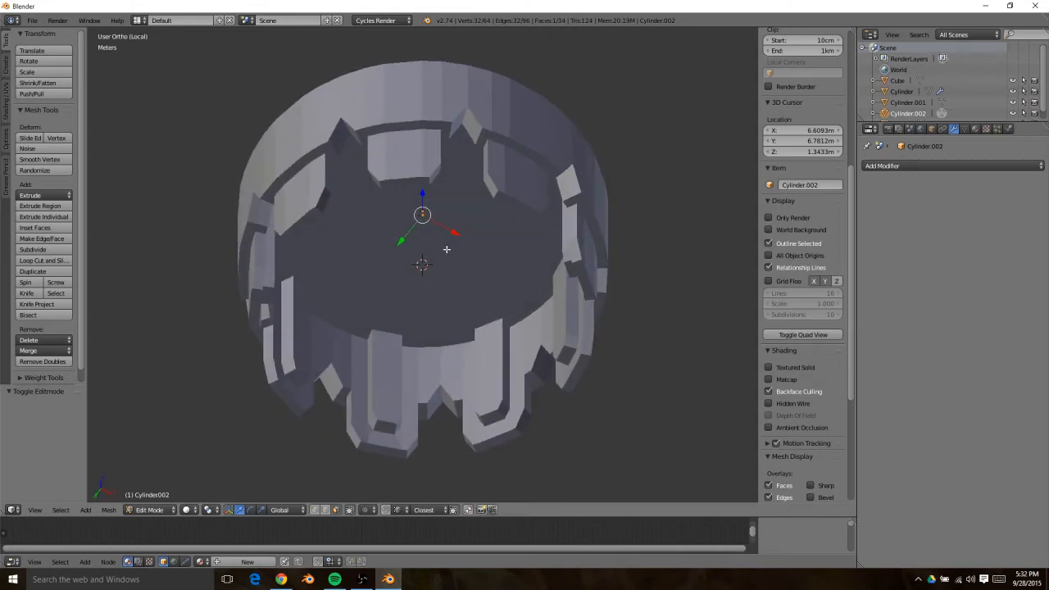
pyautogui.moveTo(400, 246); pyautogui.dragTo(424, 332, button='middle')
pyautogui.press('KP_Divide')
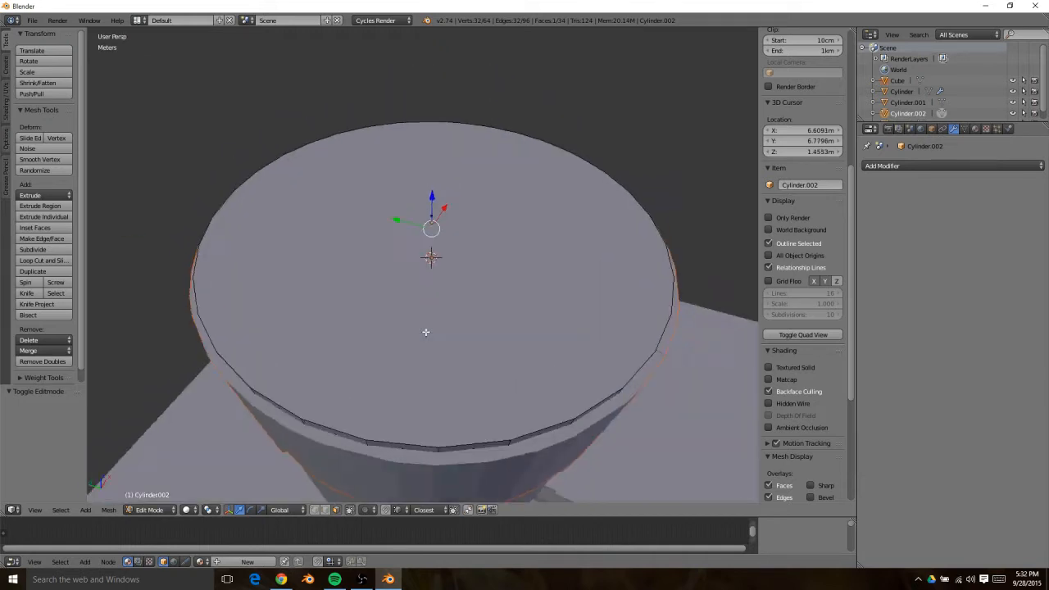
pyautogui.moveTo(462, 367); pyautogui.dragTo(385, 147, button='middle')
pyautogui.press('KP_Divide')
# Inset the underside face about 0.13, extrude it about 2.15 cm along Z, and inset it again by 0.1547
pyautogui.press('i')
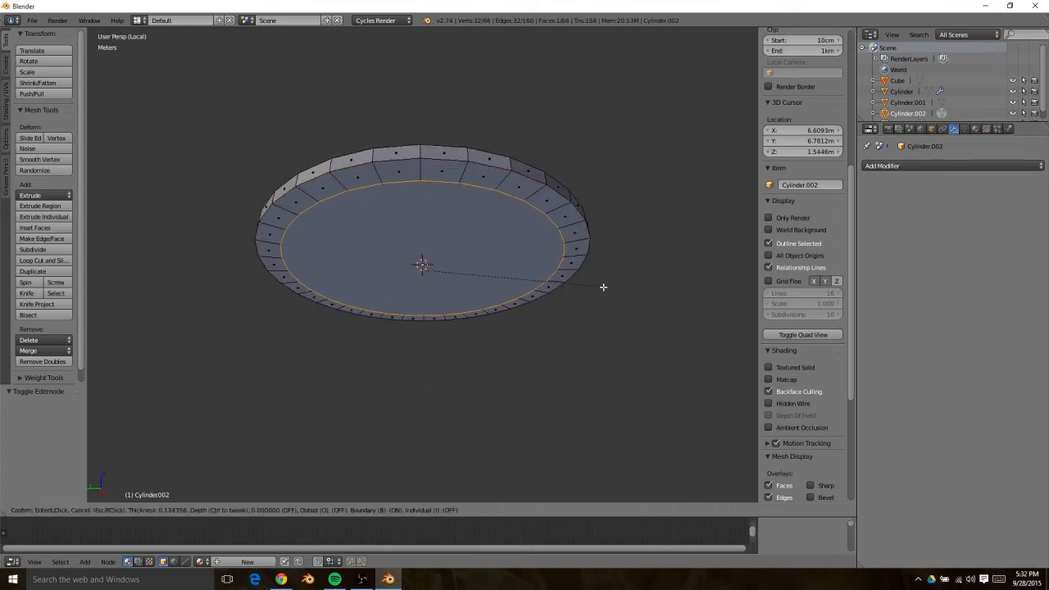
pyautogui.click(607, 290)
pyautogui.press('e')
pyautogui.click(614, 297)
pyautogui.press('i')
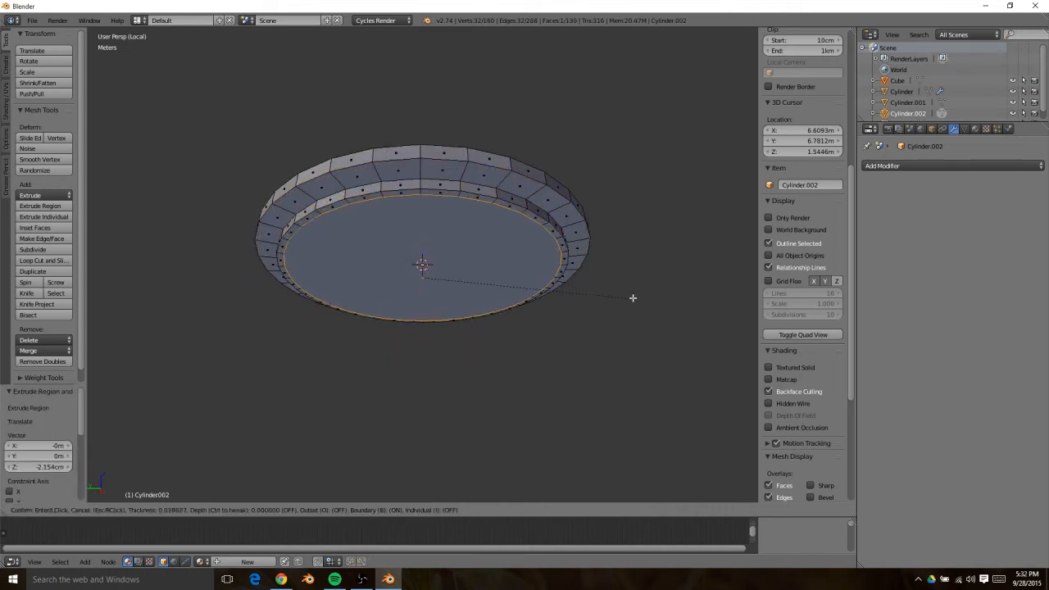
pyautogui.click(593, 286)
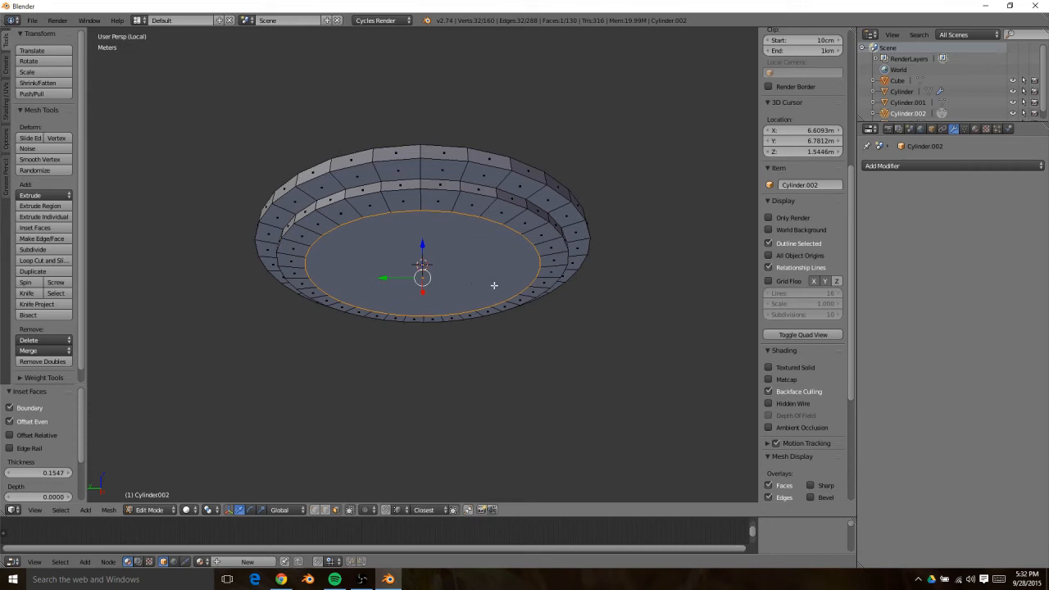
# Delete the inner face left by the second inset on the disc's underside
pyautogui.hotkey('ctrl', 'Tab')
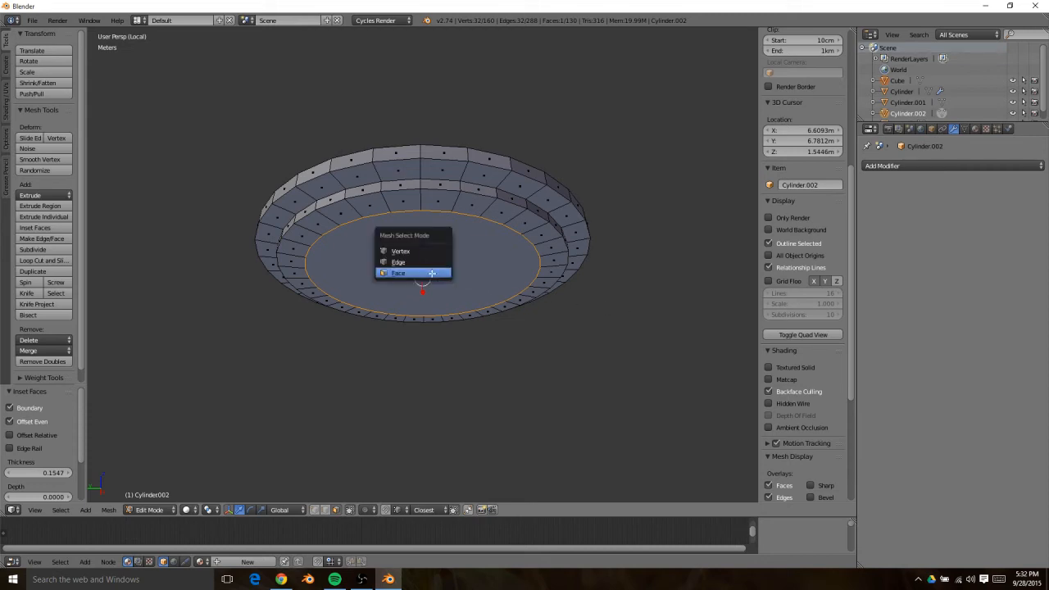
pyautogui.click(432, 273)
pyautogui.press('x')
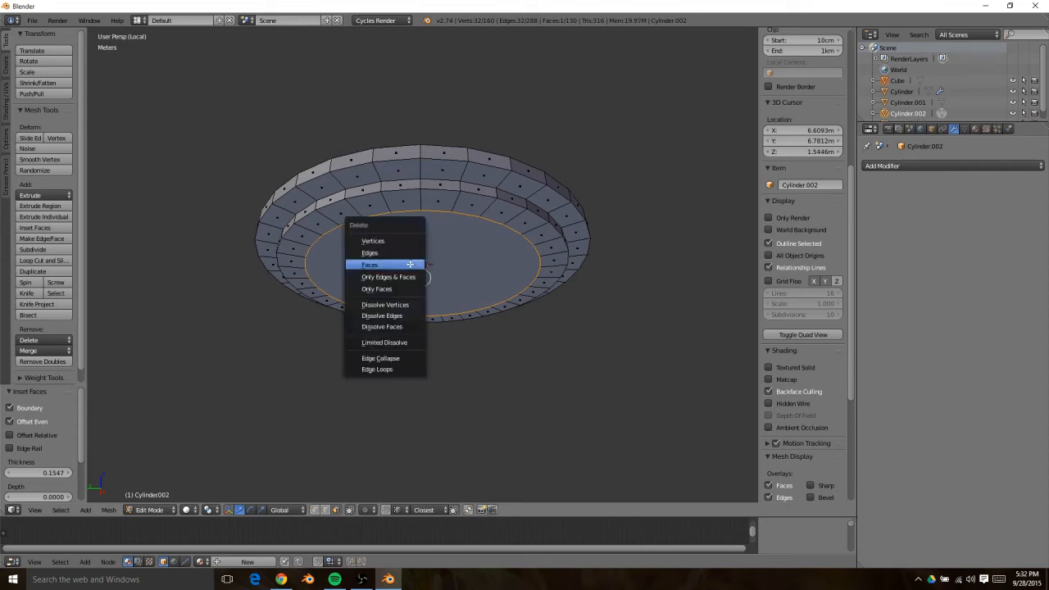
pyautogui.click(409, 264)
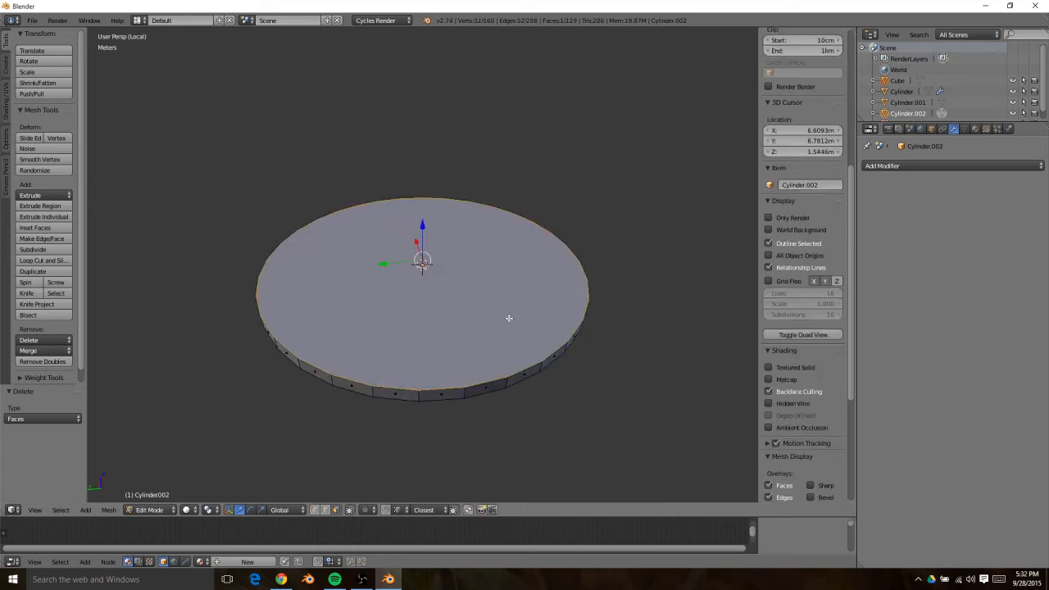
# Inset the disc's top face by 0.2733 to align with the underside opening, and delete the inner face
pyautogui.press('KP_7')
pyautogui.press('KP_5')
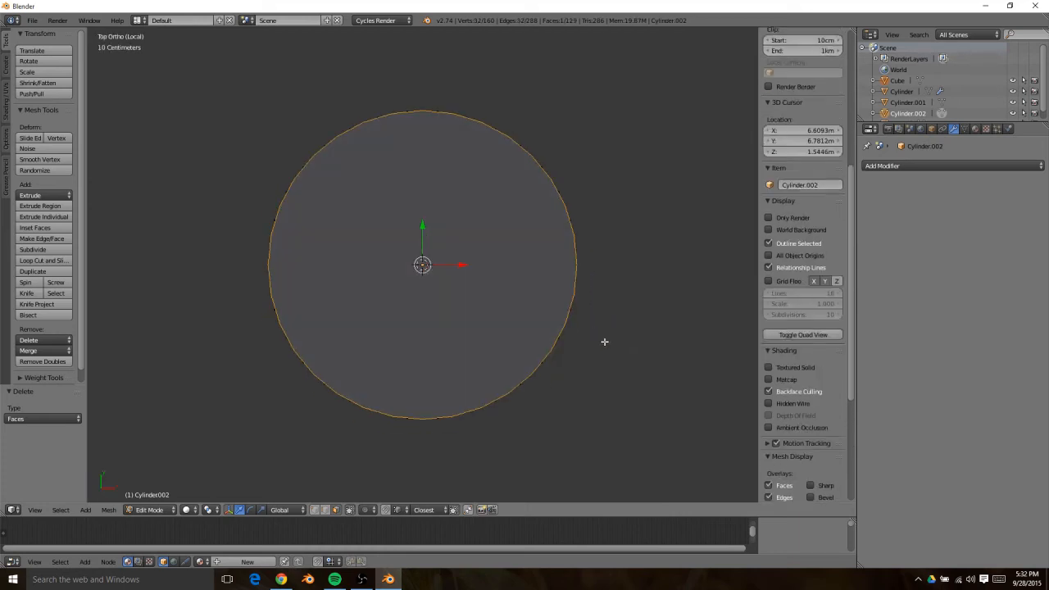
pyautogui.press('z')
pyautogui.press('i')
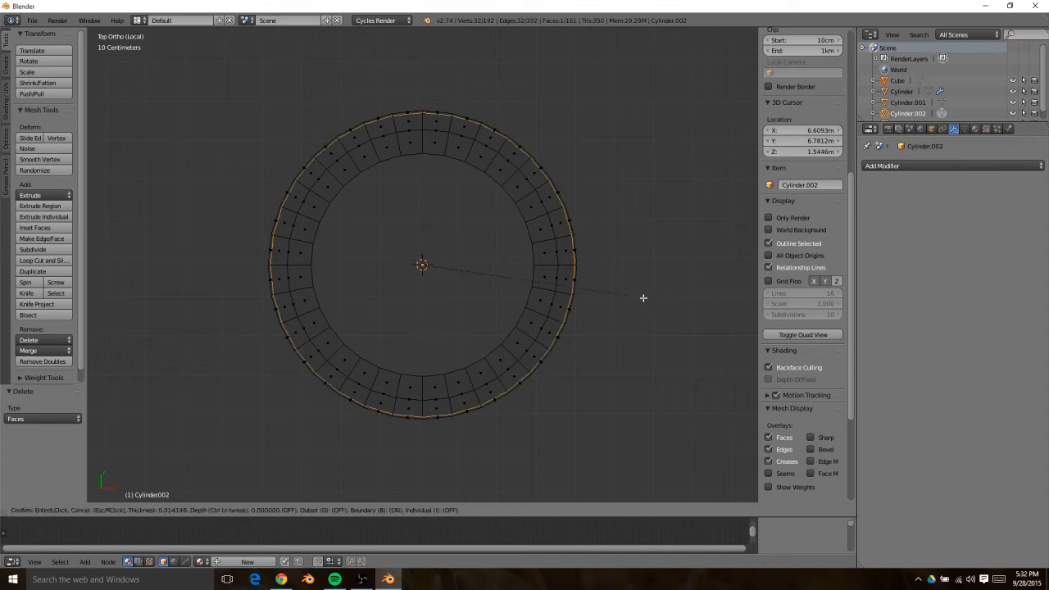
pyautogui.click(547, 252)
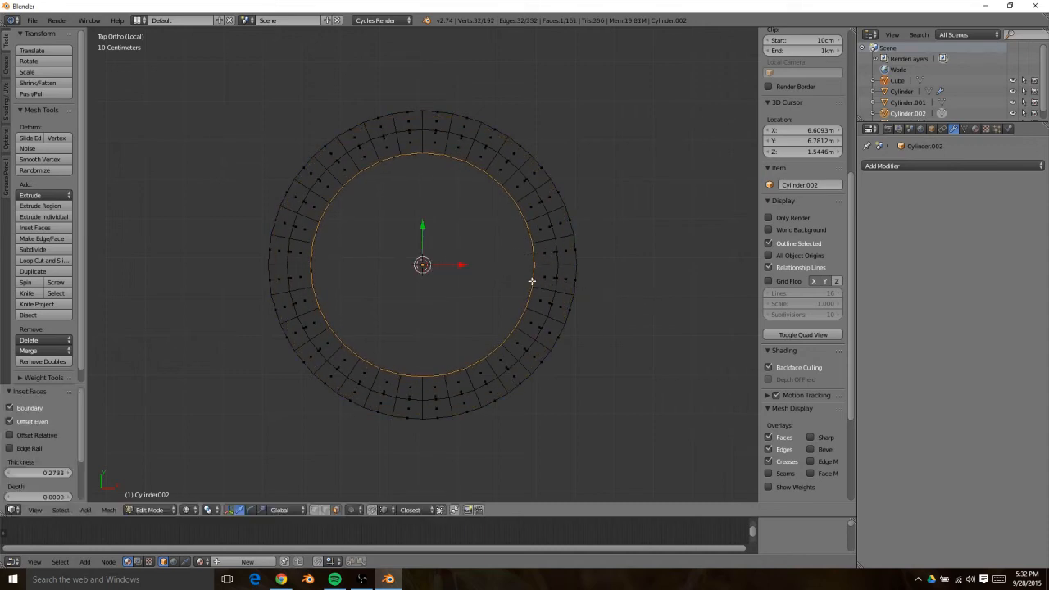
pyautogui.press('x')
pyautogui.click(523, 284)
pyautogui.press('z')
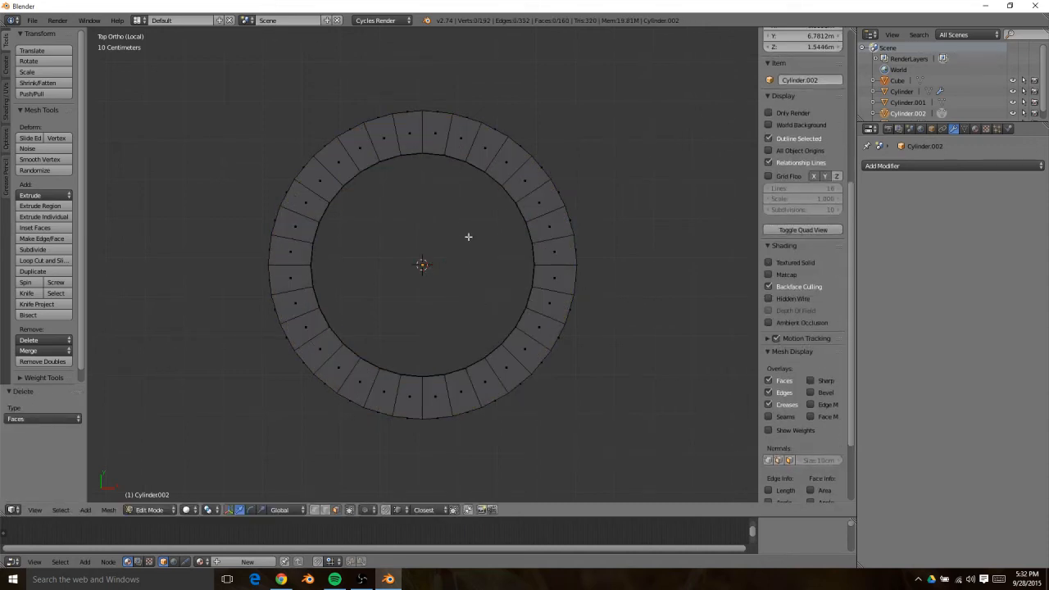
# Fill the gap between the upper and lower inner rims with faces all the way around the opening, starting from one edge
pyautogui.moveTo(468, 234)
pyautogui.mouseDown(button='middle')
pyautogui.moveTo(467, 127)
pyautogui.moveTo(456, 237)
pyautogui.moveTo(379, 192)
pyautogui.mouseUp(button='middle')
pyautogui.hotkey('ctrl', 'Tab')
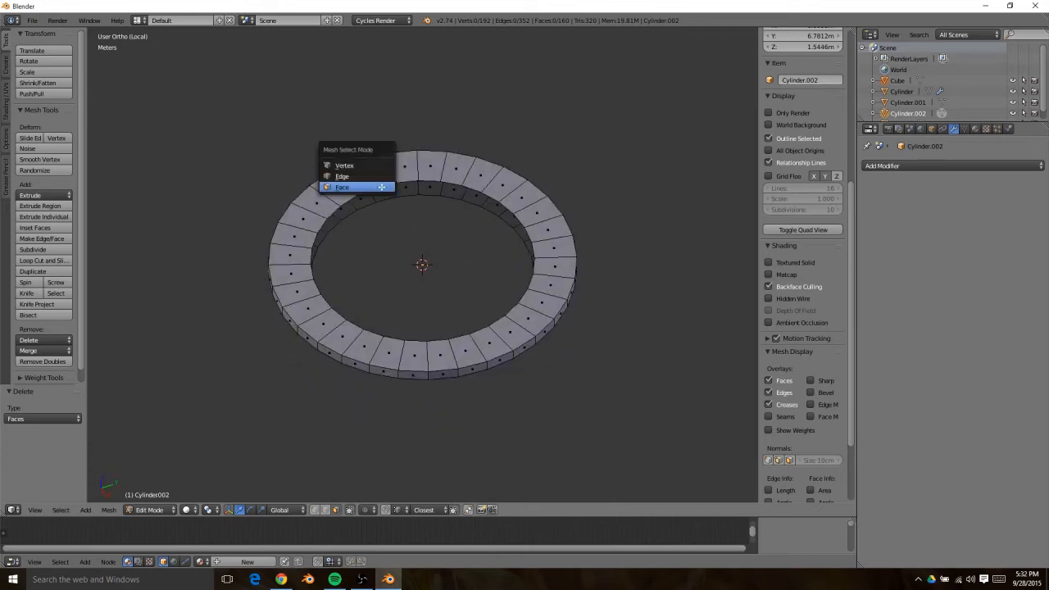
pyautogui.click(363, 179)
pyautogui.rightClick(407, 188)
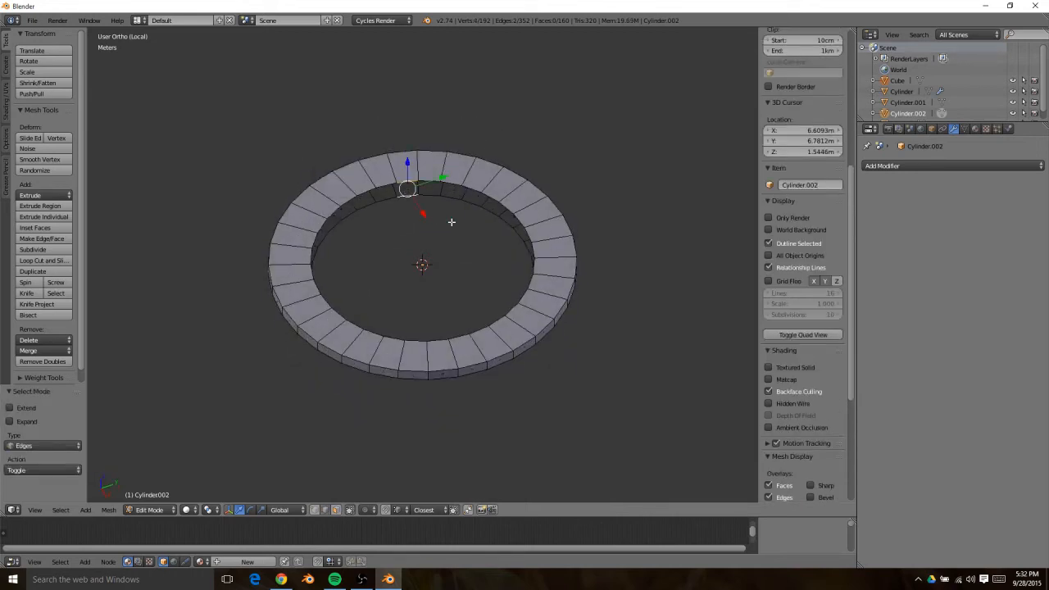
pyautogui.press('f')
pyautogui.press('f')
pyautogui.press('f')
pyautogui.press('f')
pyautogui.press('f')
pyautogui.press('f')
pyautogui.press('f')
pyautogui.press('f')
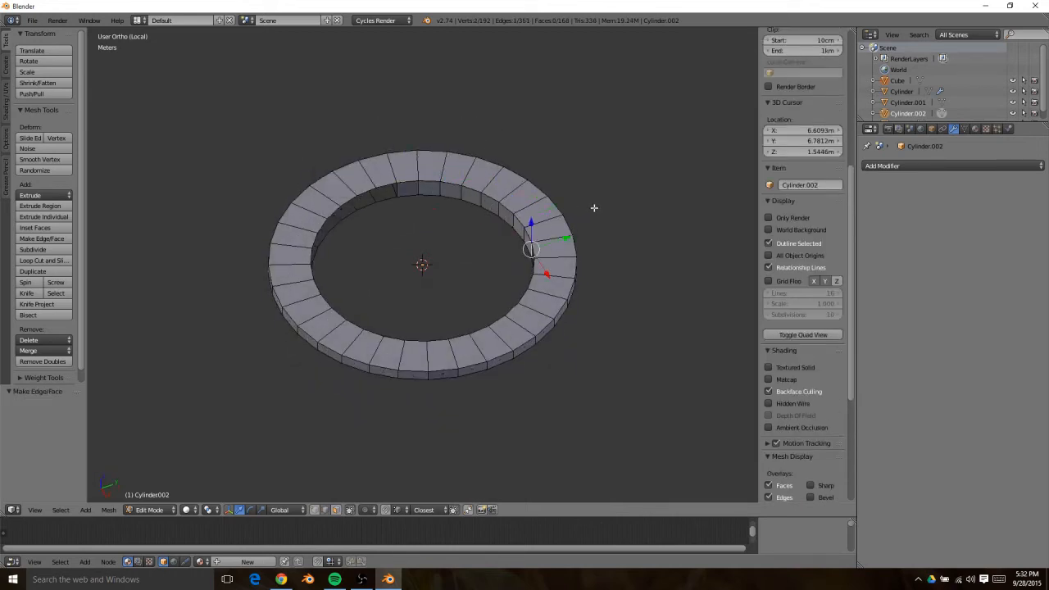
pyautogui.press('f')
pyautogui.press('f')
pyautogui.press('f')
pyautogui.press('f')
pyautogui.press('f')
pyautogui.press('f')
pyautogui.press('f')
pyautogui.press('f')
pyautogui.press('f')
pyautogui.press('f')
pyautogui.press('f')
pyautogui.press('f')
pyautogui.press('f')
pyautogui.press('f')
pyautogui.press('f')
pyautogui.press('f')
pyautogui.press('f')
pyautogui.press('f')
pyautogui.press('f')
pyautogui.press('f')
# Try to bevel the inner and outer edge loops of the raised band on the ring's underside
pyautogui.moveTo(404, 281); pyautogui.dragTo(247, 281, button='middle')
pyautogui.hotkey('ctrl', 'Tab')
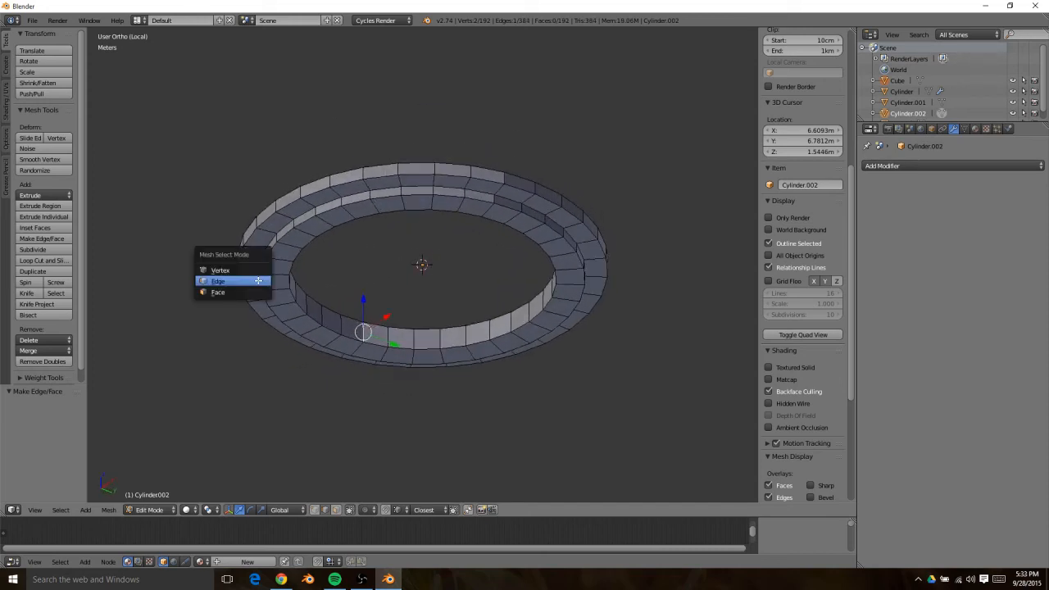
pyautogui.click(250, 283)
pyautogui.rightClick(291, 296)
pyautogui.keyDown('alt'); pyautogui.rightClick(290, 296); pyautogui.keyUp('alt')
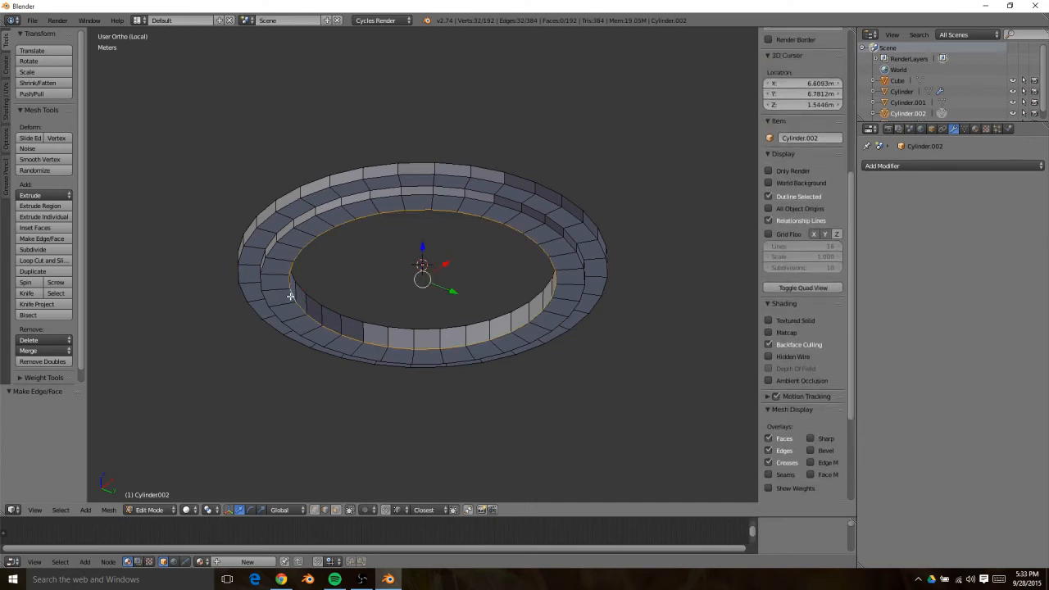
pyautogui.keyDown('alt'); pyautogui.keyDown('shift'); pyautogui.rightClick(268, 297); pyautogui.keyUp('shift'); pyautogui.keyUp('alt')
pyautogui.hotkey('ctrl', 'b')
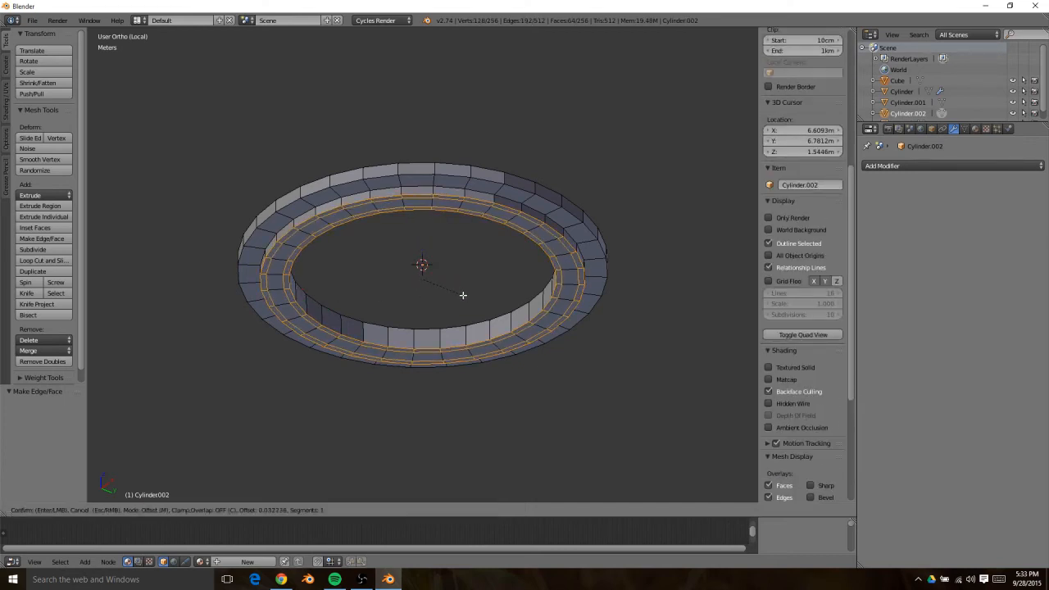
pyautogui.click(463, 295)
pyautogui.press('Tab')
pyautogui.press('Tab')
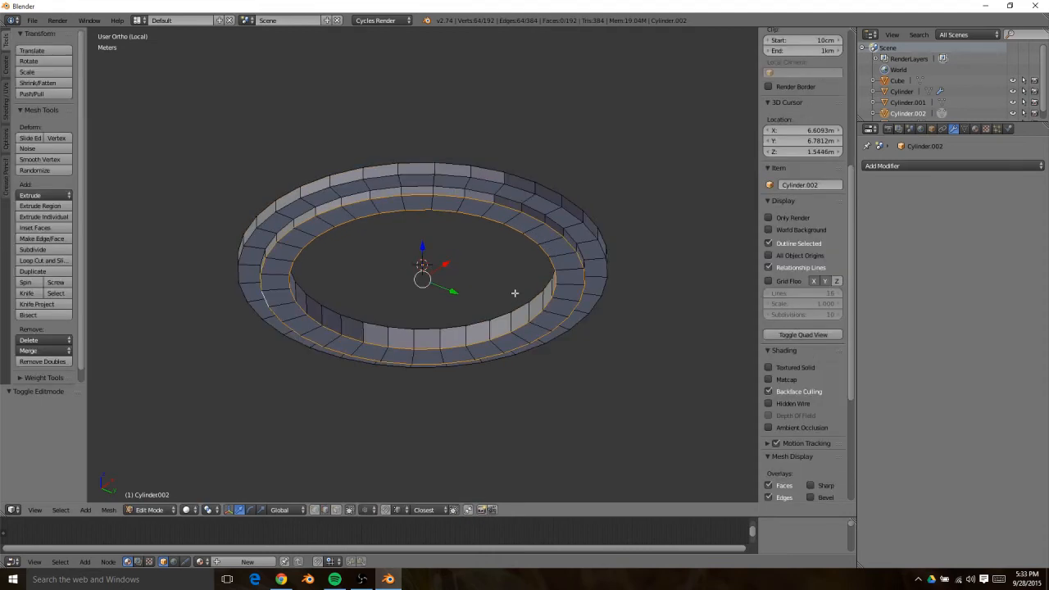
pyautogui.keyDown('alt'); pyautogui.rightClick(515, 293); pyautogui.keyUp('alt')
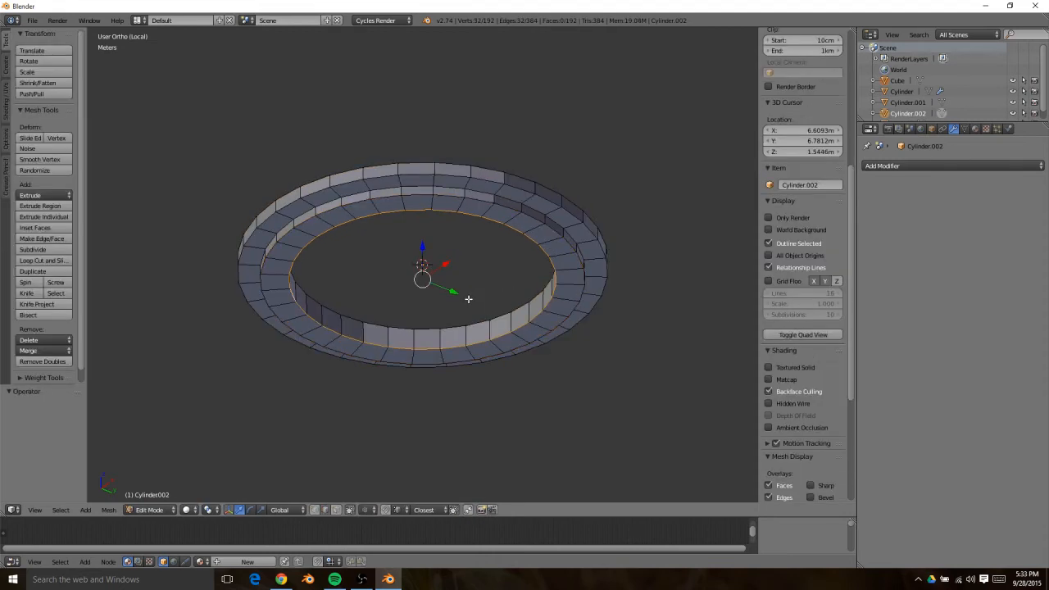
# Return to Object Mode and apply the flat ring's scale
pyautogui.press('Tab')
pyautogui.hotkey('ctrl', 's')
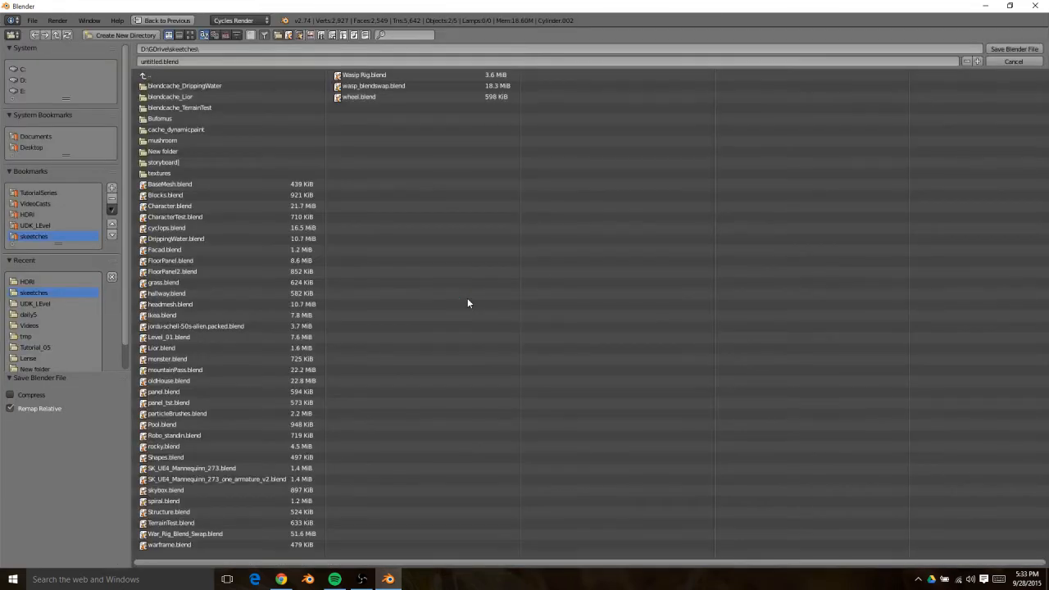
pyautogui.press('Escape')
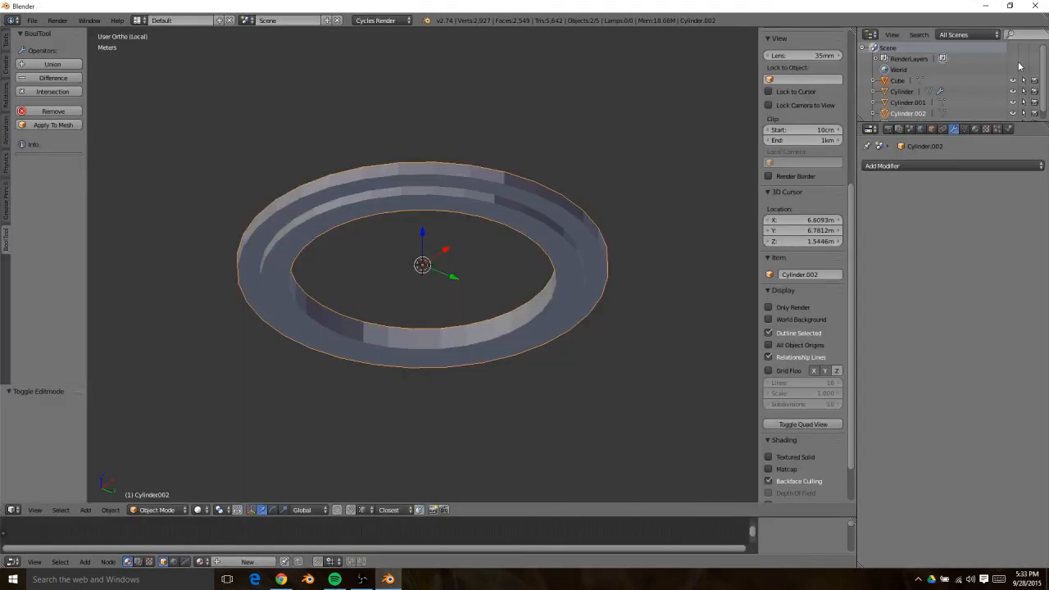
pyautogui.hotkey('ctrl', 'a')
pyautogui.click(639, 251)
pyautogui.press('Tab')
pyautogui.press('Tab')
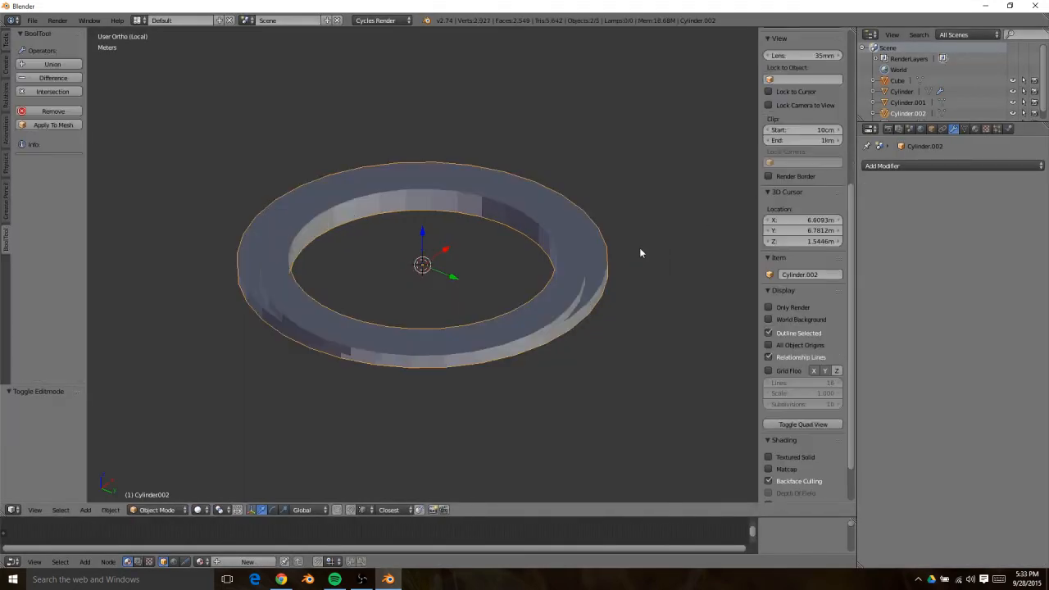
# Flip the normals of all the flat ring's faces in Edit Mode
pyautogui.moveTo(490, 277); pyautogui.dragTo(455, 338, button='middle')
pyautogui.press('KP_5')
pyautogui.scroll(-4, 414, 311)
pyautogui.moveTo(414, 311); pyautogui.dragTo(387, 329, button='middle')
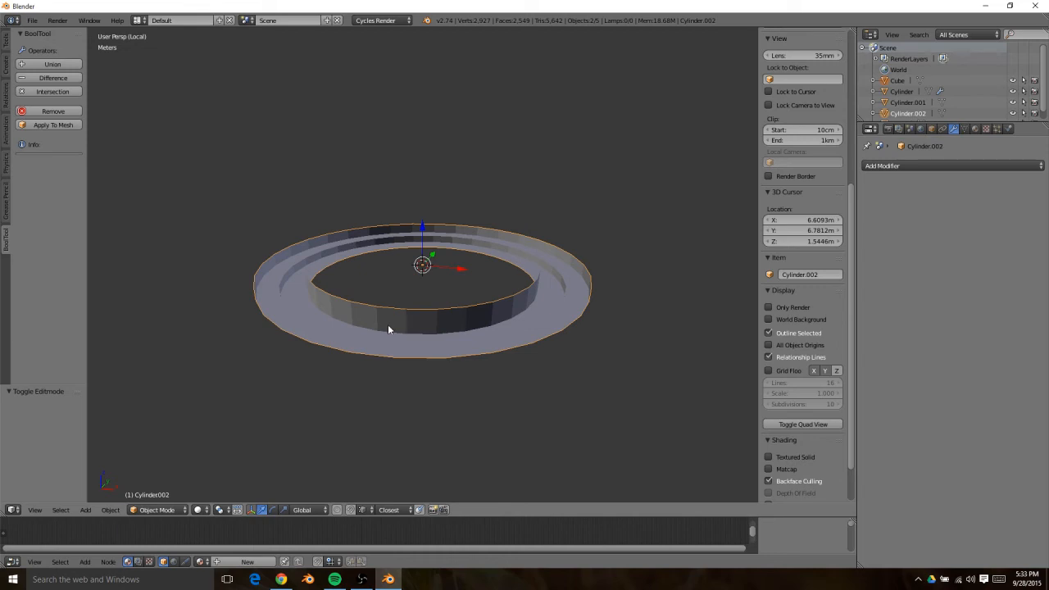
pyautogui.click(6, 96)
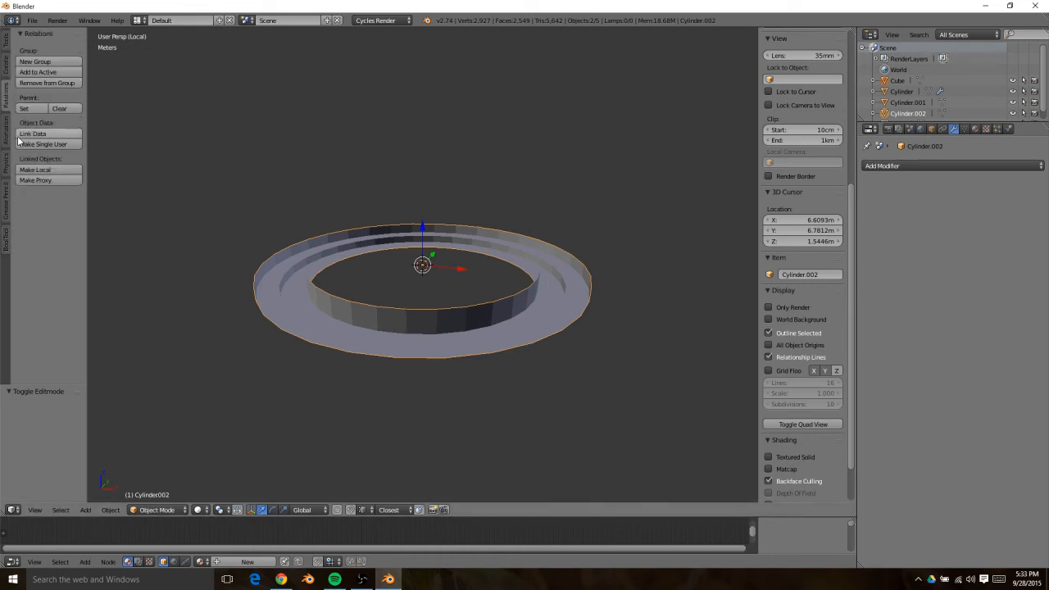
pyautogui.press('Tab')
pyautogui.click(5, 97)
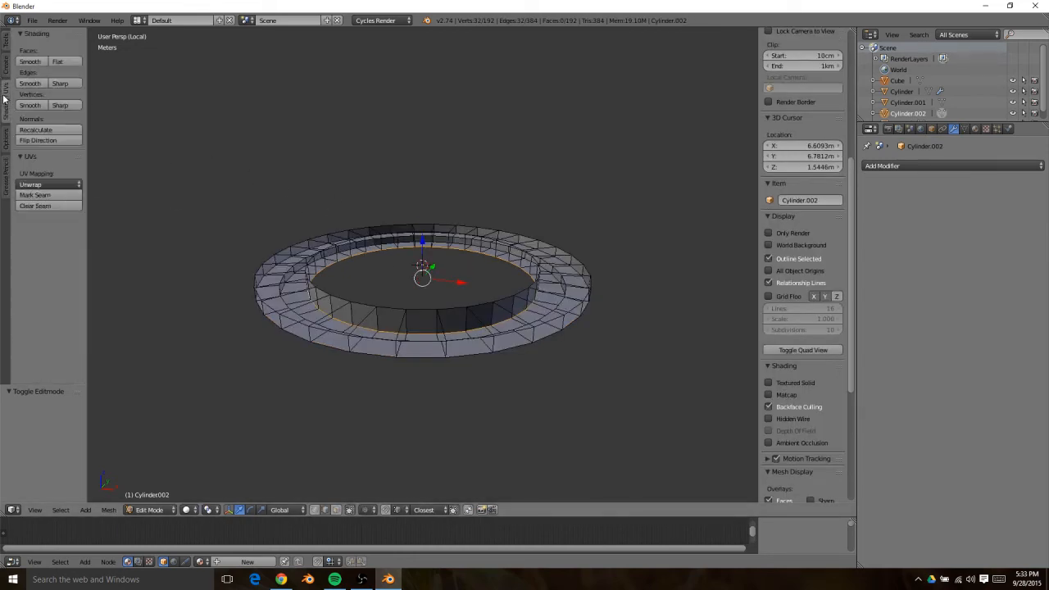
pyautogui.click(52, 141)
pyautogui.click(49, 142)
pyautogui.press('a')
pyautogui.click(39, 141)
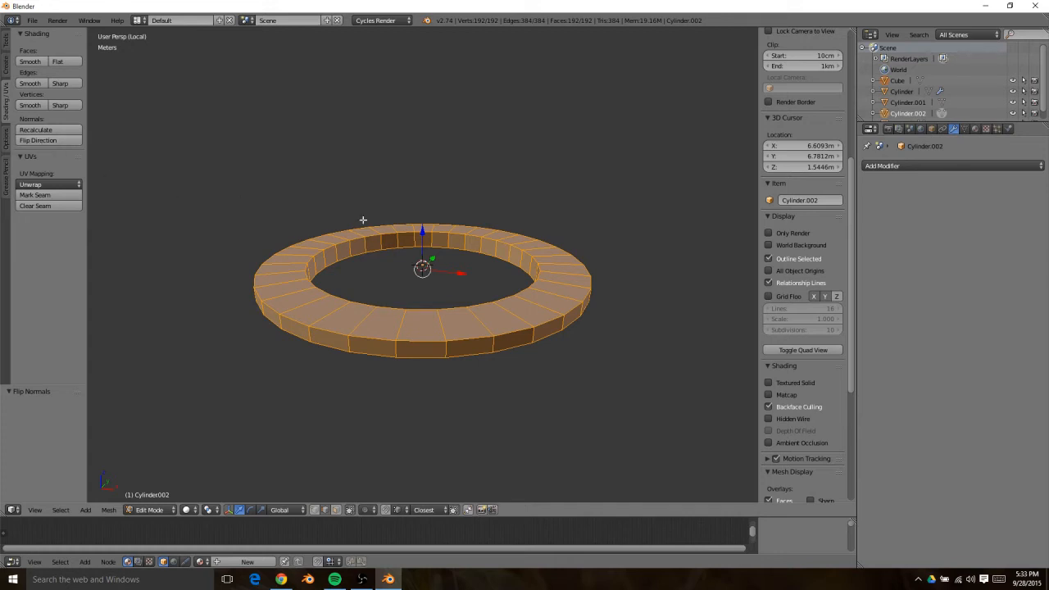
# Bevel the inner and outer edge loops of the underside's raised band by 0.009 with one segment, and leave the isolated view
pyautogui.press('Tab')
pyautogui.moveTo(464, 307); pyautogui.dragTo(419, 254, button='middle')
pyautogui.press('Tab')
pyautogui.moveTo(355, 250); pyautogui.dragTo(327, 206, button='middle')
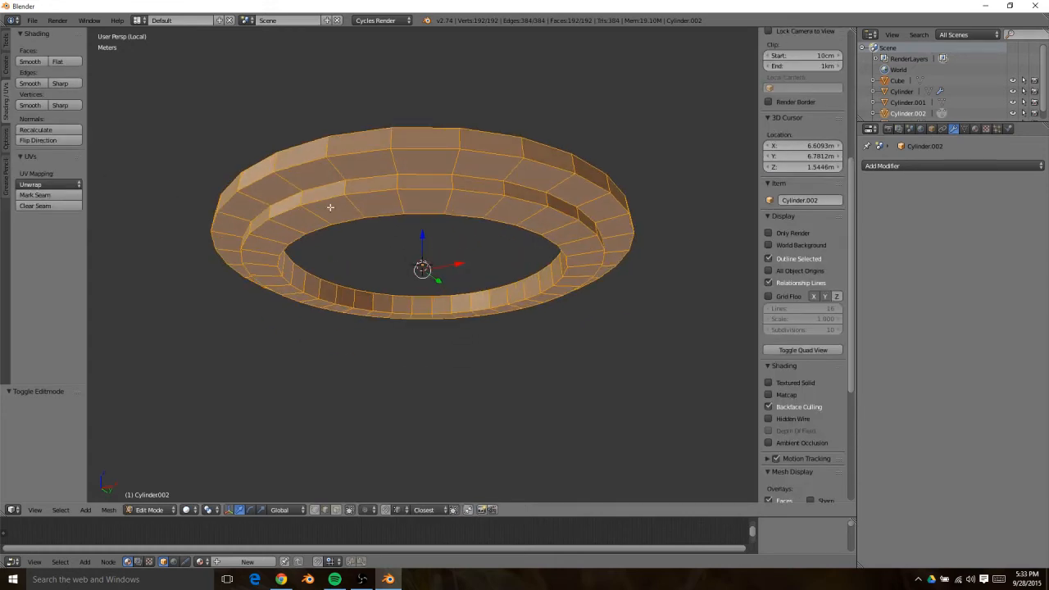
pyautogui.rightClick(322, 199)
pyautogui.keyDown('alt'); pyautogui.rightClick(348, 221); pyautogui.keyUp('alt')
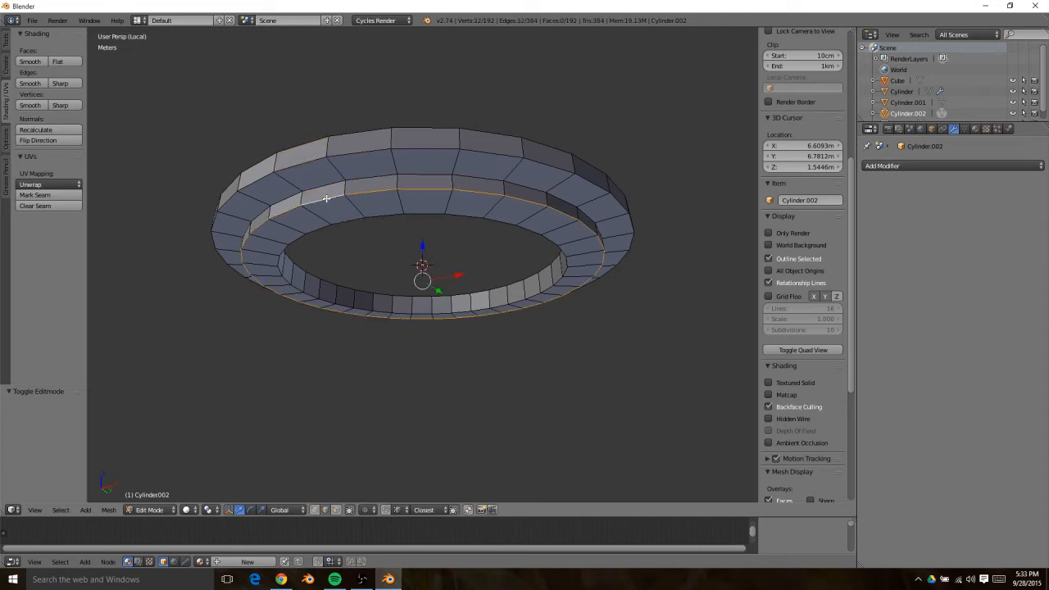
pyautogui.hotkey('ctrl', 'b')
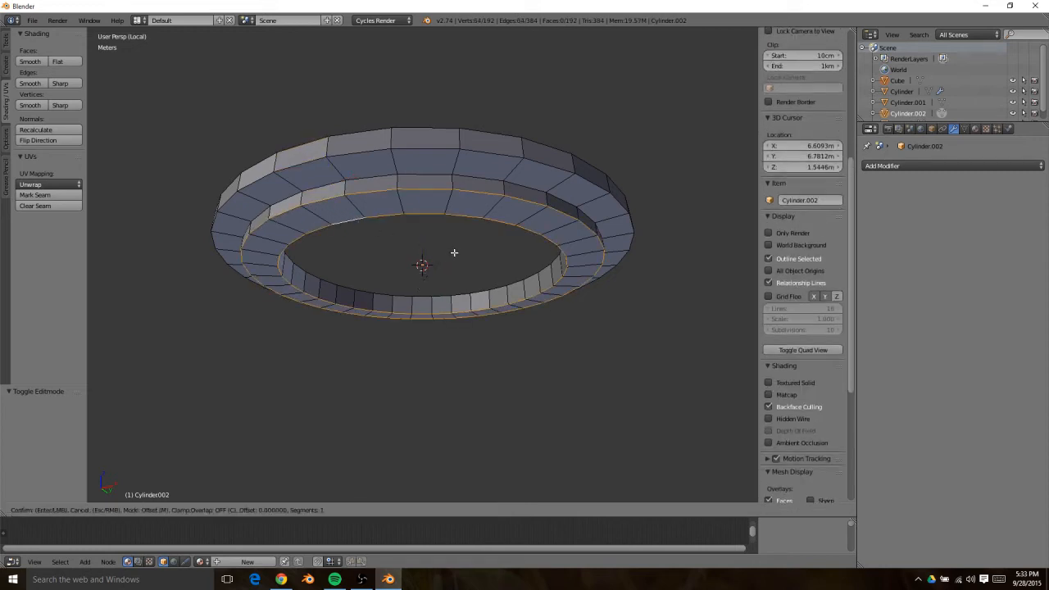
pyautogui.click(463, 256)
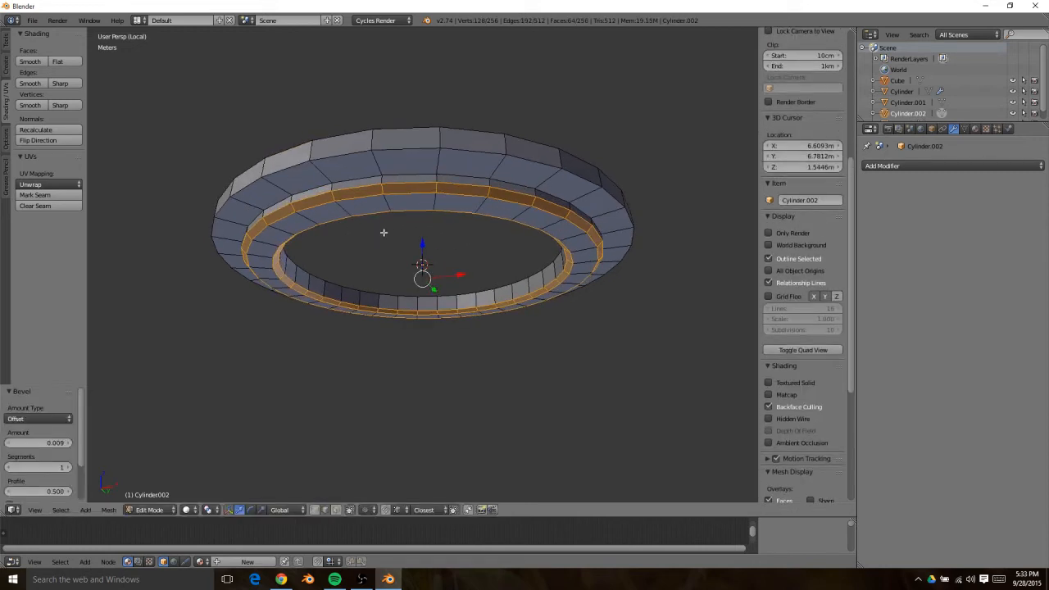
pyautogui.rightClick(412, 151)
pyautogui.moveTo(427, 205); pyautogui.dragTo(346, 222, button='middle')
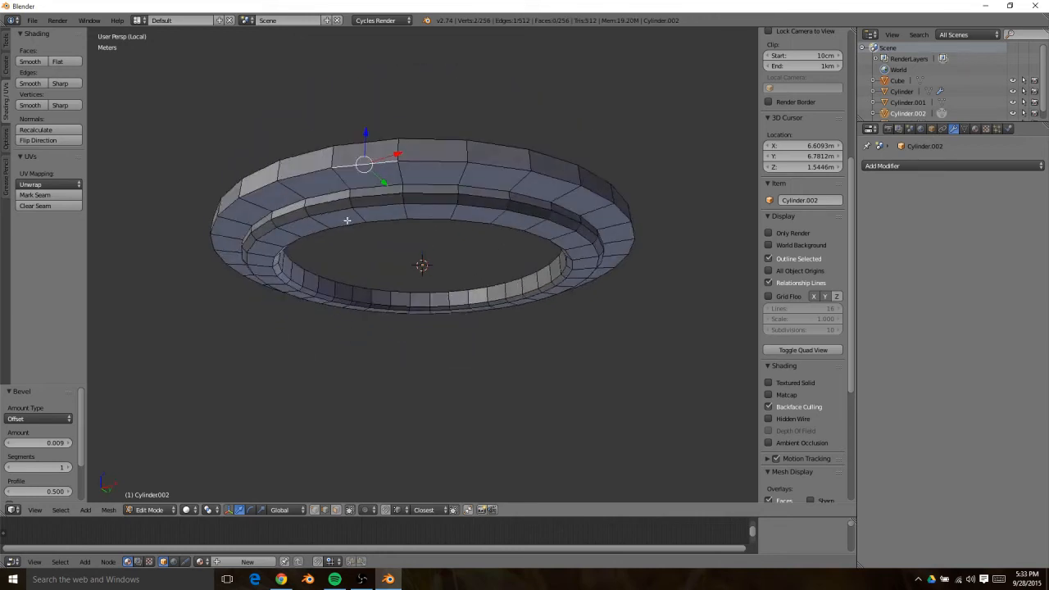
pyautogui.press('Tab')
pyautogui.press('KP_Divide')
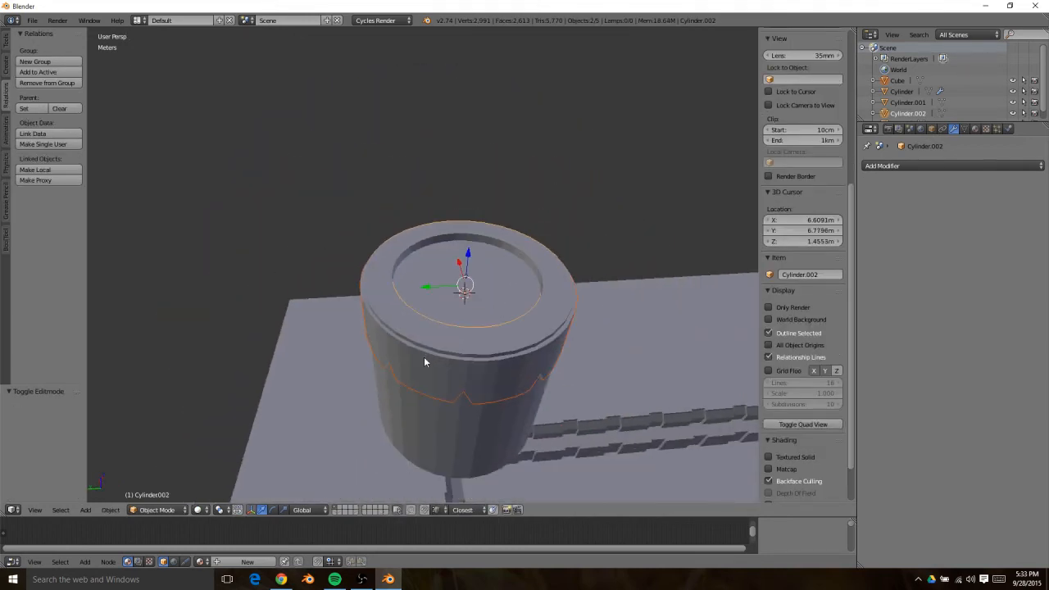
# Isolate the lower cylinder together with the toothed ring and cap to examine how they fit, and return to the full scene
pyautogui.keyDown('shift'); pyautogui.rightClick(409, 395); pyautogui.keyUp('shift')
pyautogui.press('KP_Divide')
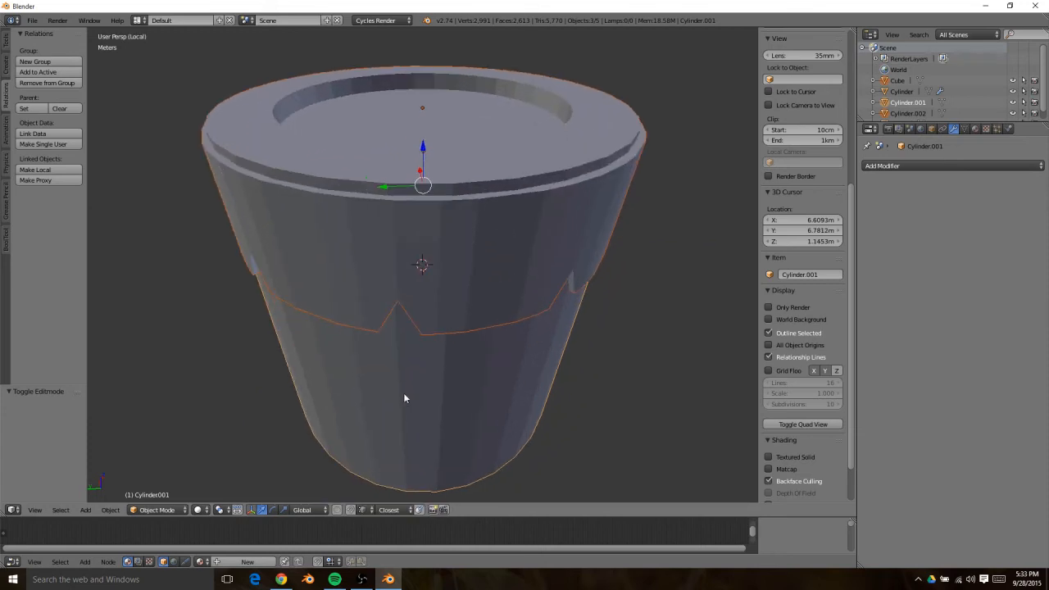
pyautogui.moveTo(435, 272); pyautogui.dragTo(233, 231, button='middle')
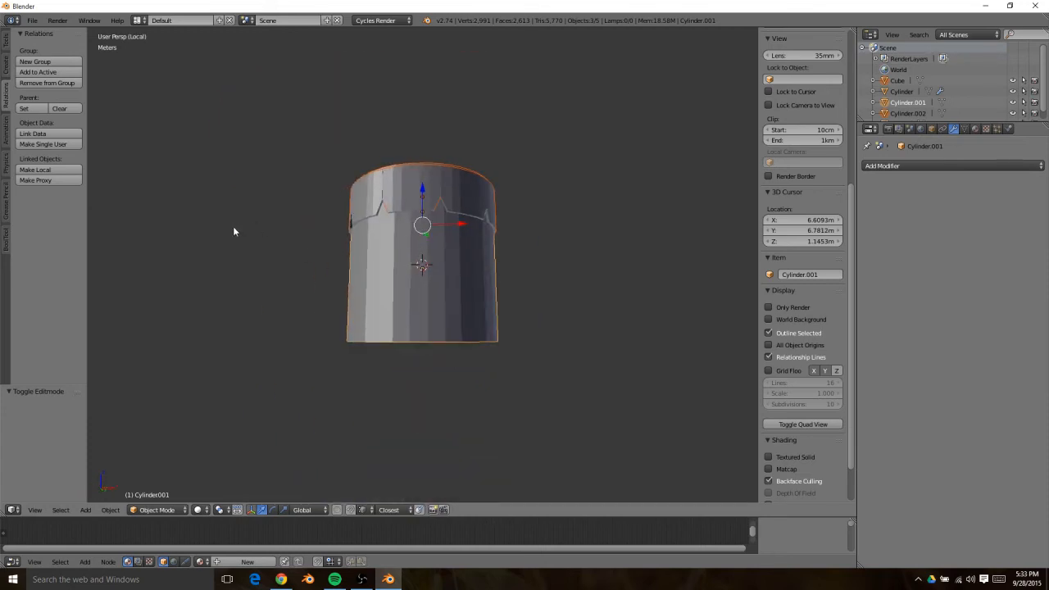
pyautogui.moveTo(400, 161); pyautogui.dragTo(432, 304, button='middle')
pyautogui.rightClick(433, 316)
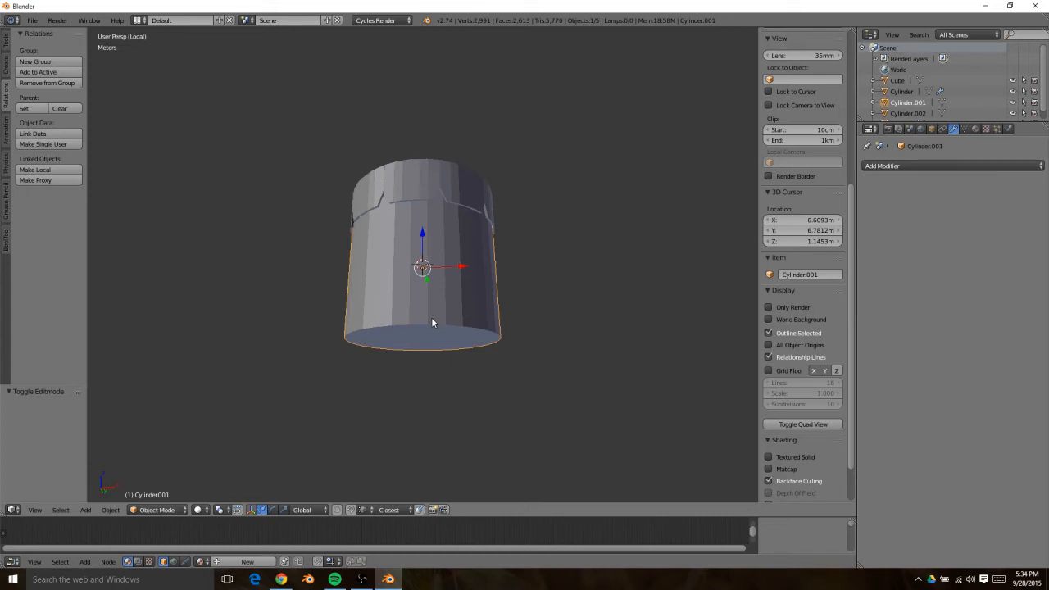
pyautogui.press('Delete')
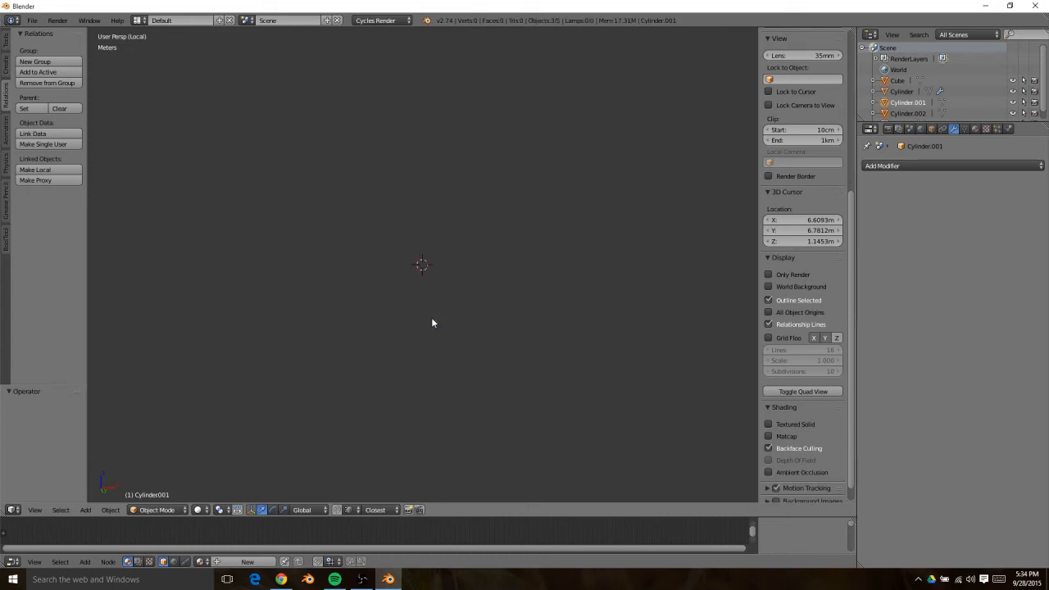
pyautogui.press('KP_Divide')
# Merge the flat ring cap into the toothed ring with a BoolTool Union and apply it to the mesh
pyautogui.rightClick(406, 326)
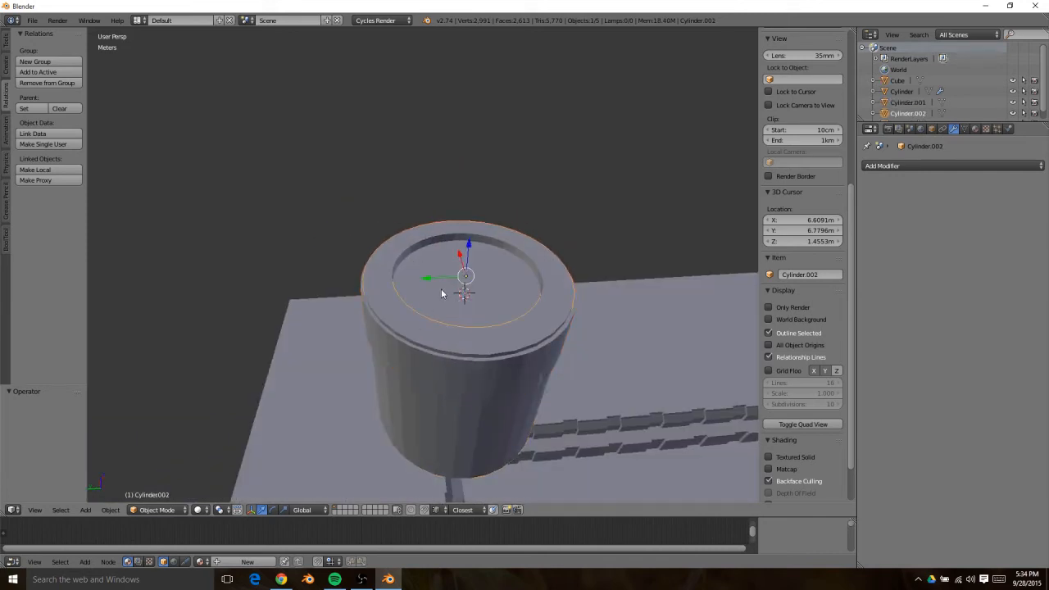
pyautogui.rightClick(388, 345)
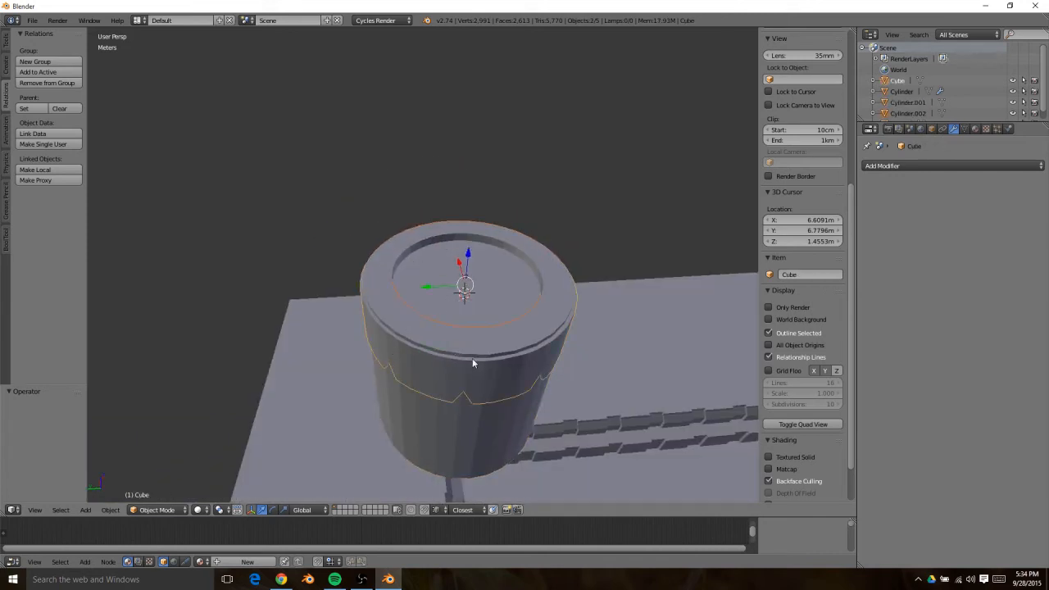
pyautogui.moveTo(472, 358)
pyautogui.mouseDown(button='middle')
pyautogui.moveTo(421, 241)
pyautogui.moveTo(501, 247)
pyautogui.mouseUp(button='middle')
pyautogui.press('z')
pyautogui.press('z')
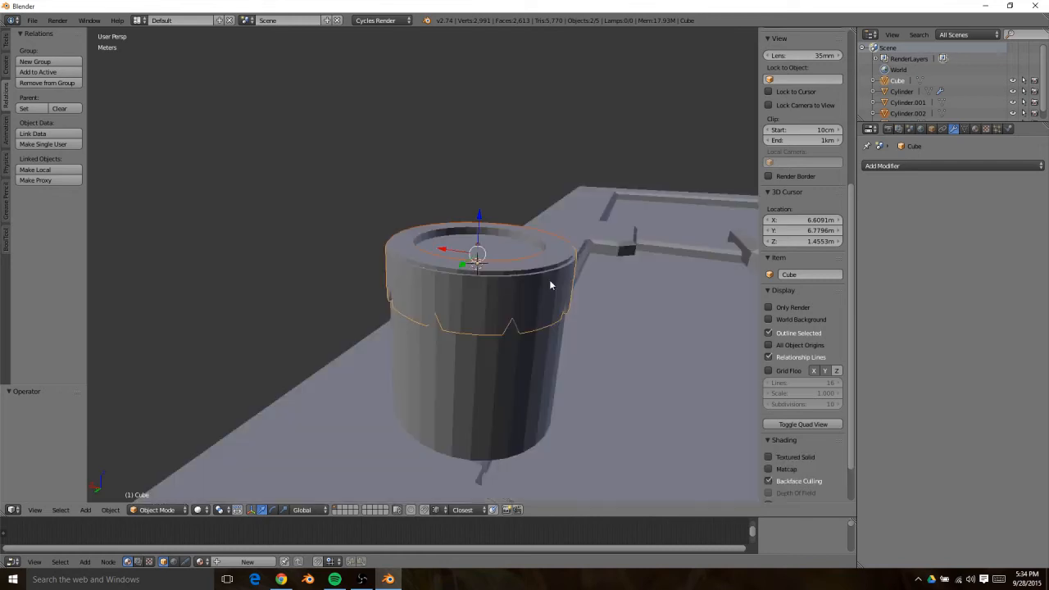
pyautogui.moveTo(550, 281); pyautogui.dragTo(404, 274, button='middle')
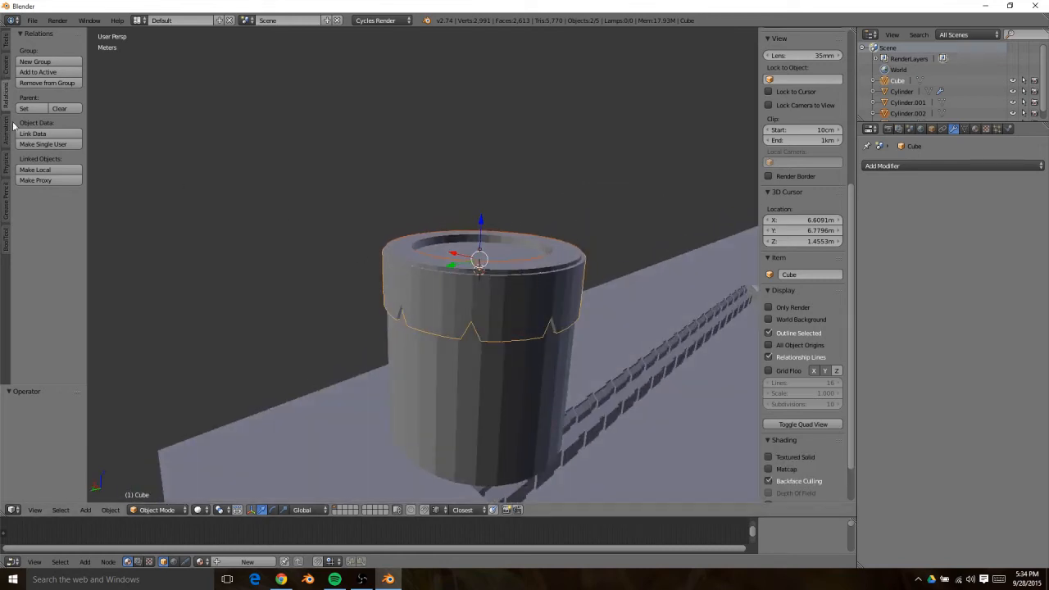
pyautogui.click(6, 237)
pyautogui.click(53, 64)
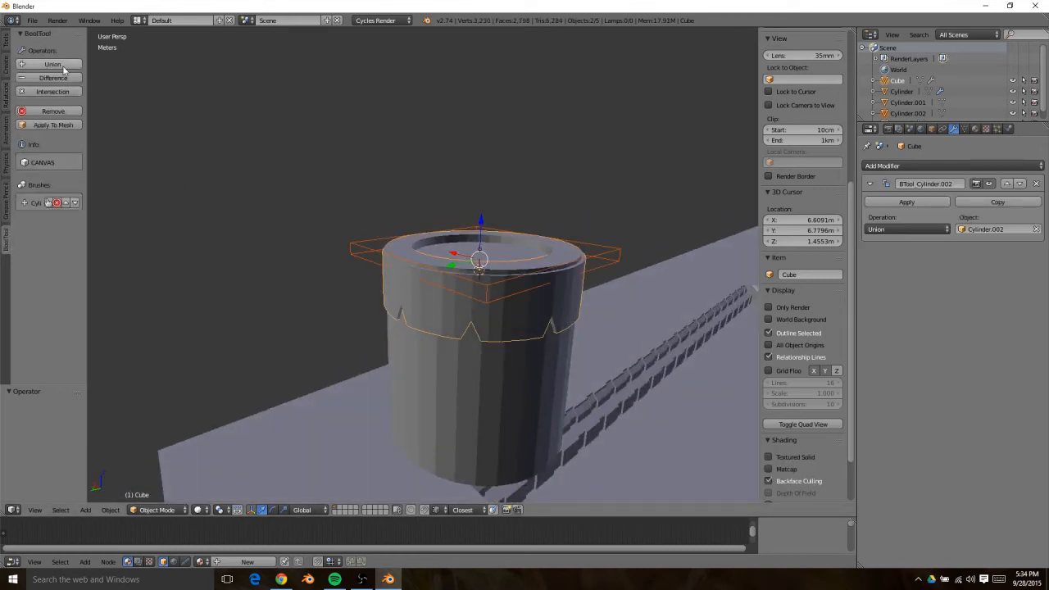
pyautogui.click(907, 200)
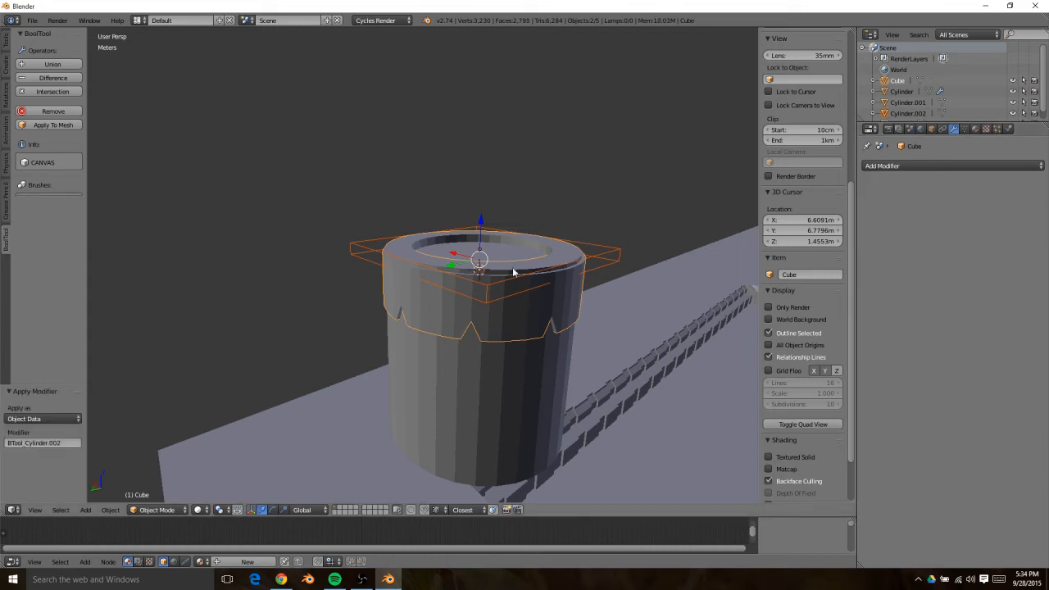
pyautogui.rightClick(560, 300)
pyautogui.rightClick(561, 300)
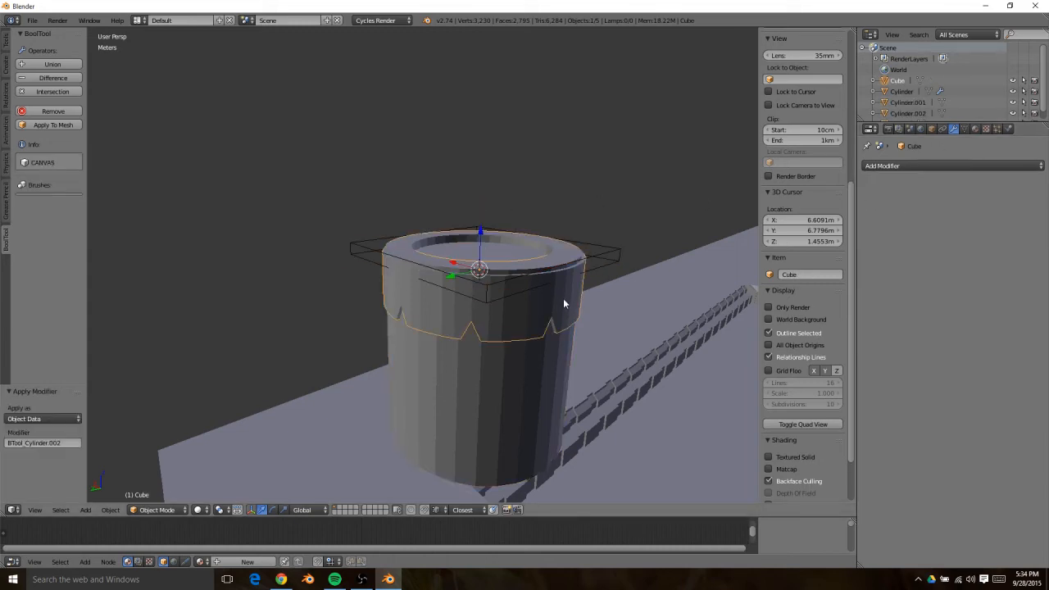
pyautogui.click(60, 125)
# Try raising the merged toothed ring by 7.128 cm along Z, and undo the move
pyautogui.rightClick(481, 290)
pyautogui.rightClick(497, 264)
pyautogui.rightClick(496, 259)
pyautogui.moveTo(480, 240)
pyautogui.mouseDown()
pyautogui.moveTo(482, 85)
pyautogui.moveTo(479, 225)
pyautogui.mouseUp()
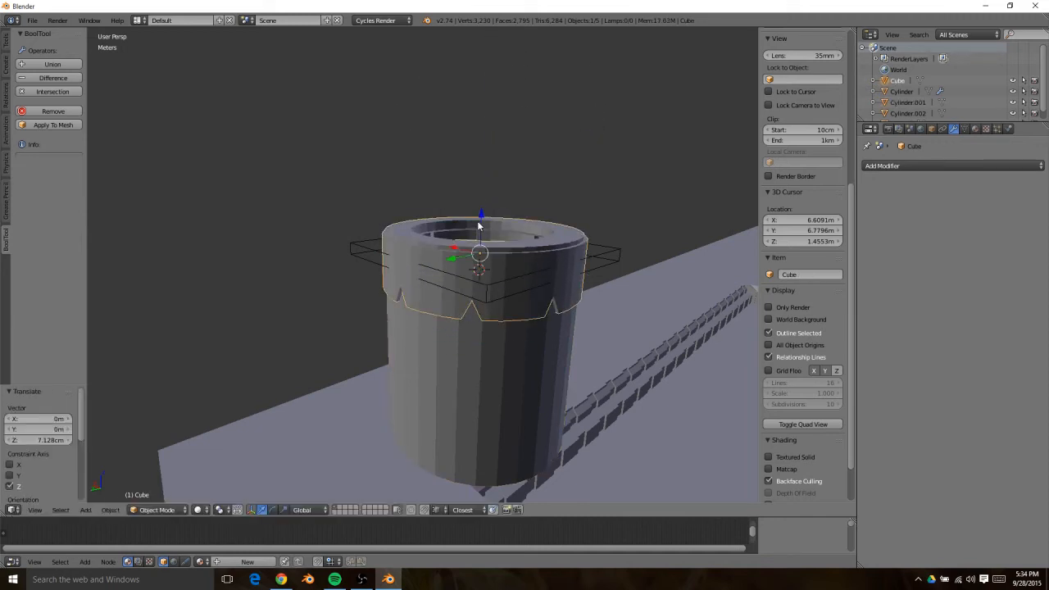
pyautogui.hotkey('ctrl', 'z')
# Delete the leftover flat ring object that served as the union brush
pyautogui.rightClick(605, 254)
pyautogui.press('x')
pyautogui.click(605, 254)
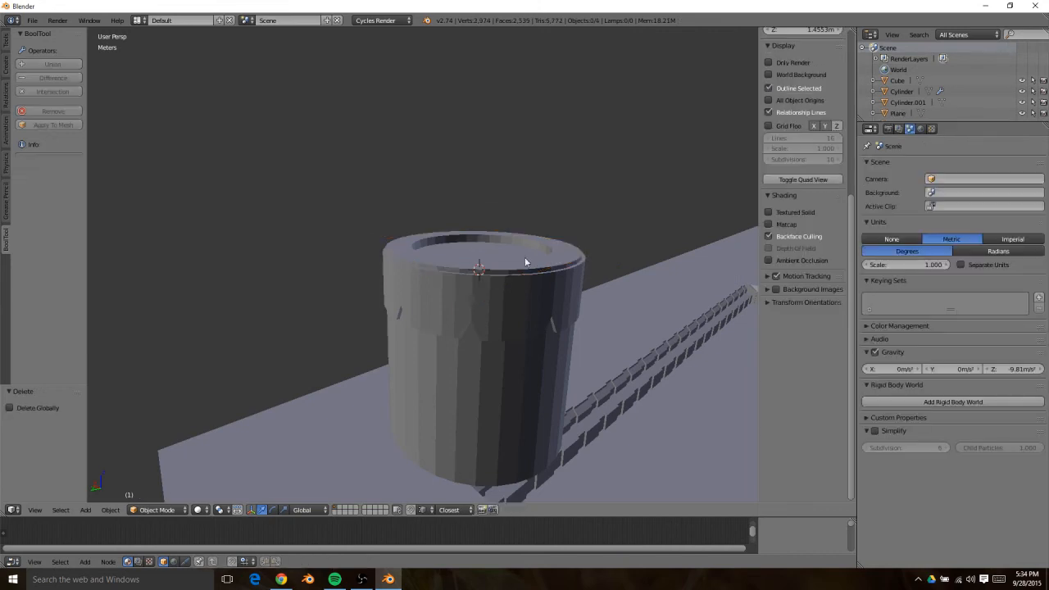
# Raise the merged toothed ring by 64.922 cm along Z, clear of the lower cylinder
pyautogui.rightClick(525, 260)
pyautogui.rightClick(514, 258)
pyautogui.rightClick(493, 246)
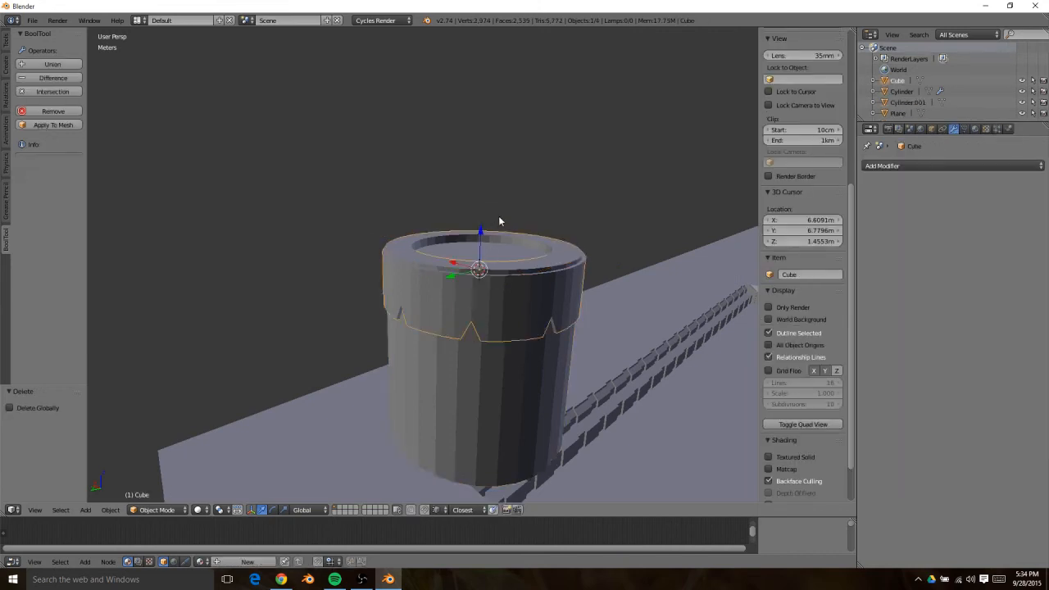
pyautogui.moveTo(499, 220); pyautogui.dragTo(402, 281, button='middle')
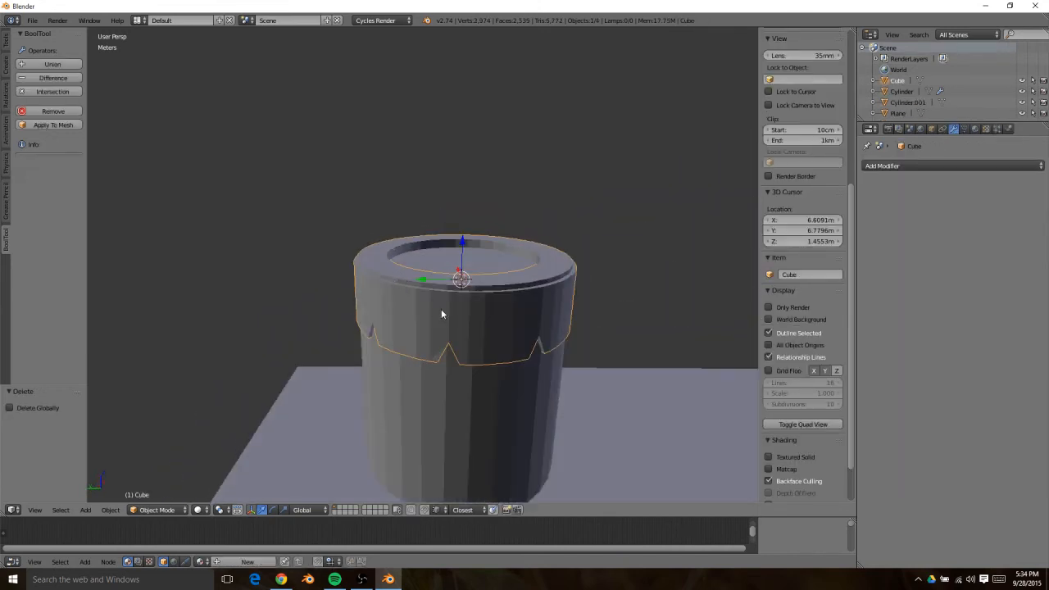
pyautogui.moveTo(462, 251); pyautogui.dragTo(466, 83)
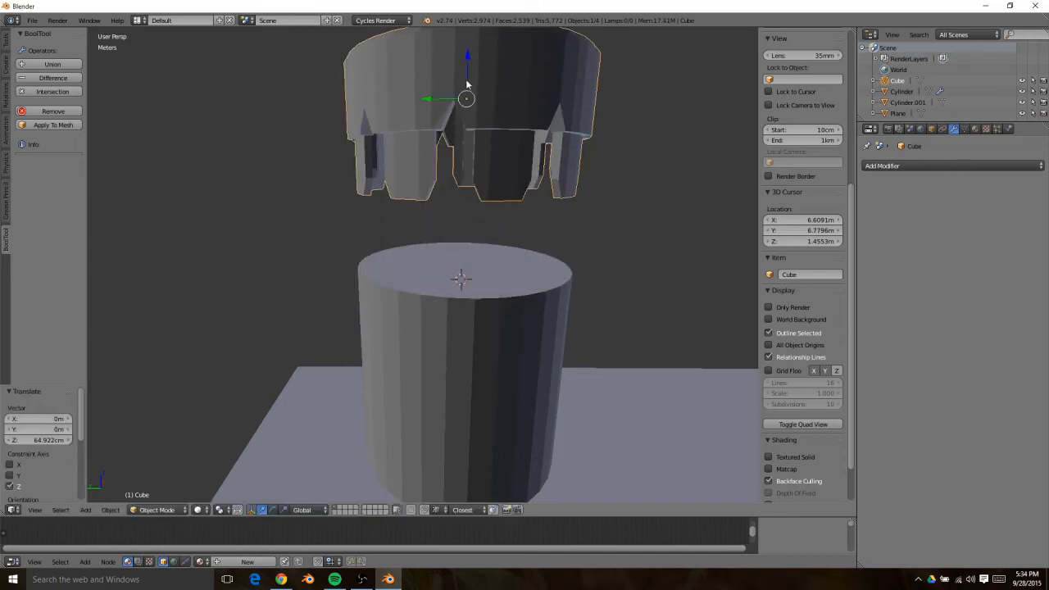
pyautogui.moveTo(466, 84); pyautogui.dragTo(382, 78, button='middle')
pyautogui.click(379, 69)
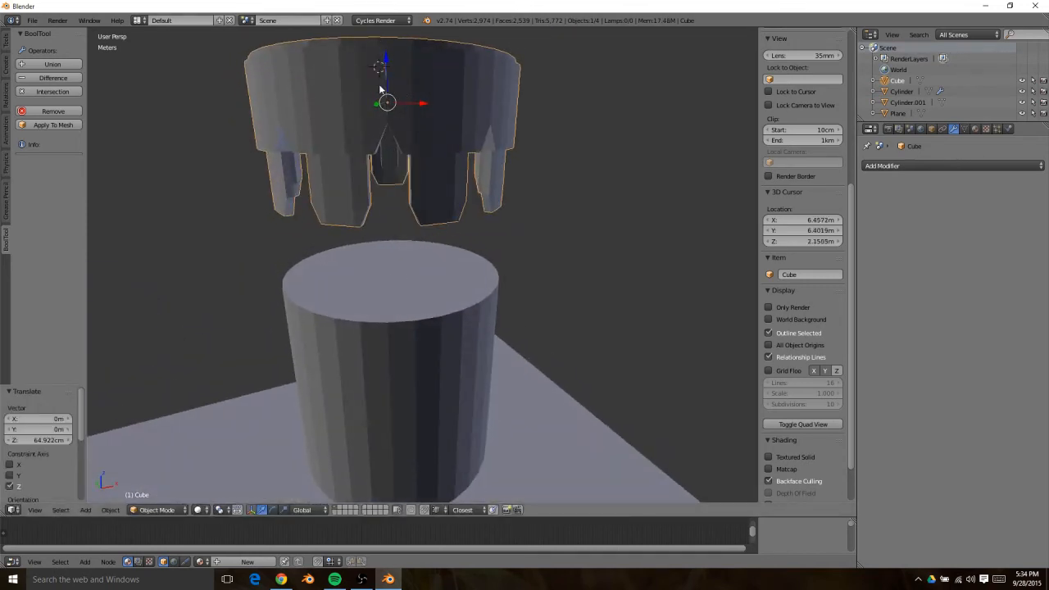
# Subtract the toothed ring from the lower cylinder with a BoolTool Difference, lowering the ring 68.502 cm along Z into the cylinder
pyautogui.keyDown('shift'); pyautogui.rightClick(413, 275); pyautogui.keyUp('shift')
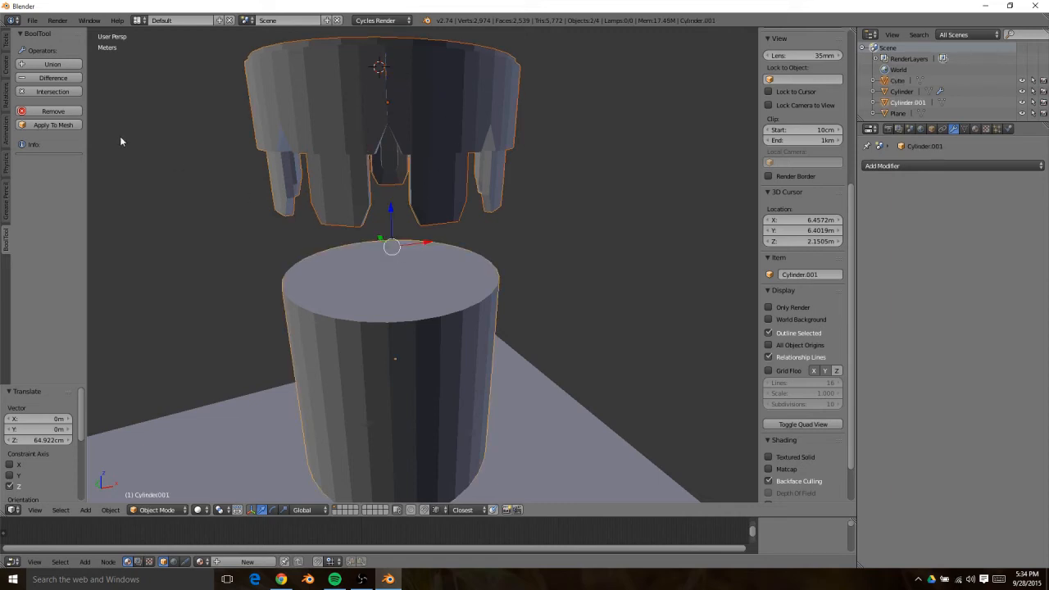
pyautogui.click(50, 77)
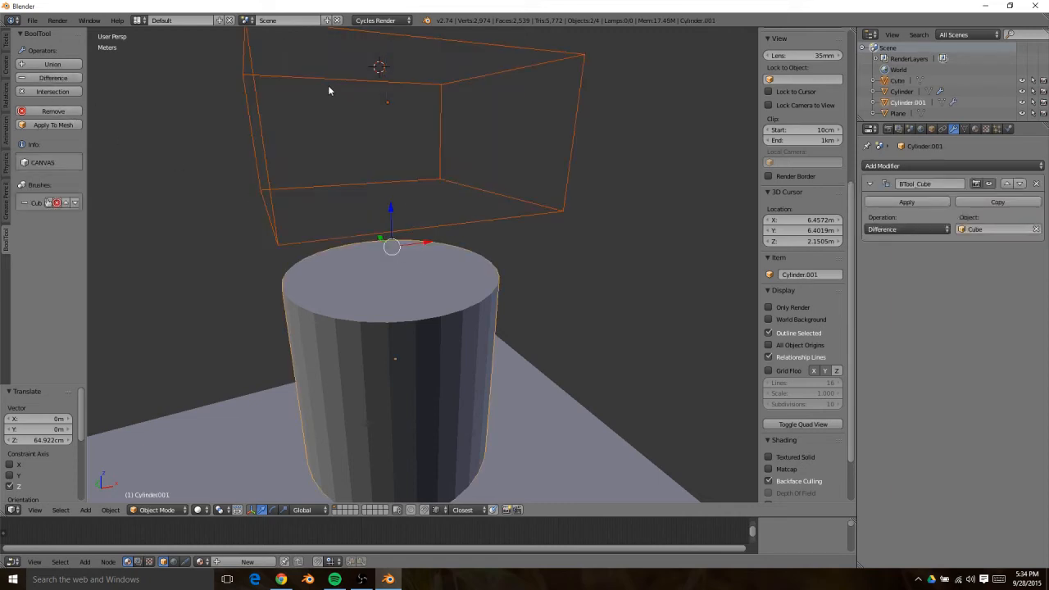
pyautogui.rightClick(421, 82)
pyautogui.press('g')
pyautogui.press('z')
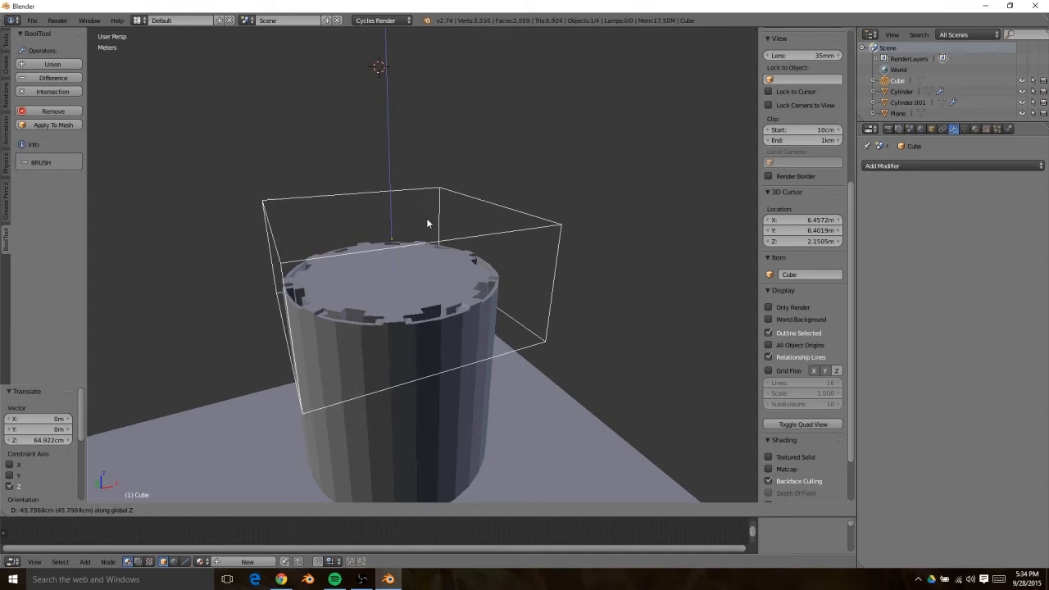
pyautogui.click(427, 276)
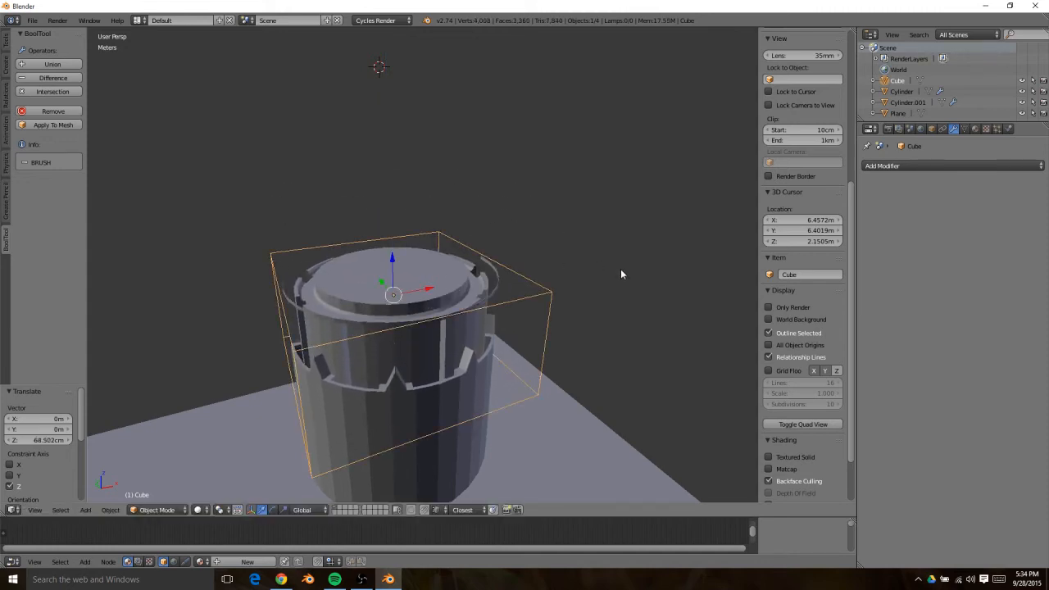
pyautogui.moveTo(357, 295); pyautogui.dragTo(443, 286, button='middle')
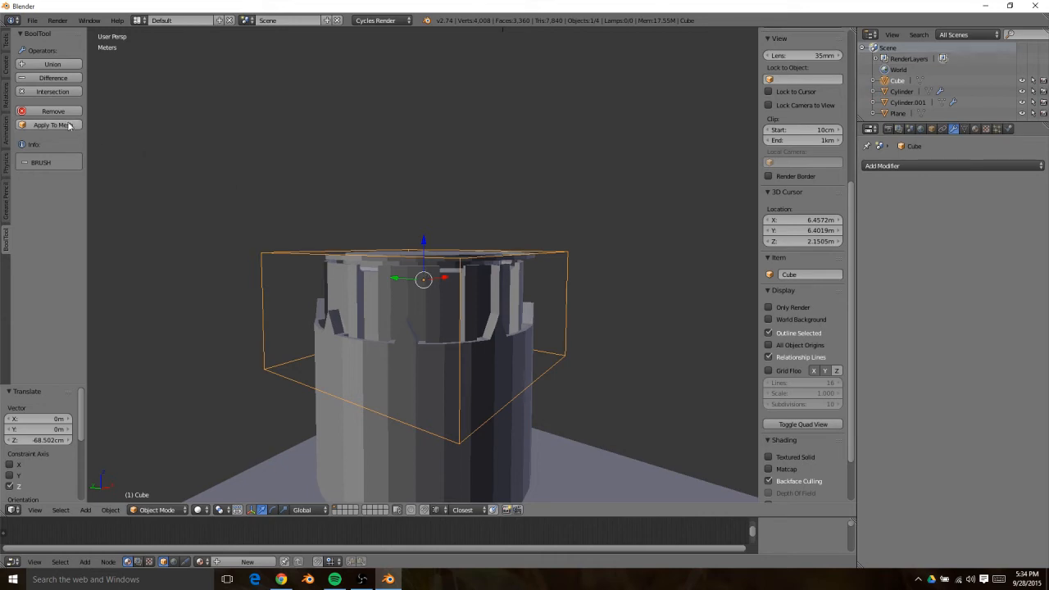
# Apply the Boolean difference to the lower cylinder's mesh and open the cylinder in Edit Mode
pyautogui.rightClick(371, 365)
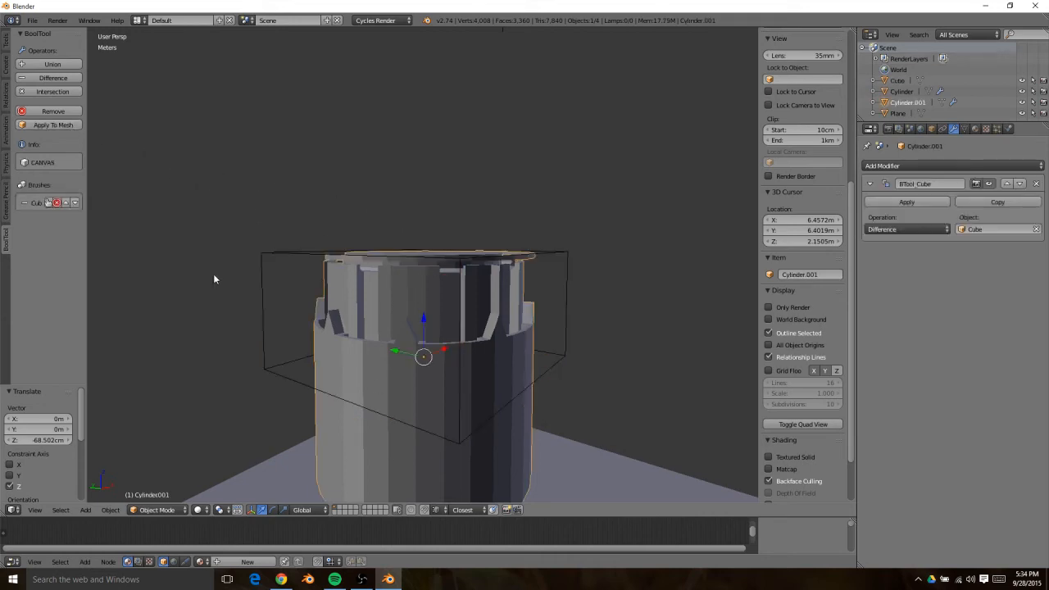
pyautogui.click(70, 127)
pyautogui.press('Tab')
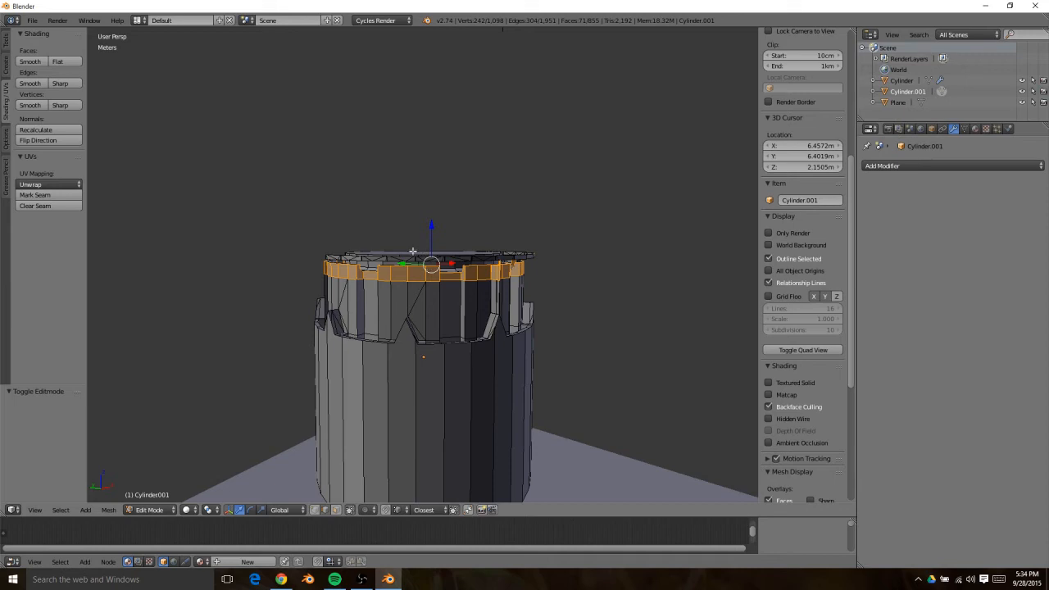
pyautogui.moveTo(413, 251); pyautogui.dragTo(541, 336, button='middle')
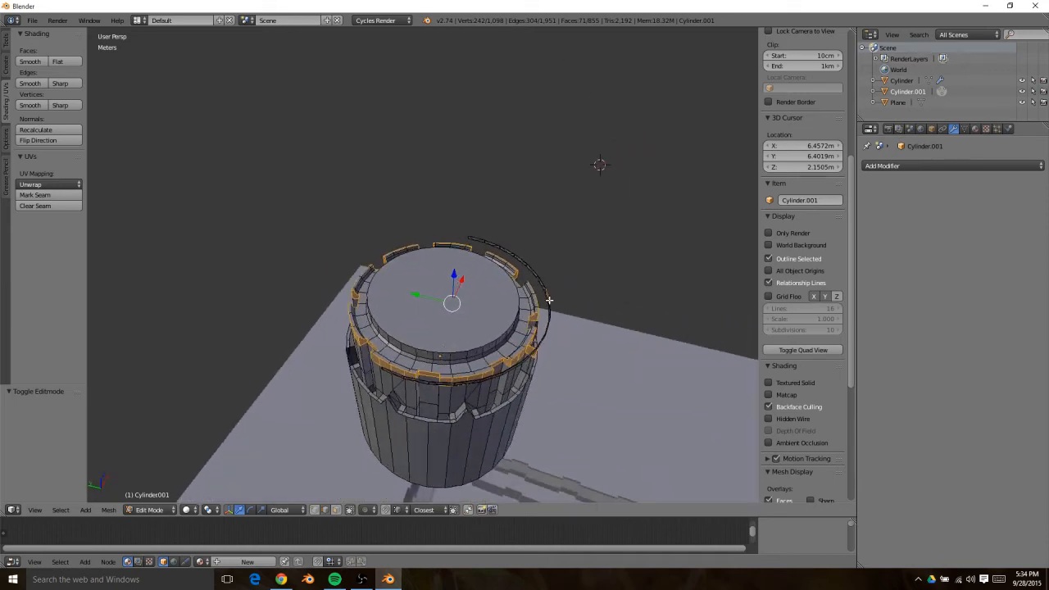
# Select all geometry linked to the current selection and examine the thin strip floating above the rim
pyautogui.hotkey('ctrl', 'l')
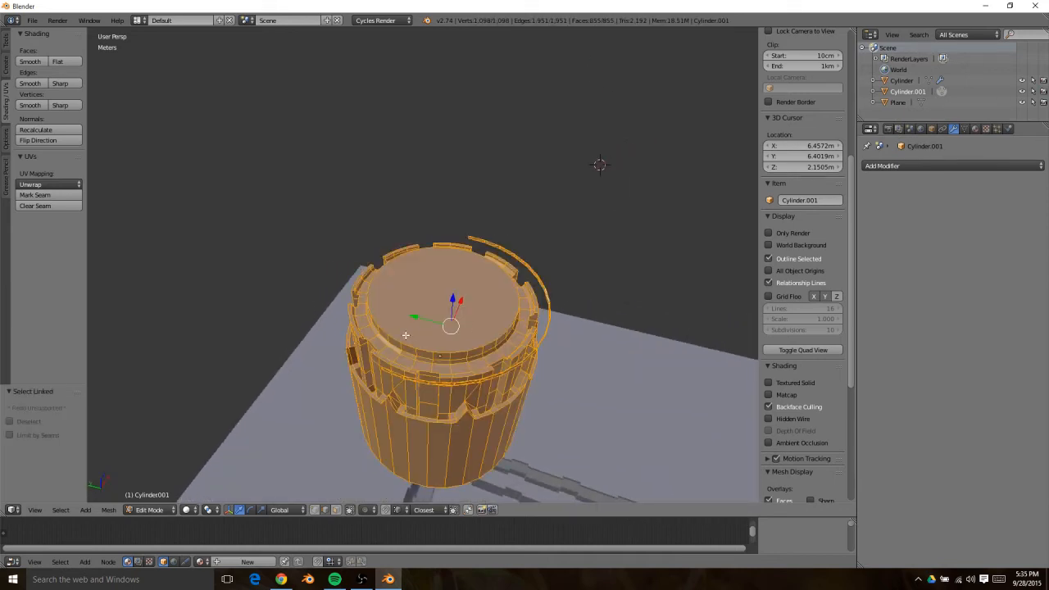
pyautogui.moveTo(405, 335); pyautogui.dragTo(312, 251, button='middle')
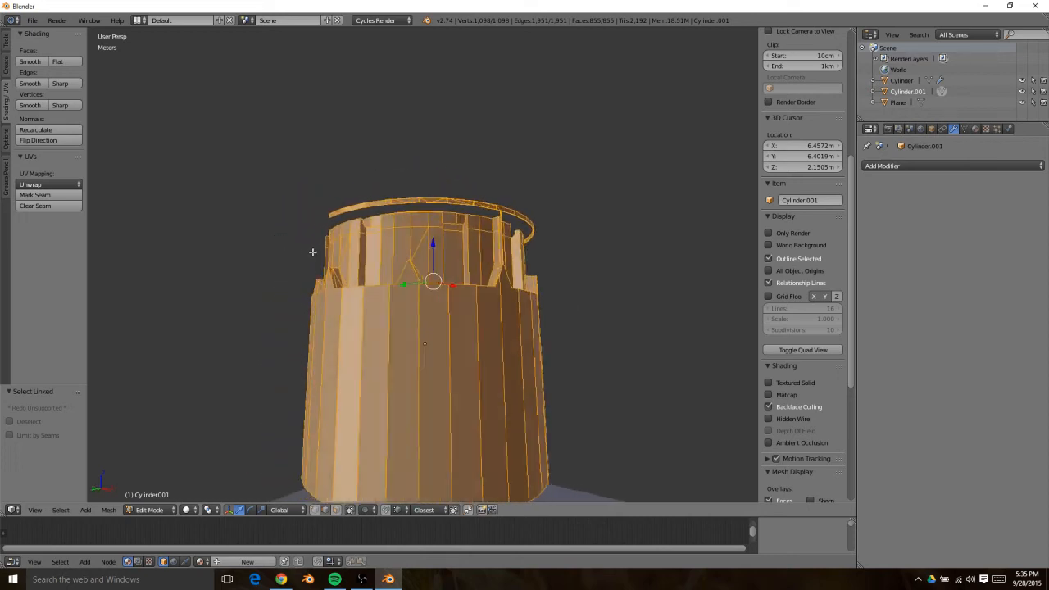
pyautogui.scroll(3, 504, 269)
pyautogui.scroll(-1, 481, 282)
pyautogui.moveTo(482, 282); pyautogui.dragTo(476, 316, button='middle')
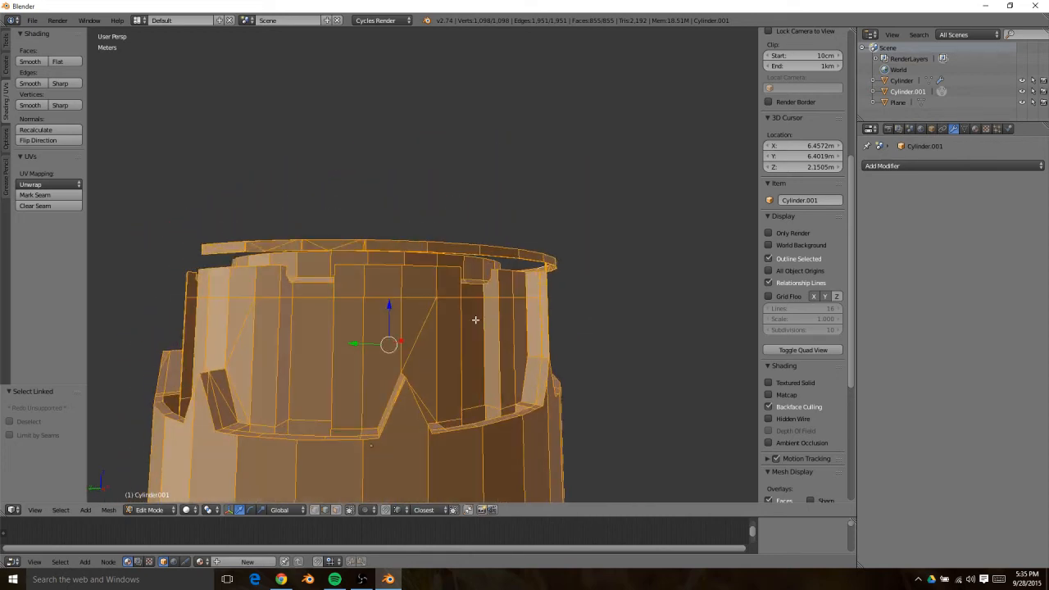
# In face select mode, pick the four upper wall faces beside the end of the floating rim strip and delete them
pyautogui.hotkey('ctrl', 'Tab')
pyautogui.click(461, 333)
pyautogui.rightClick(547, 319)
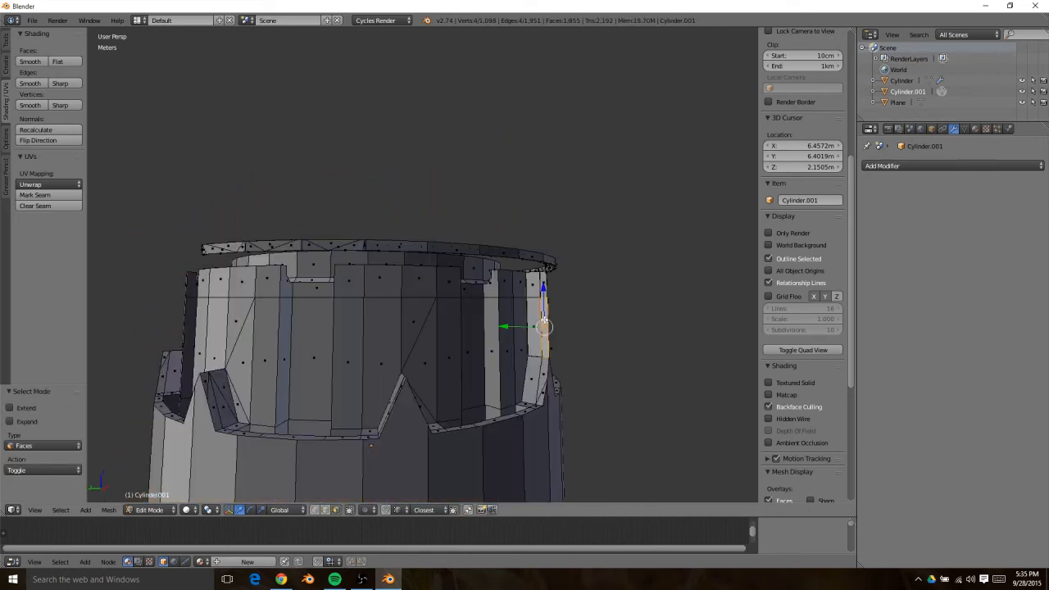
pyautogui.keyDown('ctrl'); pyautogui.rightClick(537, 321); pyautogui.keyUp('ctrl')
pyautogui.keyDown('ctrl'); pyautogui.rightClick(537, 286); pyautogui.keyUp('ctrl')
pyautogui.keyDown('ctrl'); pyautogui.rightClick(542, 286); pyautogui.keyUp('ctrl')
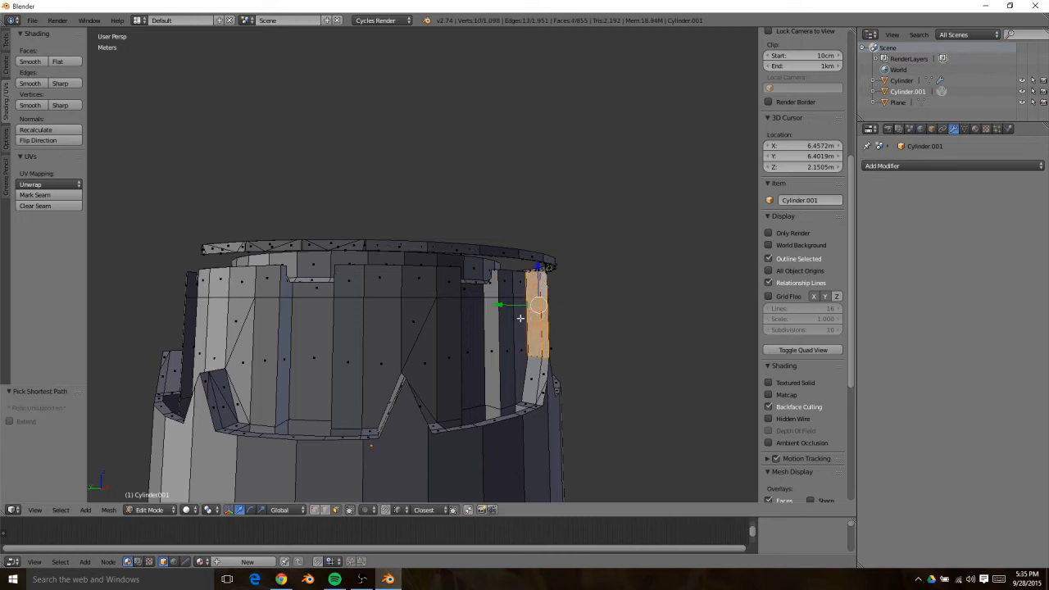
pyautogui.scroll(-3, 301, 318)
pyautogui.moveTo(520, 317); pyautogui.dragTo(281, 317, button='middle')
pyautogui.press('x')
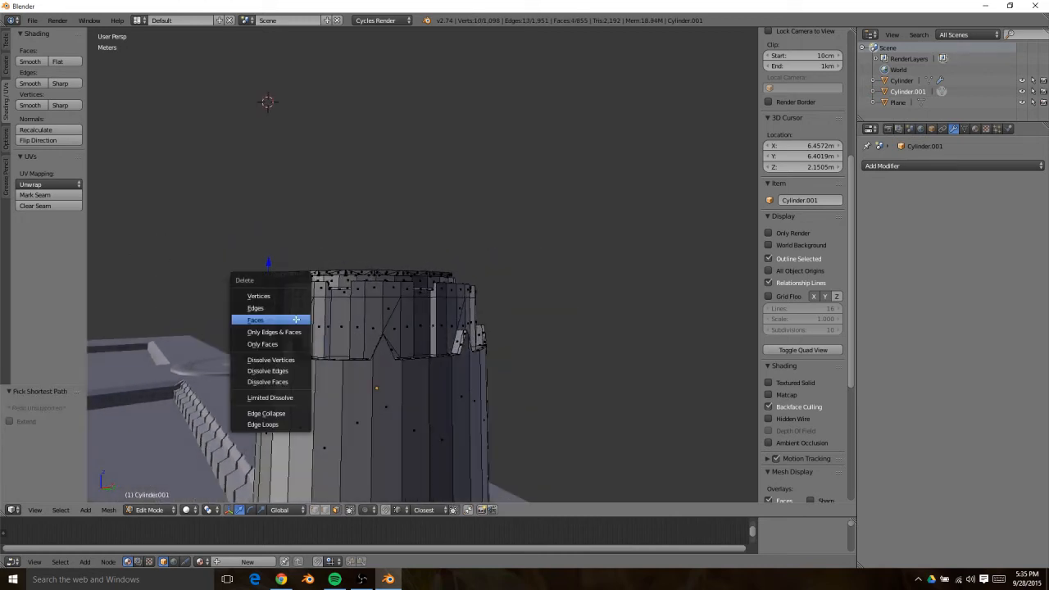
pyautogui.click(295, 319)
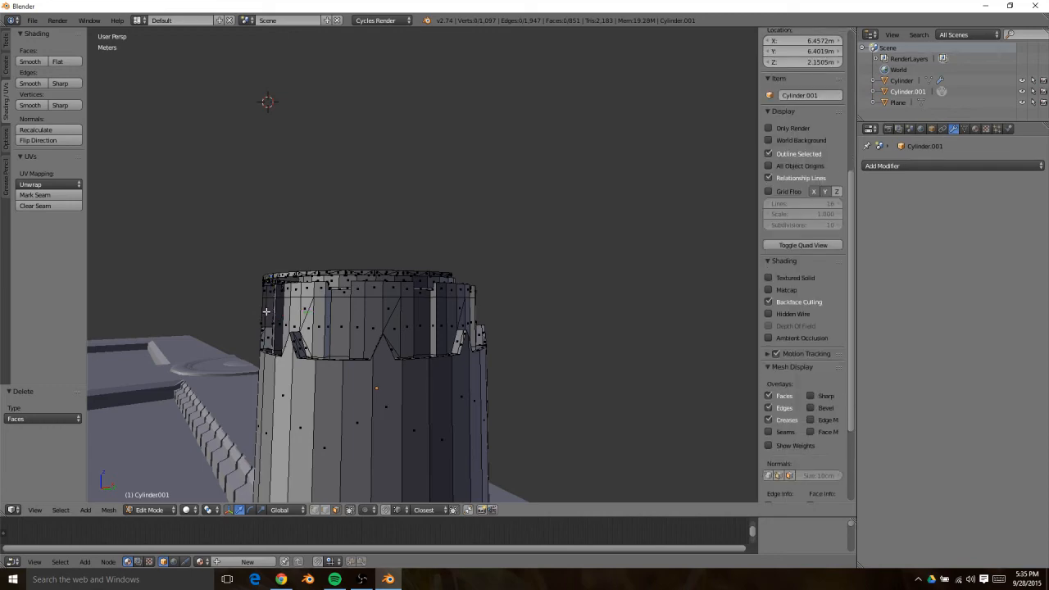
# Delete the four remaining wall faces behind the new opening near the end of the floating strip
pyautogui.press('KP_Decimal')
pyautogui.moveTo(281, 314); pyautogui.dragTo(602, 325, button='middle')
pyautogui.scroll(3, 461, 289)
pyautogui.keyDown('ctrl'); pyautogui.click(426, 185); pyautogui.keyUp('ctrl')
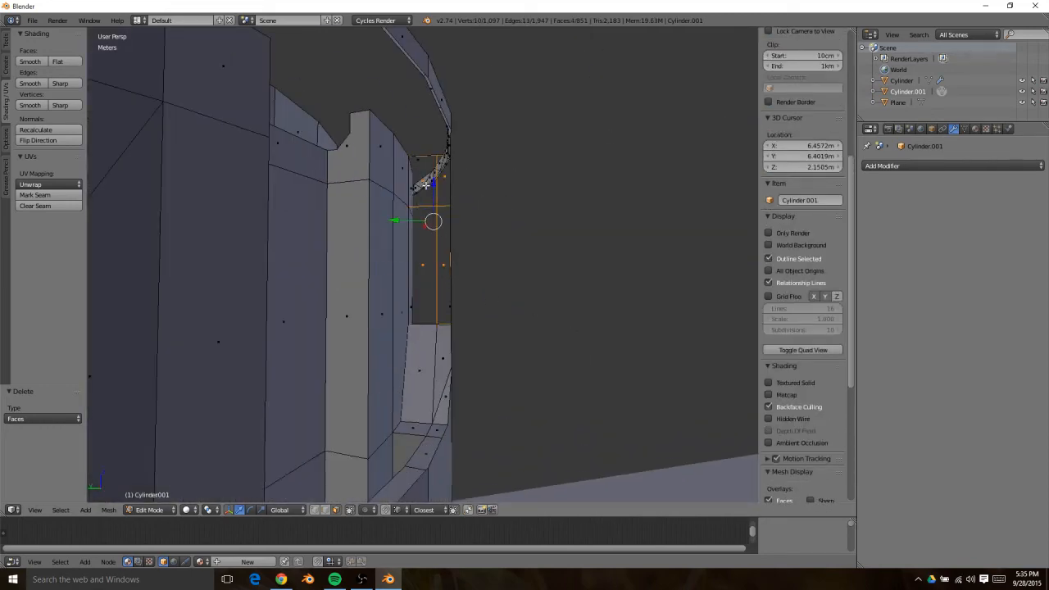
pyautogui.press('x')
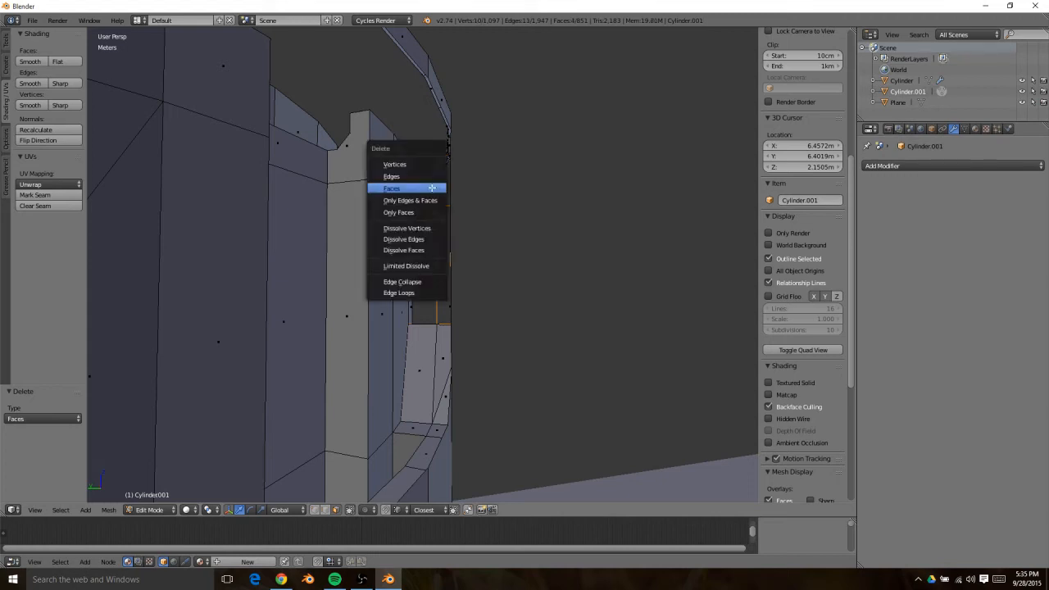
pyautogui.click(431, 185)
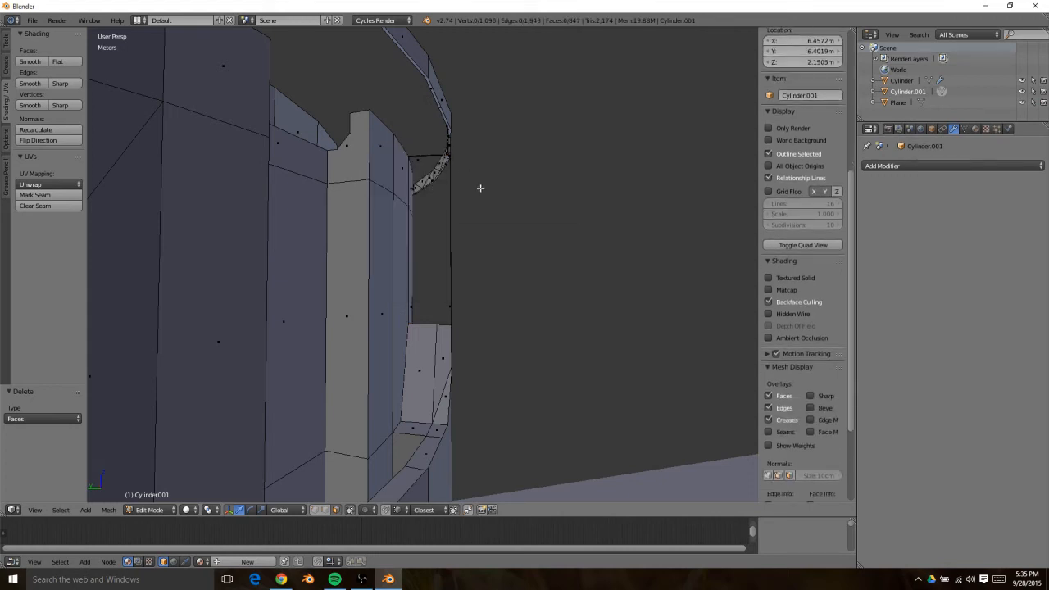
# In vertex select mode, box-select the vertices around the floating strip's end beside the opening and delete them
pyautogui.hotkey('ctrl', 'Tab')
pyautogui.click(450, 250)
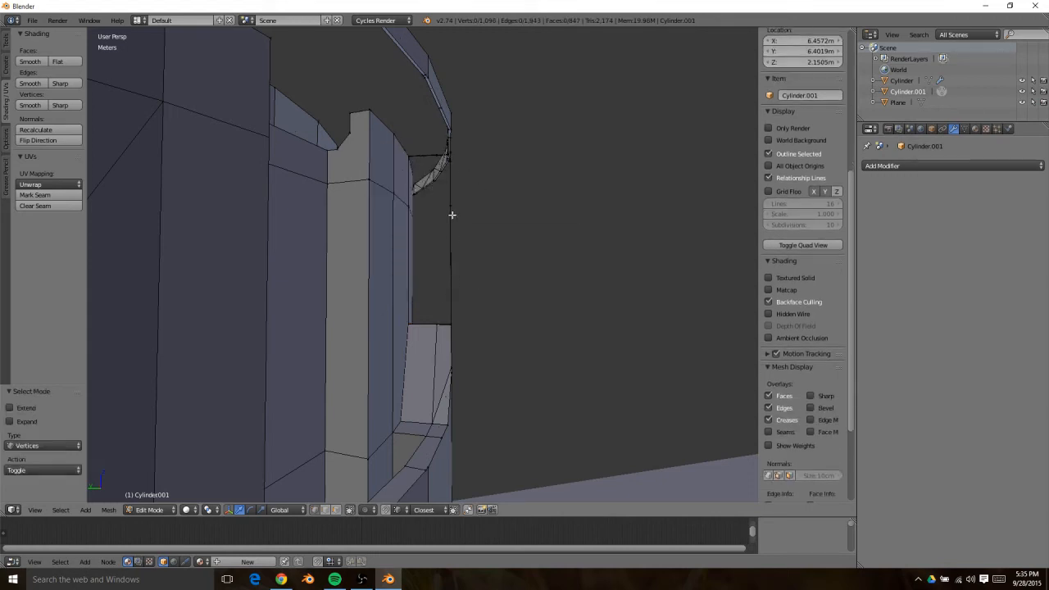
pyautogui.press('b')
pyautogui.moveTo(414, 102); pyautogui.dragTo(574, 251)
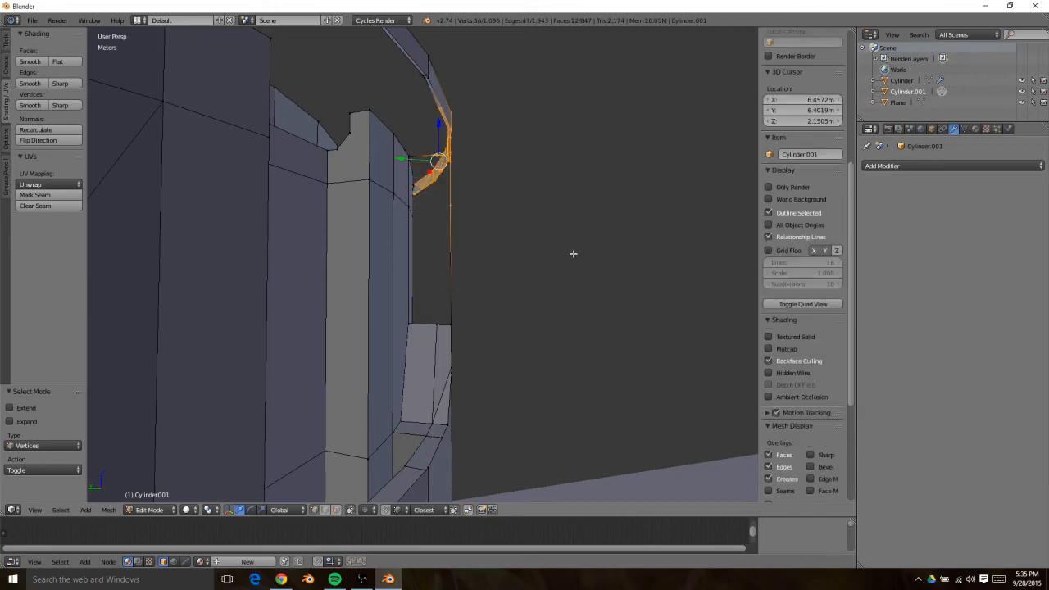
pyautogui.moveTo(508, 205)
pyautogui.mouseDown(button='middle')
pyautogui.moveTo(430, 238)
pyautogui.moveTo(241, 237)
pyautogui.mouseUp(button='middle')
pyautogui.press('b')
pyautogui.moveTo(335, 107); pyautogui.dragTo(405, 196)
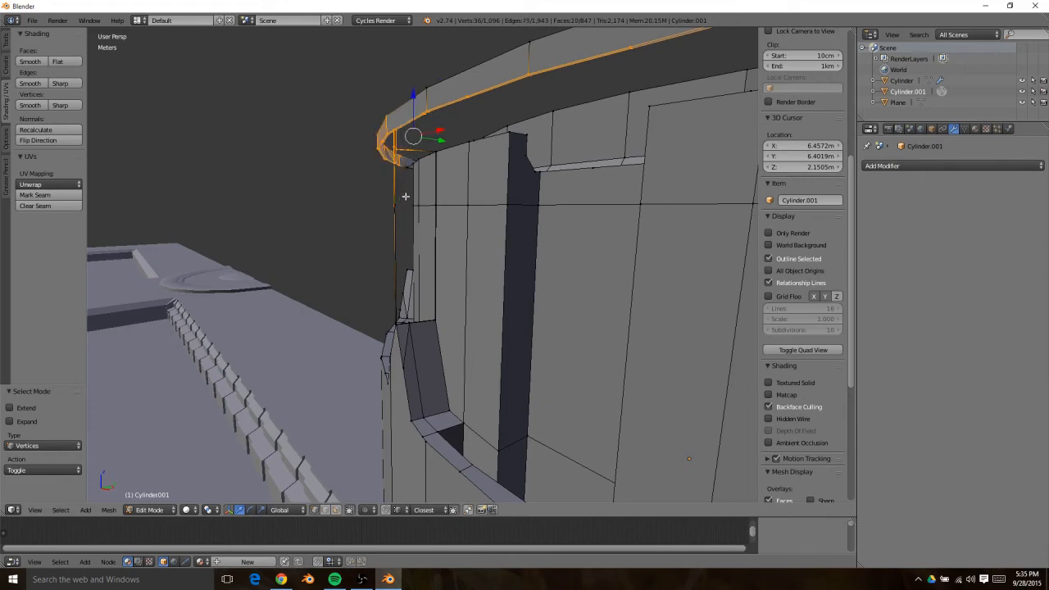
pyautogui.press('x')
pyautogui.click(397, 201)
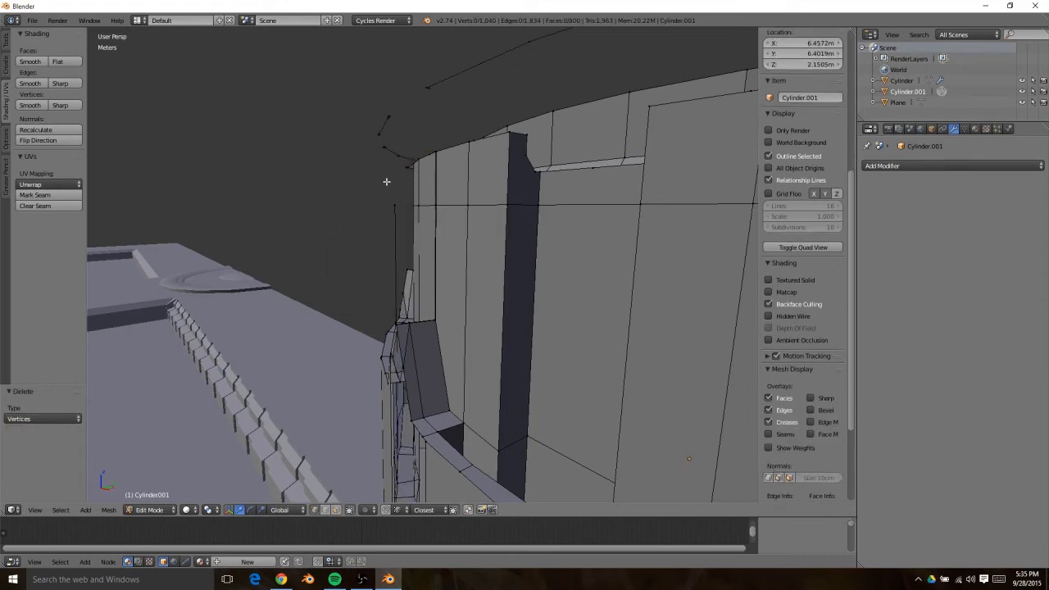
# Delete the stray vertex at the upper end of the loose vertical edge in the opening
pyautogui.rightClick(395, 204)
pyautogui.press('x')
pyautogui.click(389, 204)
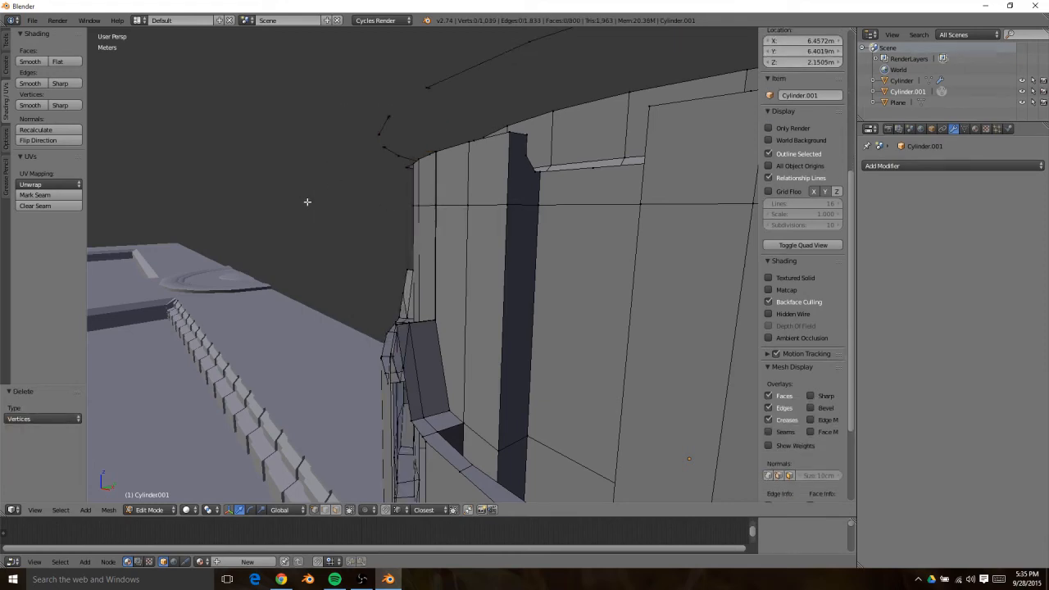
# Select the linked pieces of the detached strip floating above the rim and delete their faces
pyautogui.moveTo(306, 201); pyautogui.dragTo(462, 253, button='middle')
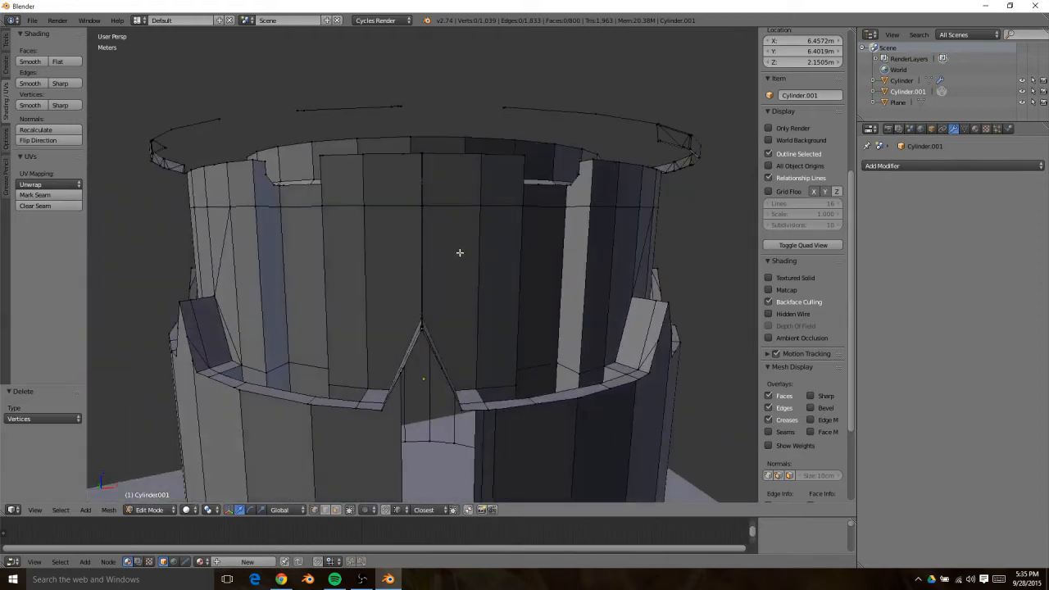
pyautogui.scroll(-3, 386, 258)
pyautogui.moveTo(386, 258); pyautogui.dragTo(484, 288, button='middle')
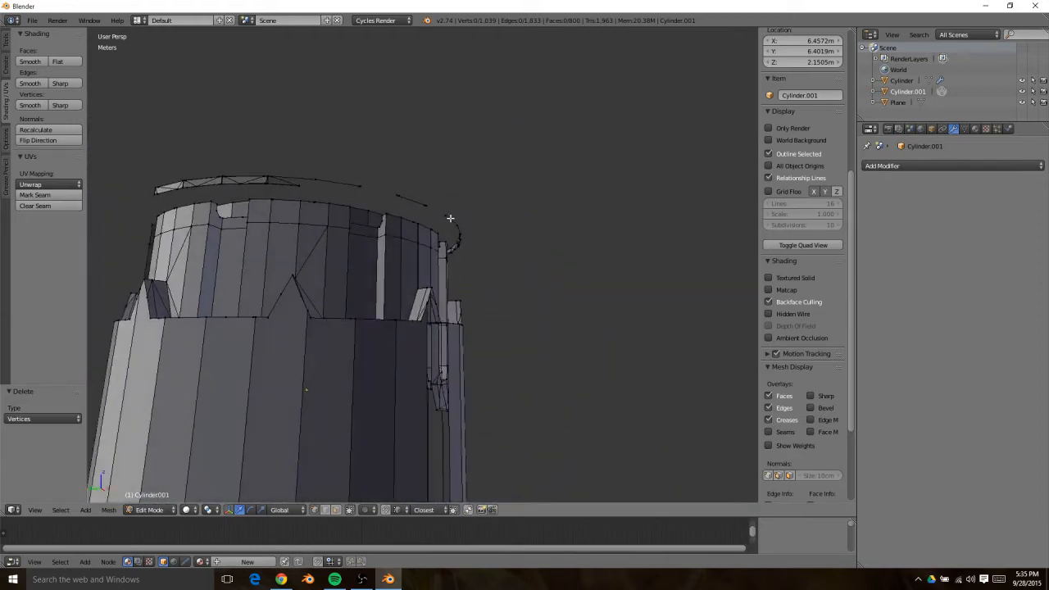
pyautogui.press('l')
pyautogui.press('l')
pyautogui.press('l')
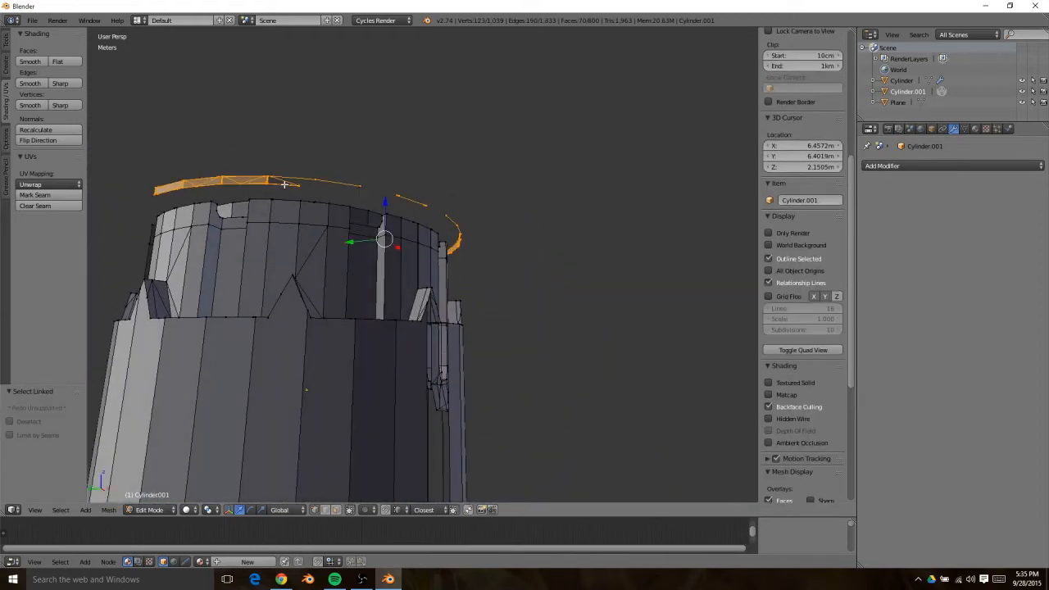
pyautogui.press('x')
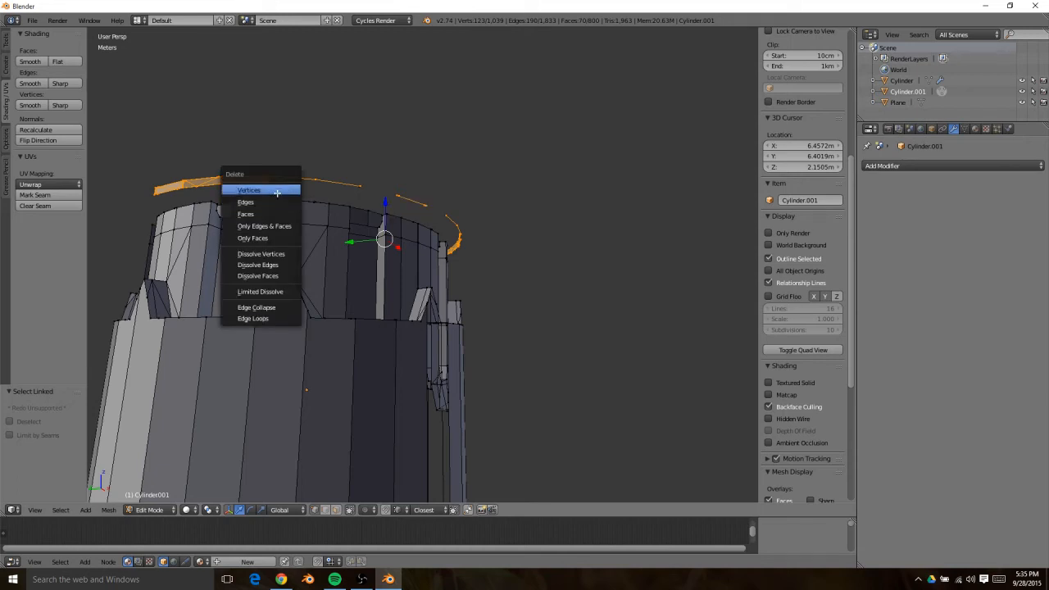
pyautogui.click(275, 214)
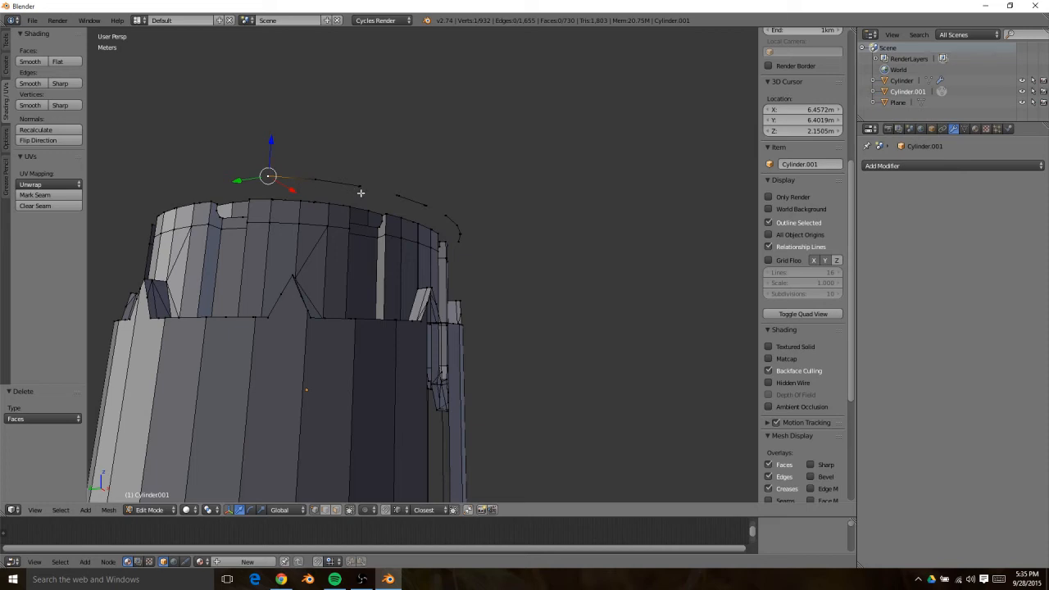
# Try to remove the remaining loose edges above the rim by selecting them and deleting faces
pyautogui.press('l')
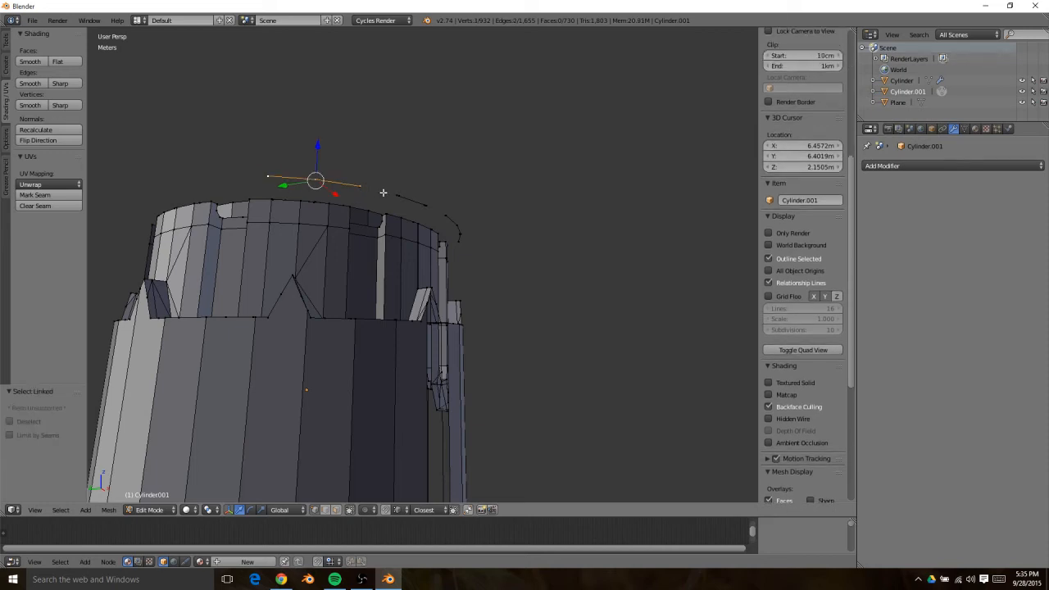
pyautogui.press('l')
pyautogui.press('b')
pyautogui.moveTo(440, 189); pyautogui.dragTo(456, 209)
pyautogui.press('b')
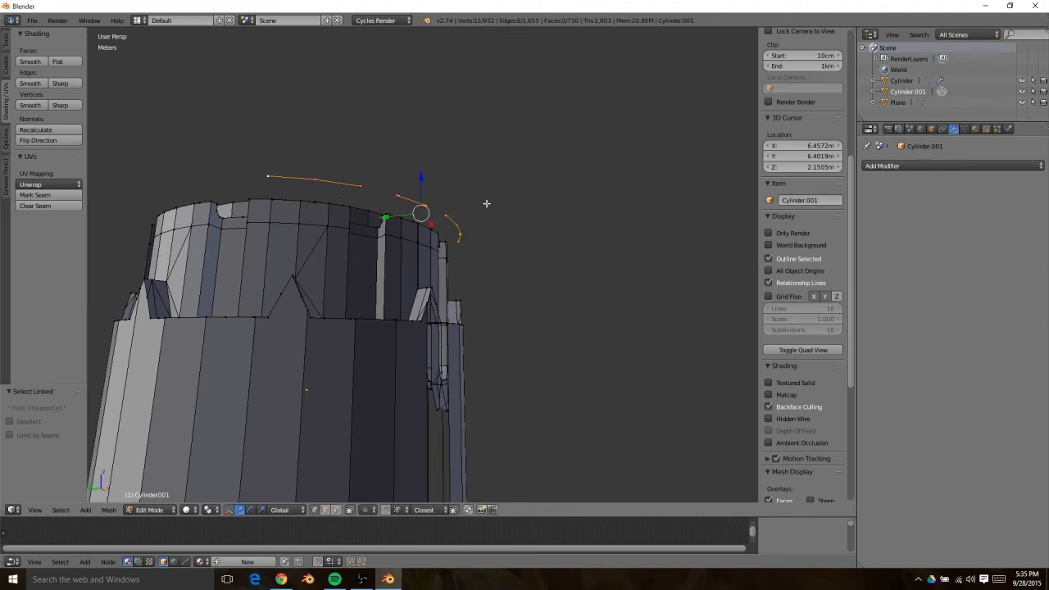
pyautogui.press('x')
pyautogui.click(485, 204)
pyautogui.press('x')
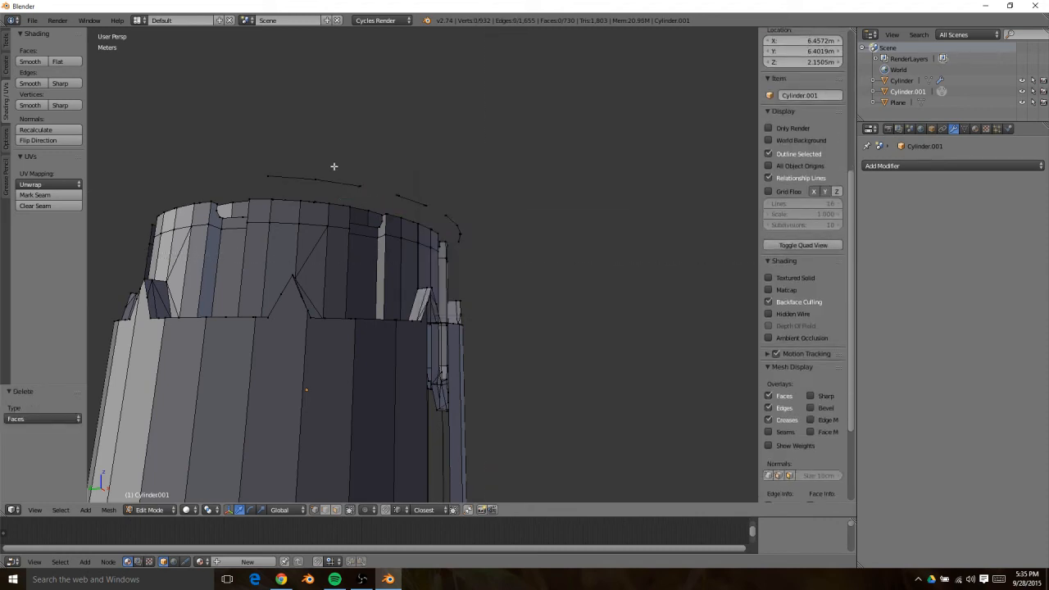
# Box-select the loose edge fragments floating above the rim and delete their vertices
pyautogui.rightClick(325, 171)
pyautogui.moveTo(349, 181); pyautogui.dragTo(428, 150, button='middle')
pyautogui.press('b')
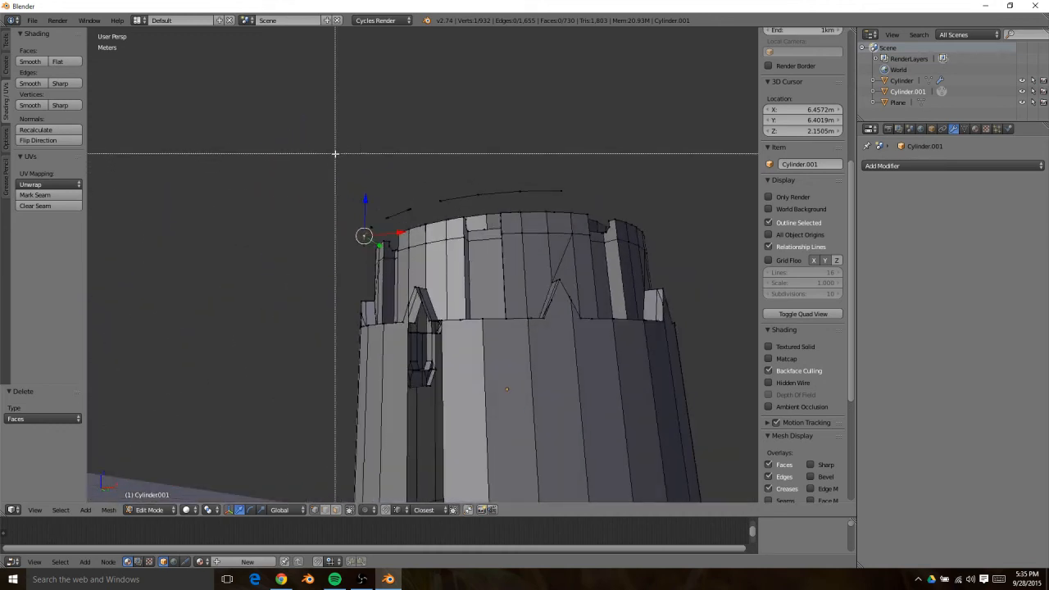
pyautogui.moveTo(335, 152); pyautogui.dragTo(583, 206)
pyautogui.press('b')
pyautogui.moveTo(313, 180); pyautogui.dragTo(420, 226)
pyautogui.press('b')
pyautogui.moveTo(318, 207); pyautogui.dragTo(374, 243)
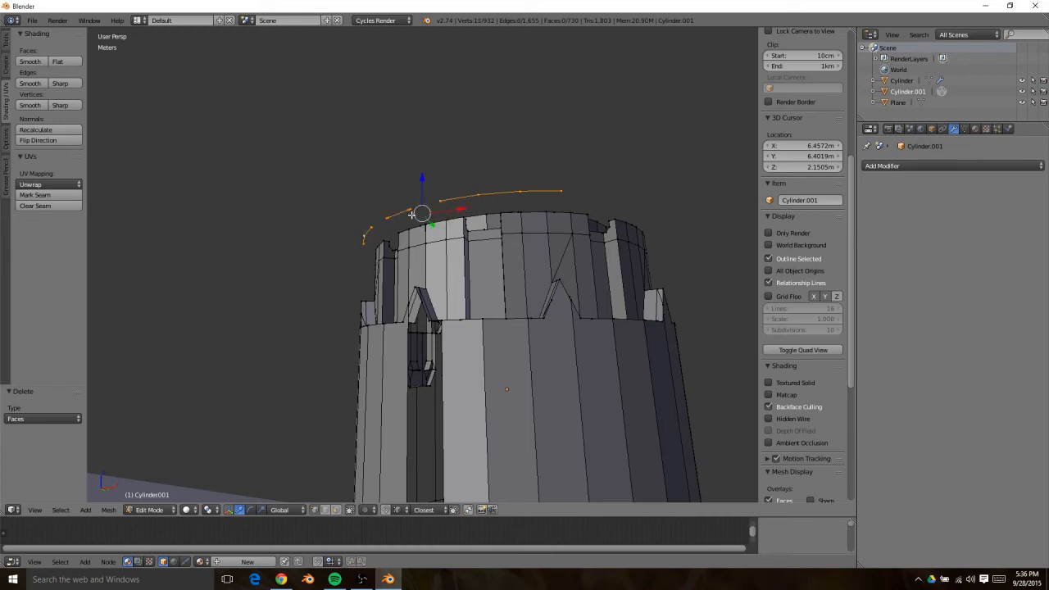
pyautogui.press('x')
pyautogui.click(395, 192)
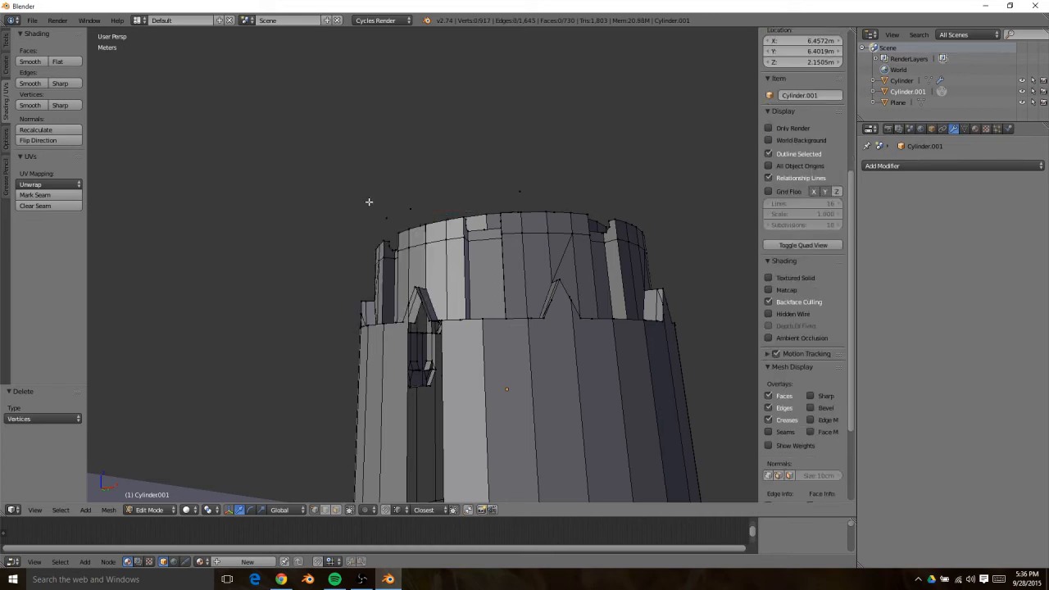
# Select the three stray vertices above the rim, checking in wireframe shading, and delete them
pyautogui.press('super')
pyautogui.press('super')
pyautogui.press('z')
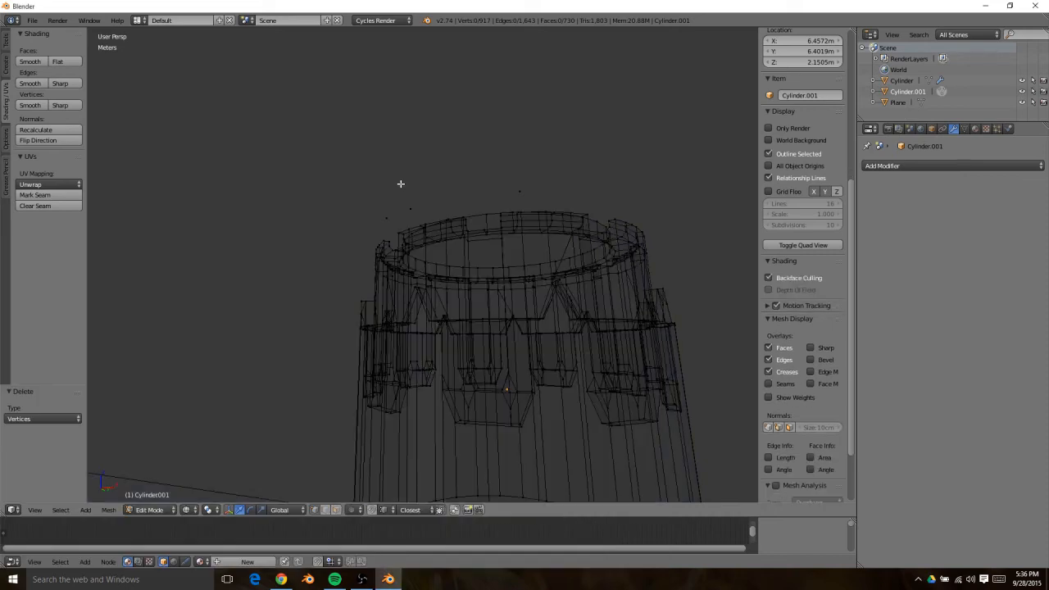
pyautogui.press('b')
pyautogui.moveTo(336, 175); pyautogui.dragTo(421, 227)
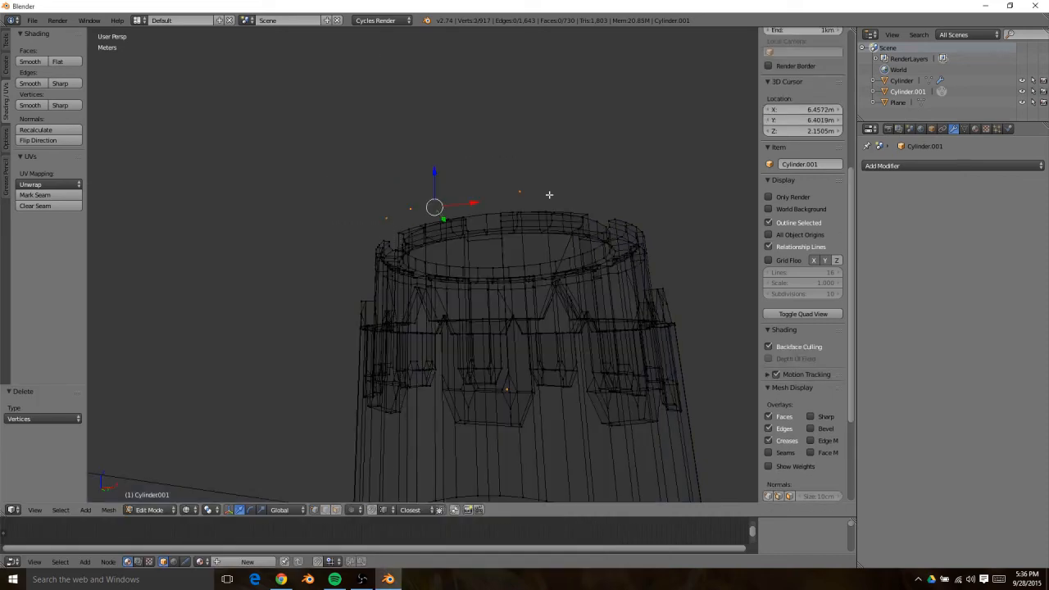
pyautogui.press('z')
pyautogui.press('z')
pyautogui.press('z')
pyautogui.press('x')
pyautogui.click(528, 180)
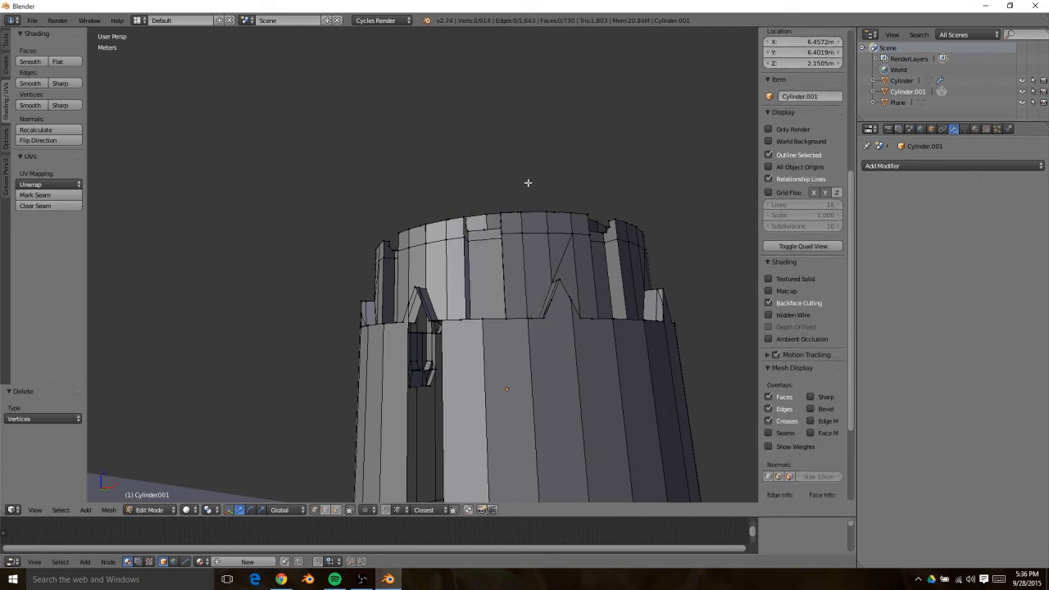
# In edge select mode, select the two long vertical edges bordering the gap in the cylinder's outer wall
pyautogui.moveTo(368, 237); pyautogui.dragTo(452, 298, button='middle')
pyautogui.hotkey('ctrl', 'Tab')
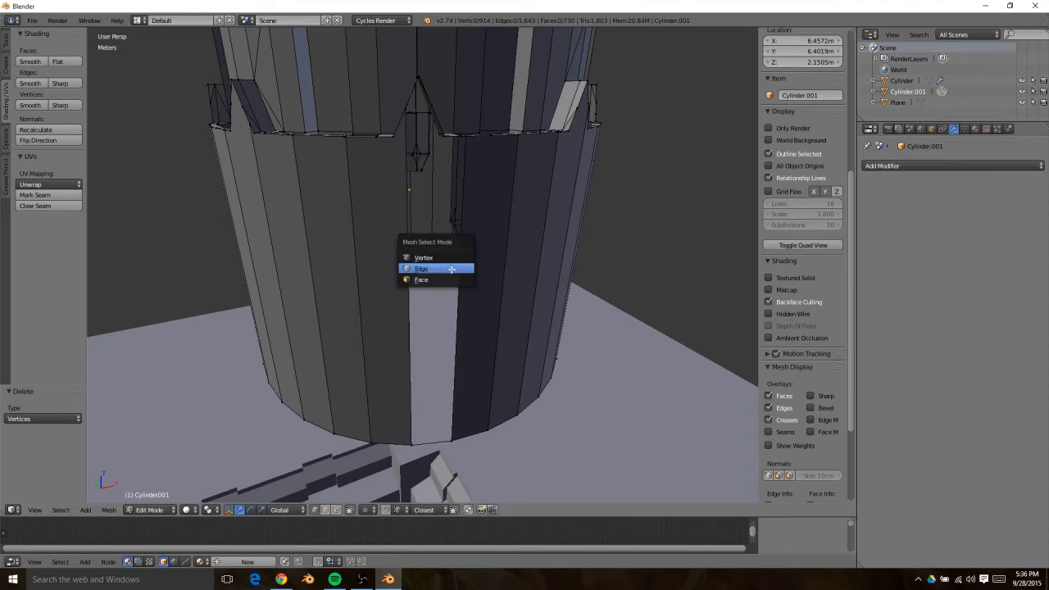
pyautogui.click(454, 269)
pyautogui.rightClick(458, 283)
pyautogui.keyDown('shift'); pyautogui.rightClick(412, 303); pyautogui.keyUp('shift')
# Try to fill the wall gap with a face, undo it, and cancel a Knife cut started at the gap's upper corner
pyautogui.press('f')
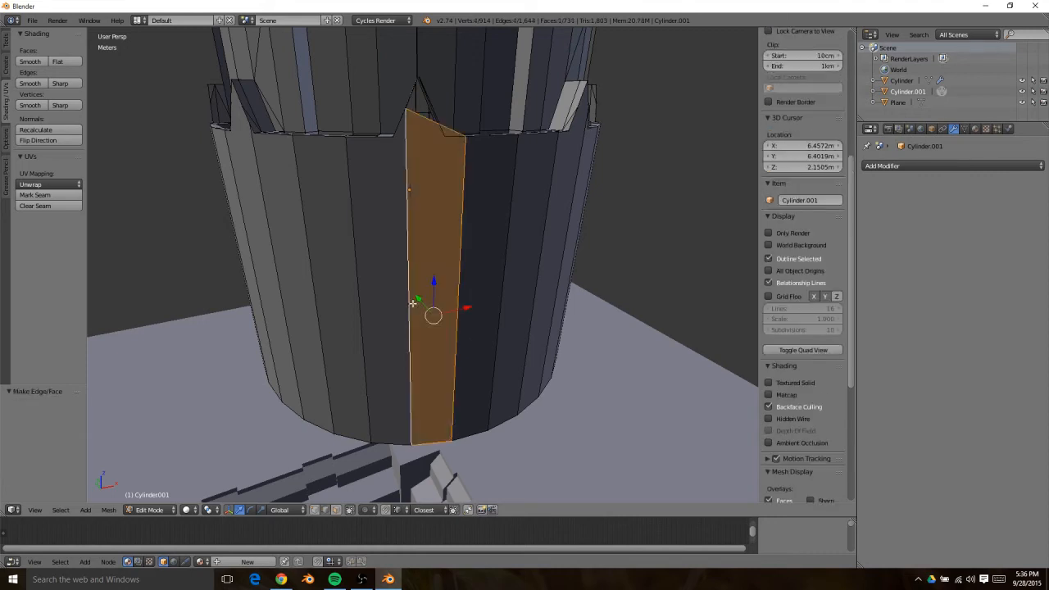
pyautogui.moveTo(417, 176); pyautogui.dragTo(451, 233, button='middle')
pyautogui.hotkey('ctrl', 'z')
pyautogui.press('k')
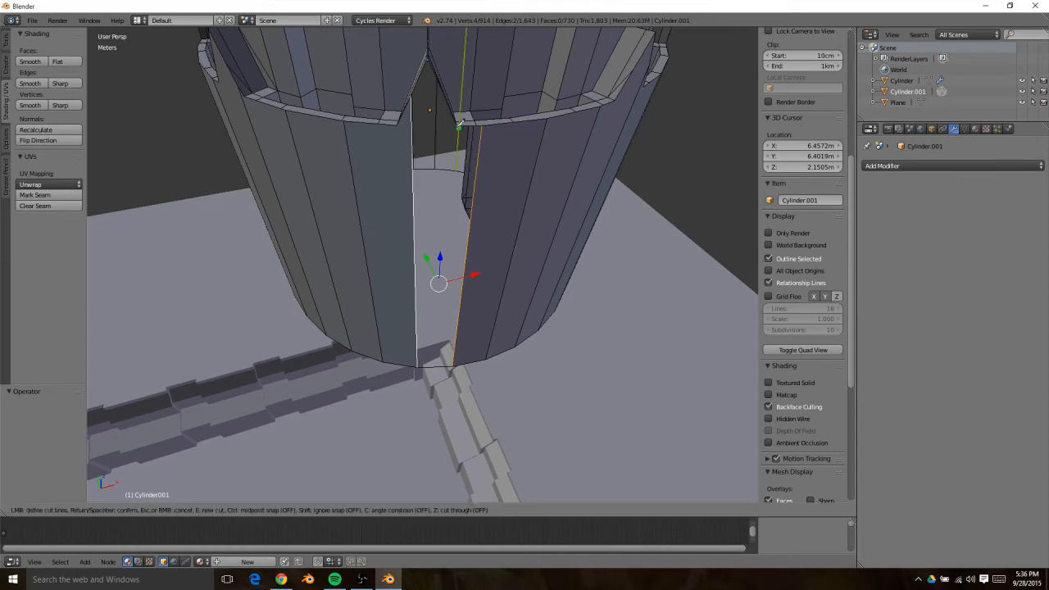
pyautogui.press('Escape')
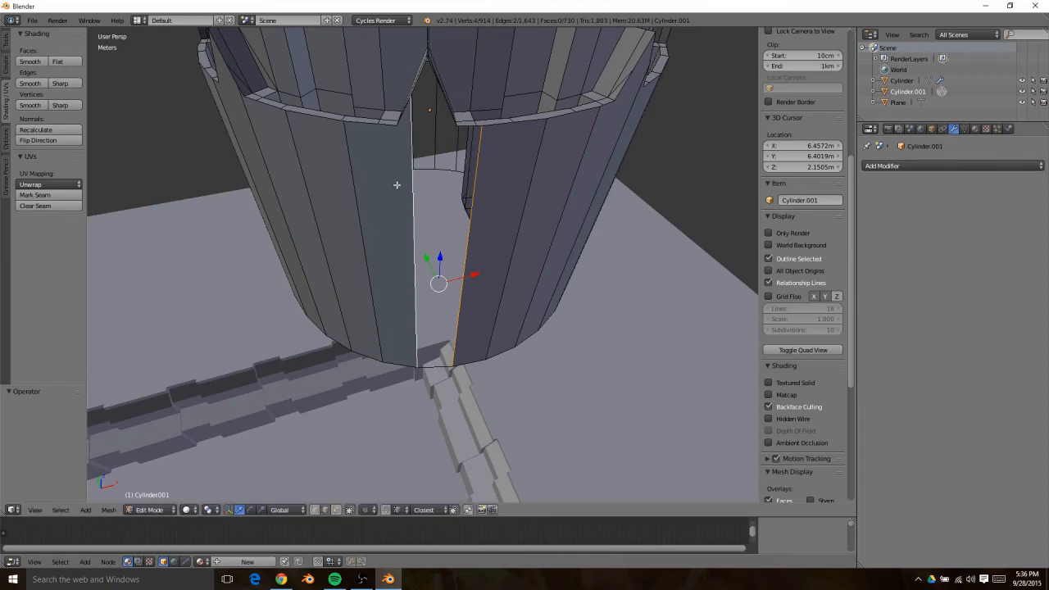
# Fill the gap between the two selected vertical wall edges with a new face
pyautogui.moveTo(396, 184); pyautogui.dragTo(419, 128, button='middle')
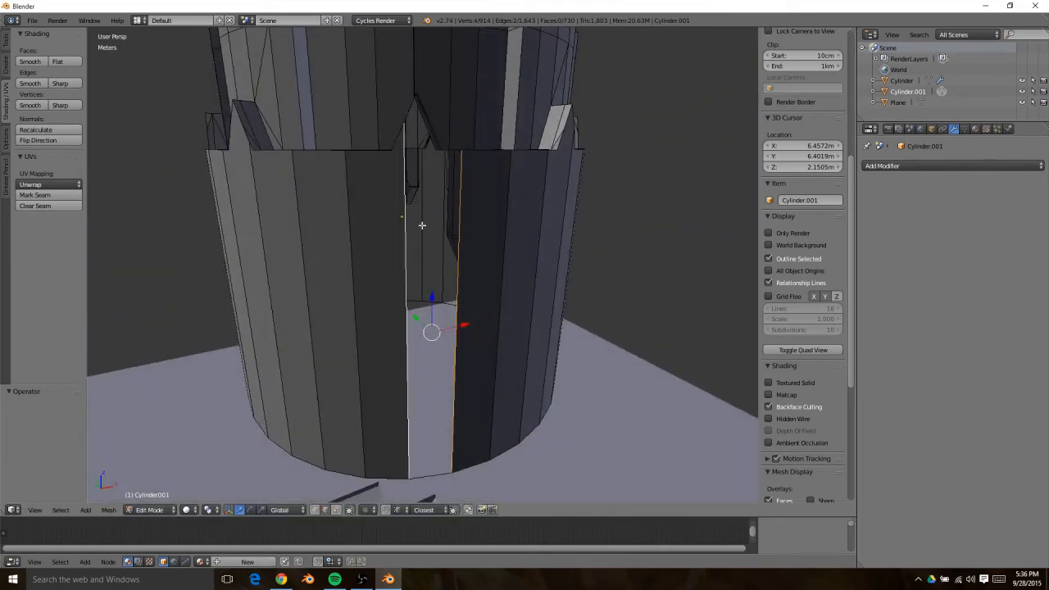
pyautogui.moveTo(422, 224); pyautogui.dragTo(478, 285, button='middle')
pyautogui.press('f')
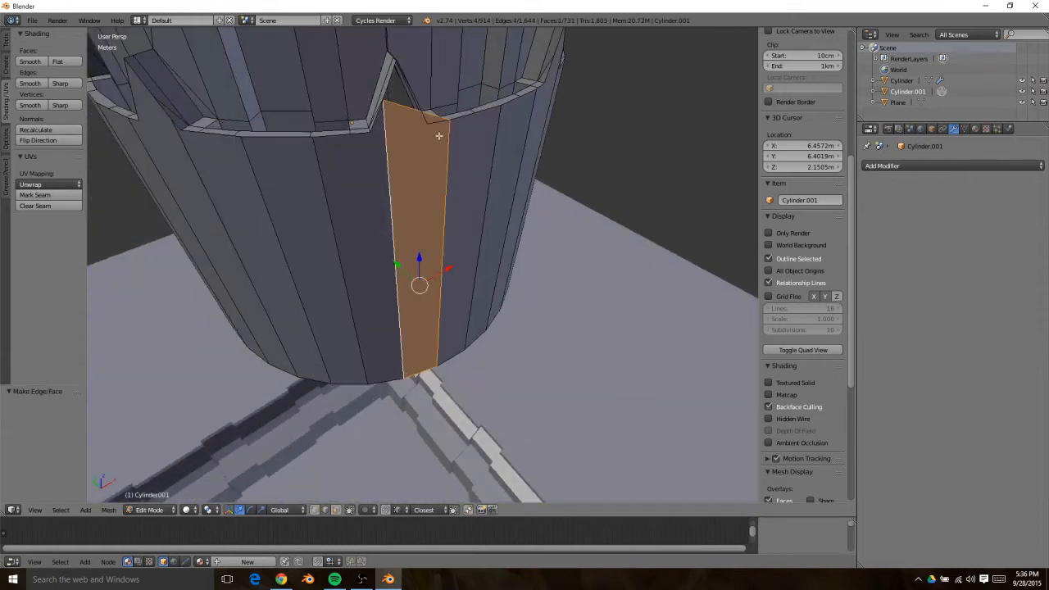
pyautogui.press('k')
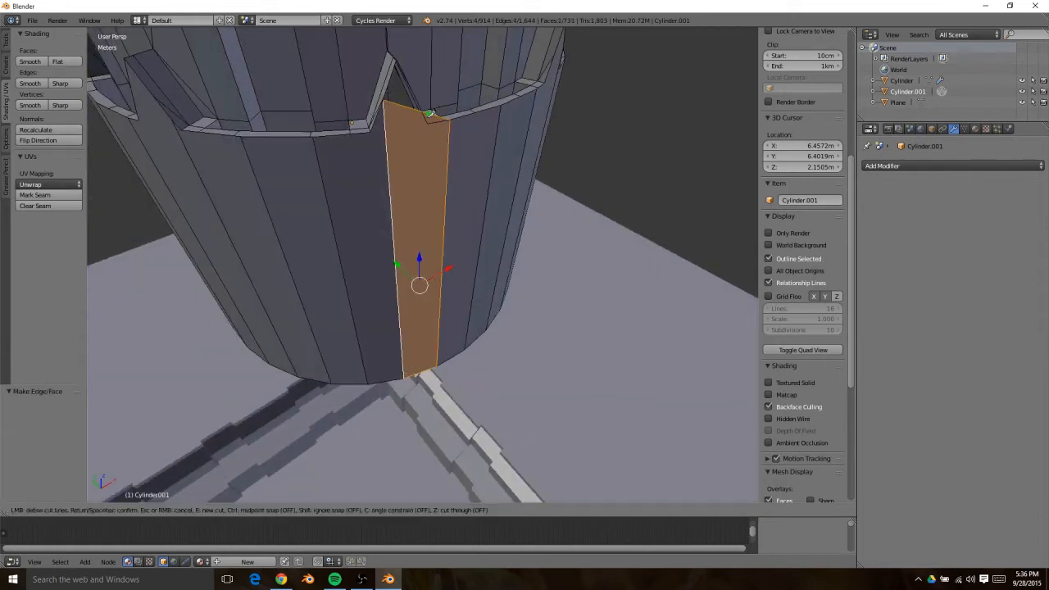
pyautogui.click(428, 112)
pyautogui.press('Escape')
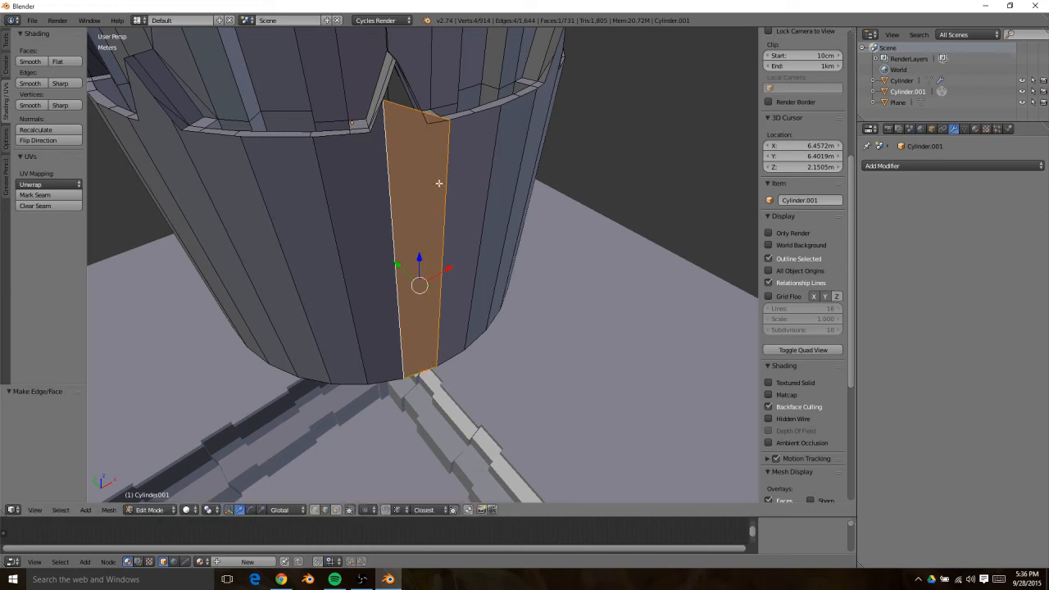
# Knife-cut the new wall face vertically from the notch corner on its upper edge down to its bottom edge
pyautogui.press('k')
pyautogui.click(426, 113)
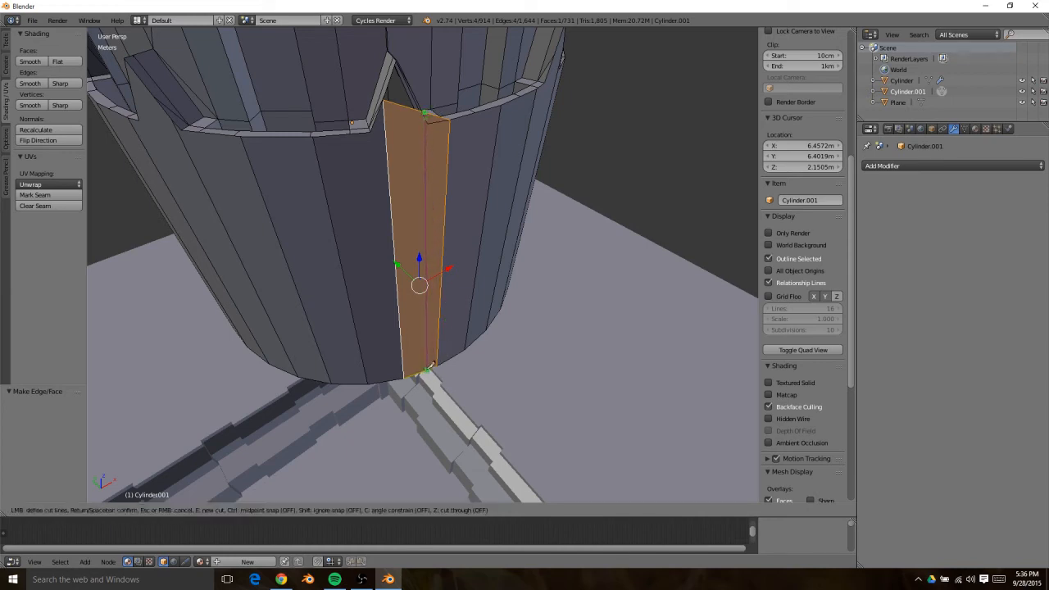
pyautogui.click(425, 370)
pyautogui.press('Return')
# In vertex select mode, move the top vertex of the new cut down about 1.3 cm to meet the notch's lower corner
pyautogui.hotkey('ctrl', 'Tab')
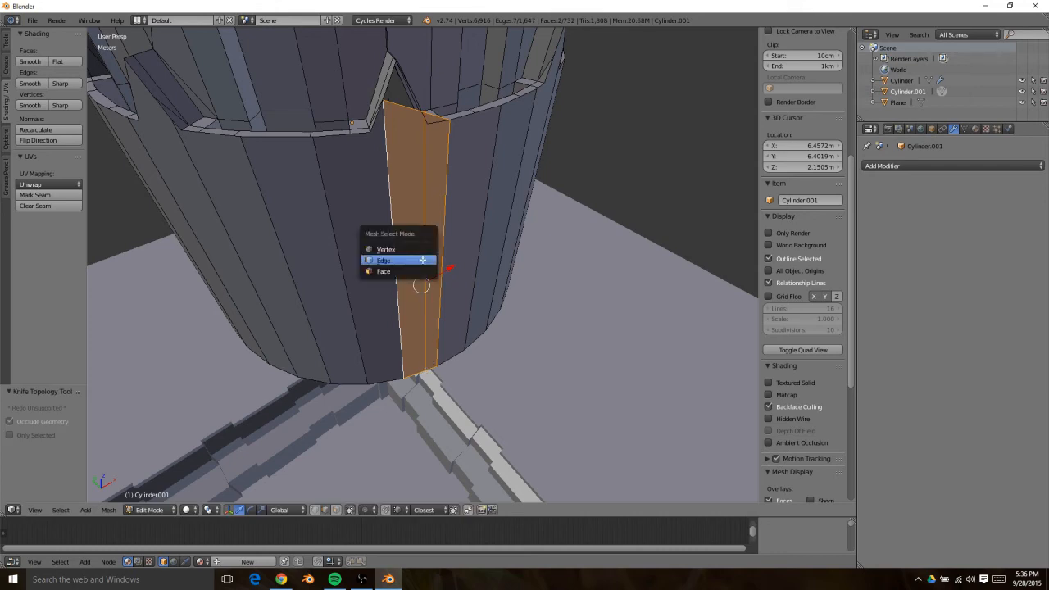
pyautogui.press('Up')
pyautogui.press('Return')
pyautogui.rightClick(427, 113)
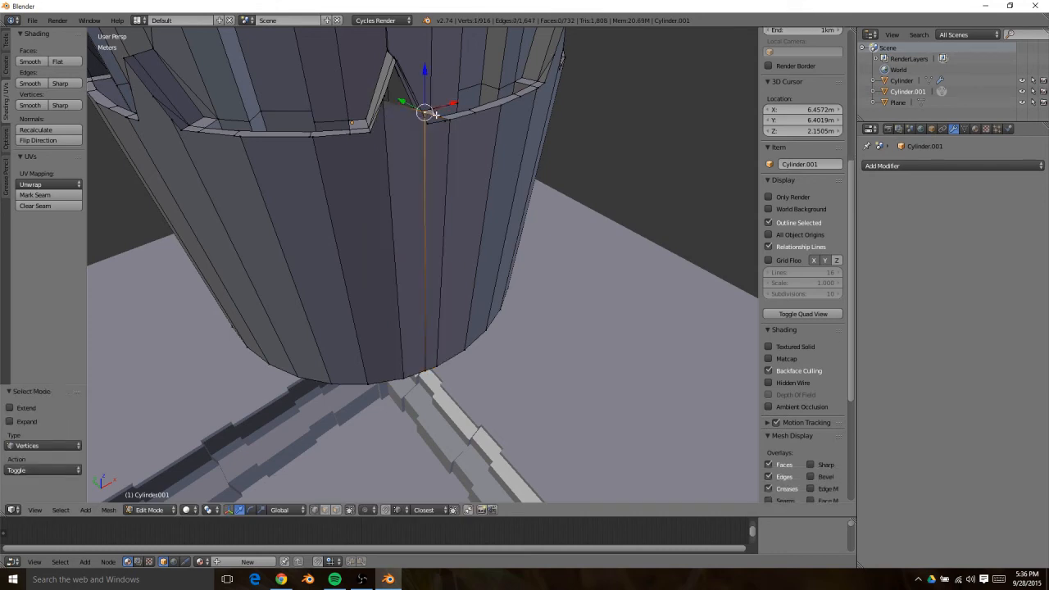
pyautogui.press('g')
pyautogui.click(428, 131)
# Select the three vertices around the remaining triangular hole beside the notch and fill them with a face
pyautogui.rightClick(383, 103)
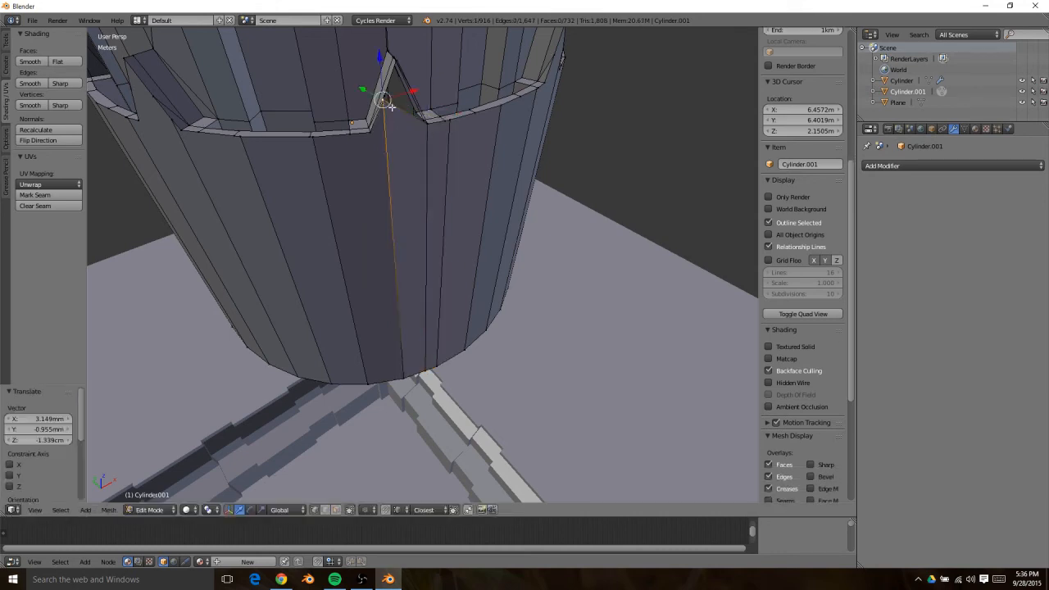
pyautogui.moveTo(441, 119); pyautogui.dragTo(490, 164, button='middle')
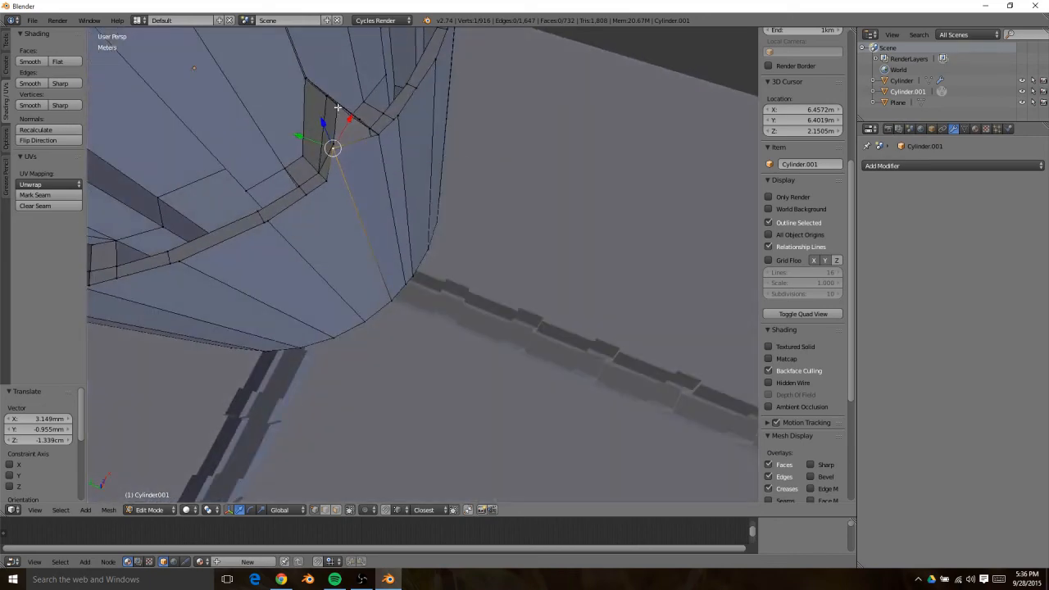
pyautogui.moveTo(392, 140); pyautogui.dragTo(426, 133, button='middle')
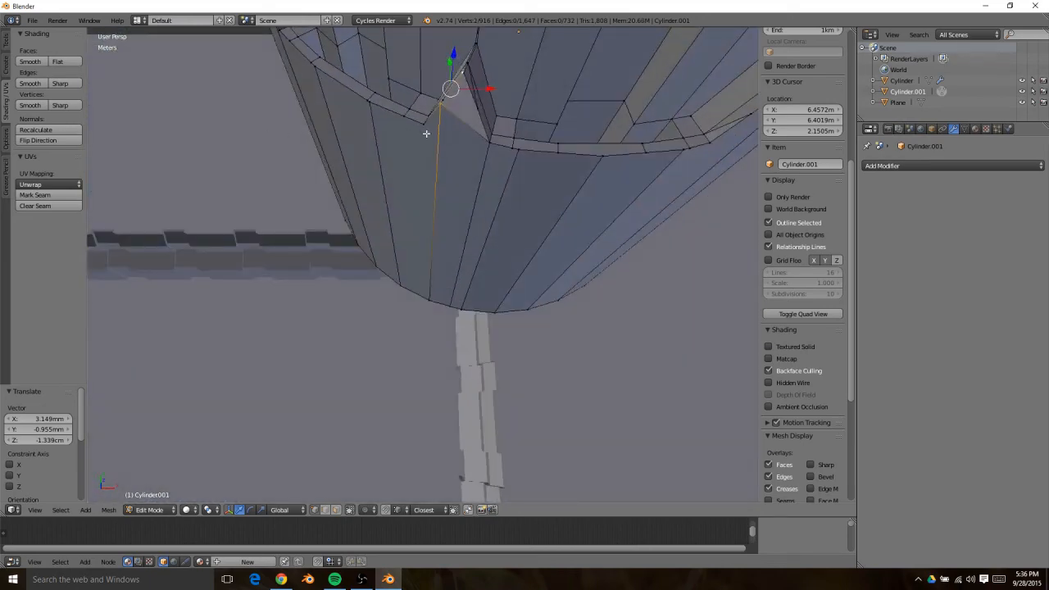
pyautogui.keyDown('shift'); pyautogui.rightClick(491, 140); pyautogui.keyUp('shift')
pyautogui.press('f')
pyautogui.moveTo(503, 145)
pyautogui.mouseDown(button='middle')
pyautogui.moveTo(553, 168)
pyautogui.moveTo(622, 133)
pyautogui.moveTo(428, 161)
pyautogui.moveTo(238, 123)
pyautogui.moveTo(243, 134)
pyautogui.moveTo(443, 129)
pyautogui.moveTo(435, 169)
pyautogui.mouseUp(button='middle')
# Select the whole cylinder mesh and move it down about 1.1 m along Z into the base plate's corner, then leave Edit Mode
pyautogui.press('Tab')
pyautogui.press('Tab')
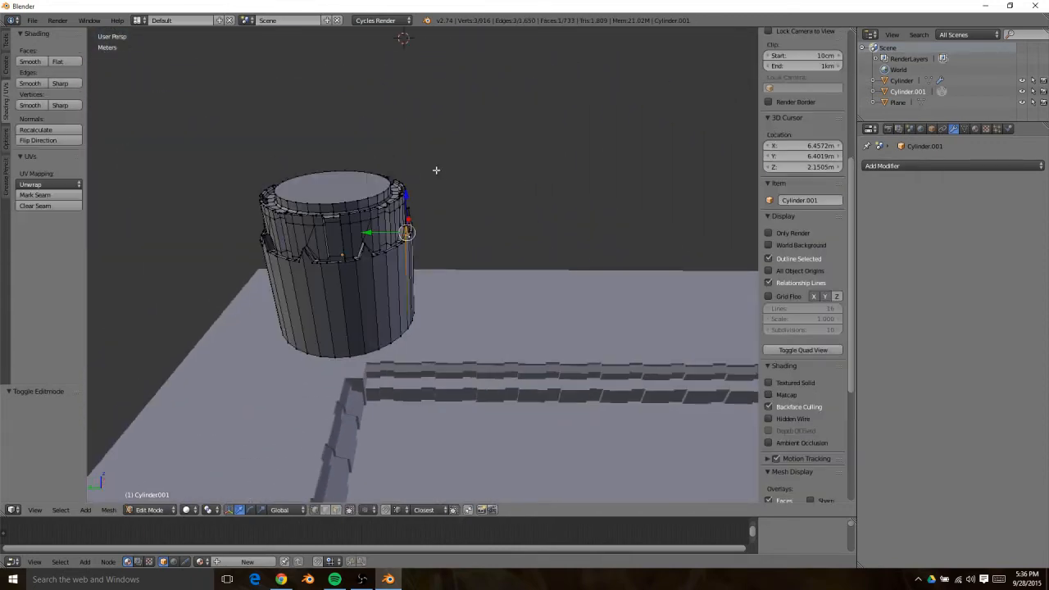
pyautogui.press('a')
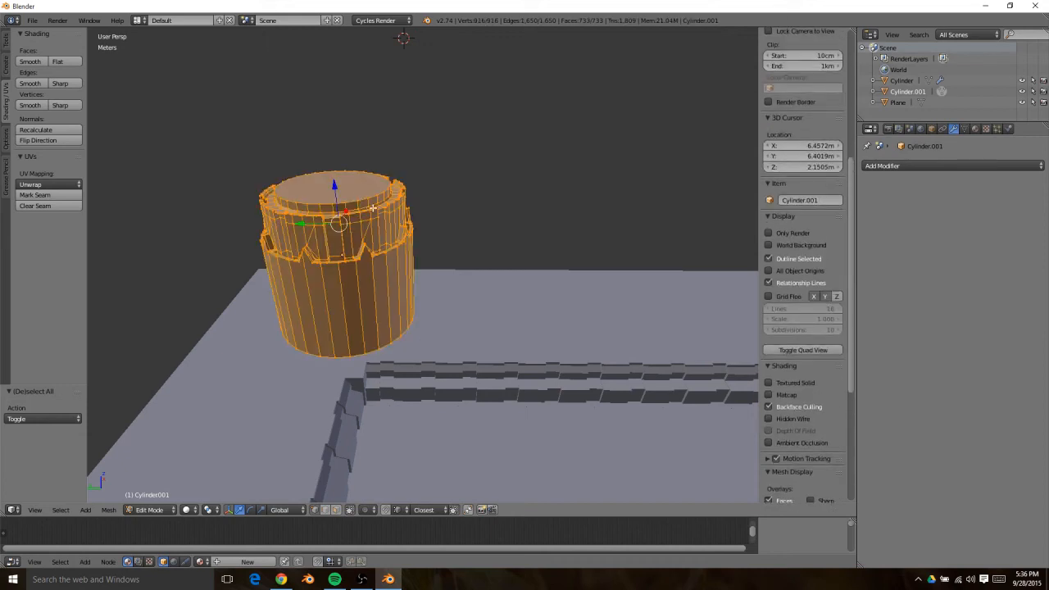
pyautogui.press('g')
pyautogui.press('z')
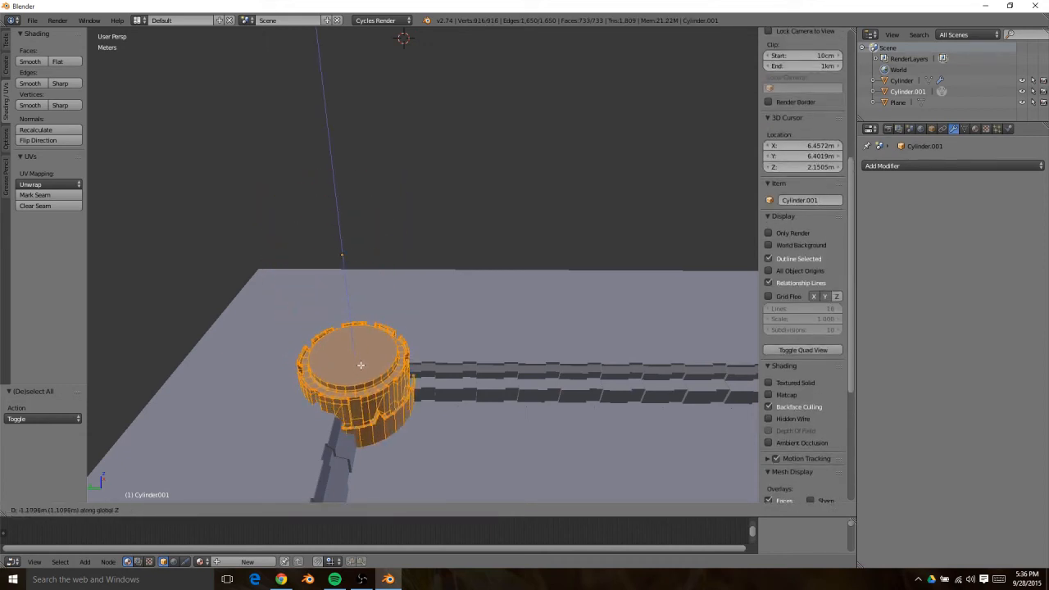
pyautogui.click(360, 364)
pyautogui.press('Tab')
# Examine the base plate's recessed layout around the lowered cylinder and select the base plate in Object Mode
pyautogui.moveTo(497, 243); pyautogui.dragTo(595, 213, button='middle')
pyautogui.scroll(2, 412, 257)
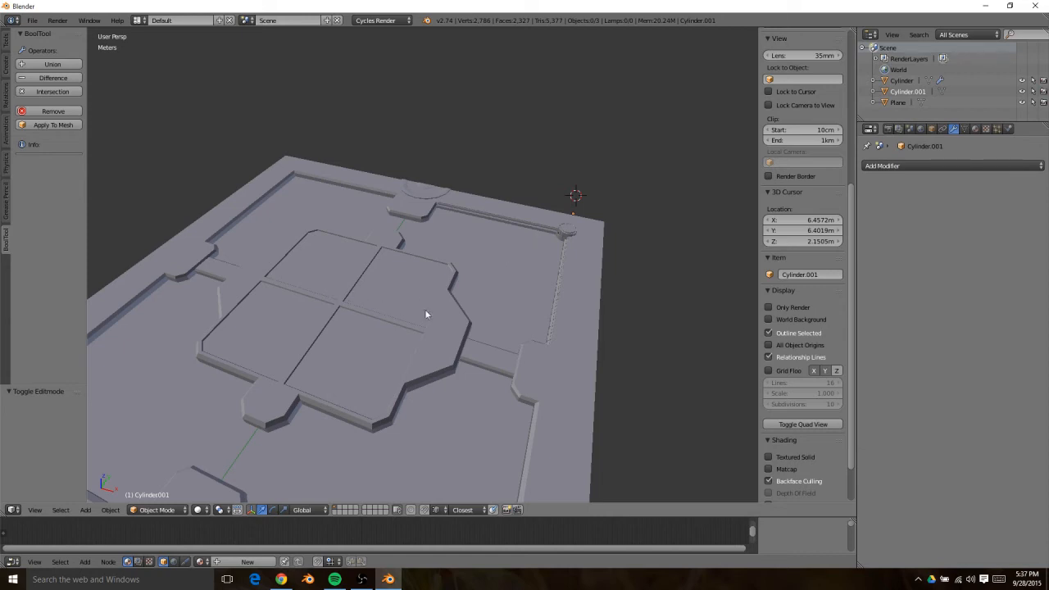
pyautogui.moveTo(429, 312); pyautogui.dragTo(281, 270, button='middle')
pyautogui.press('Tab')
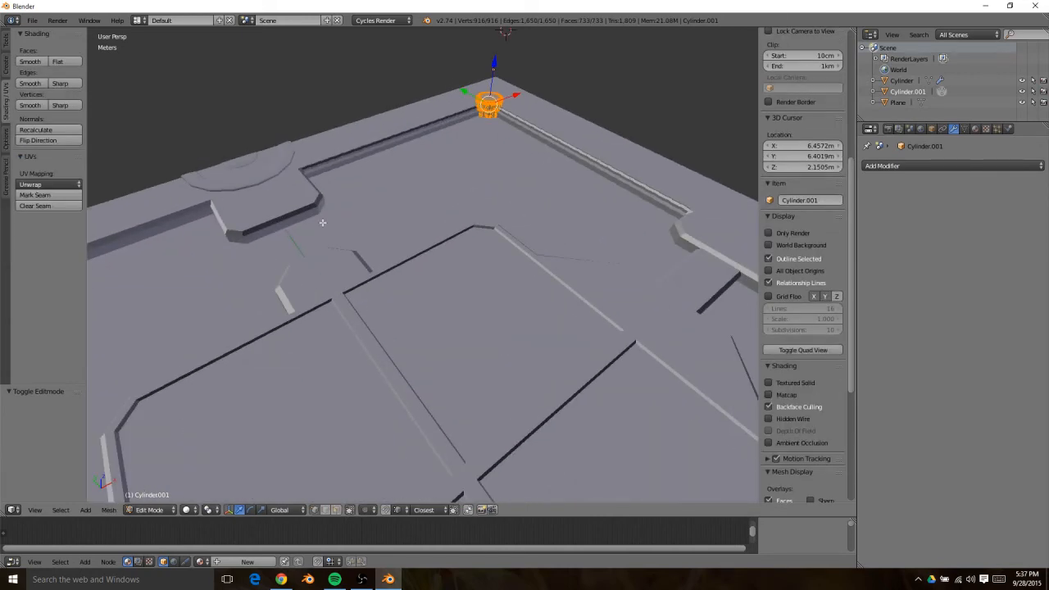
pyautogui.moveTo(554, 175); pyautogui.dragTo(389, 304, button='middle')
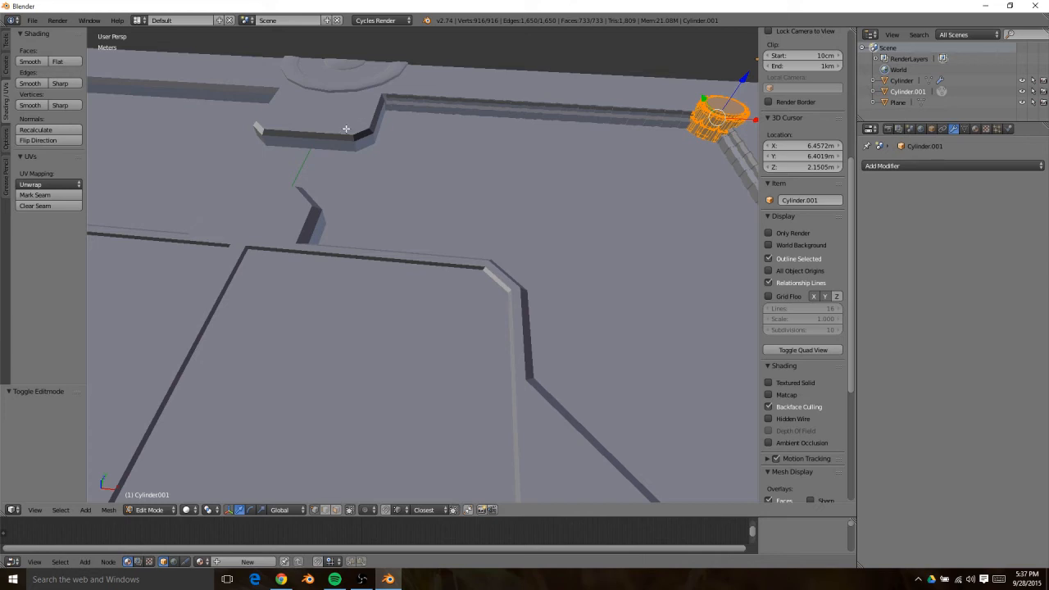
pyautogui.moveTo(389, 157); pyautogui.dragTo(557, 206, button='middle')
pyautogui.press('Tab')
pyautogui.rightClick(594, 145)
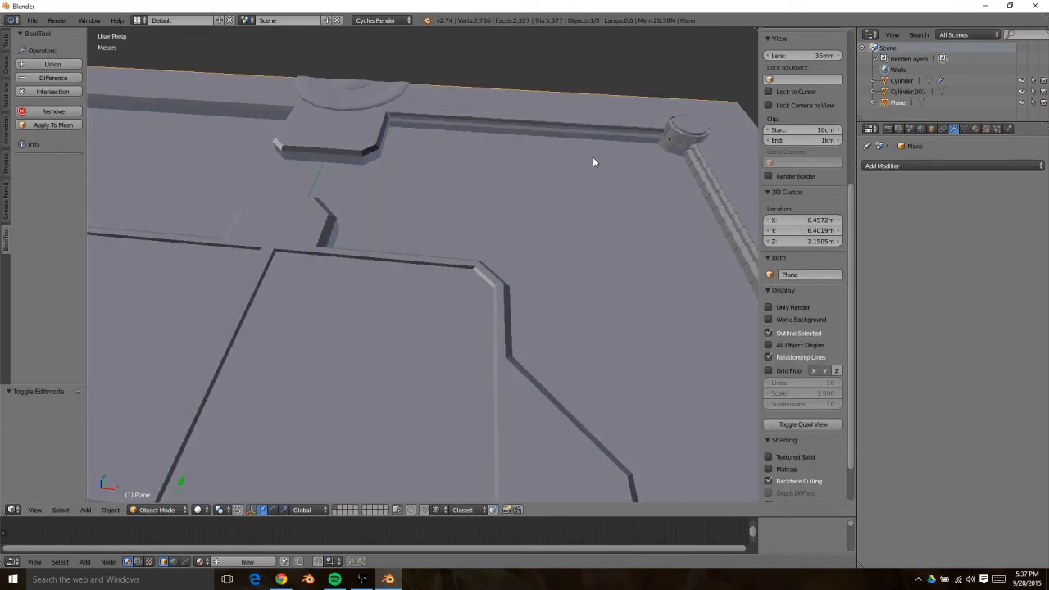
pyautogui.press('Tab')
pyautogui.press('Tab')
pyautogui.scroll(-2, 404, 201)
pyautogui.scroll(2, 410, 209)
# In top view, place the 3D cursor in the open recess between the central platform and the cylinder's corner and add a plane there
pyautogui.press('KP_7')
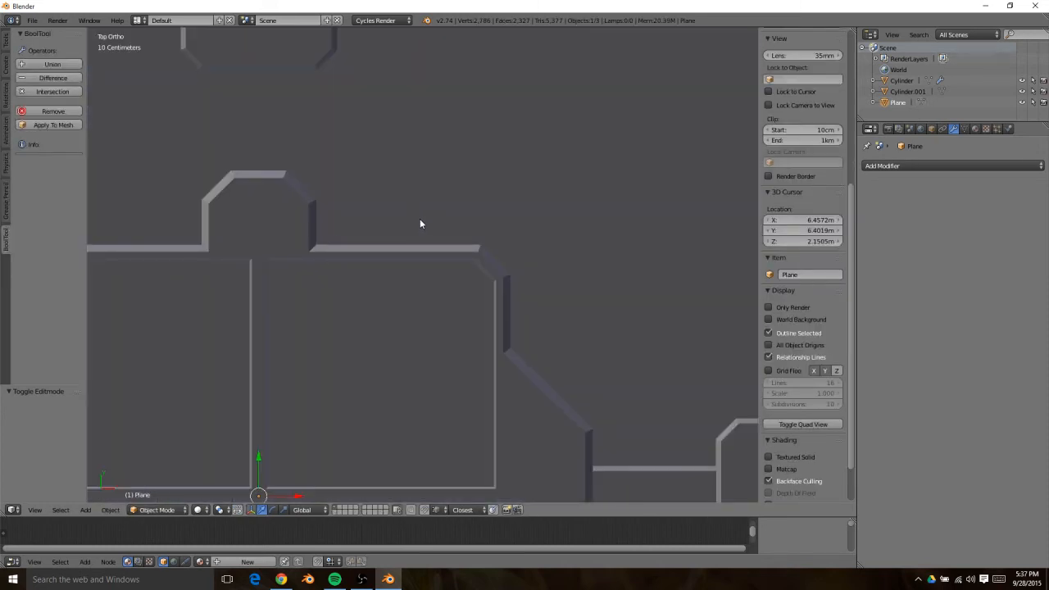
pyautogui.scroll(-7, 421, 222)
pyautogui.click(409, 211)
pyautogui.click(414, 226)
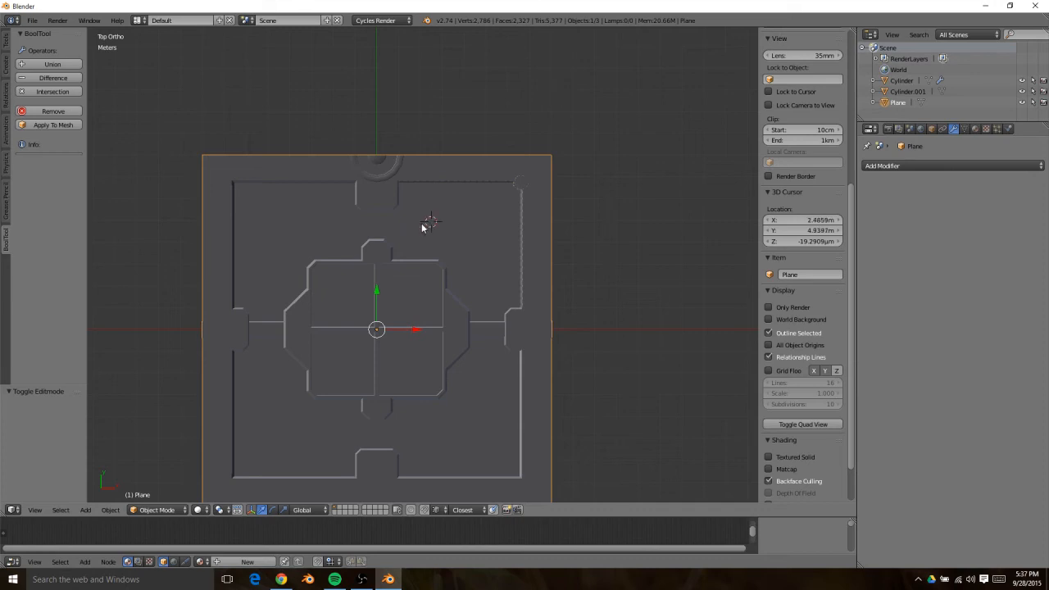
pyautogui.click(428, 222)
pyautogui.hotkey('shift', 'a')
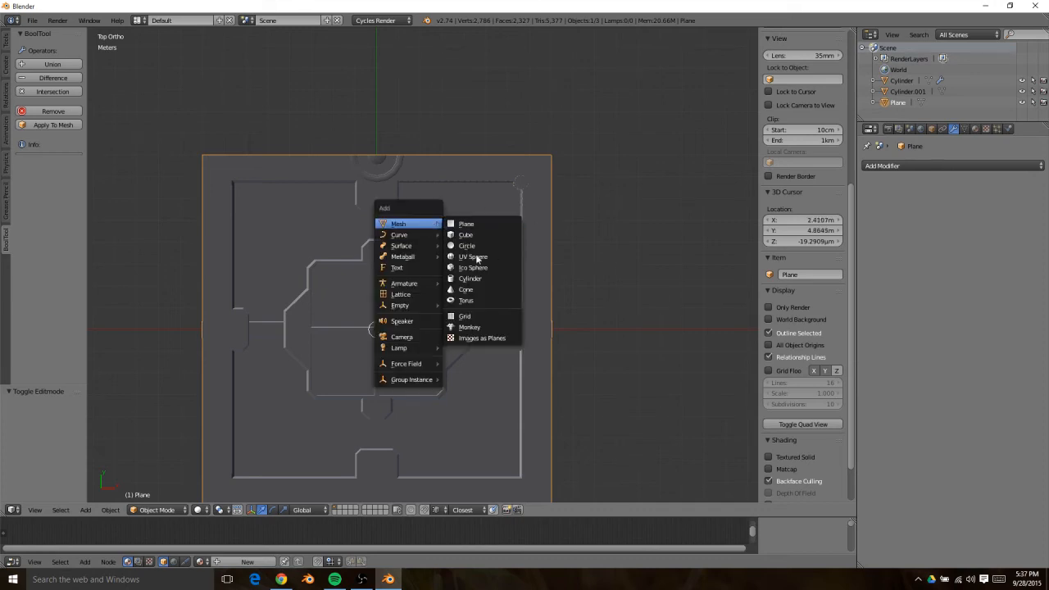
pyautogui.click(459, 224)
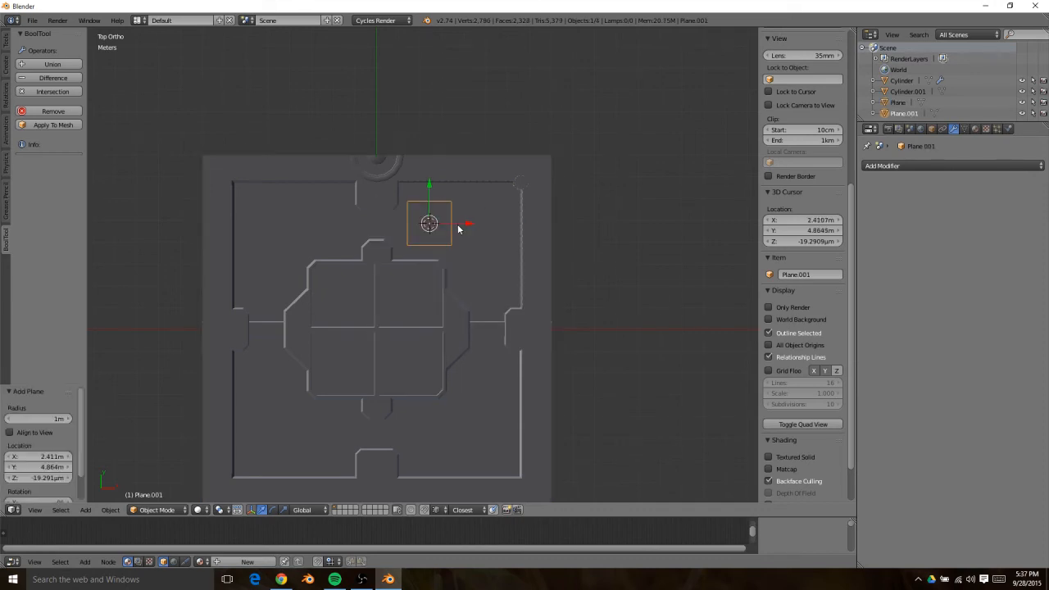
# Isolate the new plane in local view, seen at an angle, and enter Edit Mode
pyautogui.scroll(5, 470, 232)
pyautogui.press('KP_Divide')
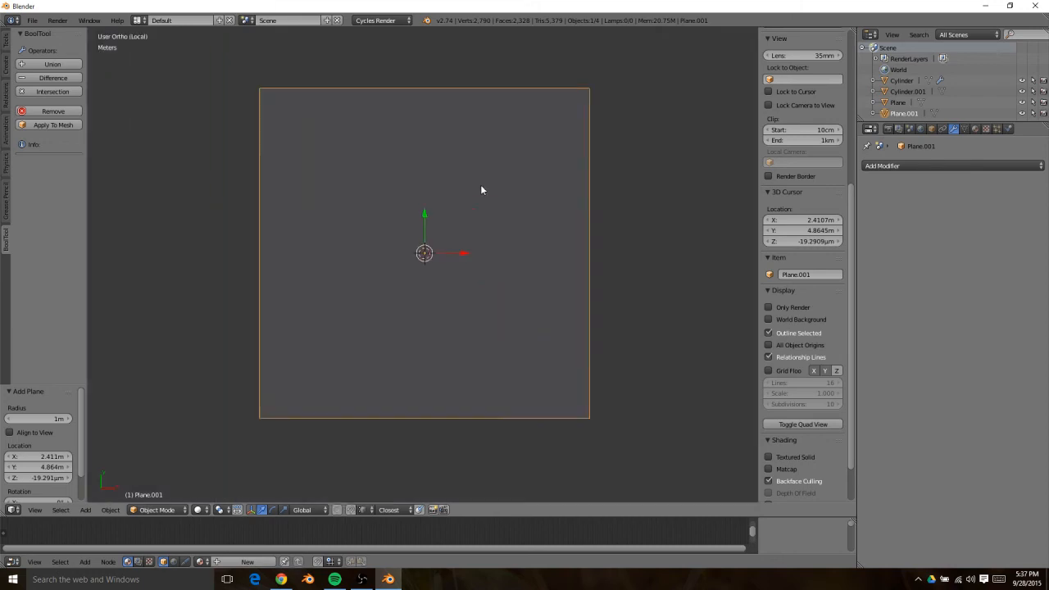
pyautogui.moveTo(352, 279); pyautogui.dragTo(423, 203, button='middle')
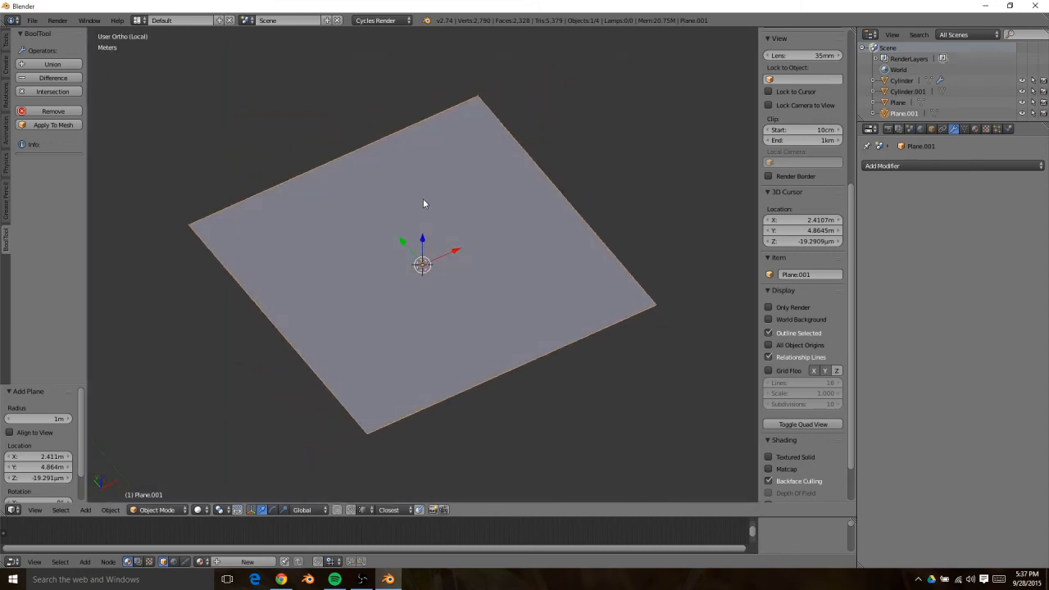
pyautogui.press('Tab')
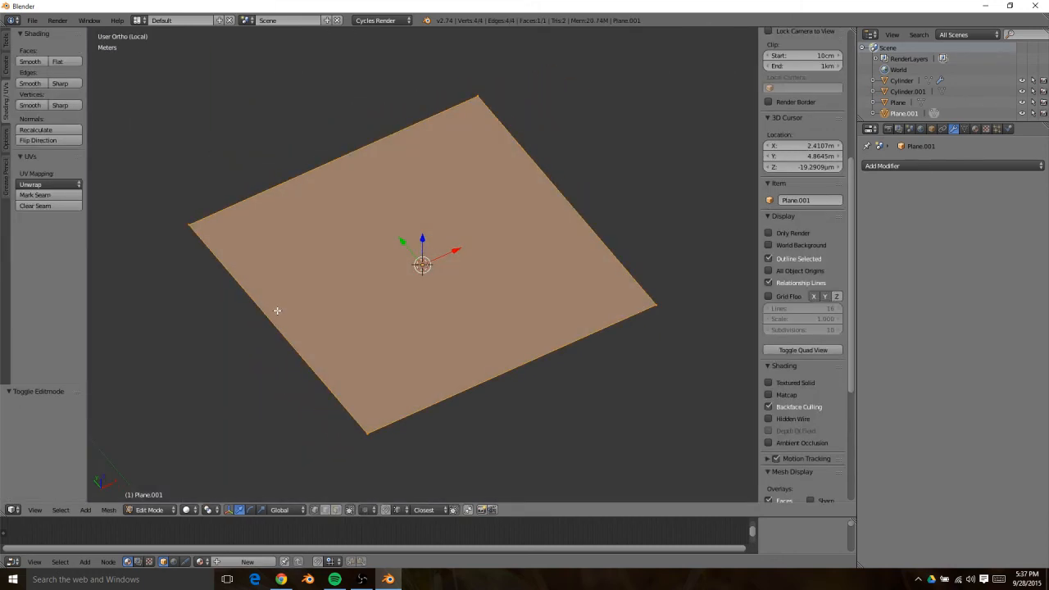
# Add two parallel loop cuts across the plane, sliding both toward its far side to leave two narrow strips and one wide face
pyautogui.hotkey('ctrl', 'r')
pyautogui.click(249, 296)
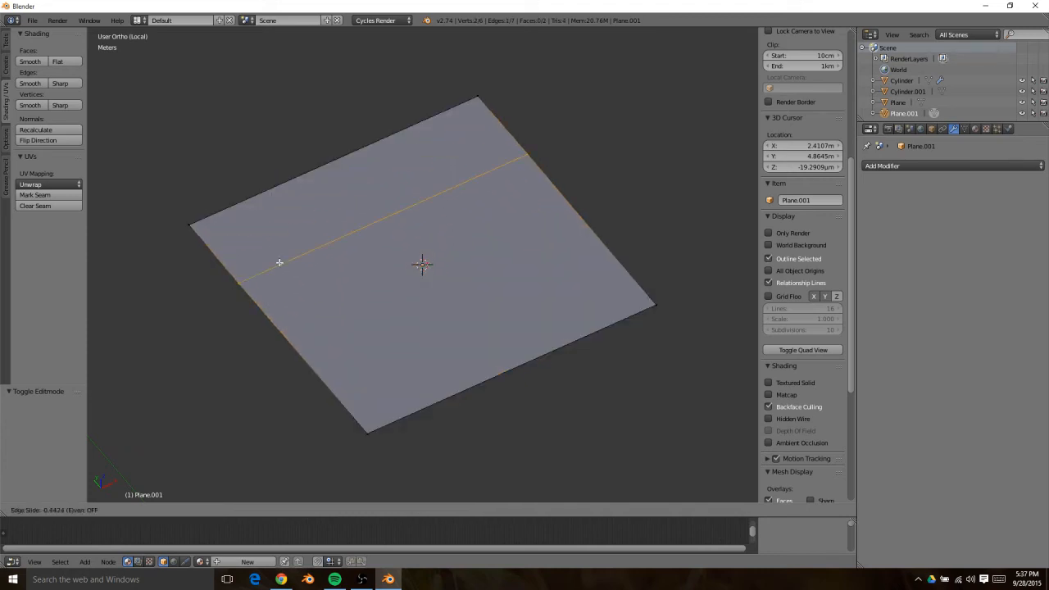
pyautogui.click(230, 231)
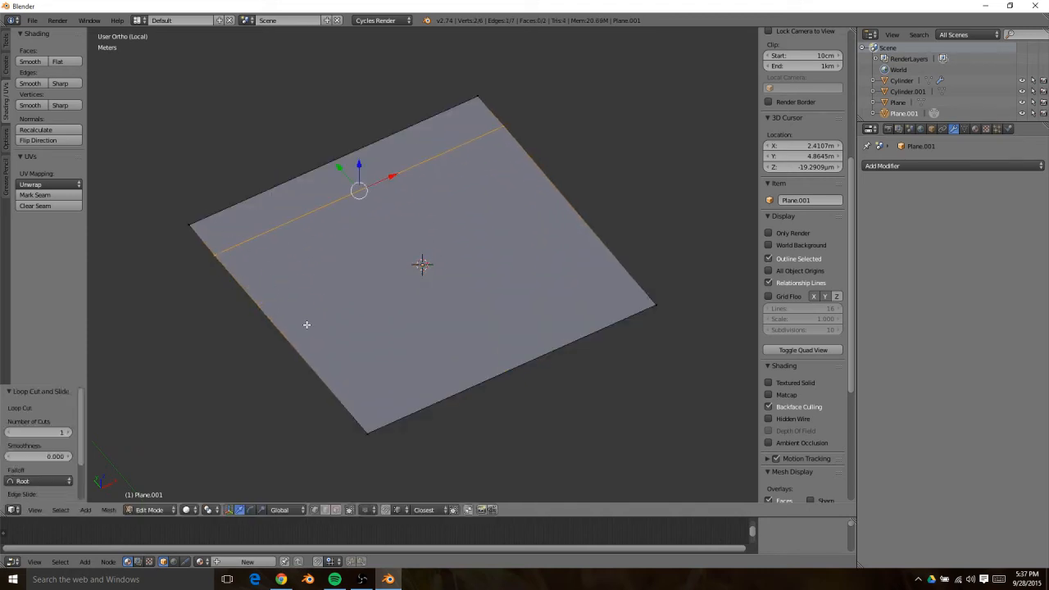
pyautogui.hotkey('ctrl', 'r')
pyautogui.click(321, 355)
pyautogui.click(276, 302)
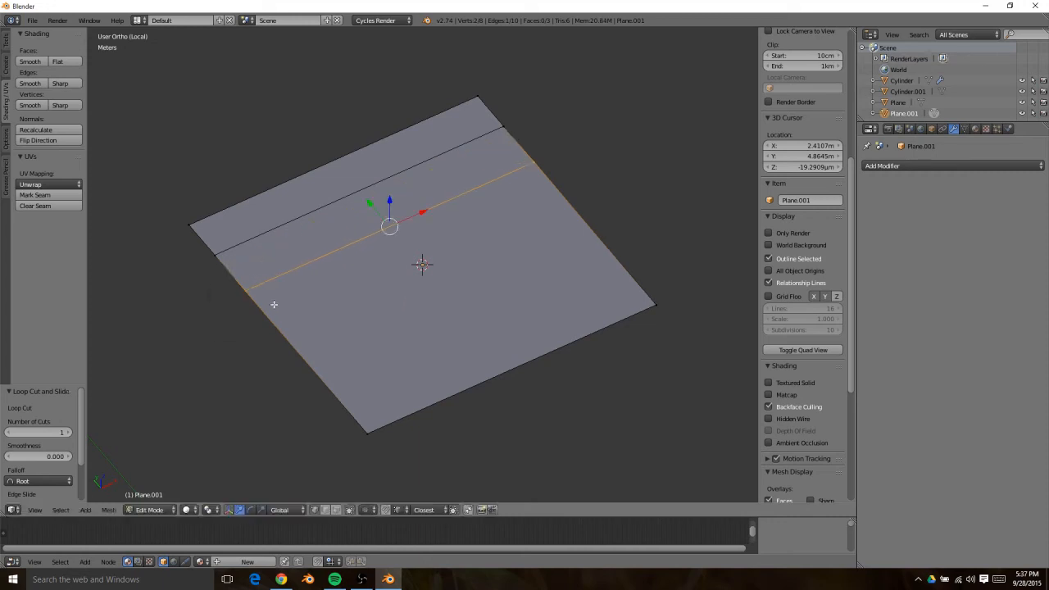
# In face select mode, lower the plane's widest face about 15.4 cm along Z to form a sloped step
pyautogui.hotkey('ctrl', 'Tab')
pyautogui.click(232, 327)
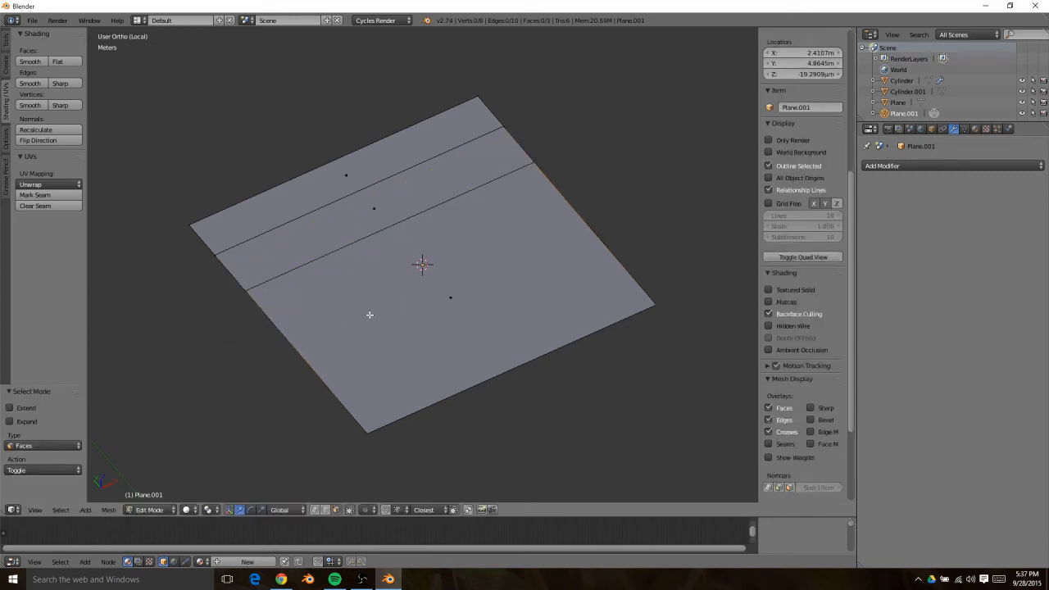
pyautogui.rightClick(417, 305)
pyautogui.press('g')
pyautogui.press('z')
pyautogui.click(412, 323)
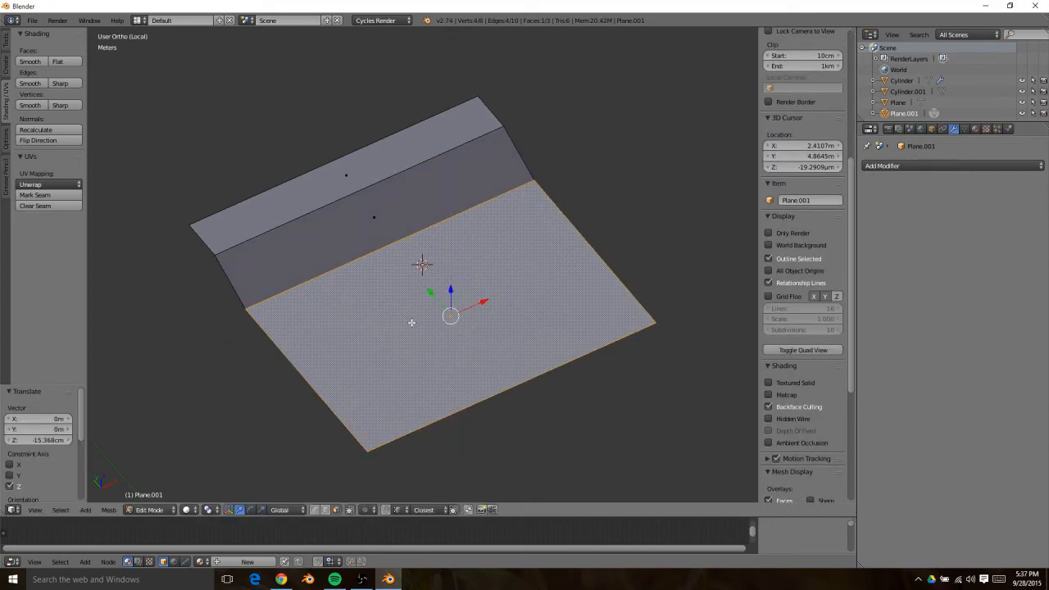
pyautogui.moveTo(401, 267); pyautogui.dragTo(491, 230, button='middle')
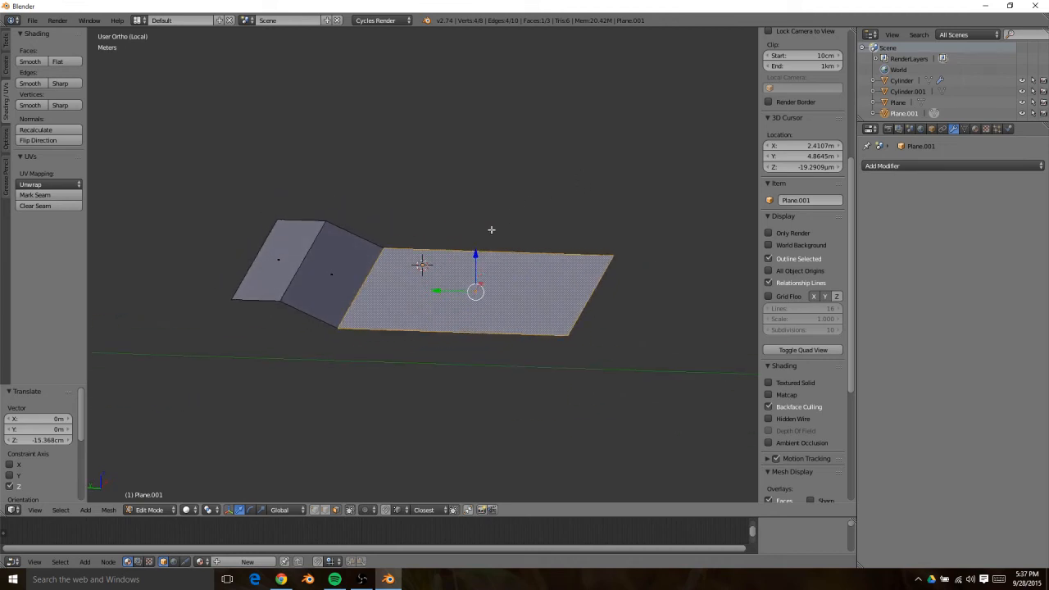
pyautogui.hotkey('ctrl', 'e')
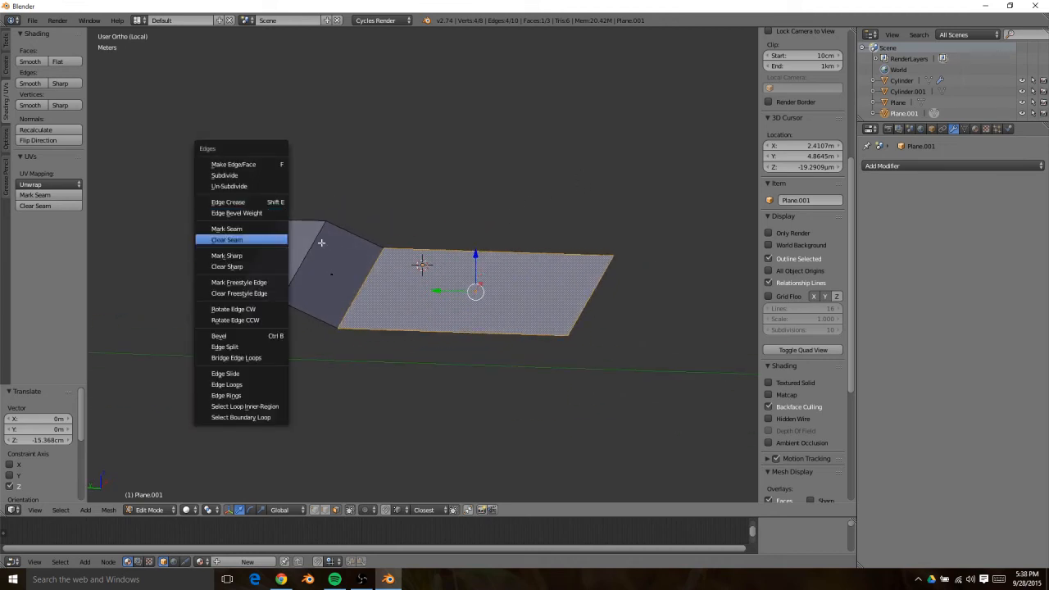
pyautogui.press('g')
pyautogui.rightClick(260, 234)
pyautogui.rightClick(266, 243)
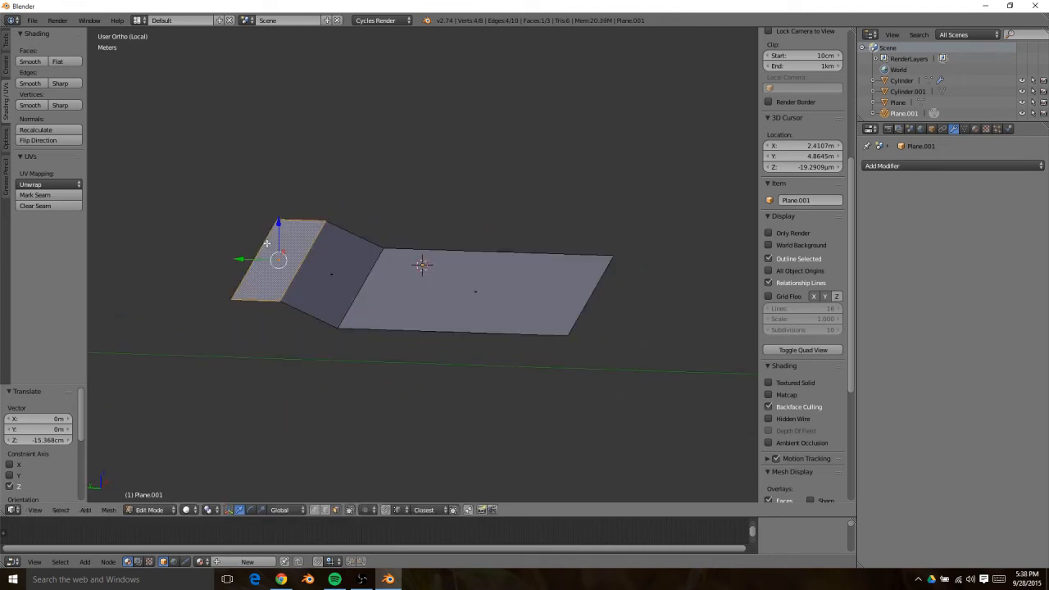
# In edge select mode, extrude the raised strip's outer edge in right view, about 15.4 cm outward along Y and 13.8 cm down
pyautogui.hotkey('ctrl', 'Tab')
pyautogui.click(266, 243)
pyautogui.hotkey('ctrl', 'Tab')
pyautogui.click(242, 235)
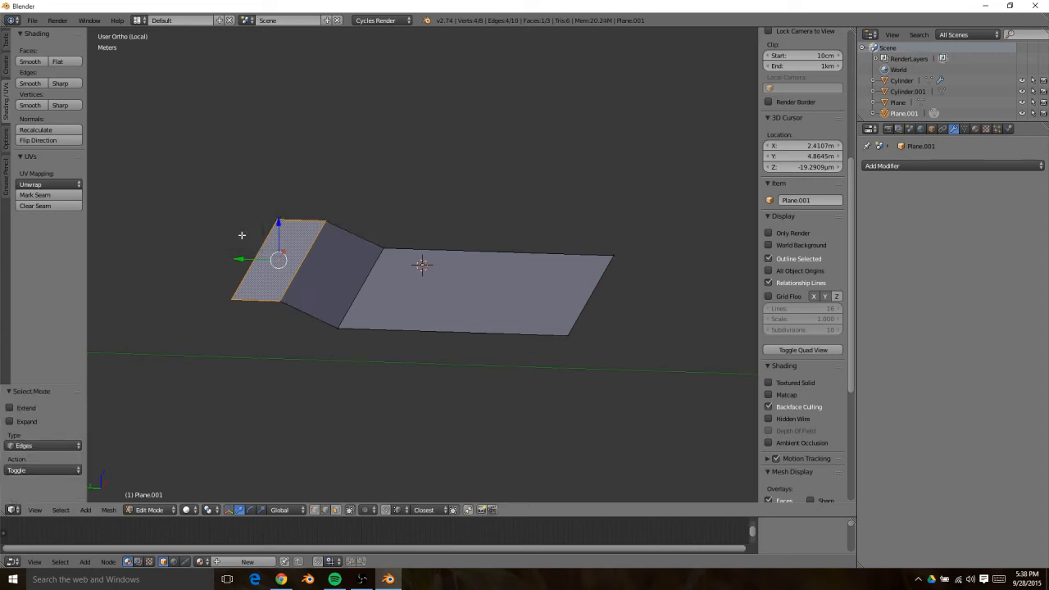
pyautogui.rightClick(268, 245)
pyautogui.press('KP_3')
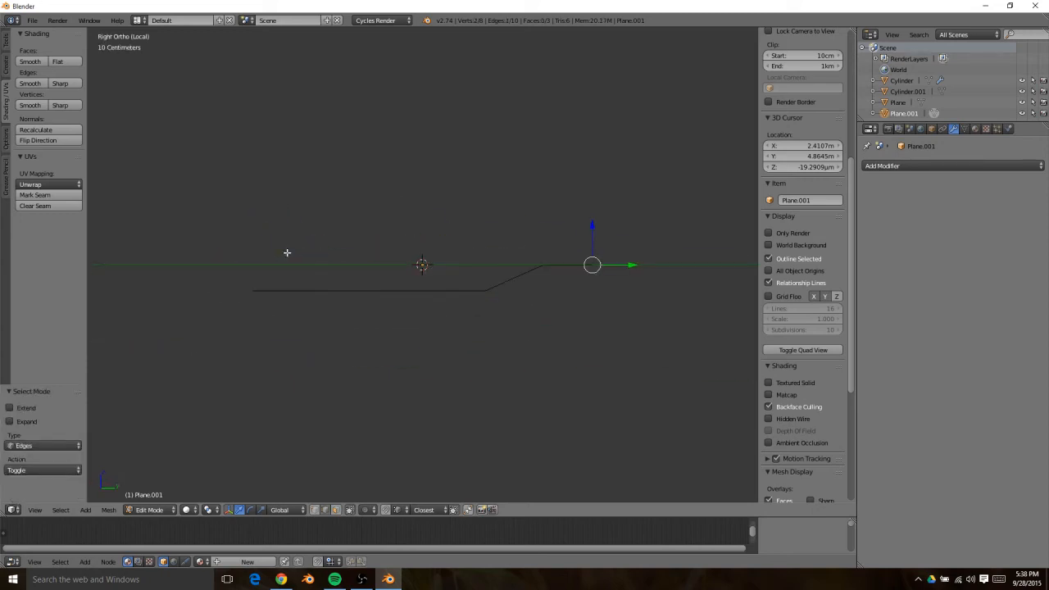
pyautogui.press('e')
pyautogui.click(510, 316)
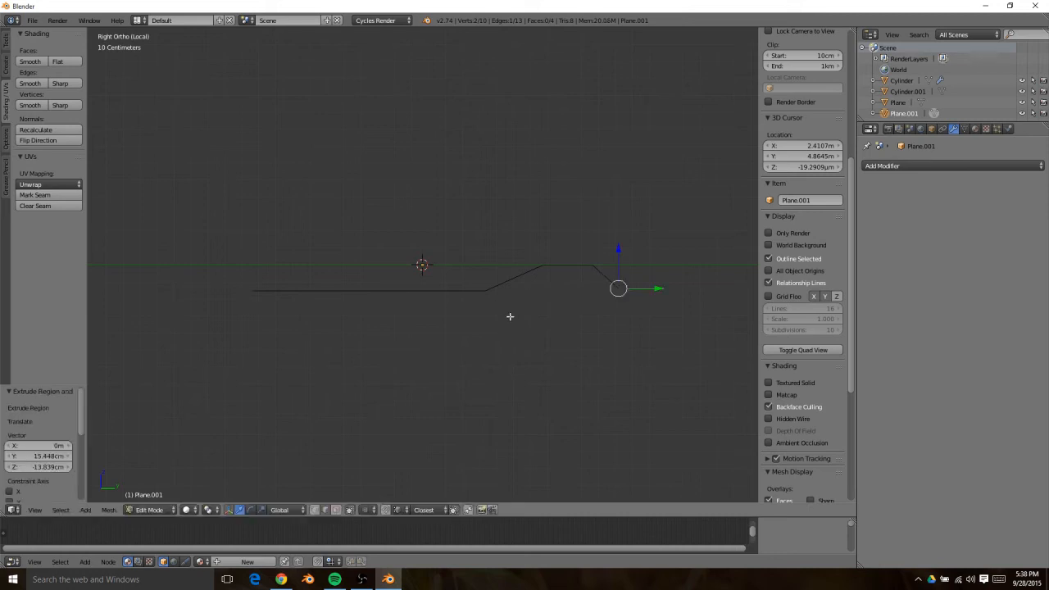
# In wireframe edge select mode, move the lowered wide face's outer edge inward along Y, leaving a narrow low strip
pyautogui.rightClick(339, 291)
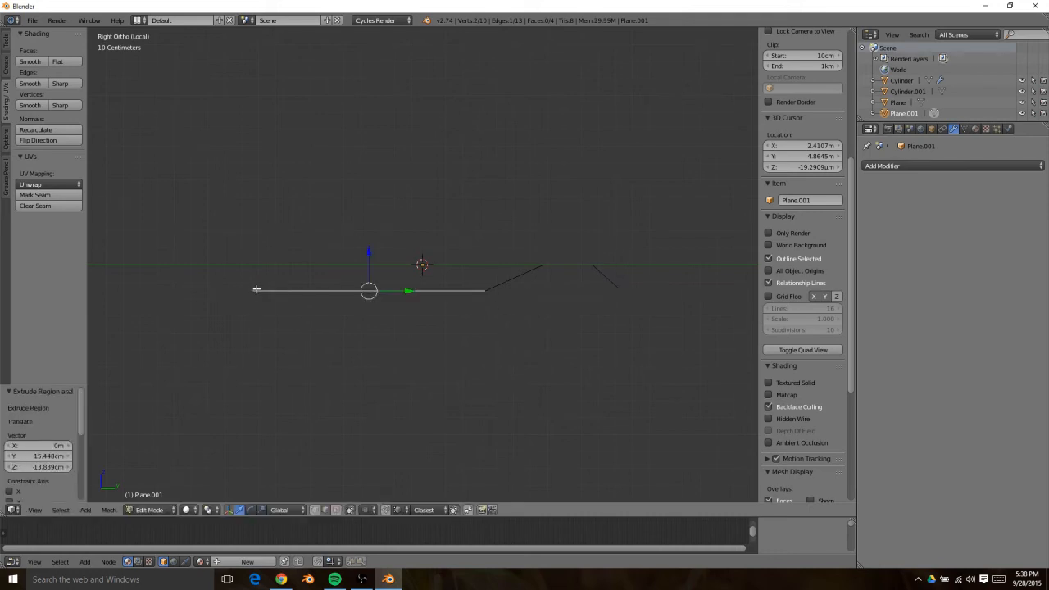
pyautogui.hotkey('ctrl', 'Tab')
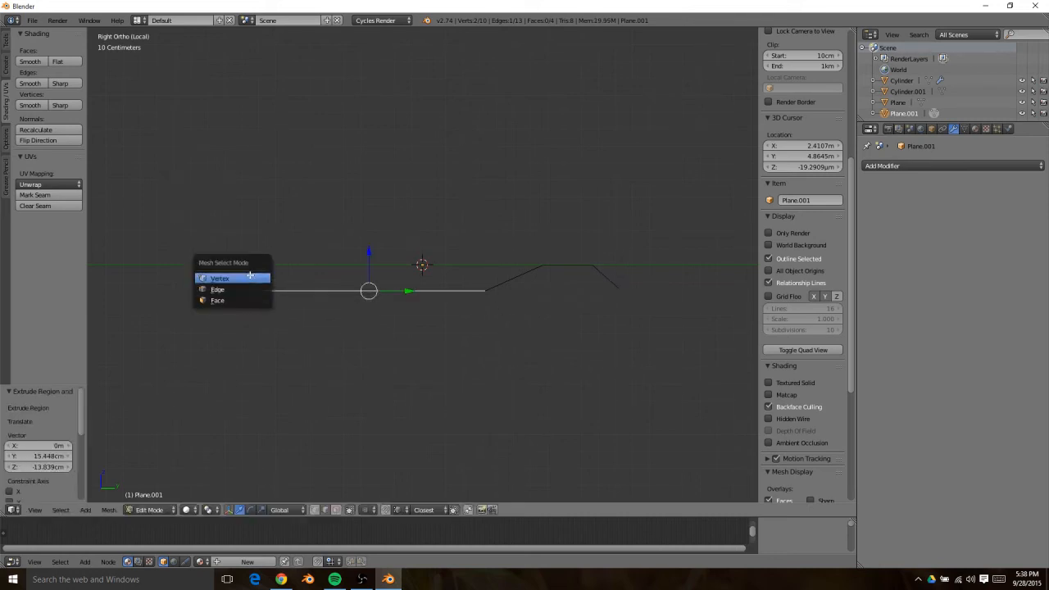
pyautogui.click(243, 289)
pyautogui.press('z')
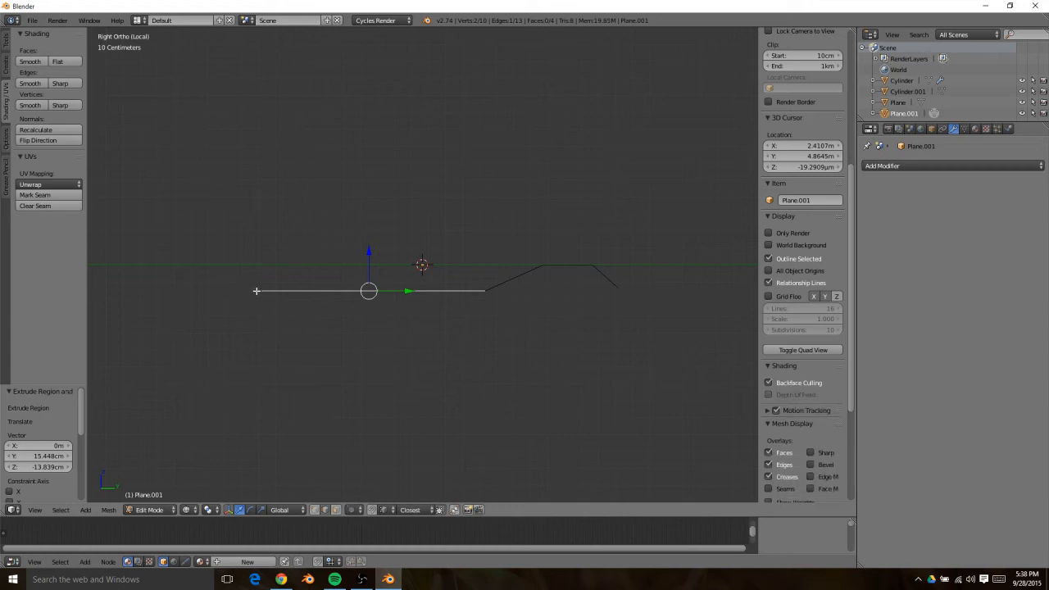
pyautogui.press('a')
pyautogui.press('g')
pyautogui.rightClick(332, 304)
pyautogui.rightClick(247, 291)
pyautogui.press('g')
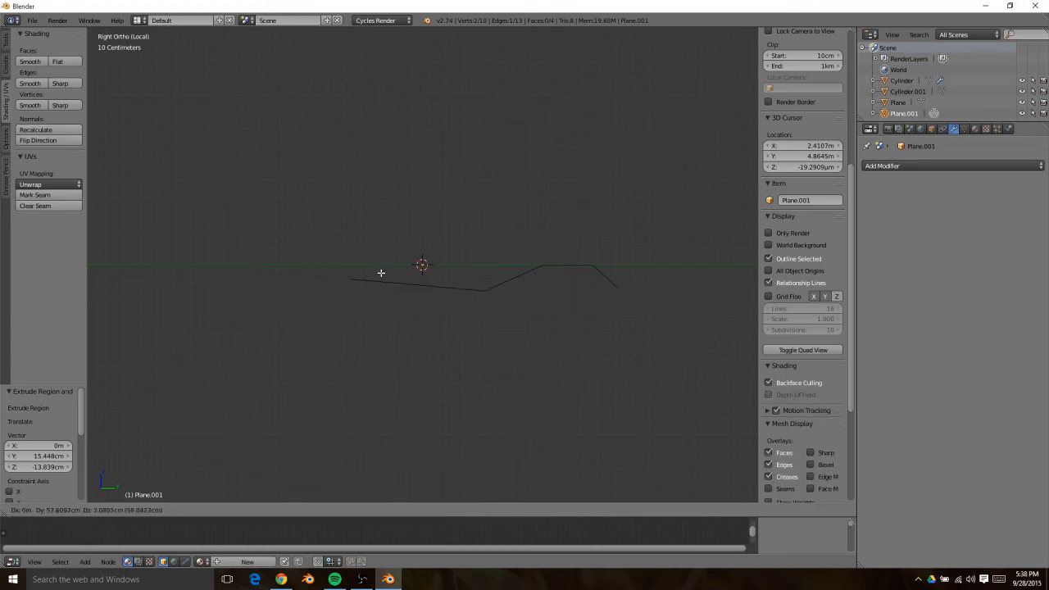
pyautogui.click(467, 289)
# Extrude the moved edge about 8.7 cm outward and 10.6 cm up, then repeatedly along -Y into alternating ridges and valleys ending in a downward flap
pyautogui.press('e')
pyautogui.click(452, 272)
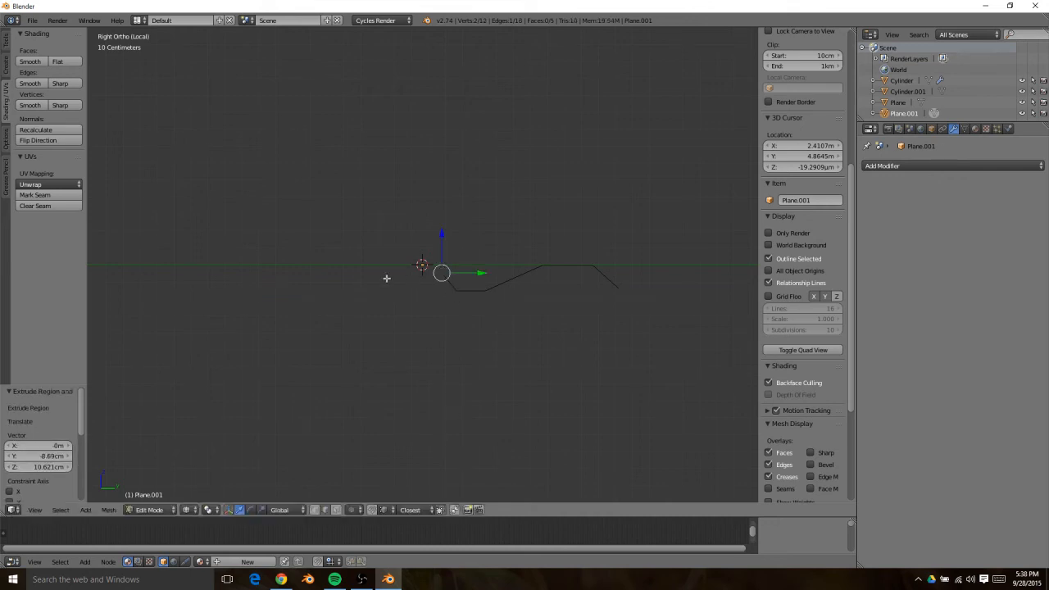
pyautogui.keyDown('ctrl'); pyautogui.rightClick(402, 273); pyautogui.keyUp('ctrl')
pyautogui.keyDown('ctrl'); pyautogui.rightClick(390, 308); pyautogui.keyUp('ctrl')
pyautogui.keyDown('ctrl'); pyautogui.rightClick(357, 318); pyautogui.keyUp('ctrl')
pyautogui.keyDown('ctrl'); pyautogui.rightClick(321, 302); pyautogui.keyUp('ctrl')
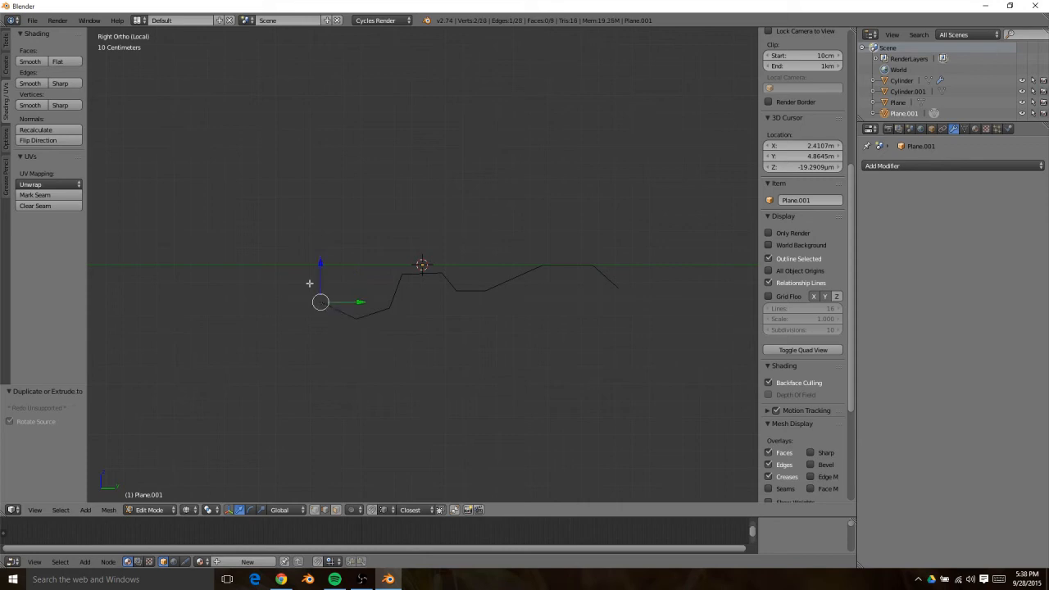
pyautogui.keyDown('ctrl'); pyautogui.rightClick(312, 272); pyautogui.keyUp('ctrl')
pyautogui.keyDown('ctrl'); pyautogui.rightClick(253, 271); pyautogui.keyUp('ctrl')
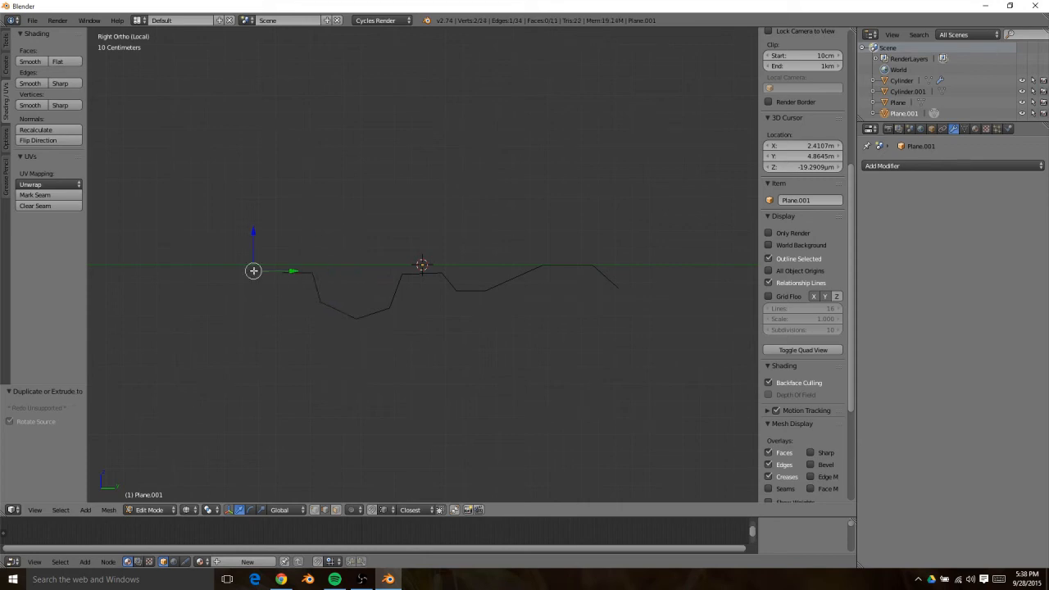
pyautogui.keyDown('ctrl'); pyautogui.rightClick(223, 309); pyautogui.keyUp('ctrl')
pyautogui.keyDown('ctrl'); pyautogui.rightClick(194, 307); pyautogui.keyUp('ctrl')
pyautogui.keyDown('ctrl'); pyautogui.rightClick(176, 284); pyautogui.keyUp('ctrl')
pyautogui.keyDown('ctrl'); pyautogui.rightClick(147, 281); pyautogui.keyUp('ctrl')
pyautogui.keyDown('ctrl'); pyautogui.rightClick(141, 313); pyautogui.keyUp('ctrl')
# Extrude the panel's +Y end edge steeply downward into another flap and switch to solid shading at an angled view
pyautogui.rightClick(618, 288)
pyautogui.keyDown('ctrl'); pyautogui.rightClick(634, 325); pyautogui.keyUp('ctrl')
pyautogui.moveTo(397, 323); pyautogui.dragTo(579, 412, button='middle')
pyautogui.press('z')
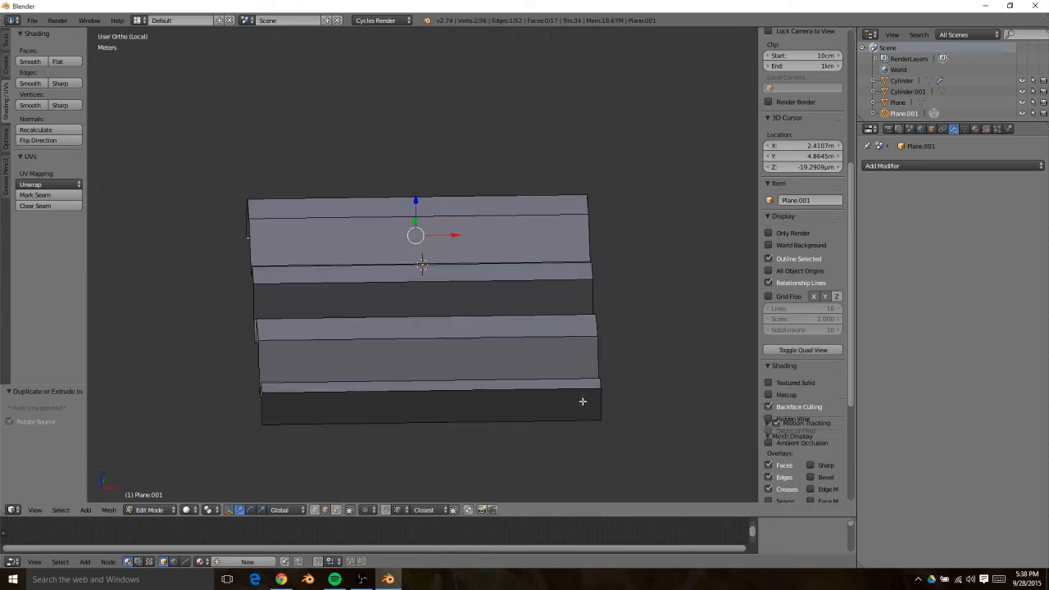
pyautogui.scroll(-5, 508, 334)
pyautogui.moveTo(440, 353)
pyautogui.mouseDown(button='middle')
pyautogui.moveTo(265, 358)
pyautogui.moveTo(358, 370)
pyautogui.moveTo(288, 361)
pyautogui.mouseUp(button='middle')
pyautogui.scroll(5, 380, 348)
pyautogui.scroll(2, 381, 347)
pyautogui.press('g')
pyautogui.rightClick(417, 304)
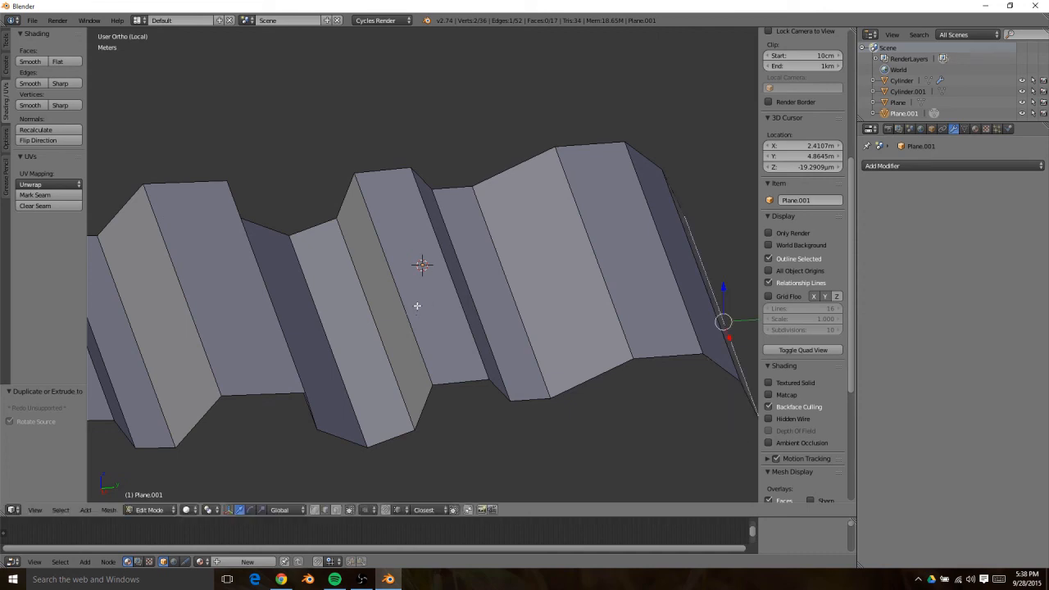
# In edge select mode, bevel both top edges of the narrow middle ridge by about 0.084 and 0.046
pyautogui.hotkey('ctrl', 'Tab')
pyautogui.click(395, 313)
pyautogui.rightClick(403, 307)
pyautogui.hotkey('ctrl', 'b')
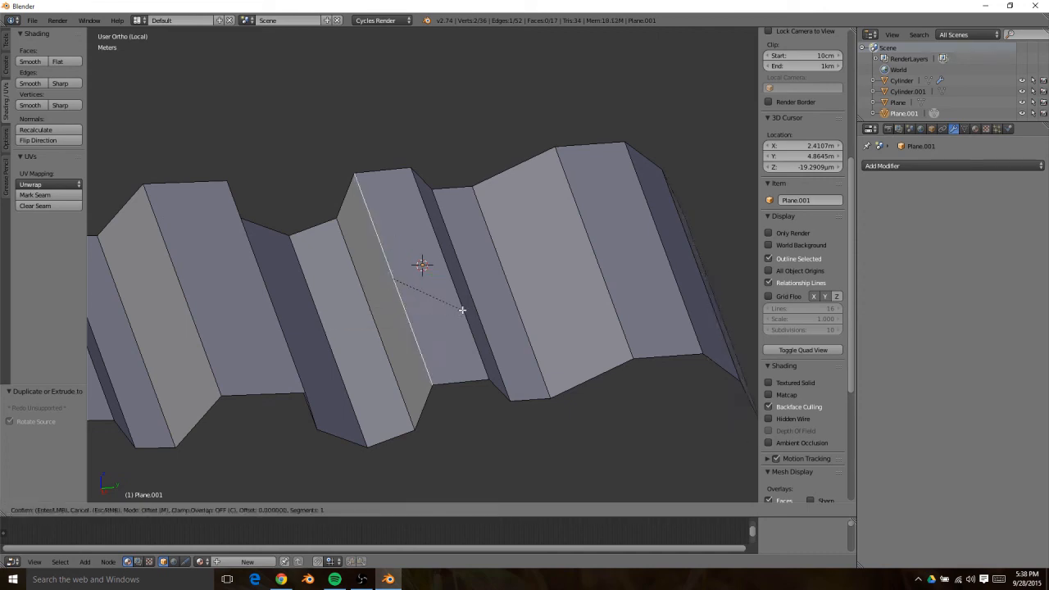
pyautogui.click(456, 257)
pyautogui.rightClick(442, 262)
pyautogui.hotkey('ctrl', 'b')
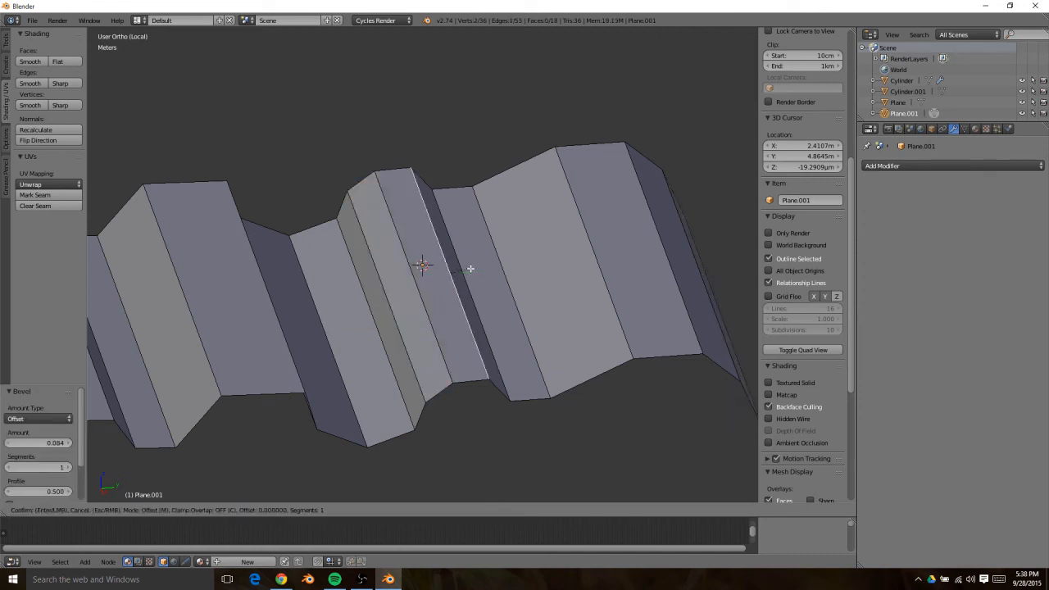
pyautogui.click(485, 278)
# Bevel both top edges of the wider neighbouring ridge on the -Y side, using about 0.018 for the second edge
pyautogui.rightClick(185, 291)
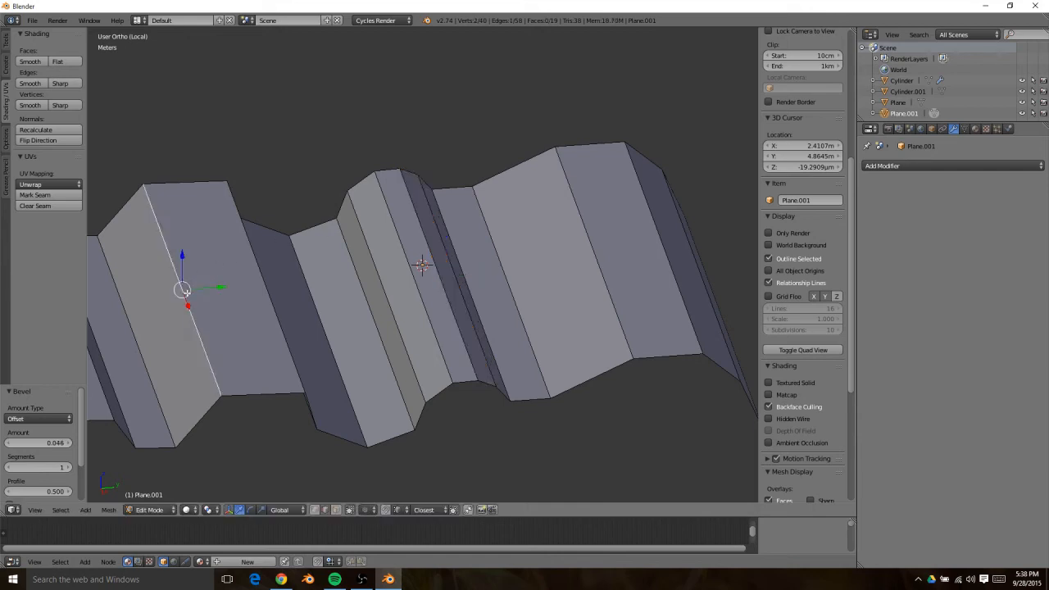
pyautogui.hotkey('ctrl', 'b')
pyautogui.click(194, 297)
pyautogui.rightClick(269, 288)
pyautogui.hotkey('ctrl', 'b')
pyautogui.click(274, 293)
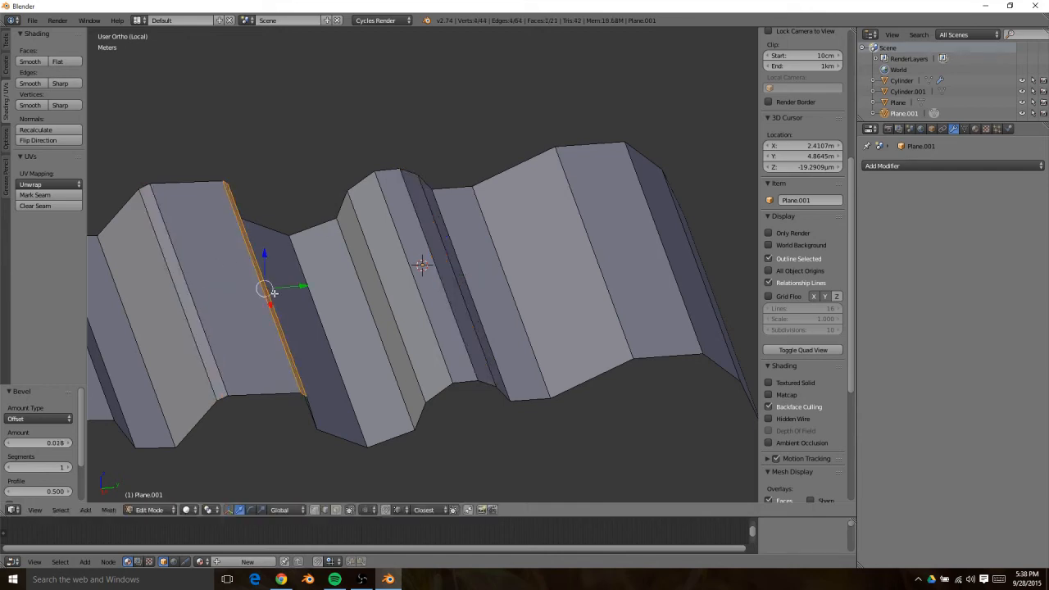
# In face select mode, select the top faces of all four ridges and flatten them to one height by scaling Z to 0
pyautogui.moveTo(465, 254); pyautogui.dragTo(444, 236, button='middle')
pyautogui.hotkey('ctrl', 'Tab')
pyautogui.click(445, 247)
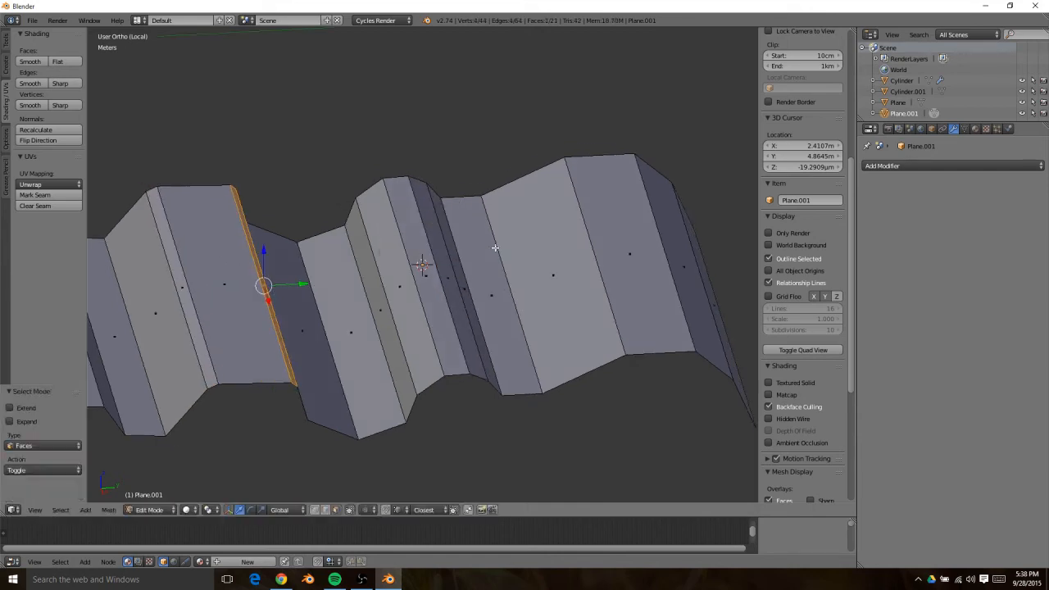
pyautogui.rightClick(639, 241)
pyautogui.keyDown('shift'); pyautogui.rightClick(425, 270); pyautogui.keyUp('shift')
pyautogui.keyDown('shift'); pyautogui.rightClick(229, 287); pyautogui.keyUp('shift')
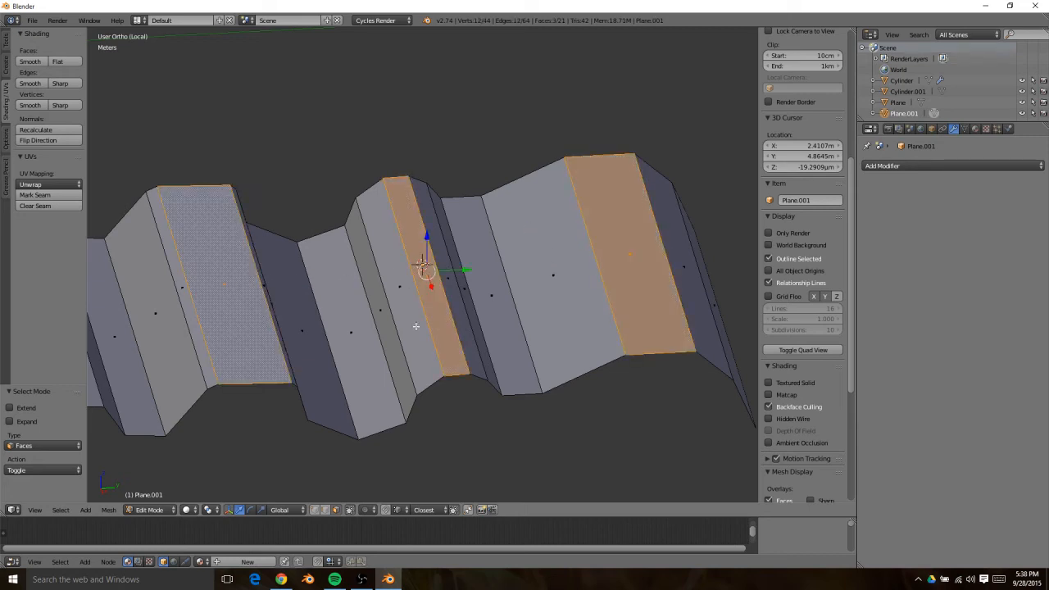
pyautogui.moveTo(230, 287); pyautogui.dragTo(282, 255, button='middle')
pyautogui.scroll(-3, 282, 255)
pyautogui.keyDown('shift'); pyautogui.rightClick(246, 264); pyautogui.keyUp('shift')
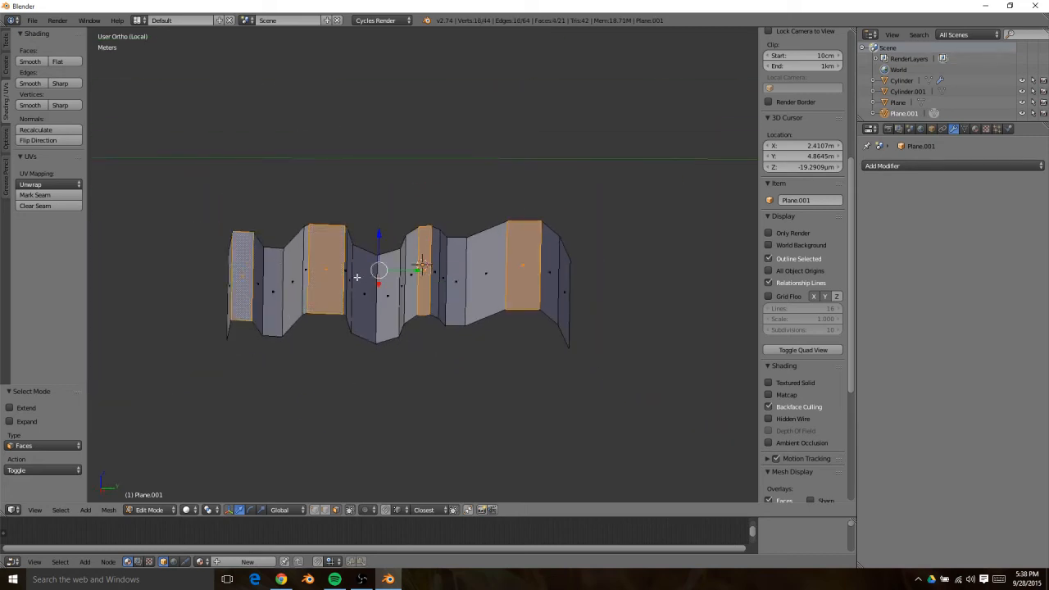
pyautogui.press('s')
pyautogui.press('z')
pyautogui.press('0')
pyautogui.press('Return')
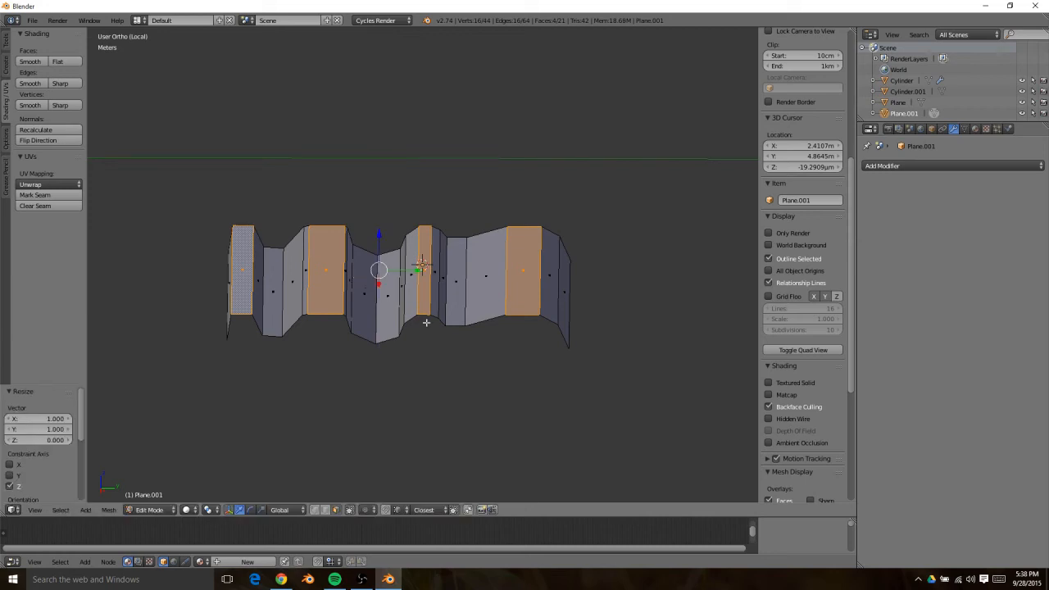
# Select the four valley floor faces and level them by scaling Z to 0
pyautogui.rightClick(486, 275)
pyautogui.rightClick(449, 273)
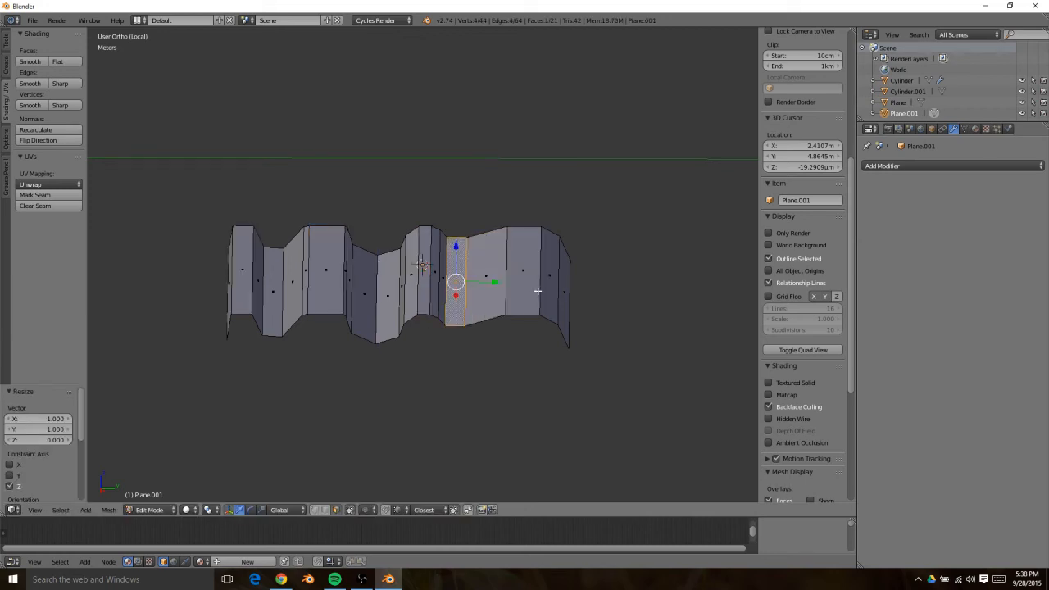
pyautogui.keyDown('shift'); pyautogui.rightClick(385, 308); pyautogui.keyUp('shift')
pyautogui.keyDown('shift'); pyautogui.rightClick(358, 308); pyautogui.keyUp('shift')
pyautogui.keyDown('shift'); pyautogui.rightClick(271, 294); pyautogui.keyUp('shift')
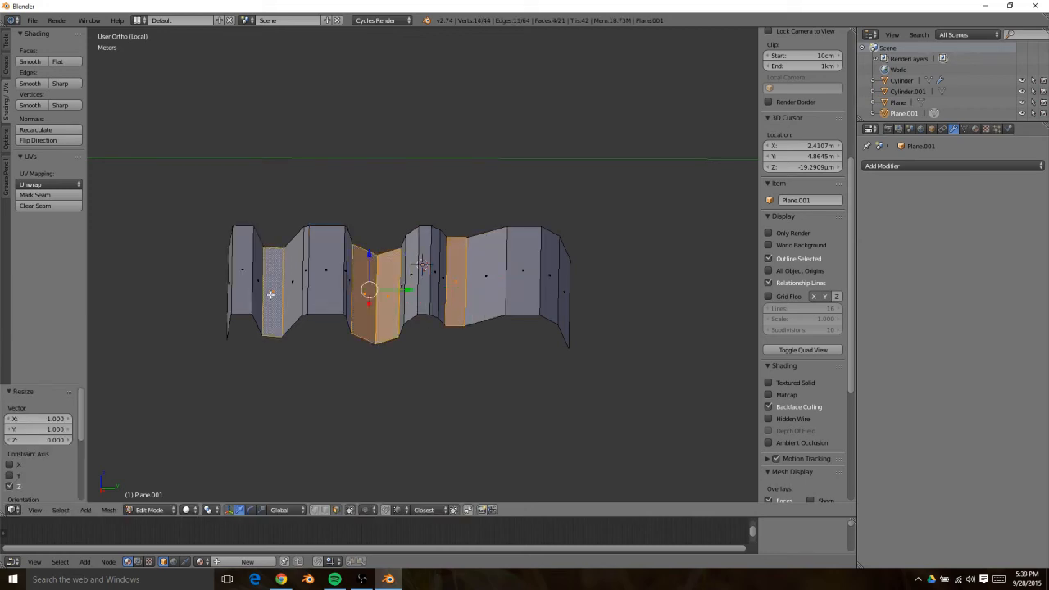
pyautogui.press('s')
pyautogui.press('z')
pyautogui.press('0')
pyautogui.press('Return')
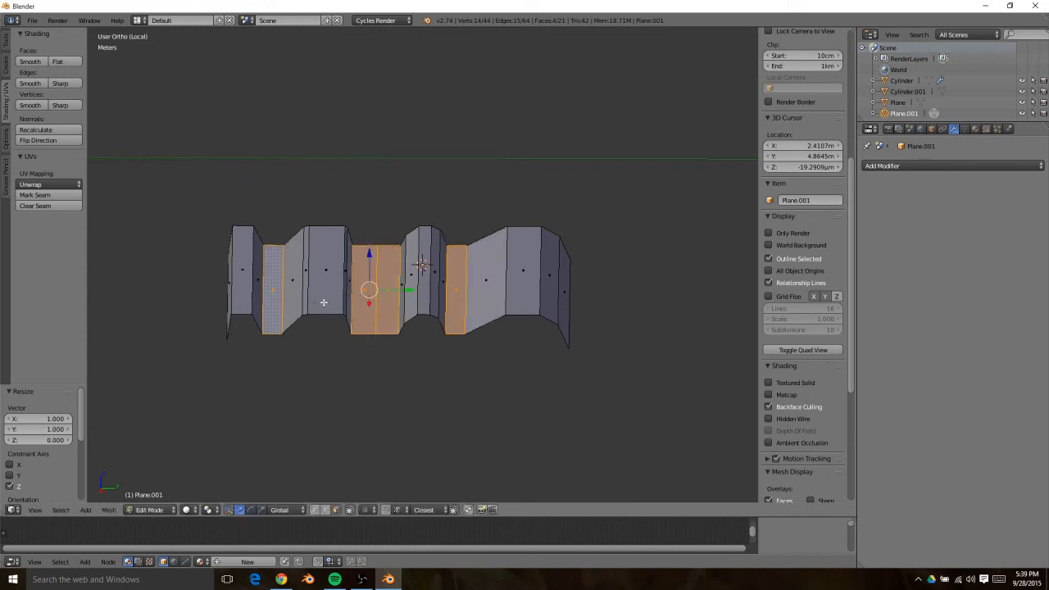
# In edge select mode, move the valley edge beside the wide beveled ridge about 11 cm along Y to steepen its slope
pyautogui.moveTo(421, 325); pyautogui.dragTo(327, 262, button='middle')
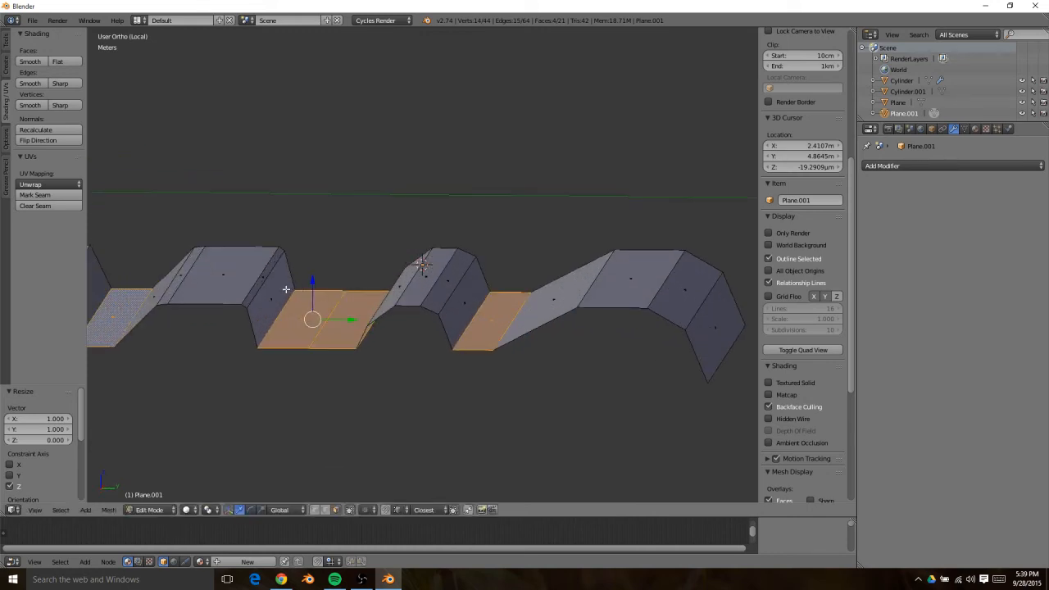
pyautogui.hotkey('ctrl', 'Tab')
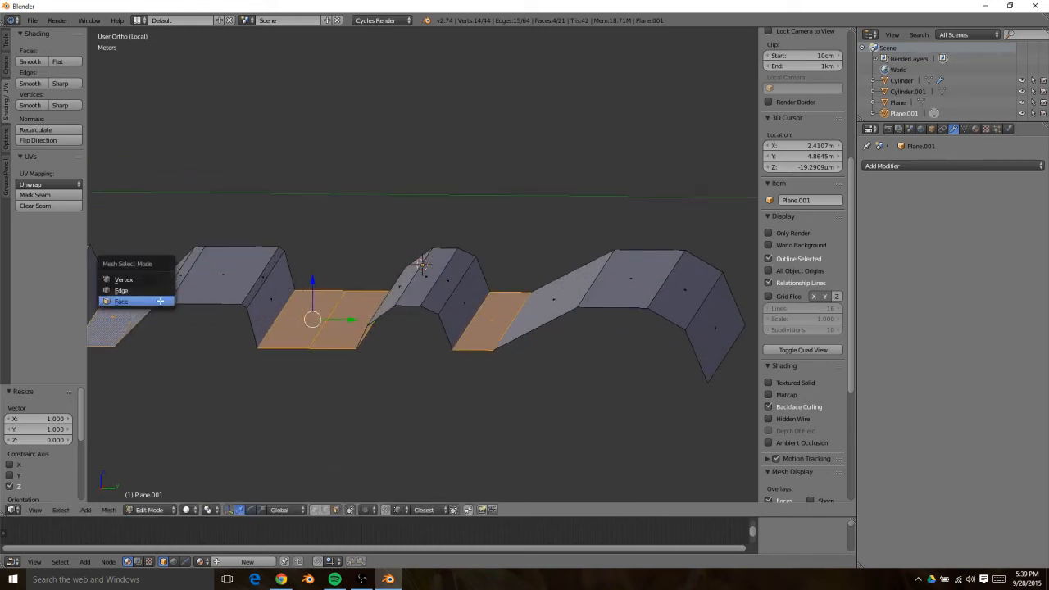
pyautogui.click(141, 291)
pyautogui.rightClick(140, 305)
pyautogui.press('g')
pyautogui.press('y')
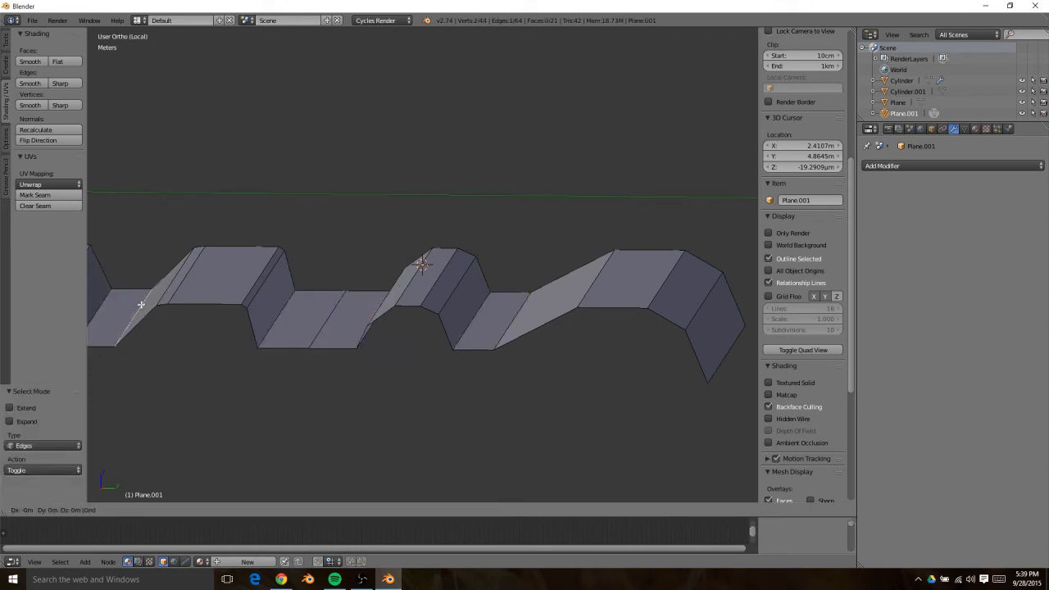
pyautogui.click(167, 313)
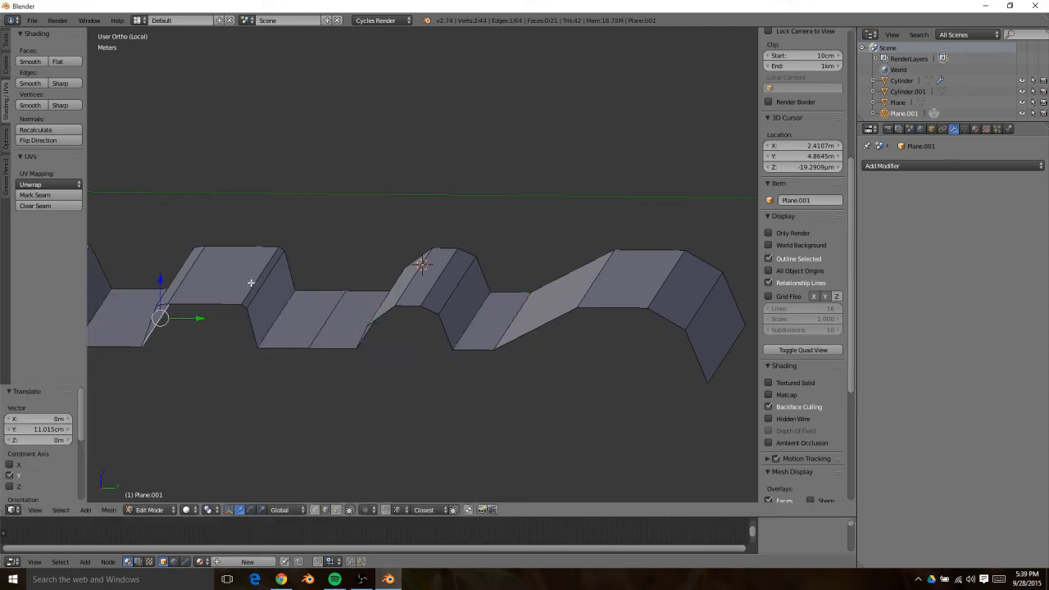
# Move the inner top edge of the +Y end ridge about 26.9 cm along -Y to widen its top face
pyautogui.rightClick(698, 305)
pyautogui.rightClick(660, 277)
pyautogui.rightClick(593, 276)
pyautogui.press('g')
pyautogui.press('y')
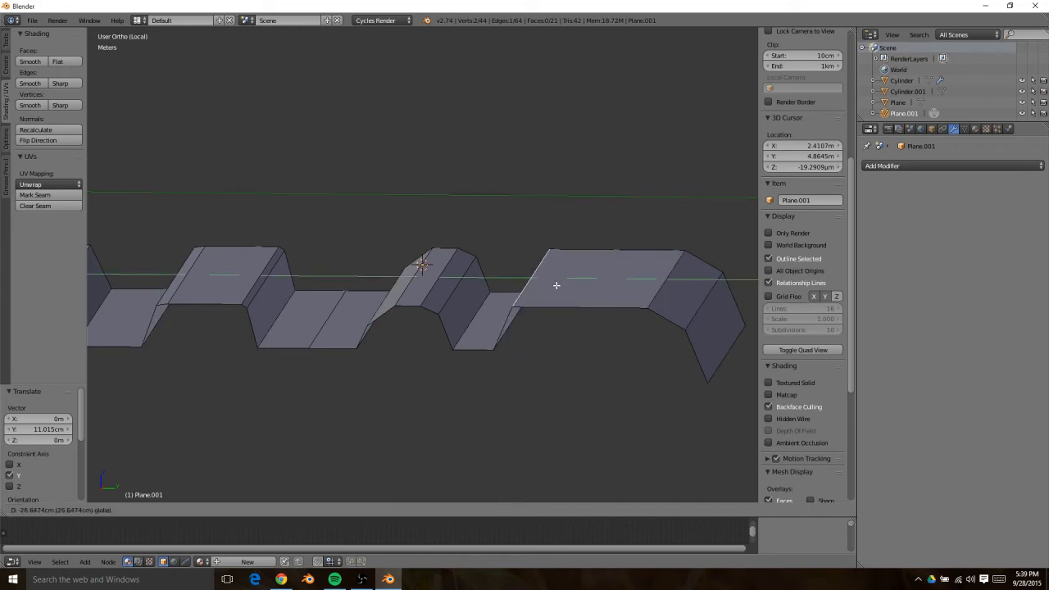
pyautogui.click(554, 284)
# Move the end ridge's outer top edge about 8 cm along +Y and the end flap's lower edge about 8.1 cm along -Y
pyautogui.rightClick(684, 283)
pyautogui.press('g')
pyautogui.press('y')
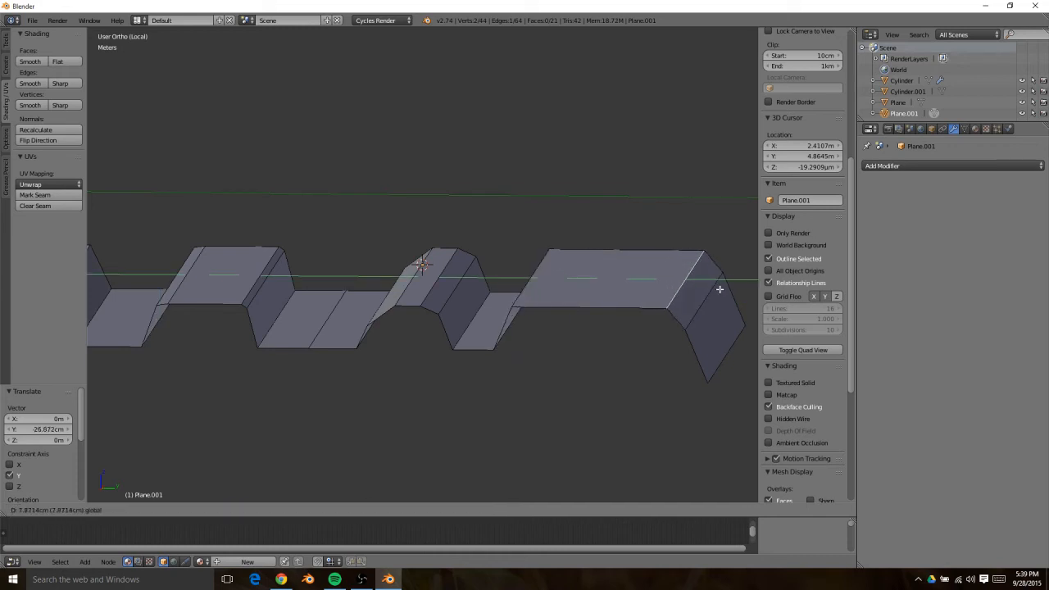
pyautogui.click(720, 287)
pyautogui.rightClick(726, 352)
pyautogui.press('g')
pyautogui.press('y')
pyautogui.click(718, 348)
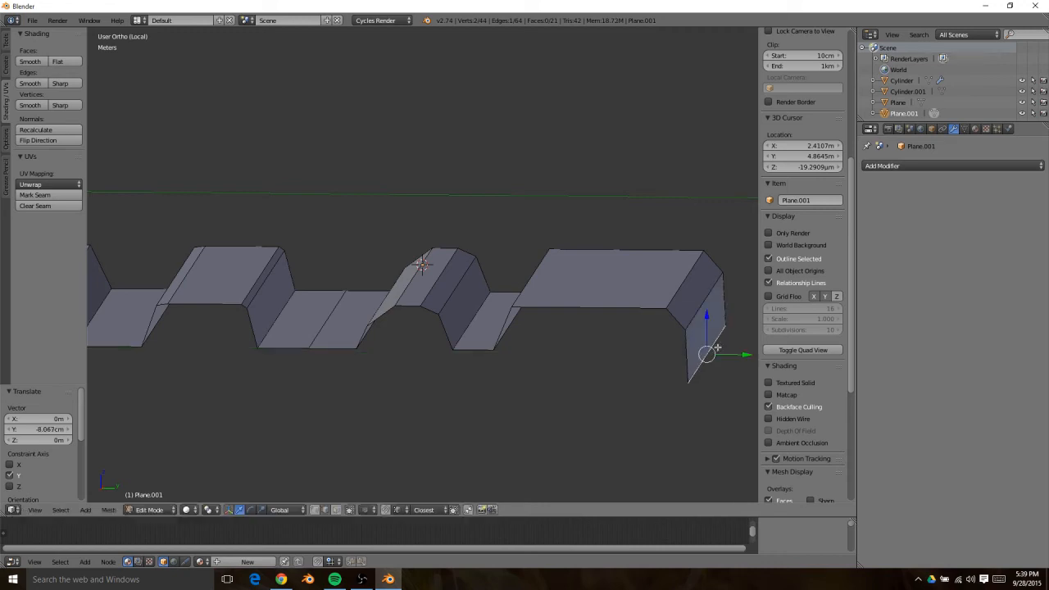
# Bevel the inner top edge of the widened end ridge by about 0.045 and return to Object Mode
pyautogui.rightClick(533, 275)
pyautogui.hotkey('ctrl', 'b')
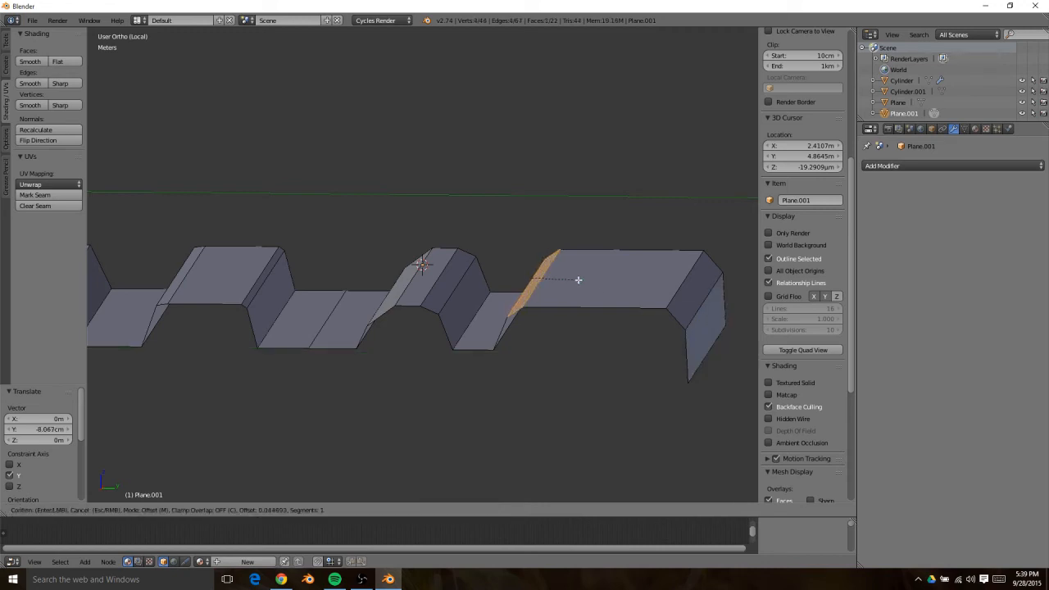
pyautogui.click(578, 281)
pyautogui.moveTo(427, 275); pyautogui.dragTo(615, 304, button='middle')
pyautogui.scroll(-5, 611, 305)
pyautogui.moveTo(484, 320); pyautogui.dragTo(478, 362, button='middle')
pyautogui.scroll(2, 478, 362)
pyautogui.press('Tab')
pyautogui.moveTo(278, 303); pyautogui.dragTo(489, 314, button='middle')
# Add a Bezier curve at the 3D cursor, switch to top view, and leave local view to show the base plate
pyautogui.hotkey('shift', 'a')
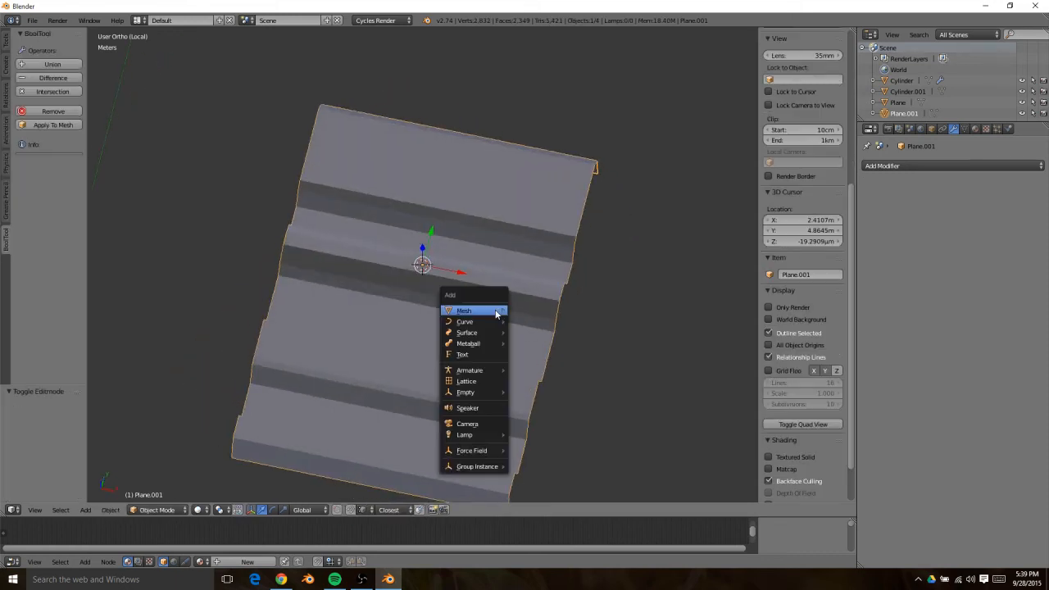
pyautogui.moveTo(484, 321)
pyautogui.click(516, 323)
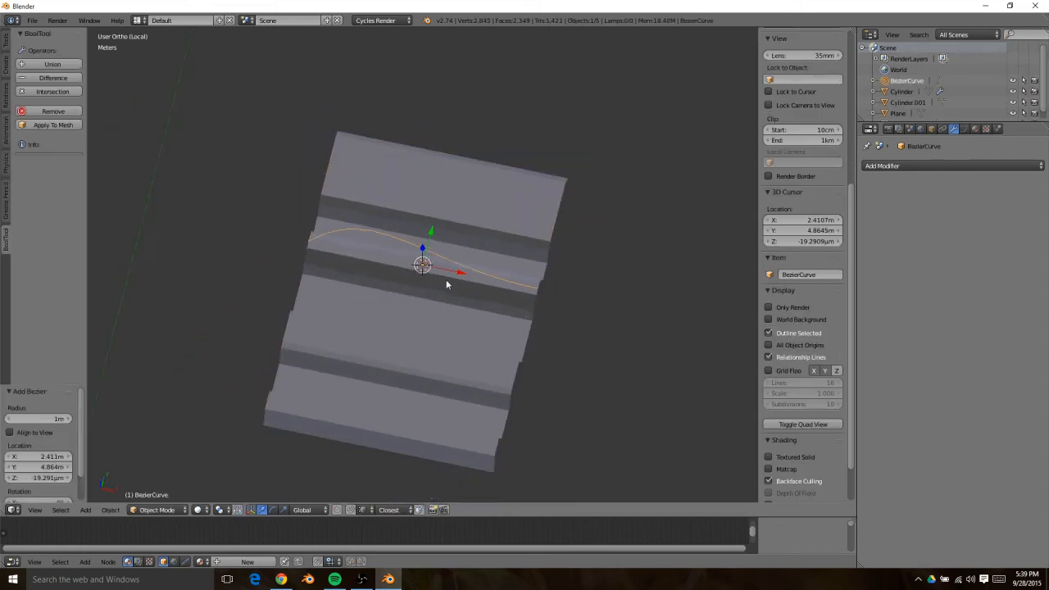
pyautogui.scroll(-3, 439, 284)
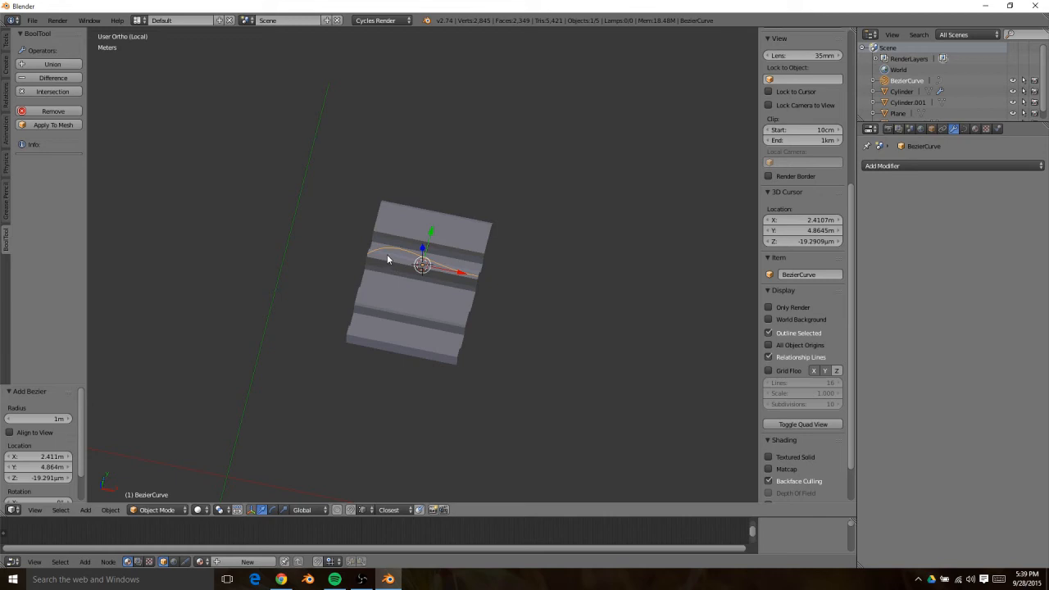
pyautogui.press('KP_7')
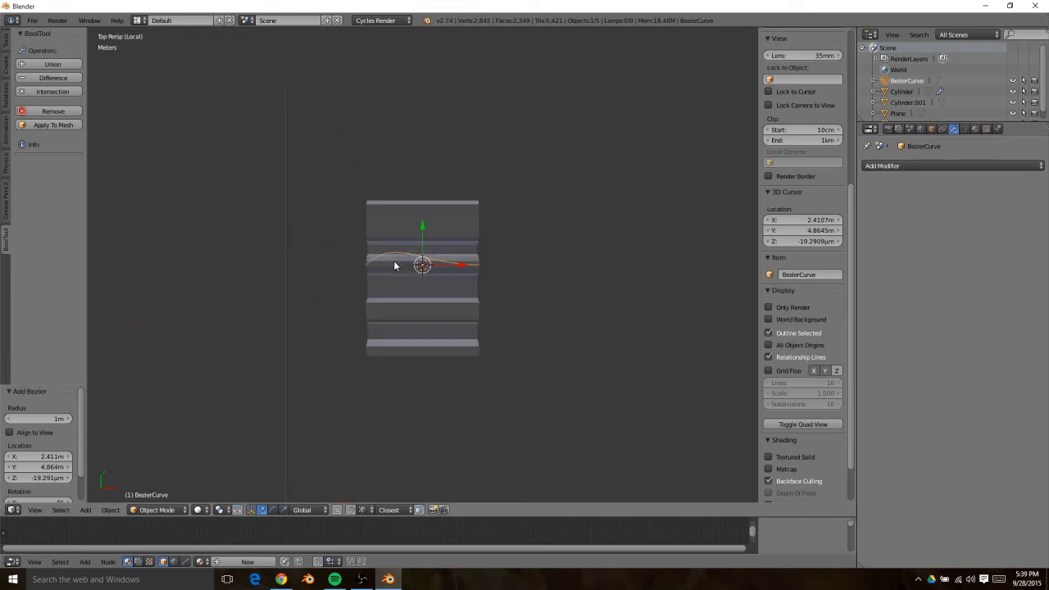
pyautogui.press('KP_Divide')
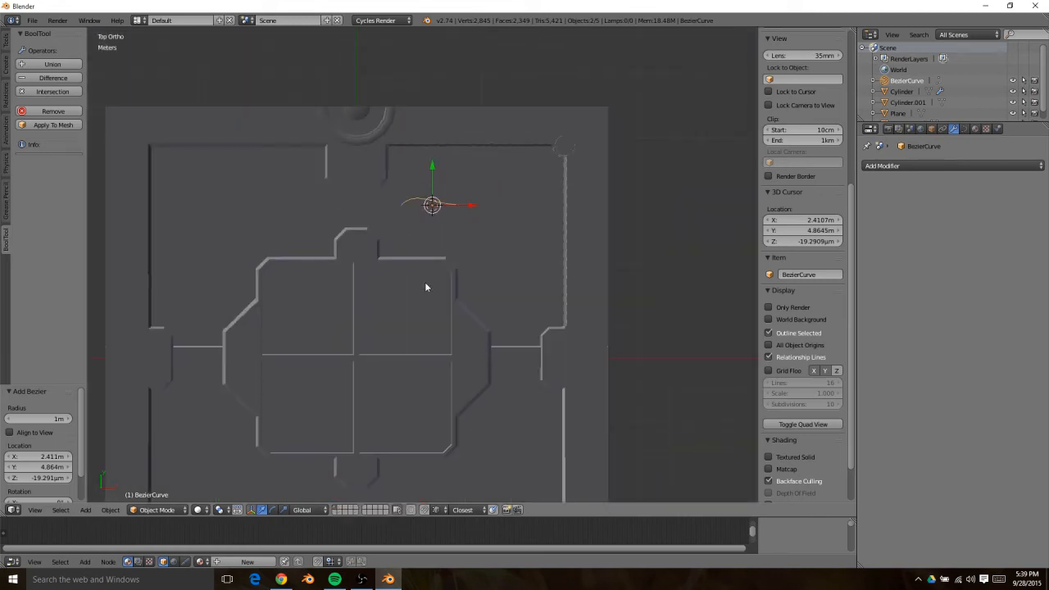
# In Edit Mode, move the curve's starting control point about 1.4 m along -X and 2.1 cm along Y
pyautogui.keyDown('shift'); pyautogui.moveTo(426, 287); pyautogui.dragTo(434, 347, button='middle'); pyautogui.keyUp('shift')
pyautogui.scroll(5, 425, 279)
pyautogui.press('Tab')
pyautogui.rightClick(392, 271)
pyautogui.press('g')
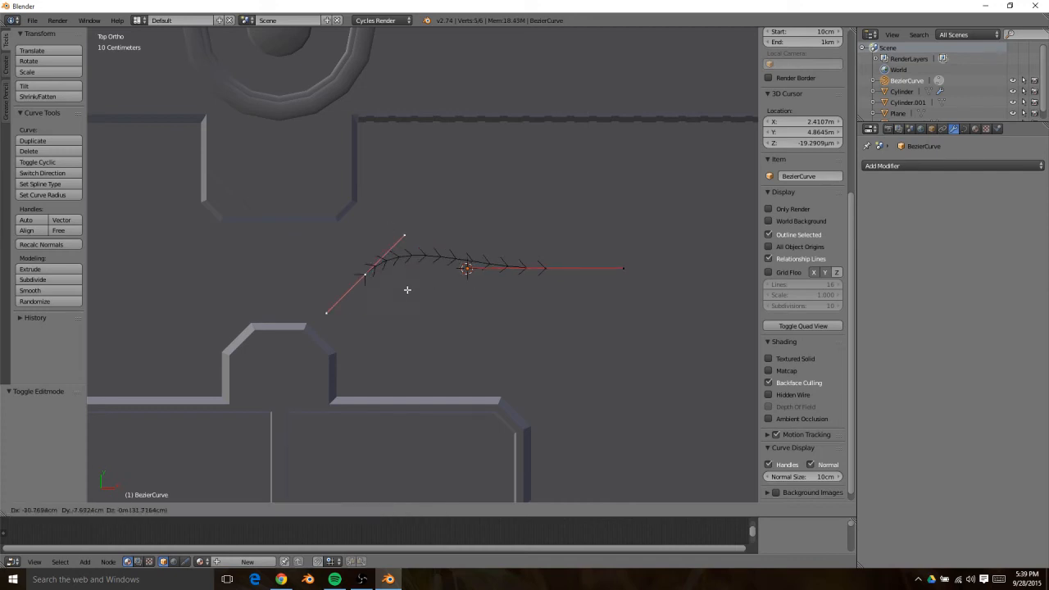
pyautogui.click(356, 276)
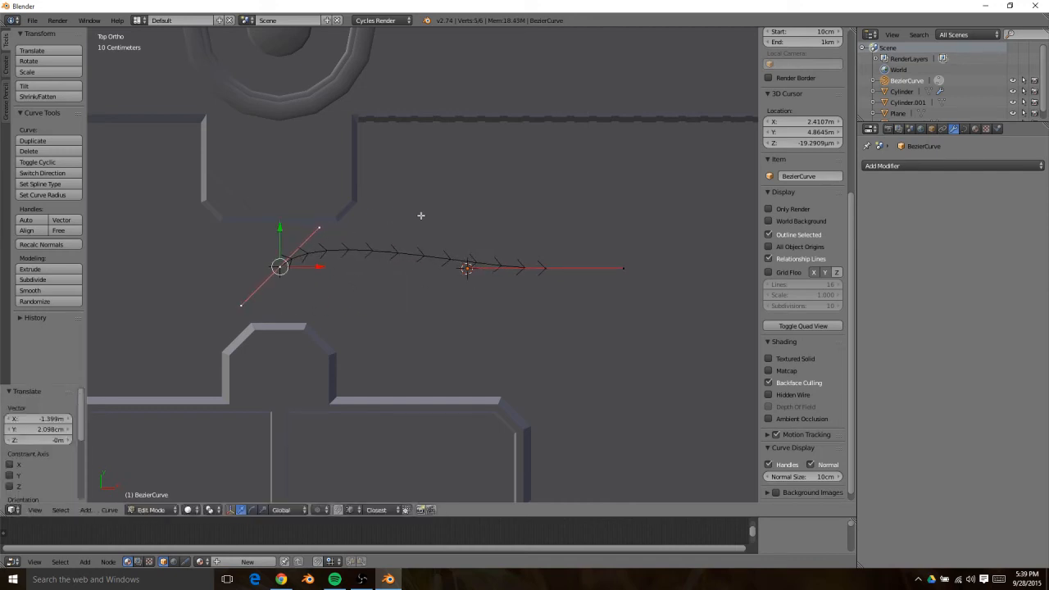
# Snap the 3D cursor to the curve's starting point and move the end point about 1.04 m along X and 1.19 m along -Y
pyautogui.hotkey('shift', 's')
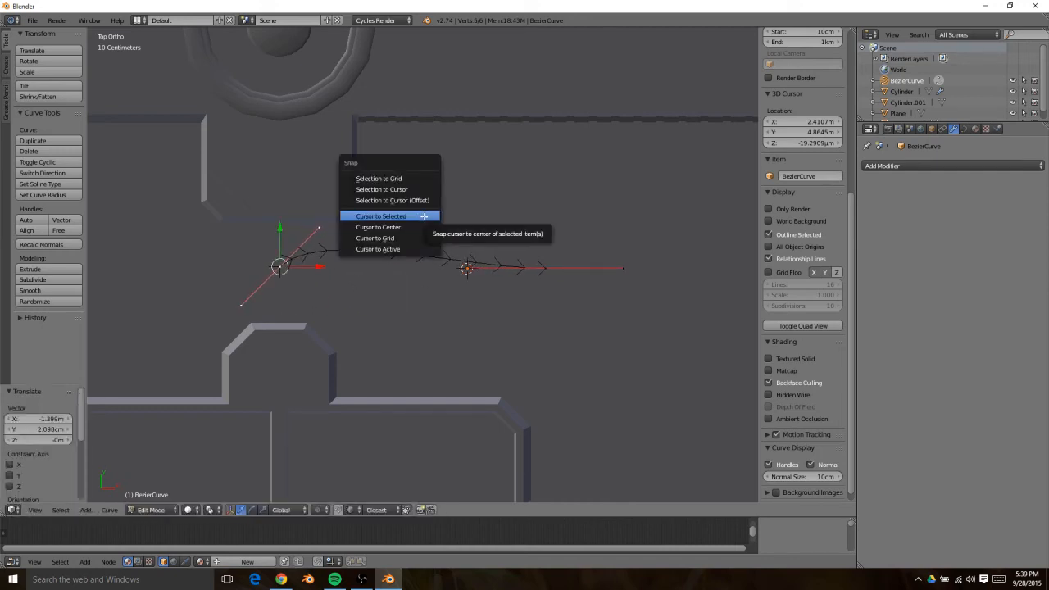
pyautogui.click(423, 216)
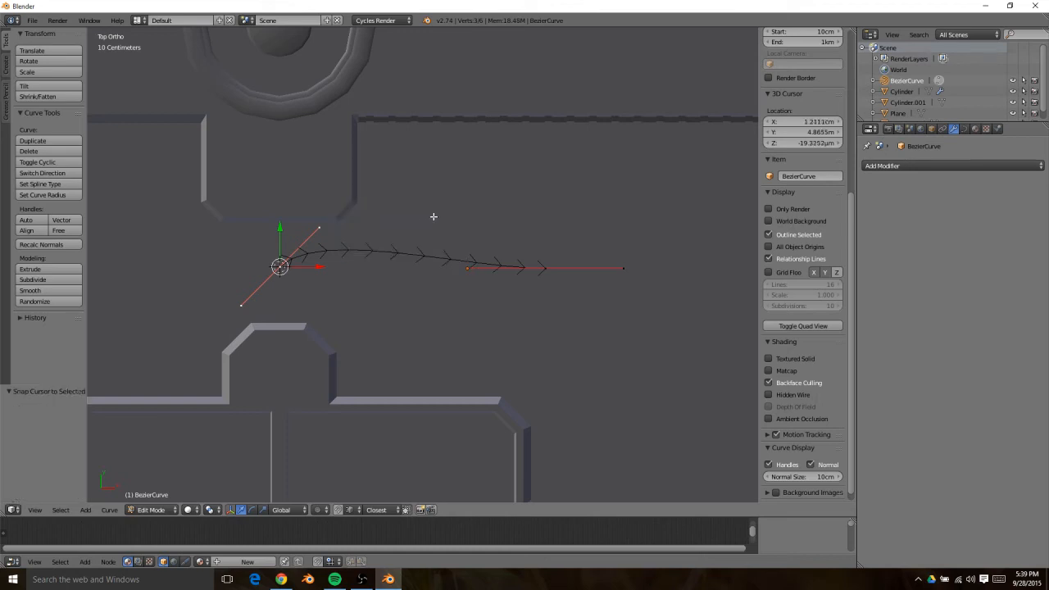
pyautogui.rightClick(543, 265)
pyautogui.keyDown('shift'); pyautogui.moveTo(615, 320); pyautogui.dragTo(353, 270, button='middle'); pyautogui.keyUp('shift')
pyautogui.scroll(-4, 426, 267)
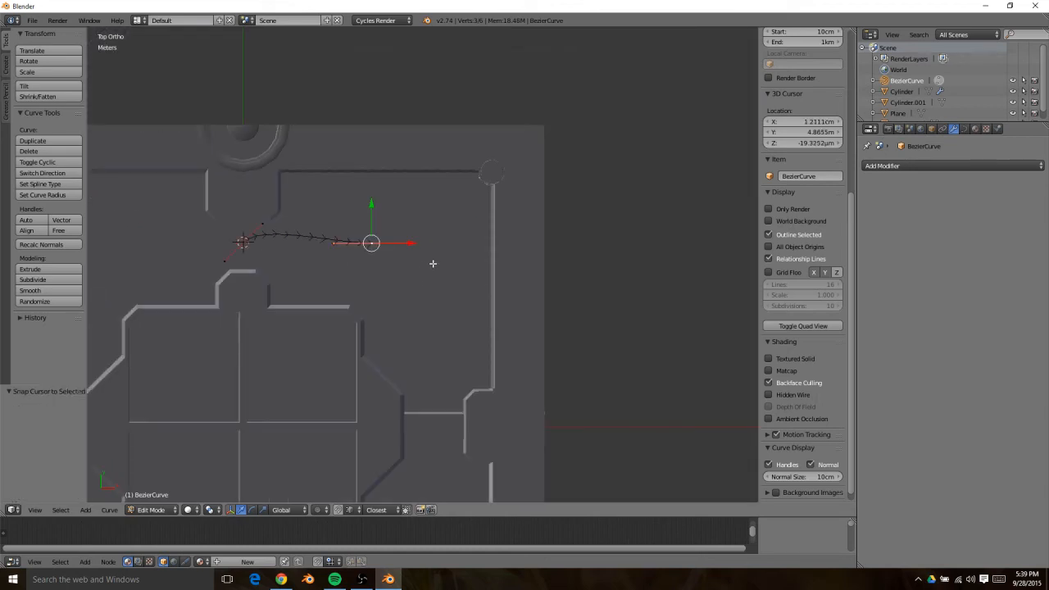
pyautogui.press('g')
pyautogui.click(474, 304)
# Rotate the curve's end point about 87.7°, move it about 0.59 m along X and 3.34 m along -Y, and scale its handles about 5.4 times
pyautogui.press('r')
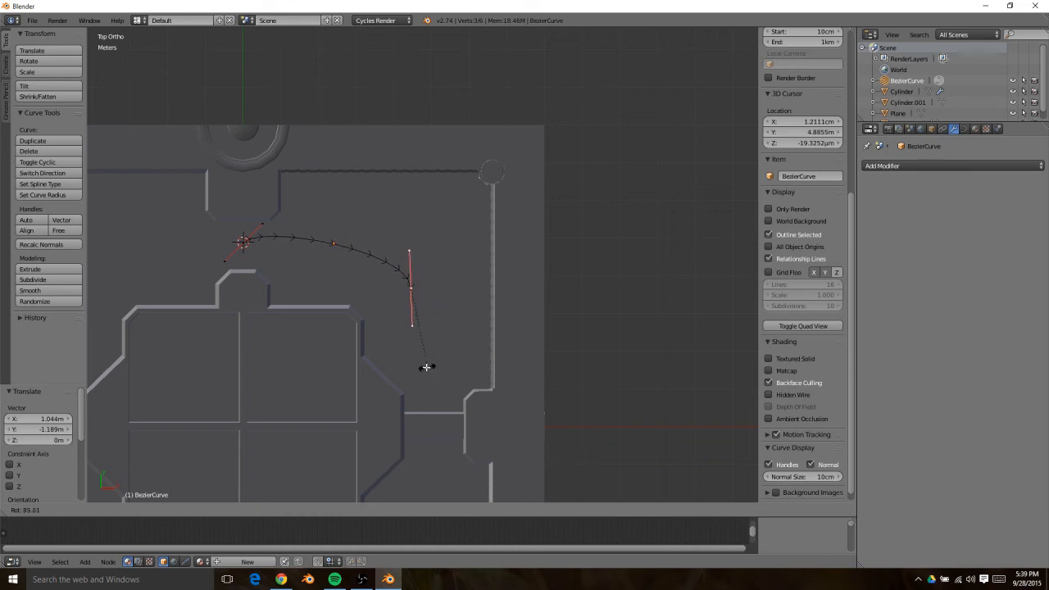
pyautogui.click(425, 367)
pyautogui.press('g')
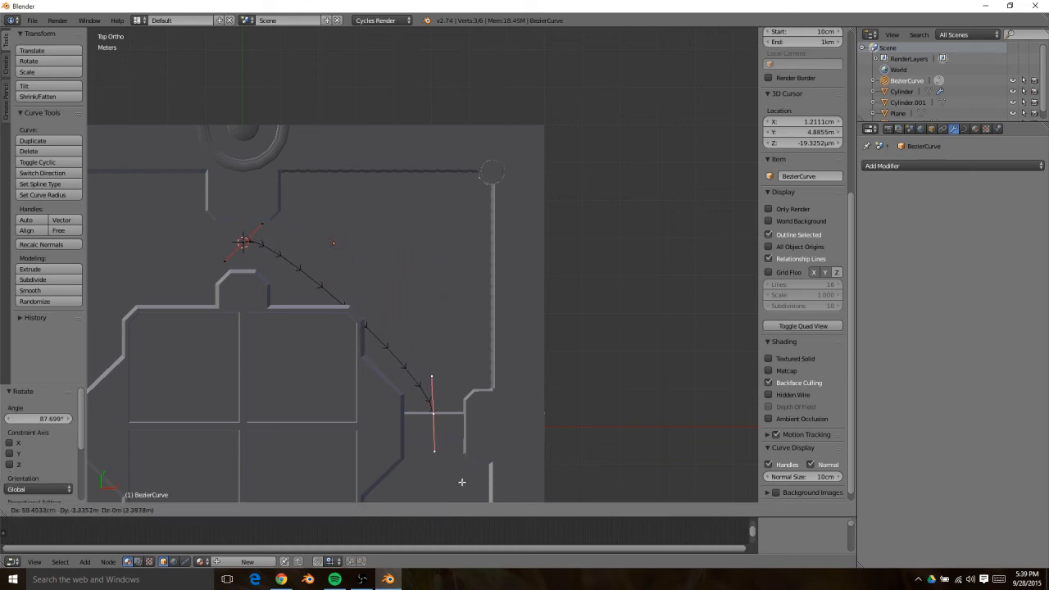
pyautogui.click(461, 482)
pyautogui.press('s')
pyautogui.click(430, 229)
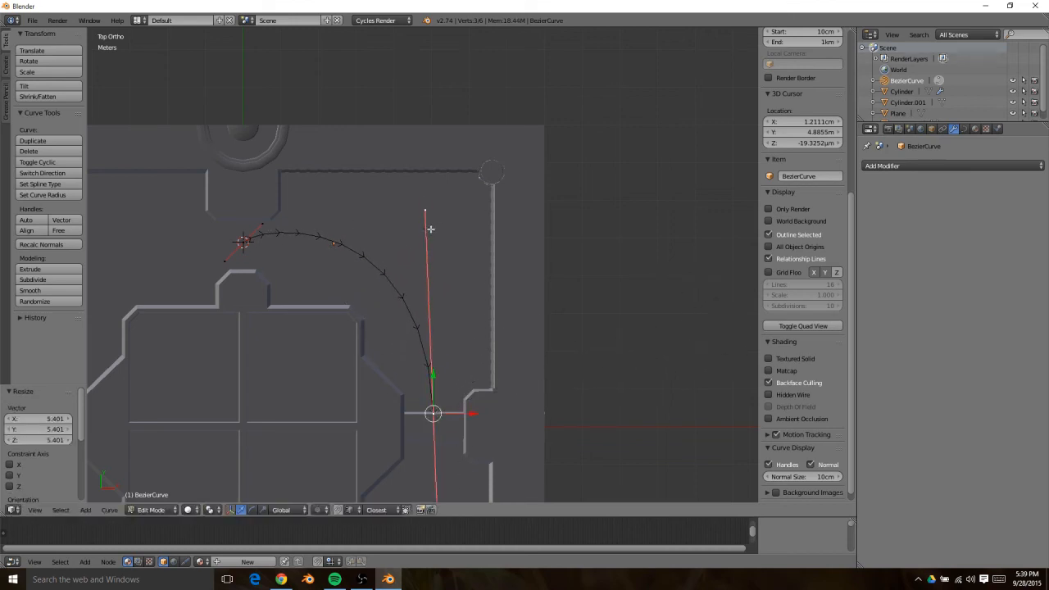
# Turn the starting point's handles roughly horizontal with a rotation of about 46°, scaling them about 2.7 times
pyautogui.rightClick(242, 242)
pyautogui.press('r')
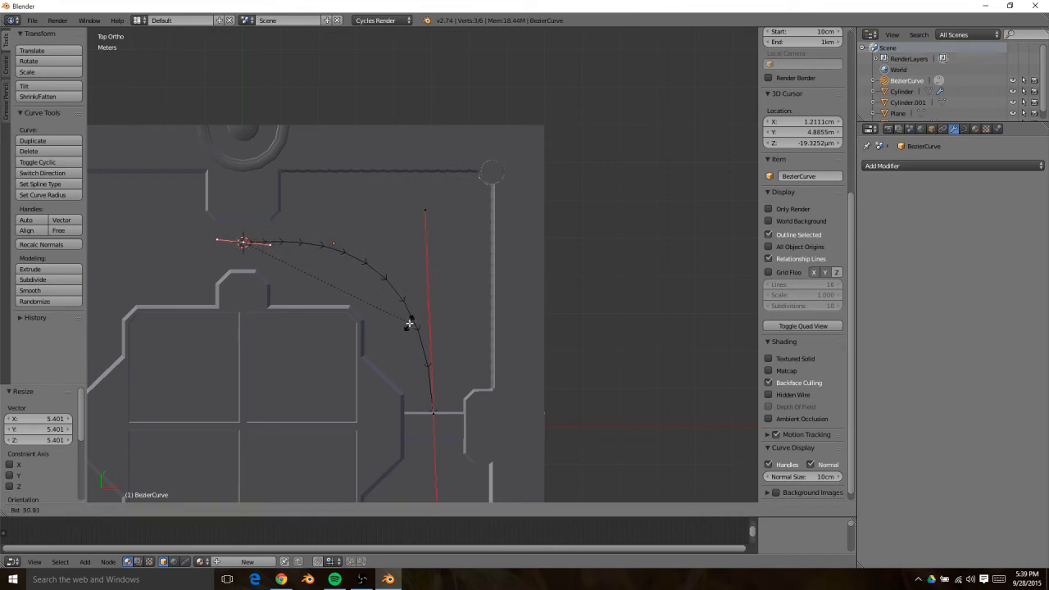
pyautogui.click(413, 312)
pyautogui.press('s')
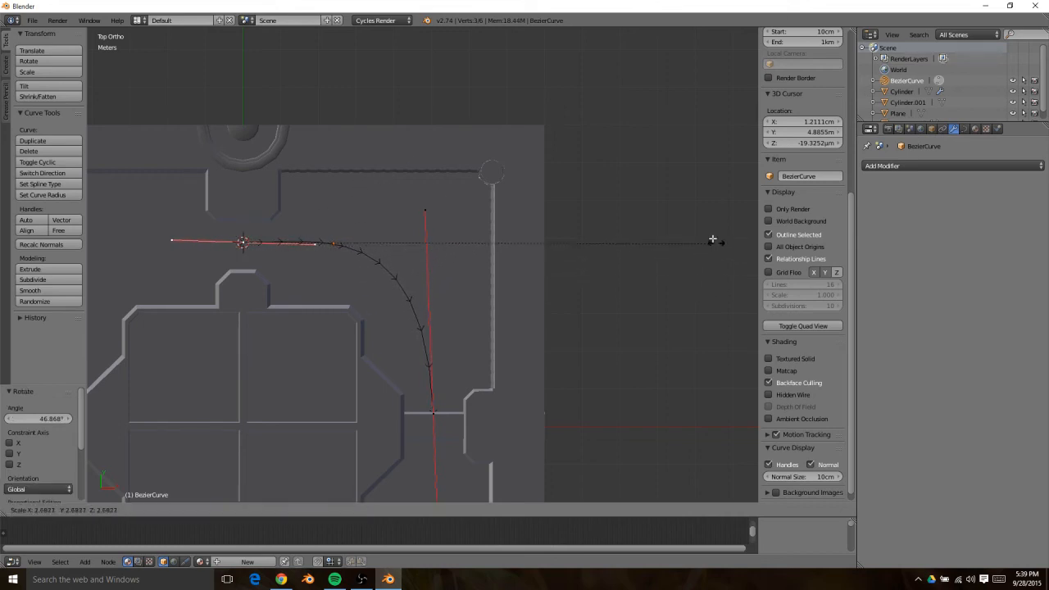
pyautogui.click(712, 240)
pyautogui.press('r')
pyautogui.click(692, 273)
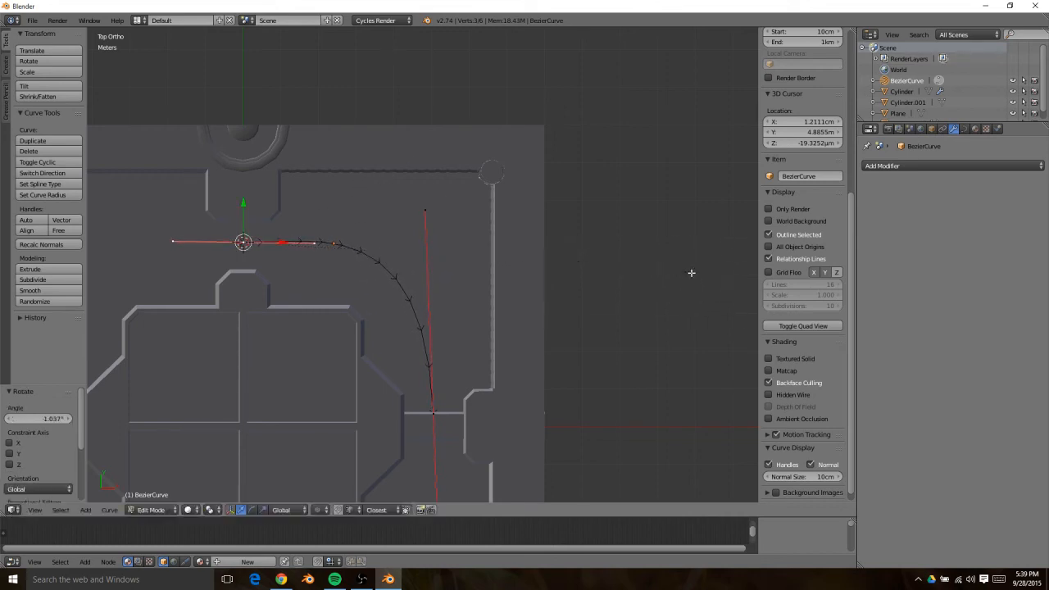
# Scale the end point's handles by about 0.55 and rotate them about 2.7° until vertical
pyautogui.press('s')
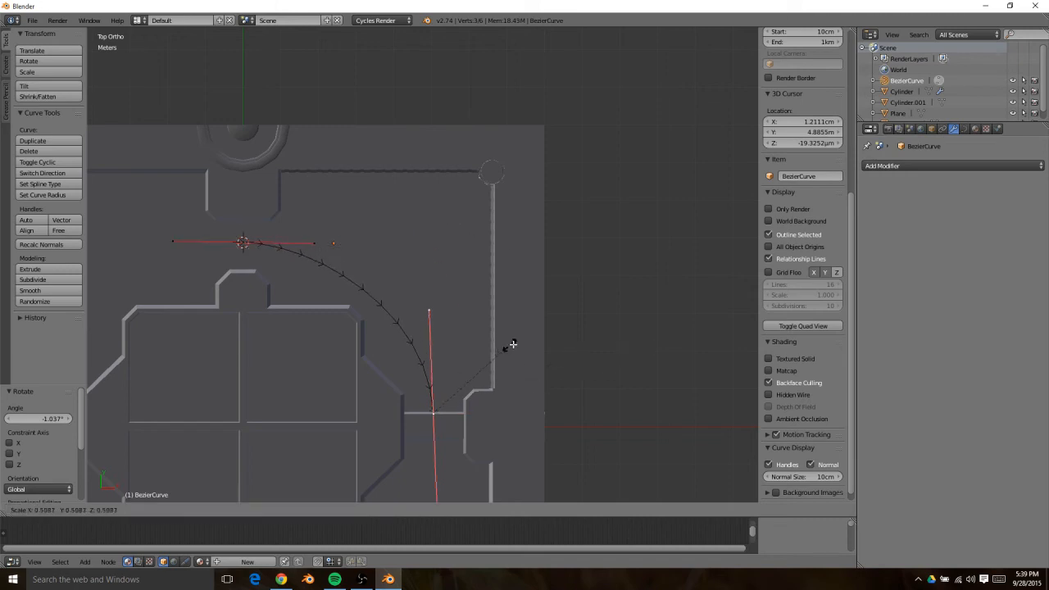
pyautogui.click(516, 344)
pyautogui.press('r')
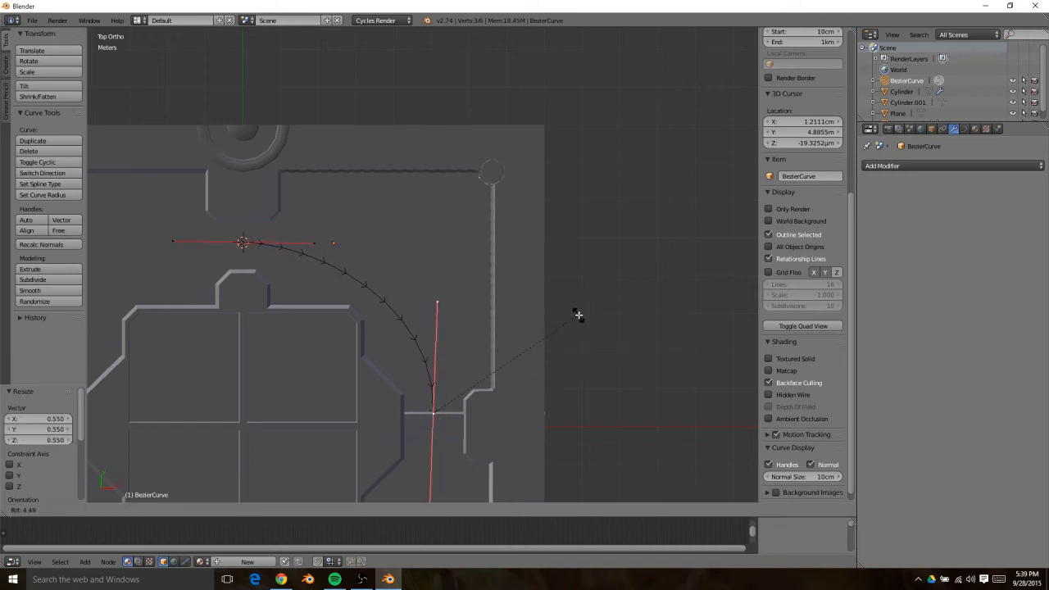
pyautogui.click(572, 313)
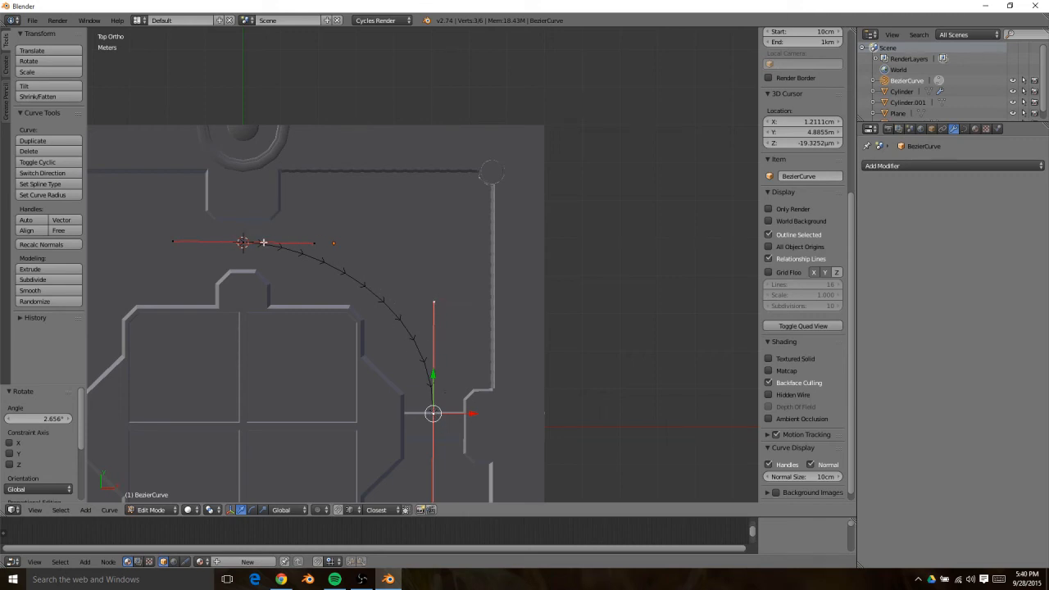
# Scale the starting point's handles by about 1.25, rotate them about 1.7° counter-clockwise, and scale them again by about 1.04
pyautogui.press('s')
pyautogui.click(475, 229)
pyautogui.press('r')
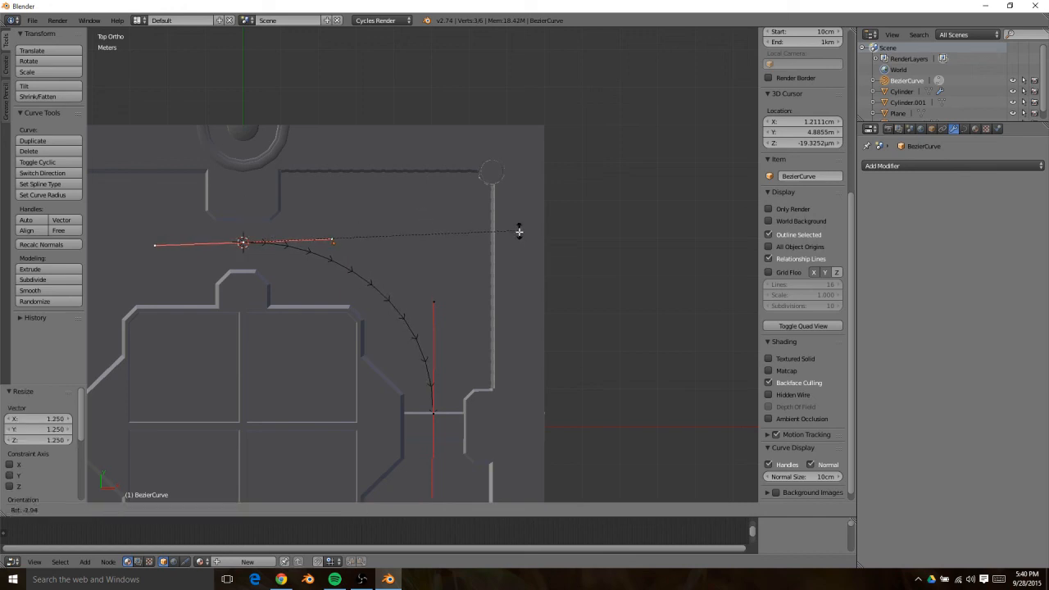
pyautogui.click(517, 236)
pyautogui.press('s')
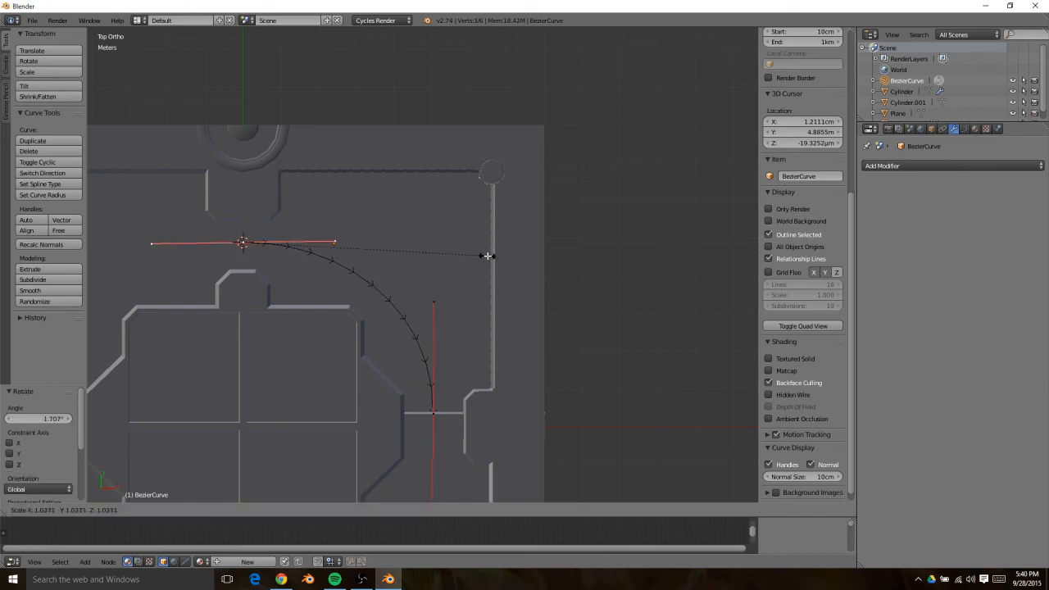
pyautogui.click(483, 253)
# Scale the curve end point's handles by about 1.1 and return to Object Mode
pyautogui.rightClick(433, 302)
pyautogui.rightClick(445, 407)
pyautogui.press('s')
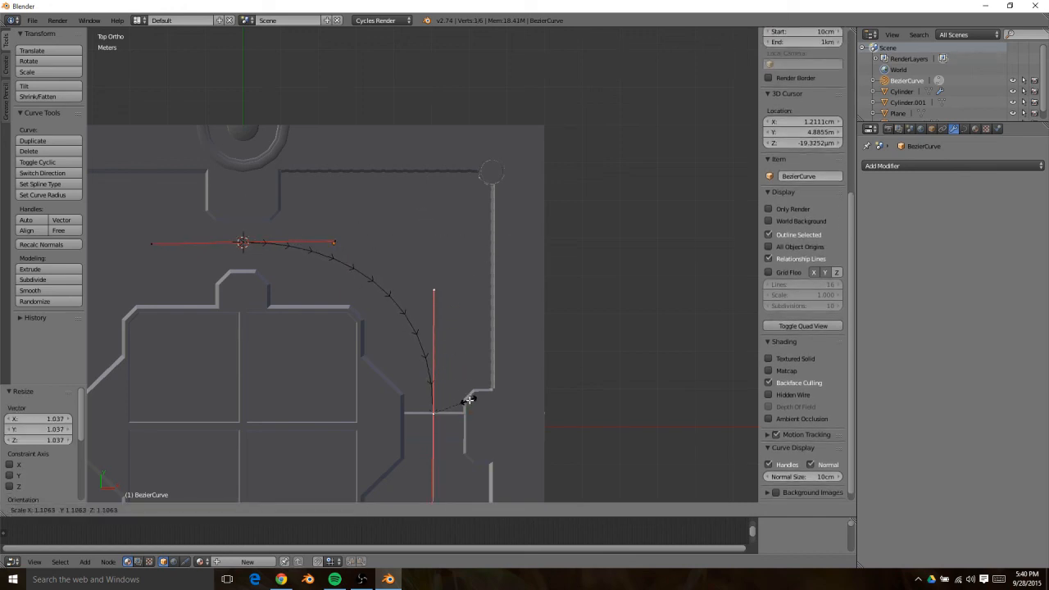
pyautogui.click(469, 397)
pyautogui.press('Tab')
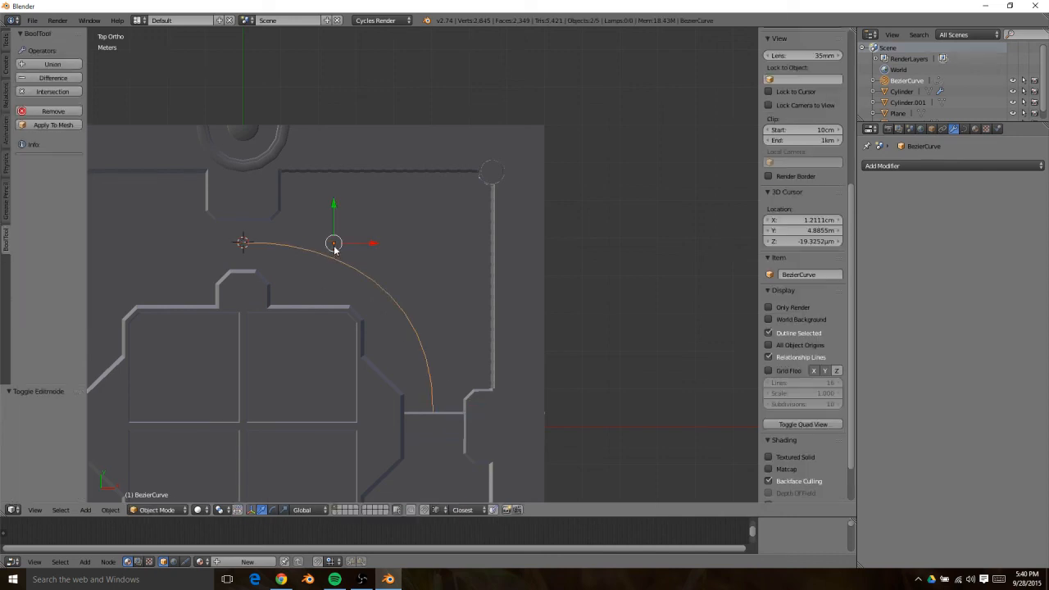
# Switch to wireframe display and set the Bezier curve's origin to the 3D cursor
pyautogui.rightClick(337, 243)
pyautogui.rightClick(337, 244)
pyautogui.keyDown('shift'); pyautogui.moveTo(303, 254); pyautogui.dragTo(388, 262, button='middle'); pyautogui.keyUp('shift')
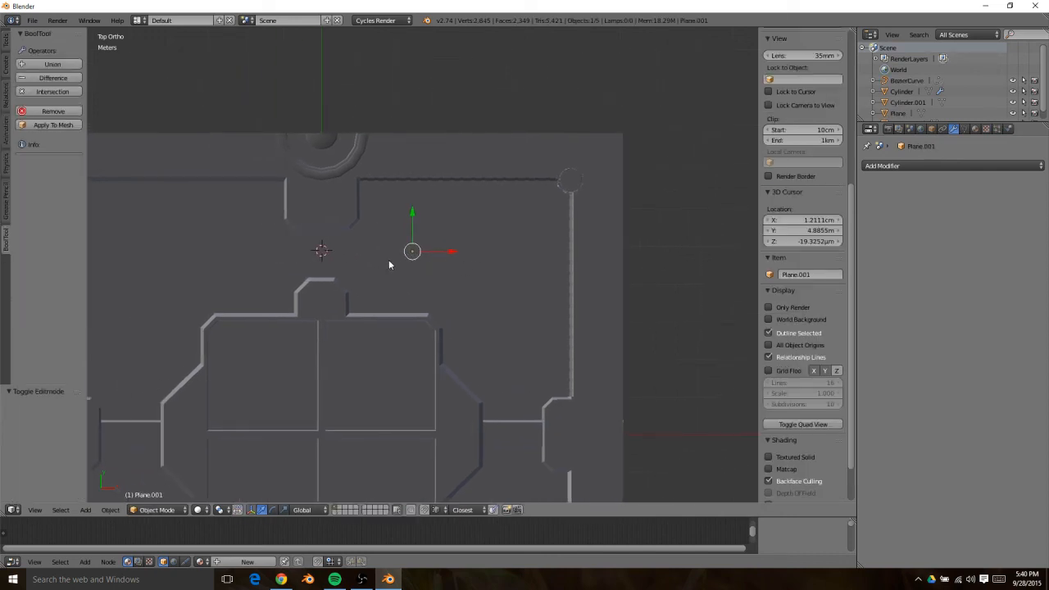
pyautogui.rightClick(367, 262)
pyautogui.press('Tab')
pyautogui.press('Tab')
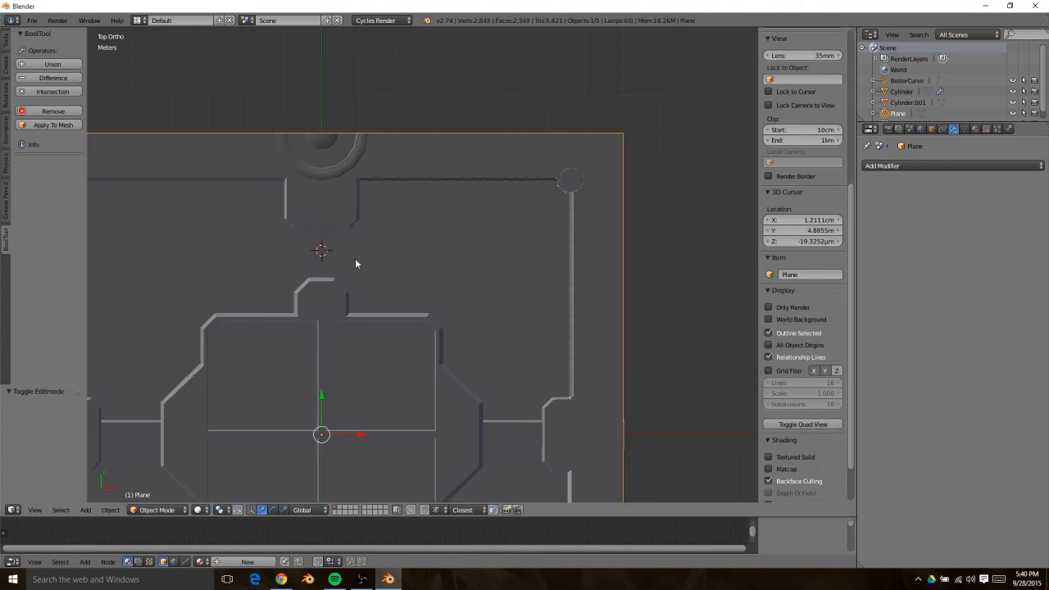
pyautogui.press('z')
pyautogui.rightClick(345, 253)
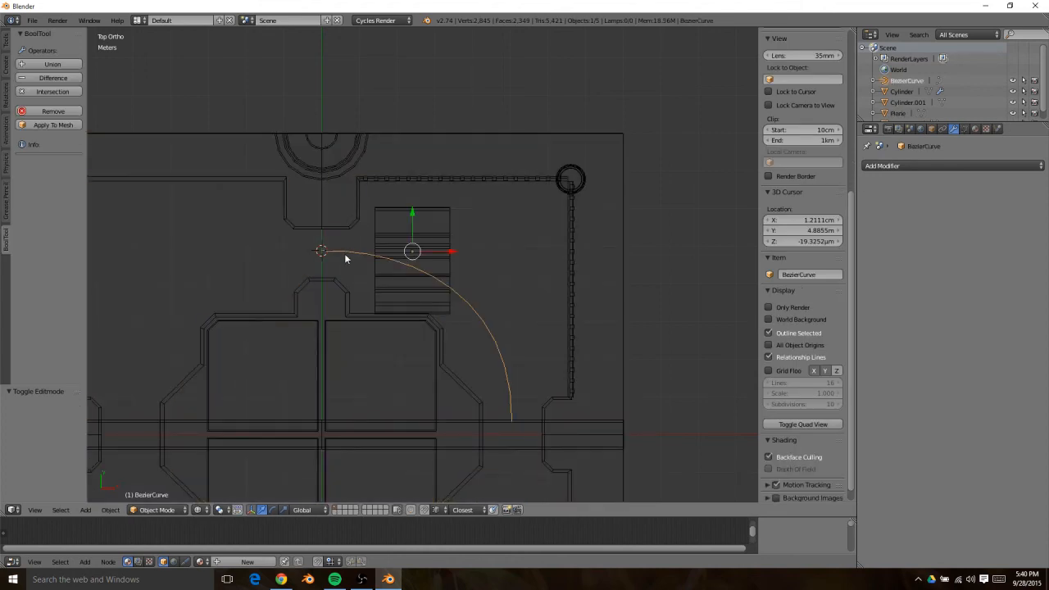
pyautogui.press('Tab')
pyautogui.press('Tab')
pyautogui.hotkey('ctrl', 'shift', 'alt', 'c')
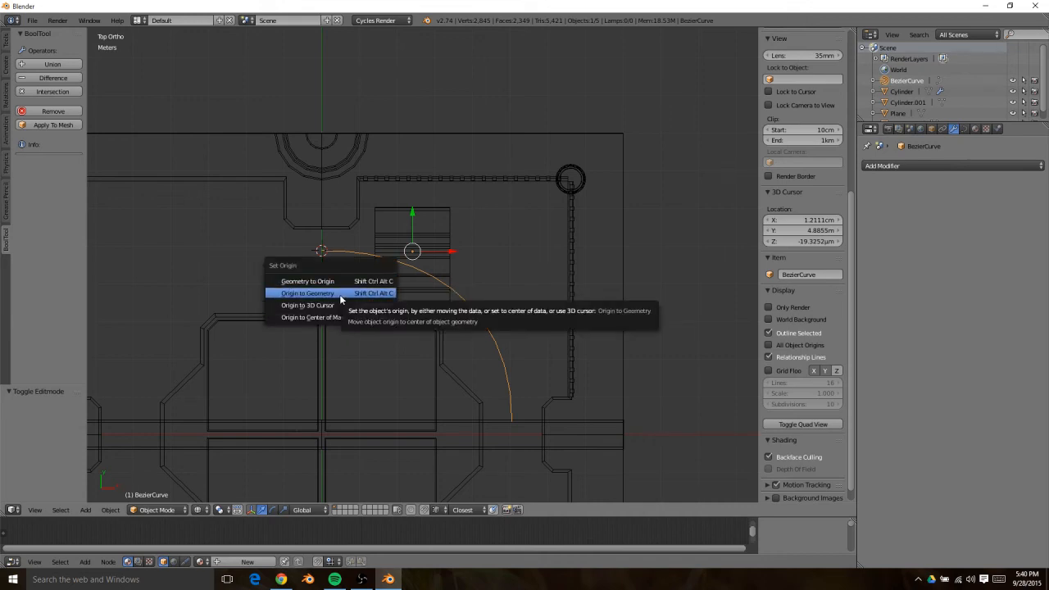
pyautogui.click(337, 305)
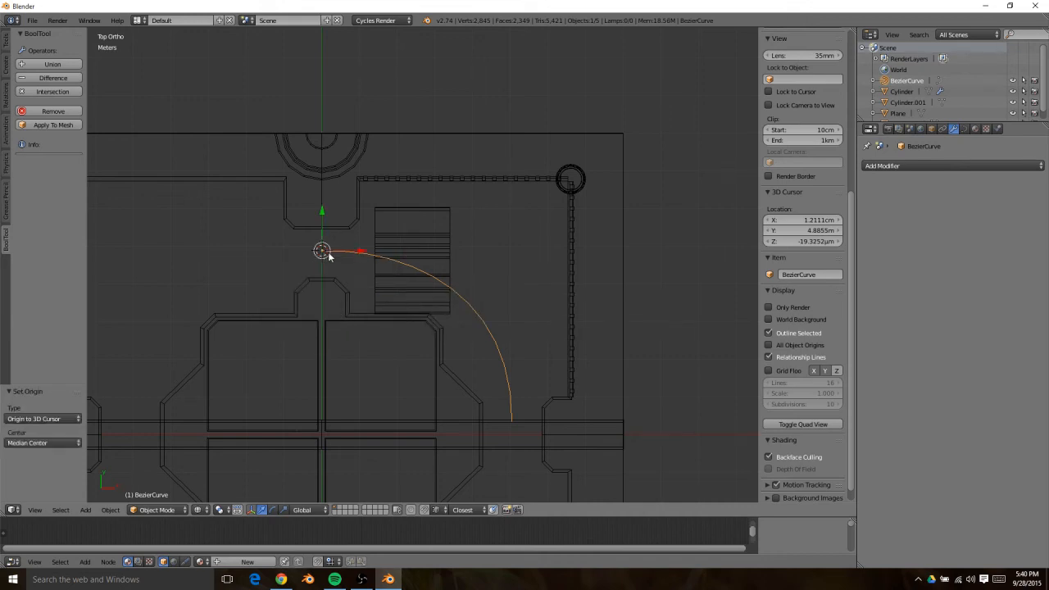
# Scale the ridged profile panel down to about 0.27 of its size
pyautogui.rightClick(407, 253)
pyautogui.press('s')
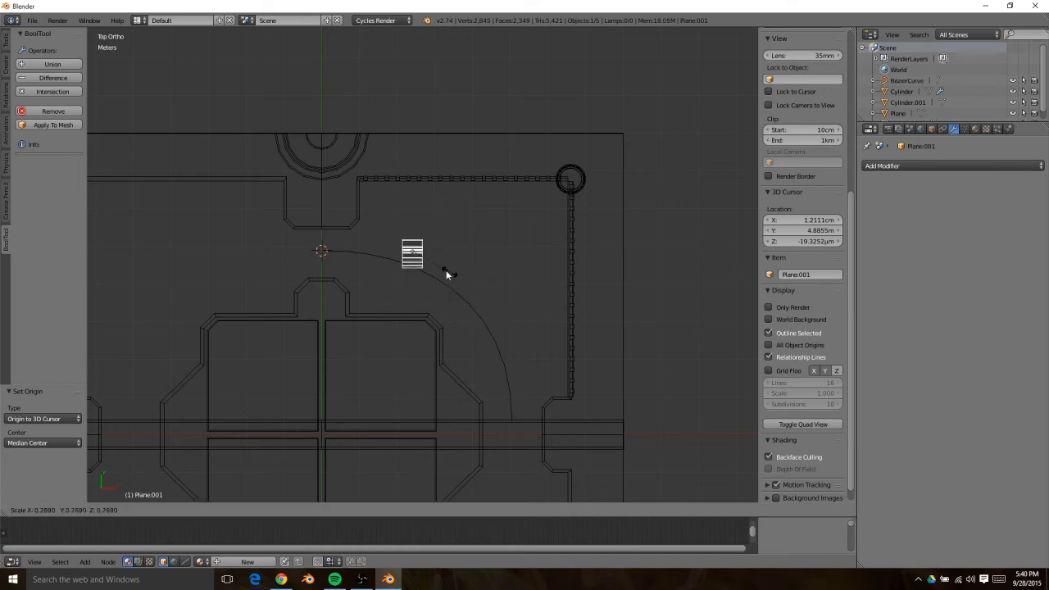
pyautogui.click(445, 271)
# Add an Array modifier to the panel with a fixed count of 11
pyautogui.click(893, 167)
pyautogui.click(844, 191)
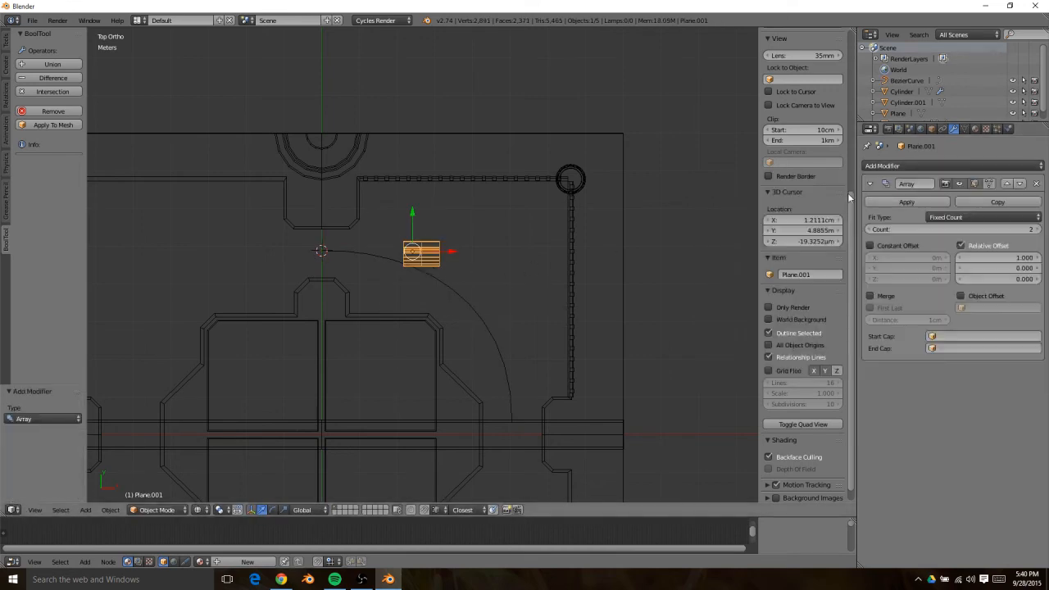
pyautogui.click(1036, 231)
pyautogui.click(1036, 231)
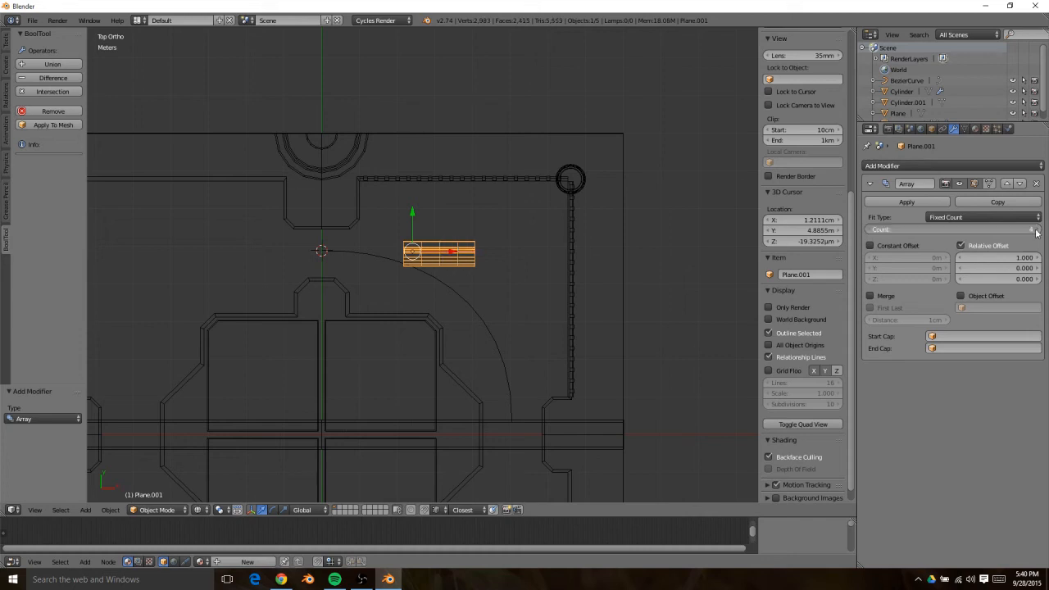
pyautogui.click(1035, 230)
pyautogui.click(1035, 231)
pyautogui.click(1036, 230)
pyautogui.click(1035, 230)
pyautogui.click(1035, 230)
pyautogui.click(1036, 230)
pyautogui.click(1035, 230)
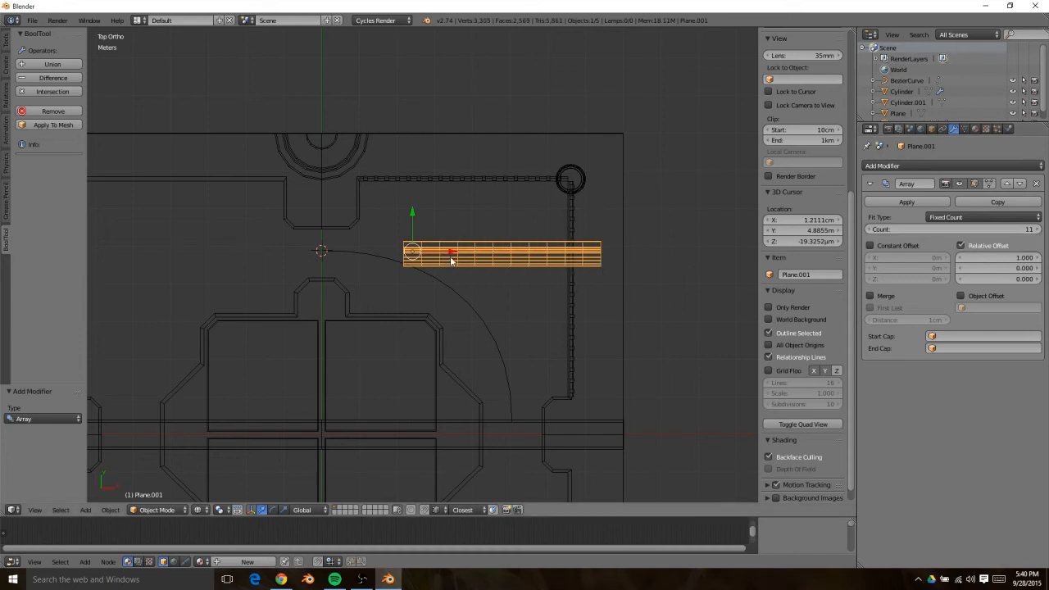
# Add a Curve modifier to the panel with BezierCurve as its deforming object
pyautogui.click(936, 167)
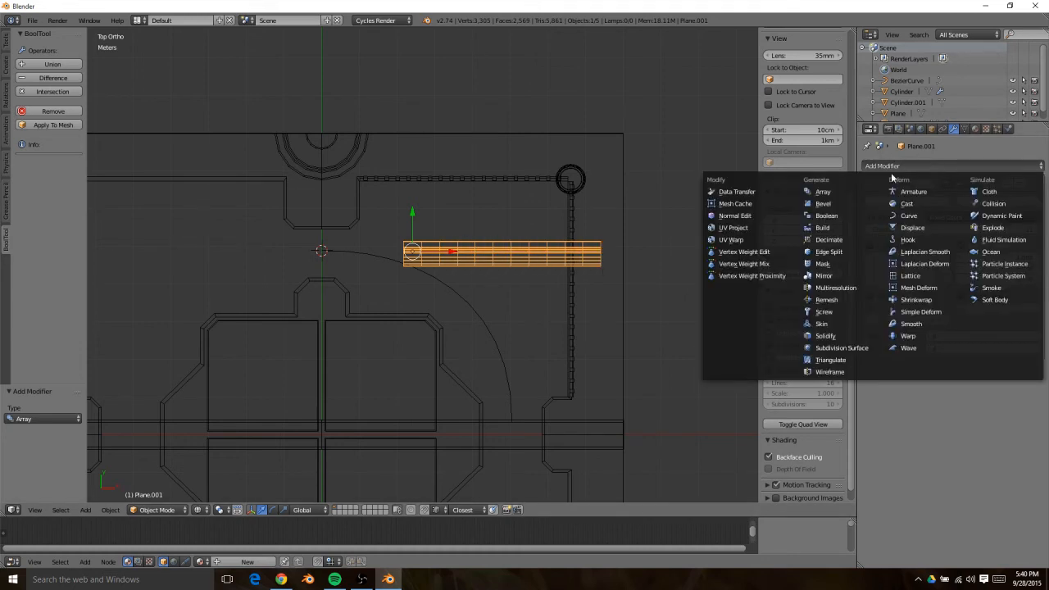
pyautogui.click(908, 216)
pyautogui.click(910, 419)
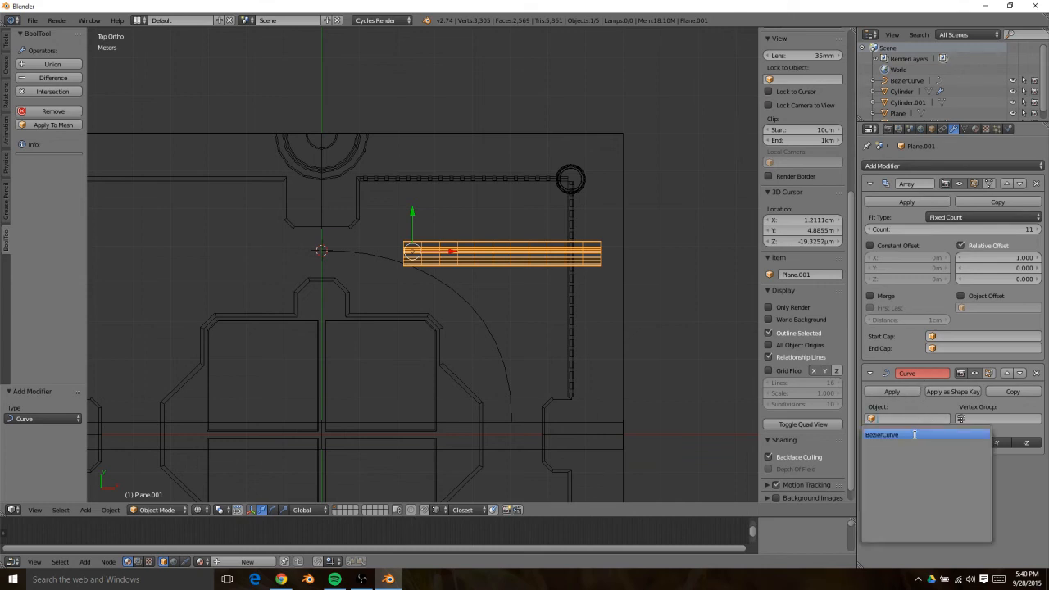
pyautogui.click(914, 434)
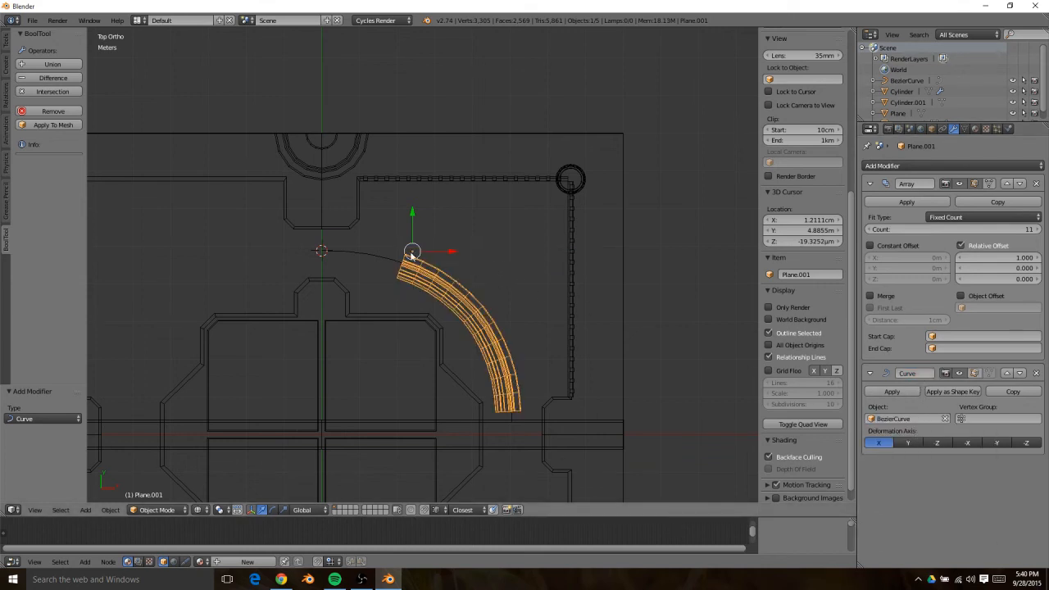
# Snap the arrayed panel to the 3D cursor at the curve's starting point
pyautogui.press('g')
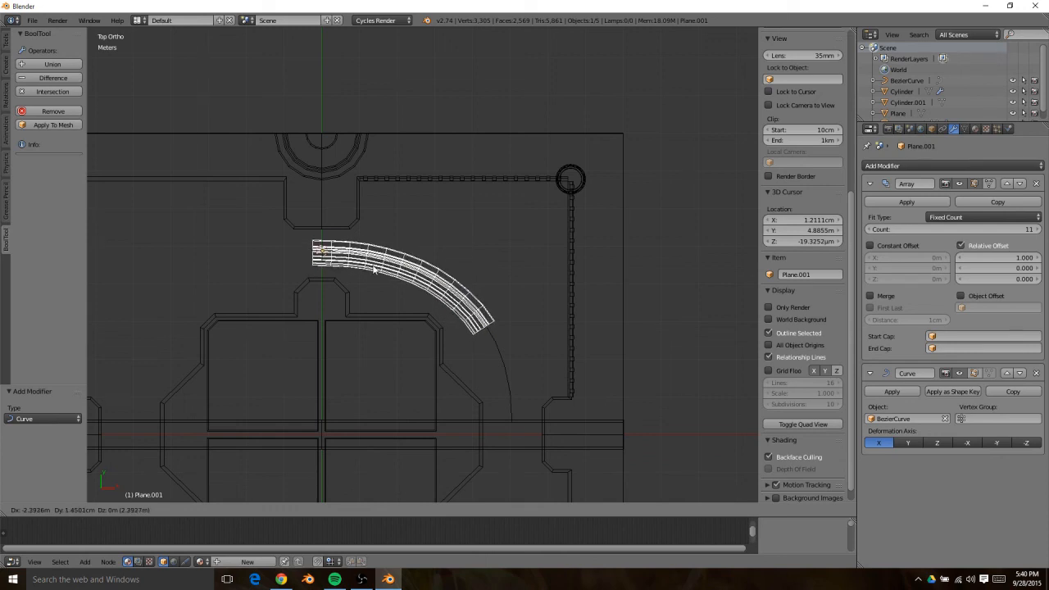
pyautogui.rightClick(489, 256)
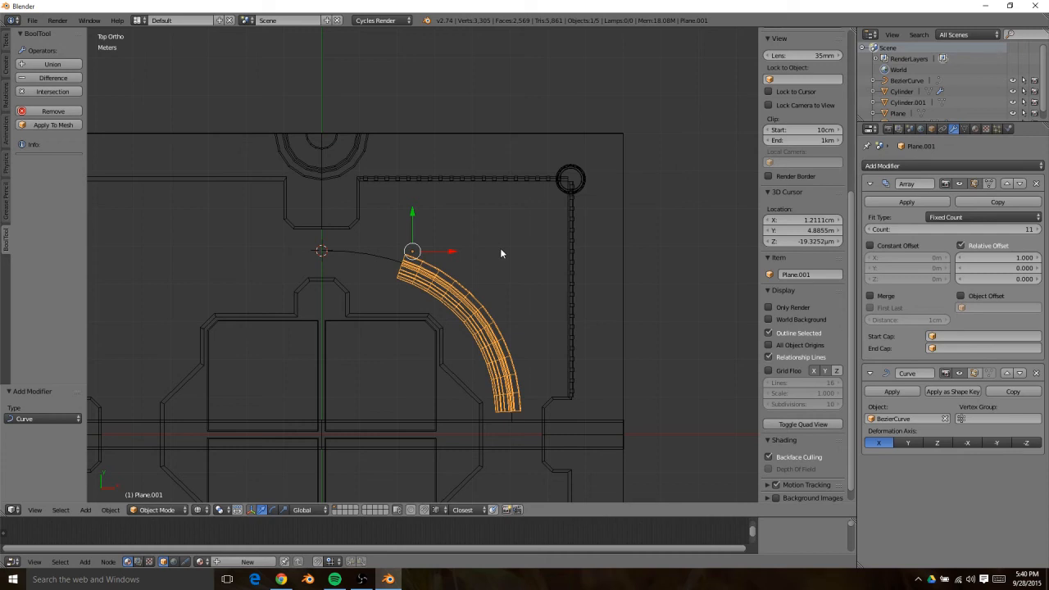
pyautogui.hotkey('shift', 's')
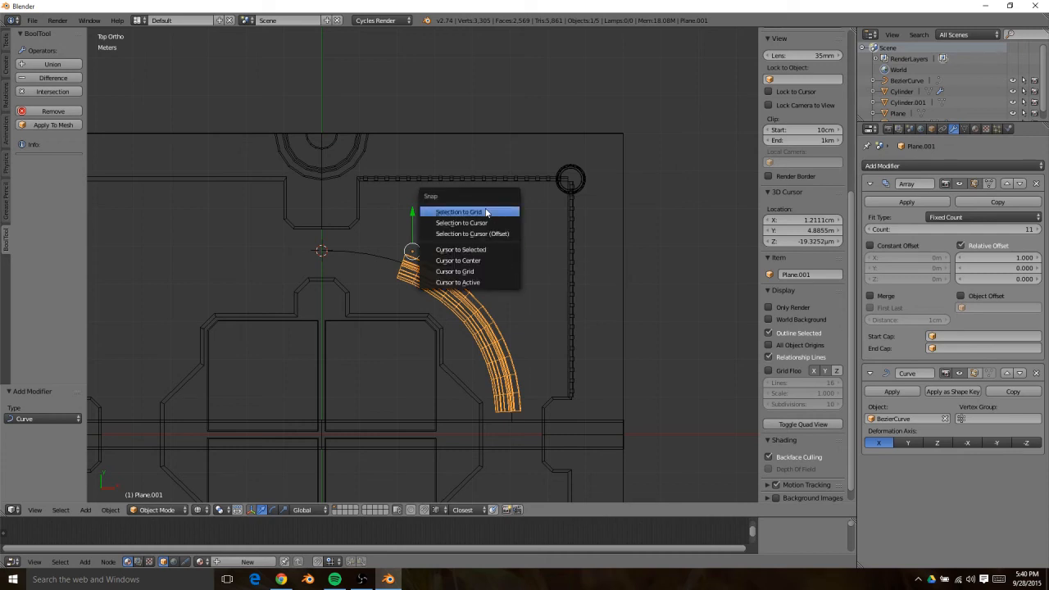
pyautogui.click(494, 226)
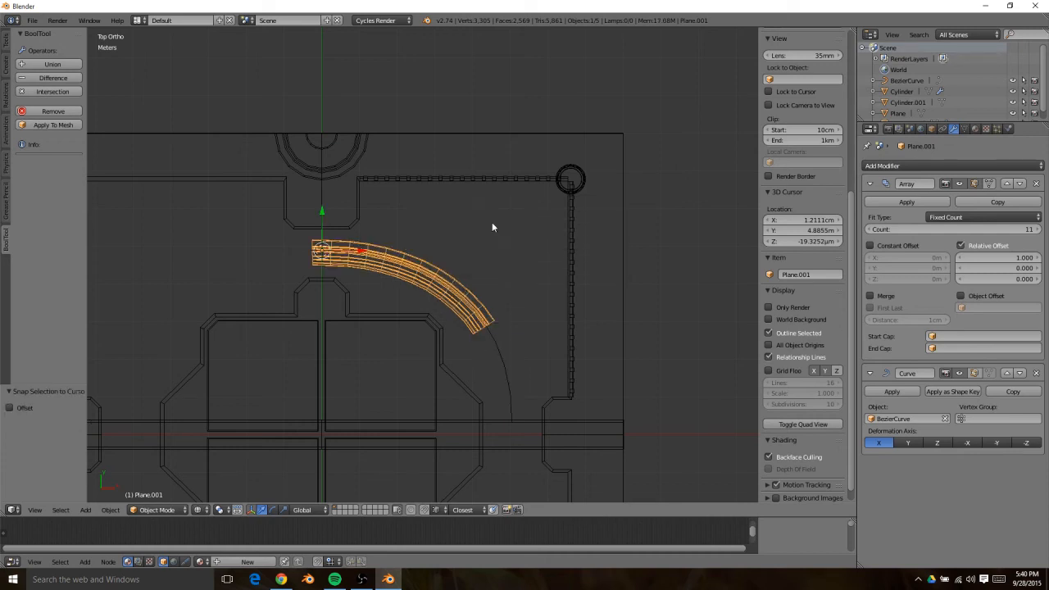
# Enter Edit Mode on the panel, select all its geometry, and enable the Curve modifier's display in Edit Mode
pyautogui.press('Tab')
pyautogui.scroll(5, 332, 261)
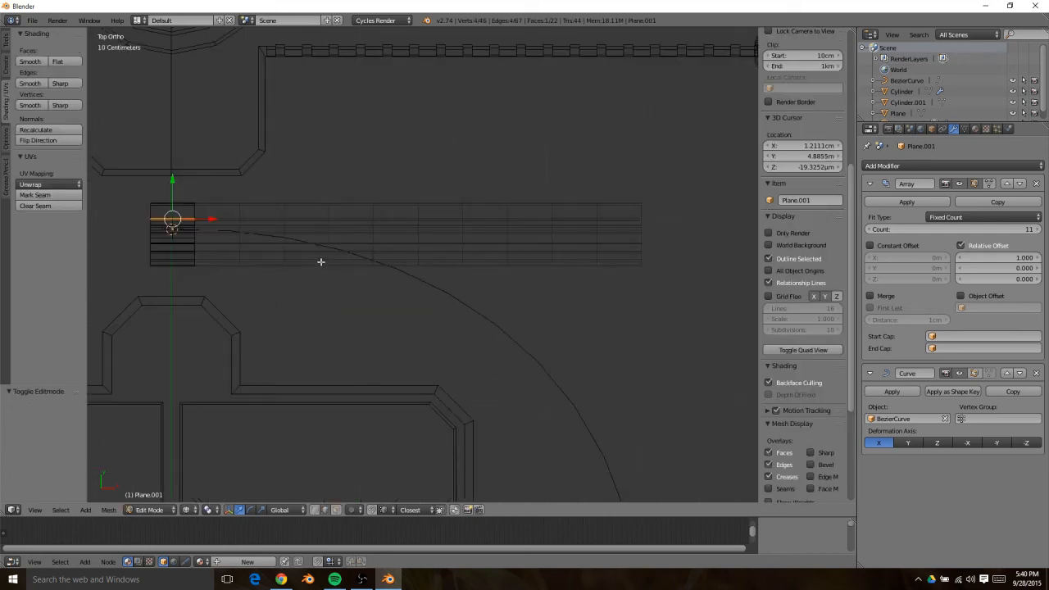
pyautogui.press('a')
pyautogui.press('a')
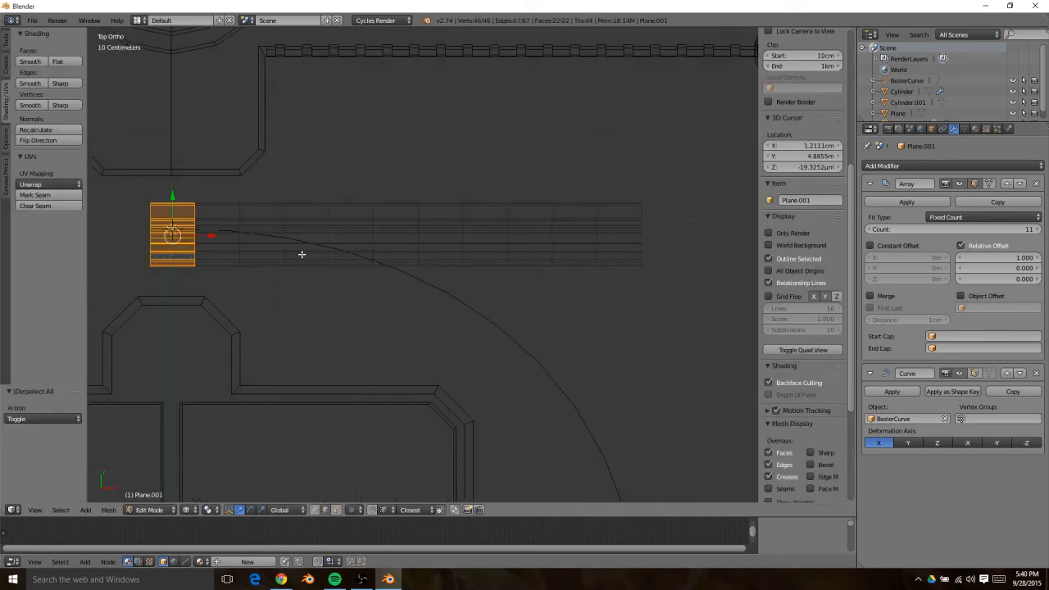
pyautogui.click(975, 374)
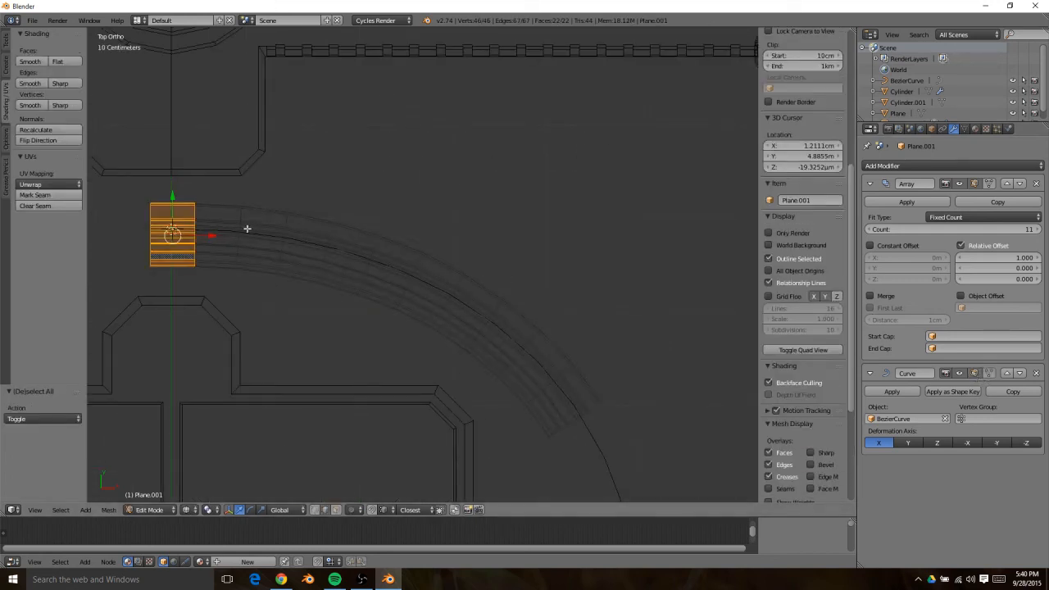
# Move the panel's geometry about 23.3 cm along X and 38.5 cm along Y so its corner meets the curve's starting point
pyautogui.press('g')
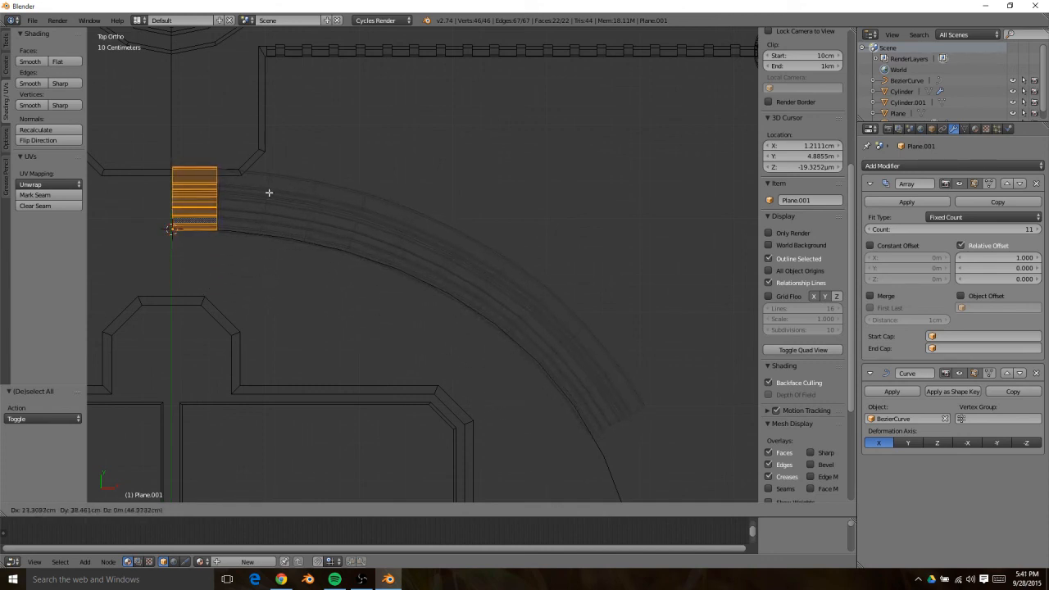
pyautogui.click(269, 193)
pyautogui.scroll(-3, 326, 219)
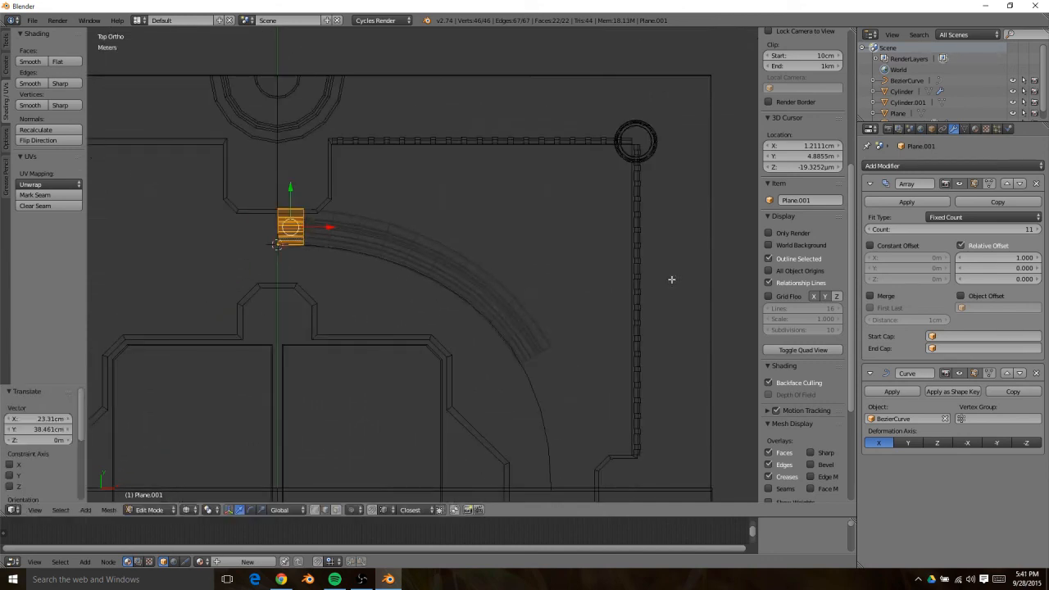
# Set the panel's Array count to 16 so the copies run along the quarter arc
pyautogui.click(1039, 229)
pyautogui.click(1039, 229)
pyautogui.click(1039, 229)
pyautogui.click(1039, 229)
pyautogui.click(1039, 229)
pyautogui.click(1039, 230)
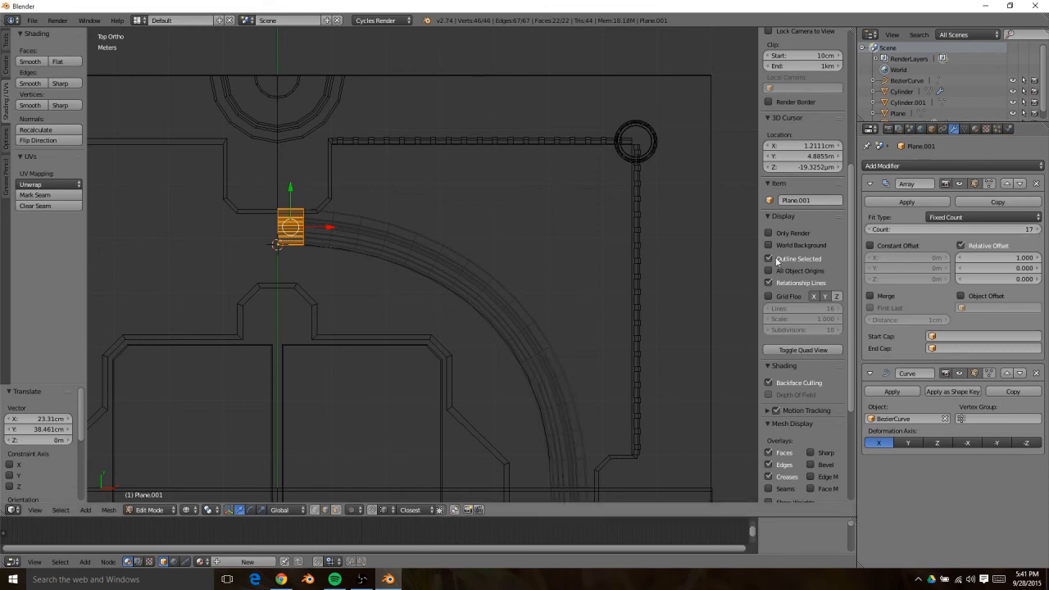
pyautogui.scroll(-3, 573, 270)
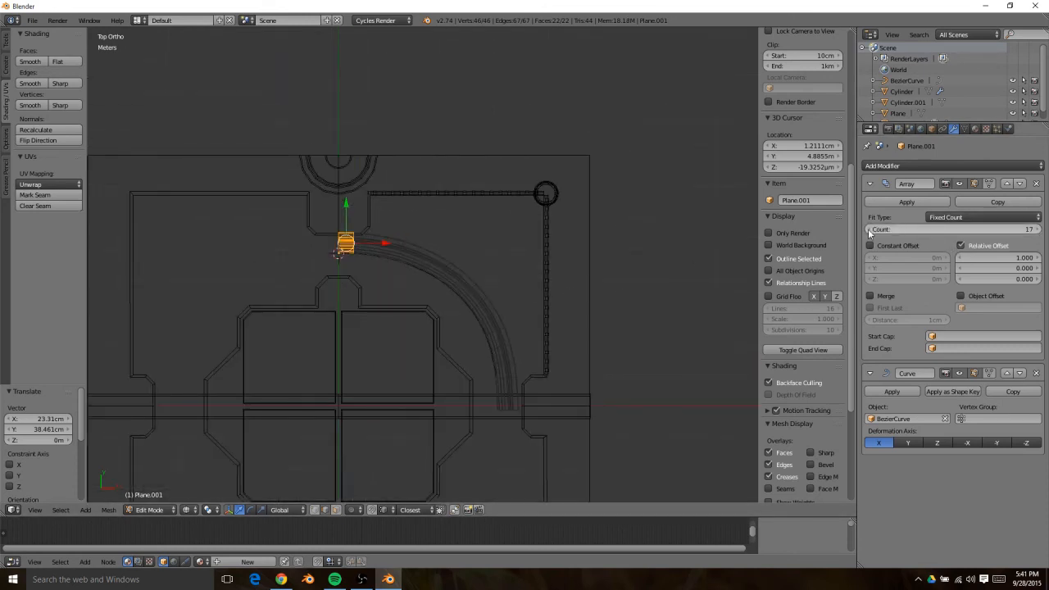
pyautogui.click(870, 230)
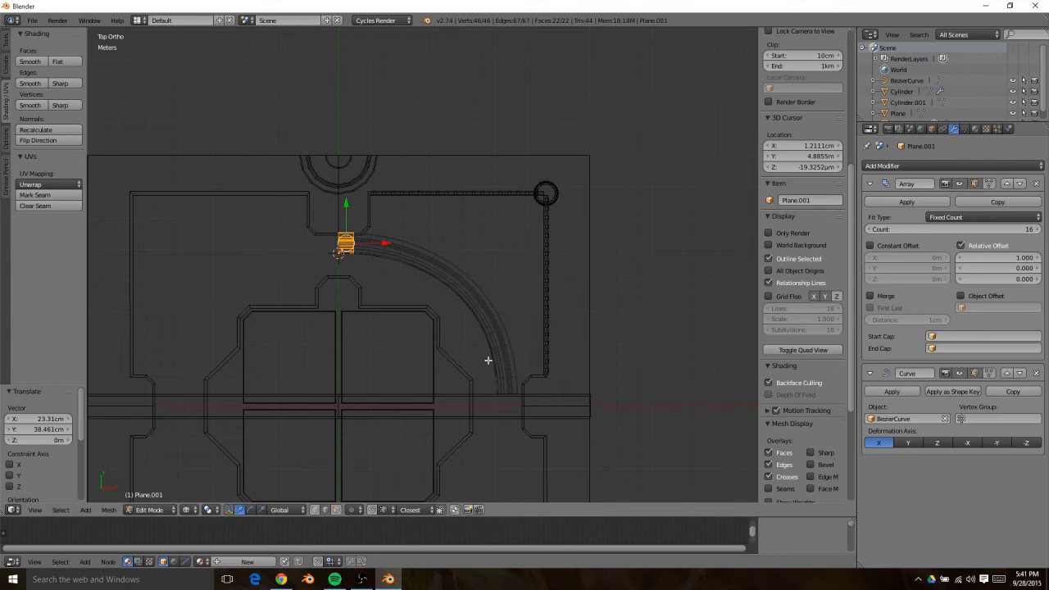
# Stretch the panel's geometry slightly along X towards the arc's end and return to Object Mode with solid shading
pyautogui.press('s')
pyautogui.press('x')
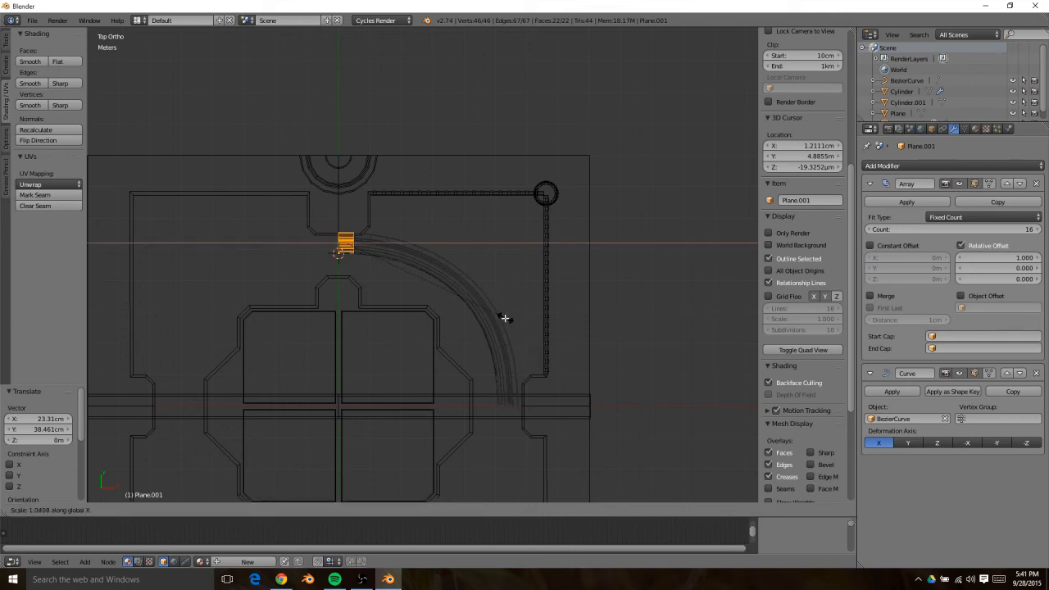
pyautogui.click(511, 315)
pyautogui.press('Tab')
pyautogui.press('z')
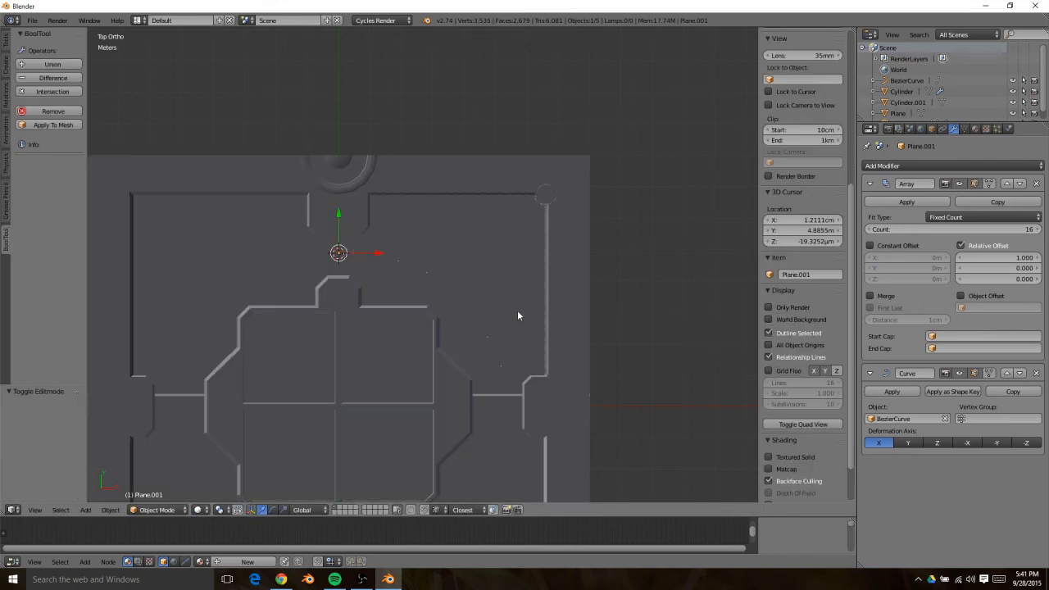
# In perspective view, select the Bezier curve and the bent panel together and raise both about 10.2 cm along Z
pyautogui.scroll(-5, 439, 300)
pyautogui.moveTo(439, 298); pyautogui.dragTo(395, 239, button='middle')
pyautogui.scroll(10, 425, 280)
pyautogui.moveTo(346, 284); pyautogui.dragTo(491, 310, button='middle')
pyautogui.press('KP_5')
pyautogui.scroll(-4, 333, 284)
pyautogui.press('z')
pyautogui.press('z')
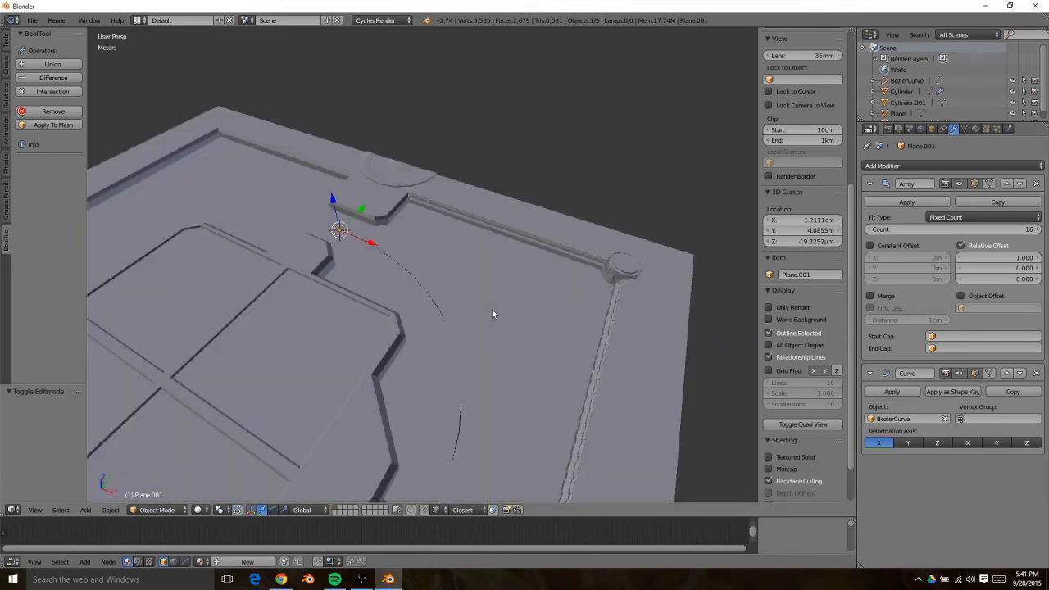
pyautogui.rightClick(398, 262)
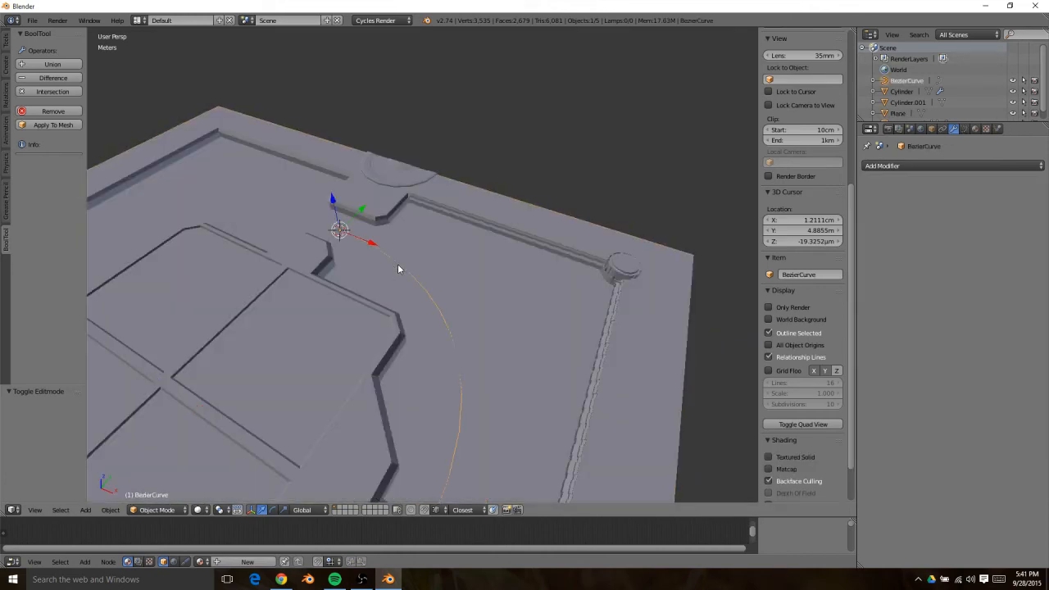
pyautogui.press('z')
pyautogui.rightClick(400, 257)
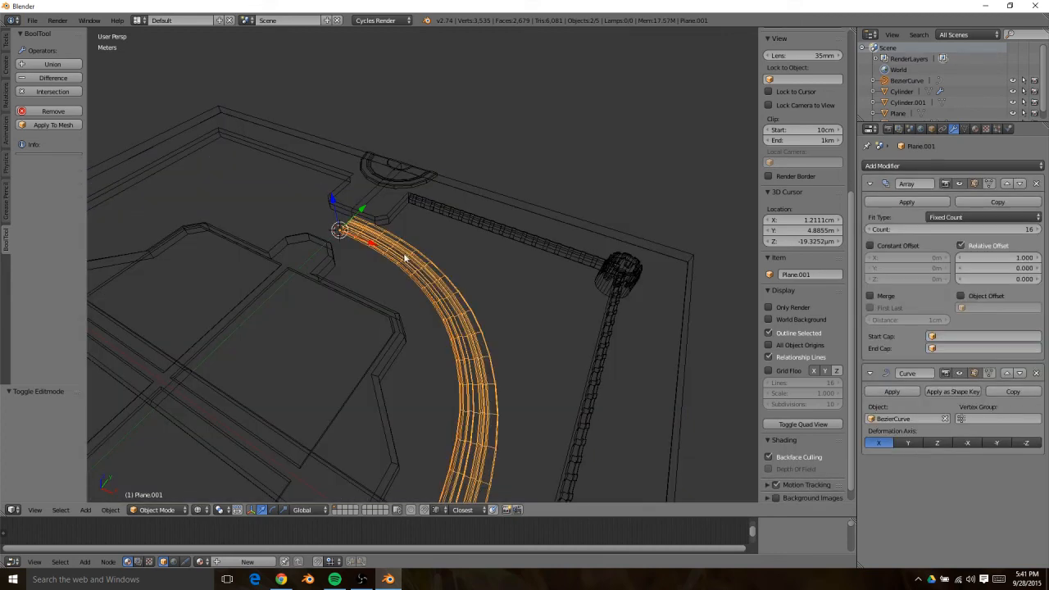
pyautogui.press('z')
pyautogui.press('g')
pyautogui.press('z')
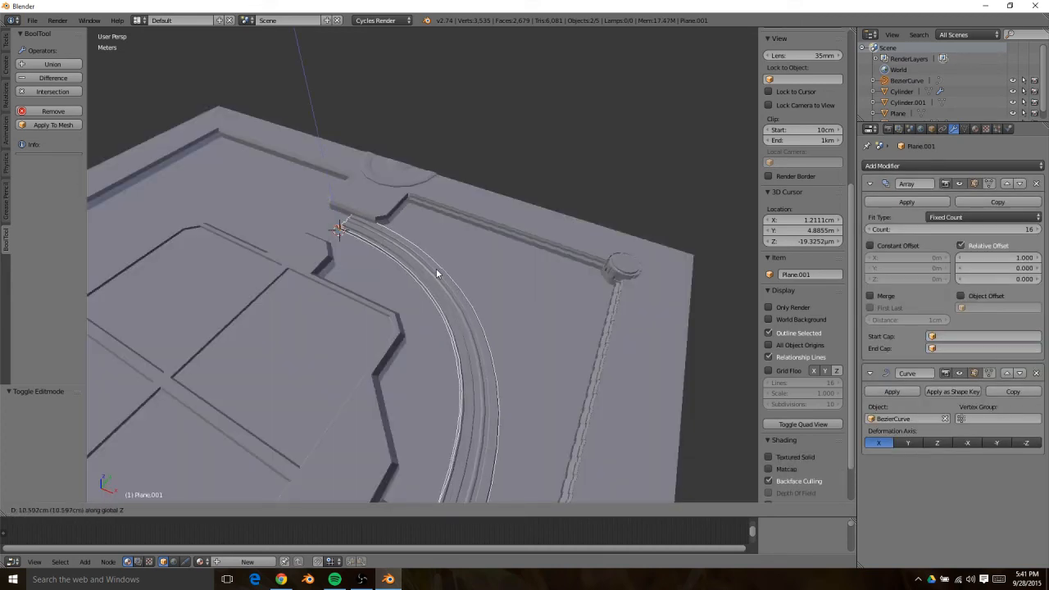
pyautogui.click(437, 274)
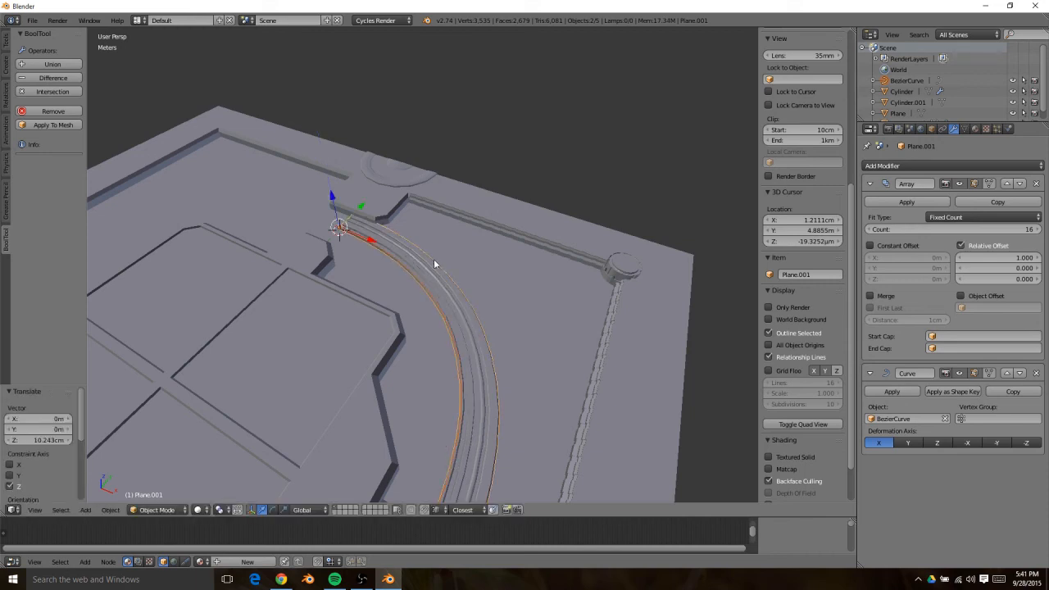
# Select only the bent panel and scale it by about 3.74 along Y to widen its ridges towards the plate's corner
pyautogui.rightClick(384, 236)
pyautogui.rightClick(434, 241)
pyautogui.press('s')
pyautogui.press('y')
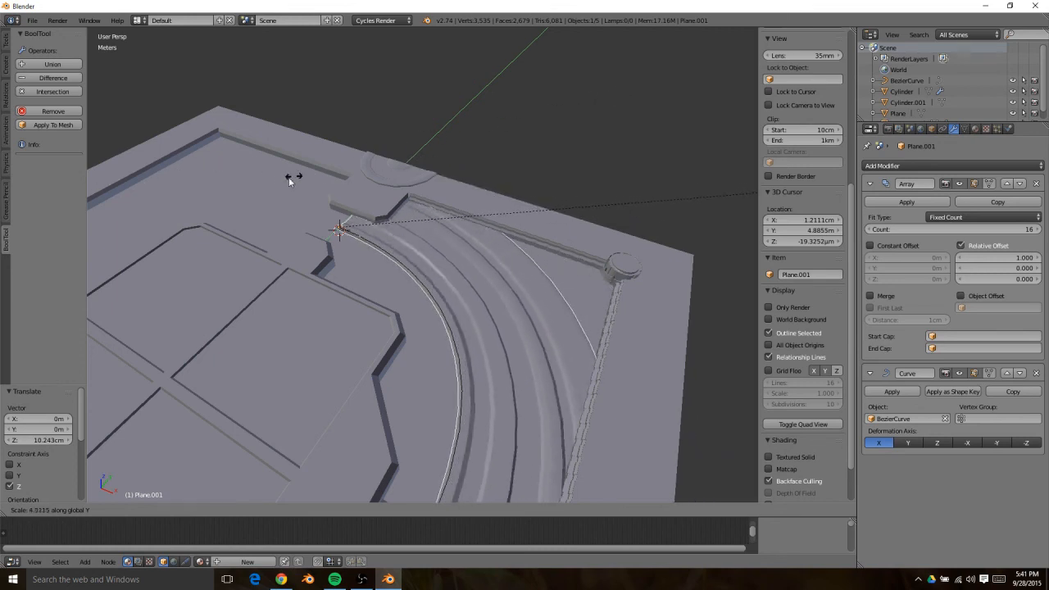
pyautogui.click(254, 175)
pyautogui.scroll(-4, 254, 175)
pyautogui.moveTo(406, 263); pyautogui.dragTo(471, 358, button='middle')
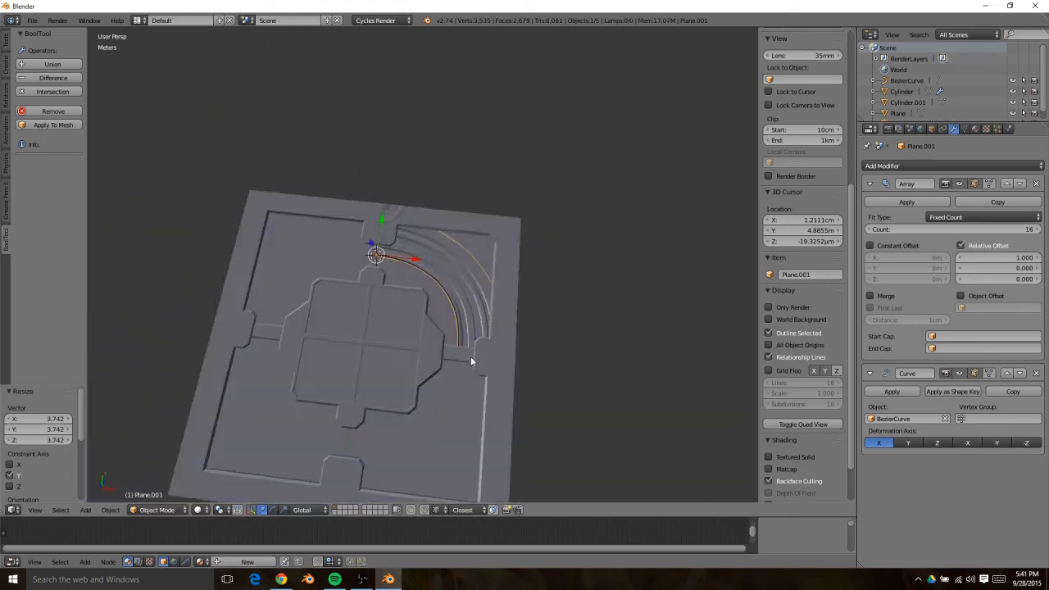
pyautogui.scroll(4, 456, 323)
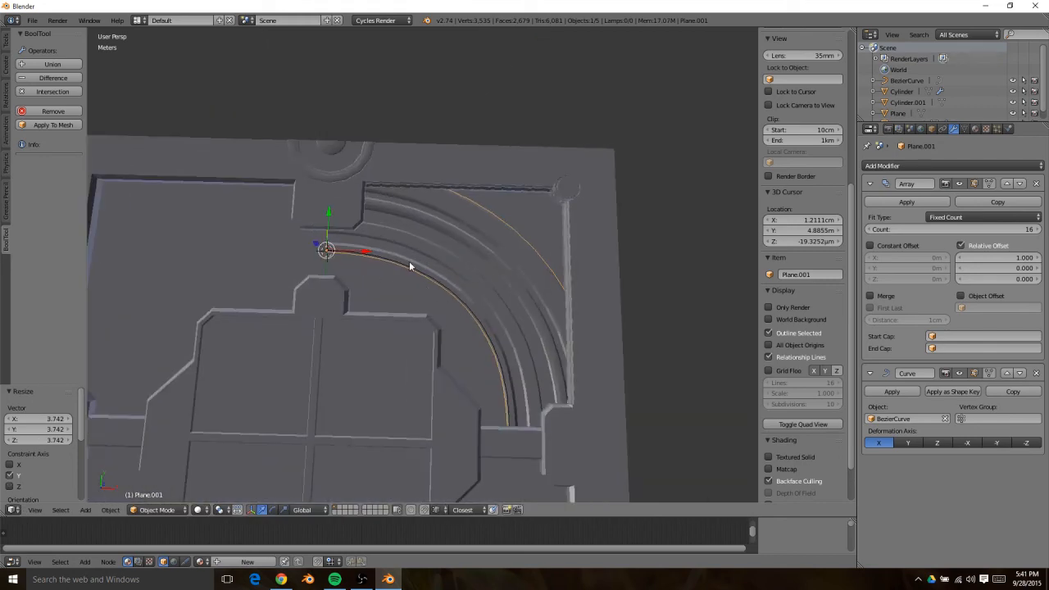
# Scale the panel's geometry up along Z in Edit Mode to deepen its ridges, and return to Object Mode
pyautogui.press('Tab')
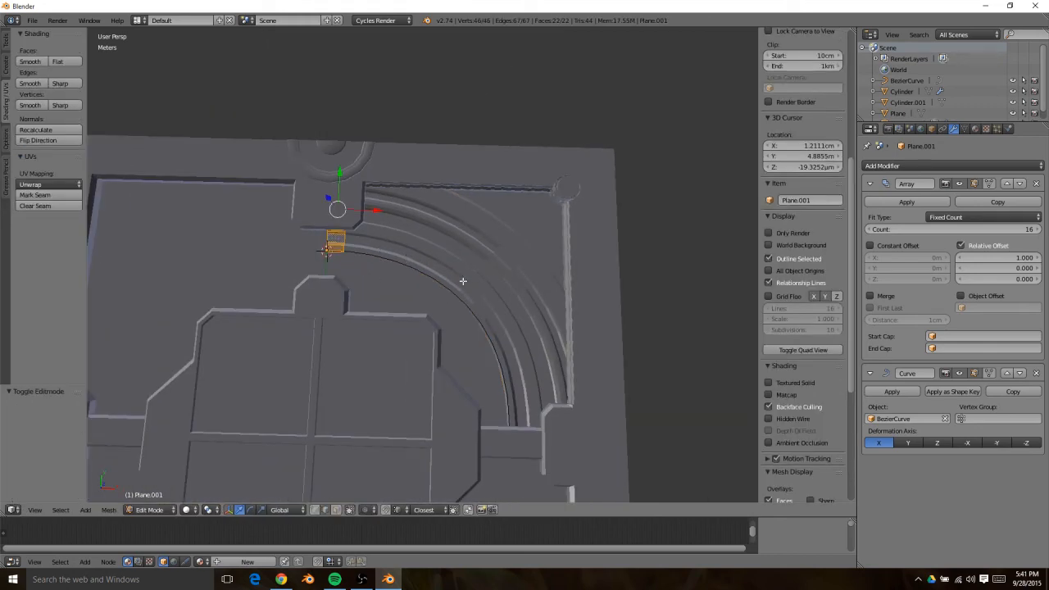
pyautogui.moveTo(463, 281); pyautogui.dragTo(464, 234, button='middle')
pyautogui.press('s')
pyautogui.press('z')
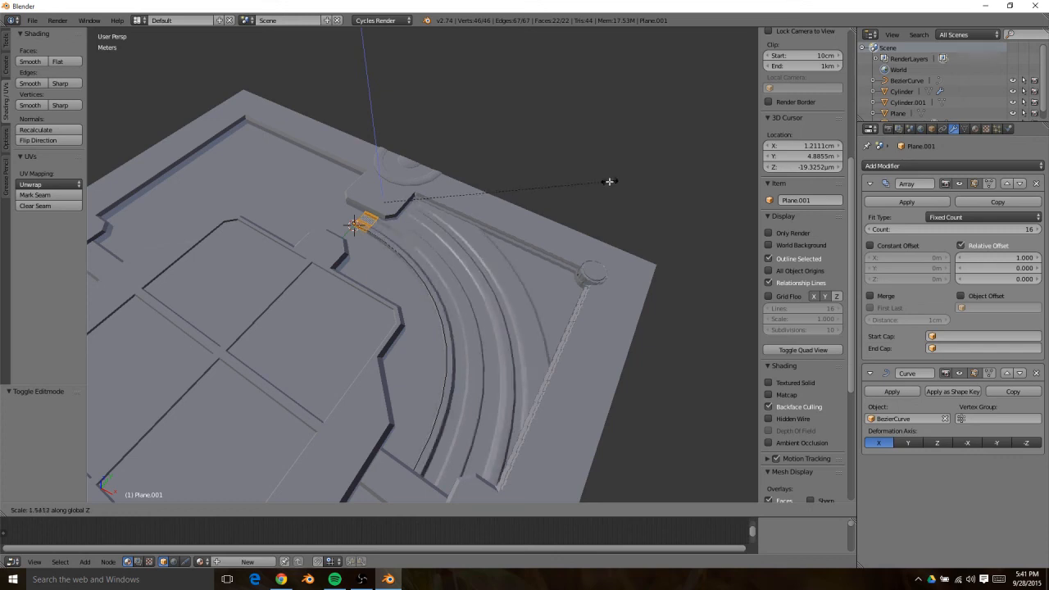
pyautogui.click(565, 190)
pyautogui.moveTo(562, 192); pyautogui.dragTo(473, 344, button='middle')
pyautogui.press('Tab')
# Enable Ambient Occlusion in the viewport shading settings
pyautogui.scroll(-4, 529, 232)
pyautogui.scroll(-3, 793, 375)
pyautogui.click(771, 453)
pyautogui.scroll(4, 463, 212)
pyautogui.moveTo(504, 187)
pyautogui.mouseDown(button='middle')
pyautogui.moveTo(346, 245)
pyautogui.moveTo(472, 286)
pyautogui.moveTo(311, 223)
pyautogui.moveTo(246, 236)
pyautogui.moveTo(398, 295)
pyautogui.moveTo(432, 281)
pyautogui.mouseUp(button='middle')
# Apply the panel's Array and Curve modifiers in Object Mode
pyautogui.press('Tab')
pyautogui.scroll(2, 455, 263)
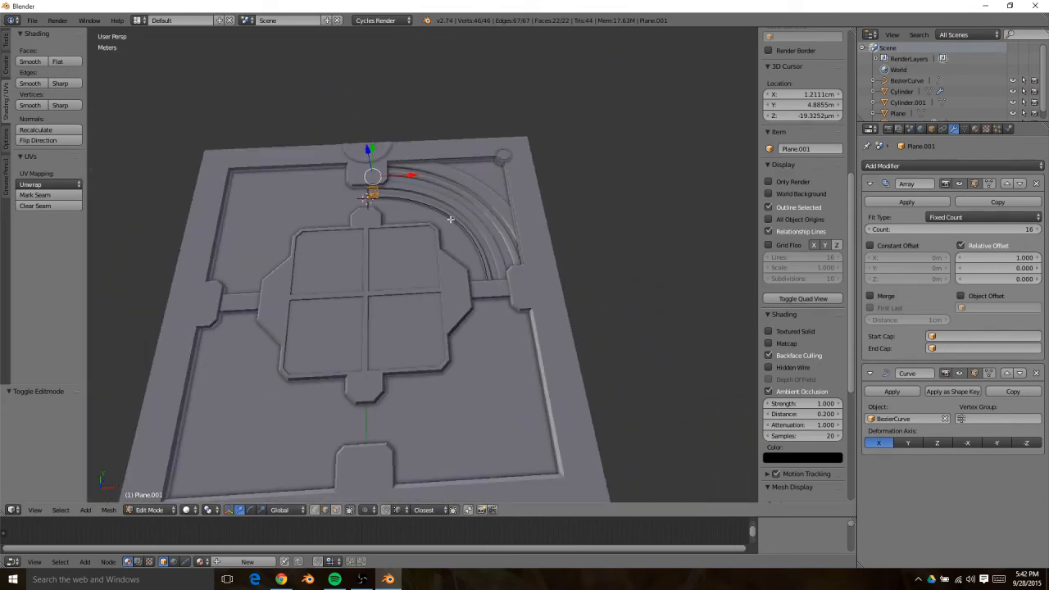
pyautogui.click(906, 201)
pyautogui.press('Tab')
pyautogui.click(906, 201)
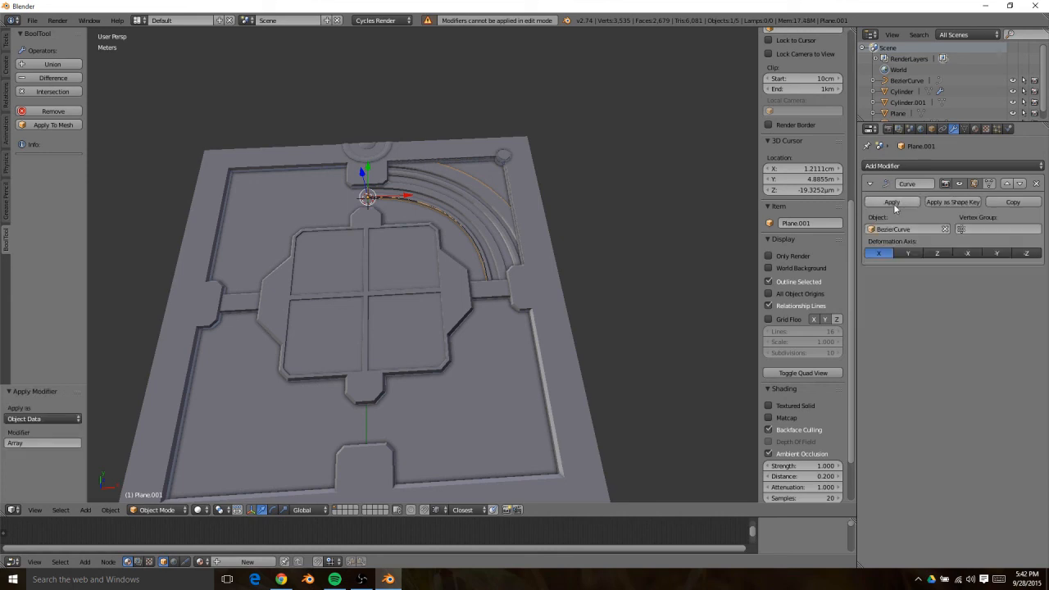
pyautogui.click(891, 201)
pyautogui.rightClick(503, 173)
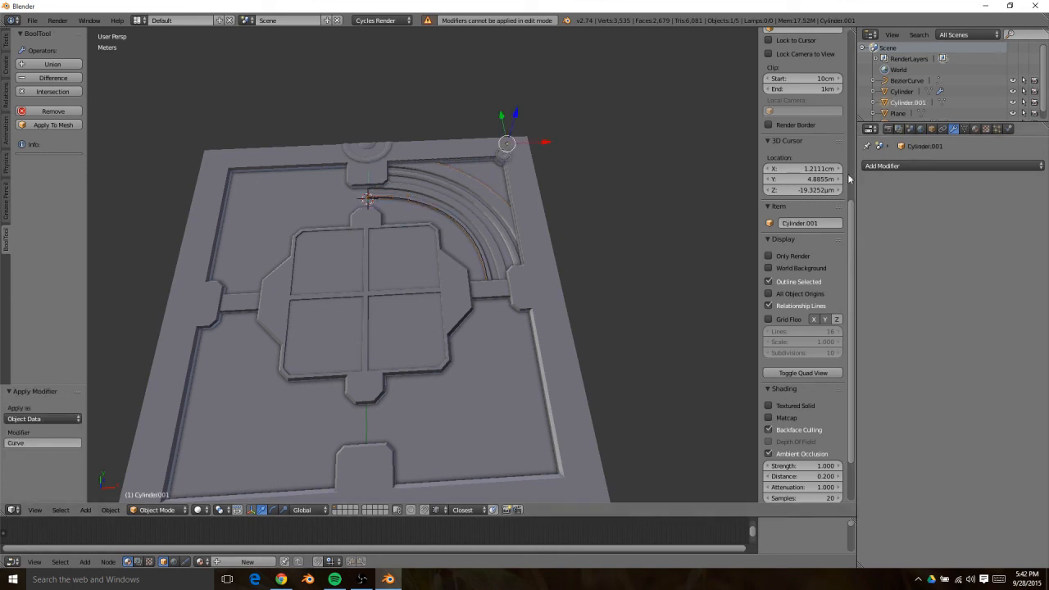
pyautogui.rightClick(535, 193)
pyautogui.press('Tab')
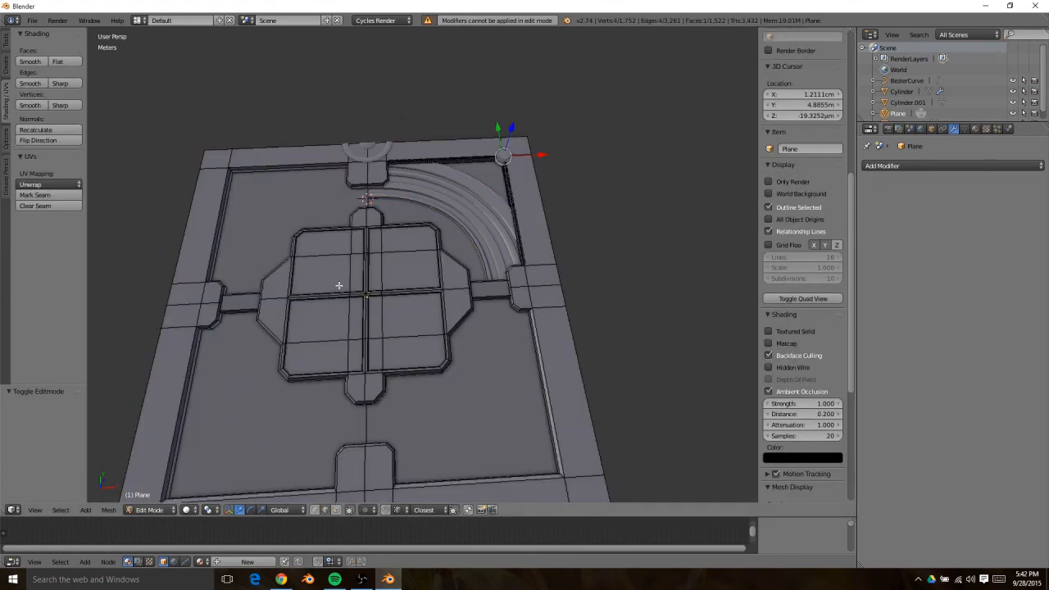
pyautogui.press('Tab')
# Open the half-round cylinder at the plate's upper edge in Edit Mode and view it in top orthographic
pyautogui.rightClick(367, 154)
pyautogui.press('Tab')
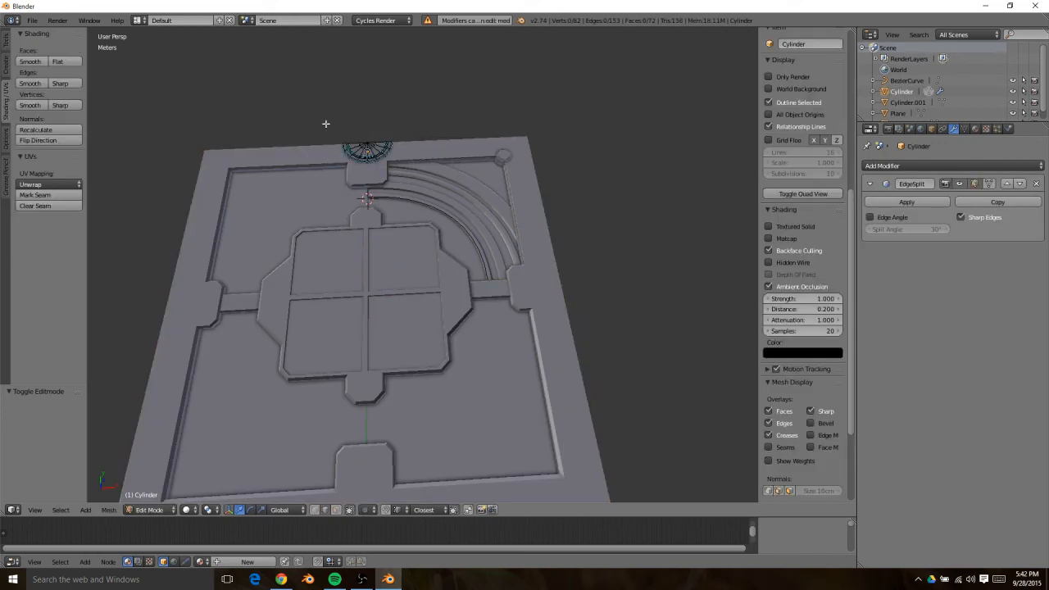
pyautogui.press('KP_7')
pyautogui.press('KP_5')
pyautogui.scroll(3, 332, 123)
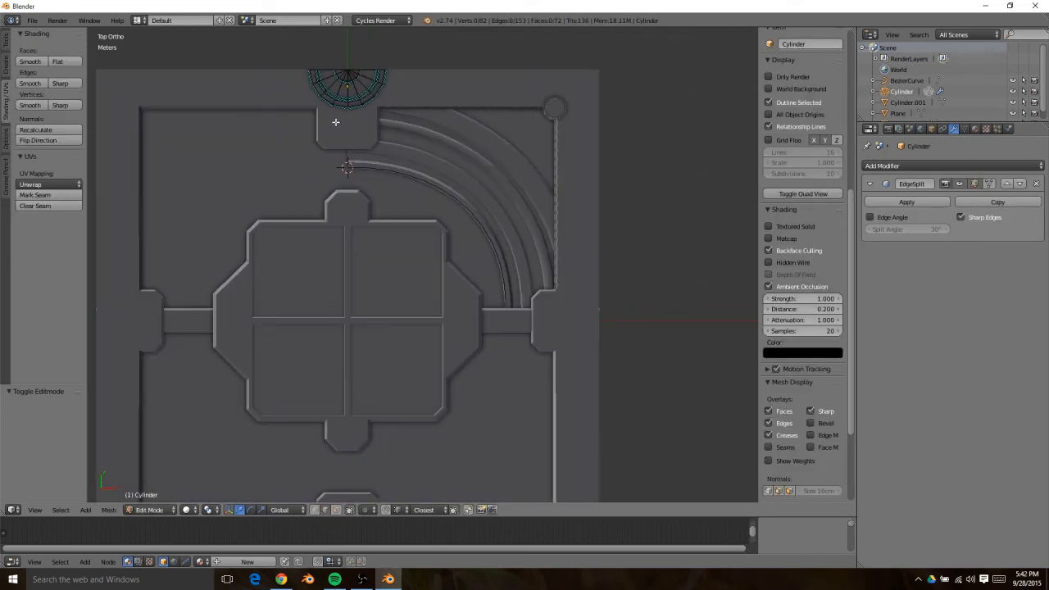
pyautogui.scroll(5, 393, 204)
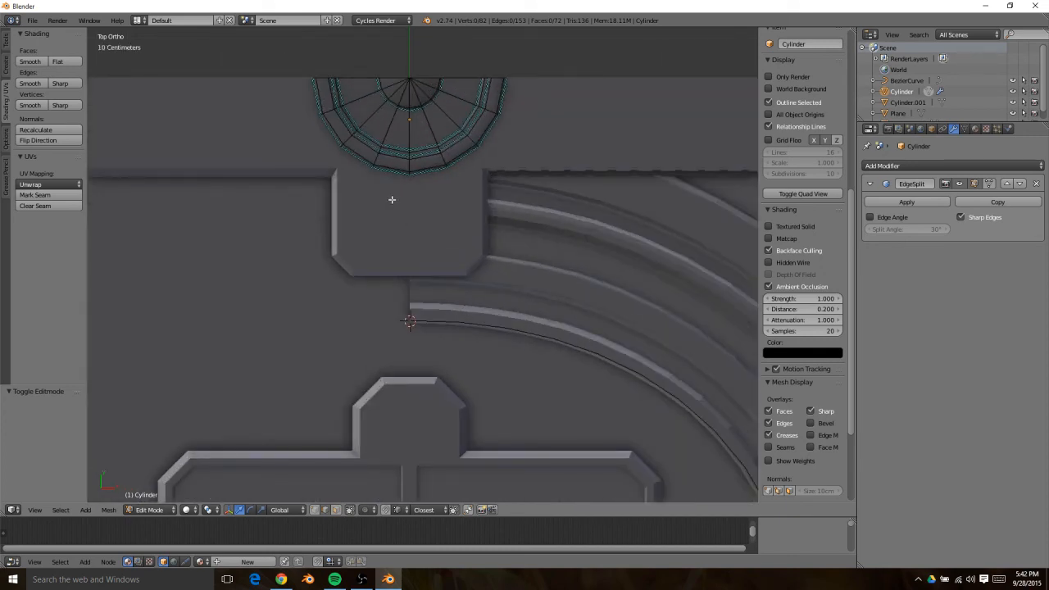
# Delete the faces of the cylinder's left half up to the plate's centre line and leave Edit Mode
pyautogui.press('a')
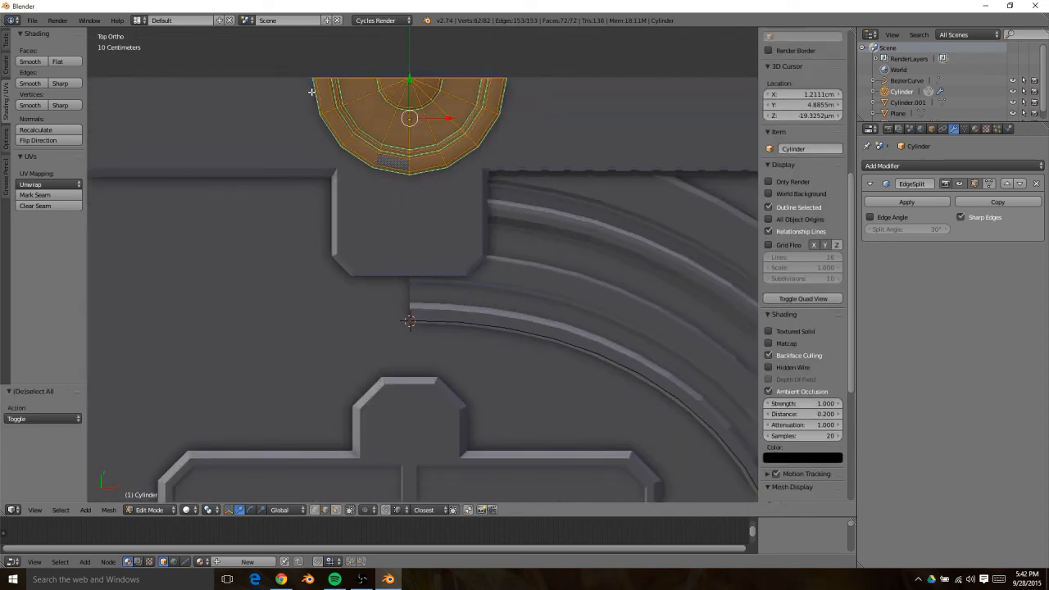
pyautogui.moveTo(291, 47); pyautogui.dragTo(417, 207)
pyautogui.hotkey('ctrl', 'Tab')
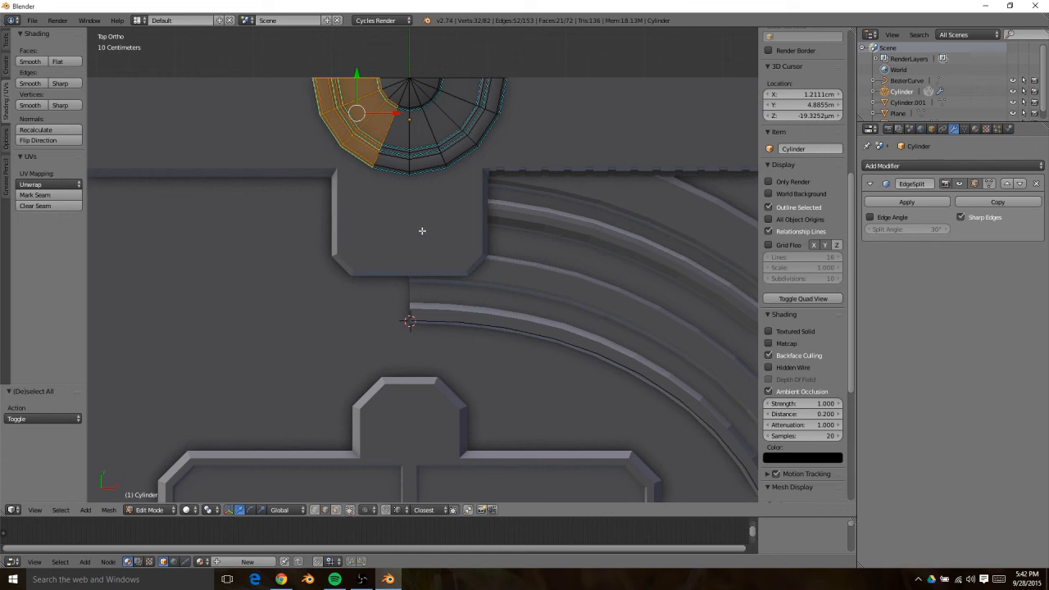
pyautogui.press('b')
pyautogui.moveTo(271, 46); pyautogui.dragTo(412, 197)
pyautogui.press('z')
pyautogui.press('z')
pyautogui.press('z')
pyautogui.press('z')
pyautogui.press('b')
pyautogui.moveTo(281, 48); pyautogui.dragTo(415, 197)
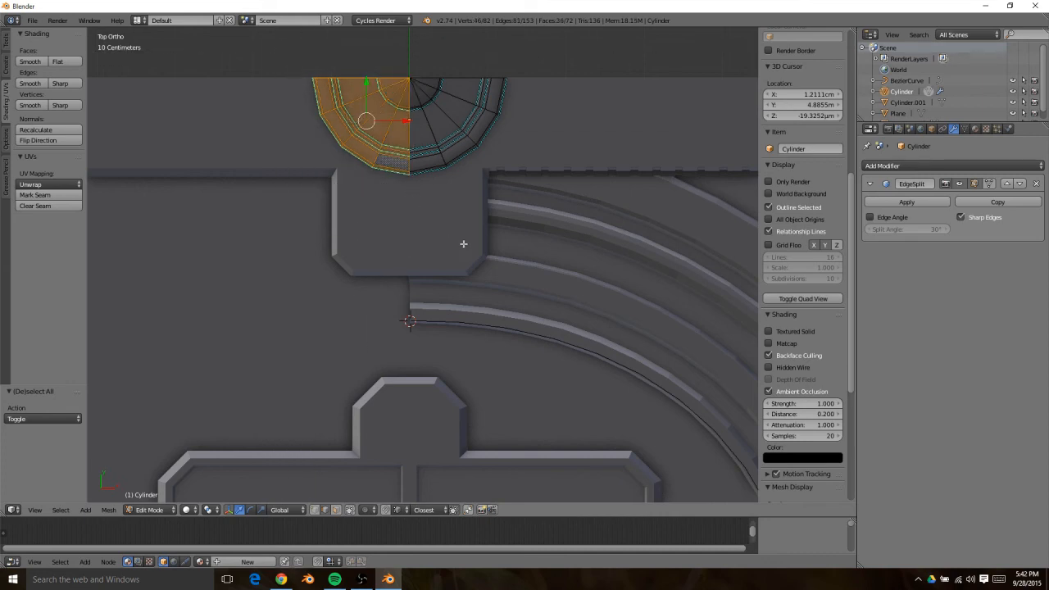
pyautogui.scroll(-5, 435, 227)
pyautogui.scroll(3, 435, 249)
pyautogui.press('x')
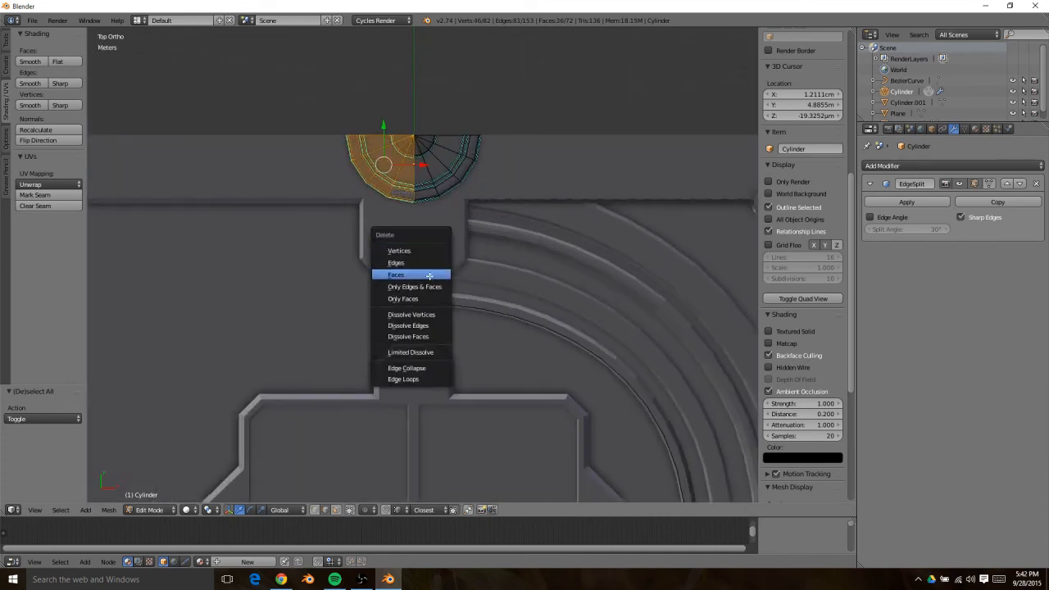
pyautogui.click(429, 275)
pyautogui.scroll(-3, 511, 268)
pyautogui.keyDown('shift'); pyautogui.moveTo(523, 342); pyautogui.dragTo(412, 221, button='middle'); pyautogui.keyUp('shift')
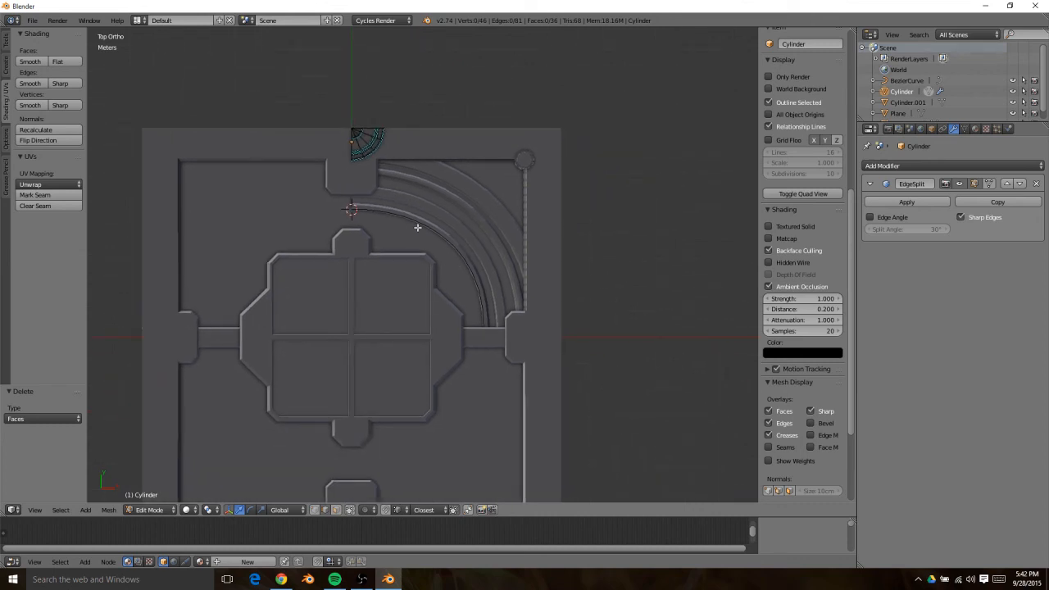
pyautogui.press('Tab')
# Delete the BezierCurve object that guided the curved panel
pyautogui.rightClick(468, 217)
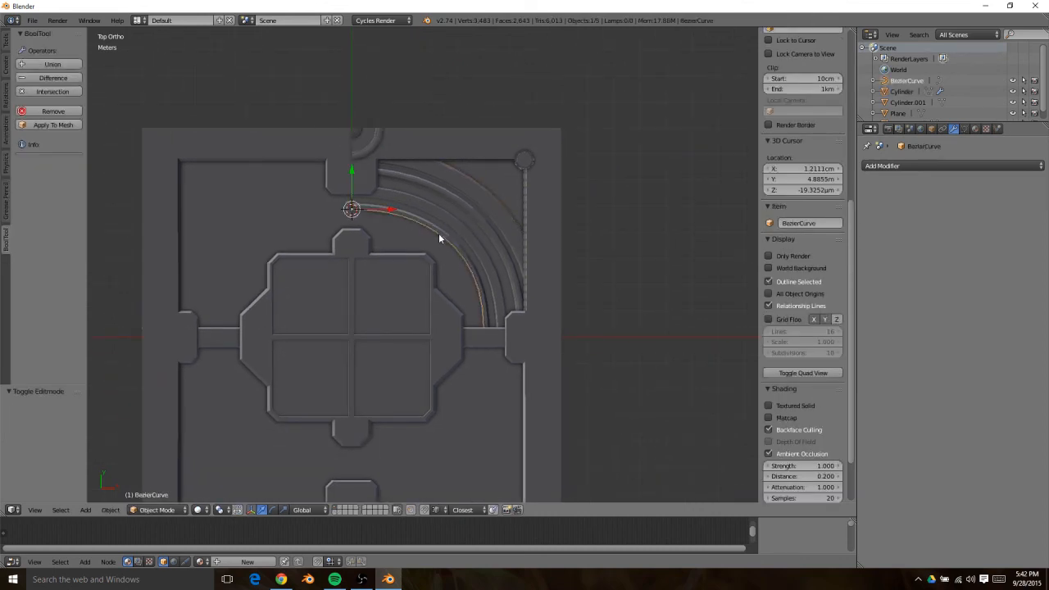
pyautogui.press('x')
pyautogui.click(437, 234)
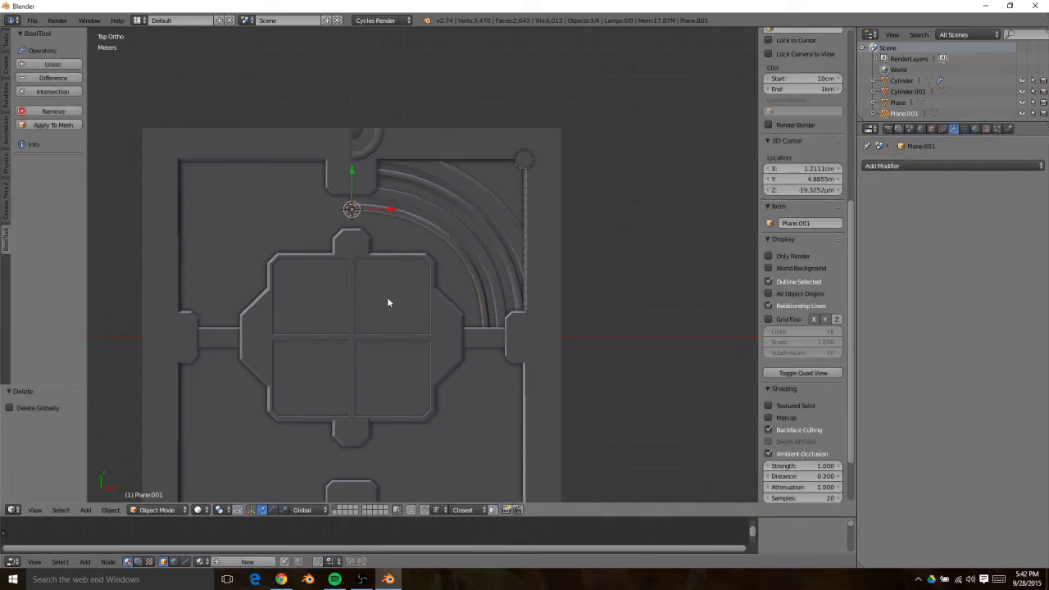
# Box-select the base plate's left and lower parts in Edit Mode and delete their faces, keeping the upper-right quarter
pyautogui.rightClick(318, 165)
pyautogui.press('Tab')
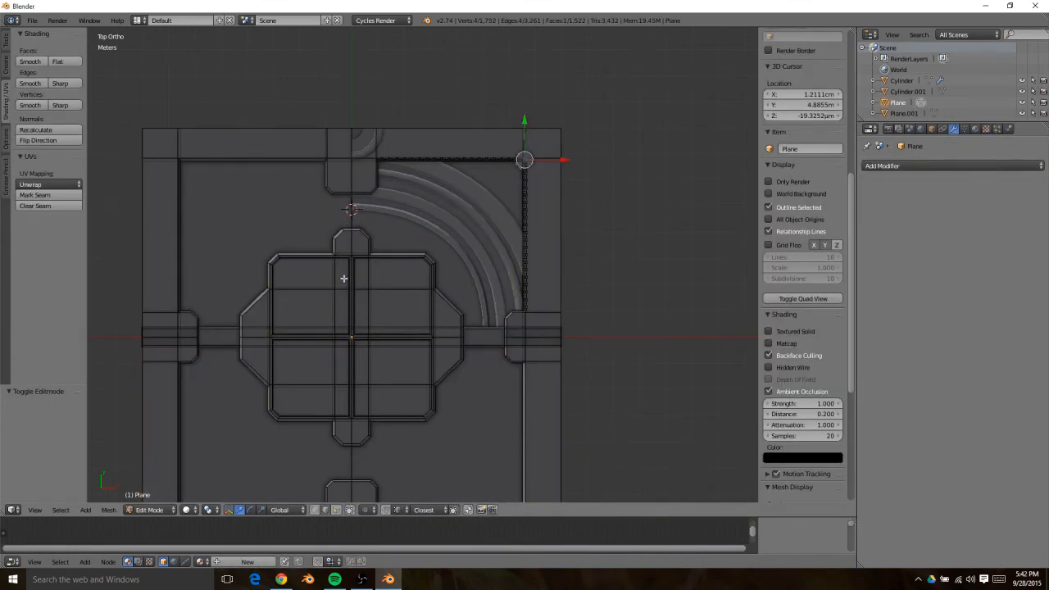
pyautogui.scroll(-3, 343, 279)
pyautogui.press('b')
pyautogui.moveTo(225, 141); pyautogui.dragTo(382, 467)
pyautogui.press('b')
pyautogui.moveTo(223, 457); pyautogui.dragTo(568, 303)
pyautogui.press('b')
pyautogui.moveTo(272, 145); pyautogui.dragTo(381, 344)
pyautogui.press('x')
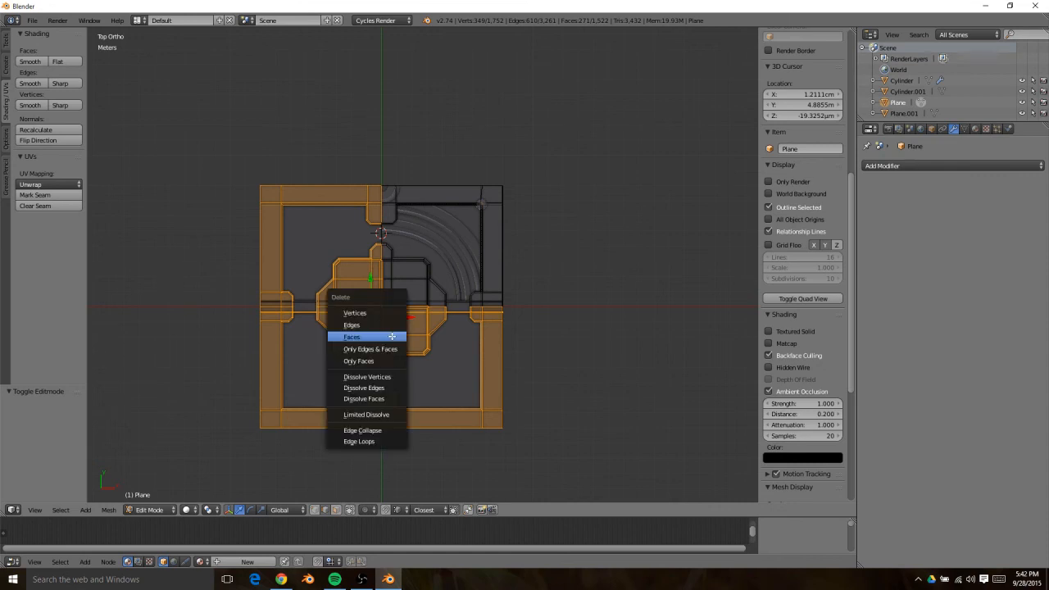
pyautogui.click(391, 339)
# Switch to face selection and delete the two large overlapping faces remaining left of the plate's vertical centre line
pyautogui.scroll(5, 328, 361)
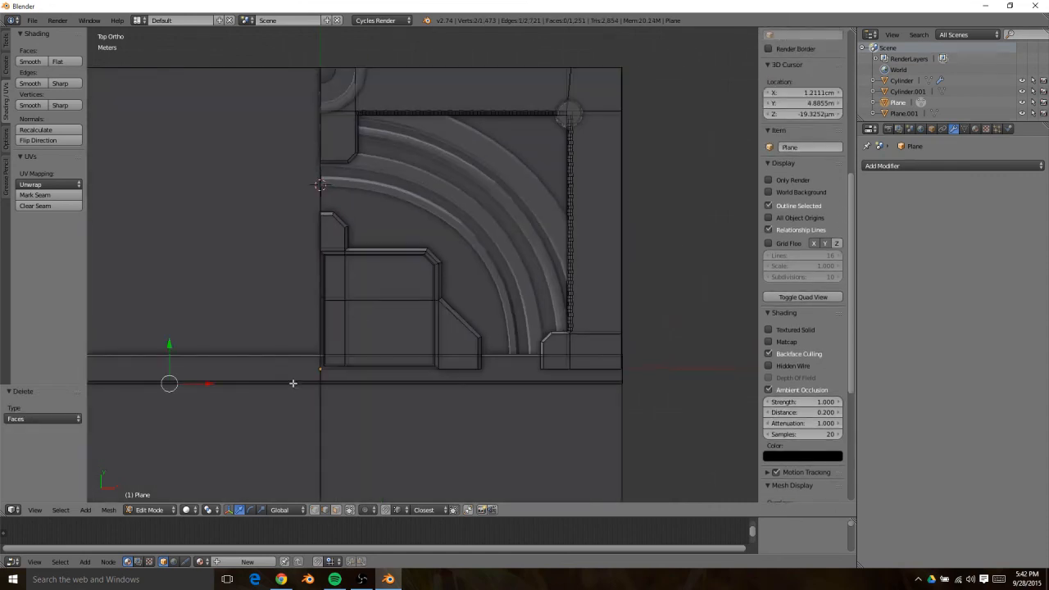
pyautogui.hotkey('ctrl', 'Tab')
pyautogui.click(279, 380)
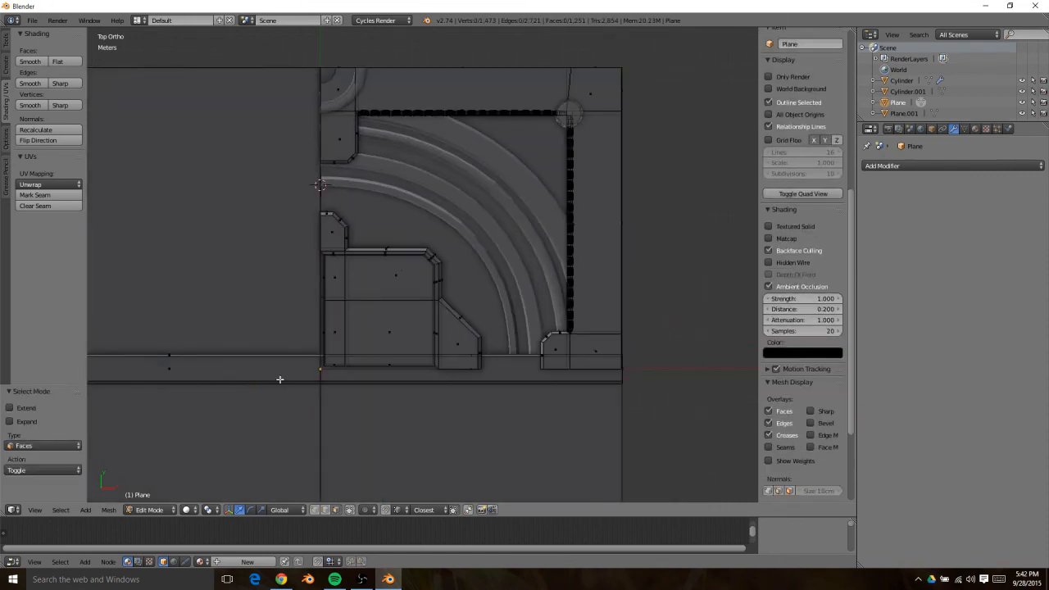
pyautogui.rightClick(182, 373)
pyautogui.keyDown('shift'); pyautogui.moveTo(344, 322); pyautogui.dragTo(529, 239, button='middle'); pyautogui.keyUp('shift')
pyautogui.press('x')
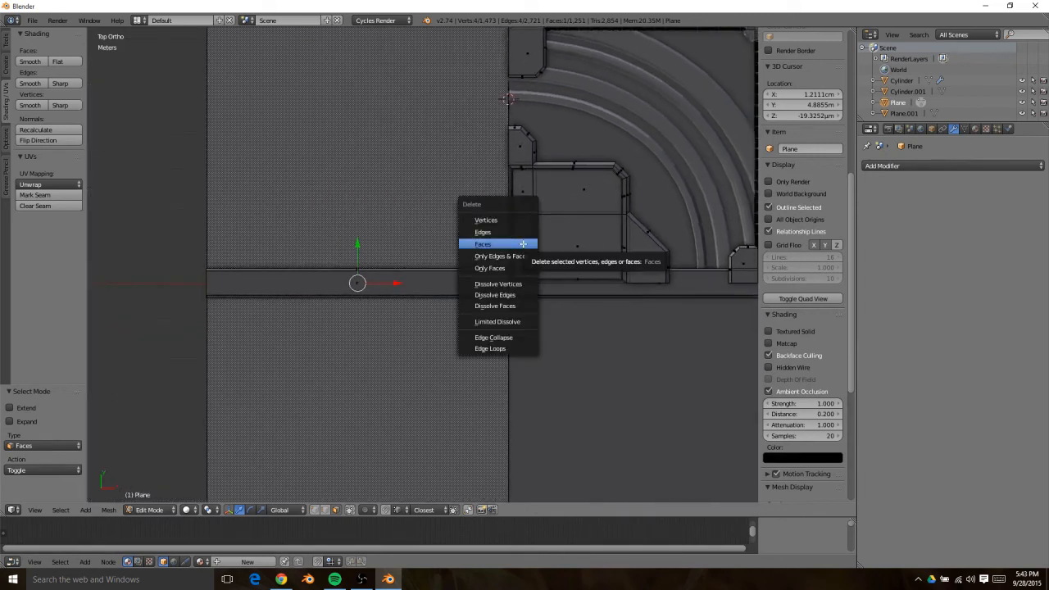
pyautogui.click(523, 244)
pyautogui.press('x')
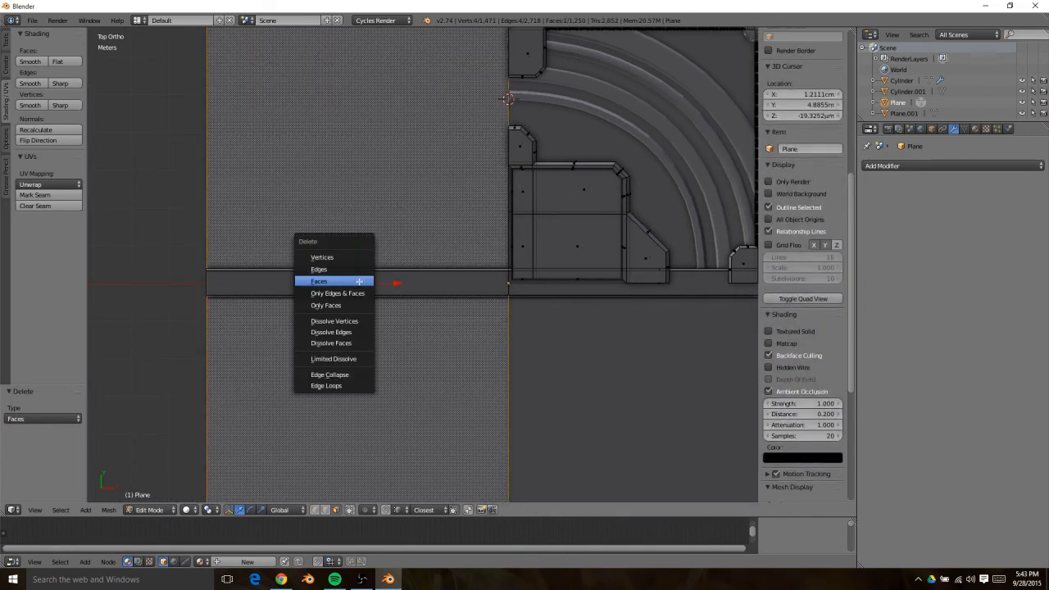
pyautogui.click(357, 281)
# Box-select the leftover horizontal strip left of the centre line, delete its faces and leave Edit Mode
pyautogui.press('b')
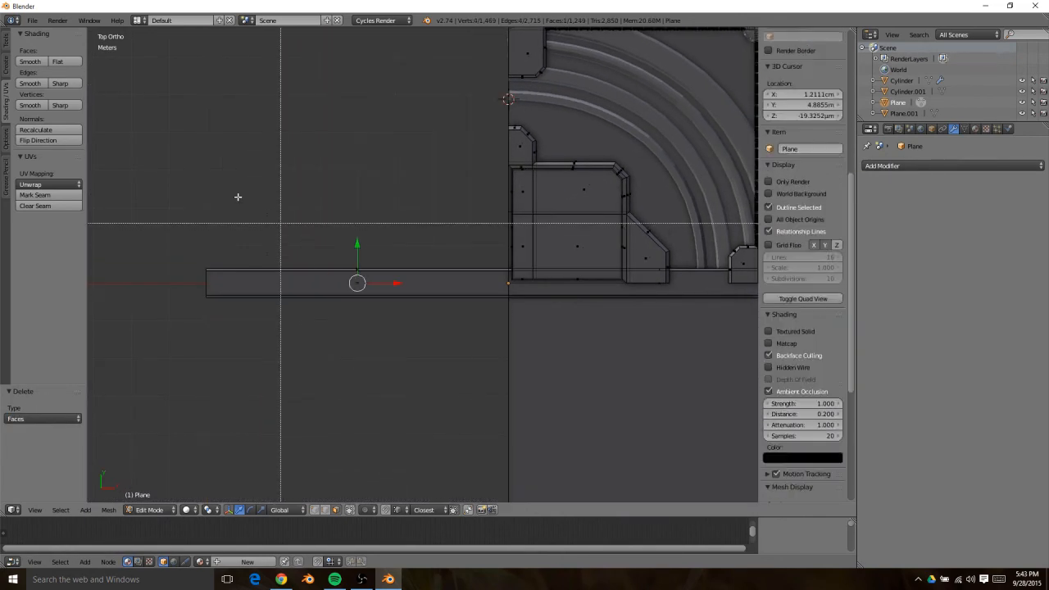
pyautogui.moveTo(237, 196); pyautogui.dragTo(426, 382)
pyautogui.press('b')
pyautogui.moveTo(150, 223); pyautogui.dragTo(307, 360)
pyautogui.scroll(-2, 333, 337)
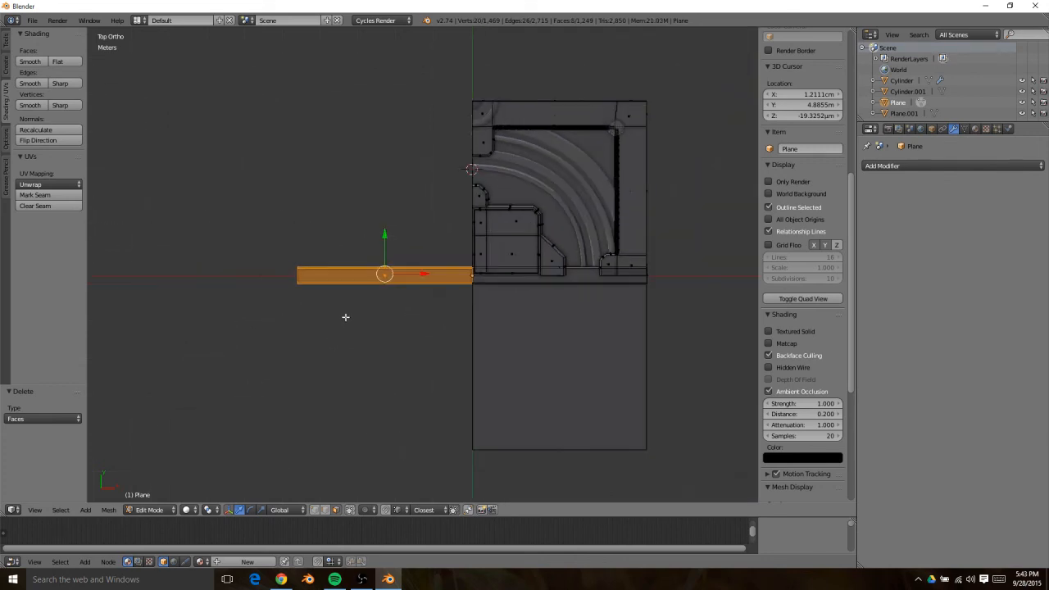
pyautogui.press('x')
pyautogui.click(339, 315)
pyautogui.press('Tab')
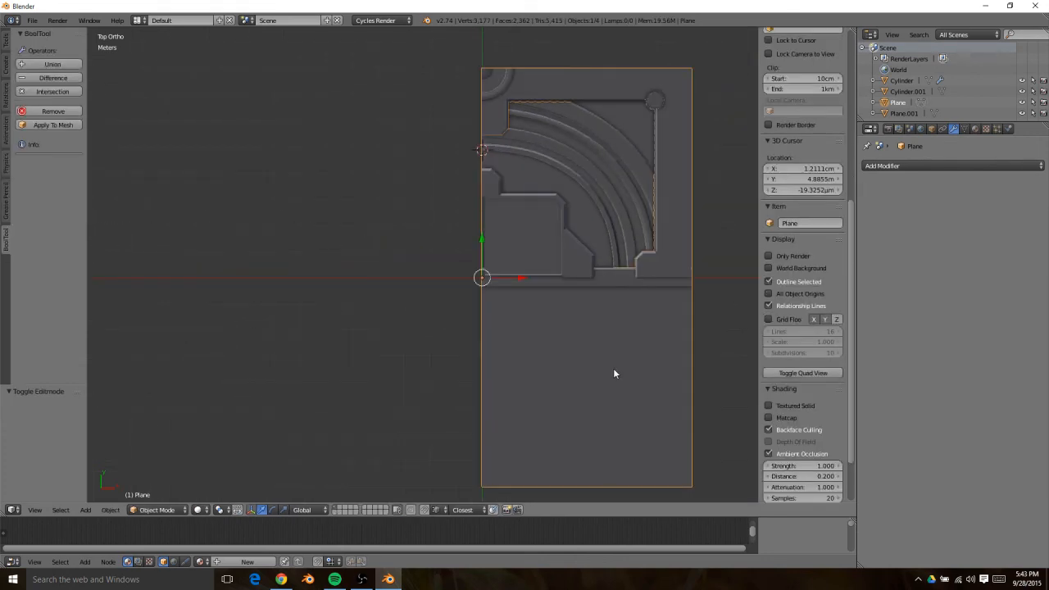
# Loop-cut the plate's large face along the horizontal centre line and delete its lower half
pyautogui.press('Tab')
pyautogui.hotkey('ctrl', 'r')
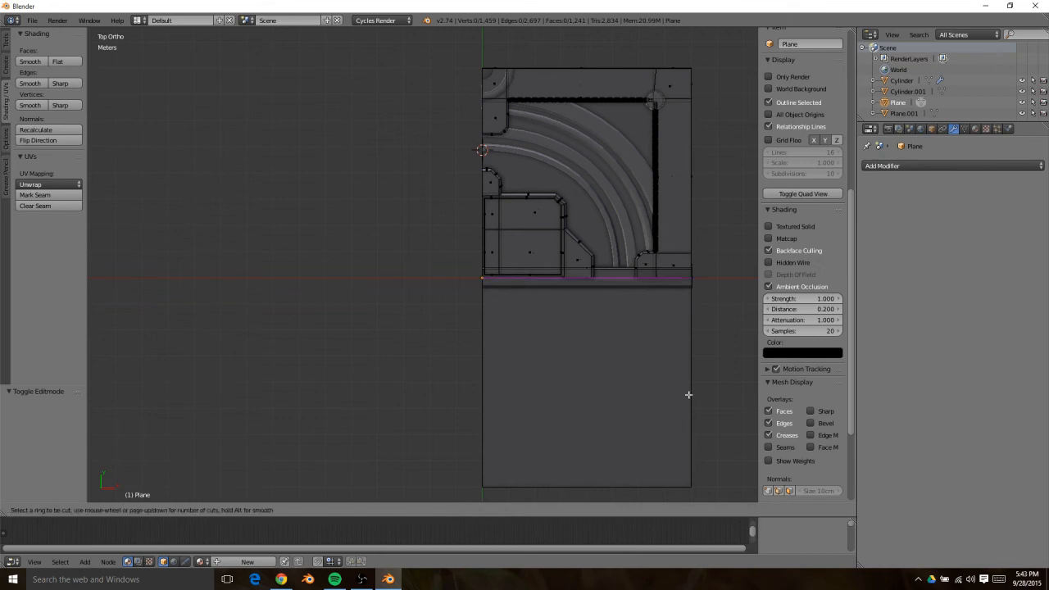
pyautogui.click(686, 361)
pyautogui.rightClick(686, 361)
pyautogui.hotkey('ctrl', 'Tab')
pyautogui.click(662, 362)
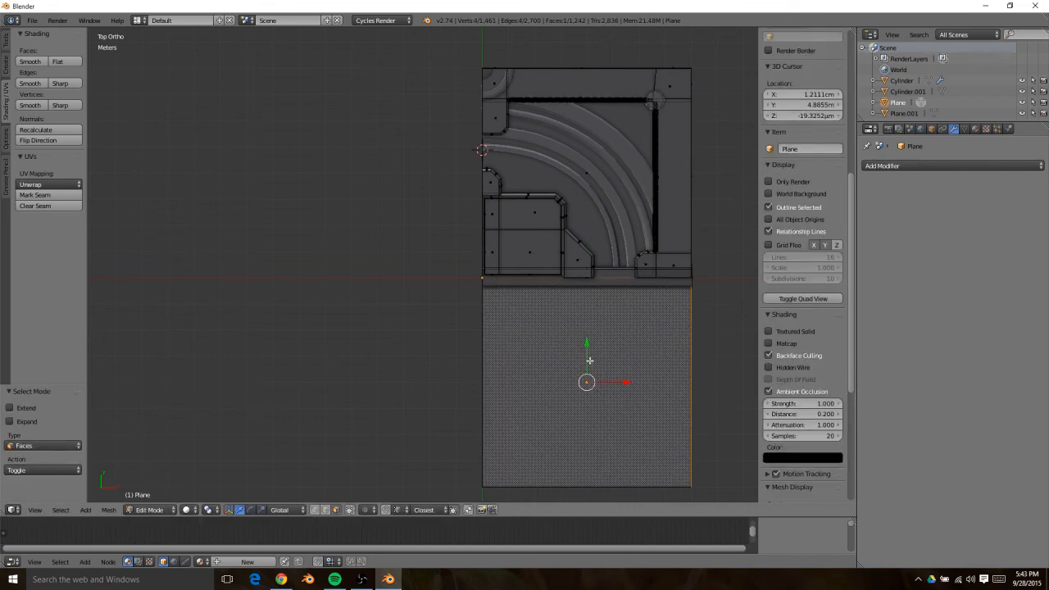
pyautogui.press('x')
pyautogui.click(585, 359)
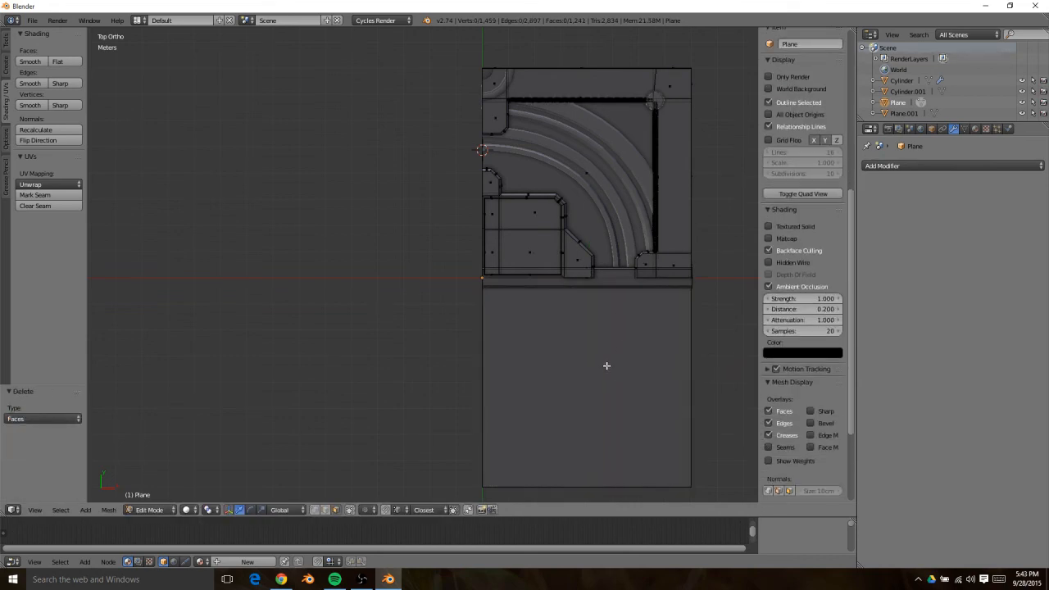
# Examine the leftover lower part of the plate from an angle in wireframe and solid shading
pyautogui.press('Tab')
pyautogui.press('Tab')
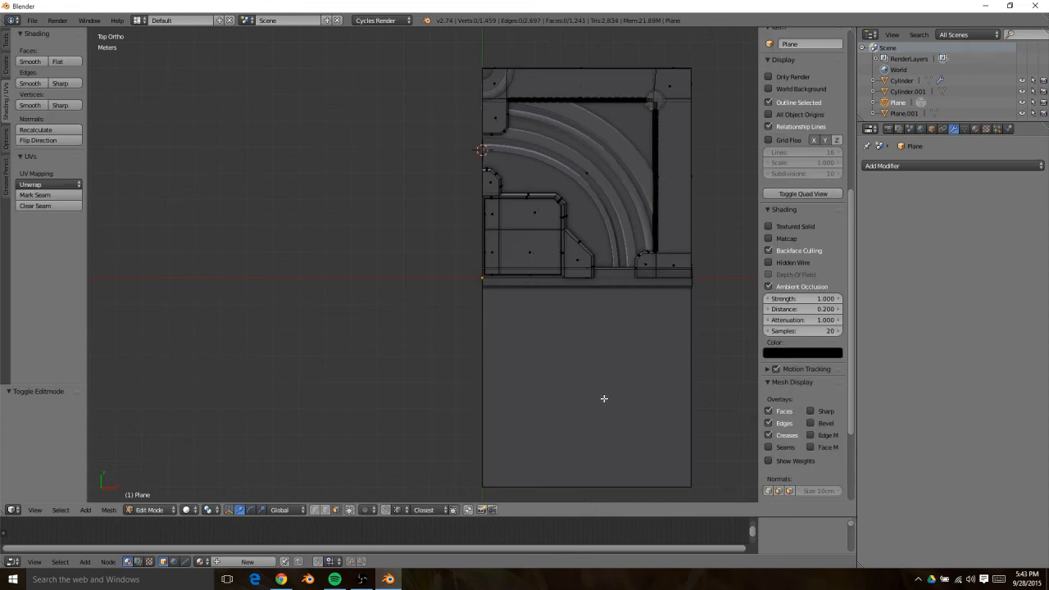
pyautogui.moveTo(604, 401); pyautogui.dragTo(510, 269, button='middle')
pyautogui.press('z')
pyautogui.press('Tab')
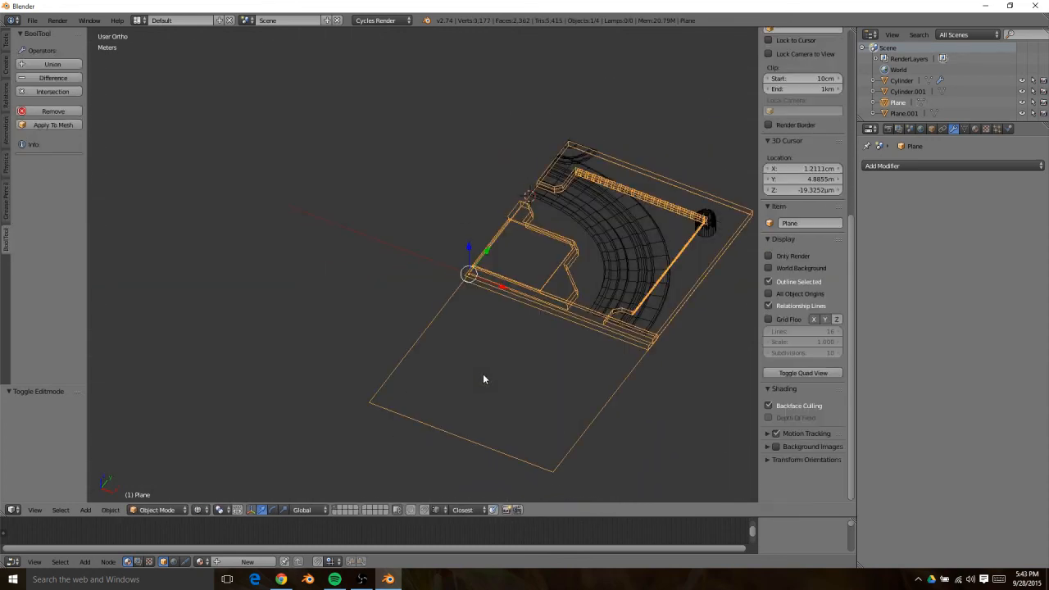
pyautogui.press('Tab')
pyautogui.press('Tab')
pyautogui.press('Tab')
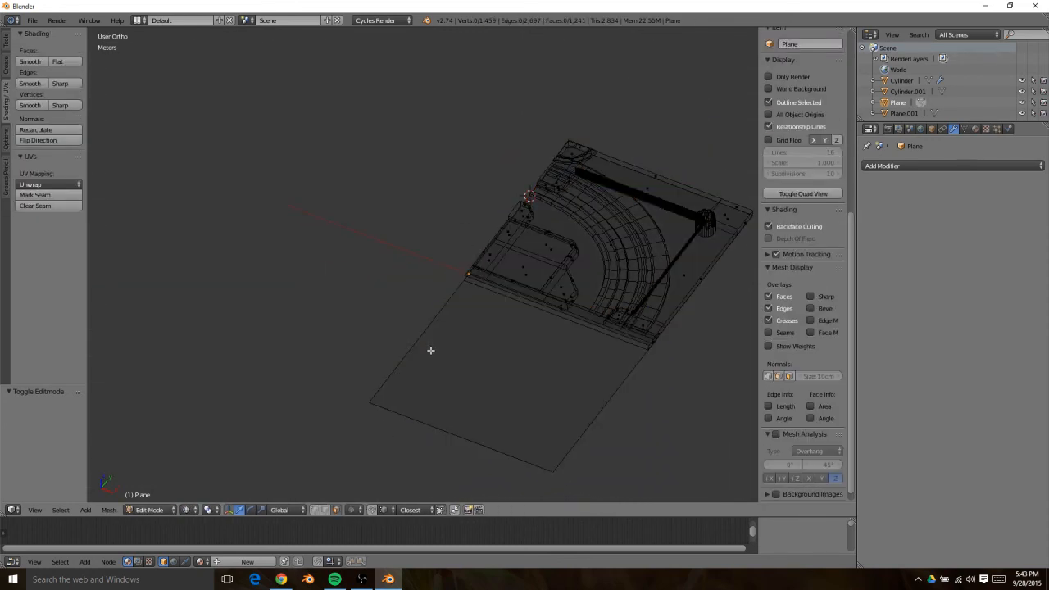
pyautogui.hotkey('ctrl', 'Tab')
pyautogui.click(431, 351)
pyautogui.moveTo(559, 400); pyautogui.dragTo(471, 352, button='middle')
pyautogui.press('z')
pyautogui.moveTo(391, 192)
pyautogui.mouseDown(button='middle')
pyautogui.moveTo(473, 404)
pyautogui.moveTo(461, 415)
pyautogui.mouseUp(button='middle')
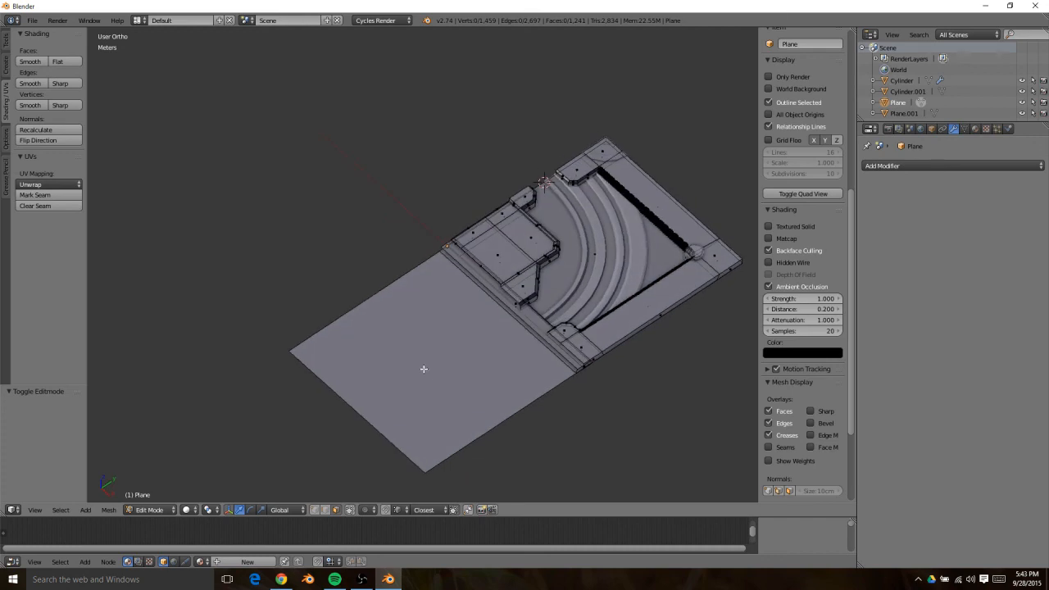
pyautogui.press('Tab')
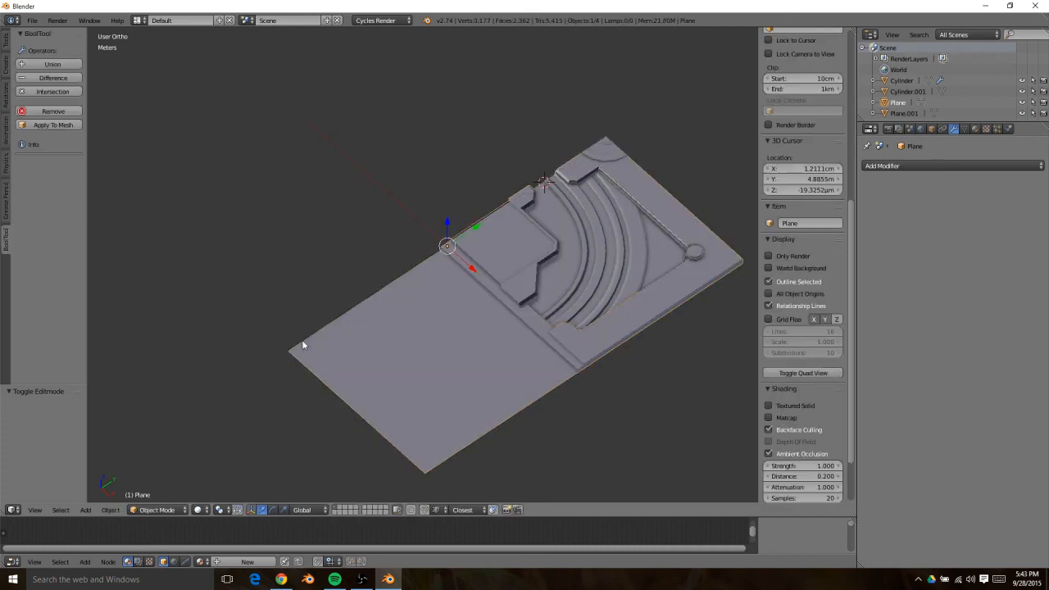
pyautogui.press('Tab')
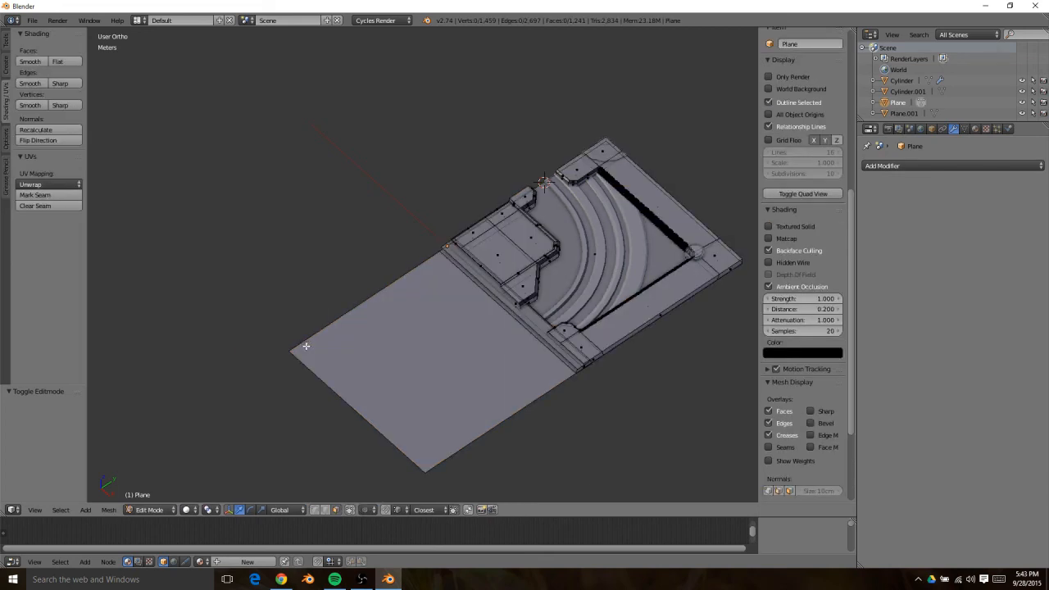
# Select the large base face extending below the plate's quarter, delete it and leave Edit Mode
pyautogui.hotkey('ctrl', 'Tab')
pyautogui.click(305, 348)
pyautogui.moveTo(469, 258); pyautogui.dragTo(410, 181, button='middle')
pyautogui.moveTo(382, 120); pyautogui.dragTo(434, 353, button='middle')
pyautogui.rightClick(489, 305)
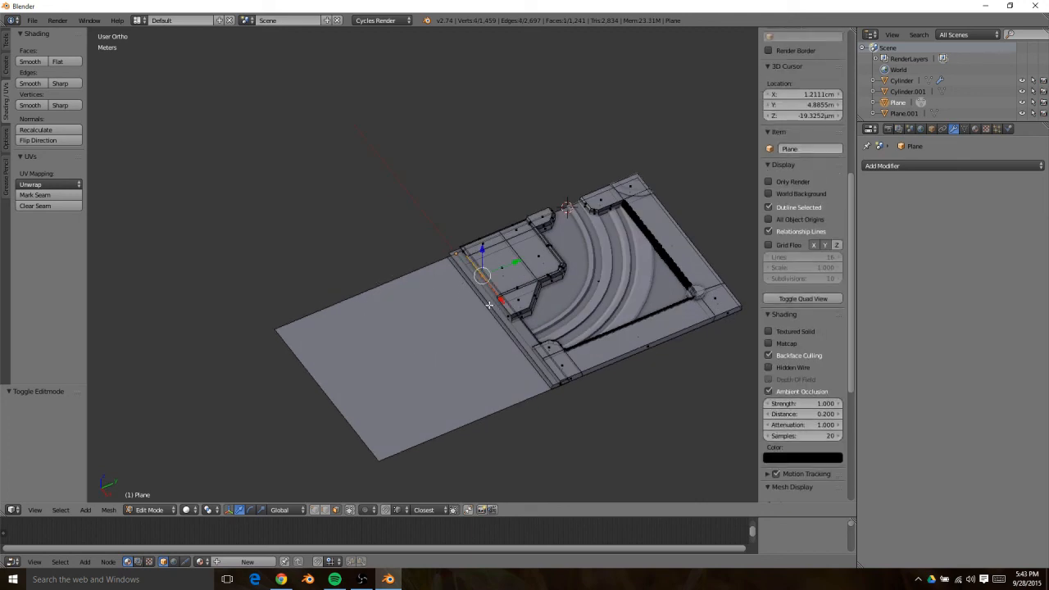
pyautogui.rightClick(507, 320)
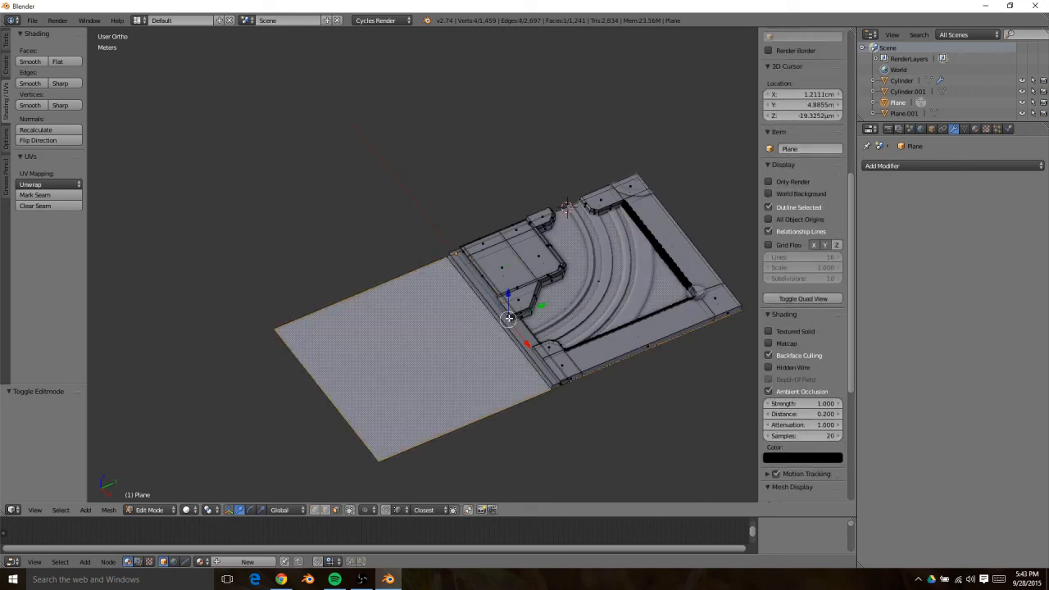
pyautogui.press('x')
pyautogui.click(397, 358)
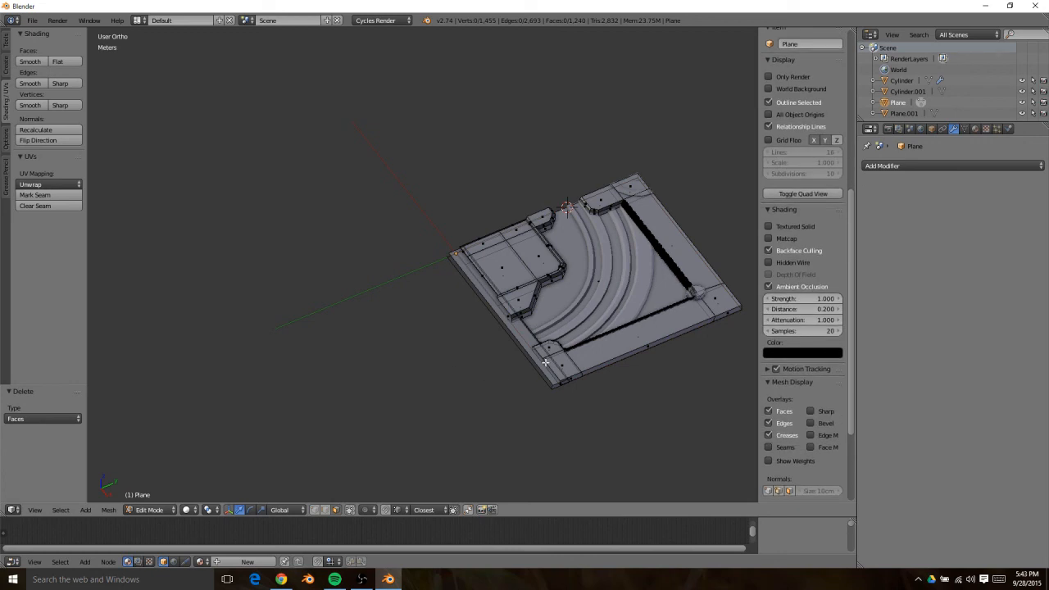
pyautogui.moveTo(398, 363); pyautogui.dragTo(551, 318, button='middle')
pyautogui.press('Tab')
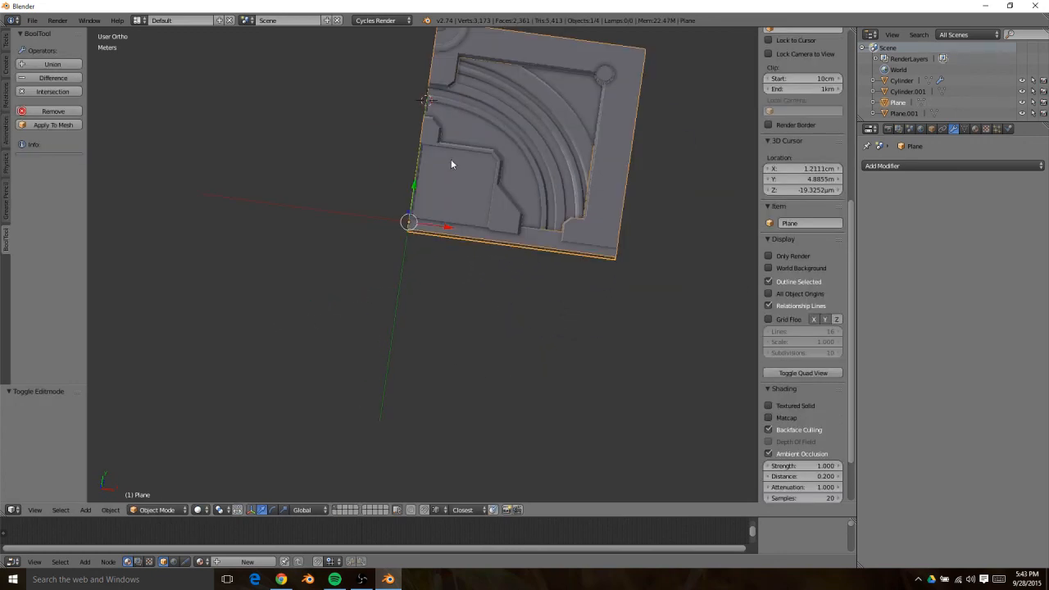
# Select all four objects and join them into one object with the curved panel active
pyautogui.moveTo(451, 164); pyautogui.dragTo(485, 339, button='middle')
pyautogui.click(951, 164)
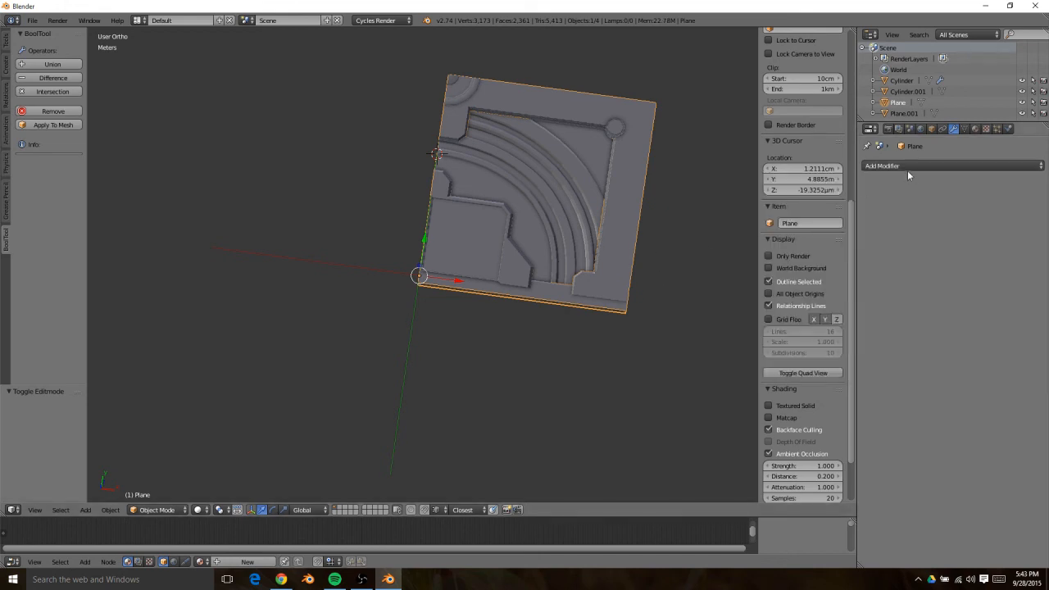
pyautogui.click(905, 167)
pyautogui.rightClick(607, 243)
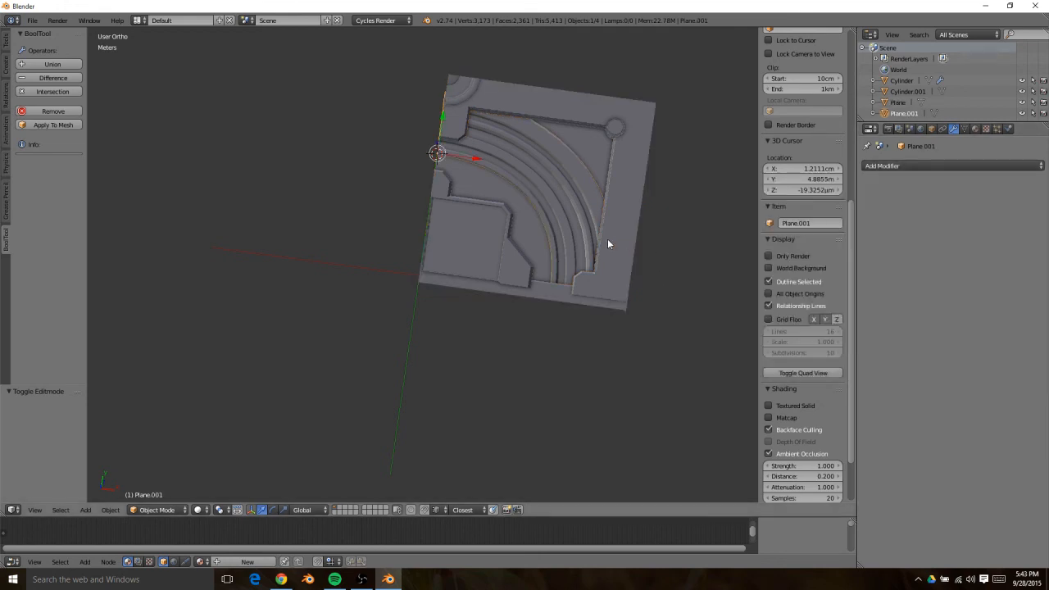
pyautogui.press('a')
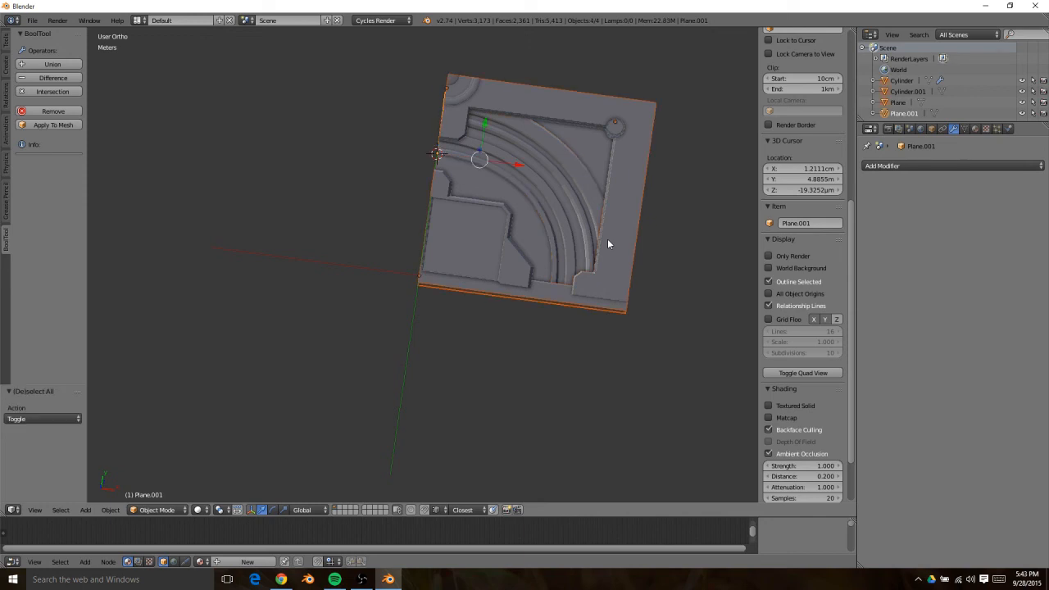
pyautogui.hotkey('ctrl', 'j')
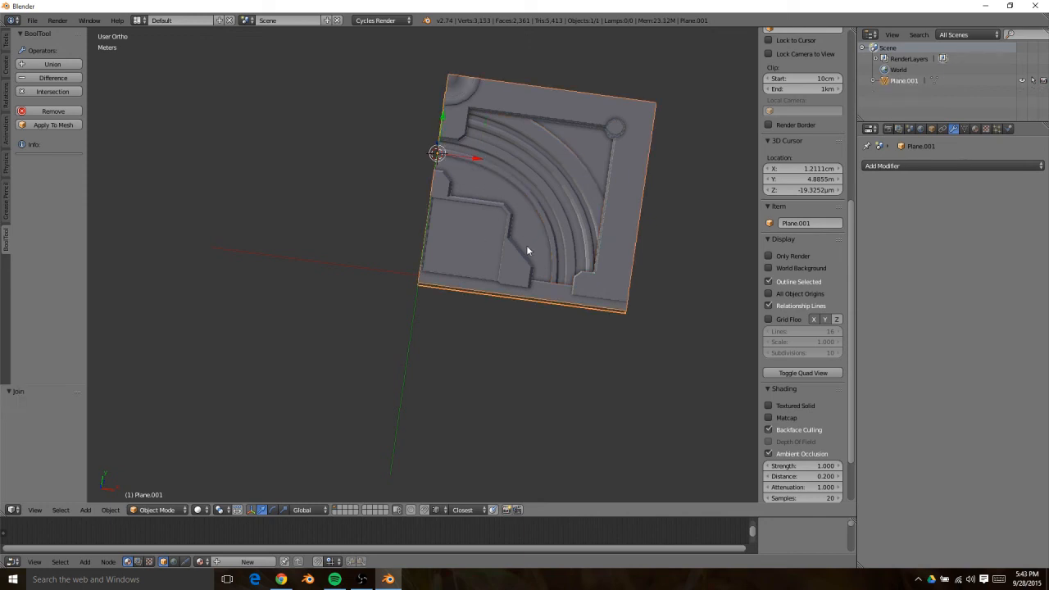
# Add a Mirror modifier to the joined quarter and enable mirroring on both the X and Y axes
pyautogui.click(920, 166)
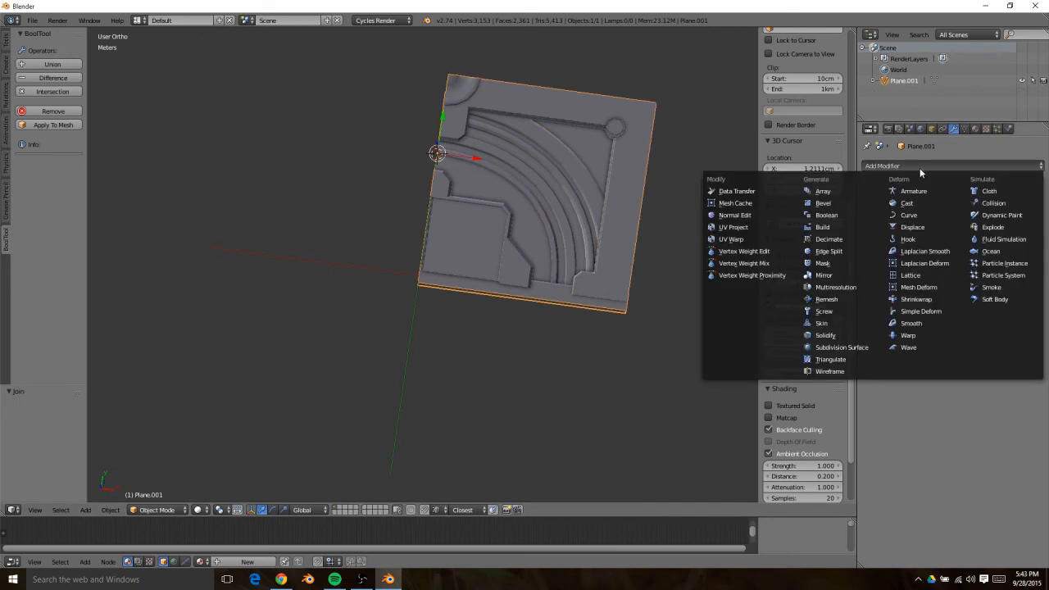
pyautogui.click(827, 279)
pyautogui.click(871, 242)
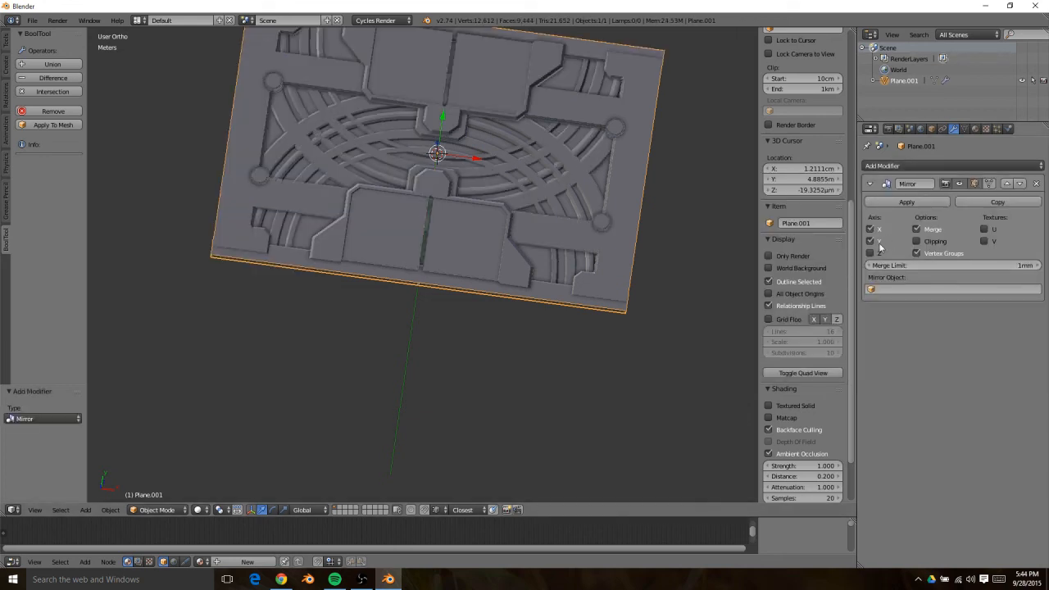
# Select the vertex at the quarter's inner corner in Edit Mode and snap the 3D cursor to it
pyautogui.press('Tab')
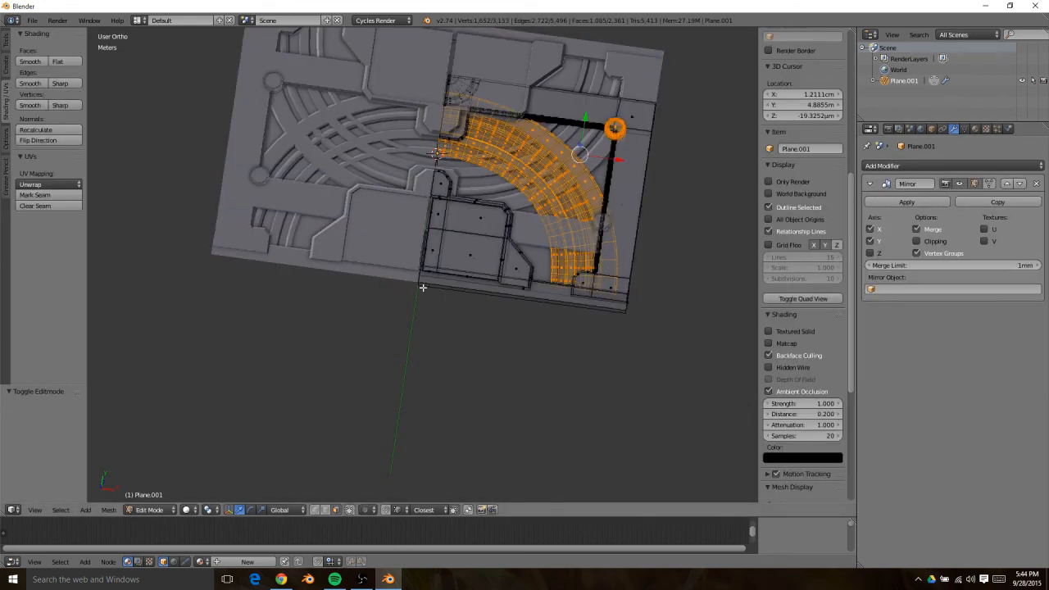
pyautogui.rightClick(420, 287)
pyautogui.hotkey('ctrl', 'Tab')
pyautogui.click(407, 266)
pyautogui.moveTo(414, 290); pyautogui.dragTo(416, 281, button='right')
pyautogui.moveTo(438, 328); pyautogui.dragTo(434, 226, button='middle')
pyautogui.scroll(6, 467, 305)
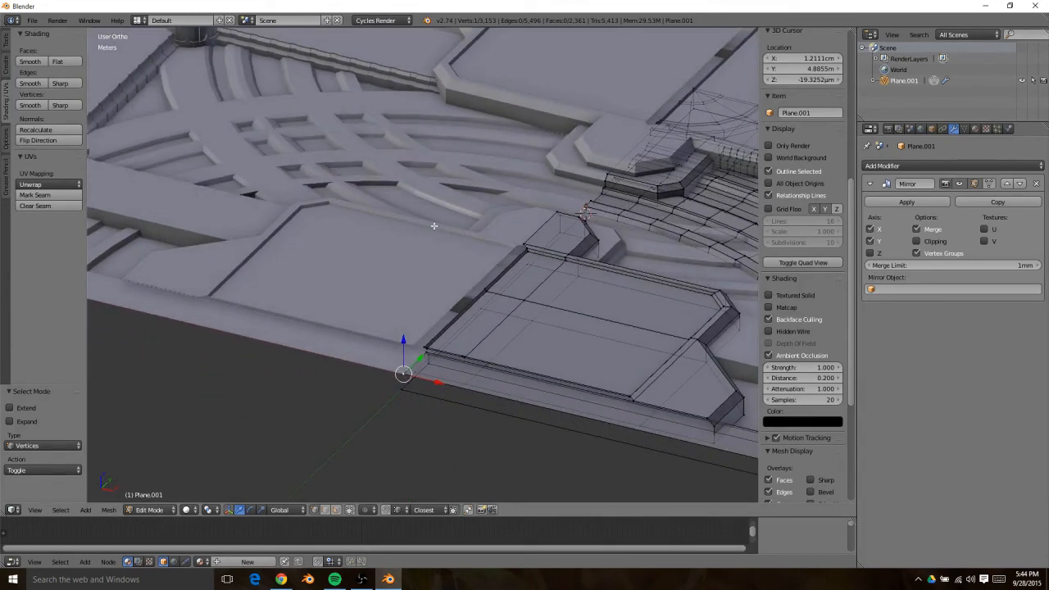
pyautogui.hotkey('shift', 's')
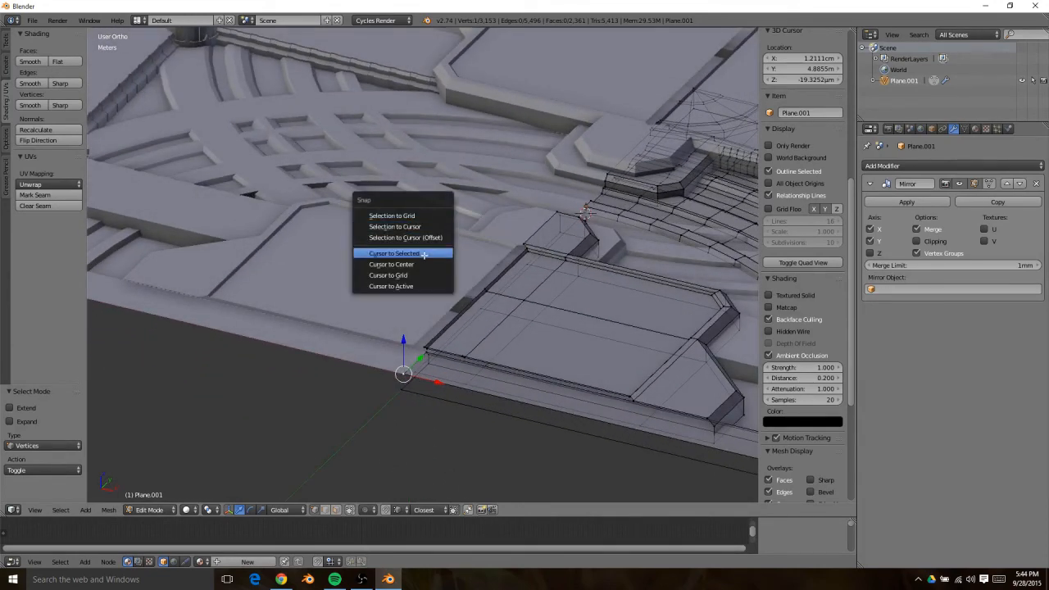
pyautogui.click(430, 254)
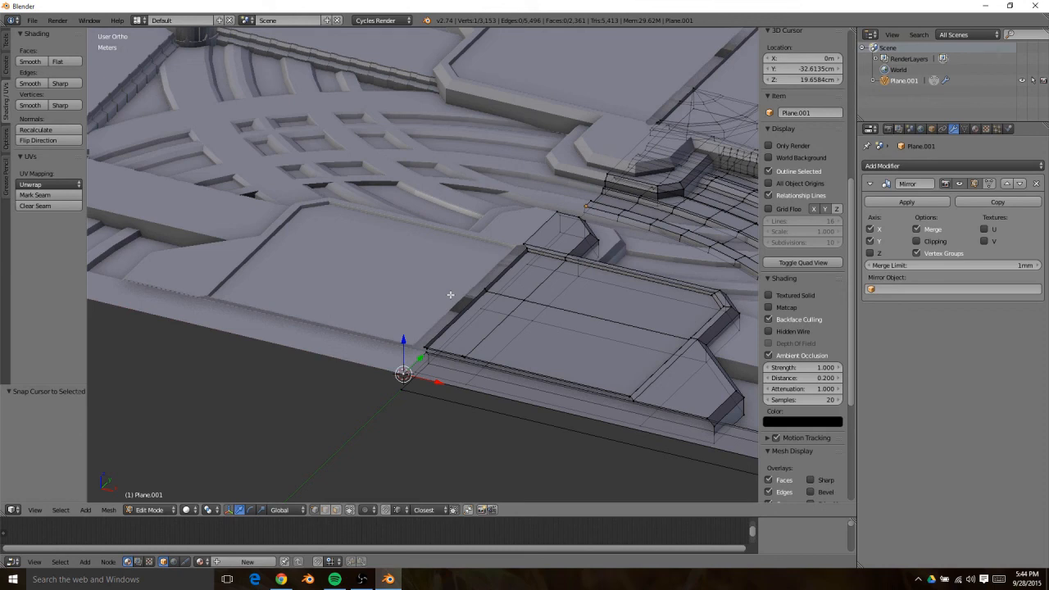
# Return to Object Mode, set the quarter's origin to the 3D cursor and check the mirrored plate
pyautogui.hotkey('shift', 's')
pyautogui.click(445, 297)
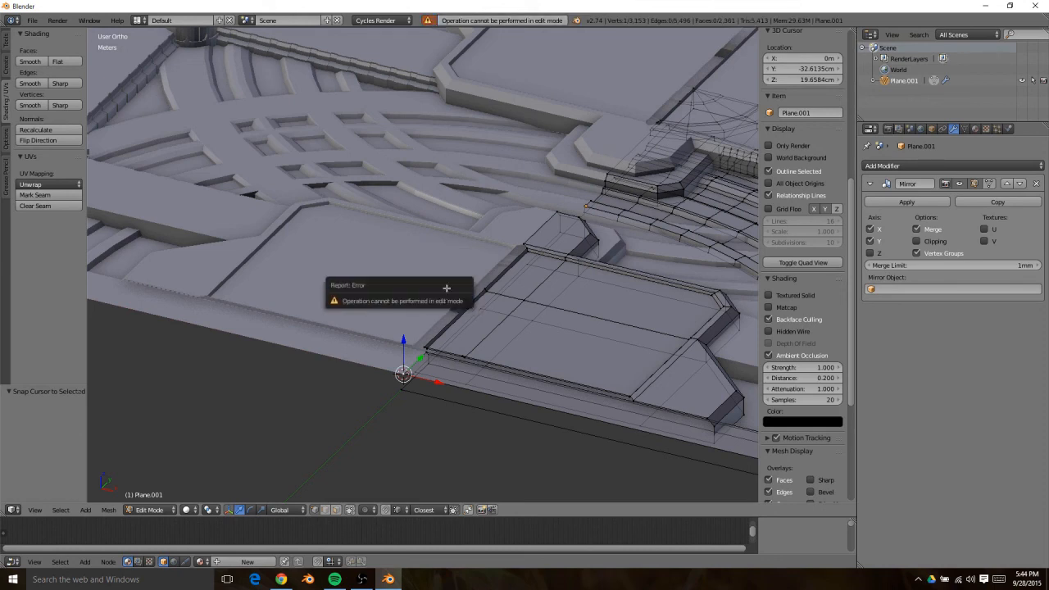
pyautogui.press('Tab')
pyautogui.hotkey('shift', 'ctrl', 'alt', 'c')
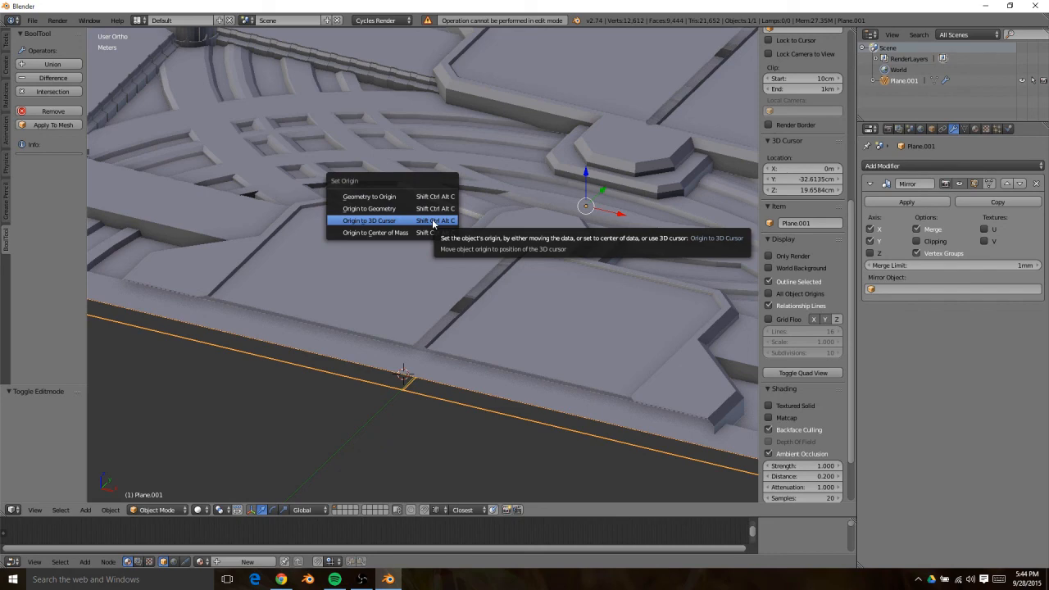
pyautogui.click(432, 221)
pyautogui.scroll(-5, 522, 223)
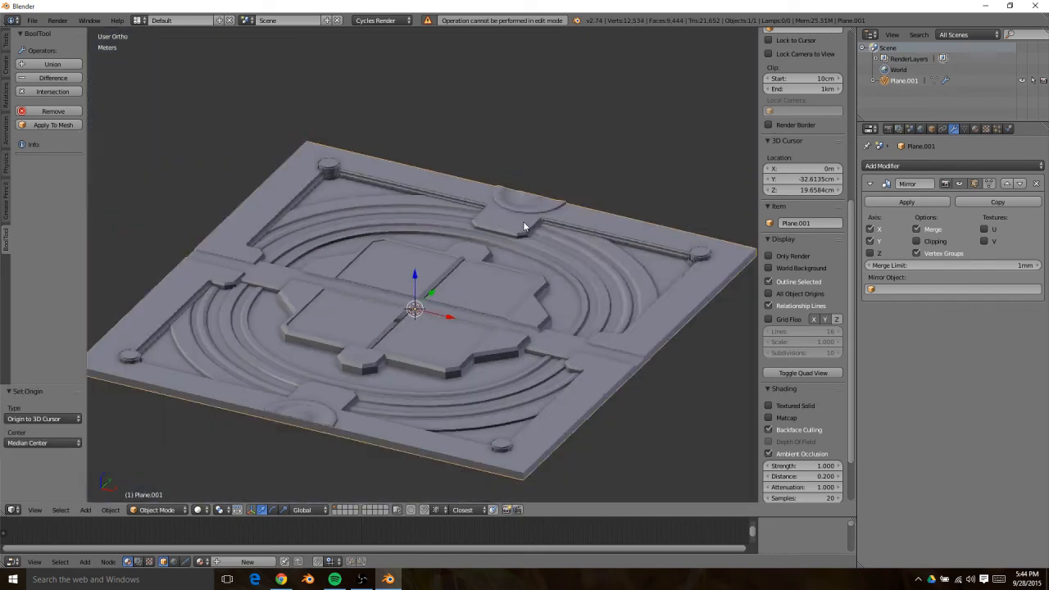
pyautogui.press('Tab')
pyautogui.moveTo(452, 207); pyautogui.dragTo(499, 305, button='middle')
pyautogui.press('Tab')
pyautogui.scroll(-3, 535, 306)
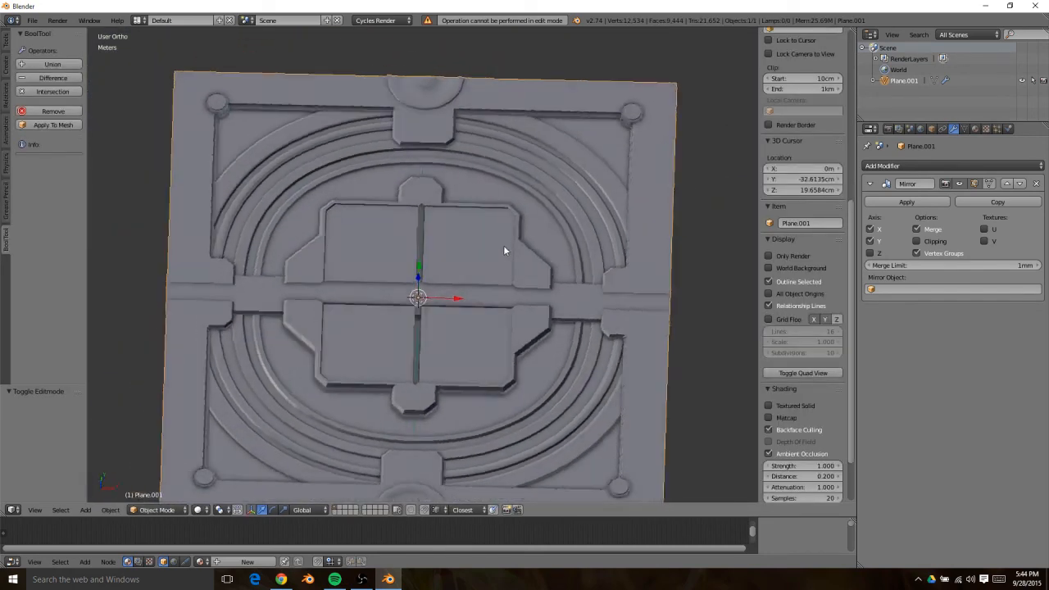
pyautogui.moveTo(503, 248); pyautogui.dragTo(526, 269, button='middle')
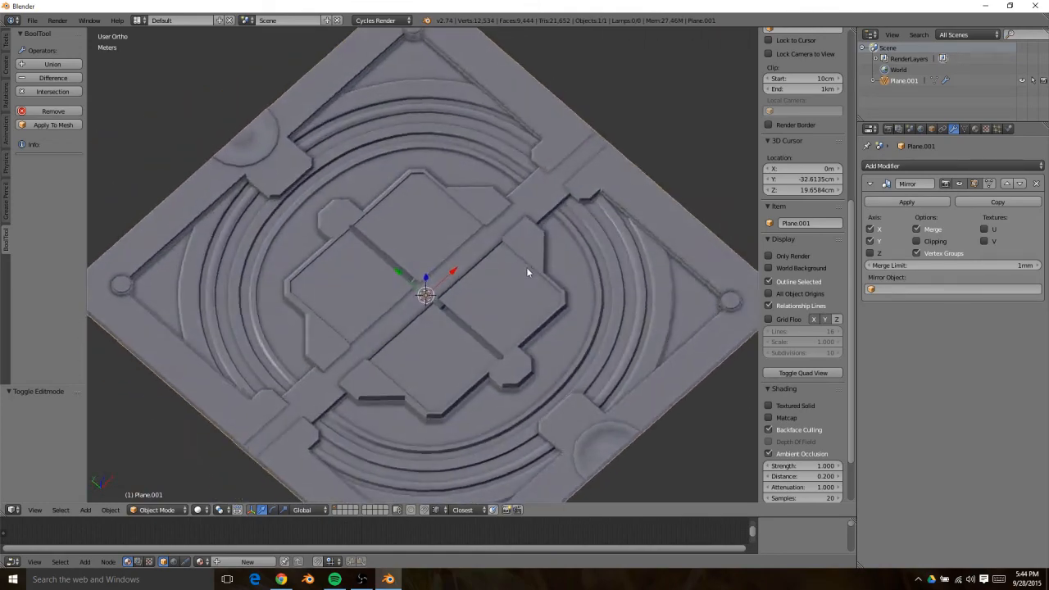
# In edge select mode, extrude the end edge of the raised panel's vertical centre groove about 3.03 m along negative Y towards the plate's centre
pyautogui.scroll(6, 513, 283)
pyautogui.moveTo(438, 334); pyautogui.dragTo(505, 270, button='middle')
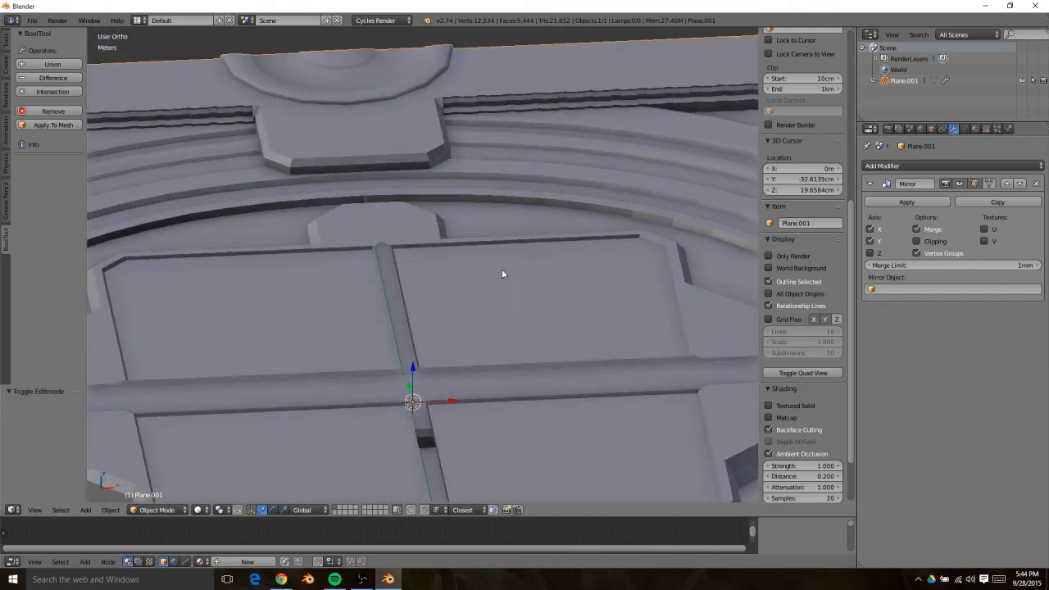
pyautogui.press('Tab')
pyautogui.moveTo(443, 370); pyautogui.dragTo(440, 426, button='middle')
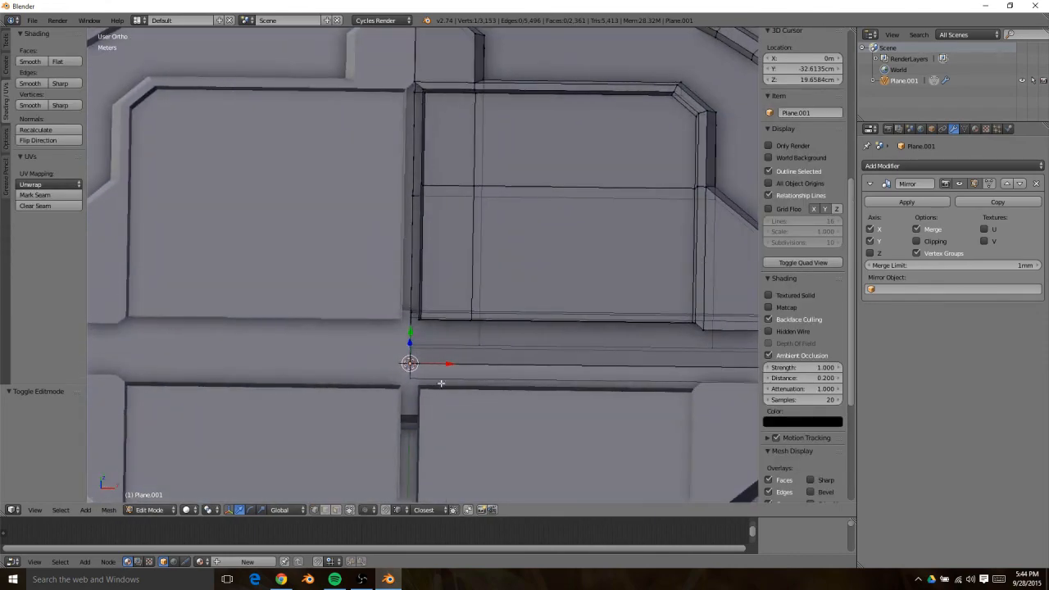
pyautogui.scroll(2, 437, 307)
pyautogui.moveTo(468, 173); pyautogui.dragTo(480, 355, button='middle')
pyautogui.hotkey('ctrl', 'Tab')
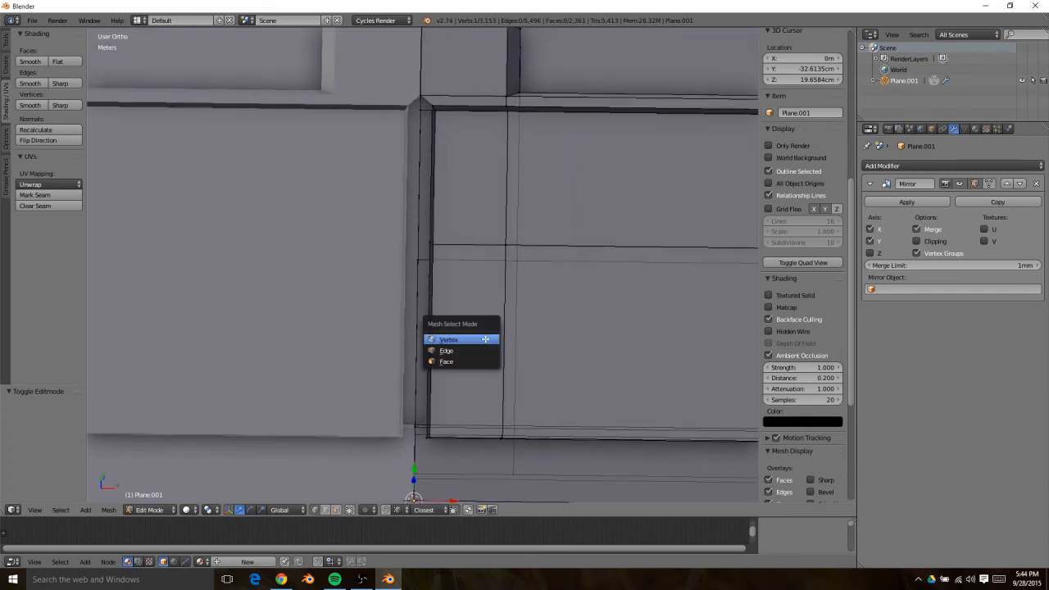
pyautogui.click(475, 351)
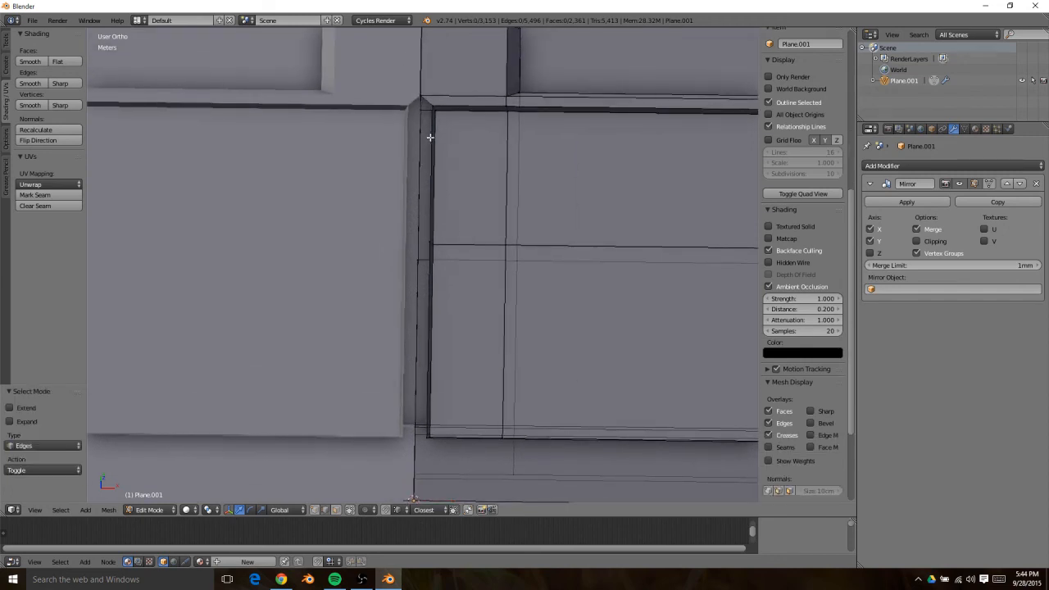
pyautogui.rightClick(428, 105)
pyautogui.press('e')
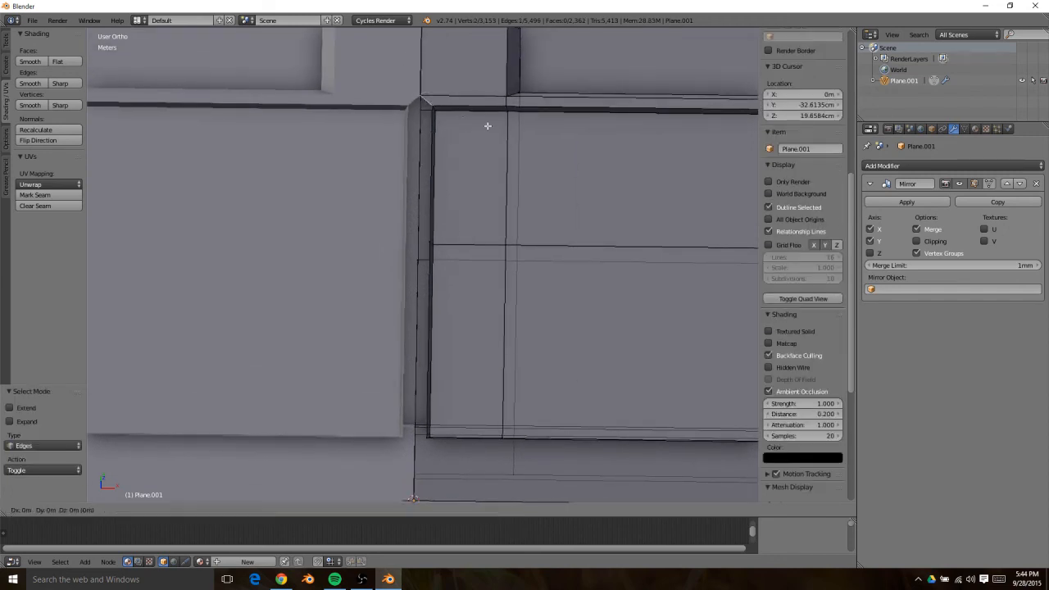
pyautogui.press('y')
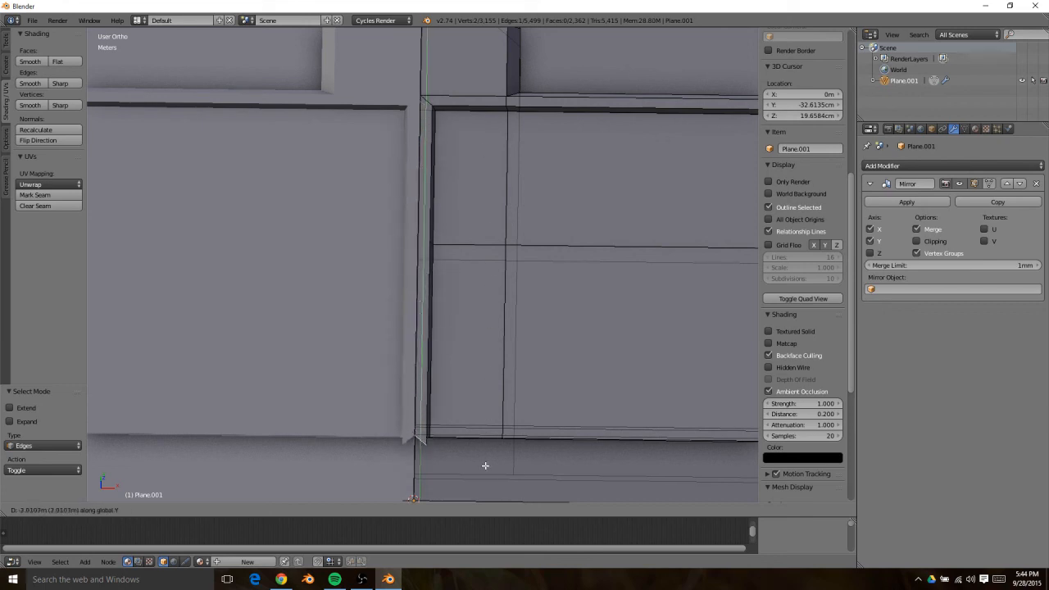
pyautogui.click(513, 456)
# Enable Clipping on the Mirror modifier and move the extruded groove edge about 50.9 cm along negative Y to the mirror centreline
pyautogui.click(916, 241)
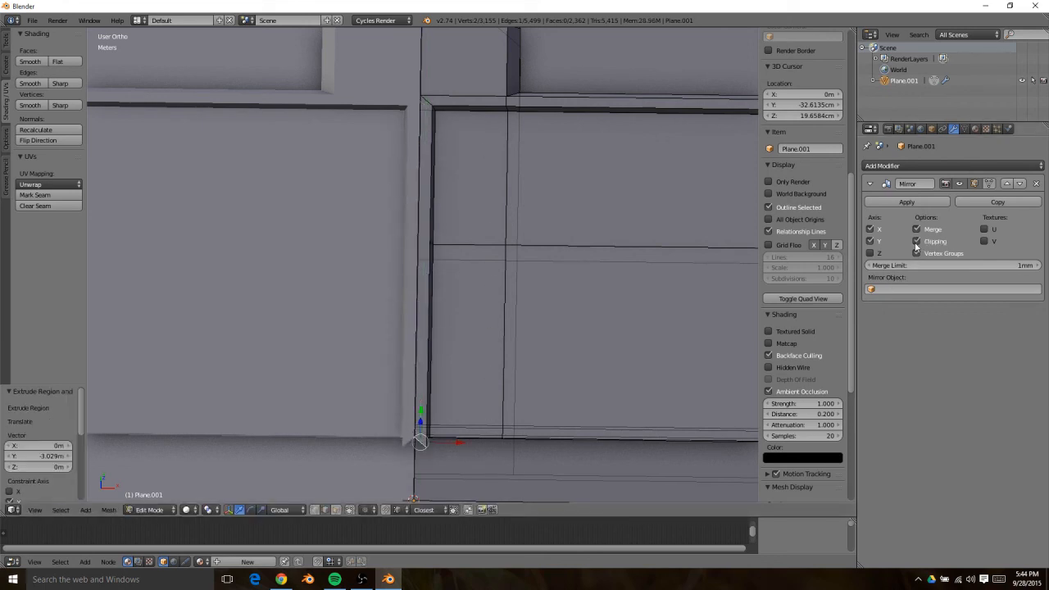
pyautogui.keyDown('shift'); pyautogui.moveTo(547, 263); pyautogui.dragTo(596, 162, button='middle'); pyautogui.keyUp('shift')
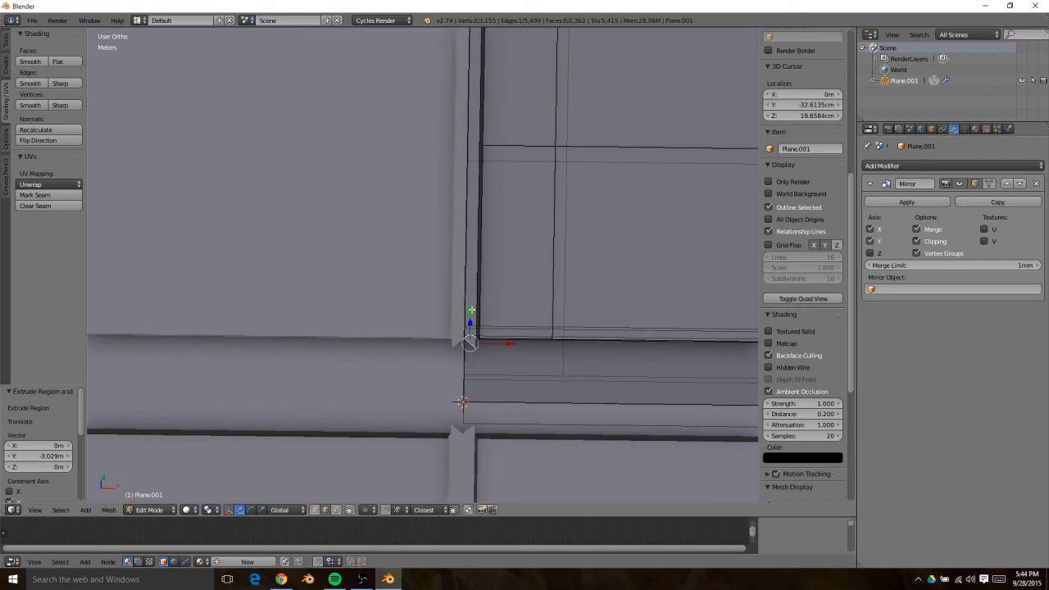
pyautogui.moveTo(472, 312); pyautogui.dragTo(474, 362)
pyautogui.keyDown('shift'); pyautogui.moveTo(537, 327); pyautogui.dragTo(401, 287, button='middle'); pyautogui.keyUp('shift')
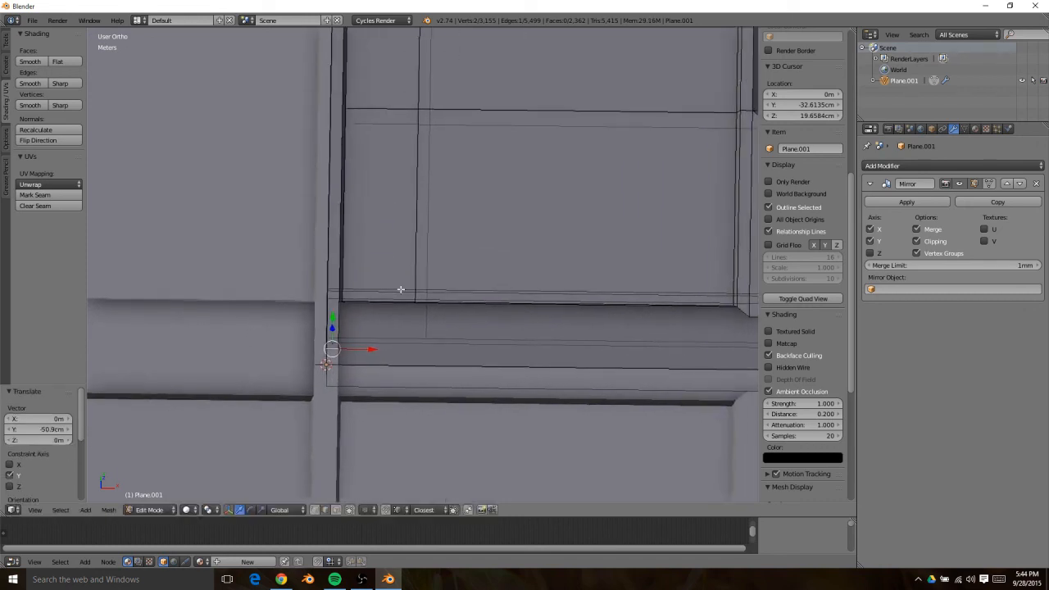
# Select the raised panel's lower edge path and extrude it along Y to the mirror centreline to close the horizontal gap, then return to Object Mode
pyautogui.scroll(-4, 403, 288)
pyautogui.rightClick(605, 291)
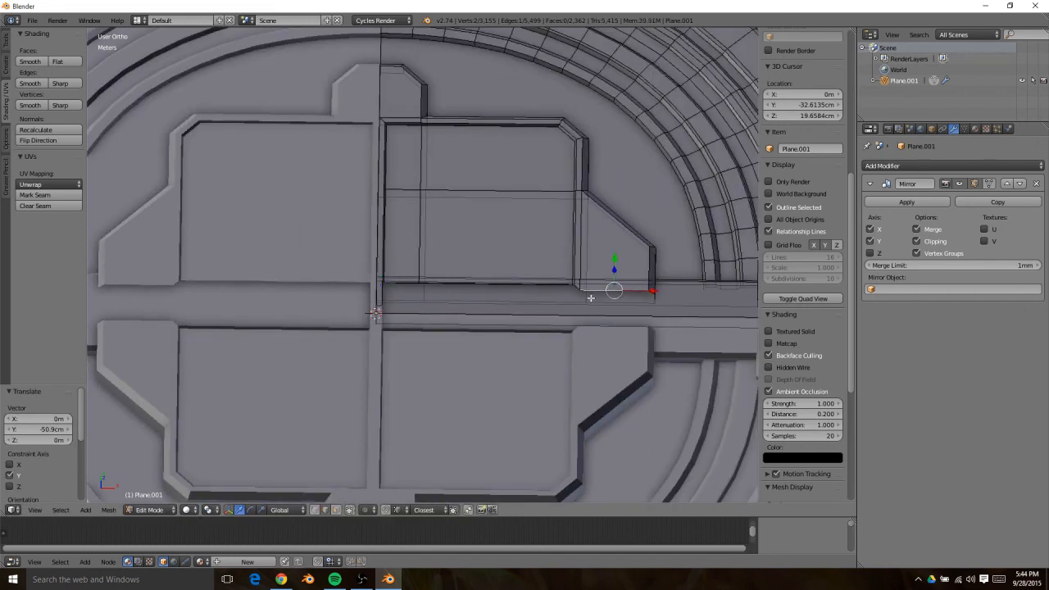
pyautogui.keyDown('ctrl'); pyautogui.rightClick(390, 284); pyautogui.keyUp('ctrl')
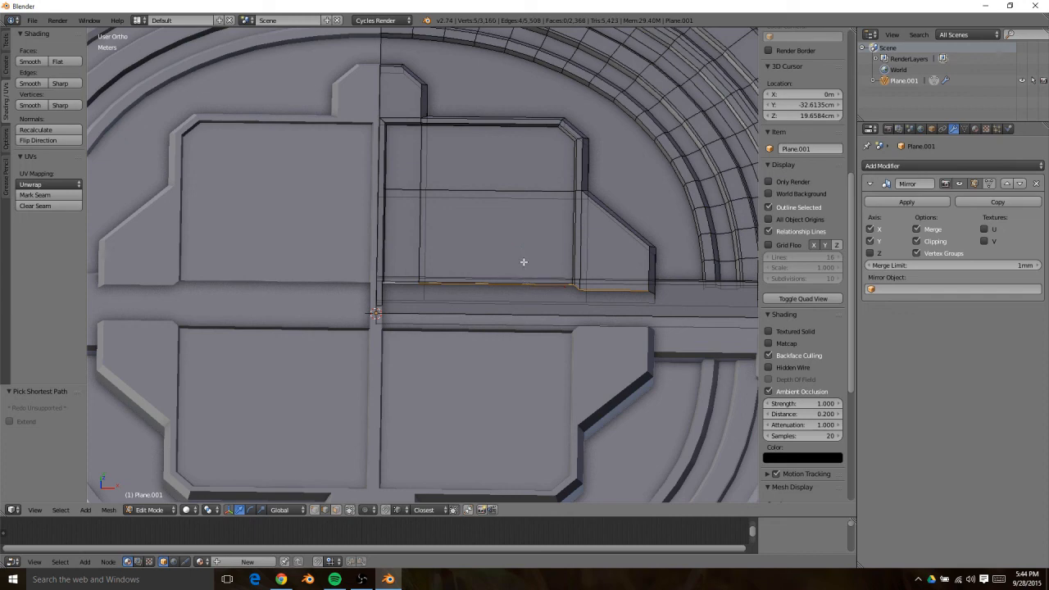
pyautogui.press('e')
pyautogui.press('y')
pyautogui.click(518, 294)
pyautogui.press('Tab')
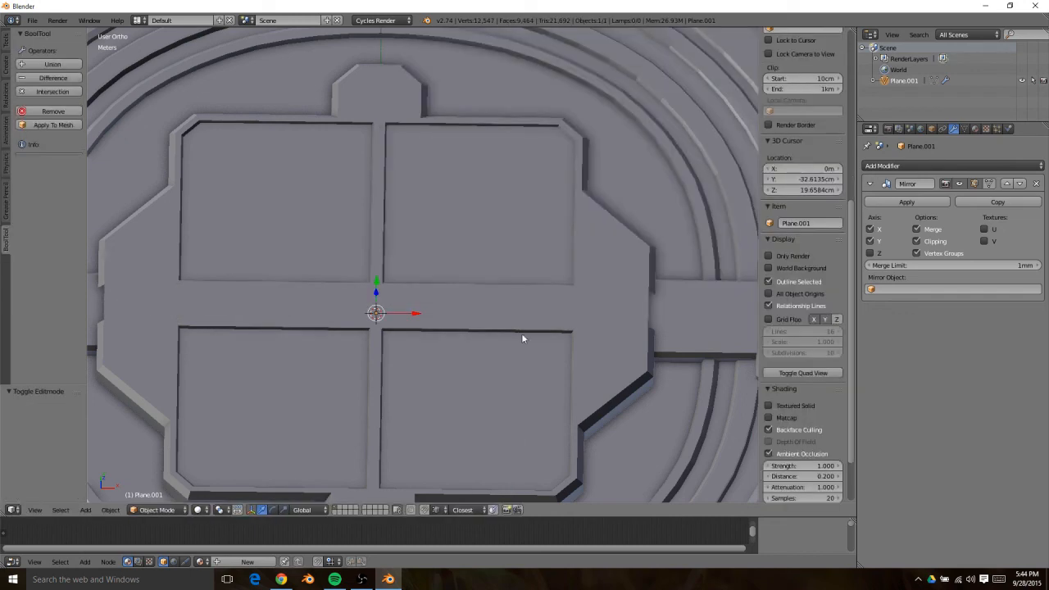
# Switch to perspective view and extrude the raised panel's two side end edges above the connecting bar to close the notch at the centreline
pyautogui.moveTo(412, 351); pyautogui.dragTo(512, 312, button='middle')
pyautogui.scroll(-4, 292, 312)
pyautogui.press('KP_5')
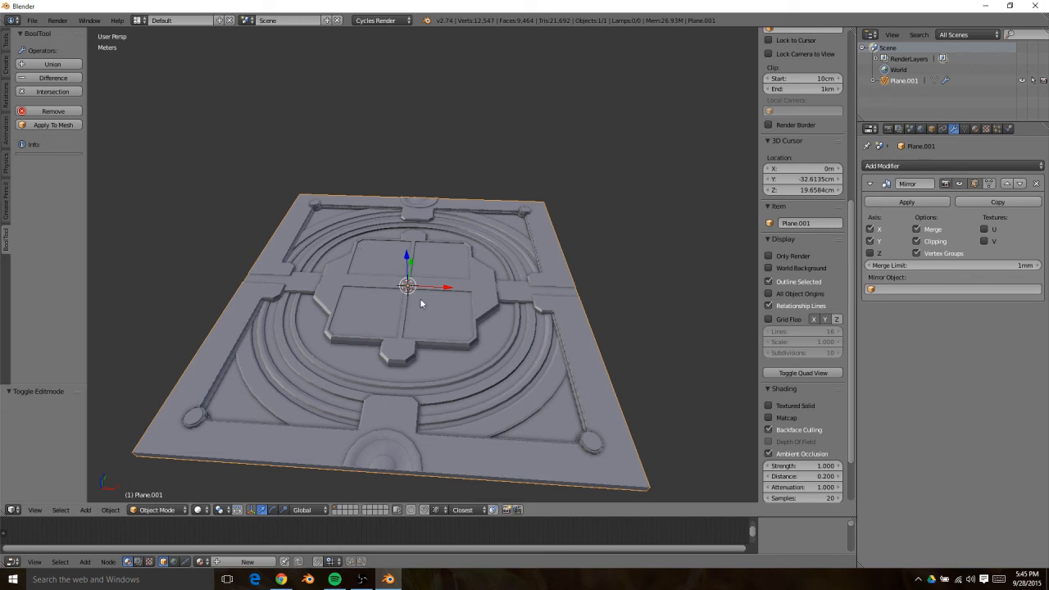
pyautogui.moveTo(546, 302); pyautogui.dragTo(379, 302, button='middle')
pyautogui.scroll(5, 379, 296)
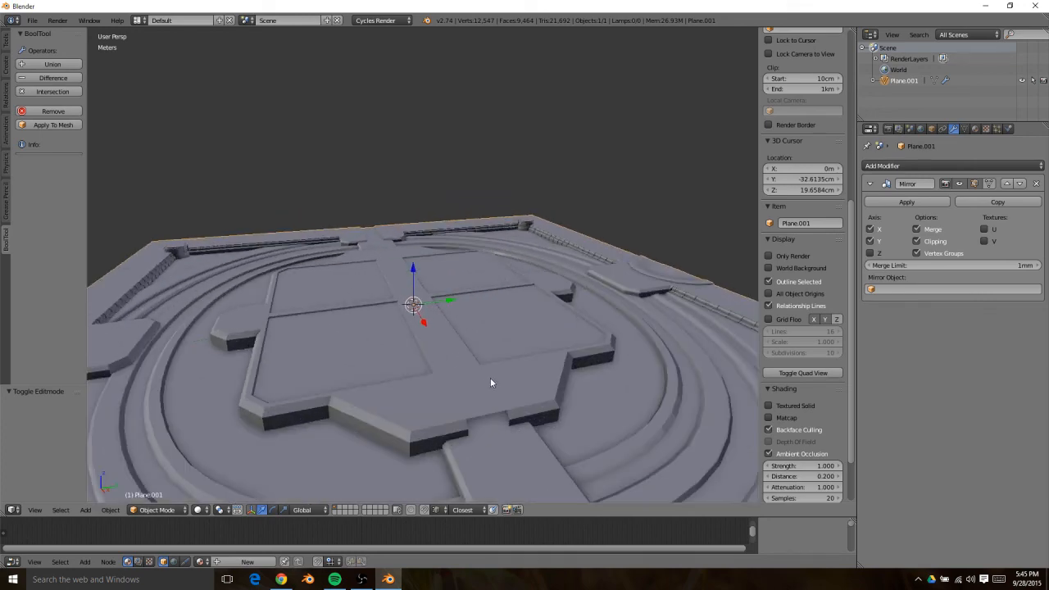
pyautogui.press('Tab')
pyautogui.rightClick(495, 414)
pyautogui.scroll(8, 495, 415)
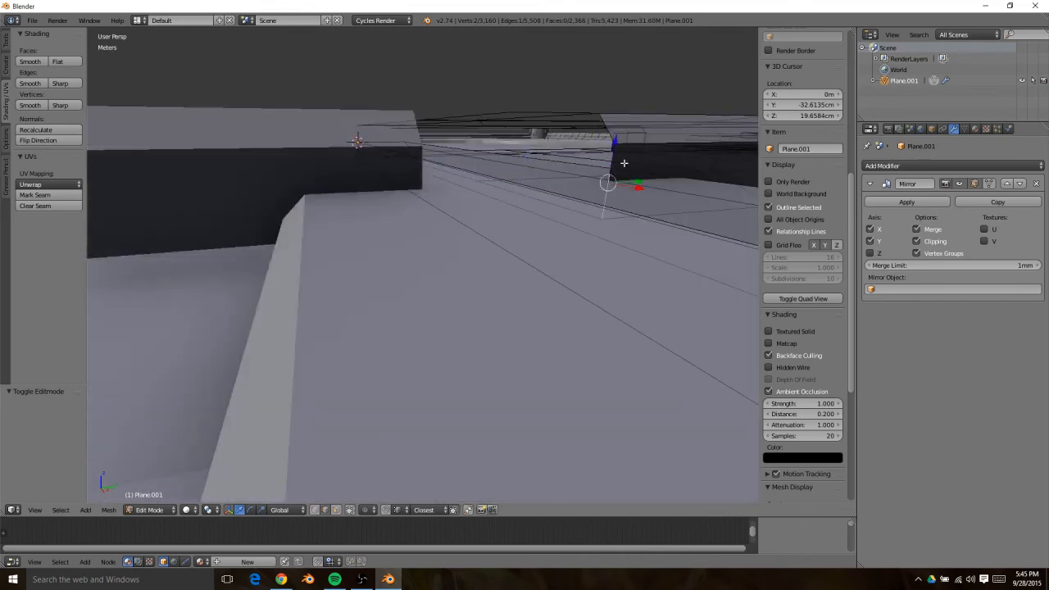
pyautogui.moveTo(609, 181); pyautogui.dragTo(563, 229, button='middle')
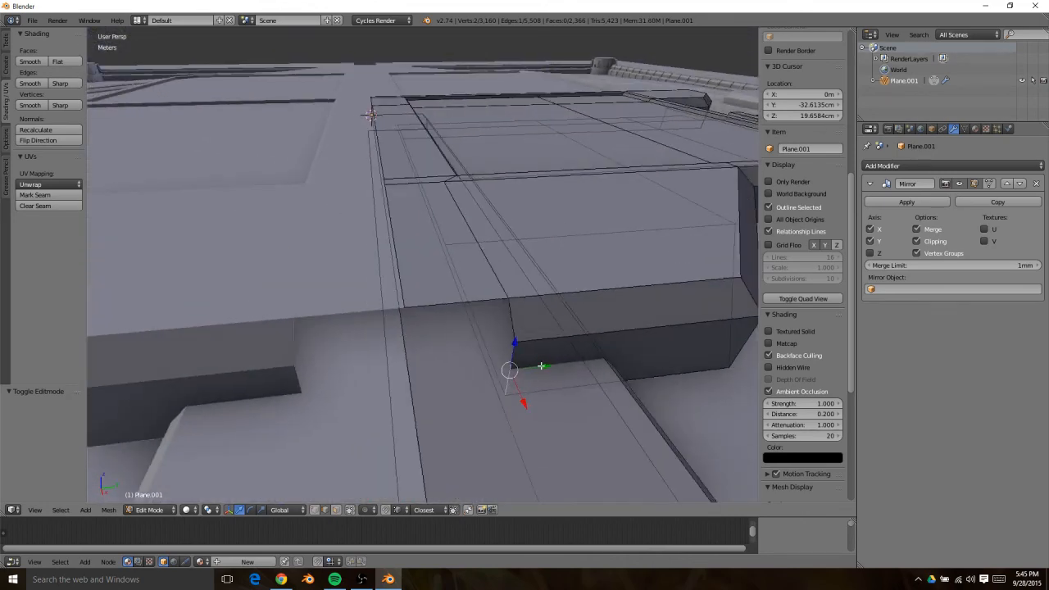
pyautogui.keyDown('shift'); pyautogui.rightClick(514, 320); pyautogui.keyUp('shift')
pyautogui.press('e')
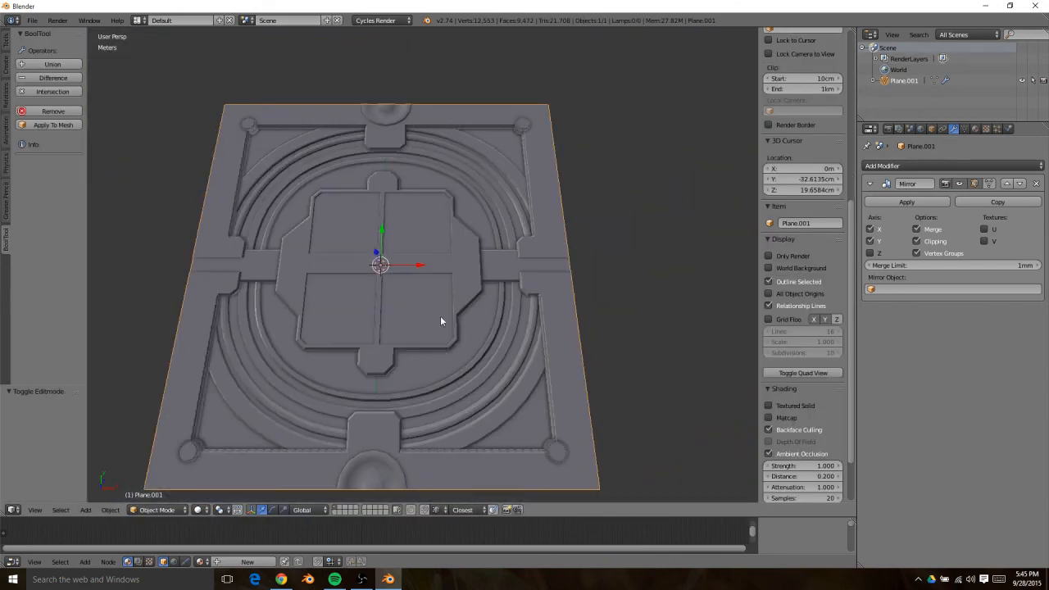
# Select the lower edge loop of the bracket at the plate's right rim and move it along Y to the mirror centreline, then check the plate
pyautogui.moveTo(440, 320); pyautogui.dragTo(434, 274, button='middle')
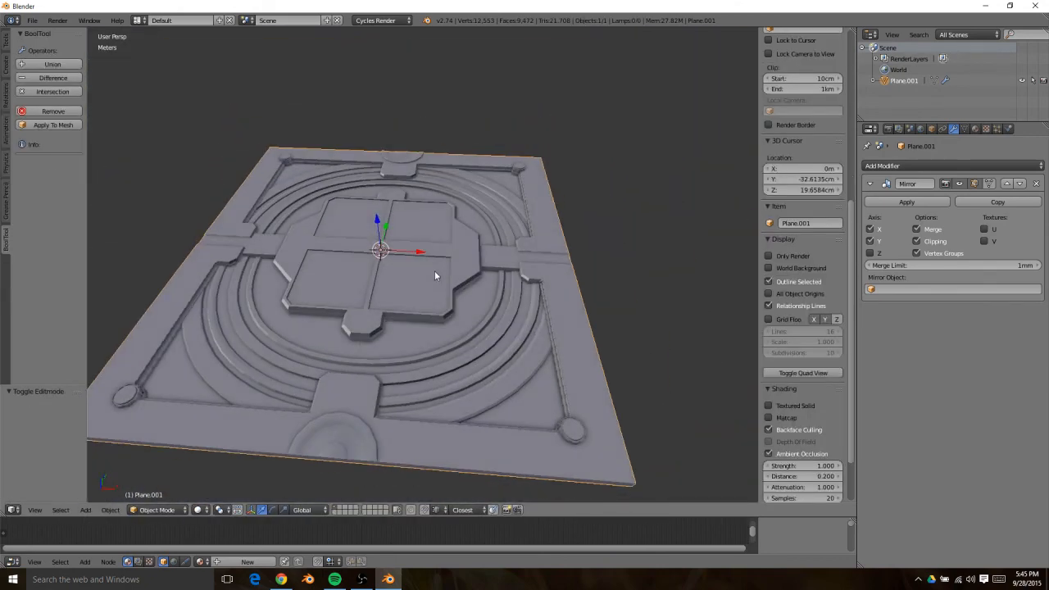
pyautogui.scroll(5, 579, 304)
pyautogui.press('Tab')
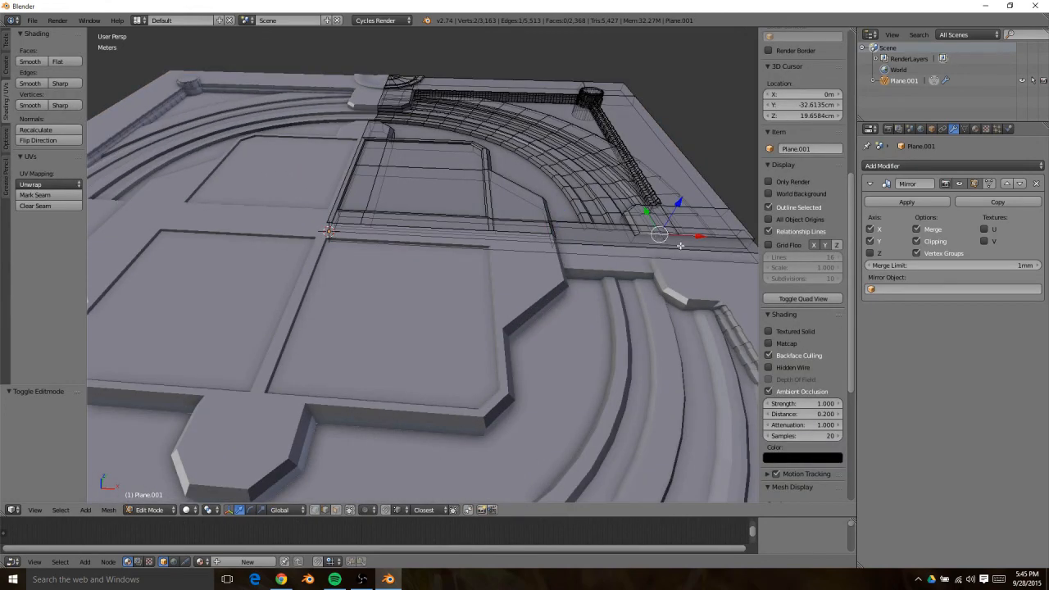
pyautogui.moveTo(696, 264); pyautogui.dragTo(409, 254, button='middle')
pyautogui.press('KP_Decimal')
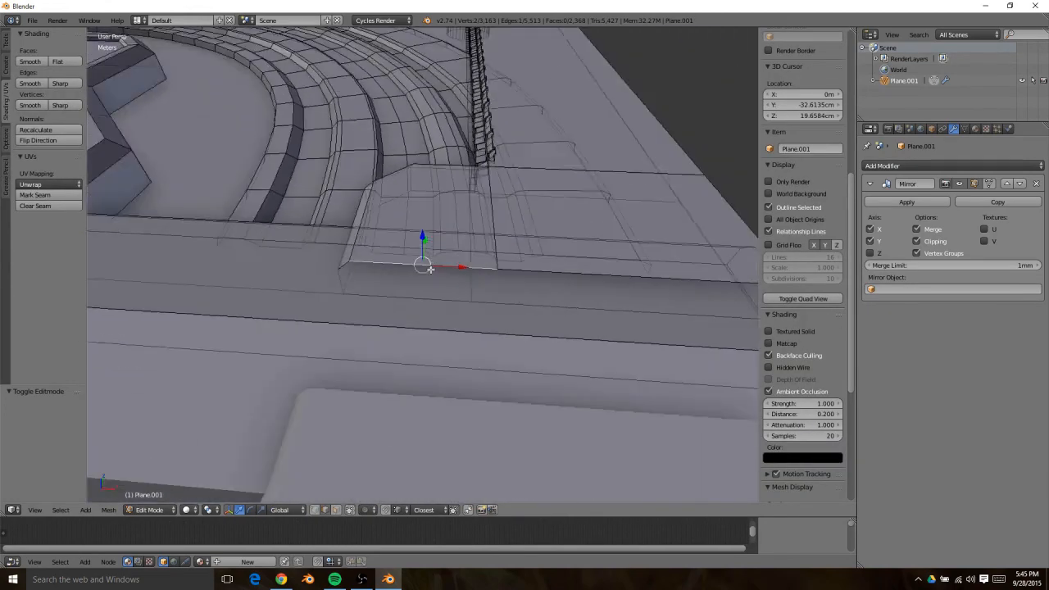
pyautogui.rightClick(523, 275)
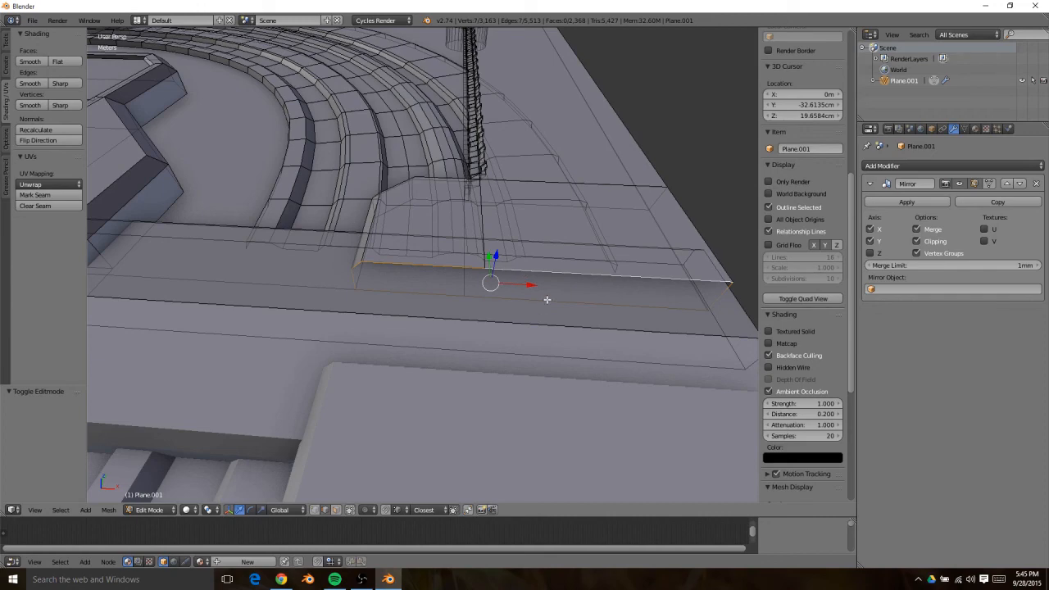
pyautogui.moveTo(452, 312); pyautogui.dragTo(483, 393, button='middle')
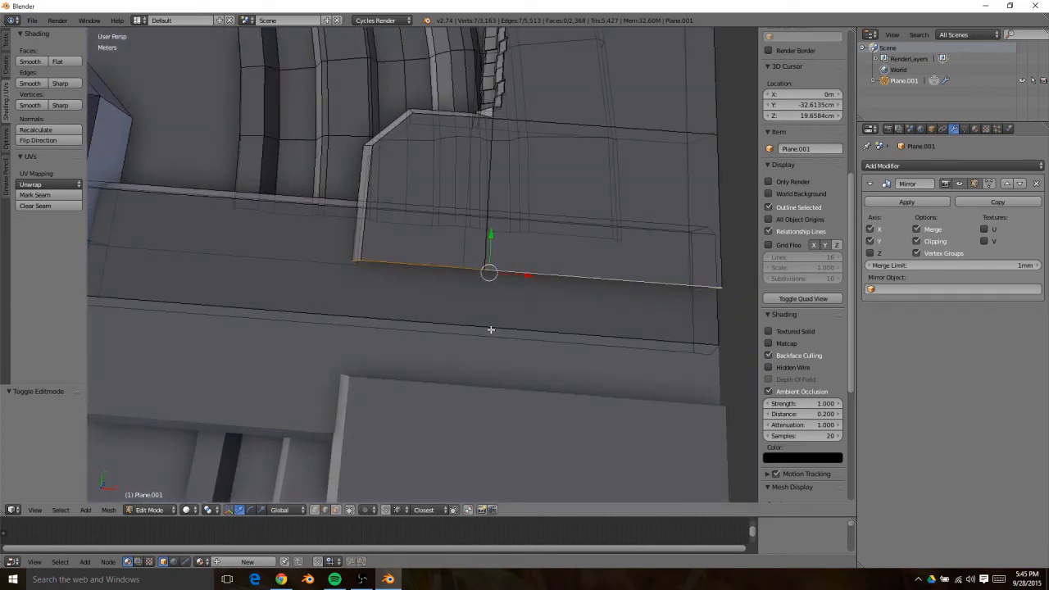
pyautogui.moveTo(490, 238); pyautogui.dragTo(444, 349)
pyautogui.press('Tab')
pyautogui.scroll(-13, 442, 352)
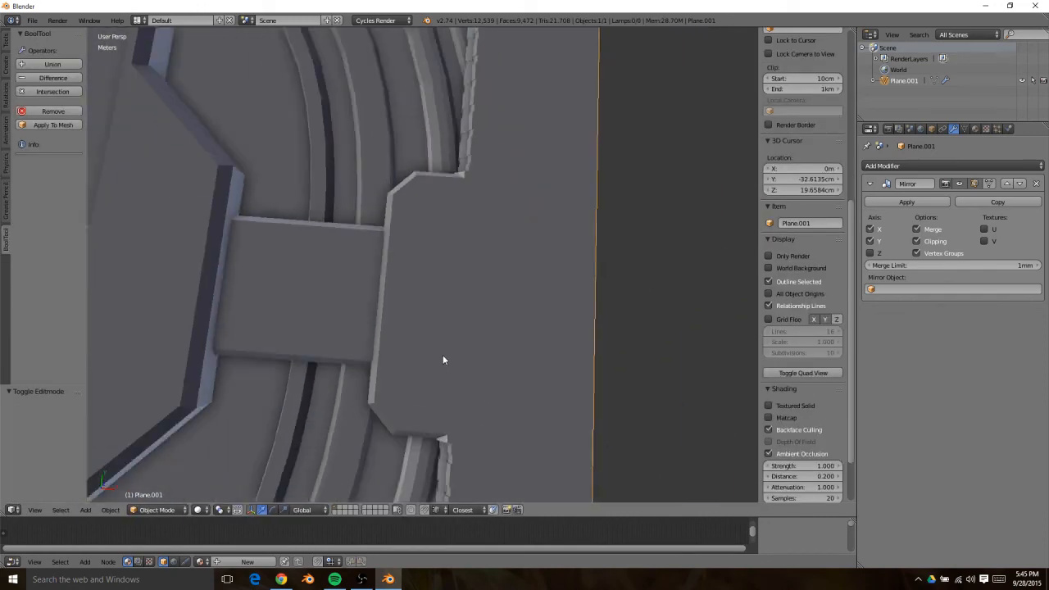
pyautogui.keyDown('shift'); pyautogui.moveTo(309, 326); pyautogui.dragTo(489, 249, button='middle'); pyautogui.keyUp('shift')
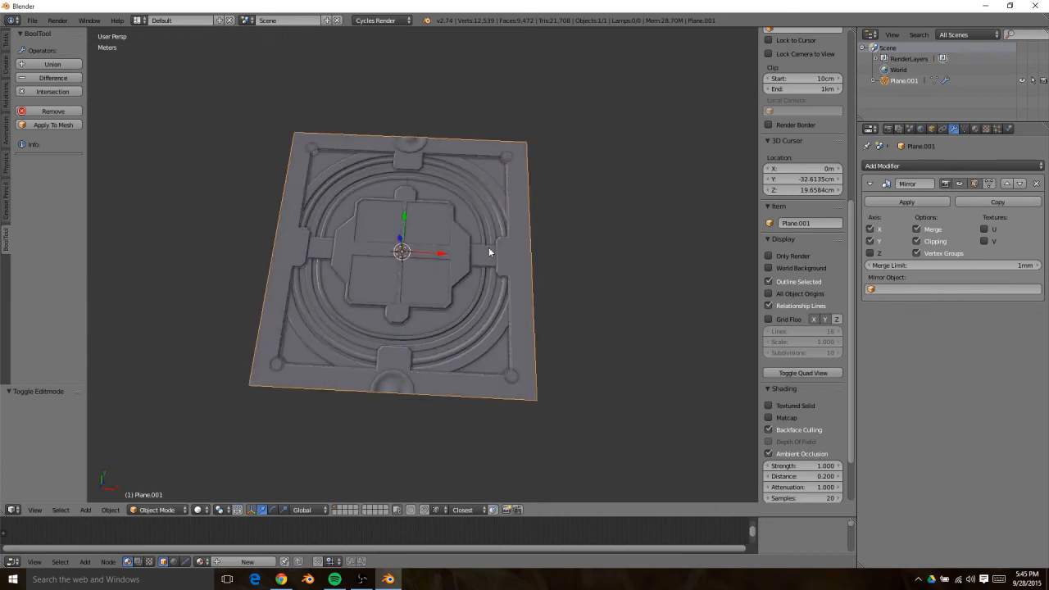